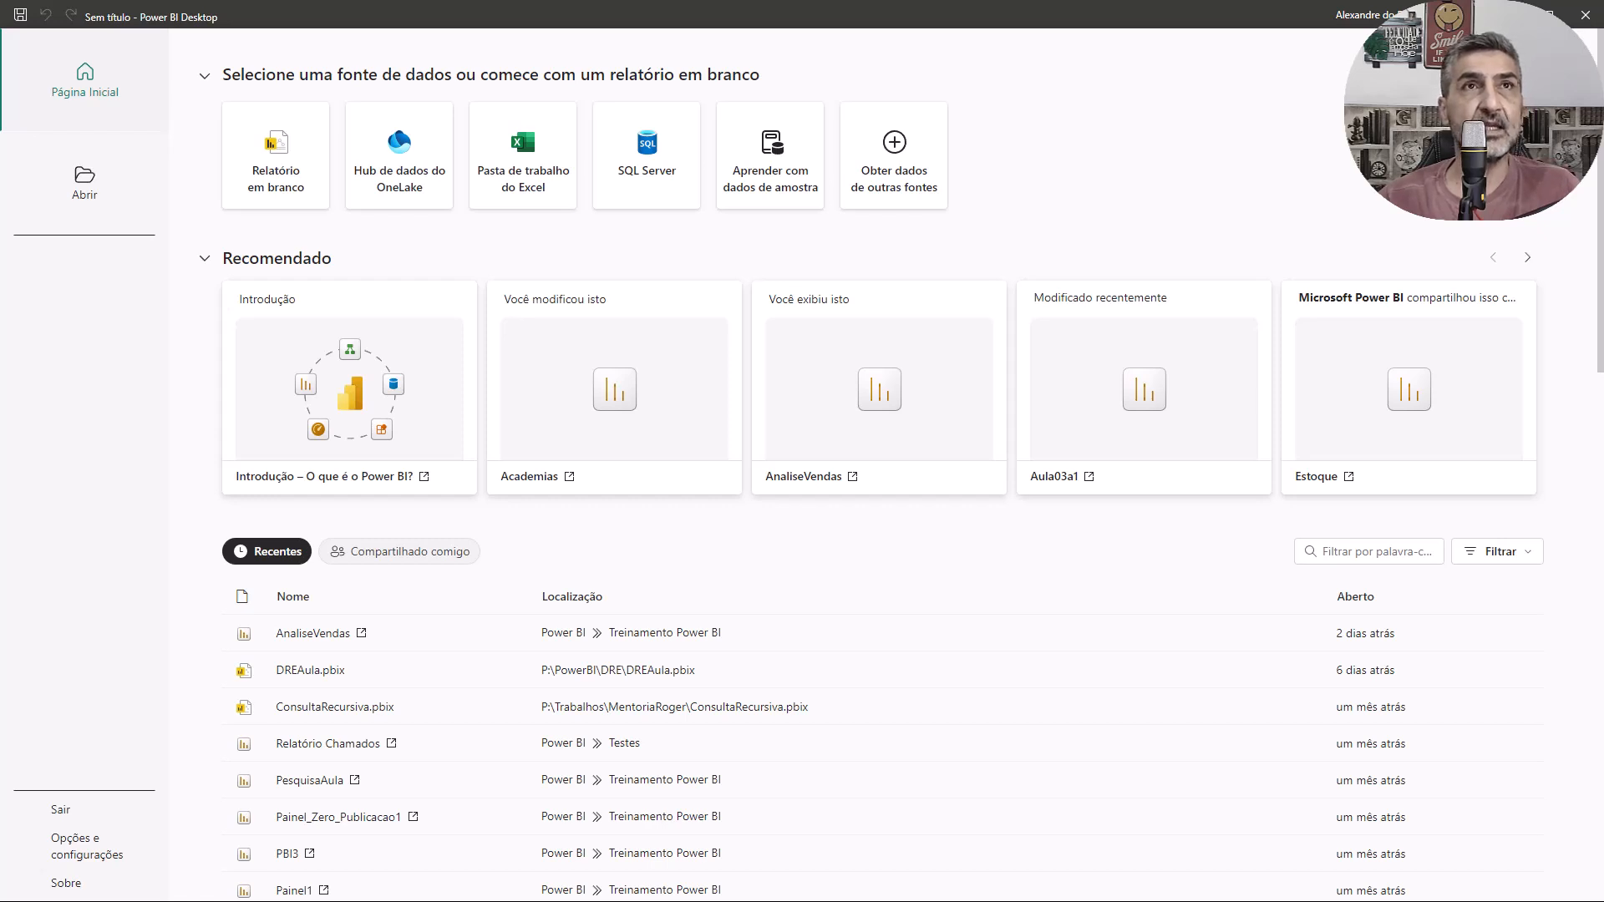
Switch to the Fretes.xlsx workbook in Excel and examine the Pedidos sheet's columns from NroPedido to PaisDeDestino
key("alt+Tab")
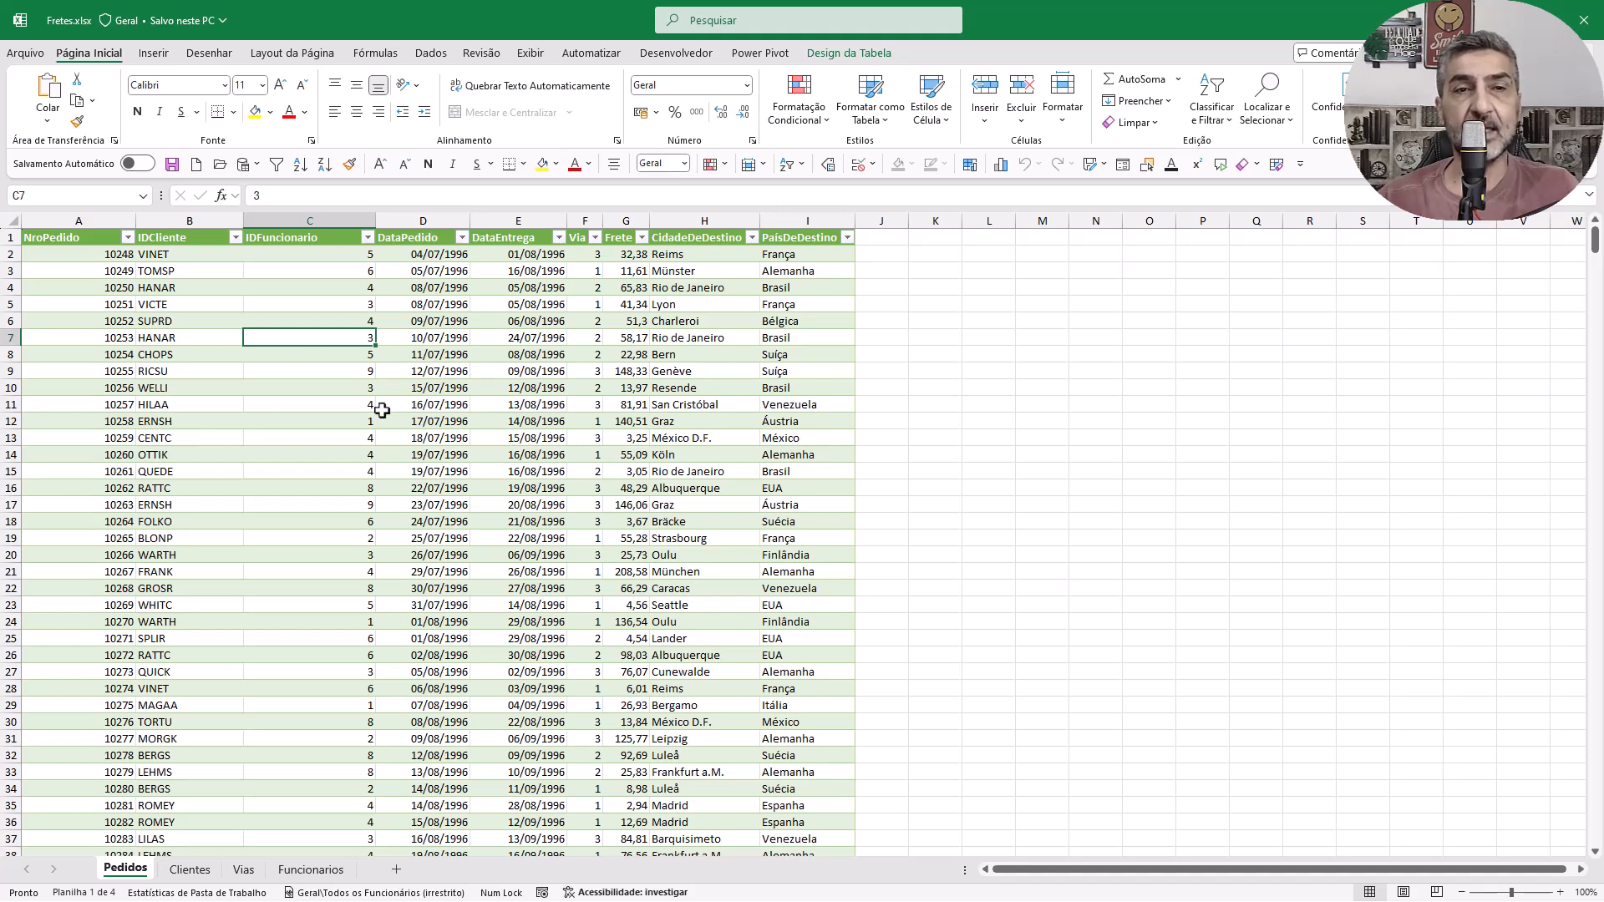
left_click(143, 304)
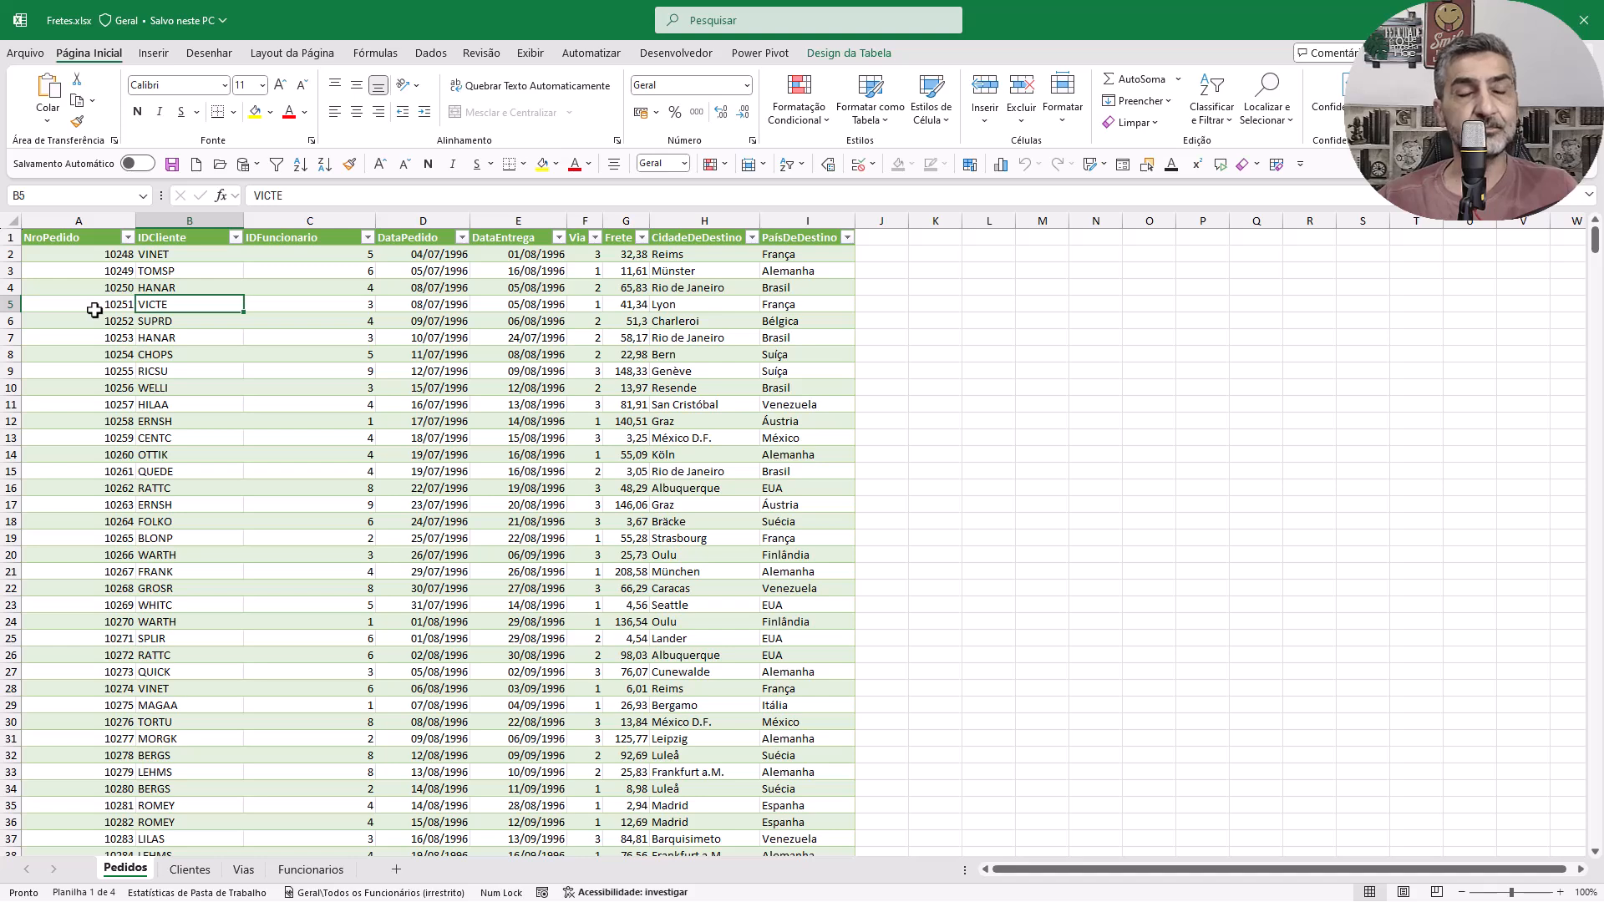
left_click(74, 255)
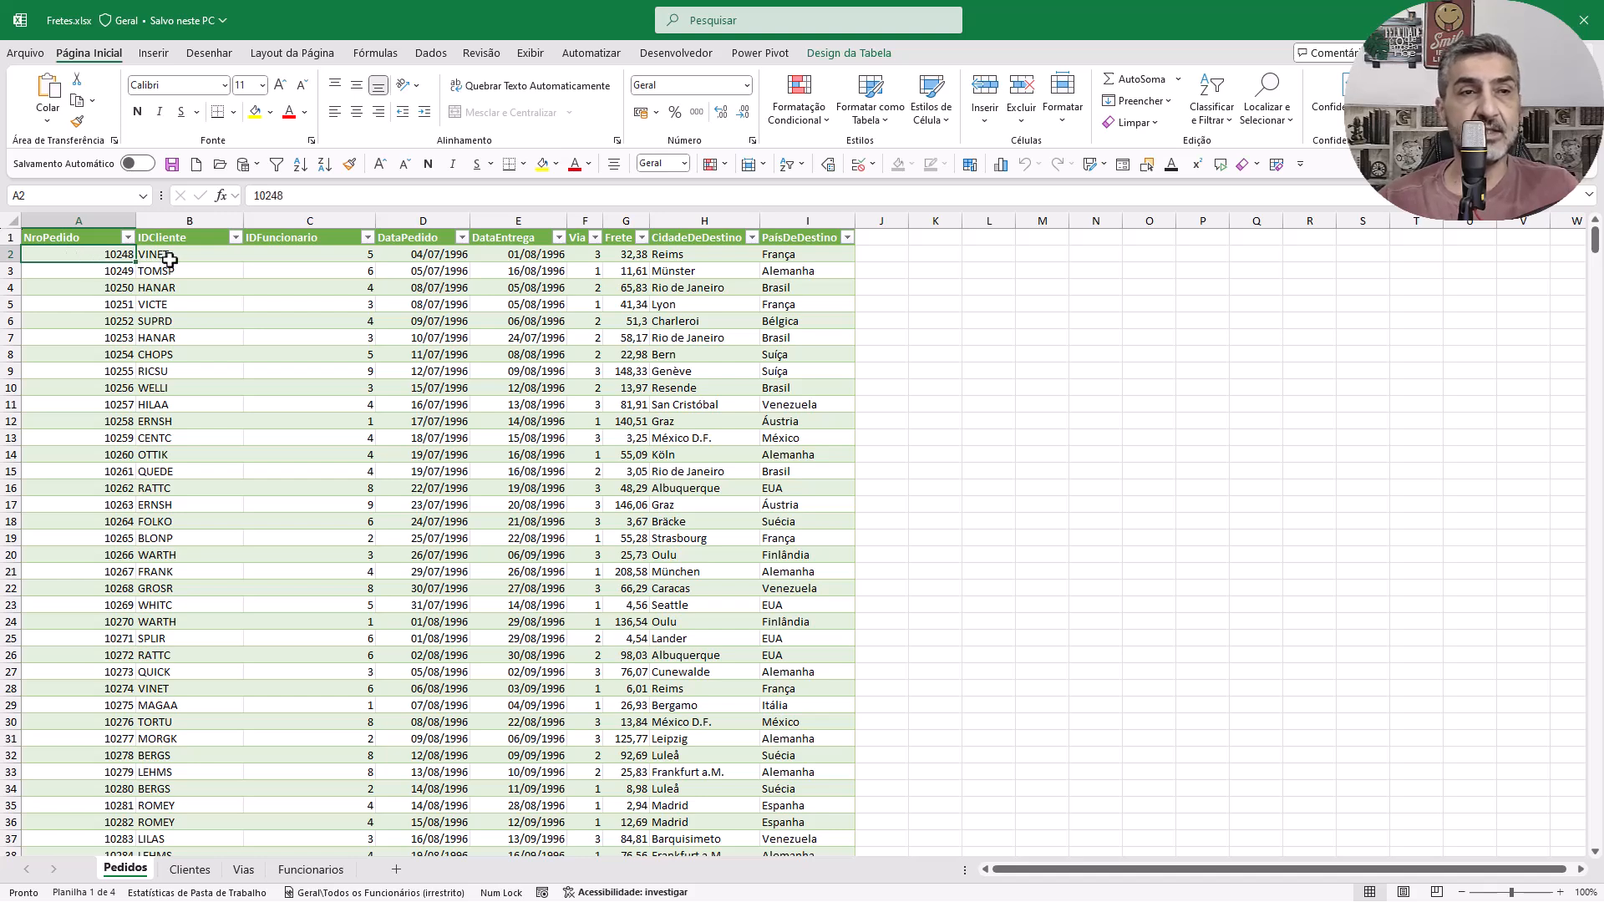
left_click(281, 259)
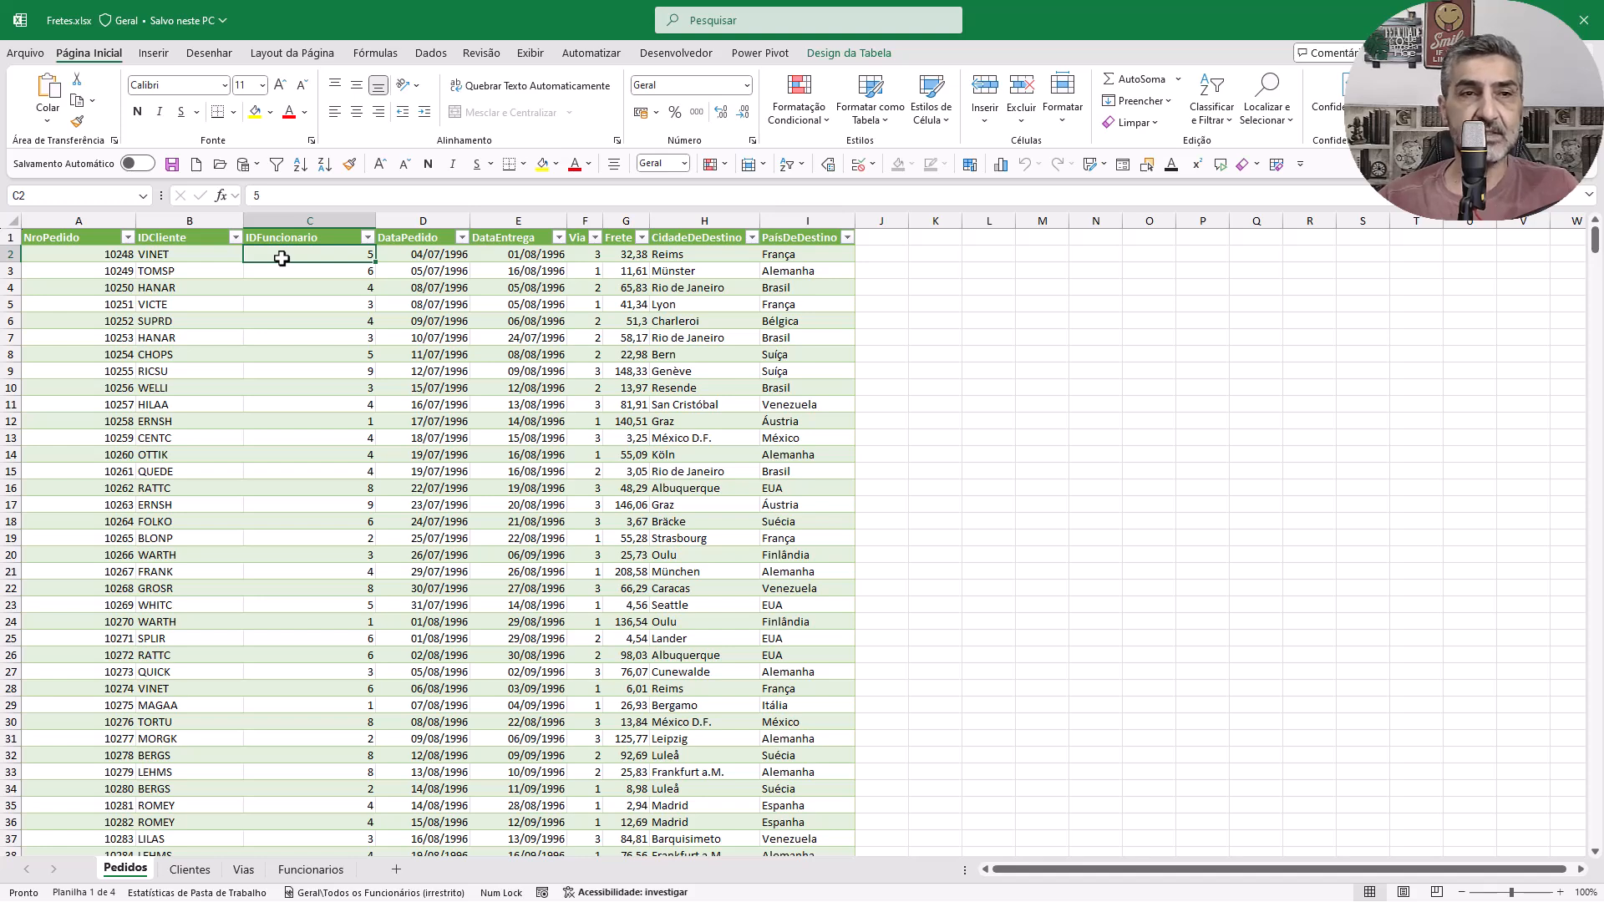
left_click(404, 256)
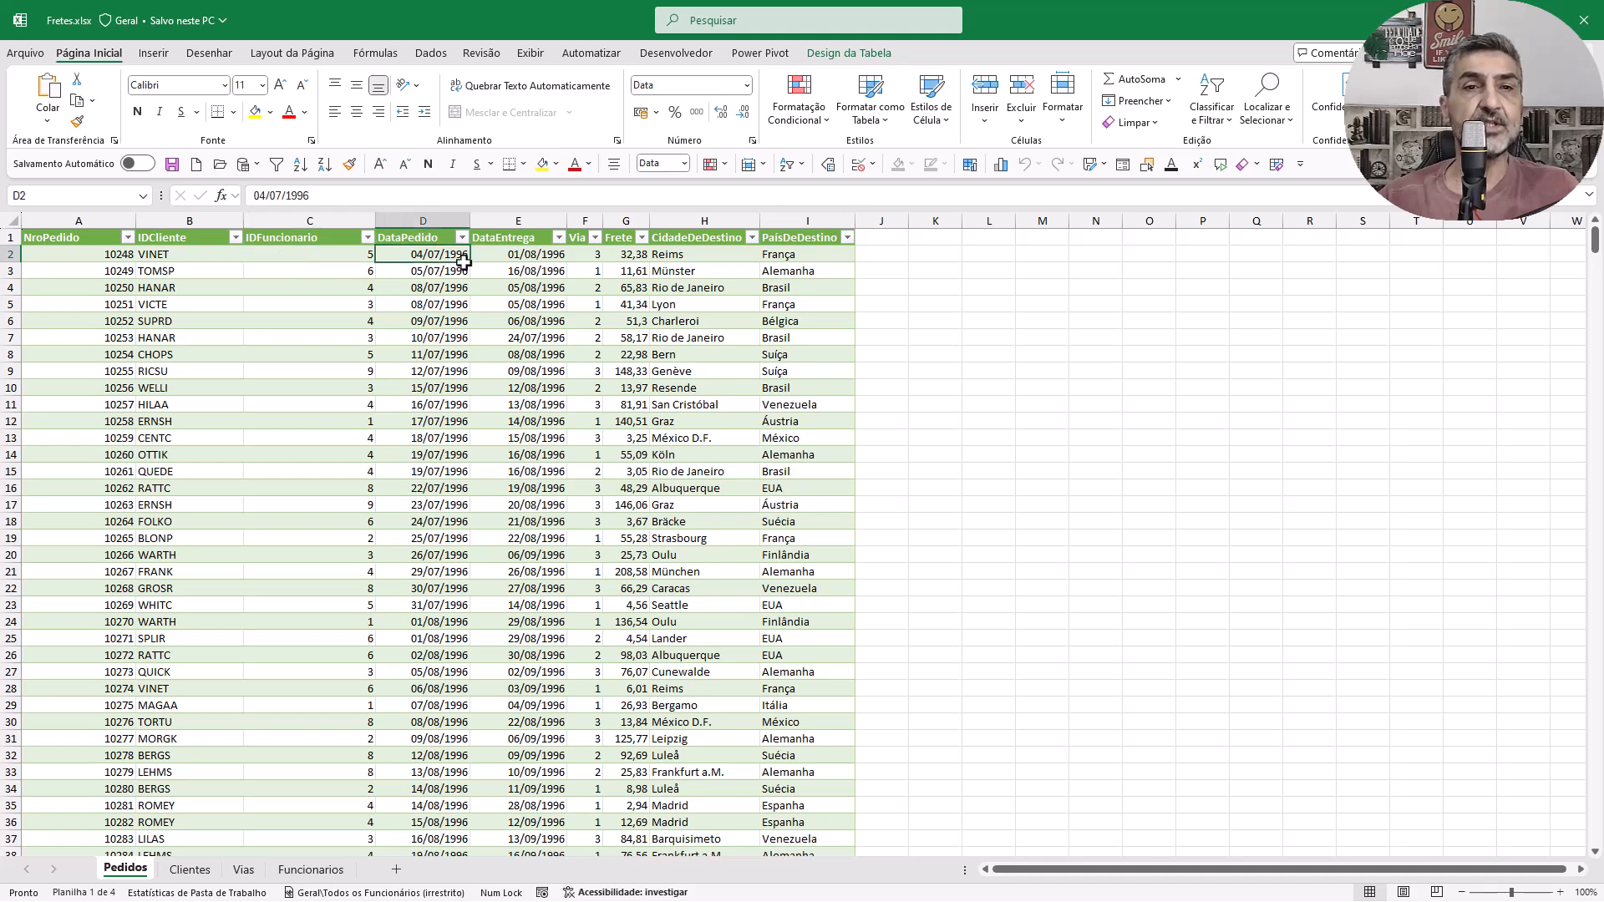
left_click(511, 254)
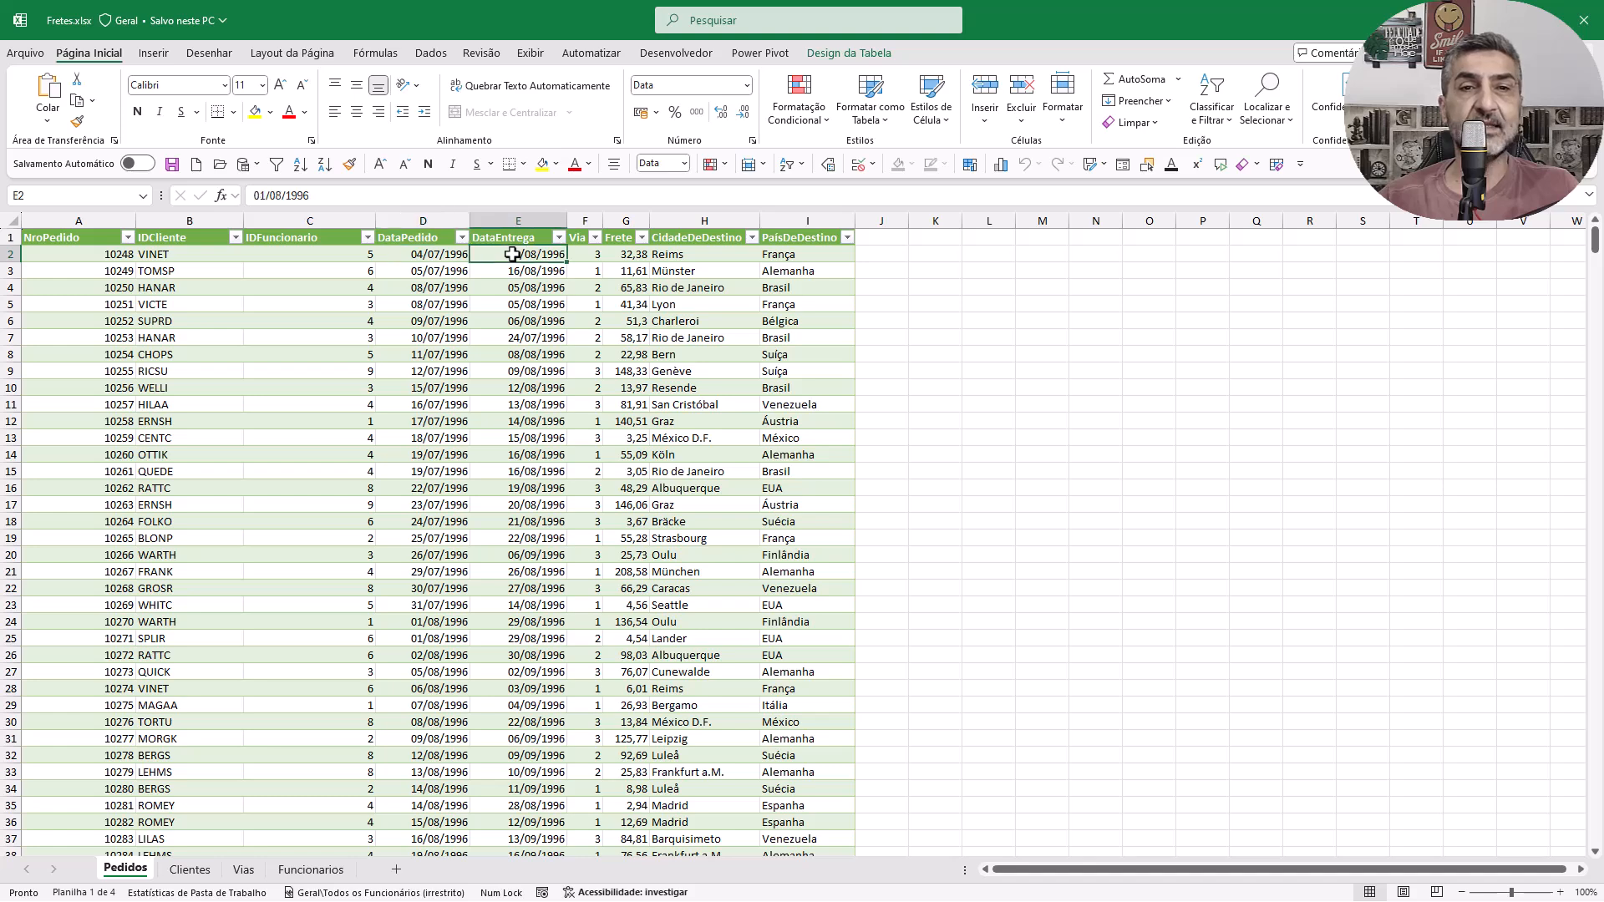
left_click(578, 256)
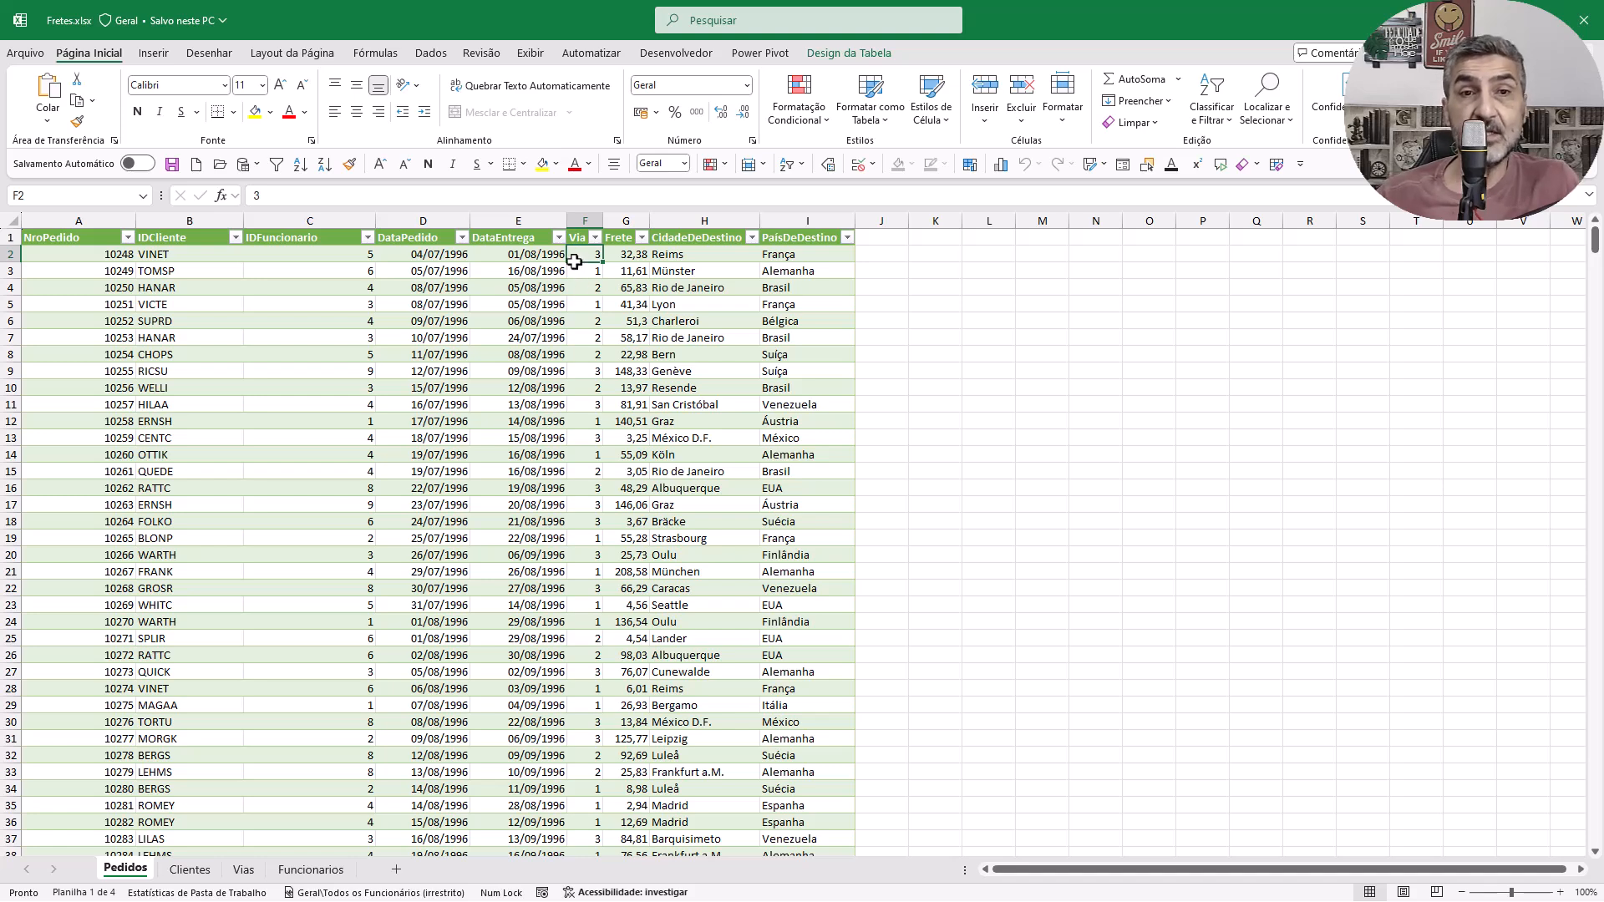
left_click(629, 256)
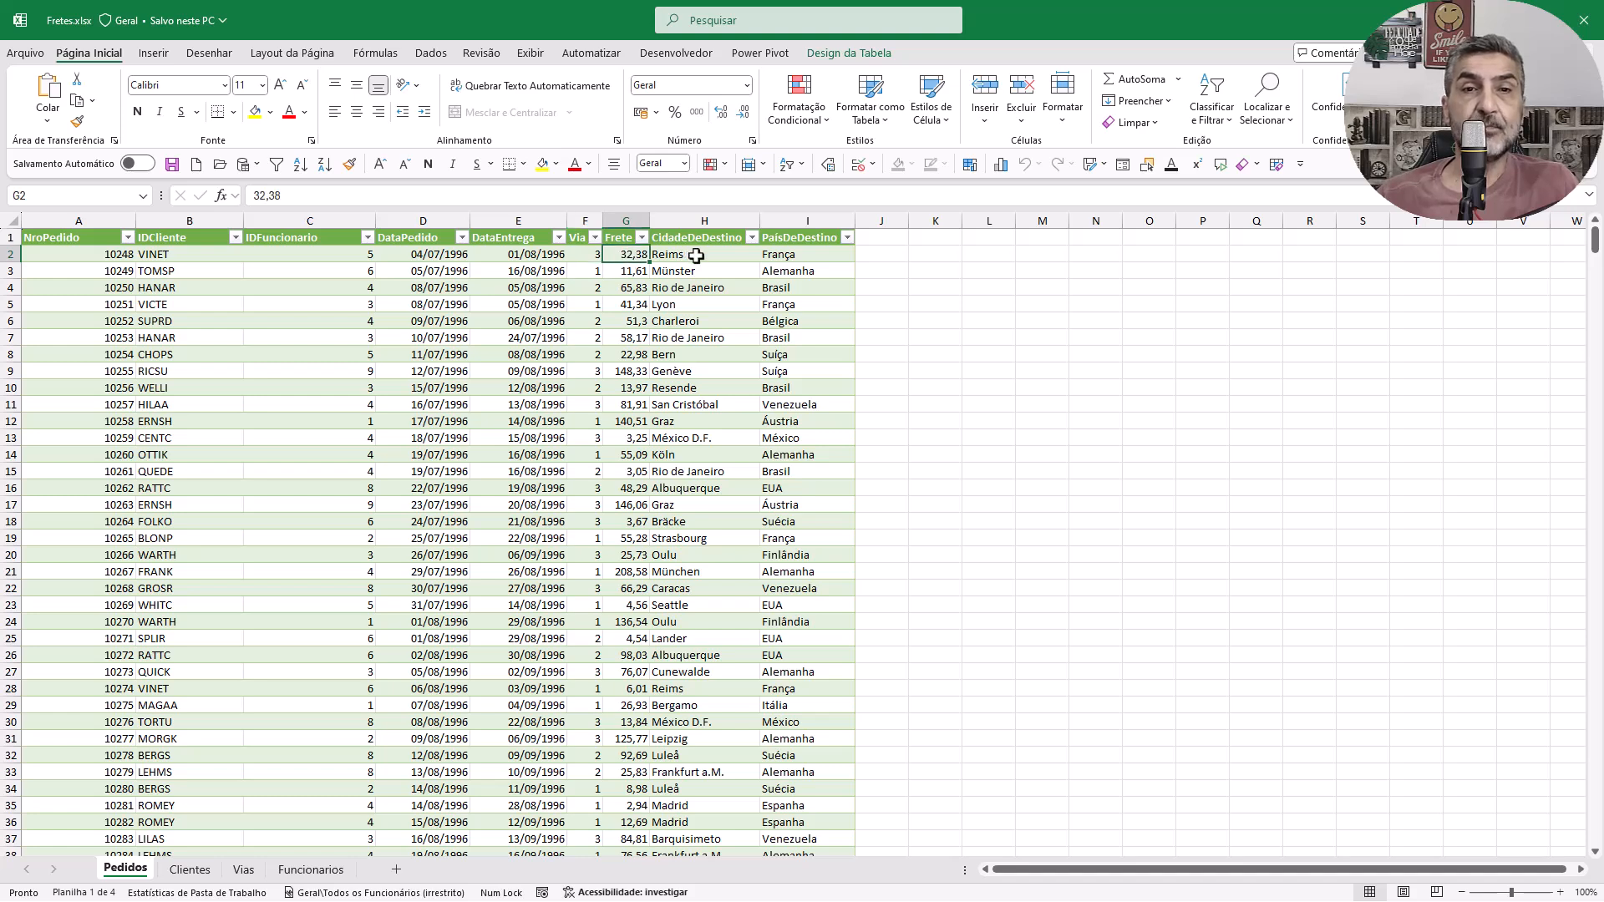
left_click(696, 255)
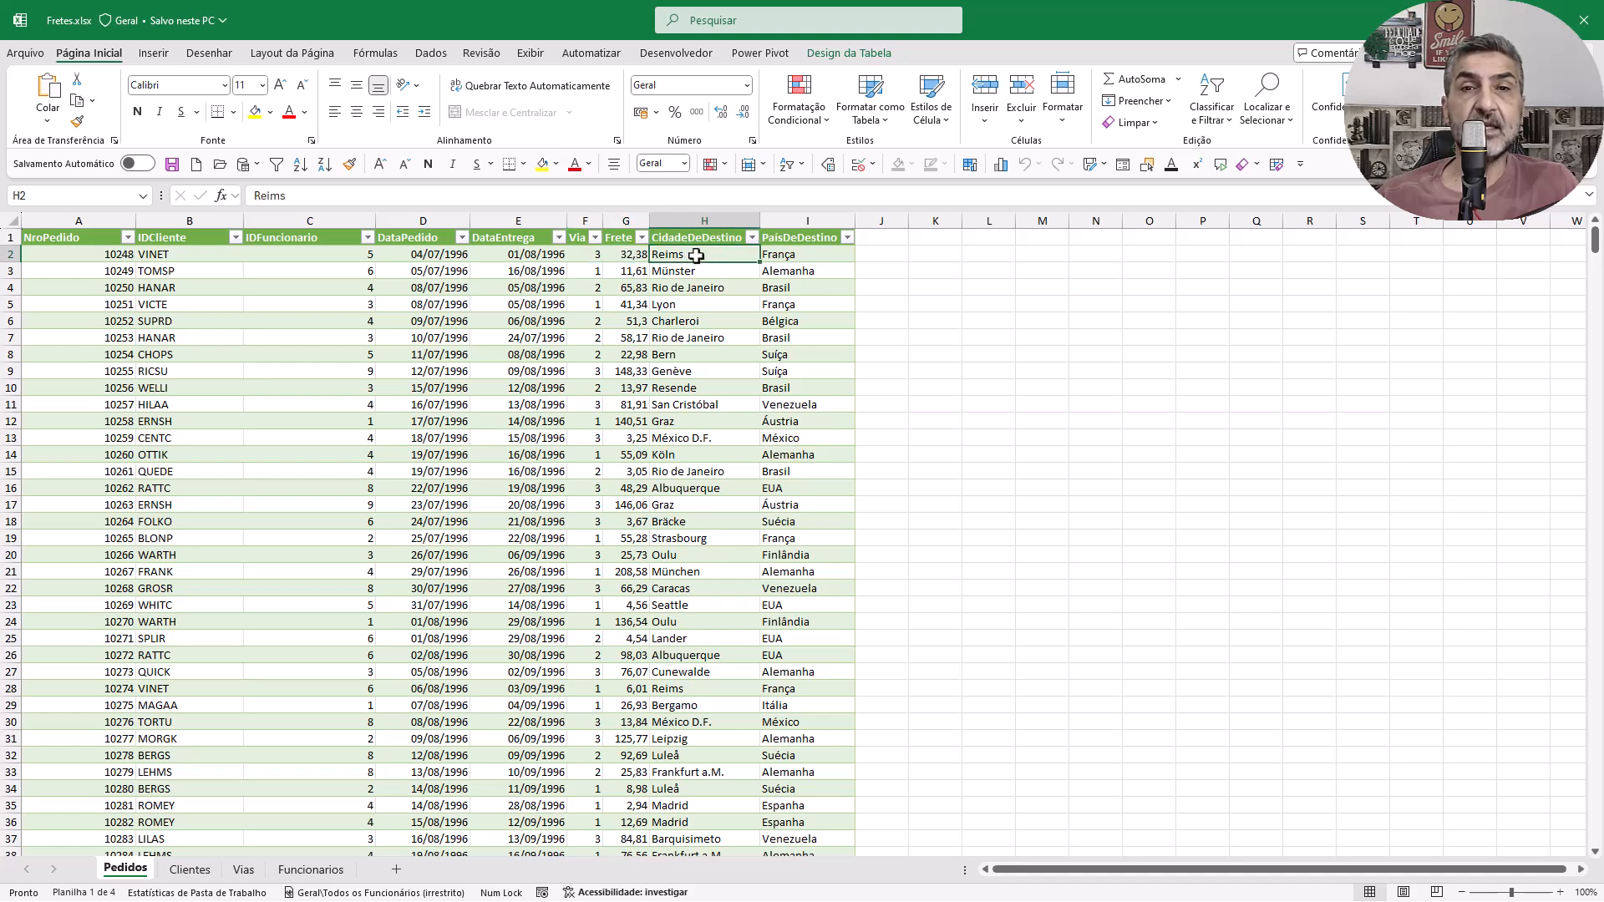
left_click(801, 256)
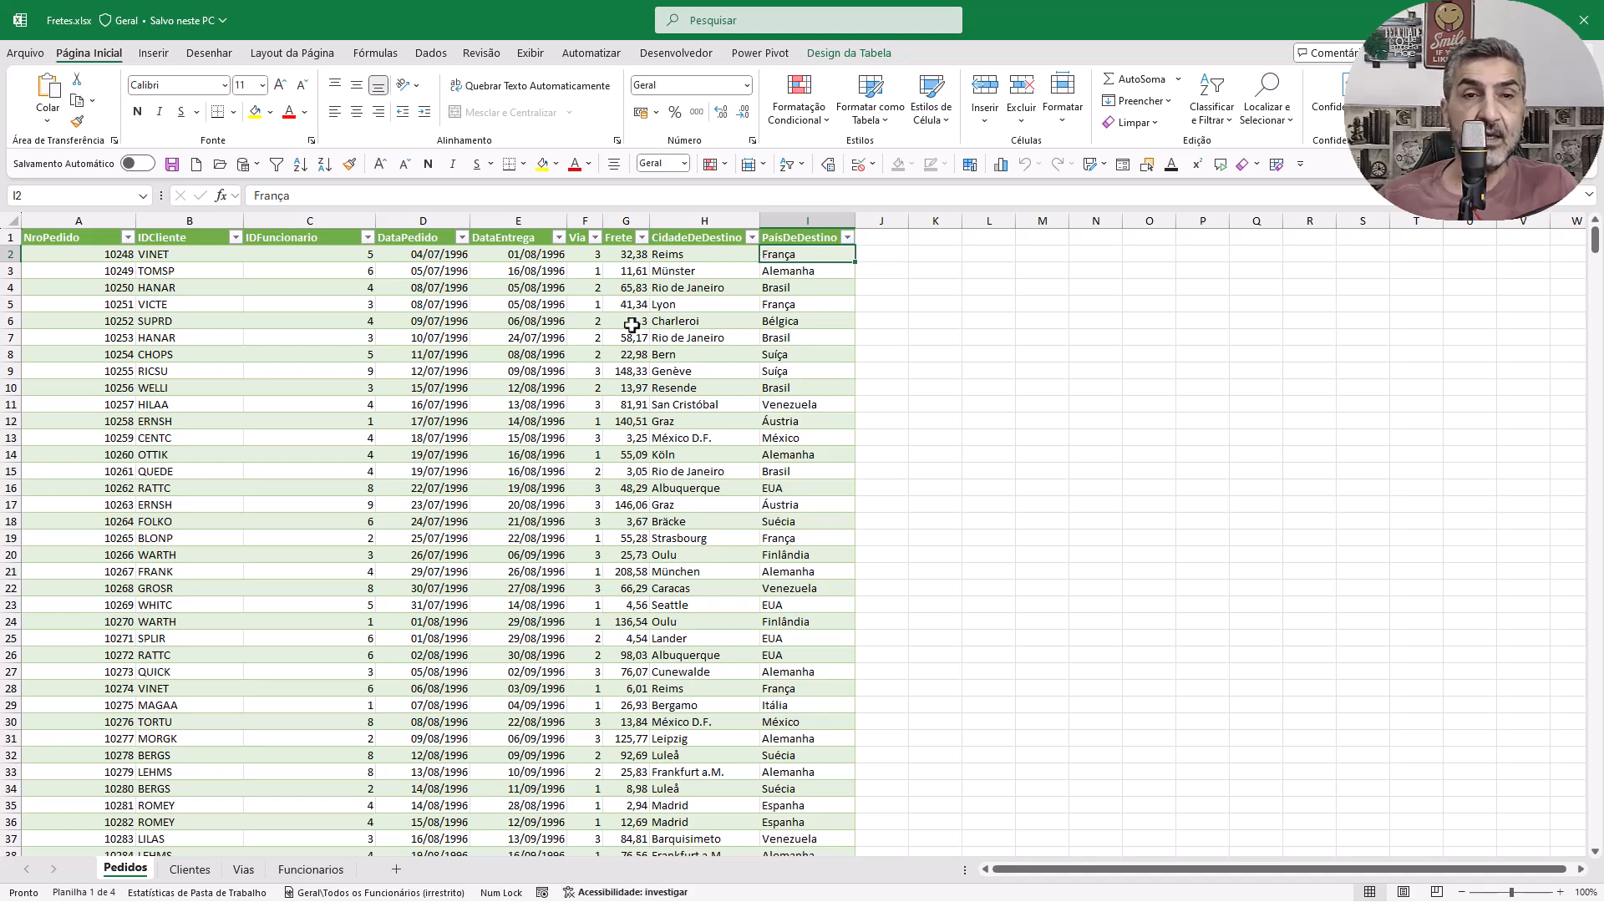
left_click(179, 257)
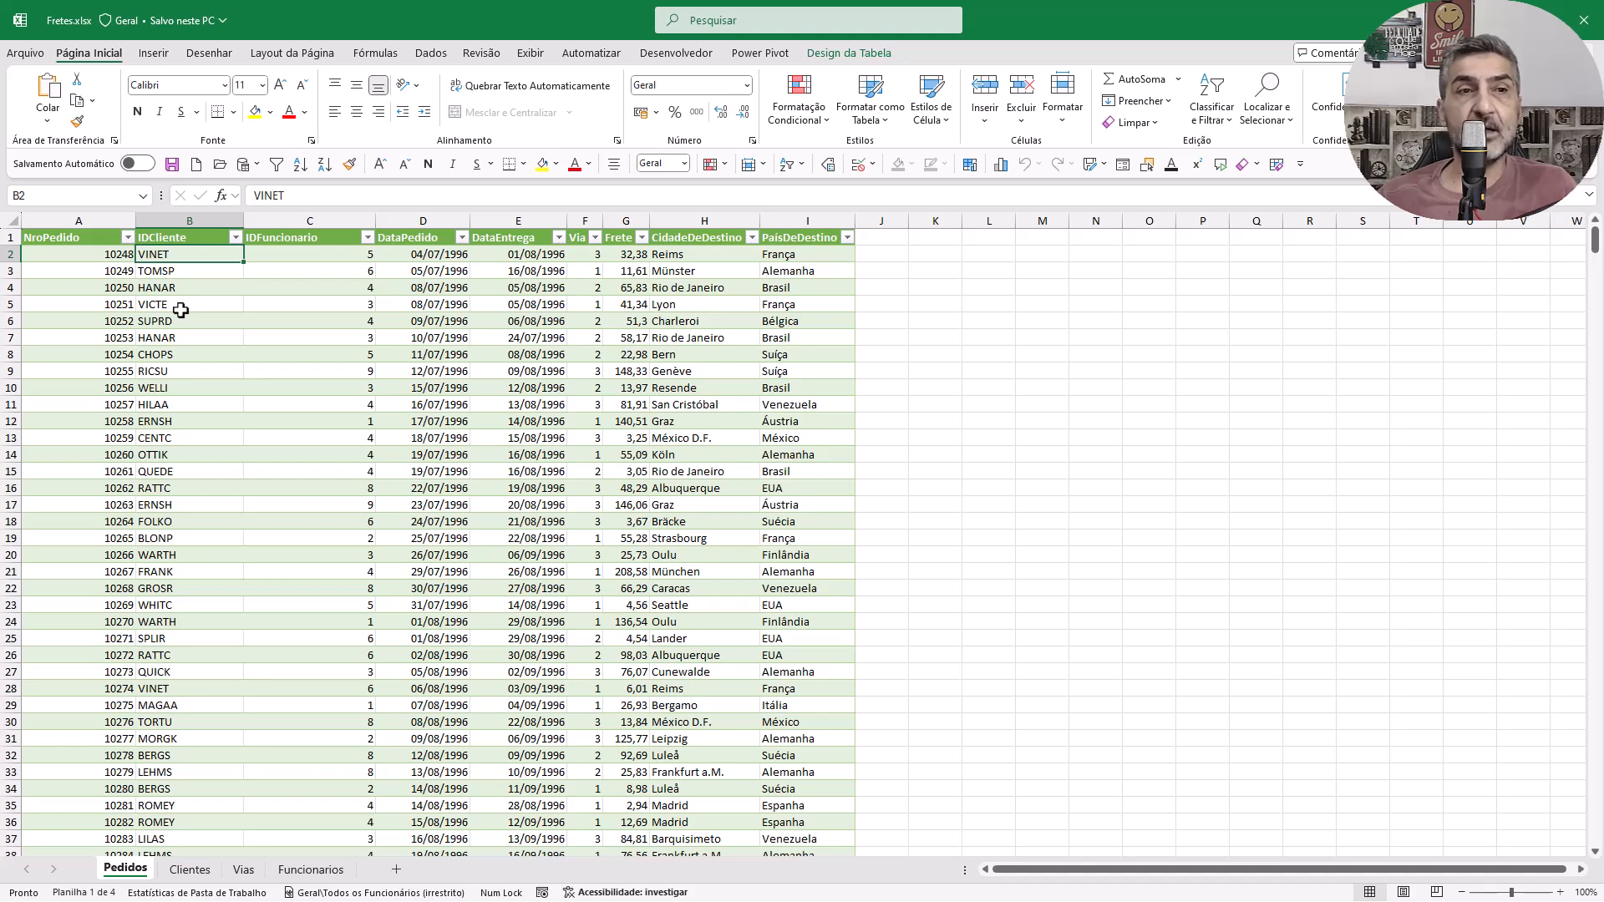
left_click(289, 240)
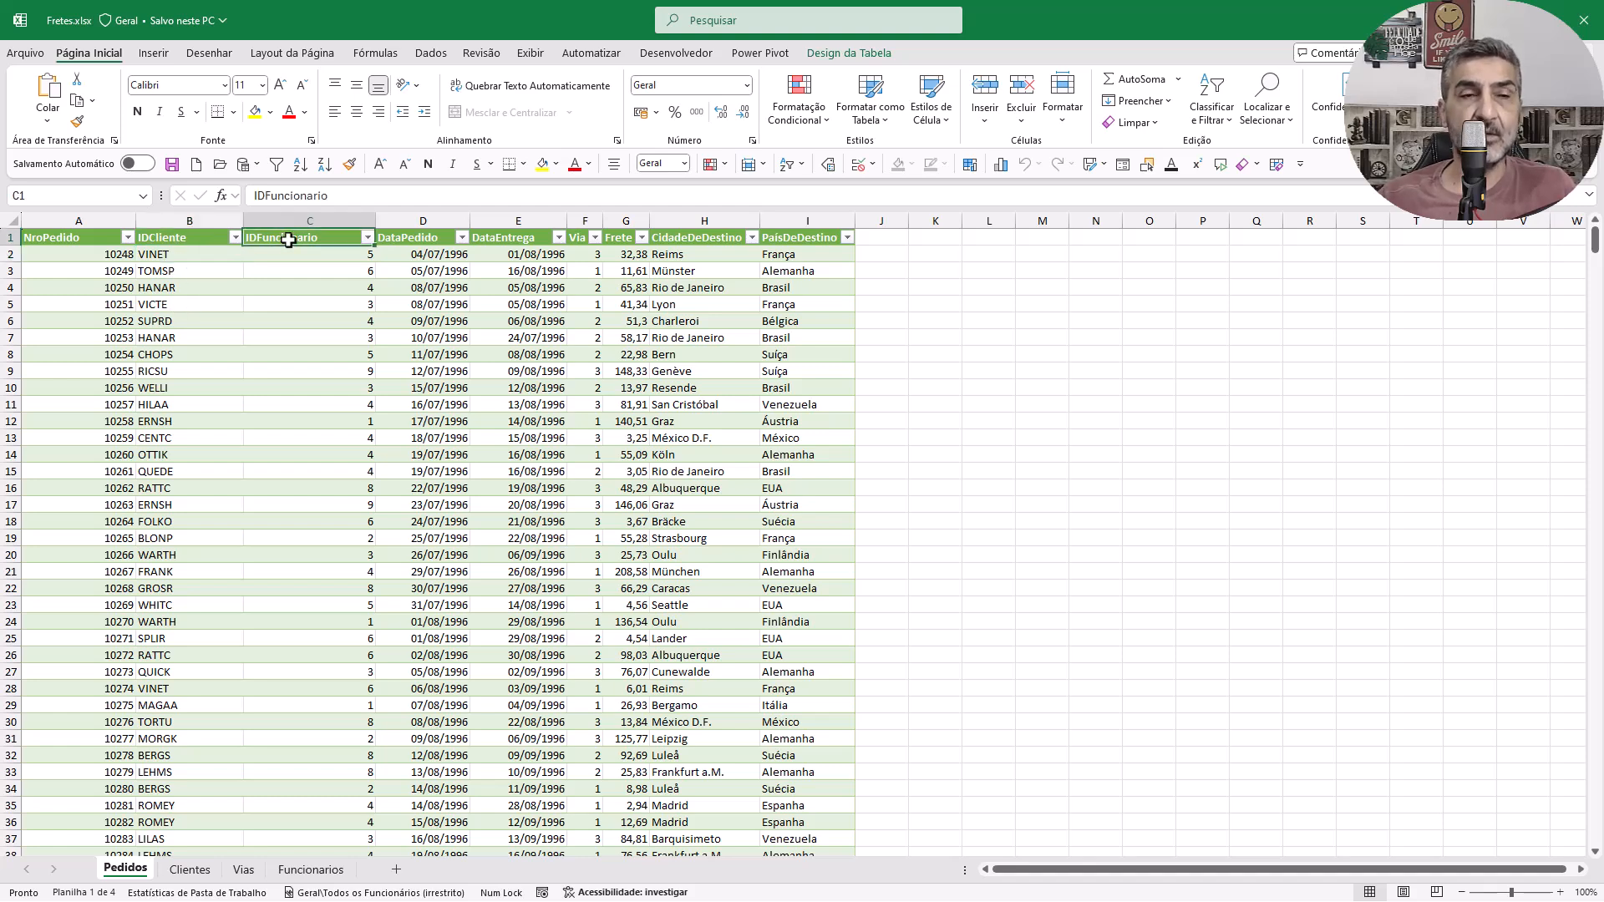
left_click(405, 238)
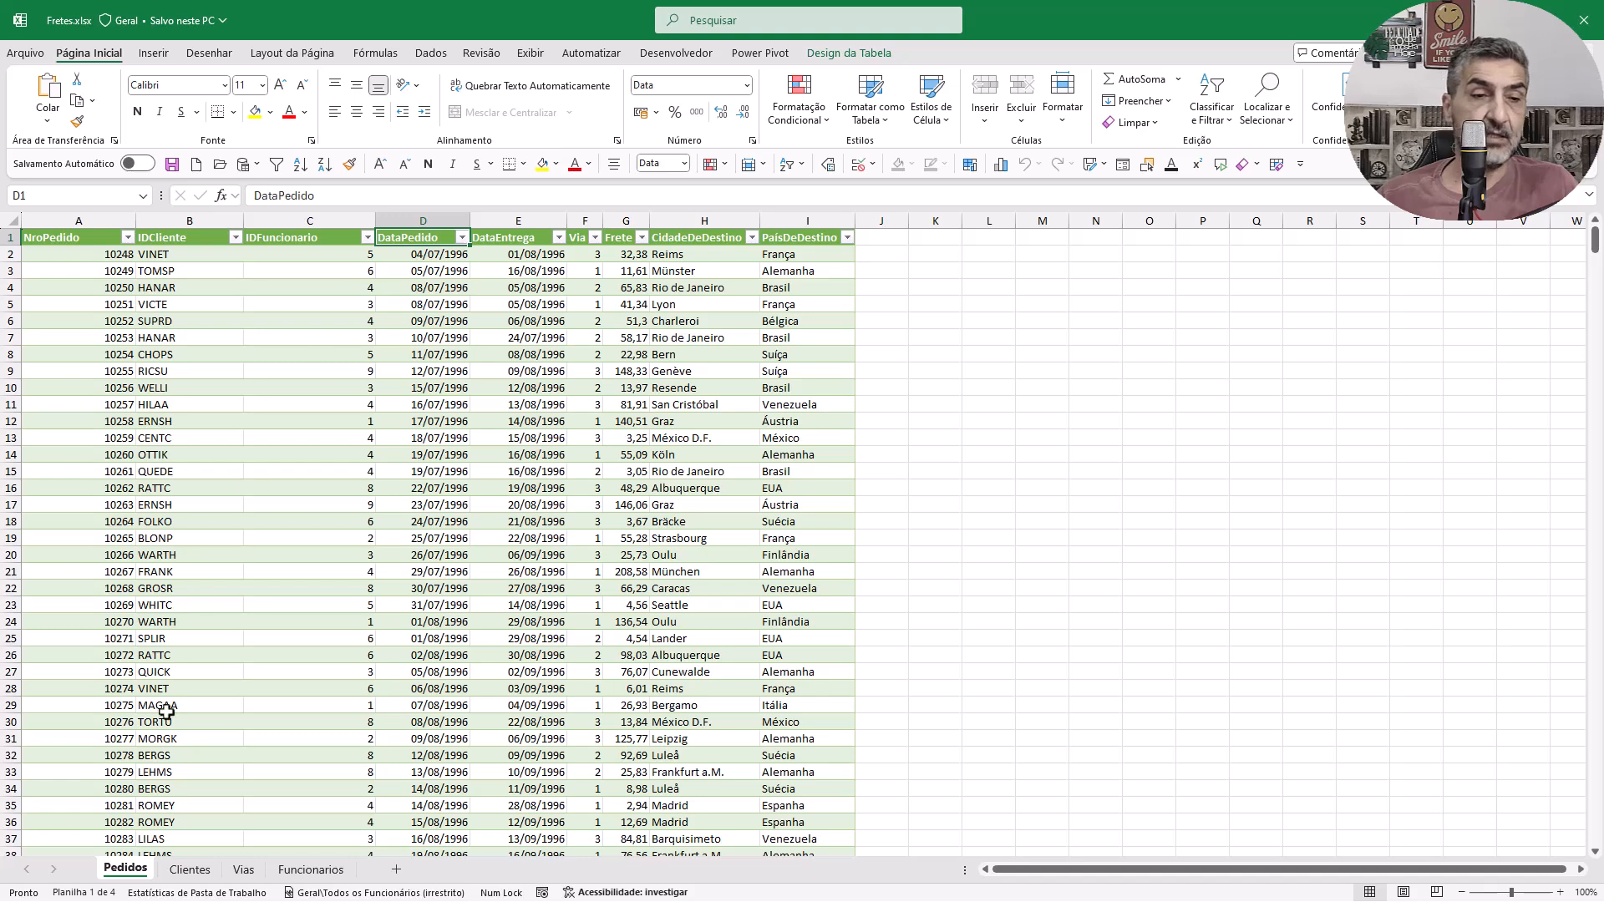
Compare the IDCliente and Cliente columns on the Clientes sheet with the customer codes in the Pedidos order rows
left_click(191, 870)
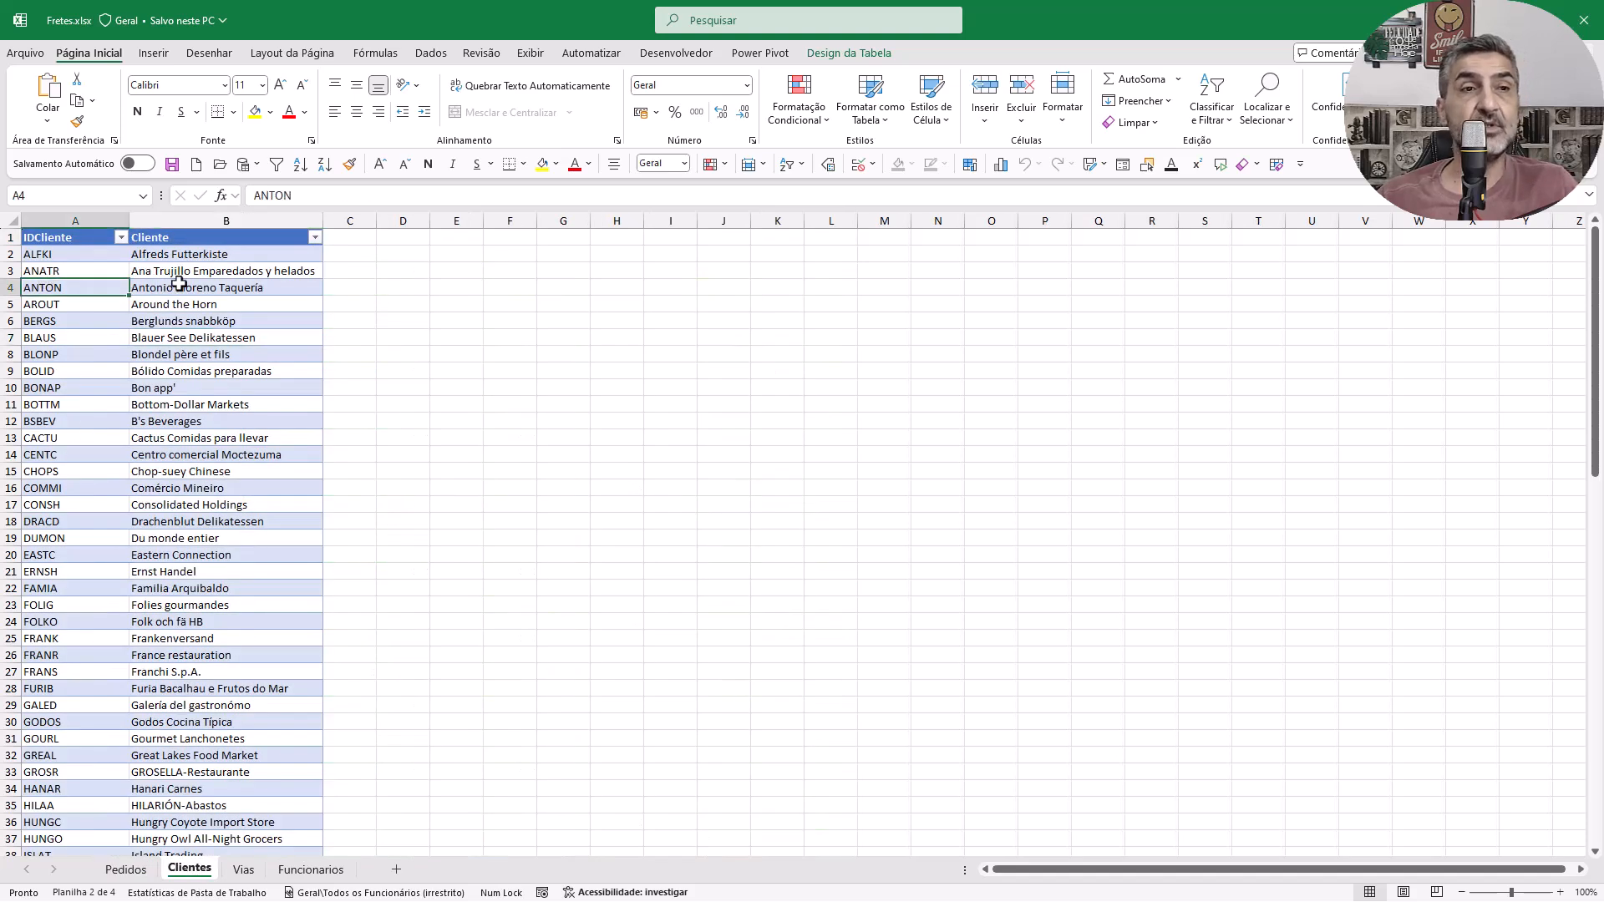
left_click(179, 284)
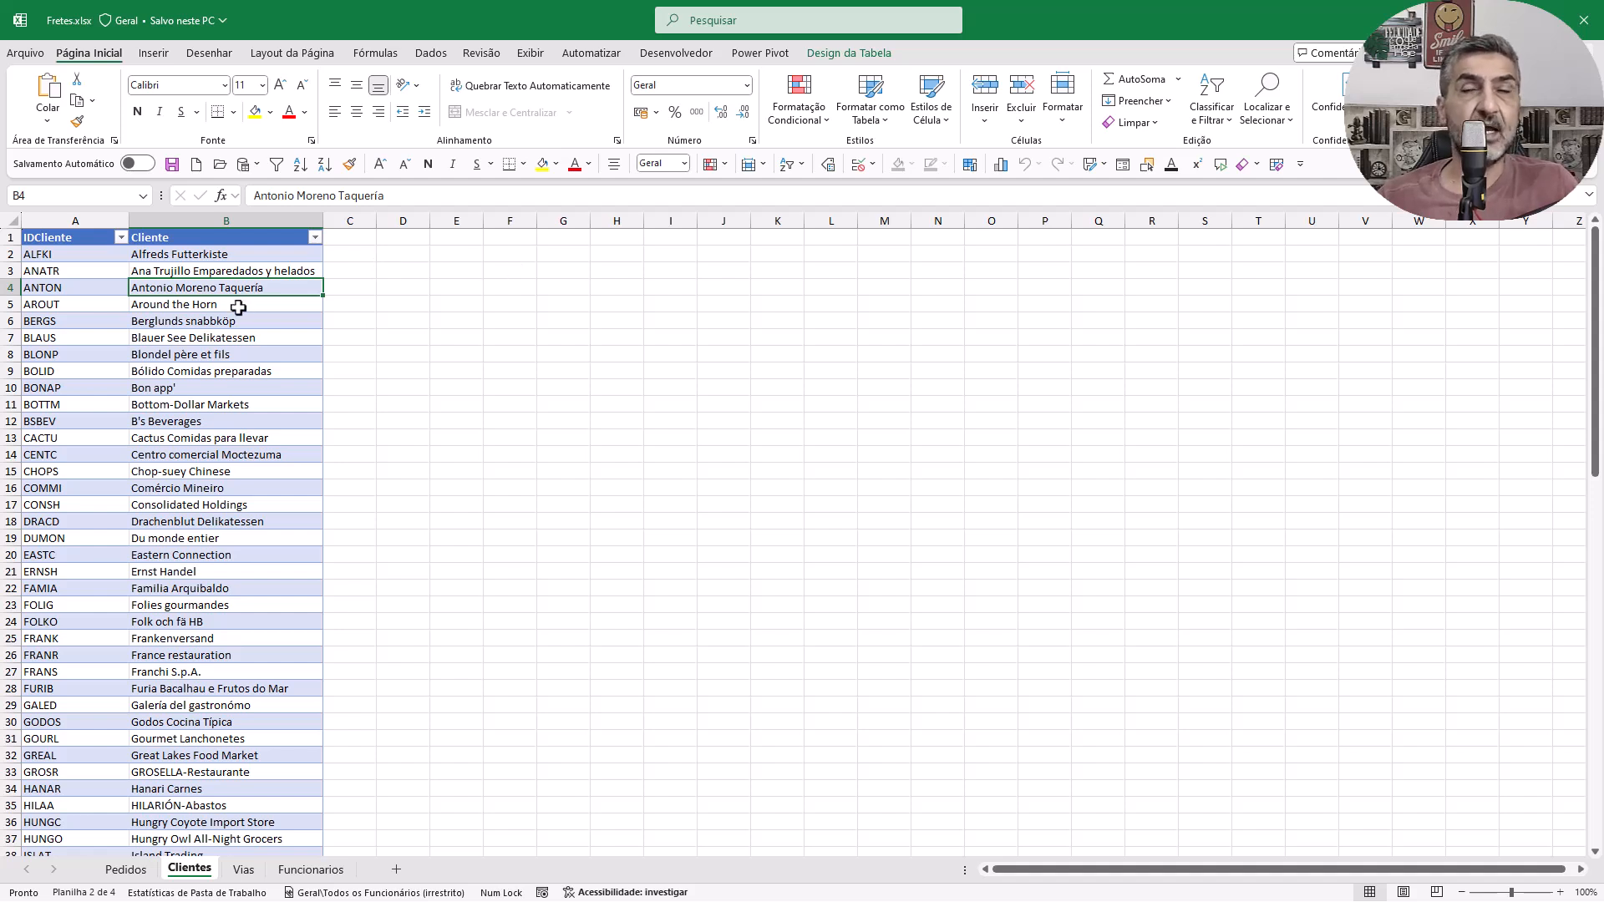
left_click(125, 869)
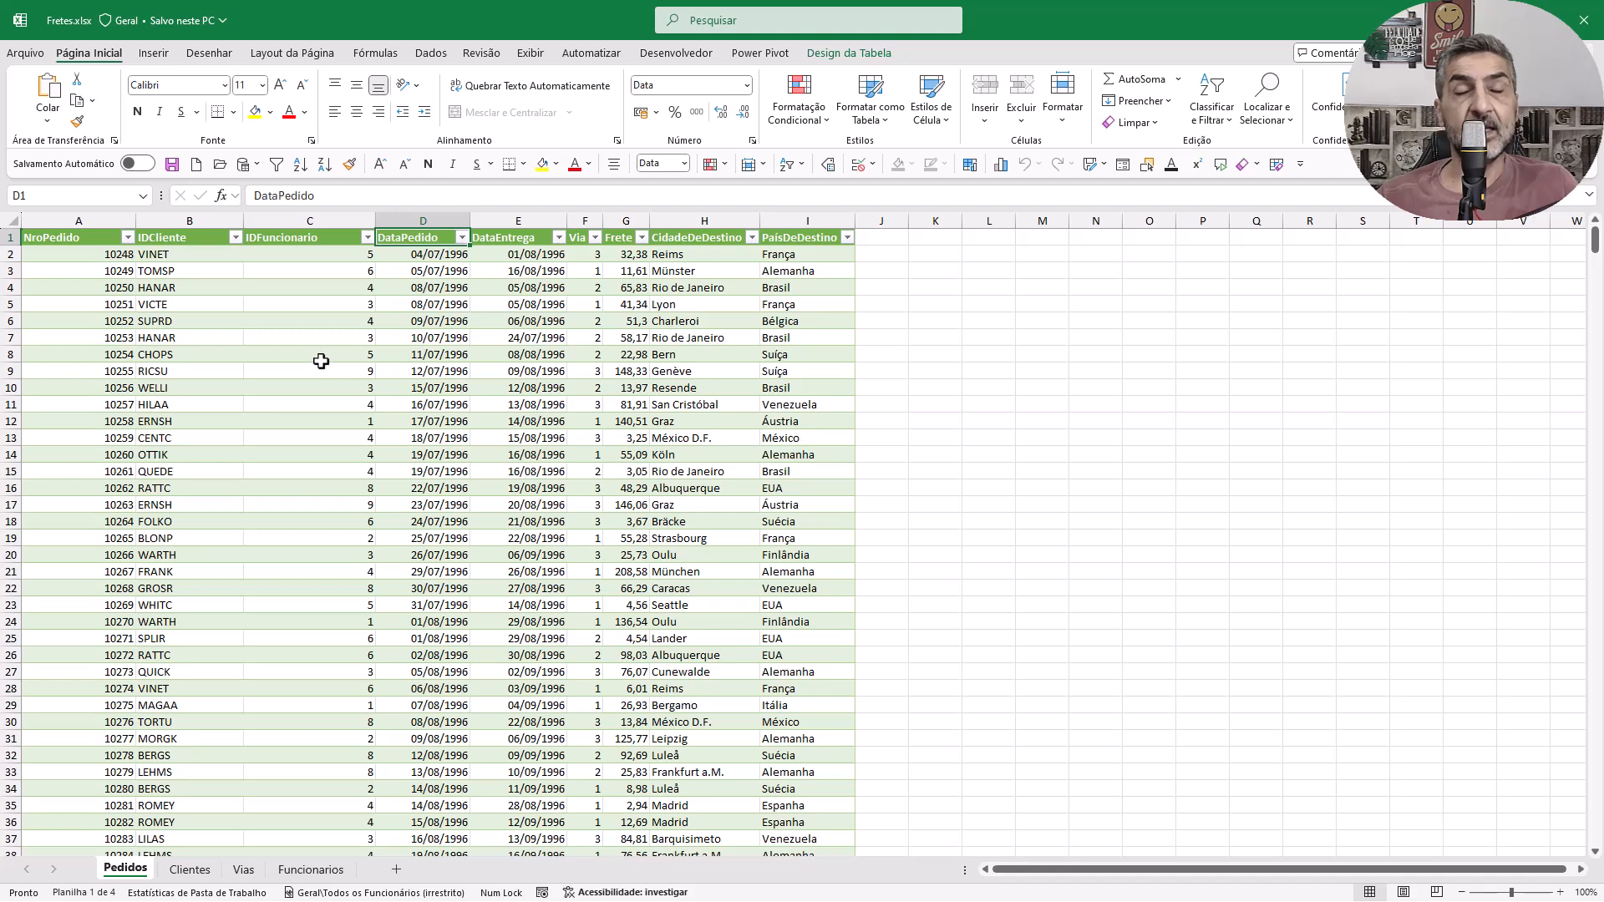
left_click(318, 294)
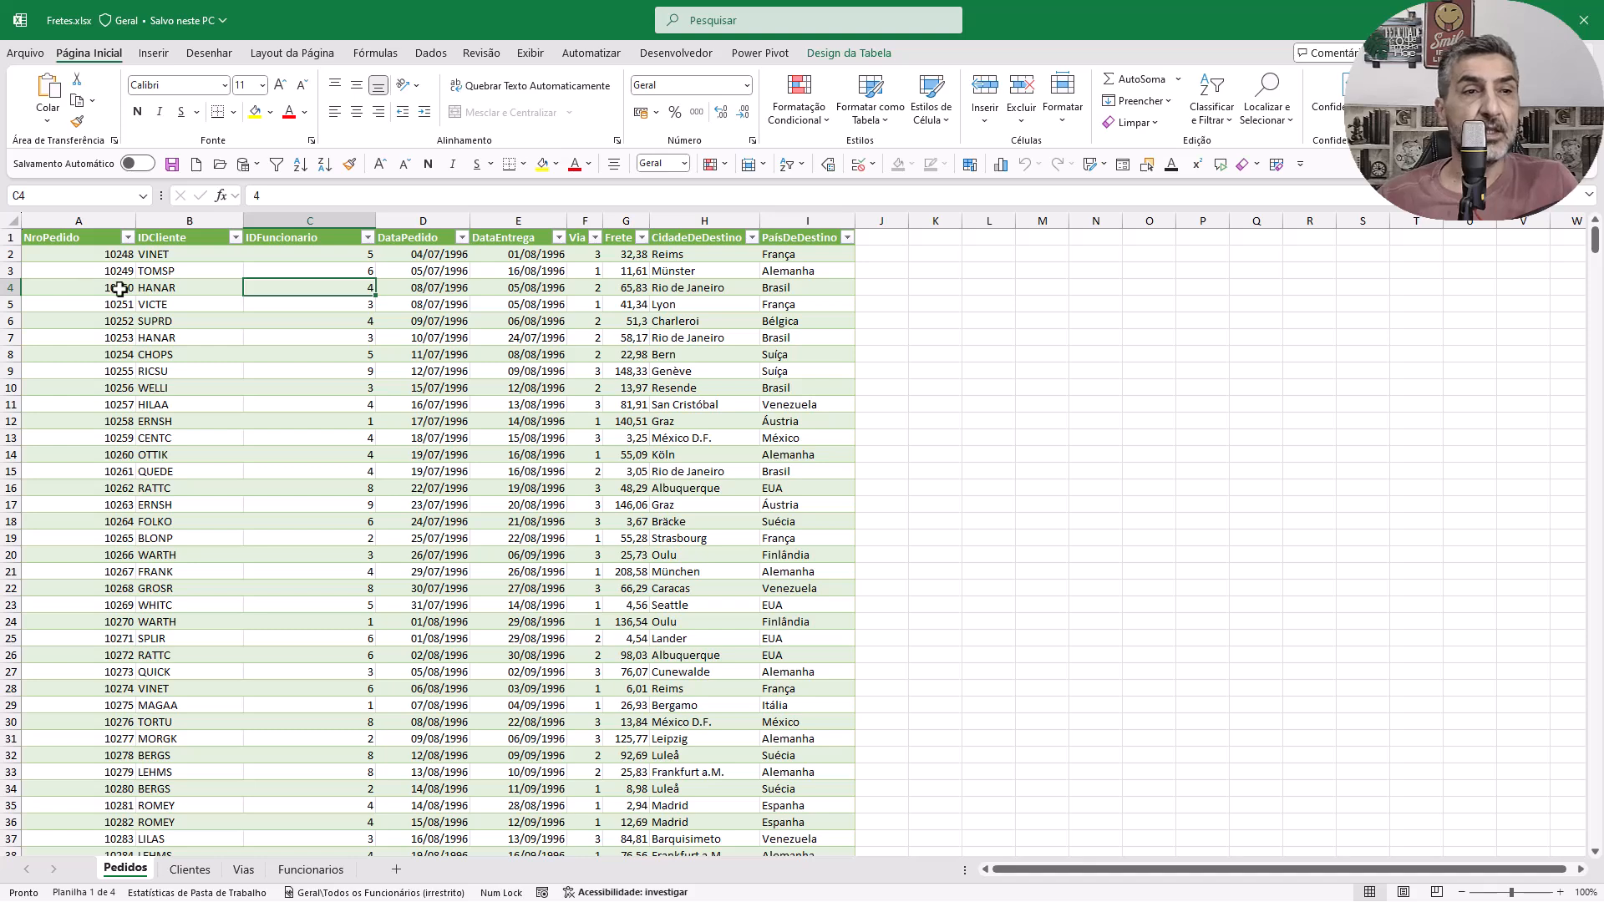
left_click(60, 261)
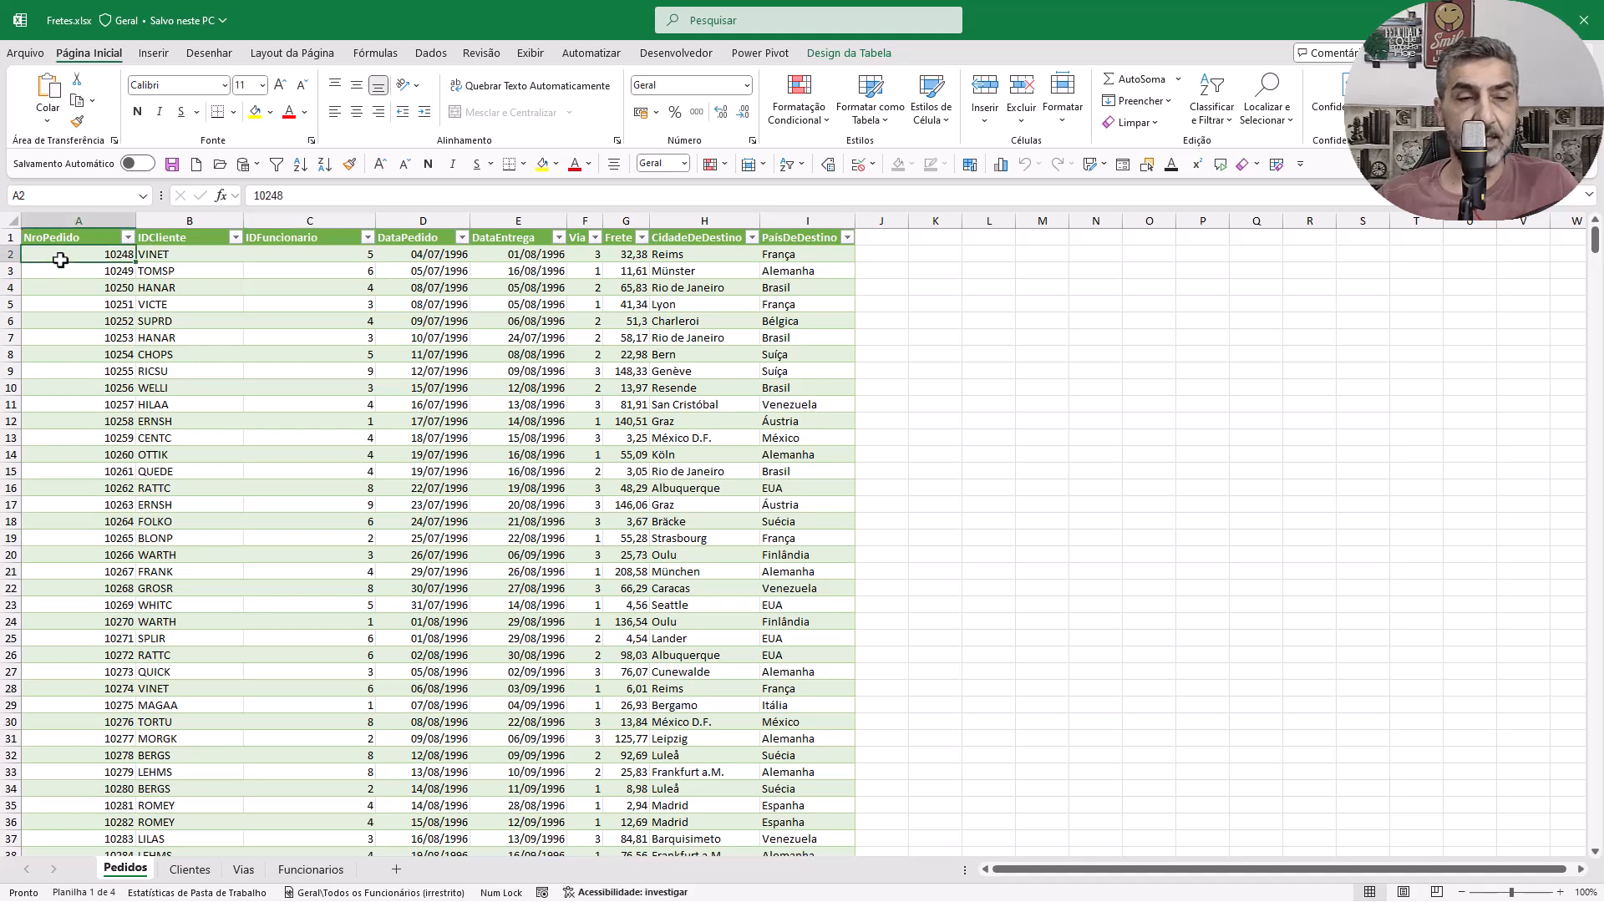
left_click(165, 259)
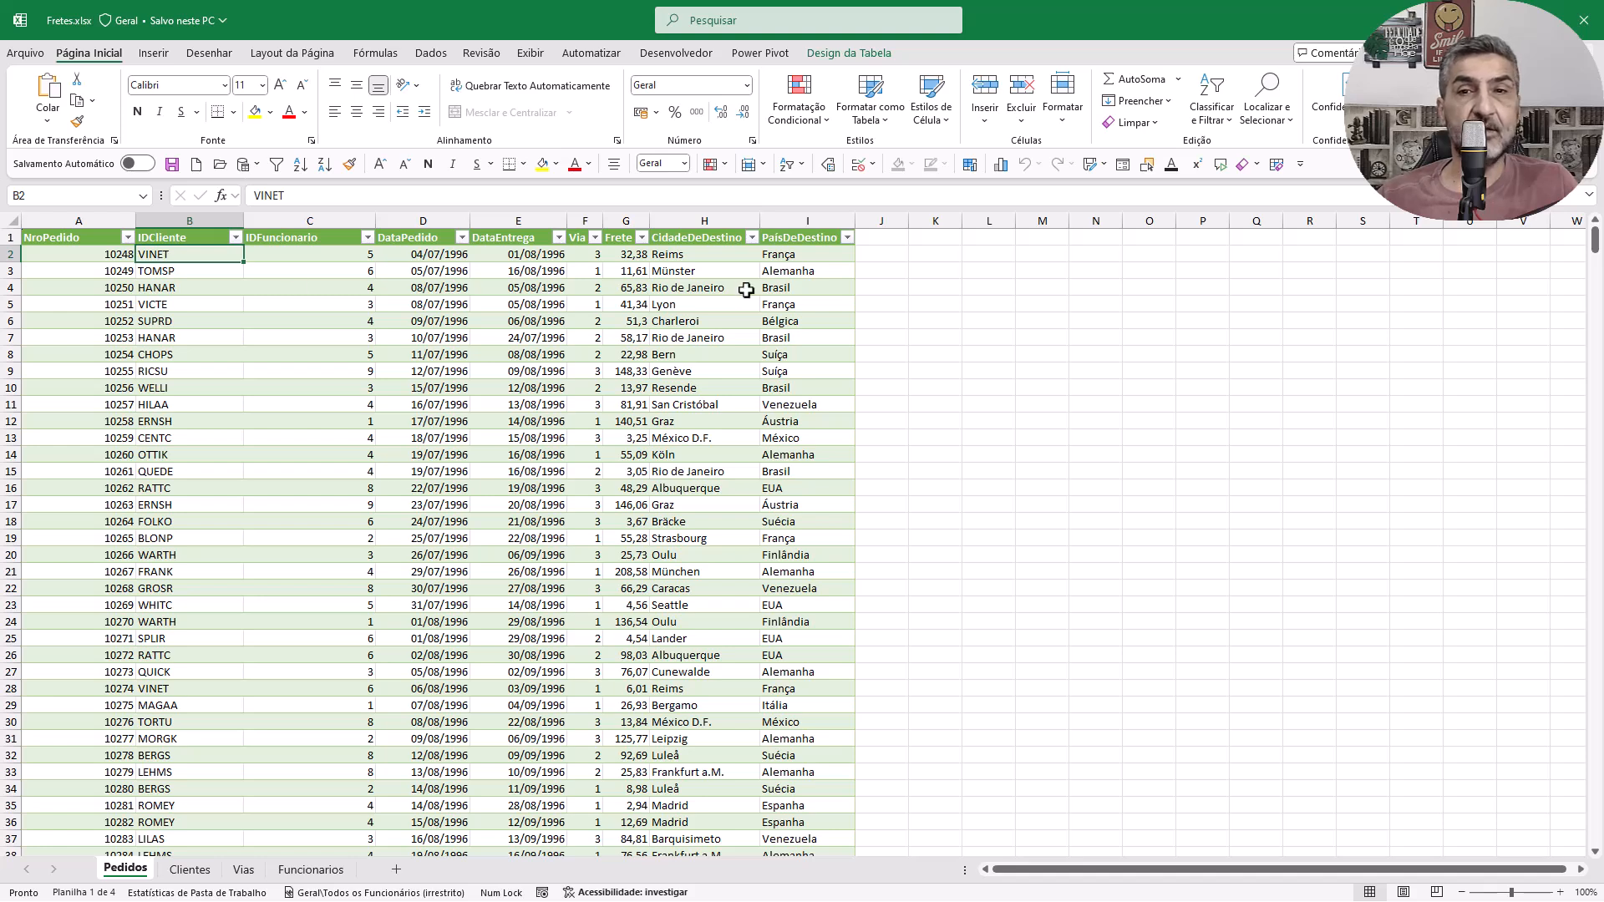
left_click(874, 253)
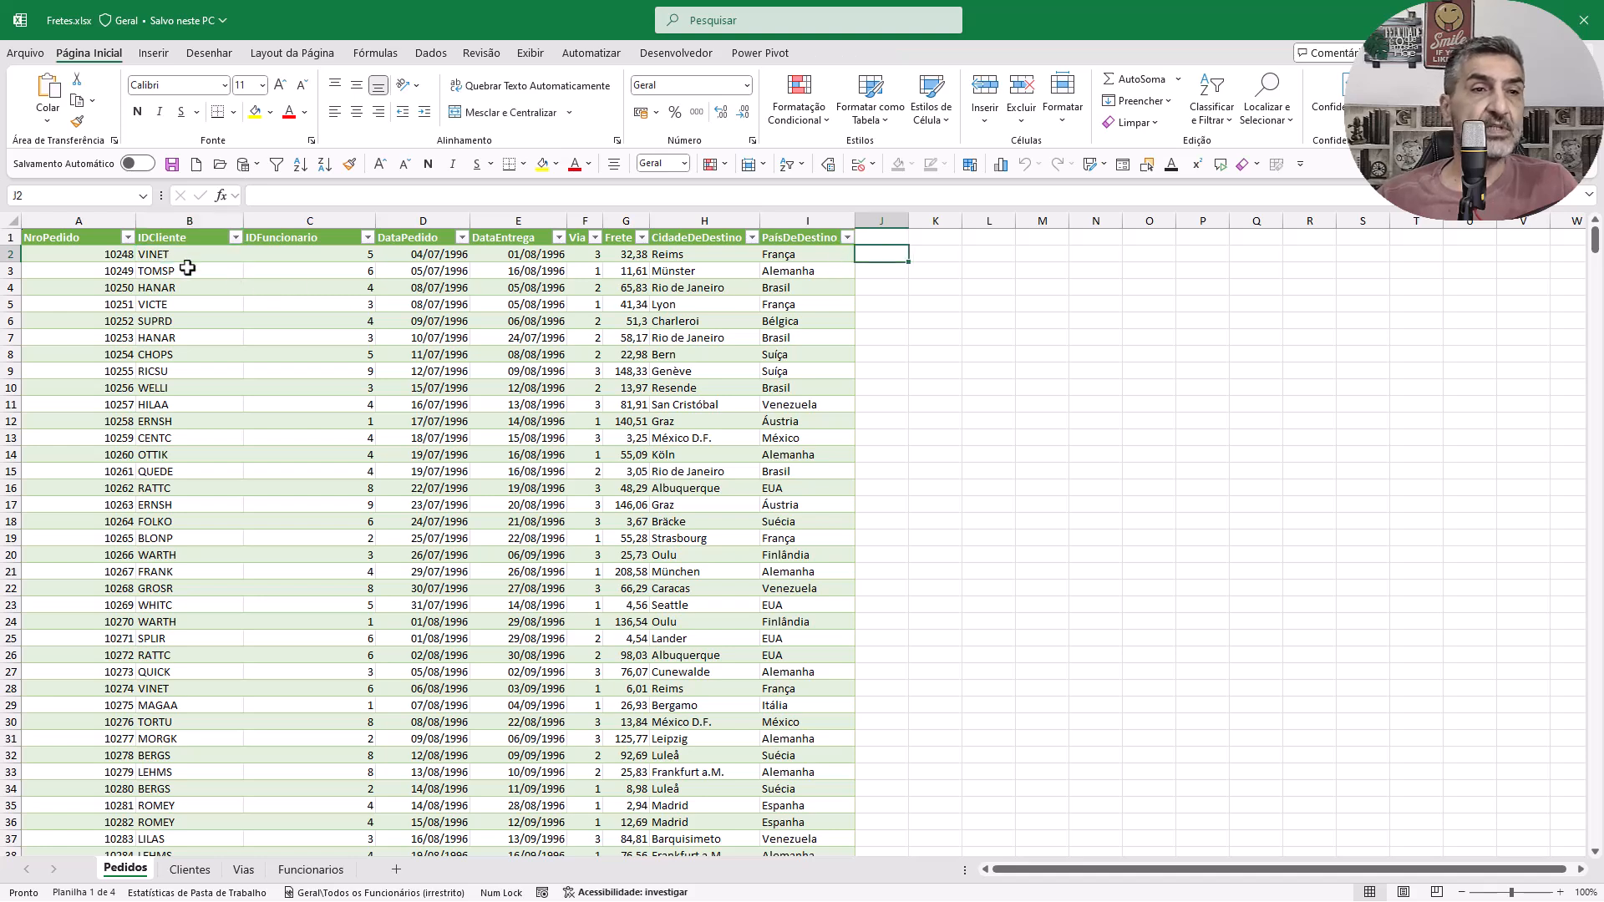
left_click(189, 870)
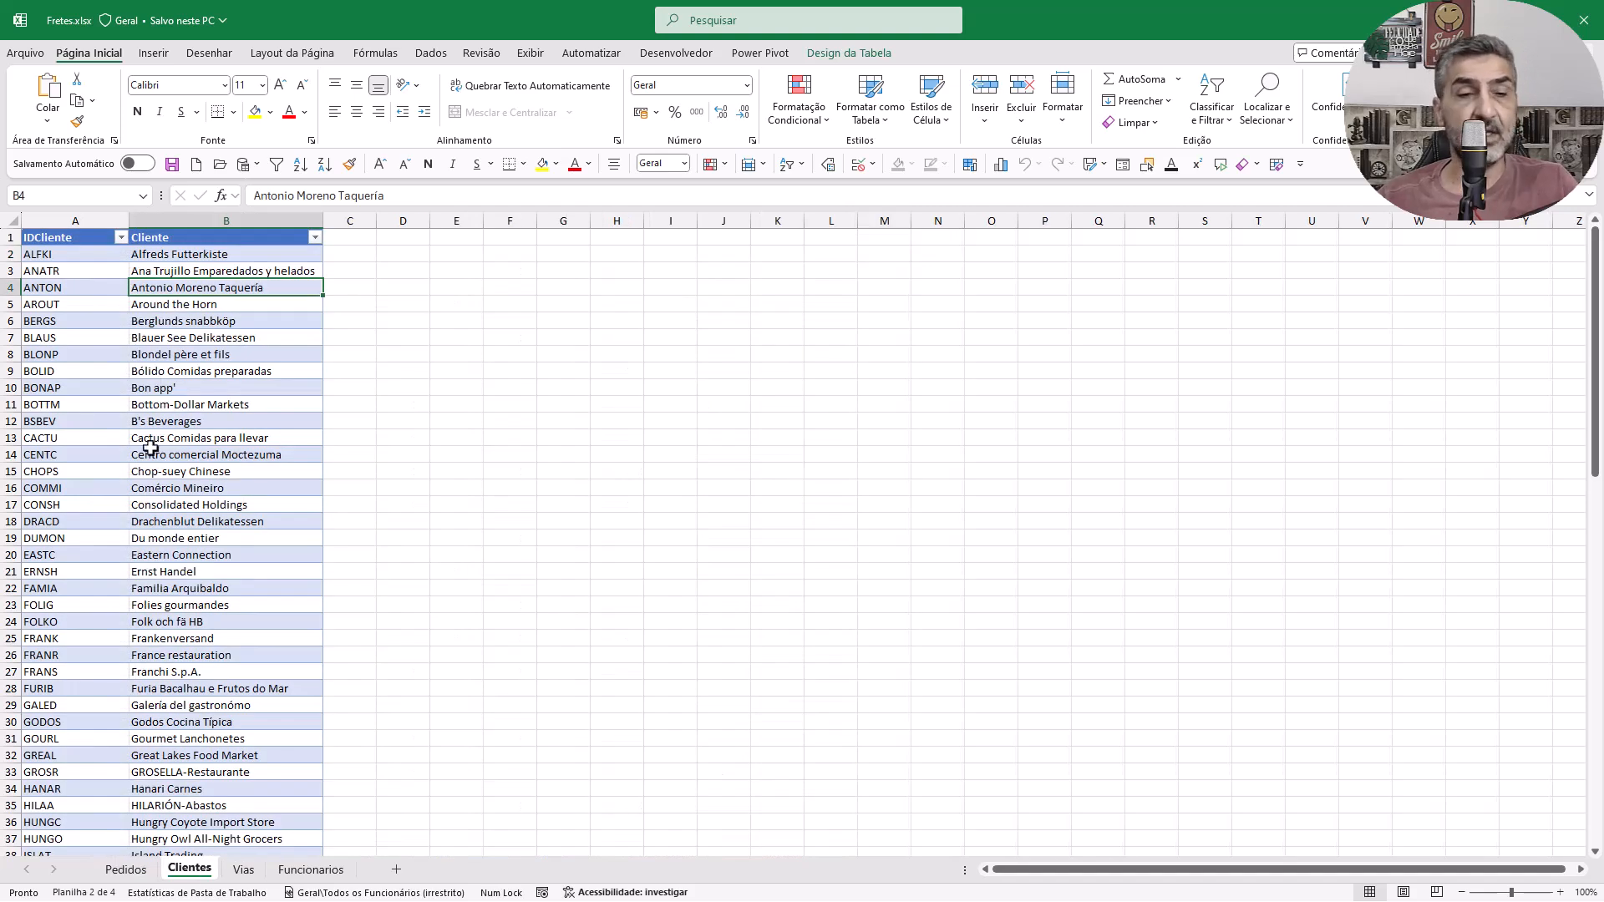
left_click(125, 870)
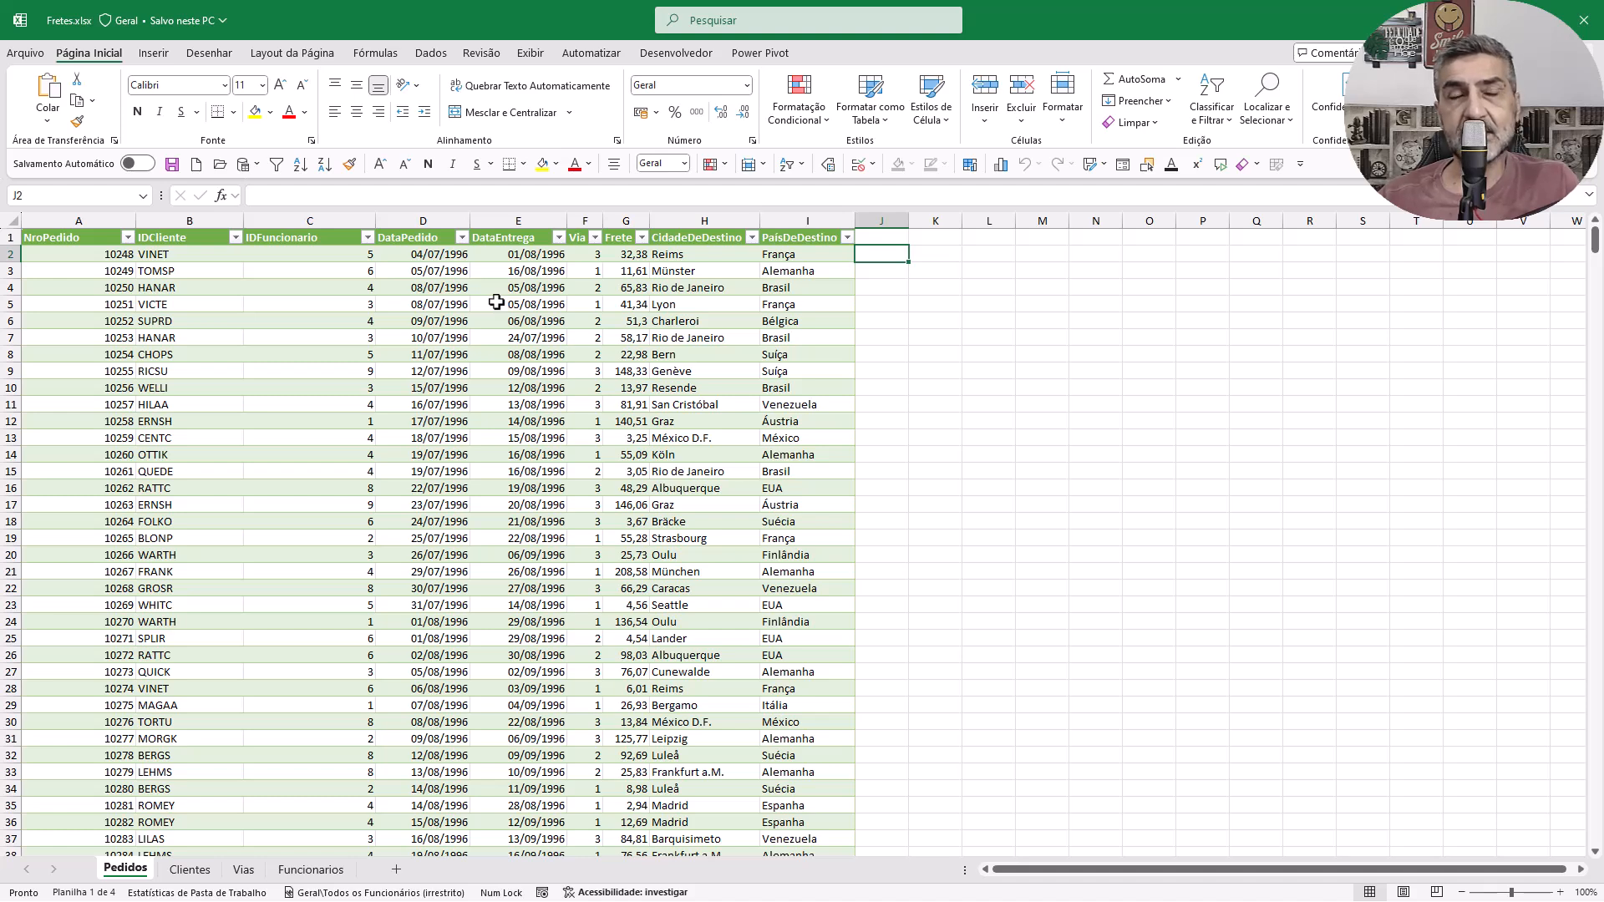
left_click(249, 314)
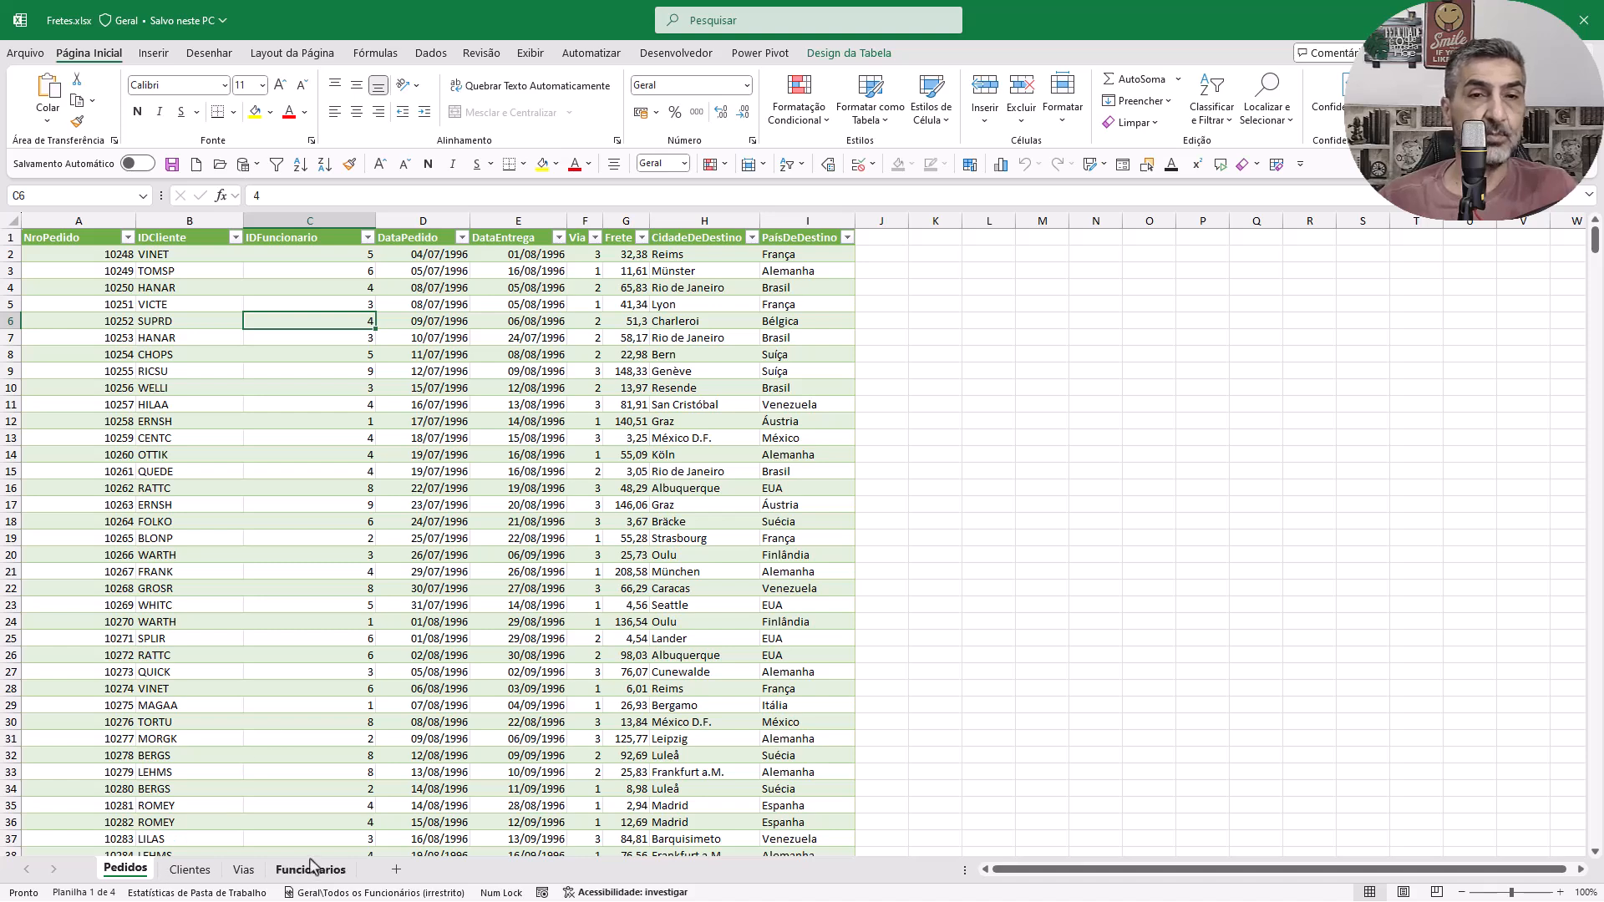
Look through the Clientes, Vias and Funcionarios sheets, return to Pedidos, and close the workbook
left_click(191, 872)
left_click(242, 870)
left_click(311, 870)
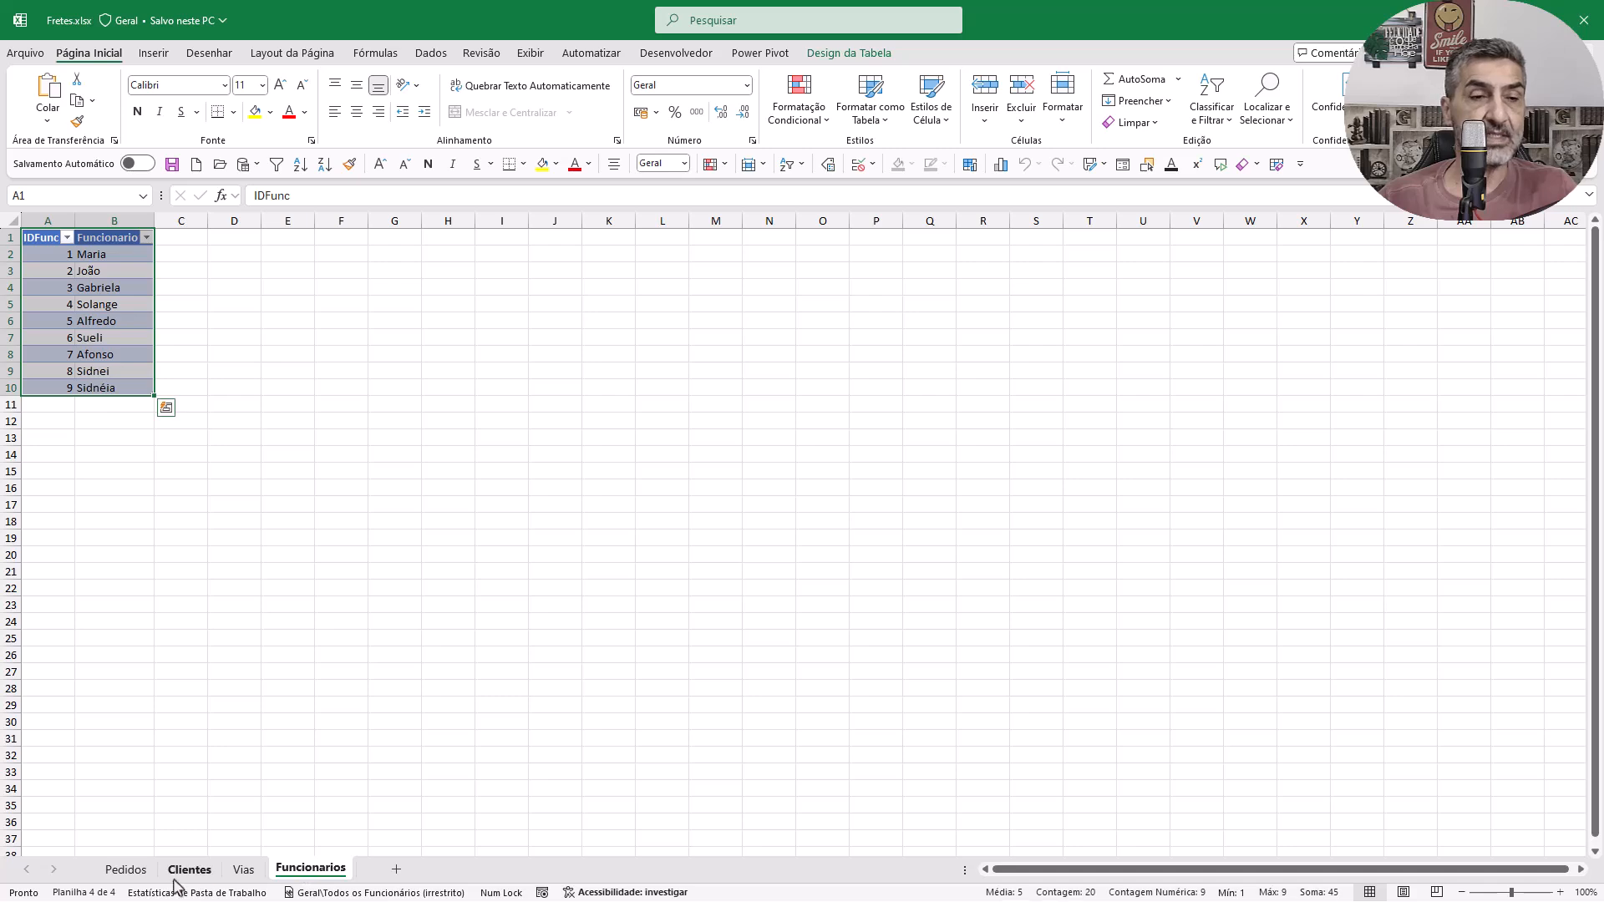
left_click(126, 873)
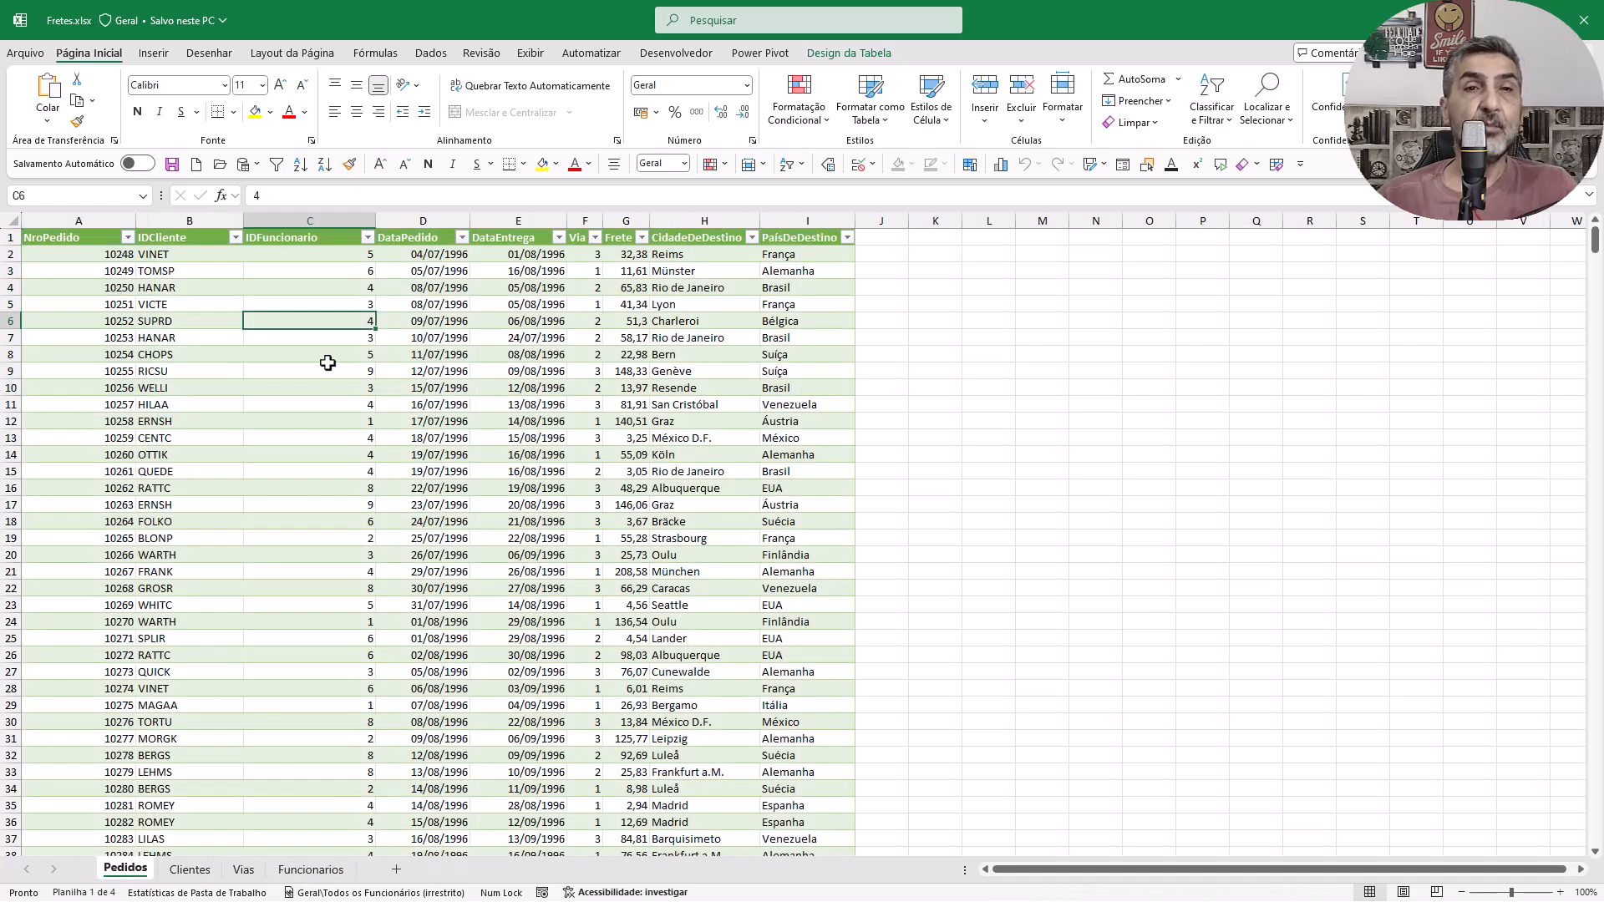
left_click(1584, 20)
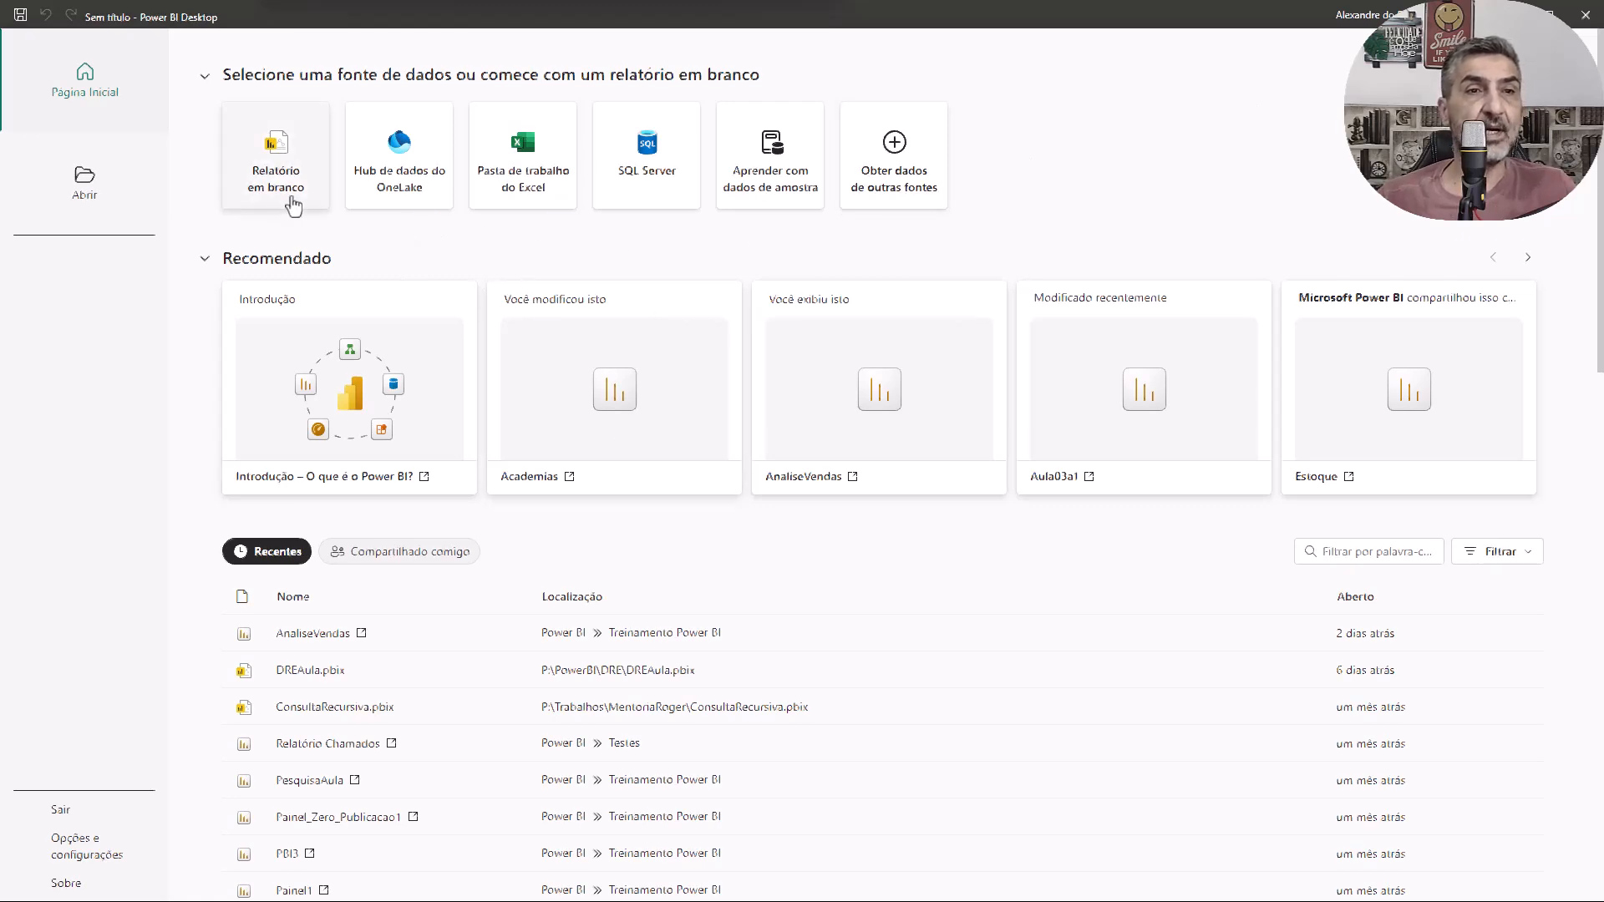
Create a blank report in Power BI Desktop and connect it to the Excel workbook Fretes.xlsx in the DescompliqueCarara folder
left_click(276, 180)
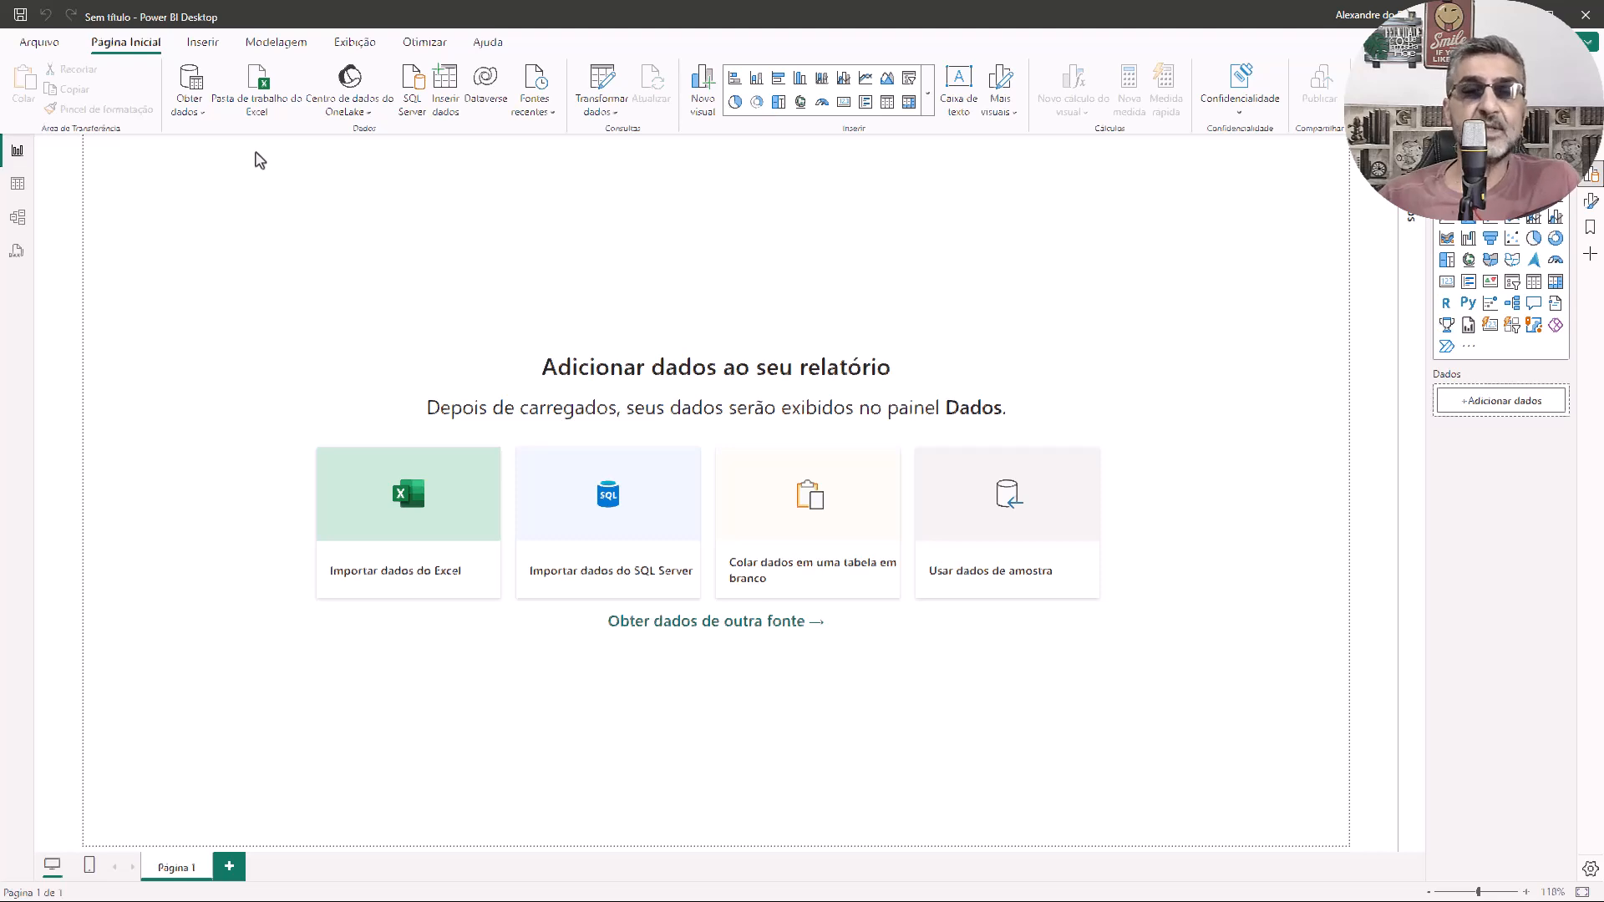
left_click(195, 122)
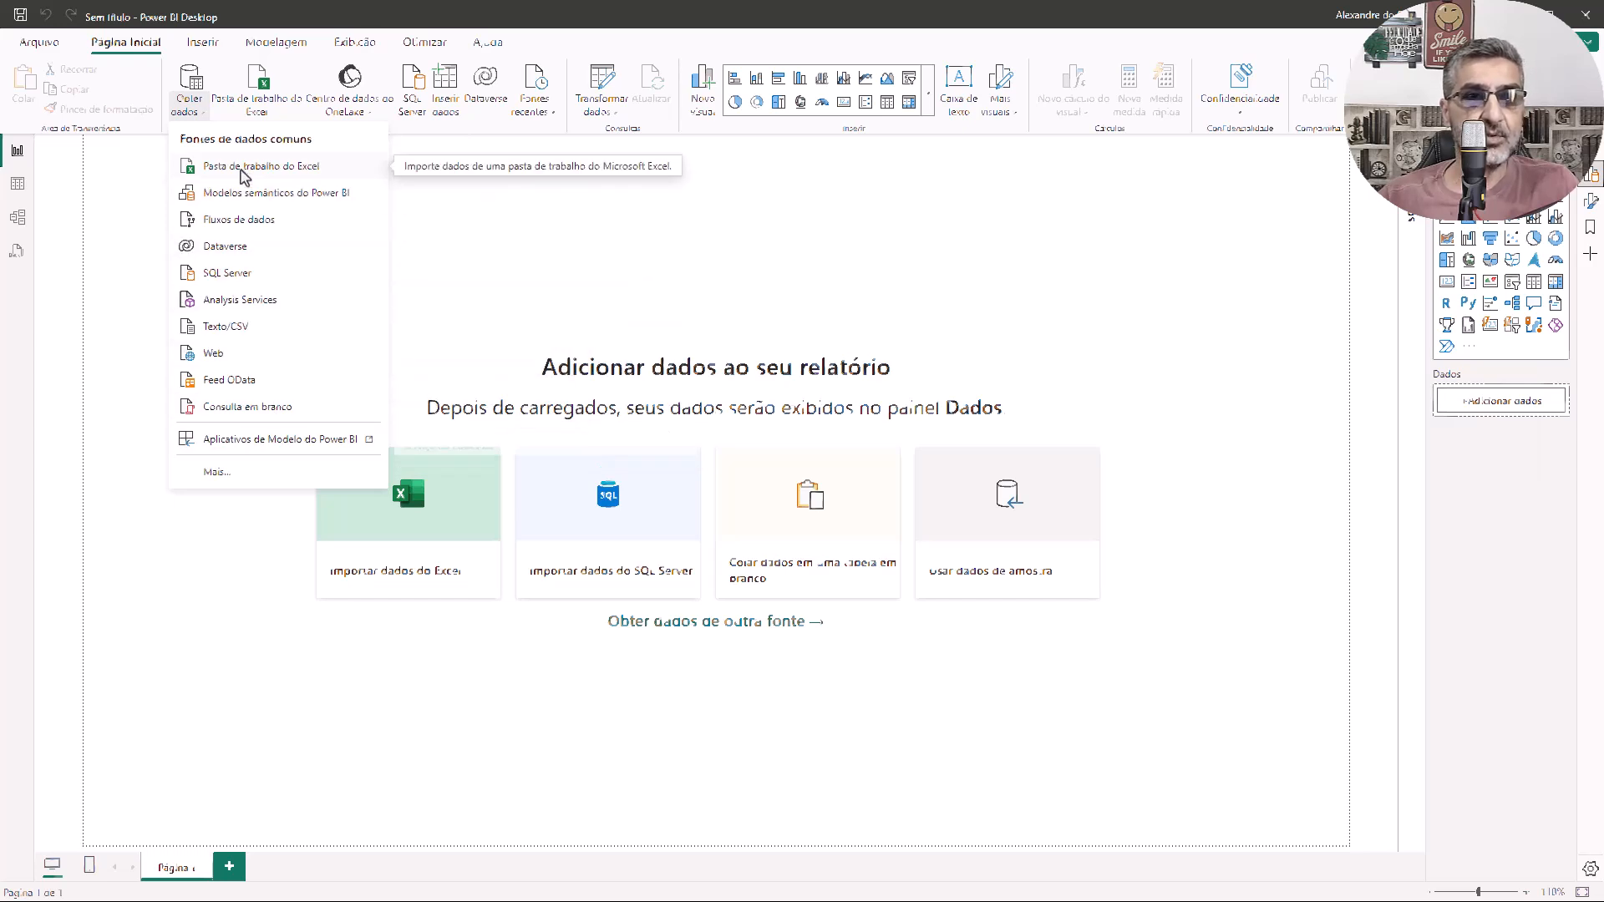
left_click(257, 87)
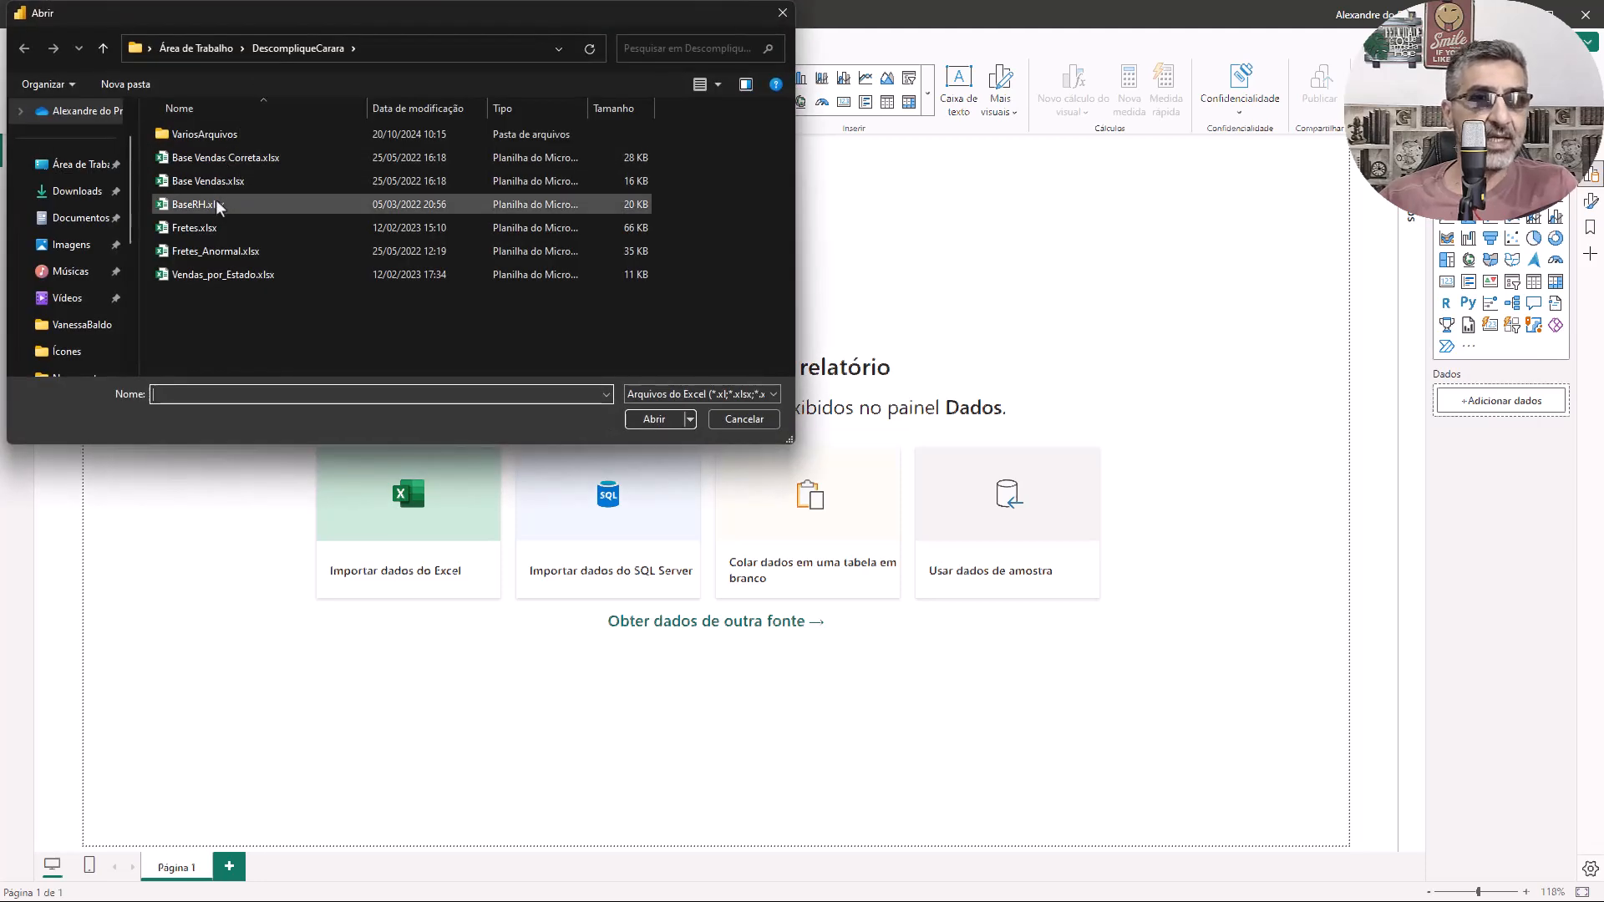
left_click(172, 232)
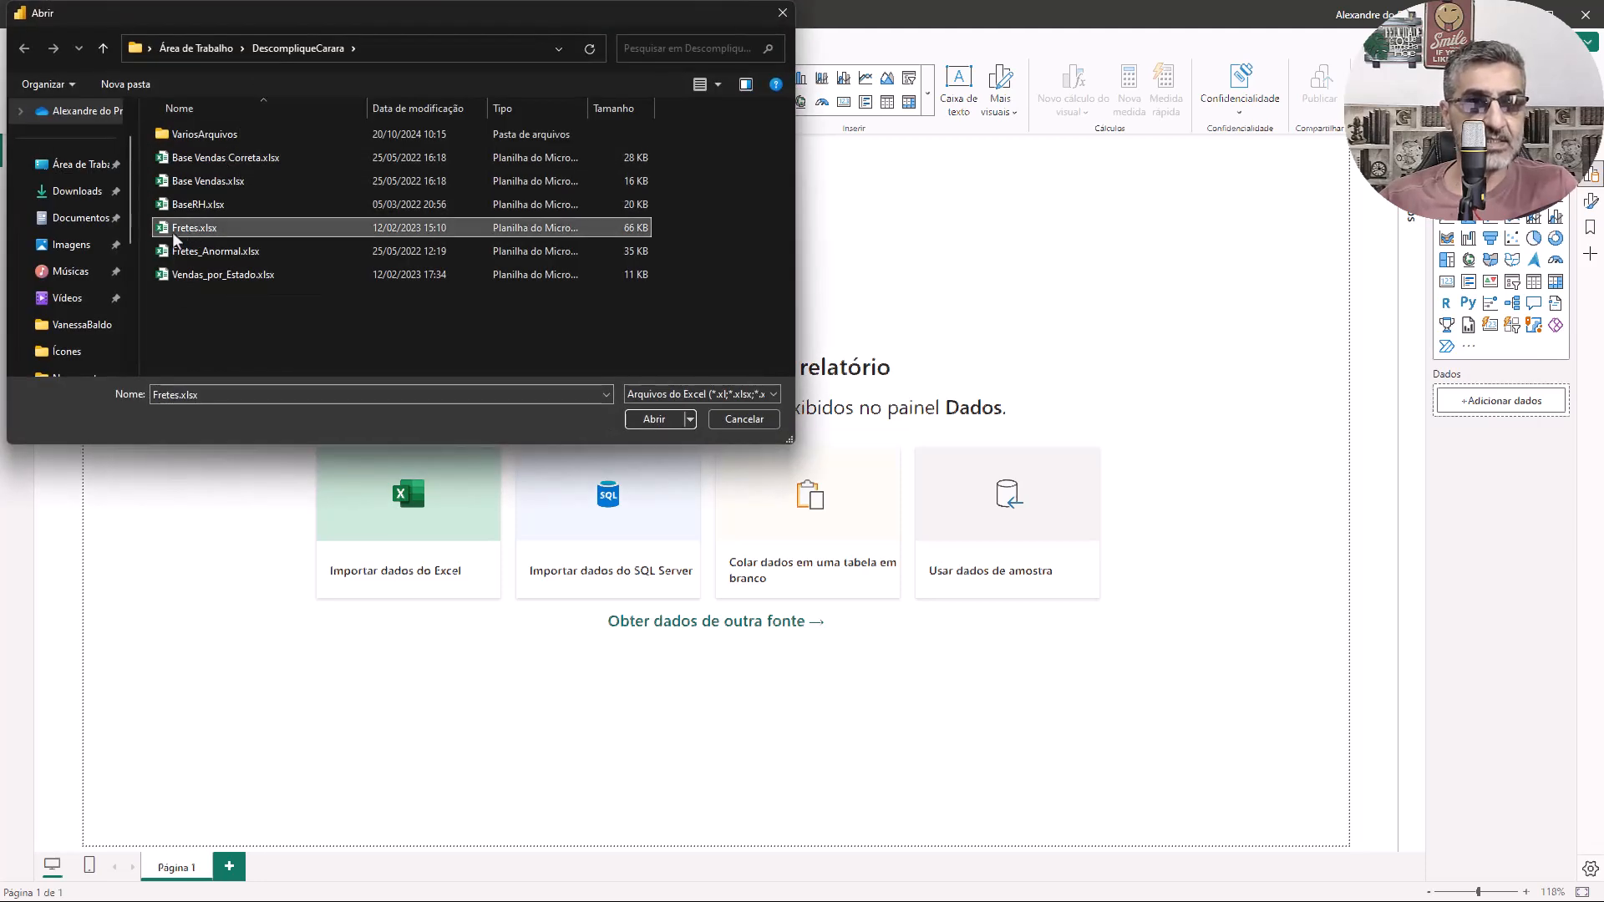
left_click(656, 420)
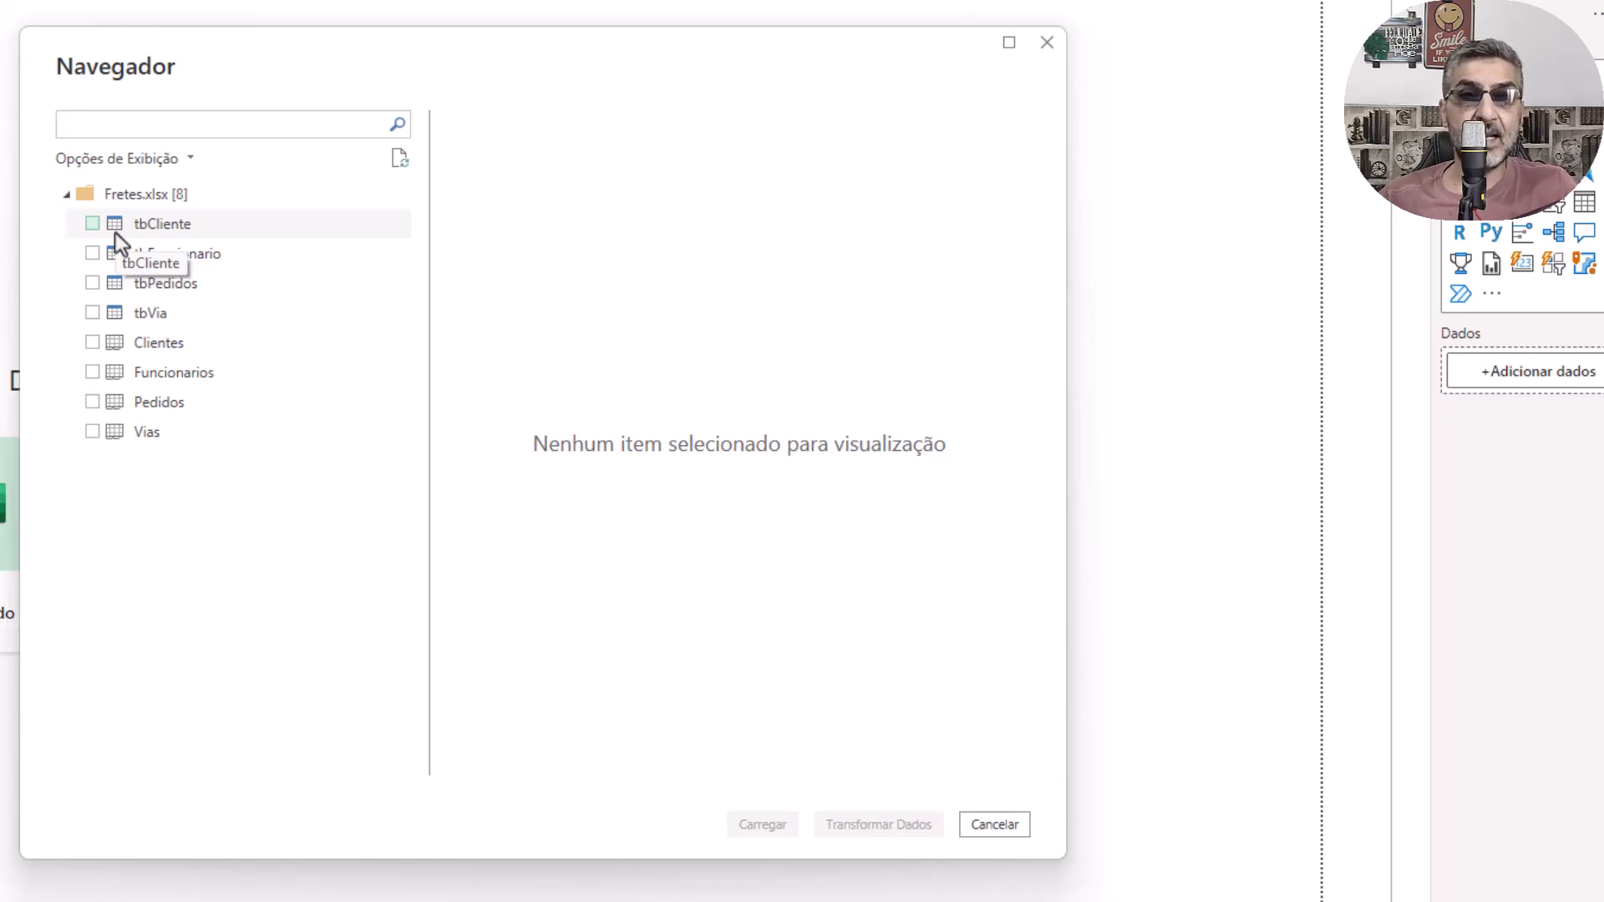
Select the tables tbCliente, tbFuncionario, tbPedidos and tbVia and open them for data transformation in Power Query
left_click(94, 229)
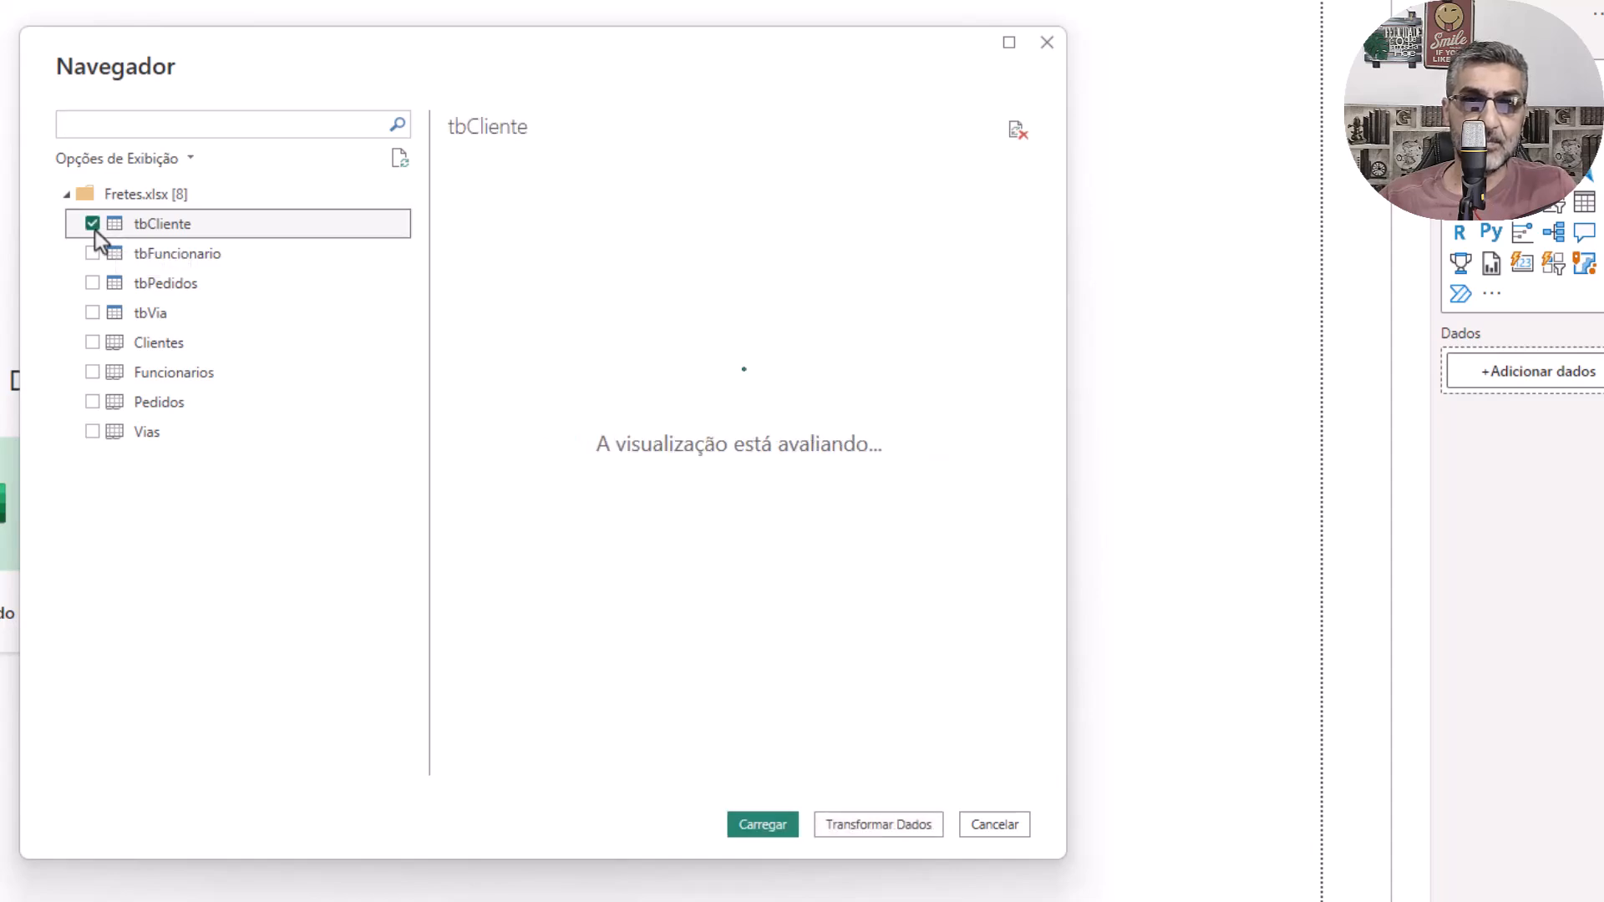
left_click(137, 258)
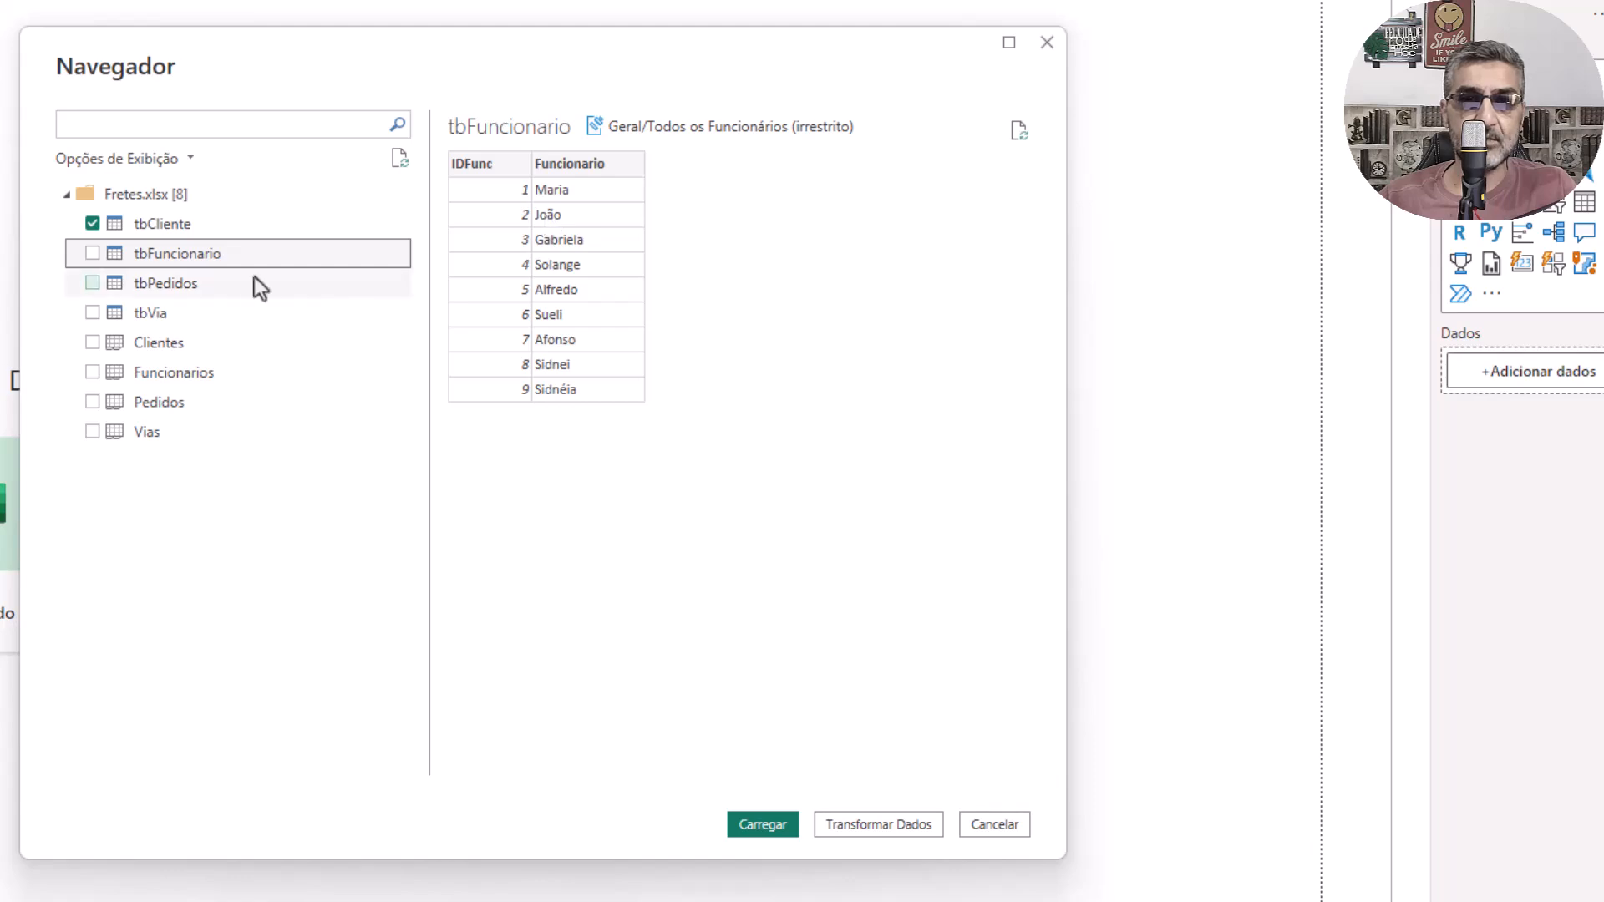
left_click(92, 254)
left_click(90, 284)
left_click(92, 312)
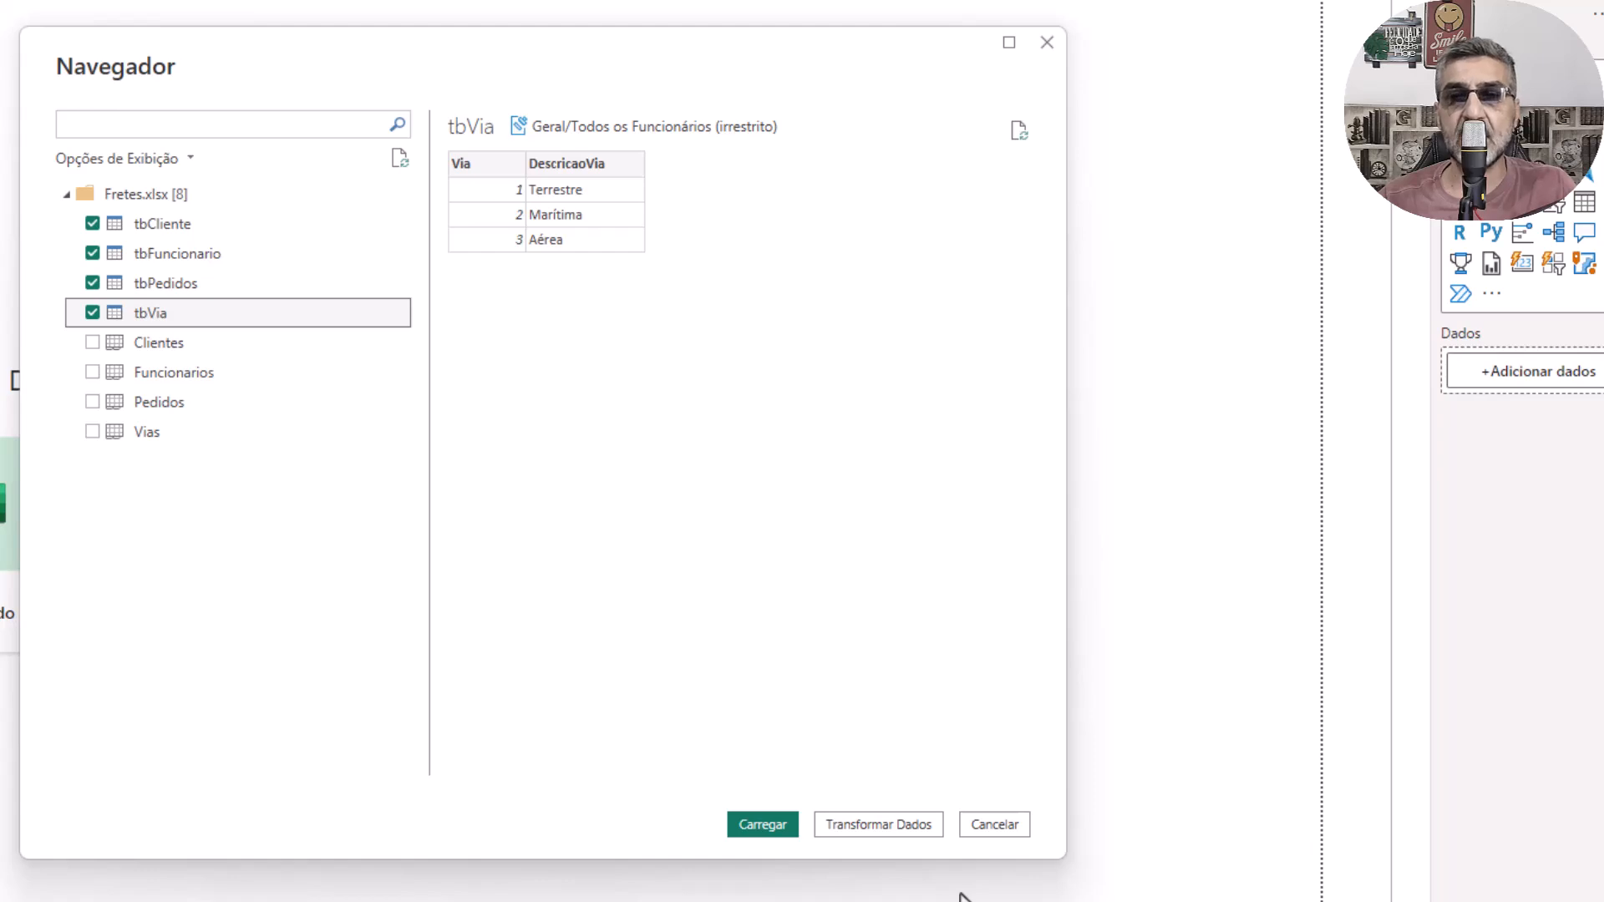
left_click(844, 827)
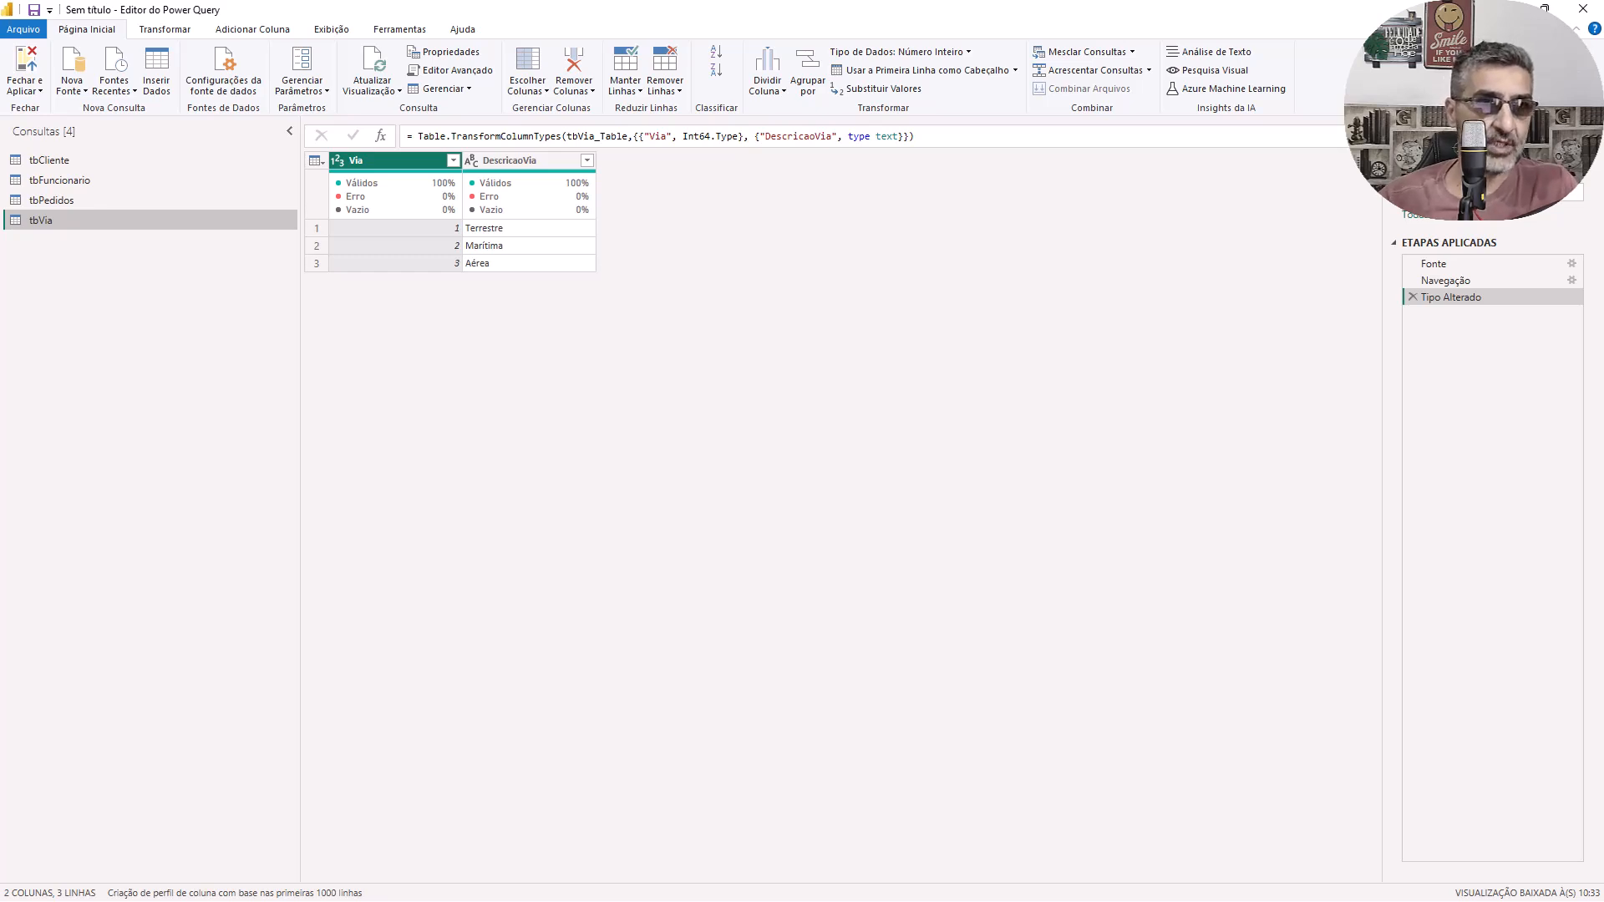
Examine tbFuncionario's applied steps Fonte, Navegação and Tipo Alterado, and the data types available for its IDFunc column
left_click(50, 160)
left_click(60, 180)
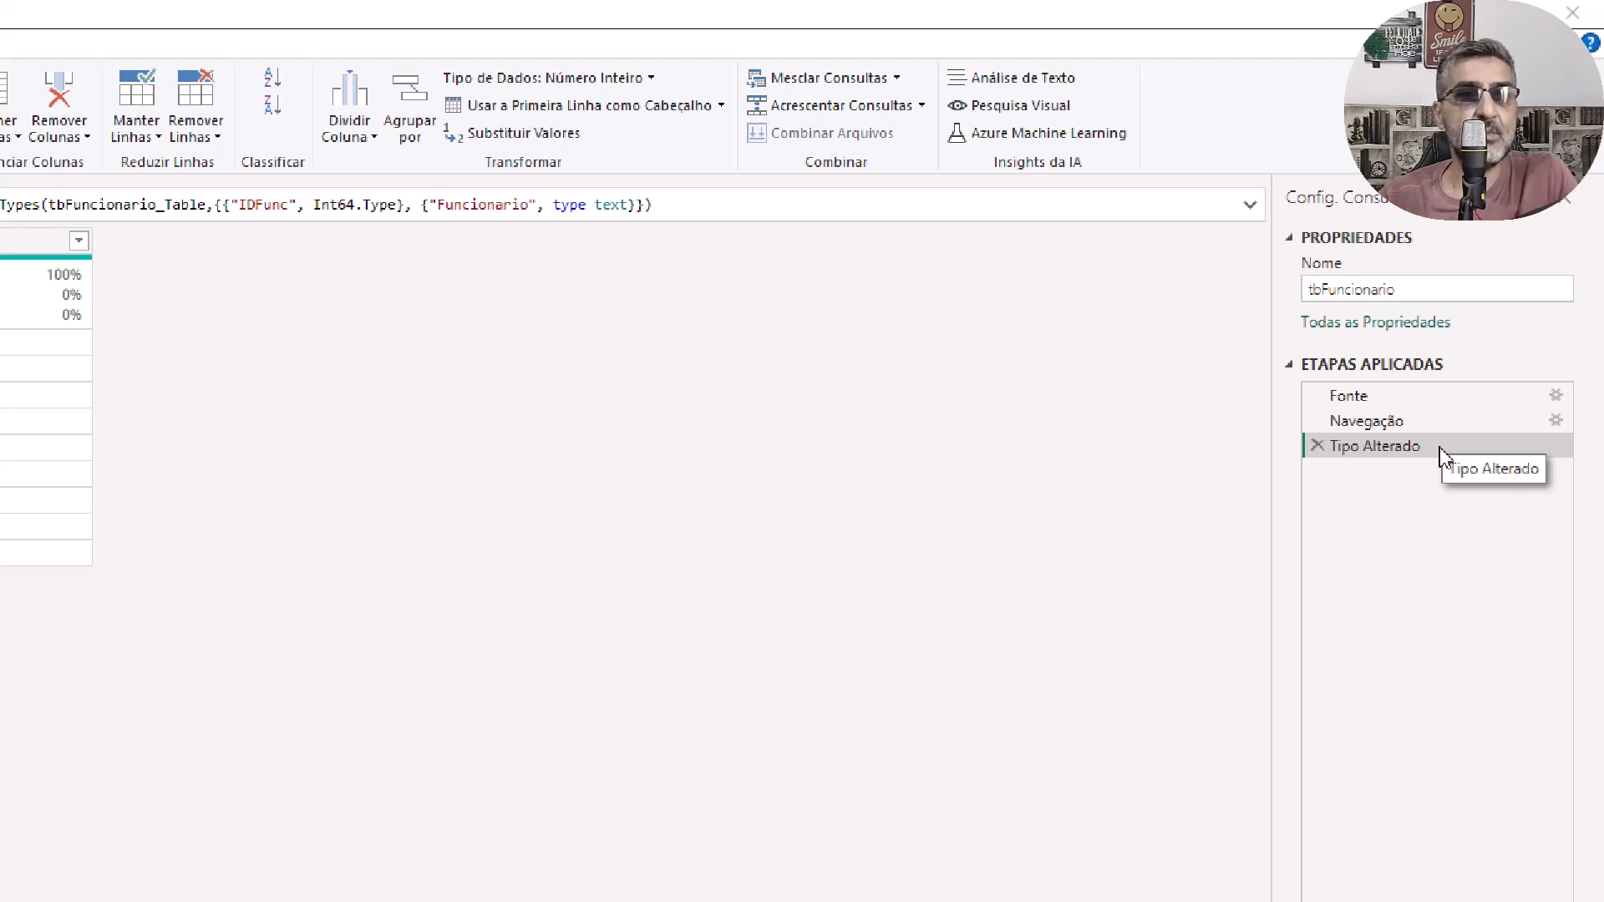
left_click(1371, 399)
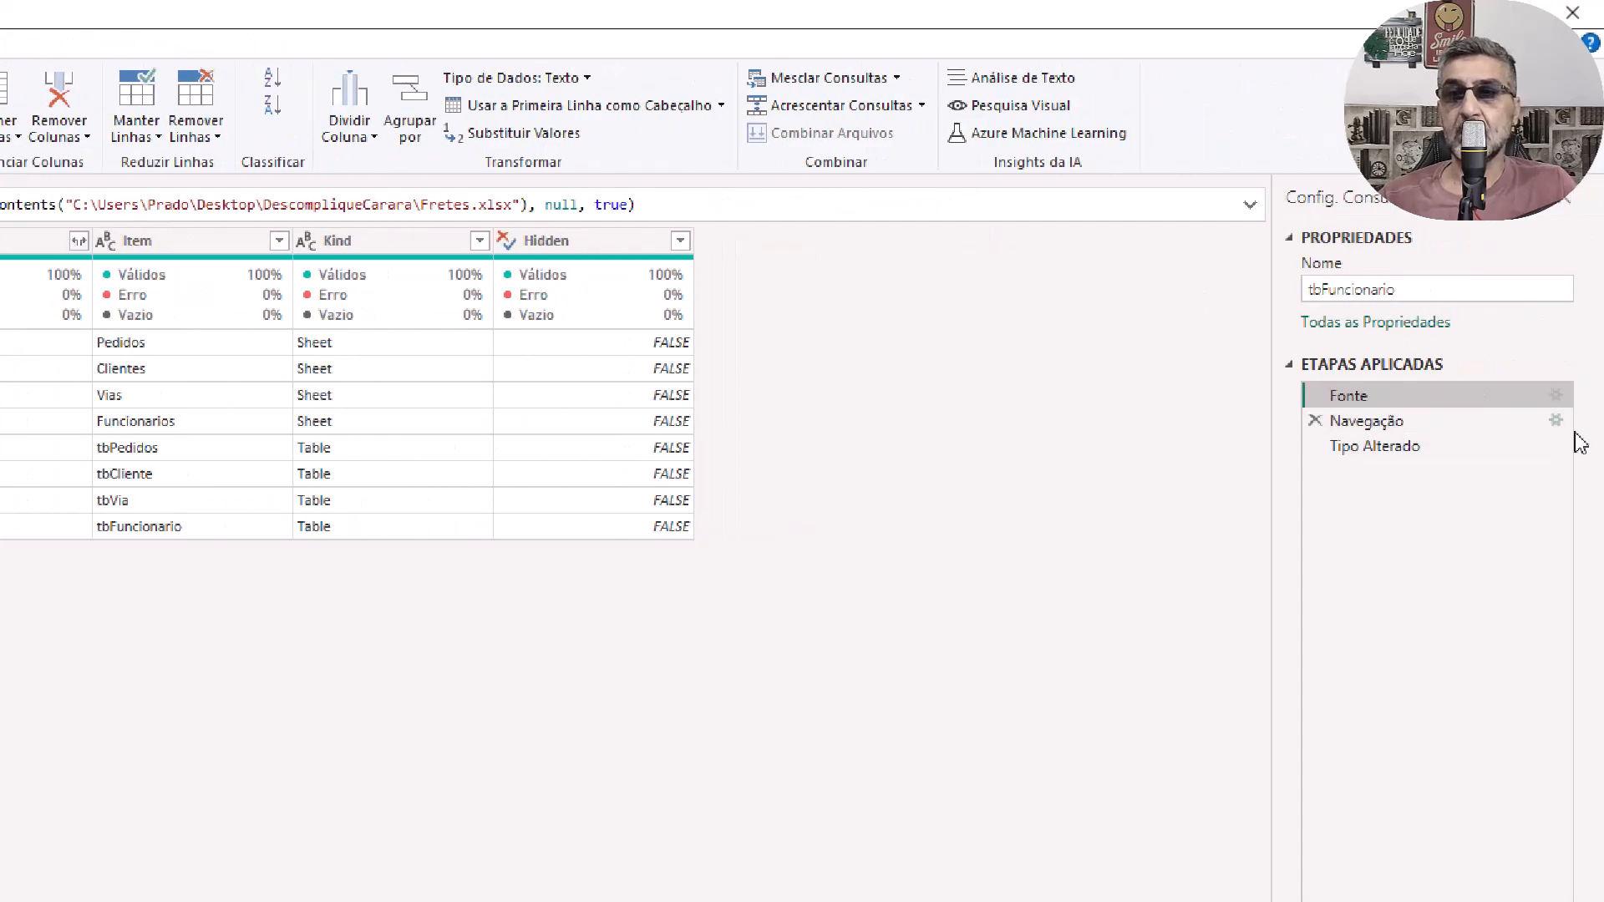
left_click(1420, 426)
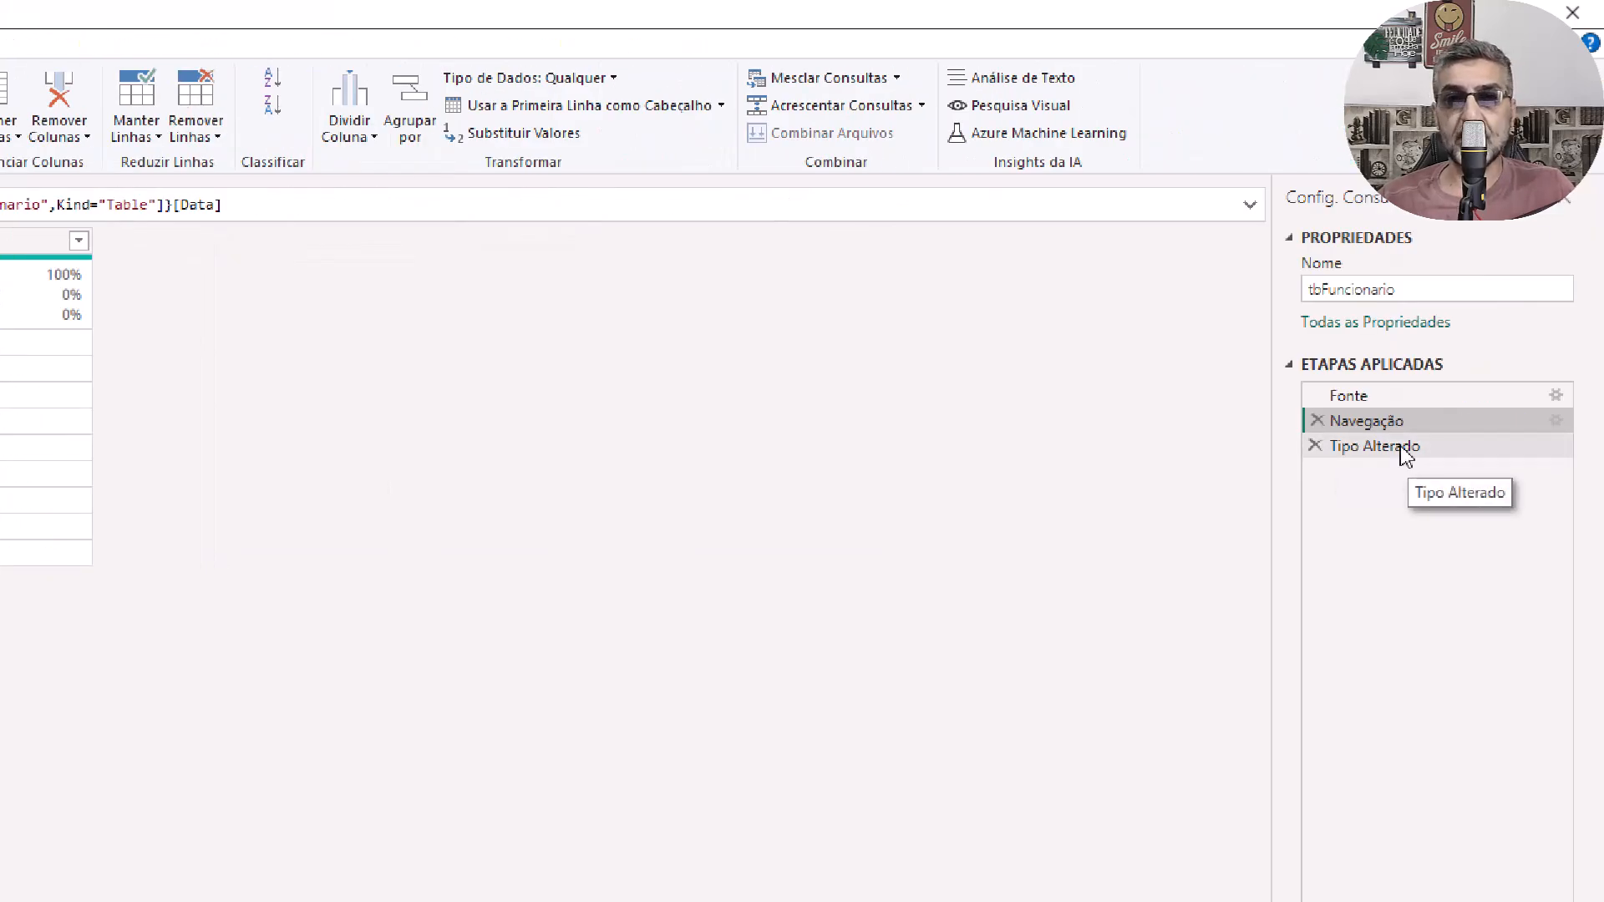
left_click(1401, 450)
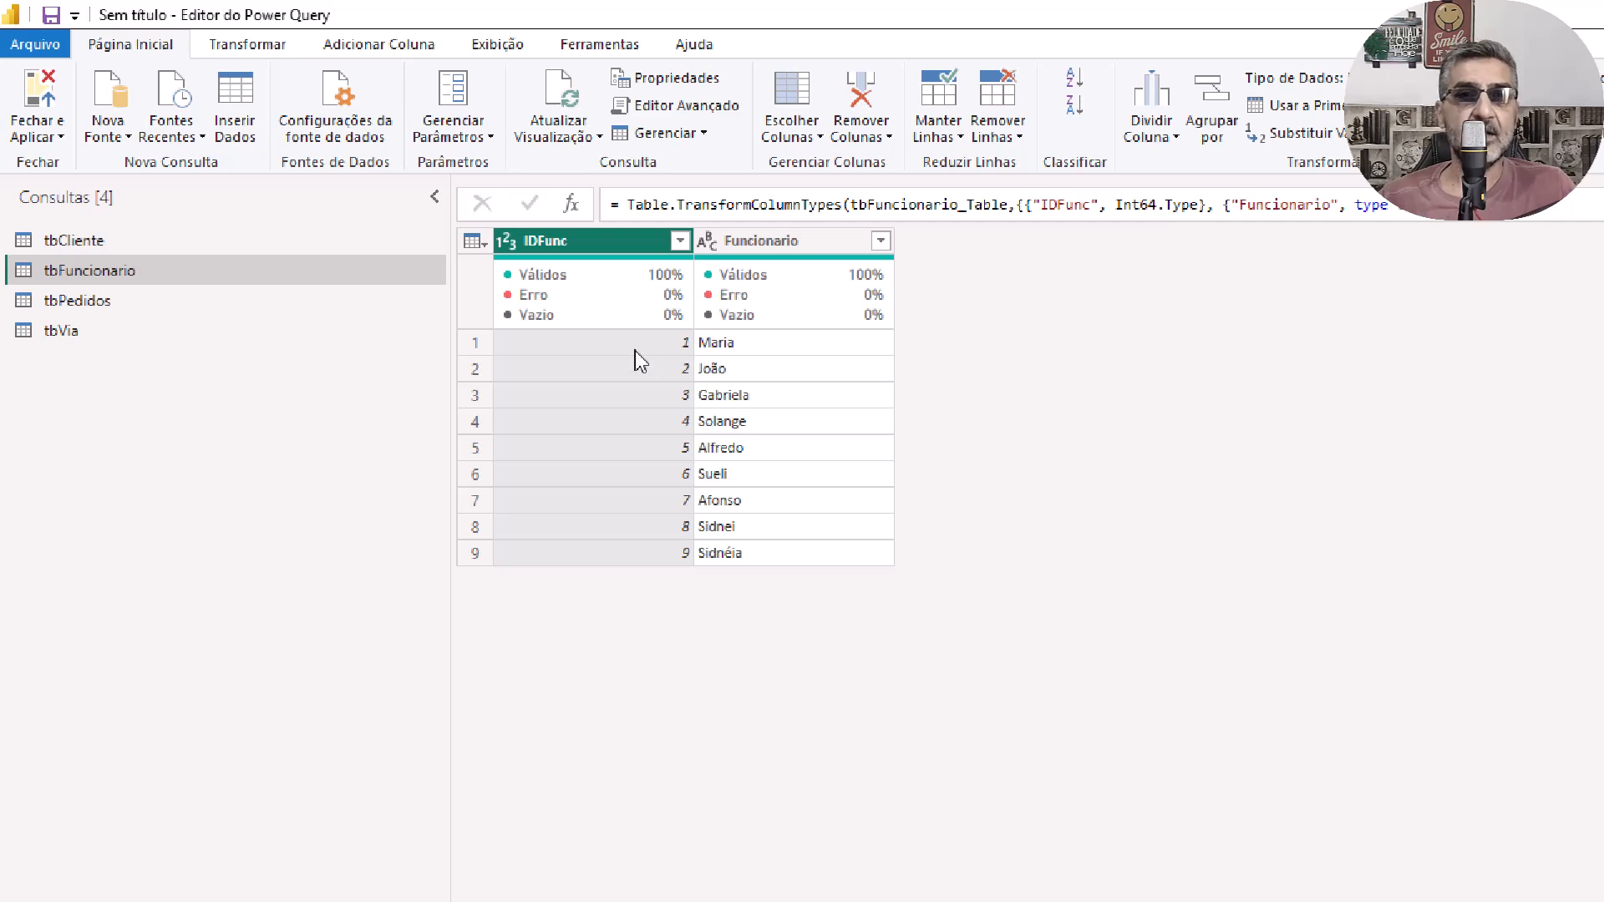
left_click(506, 242)
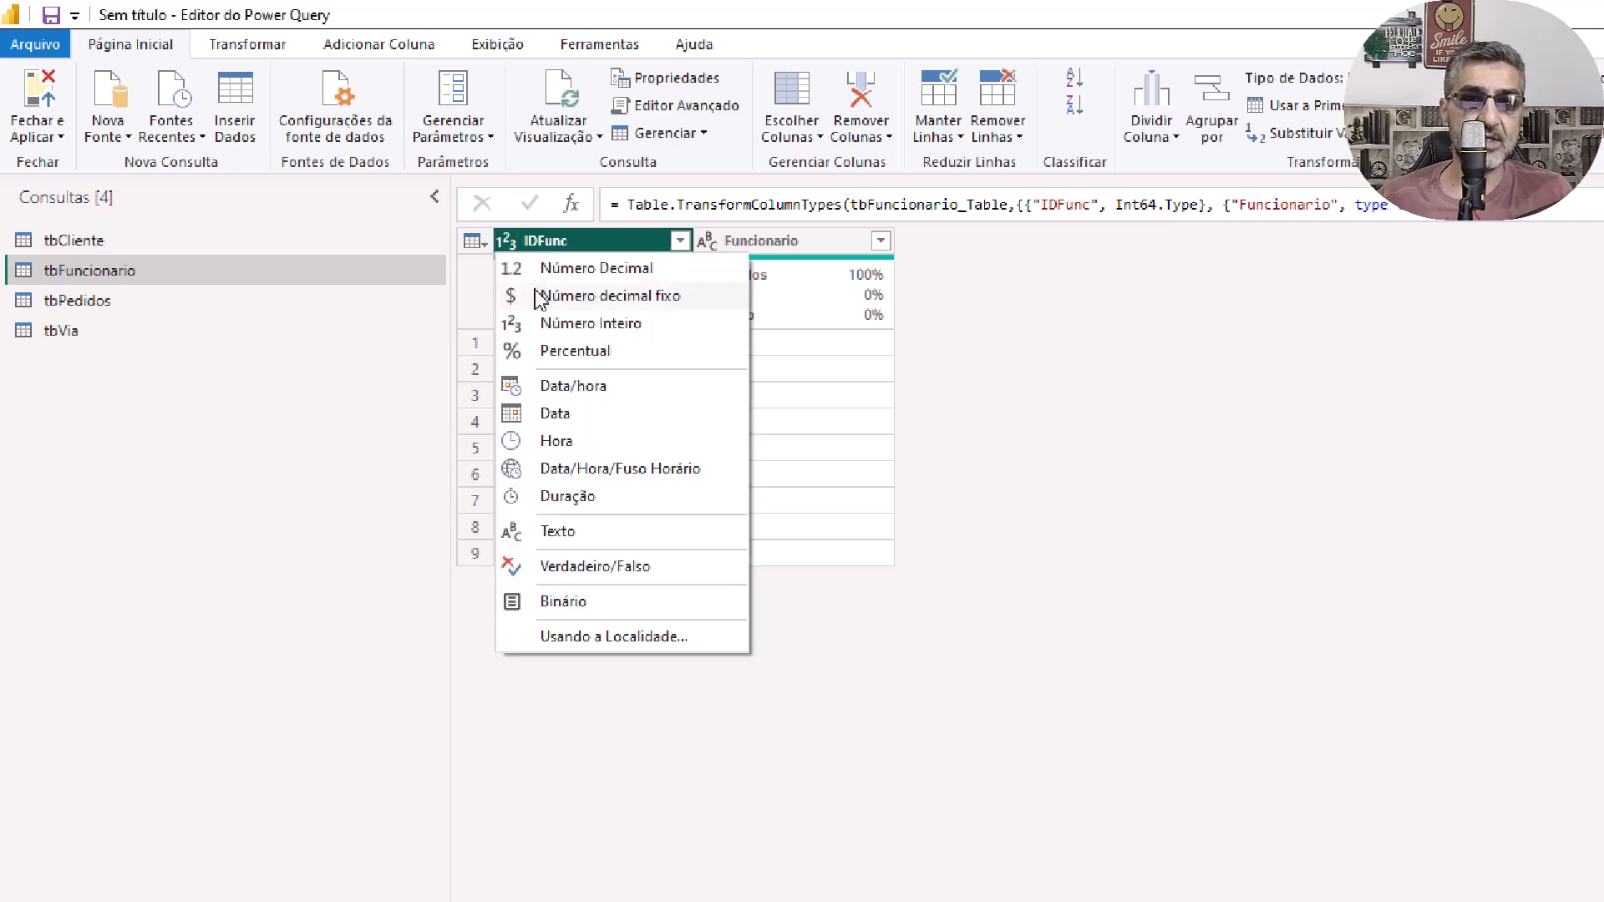
left_click(844, 366)
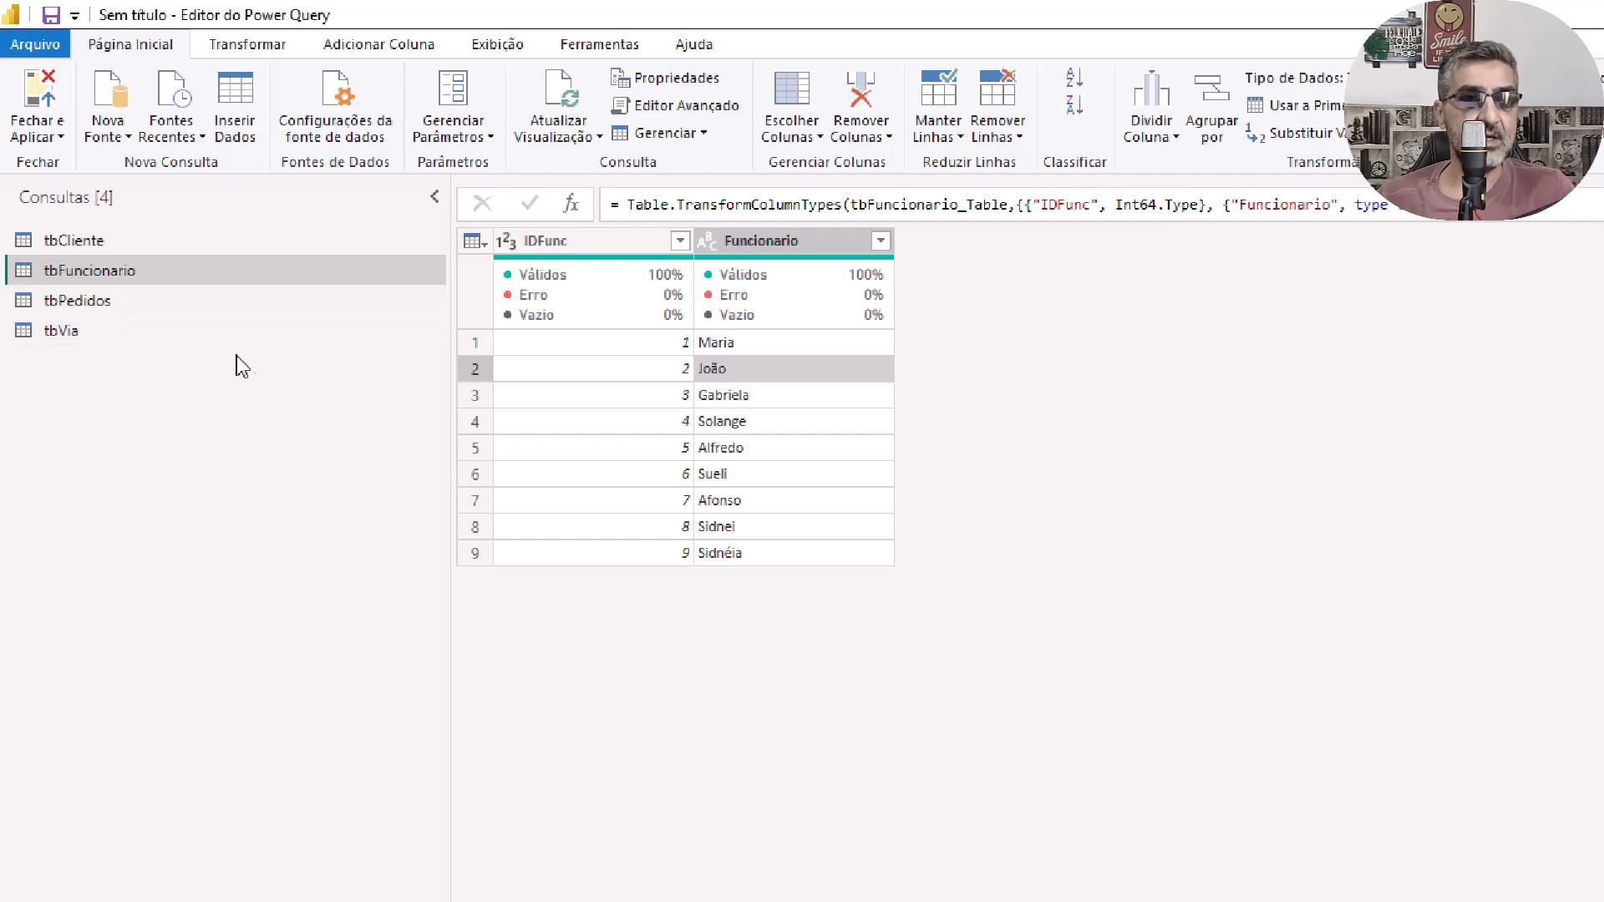
Check the data types of the IDCliente and Cliente columns in the tbCliente query
left_click(34, 241)
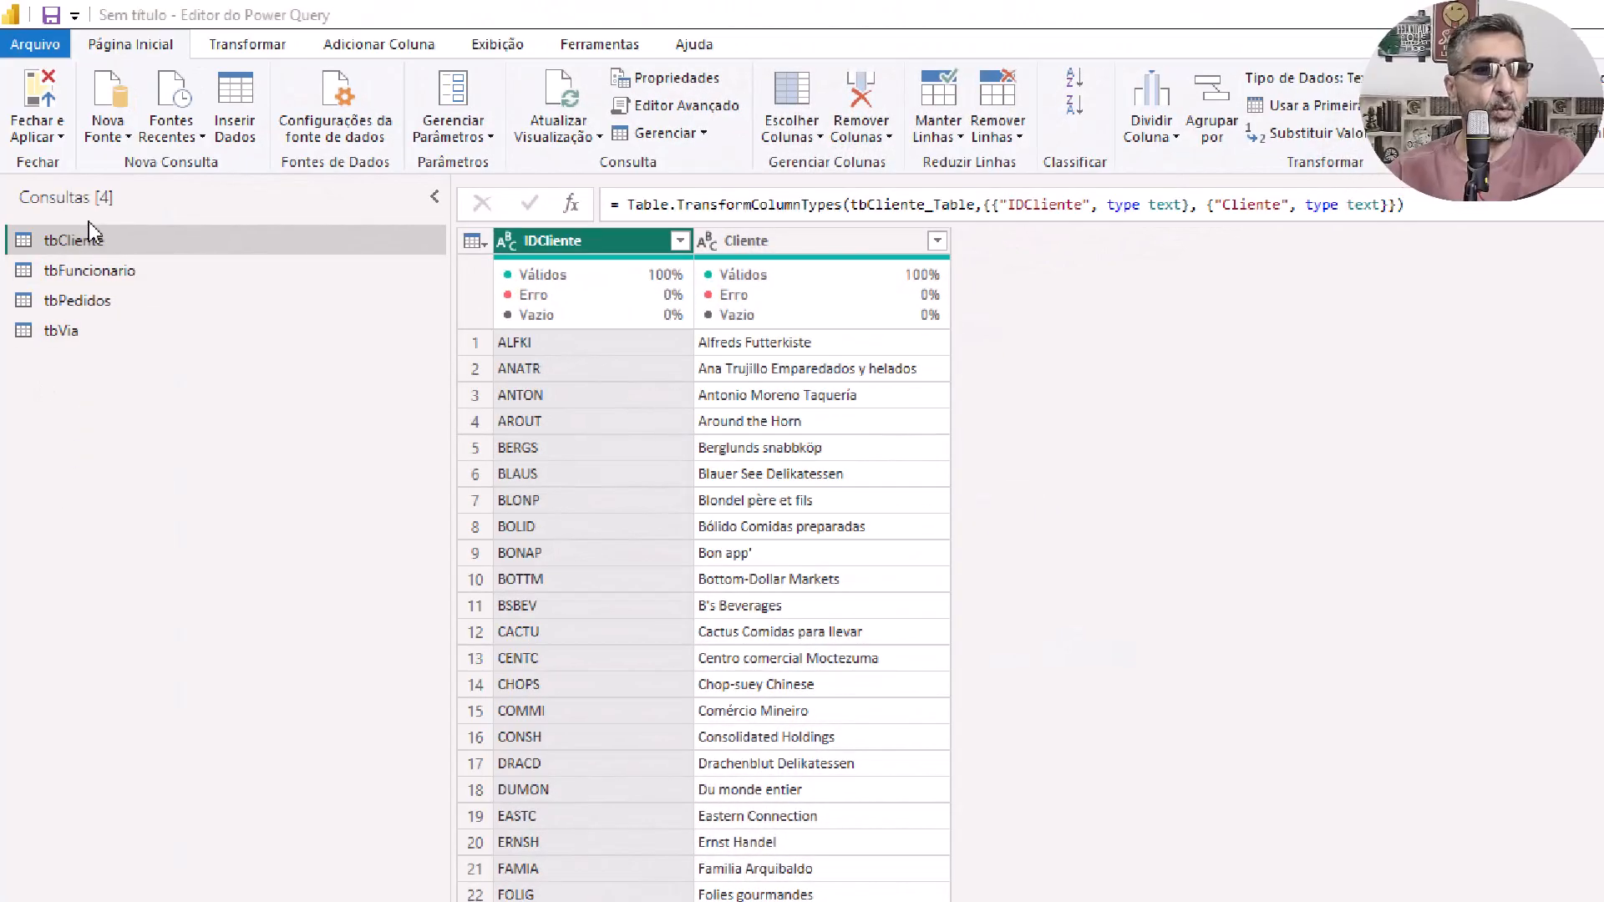
left_click(92, 242)
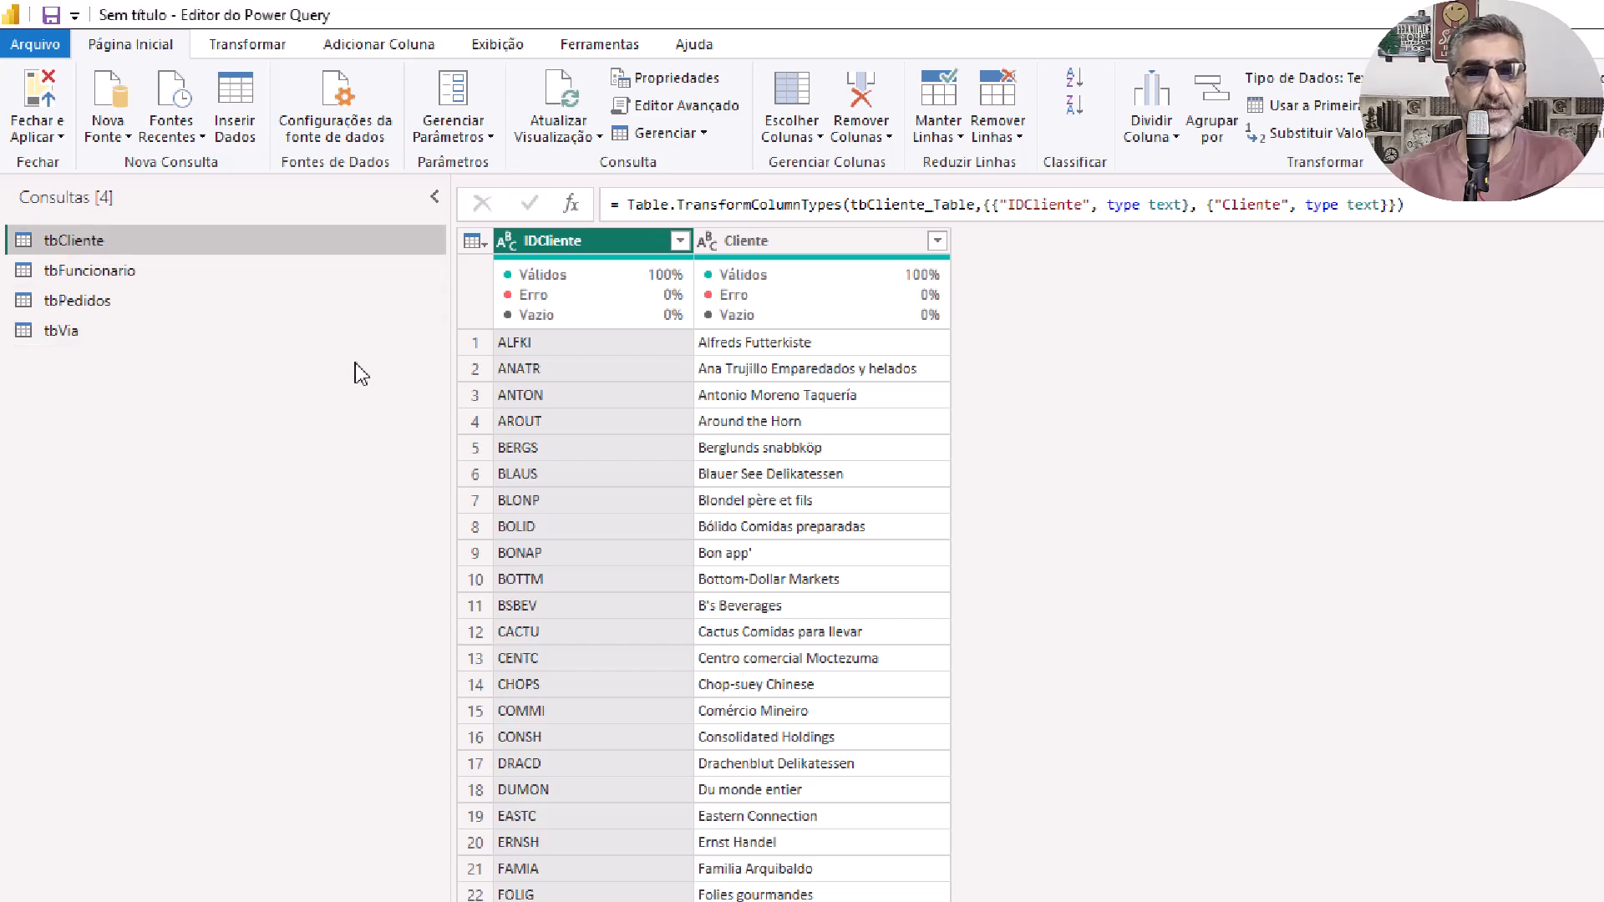
mouse_move(516, 290)
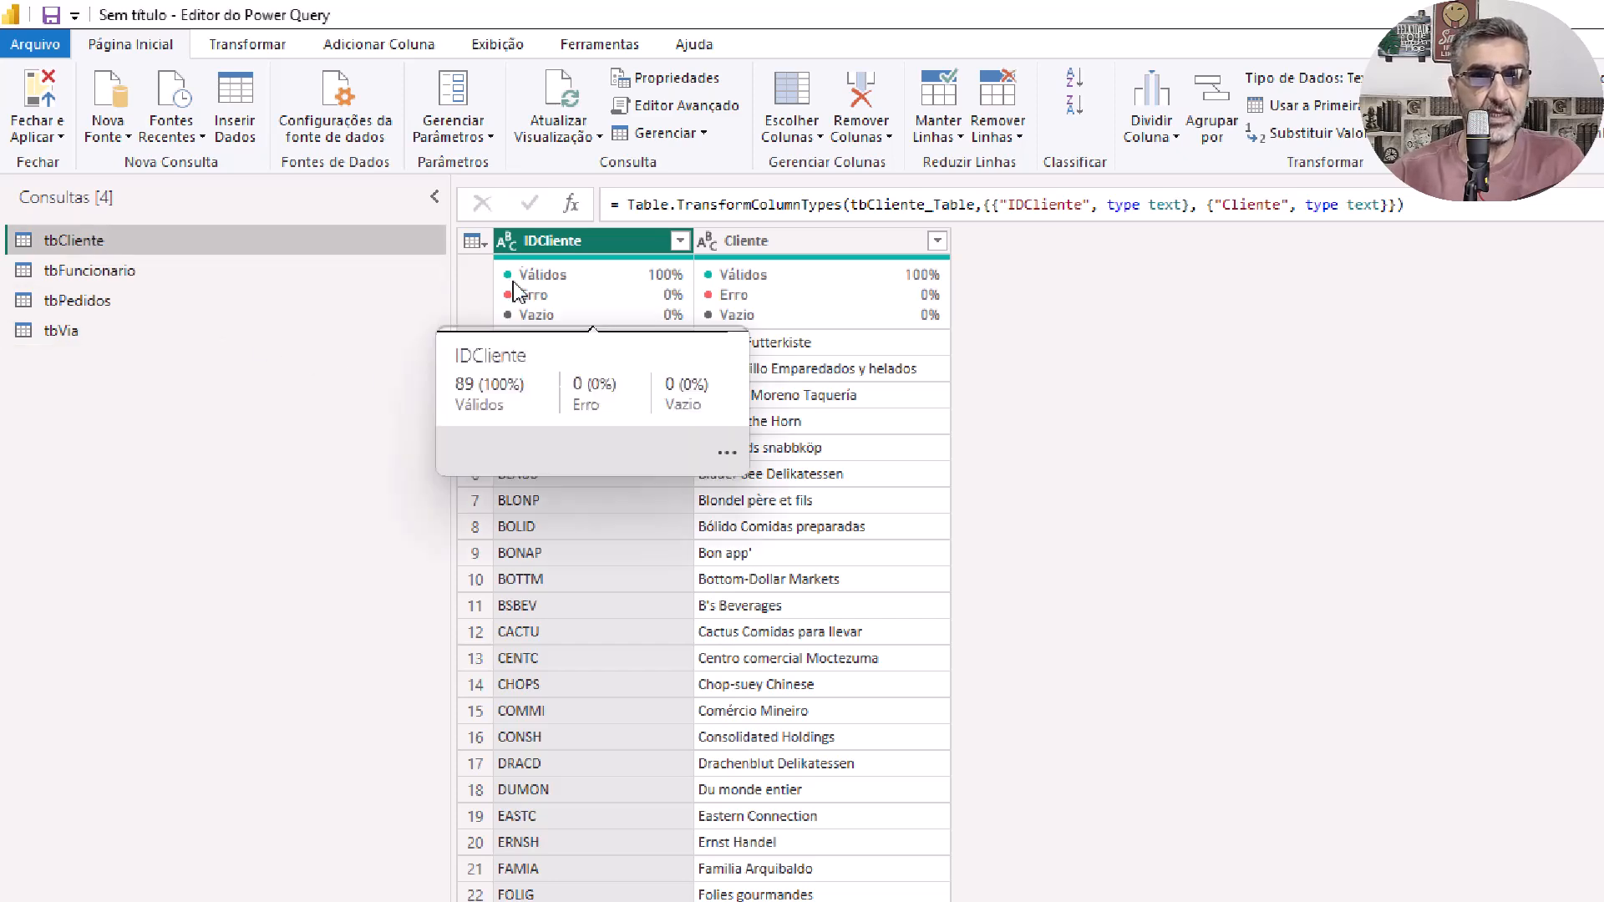
left_click(506, 243)
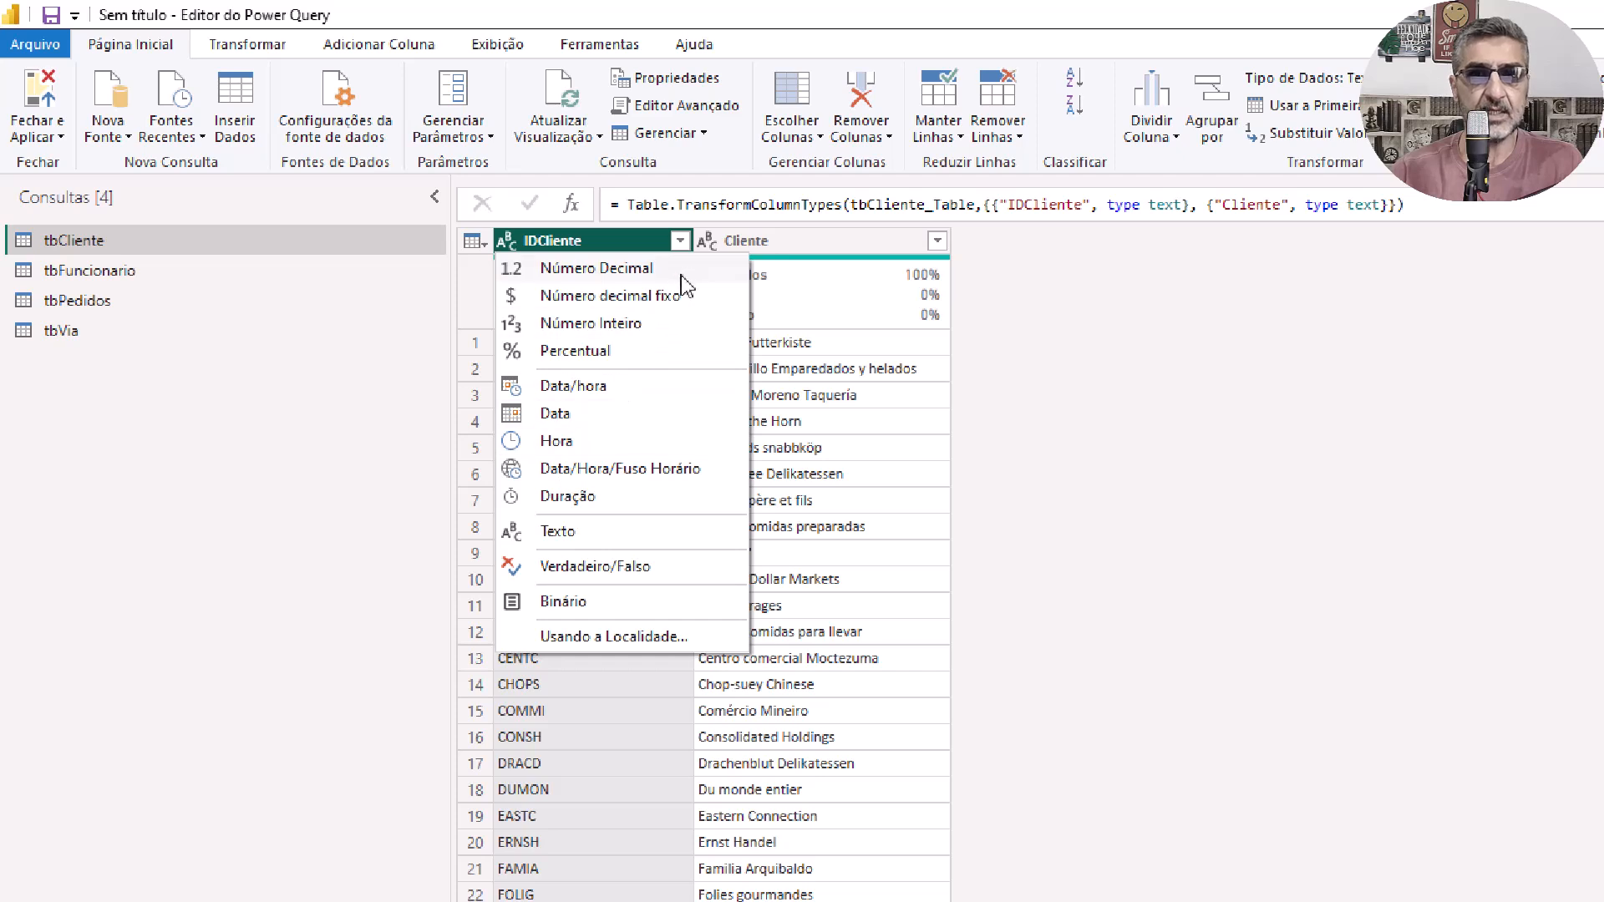
left_click(755, 248)
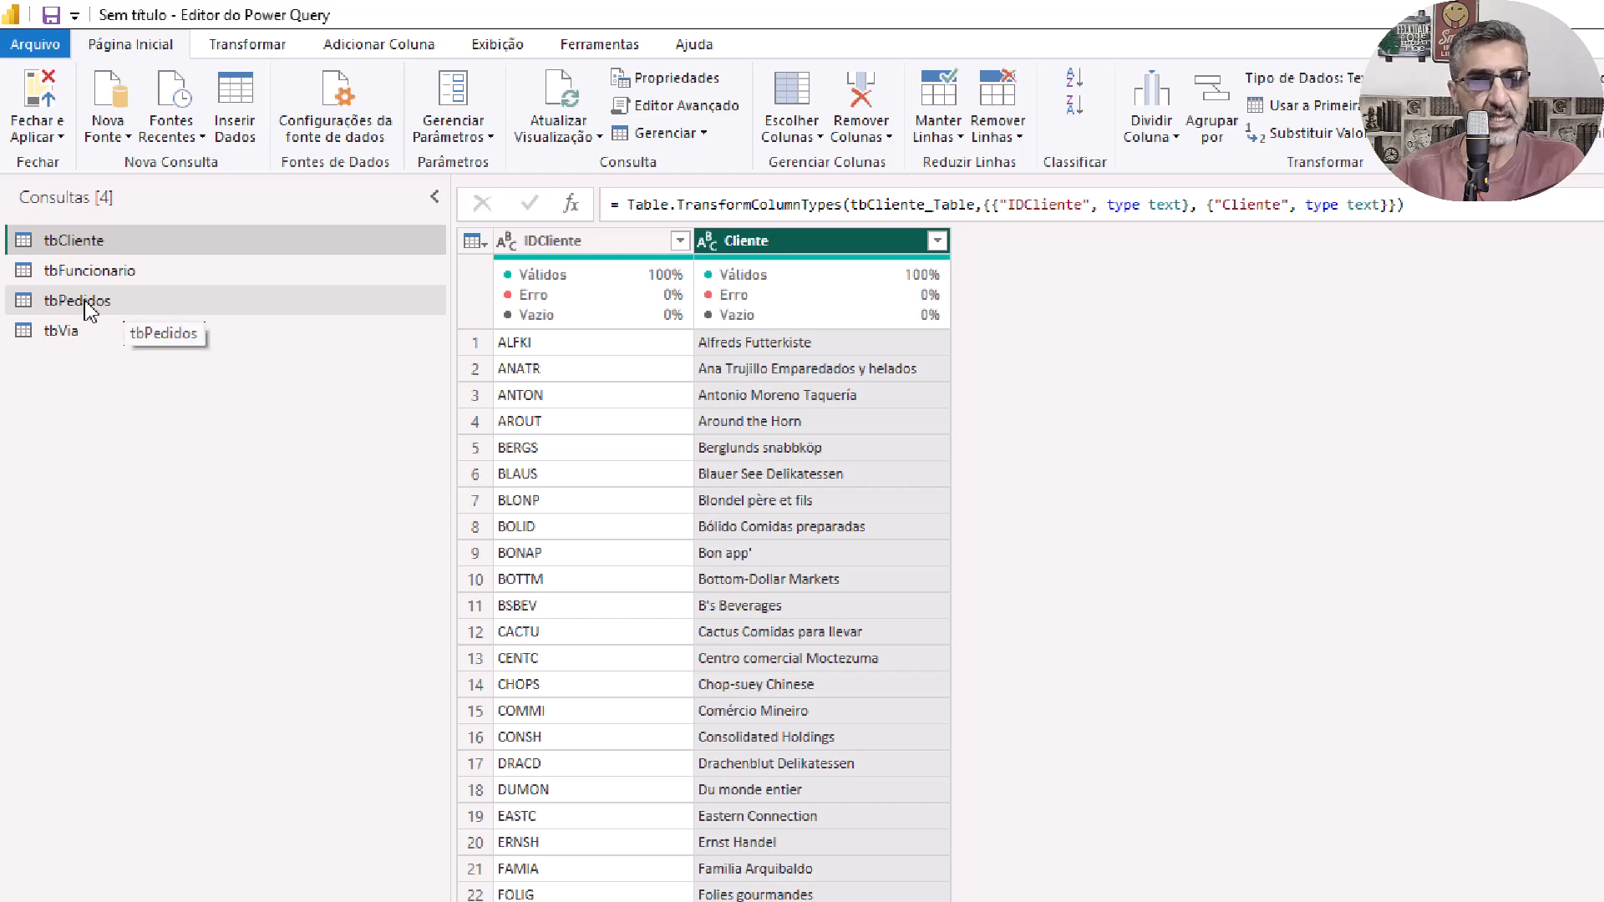
Rename the tbCliente query as dCliente
right_click(59, 244)
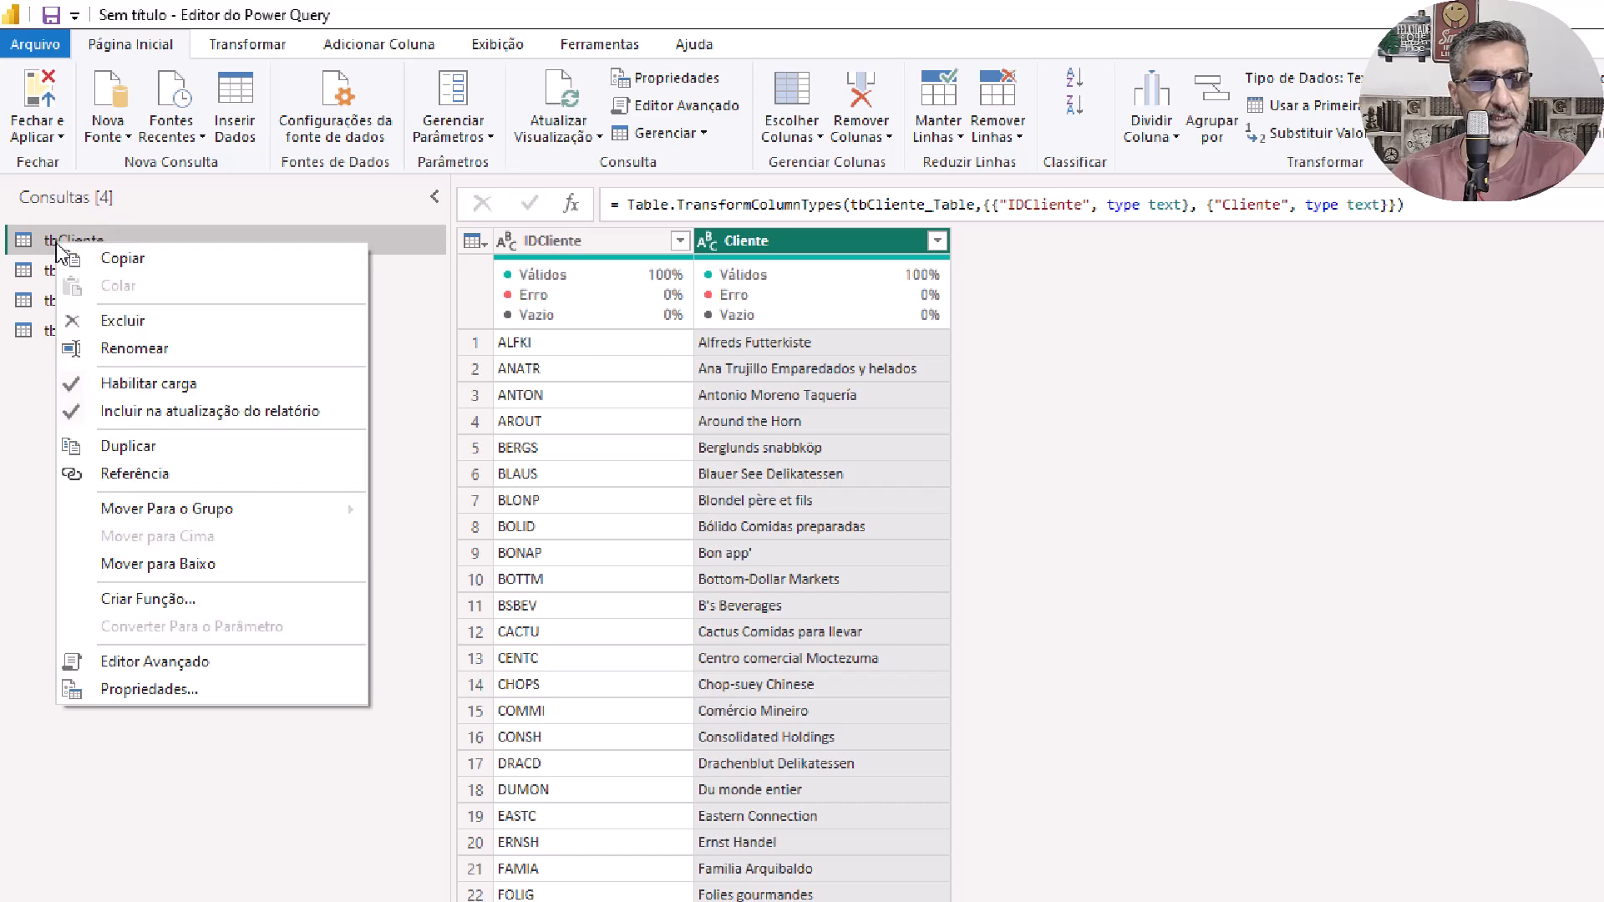
left_click(134, 351)
left_click(64, 244)
key("BackSpace")
type("d")
key("BackSpace")
key("BackSpace")
type("d")
key("Return")
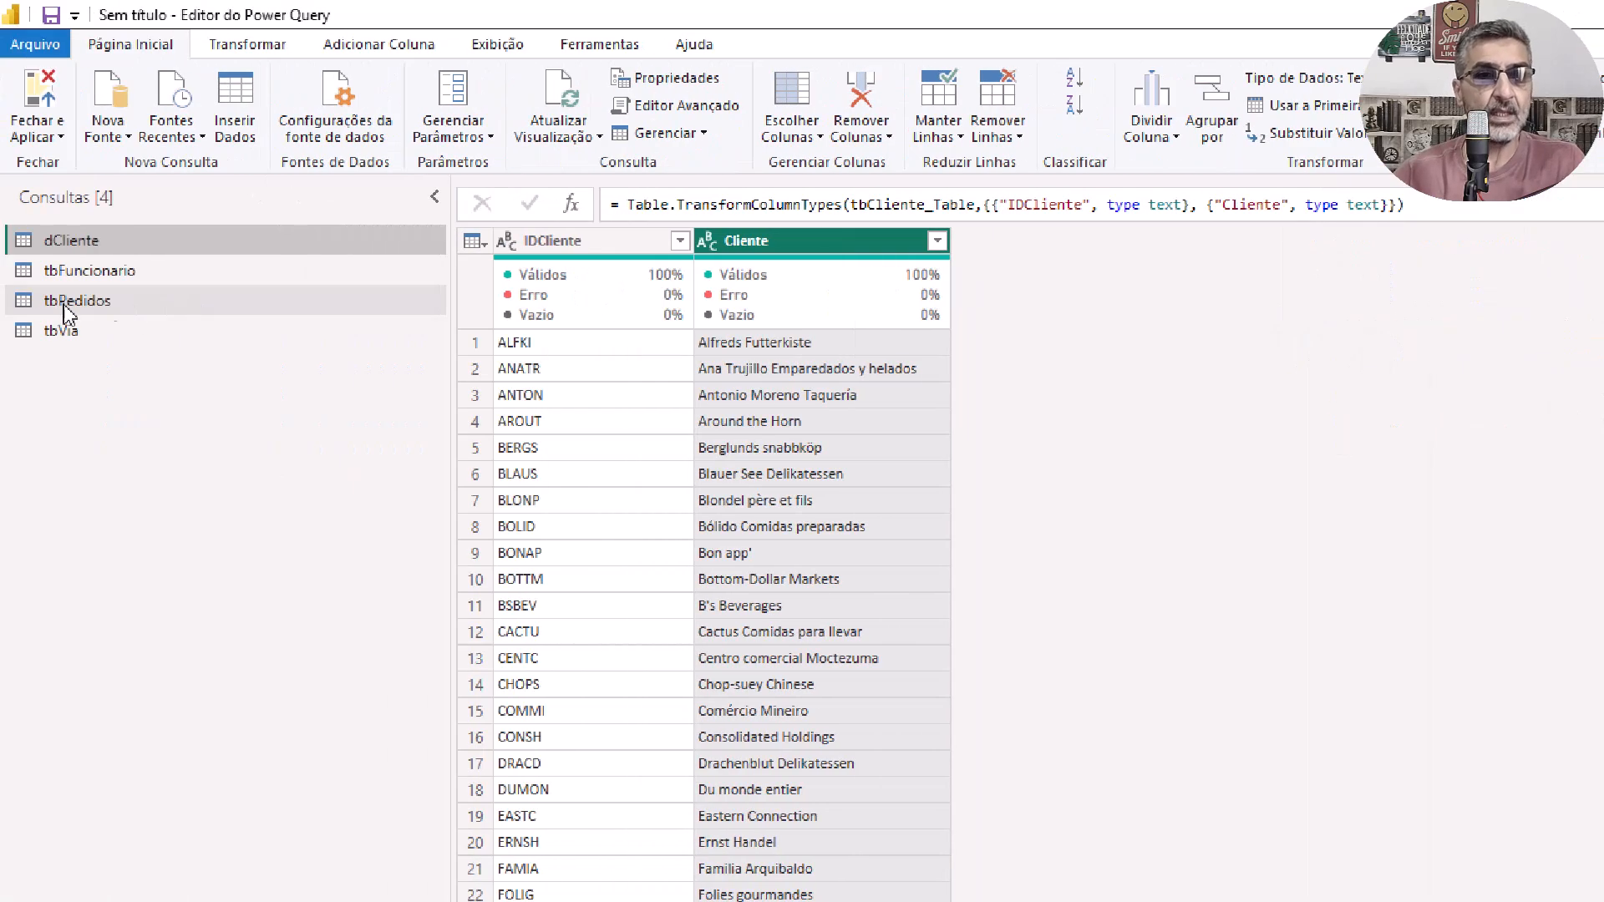
Change the IDFunc column of tbFuncionario to the Texto data type, replacing the current conversion
left_click(86, 277)
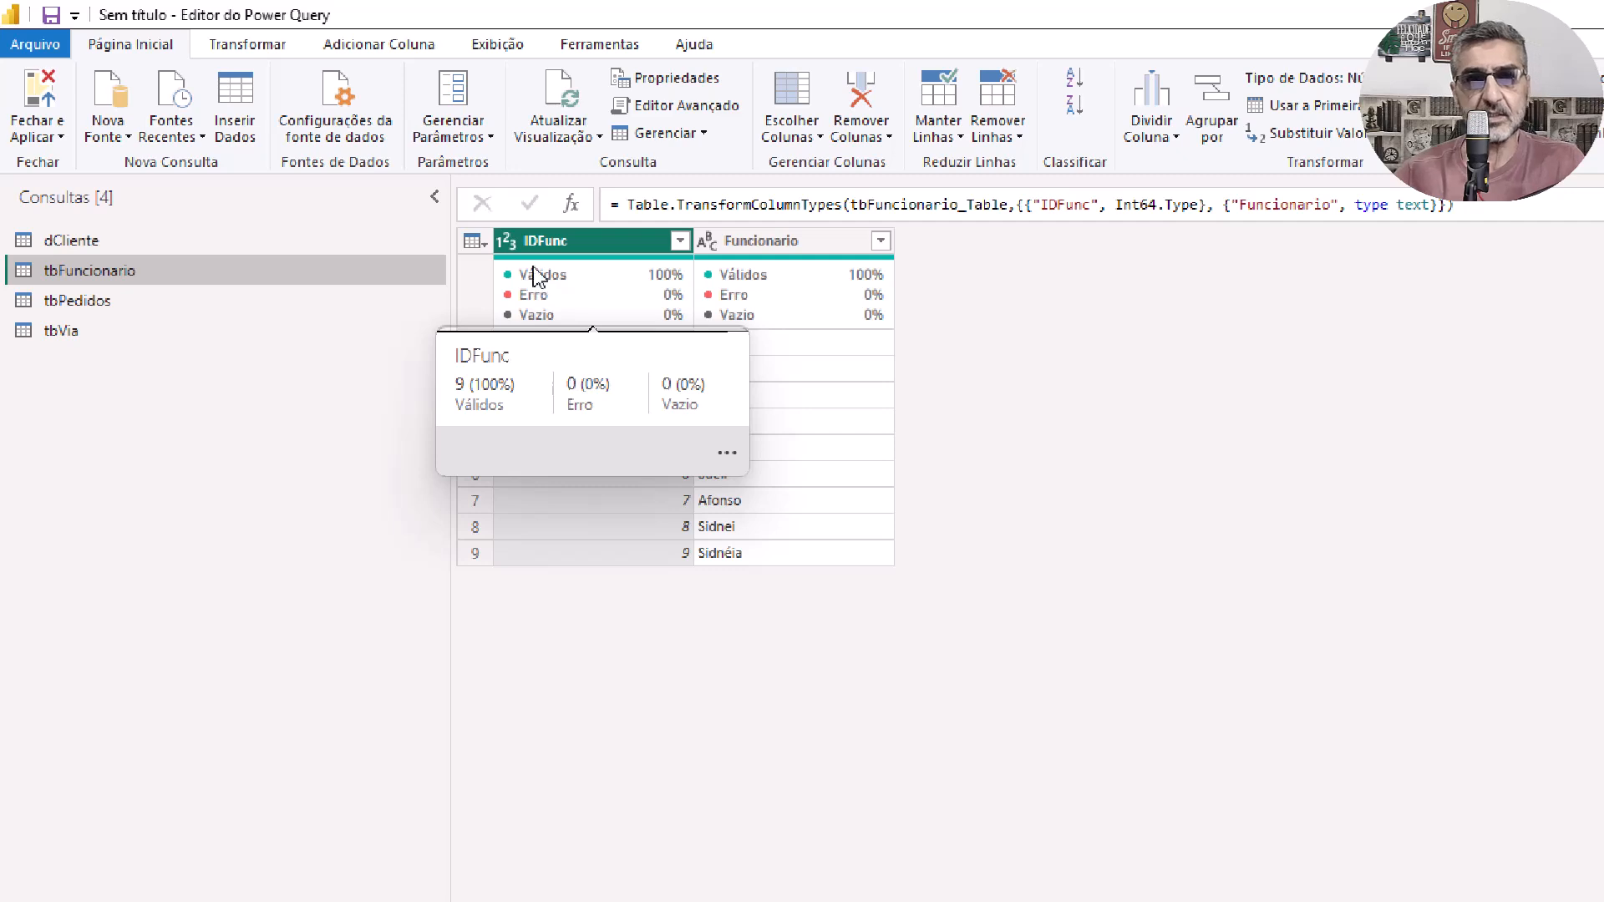
left_click(715, 249)
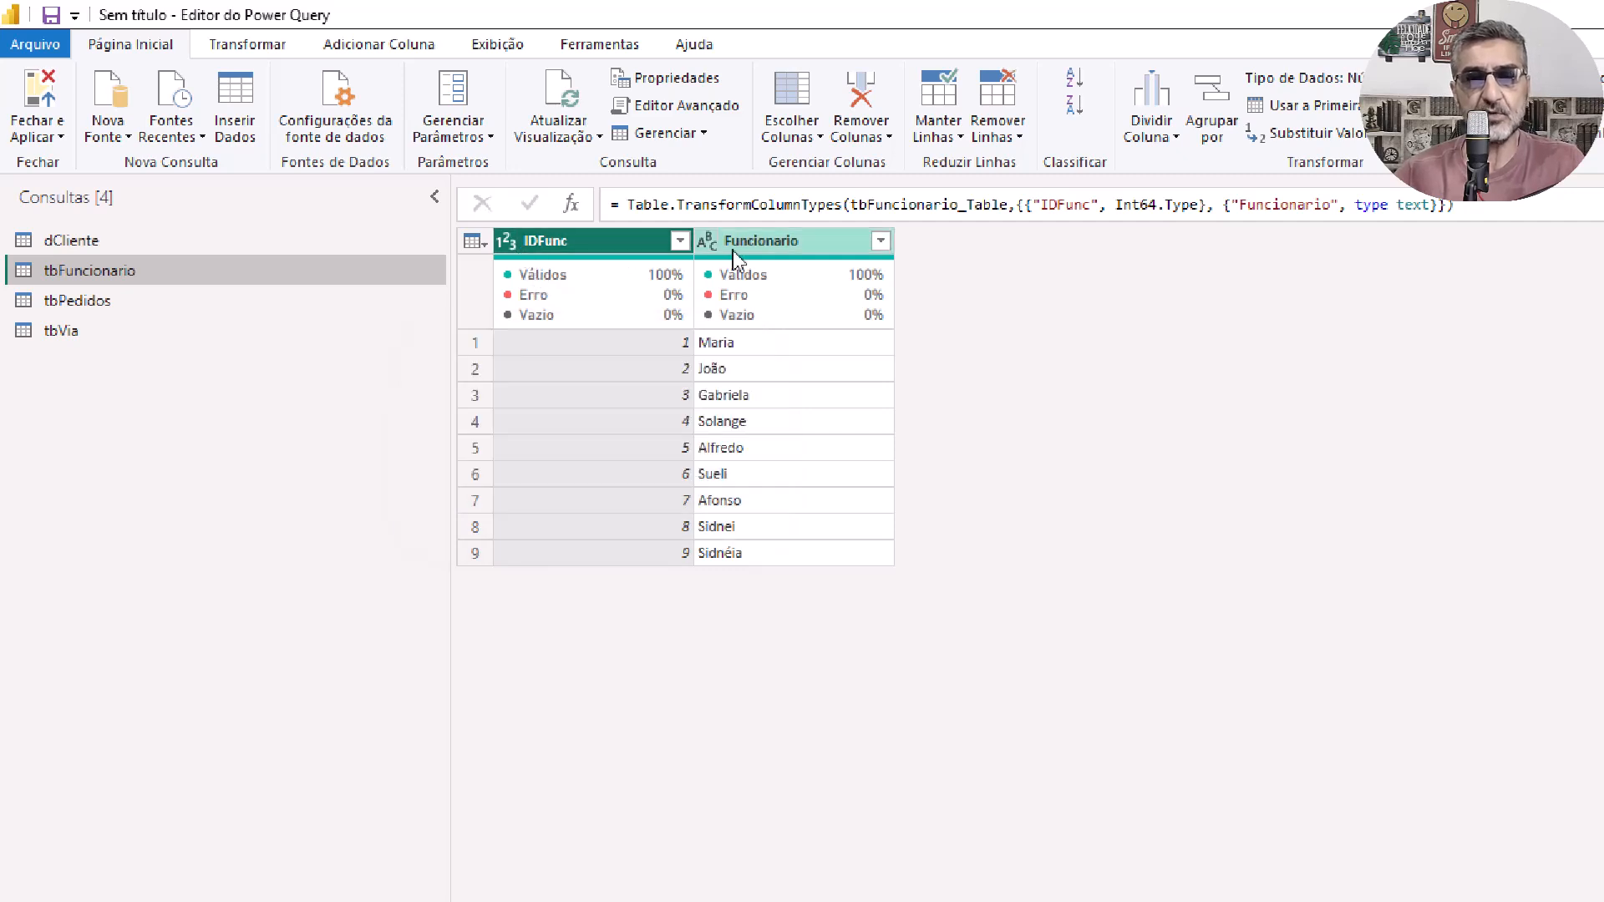
left_click(543, 251)
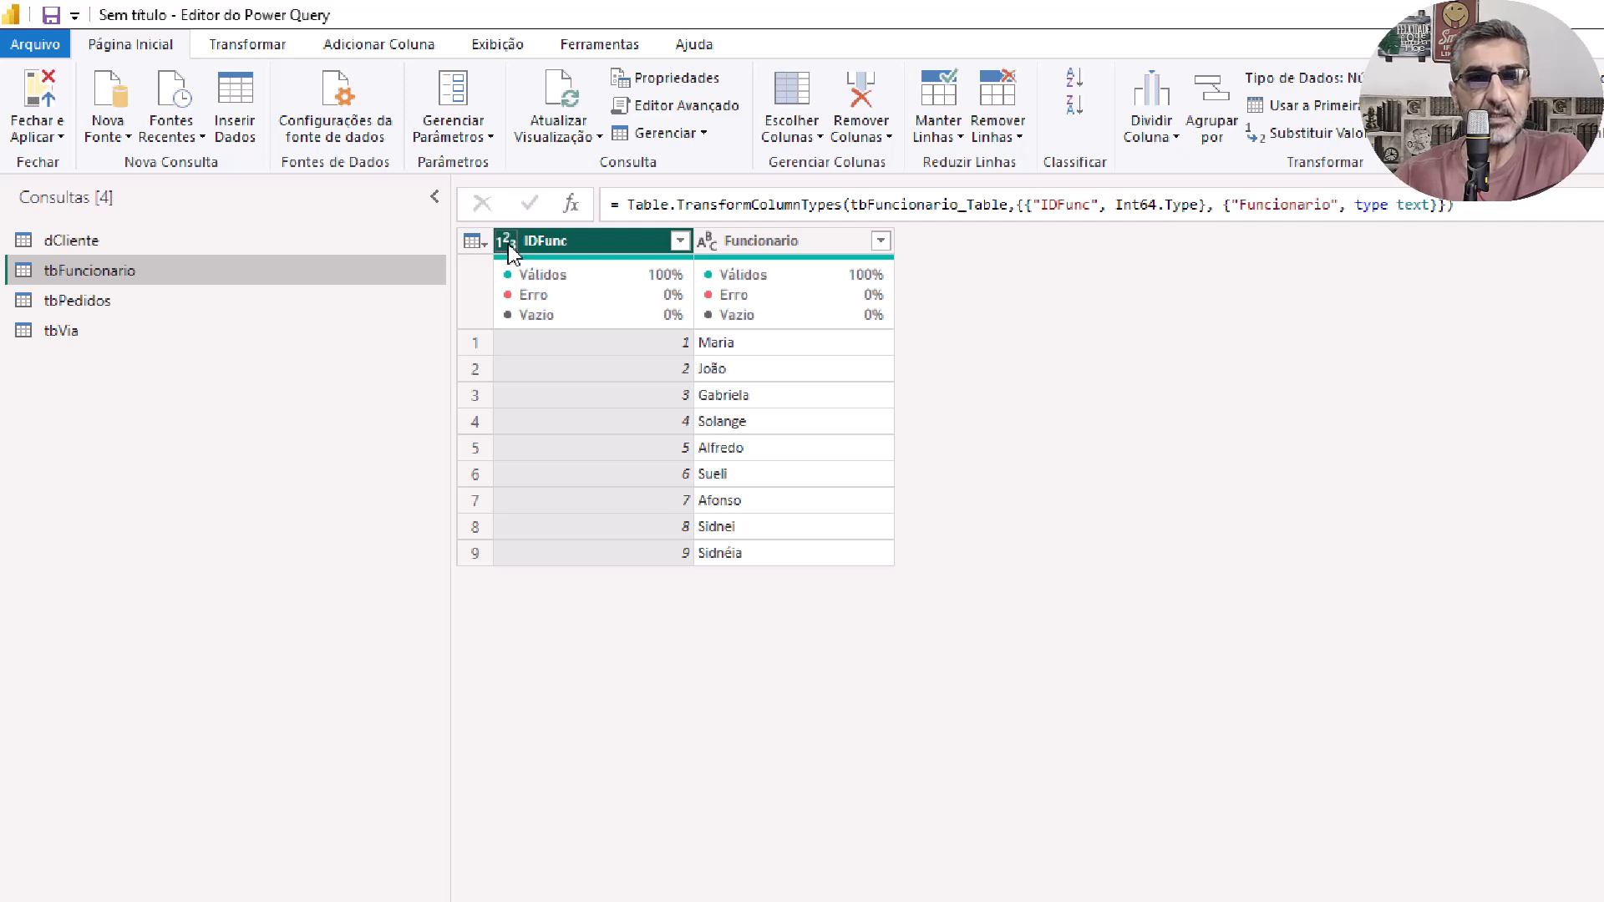
left_click(508, 242)
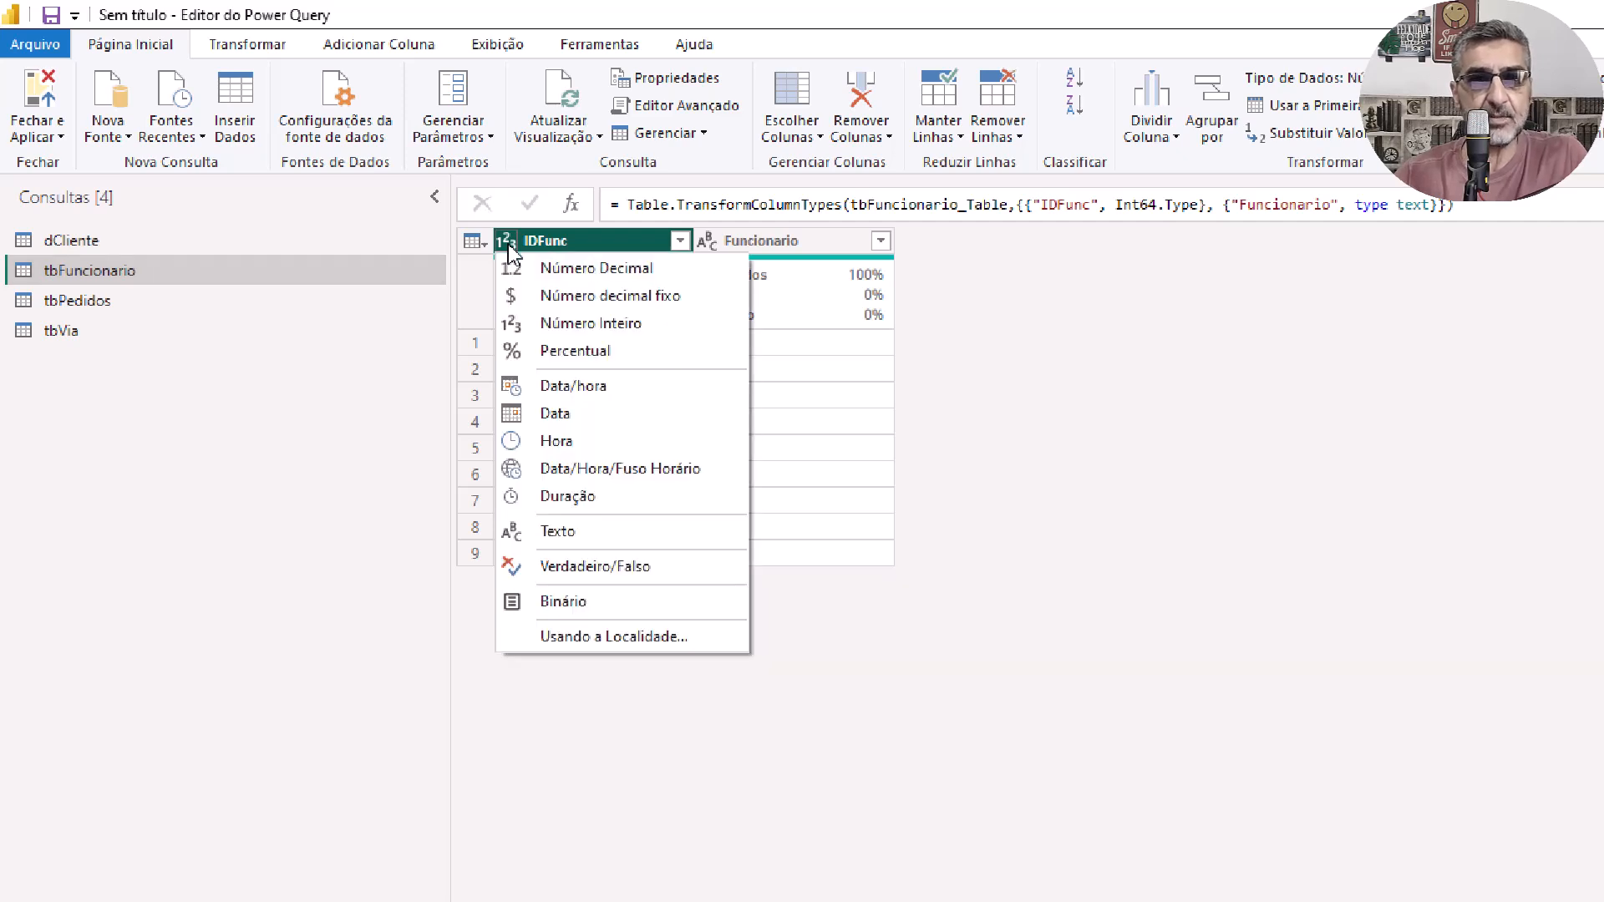
left_click(574, 539)
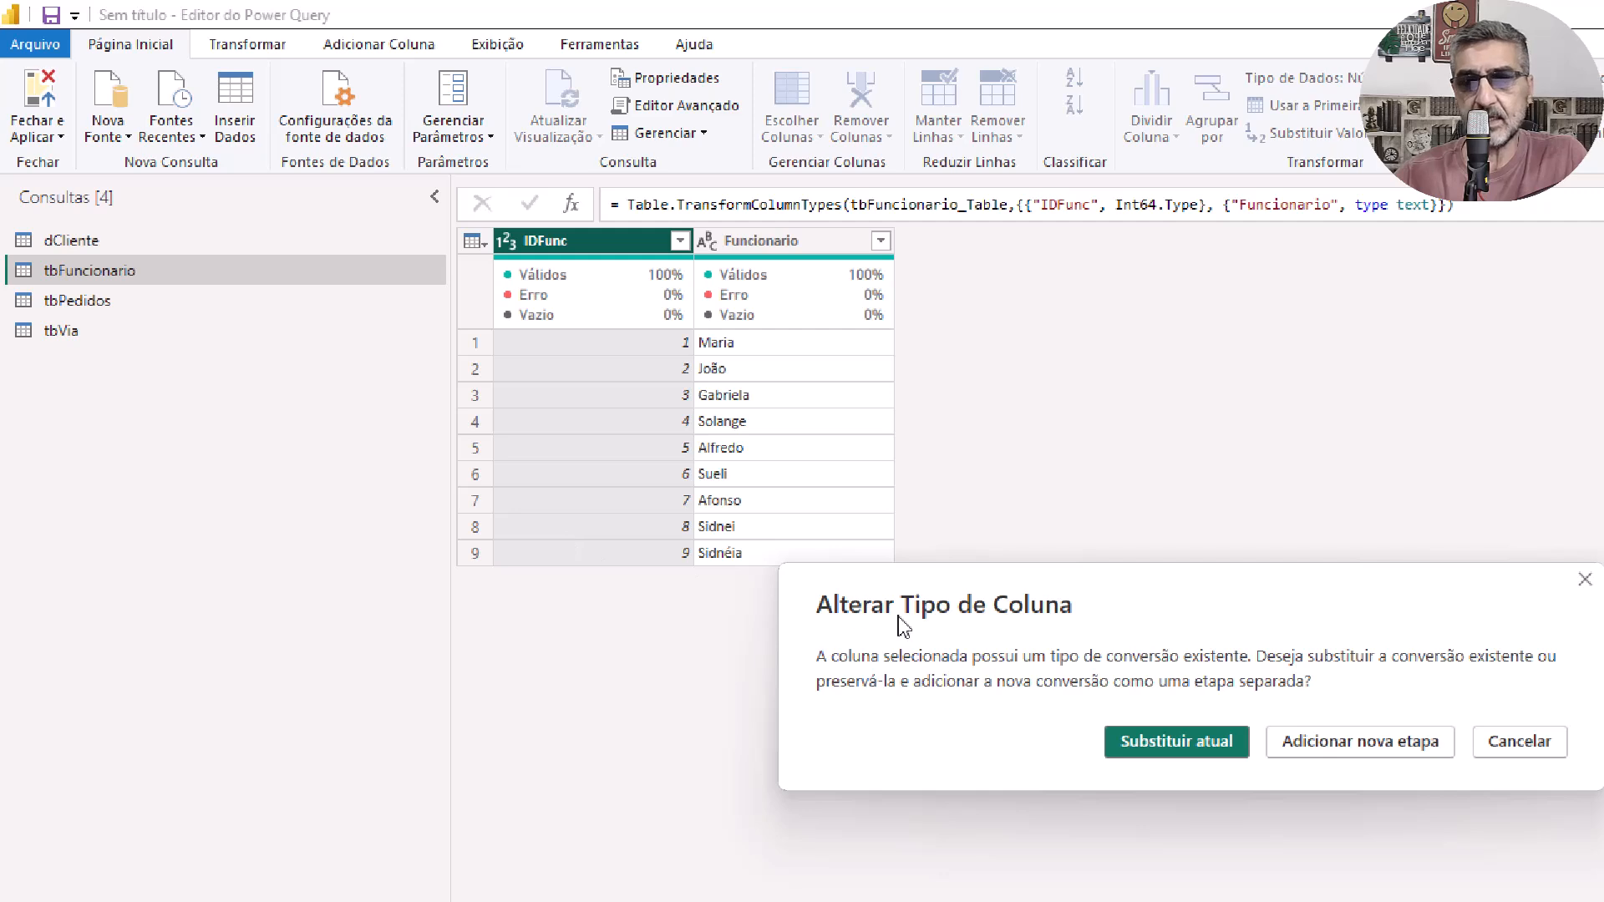
left_click(1190, 743)
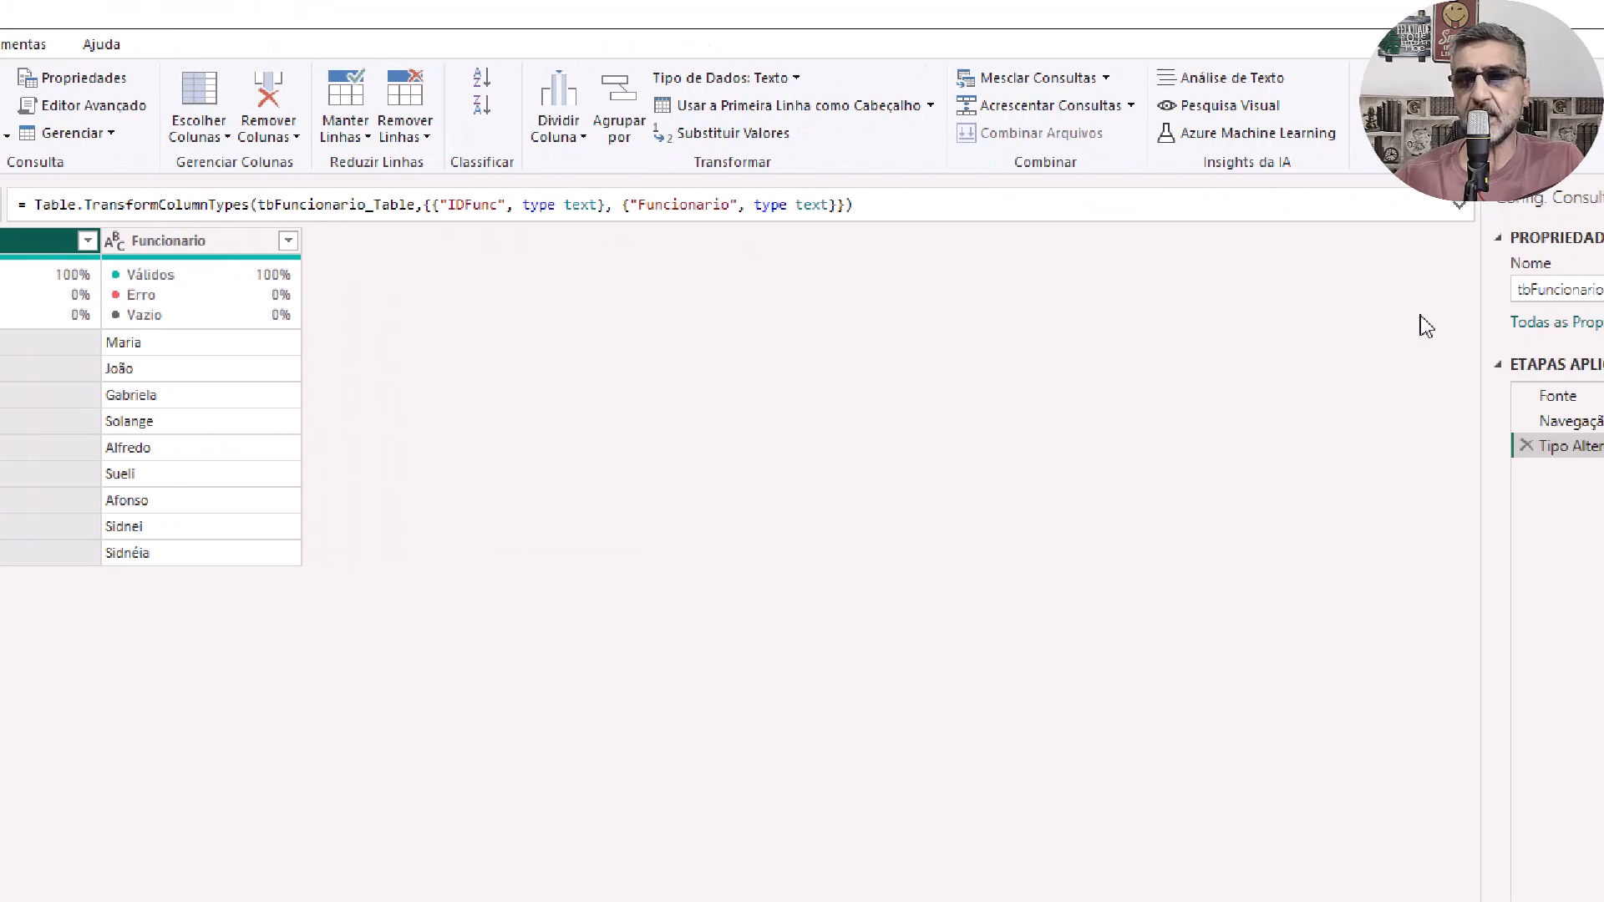
Rename the tbFuncionario query as dFuncionario
left_click(1347, 290)
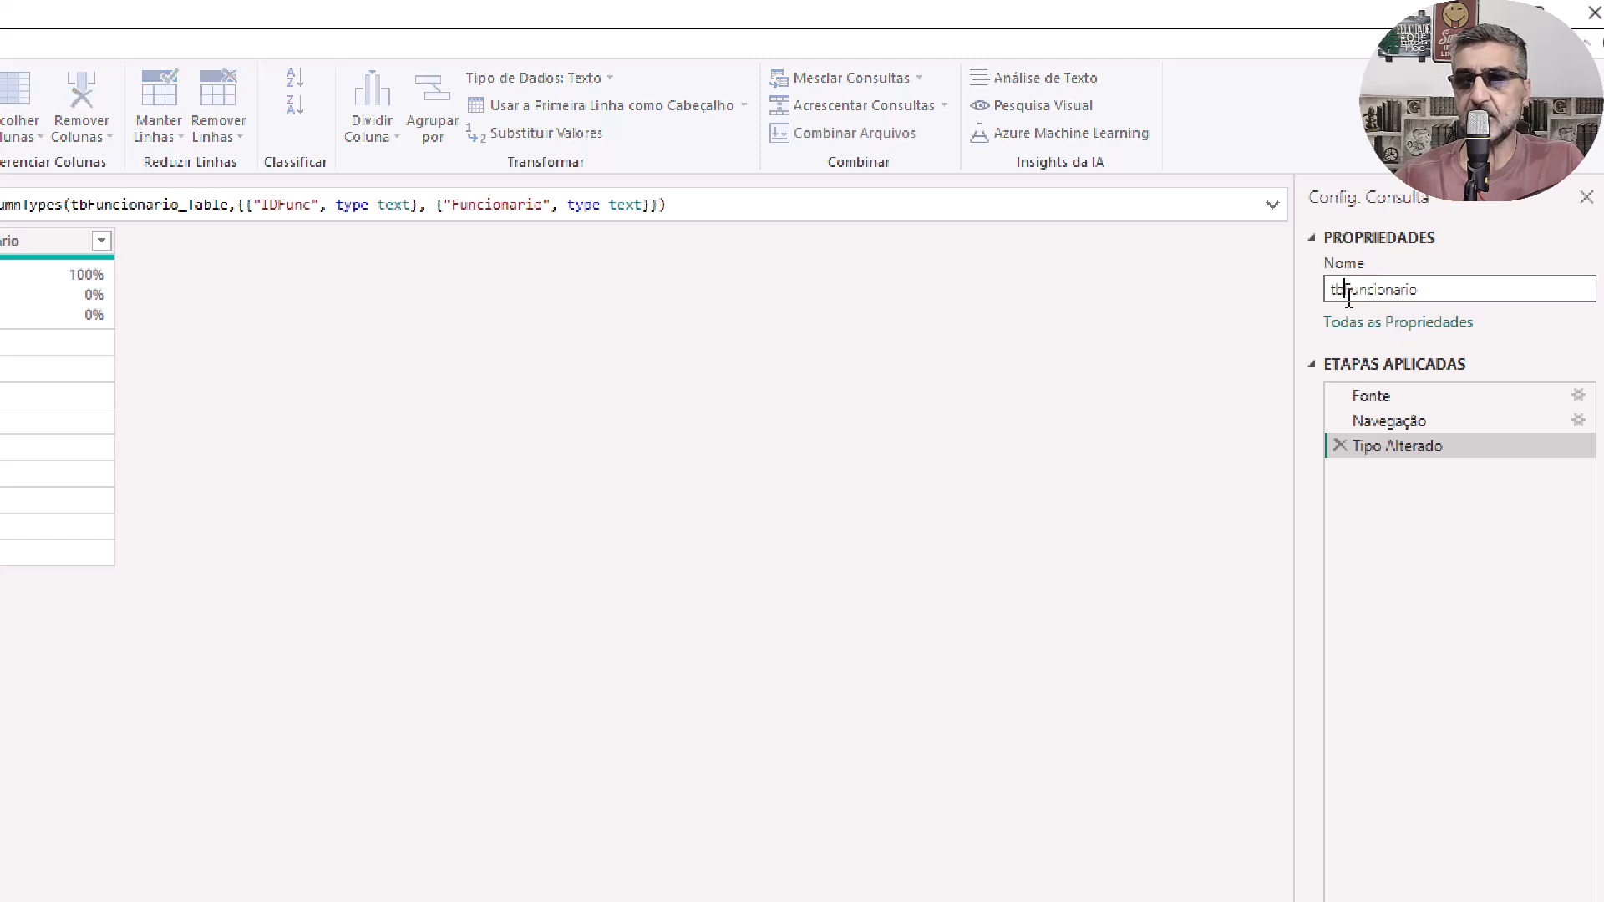
key("BackSpace")
key("BackSpace")
type("d")
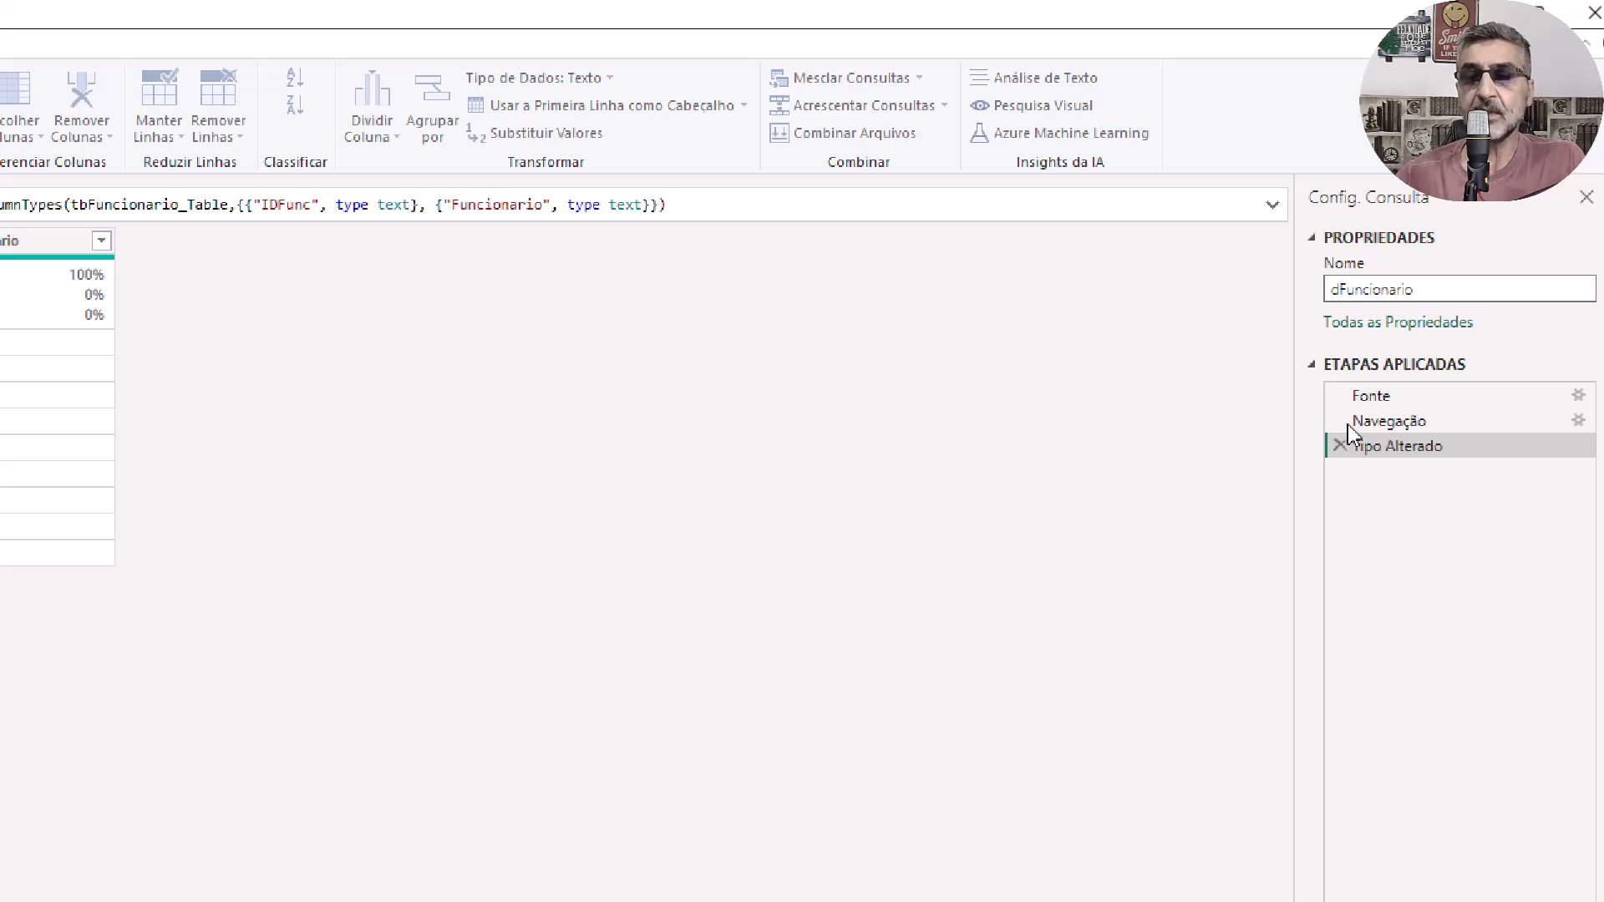
key("Return")
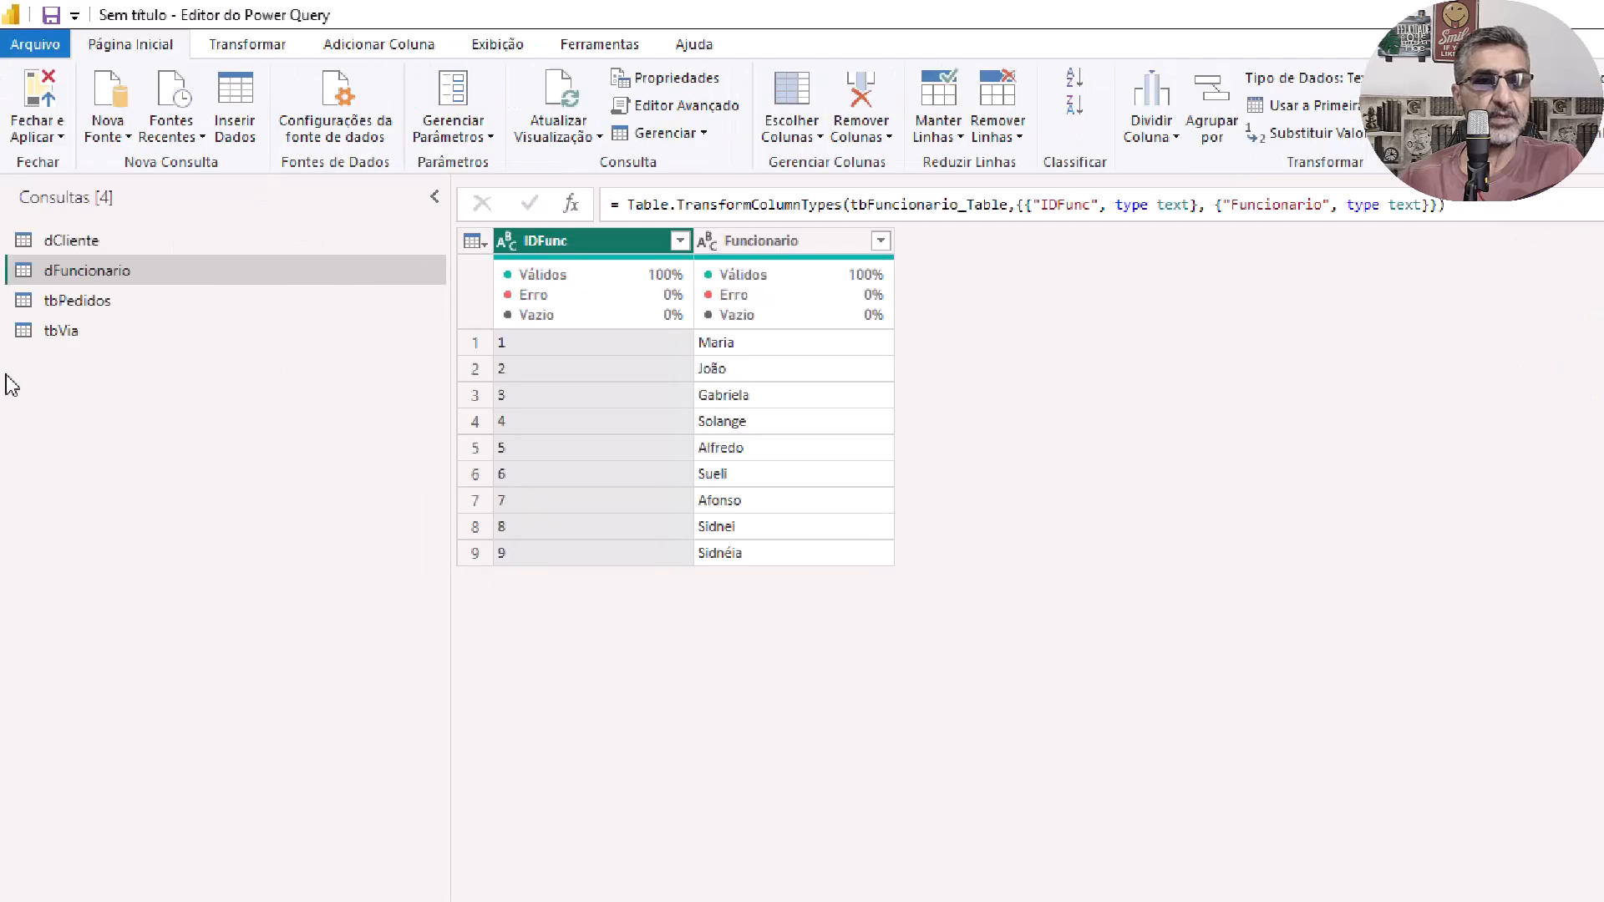
Change the Via column of tbVia to the Texto data type, replacing the current conversion
left_click(75, 338)
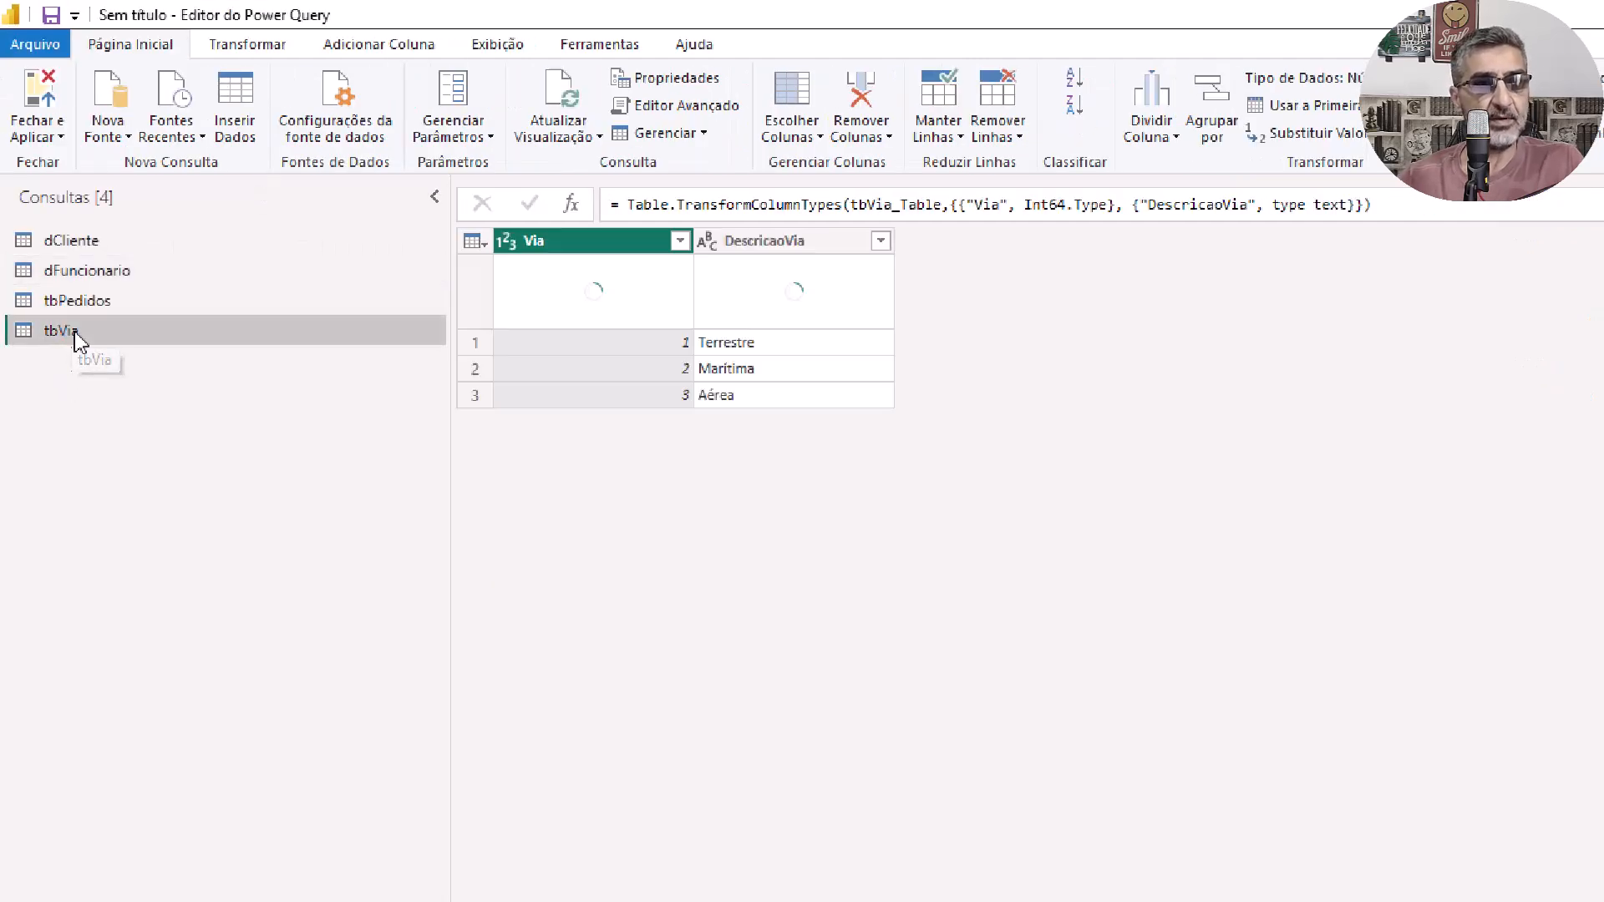
left_click(505, 245)
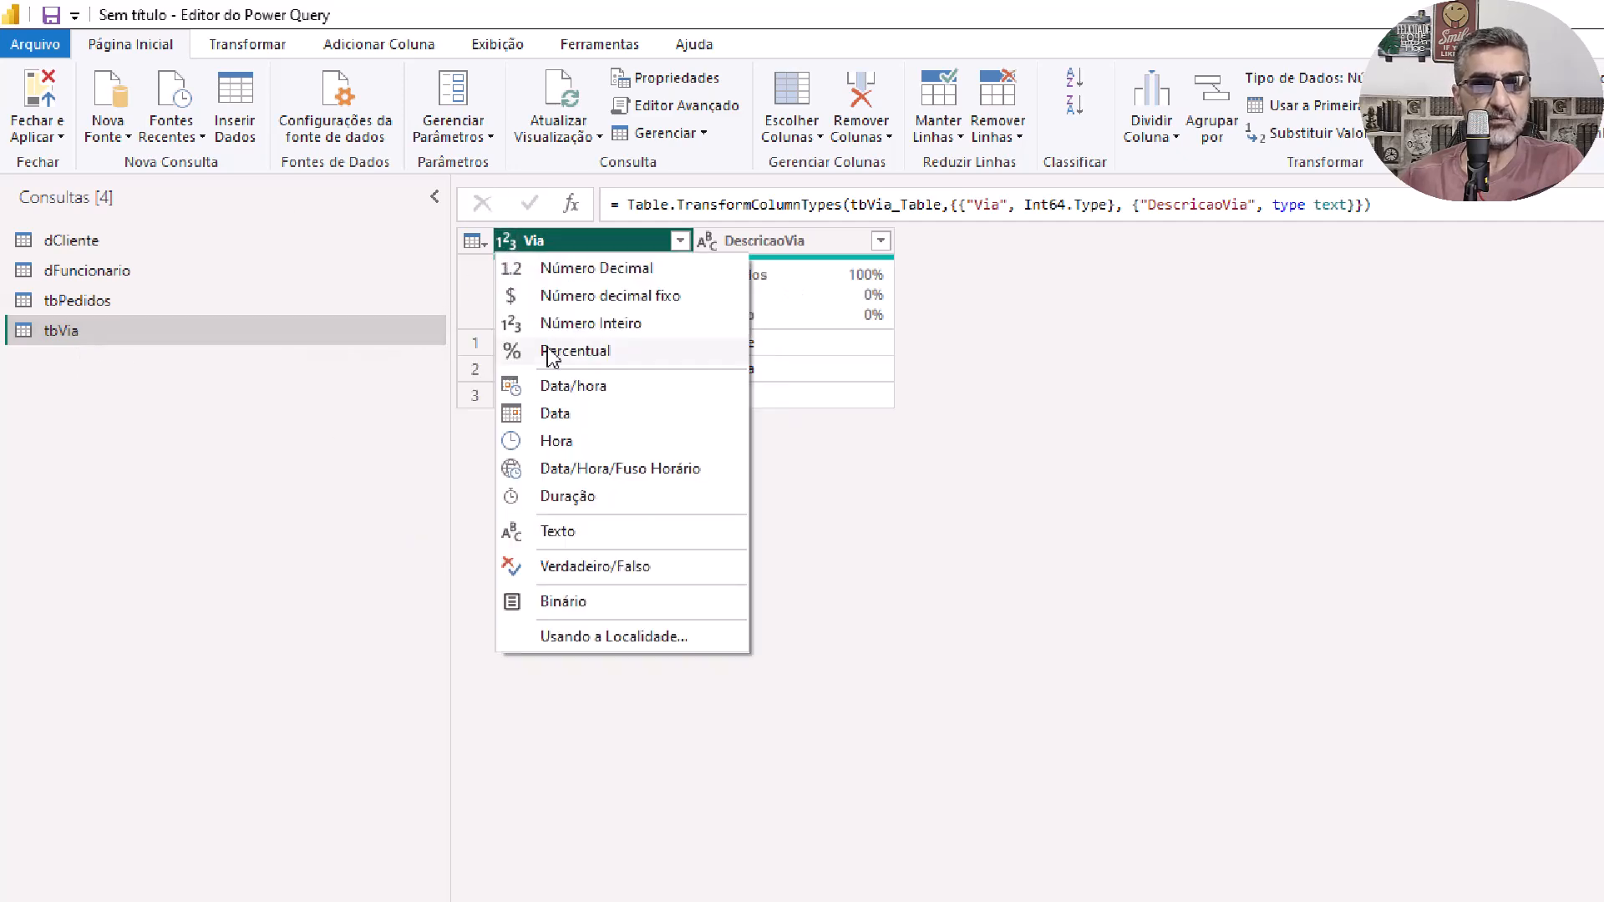
left_click(589, 543)
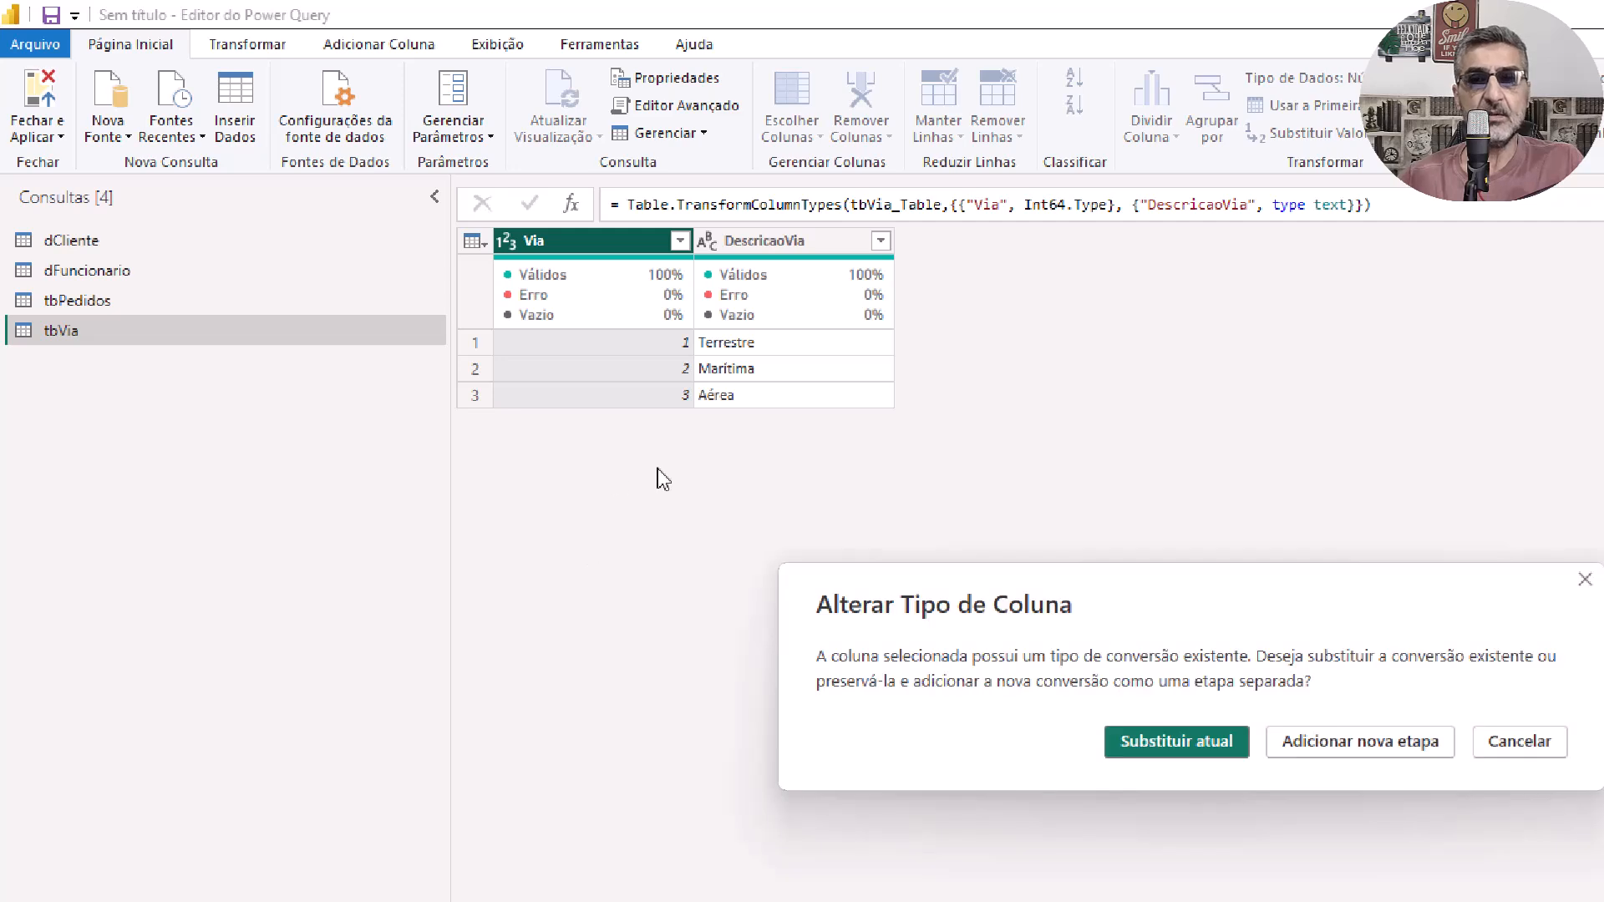
left_click(1186, 744)
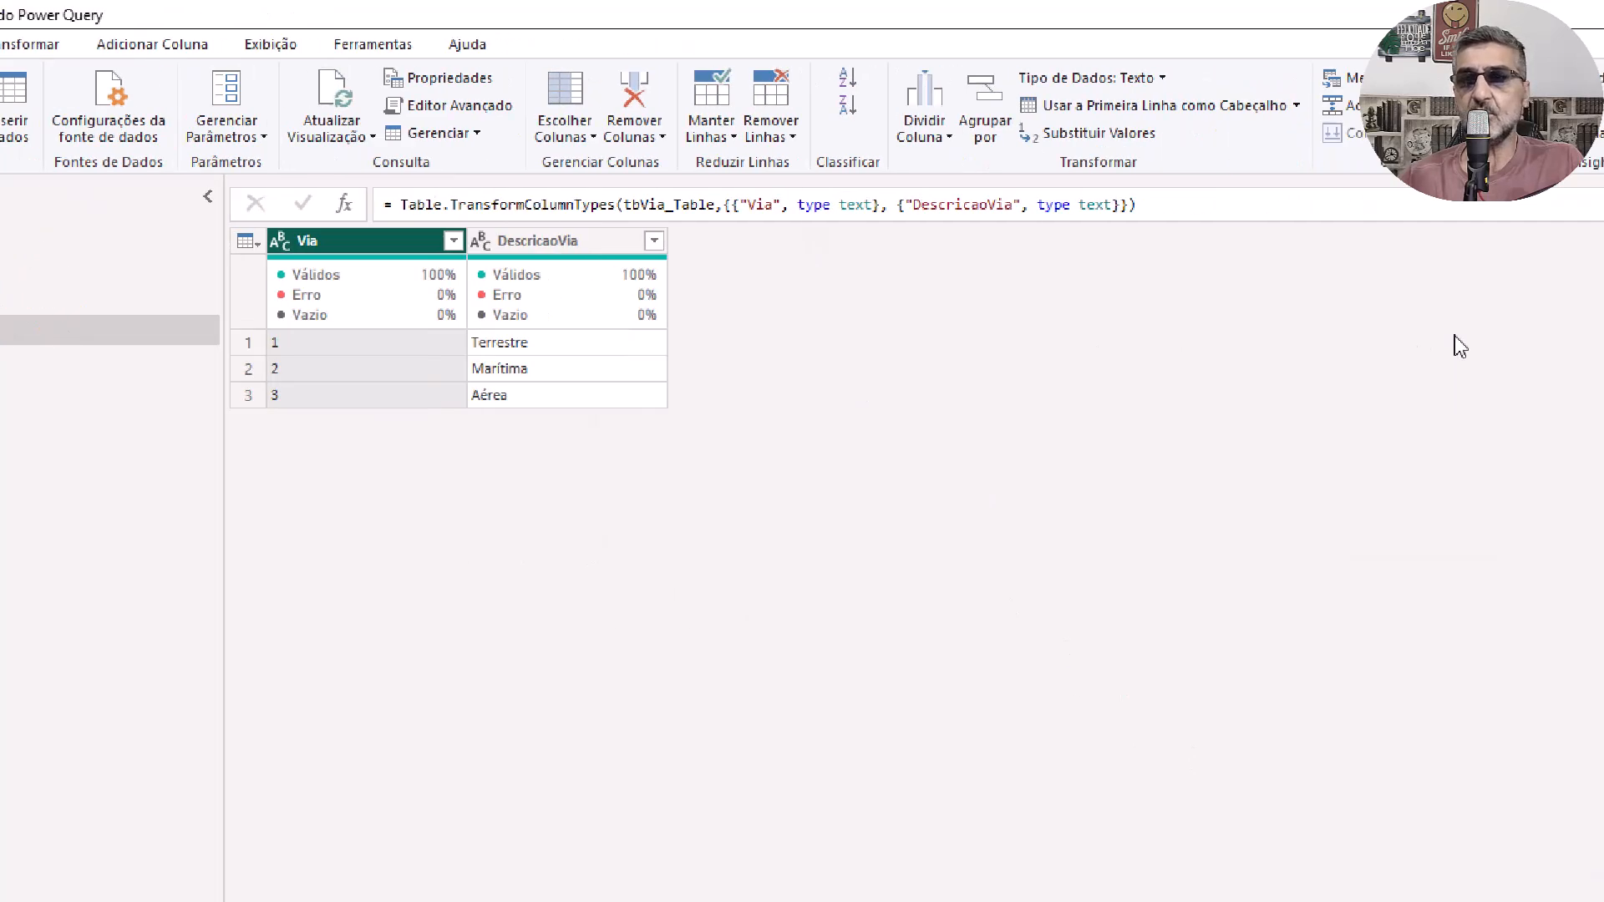
Rename the tbVia query as dVia
left_click(1323, 291)
left_click(1323, 291)
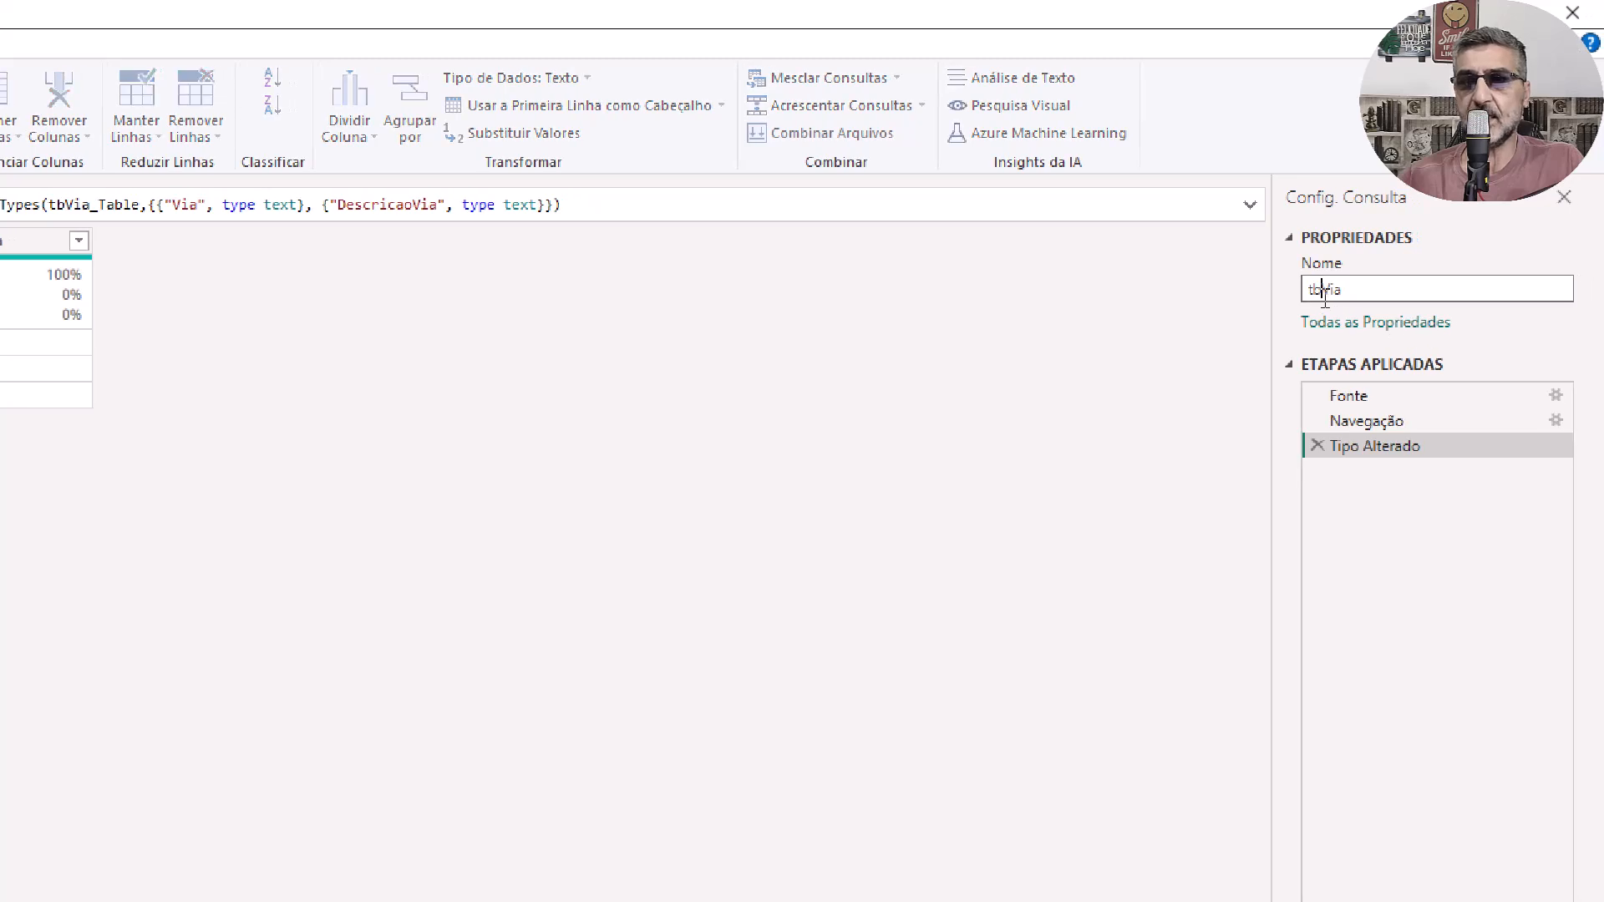
key("BackSpace")
key("BackSpace")
type("d")
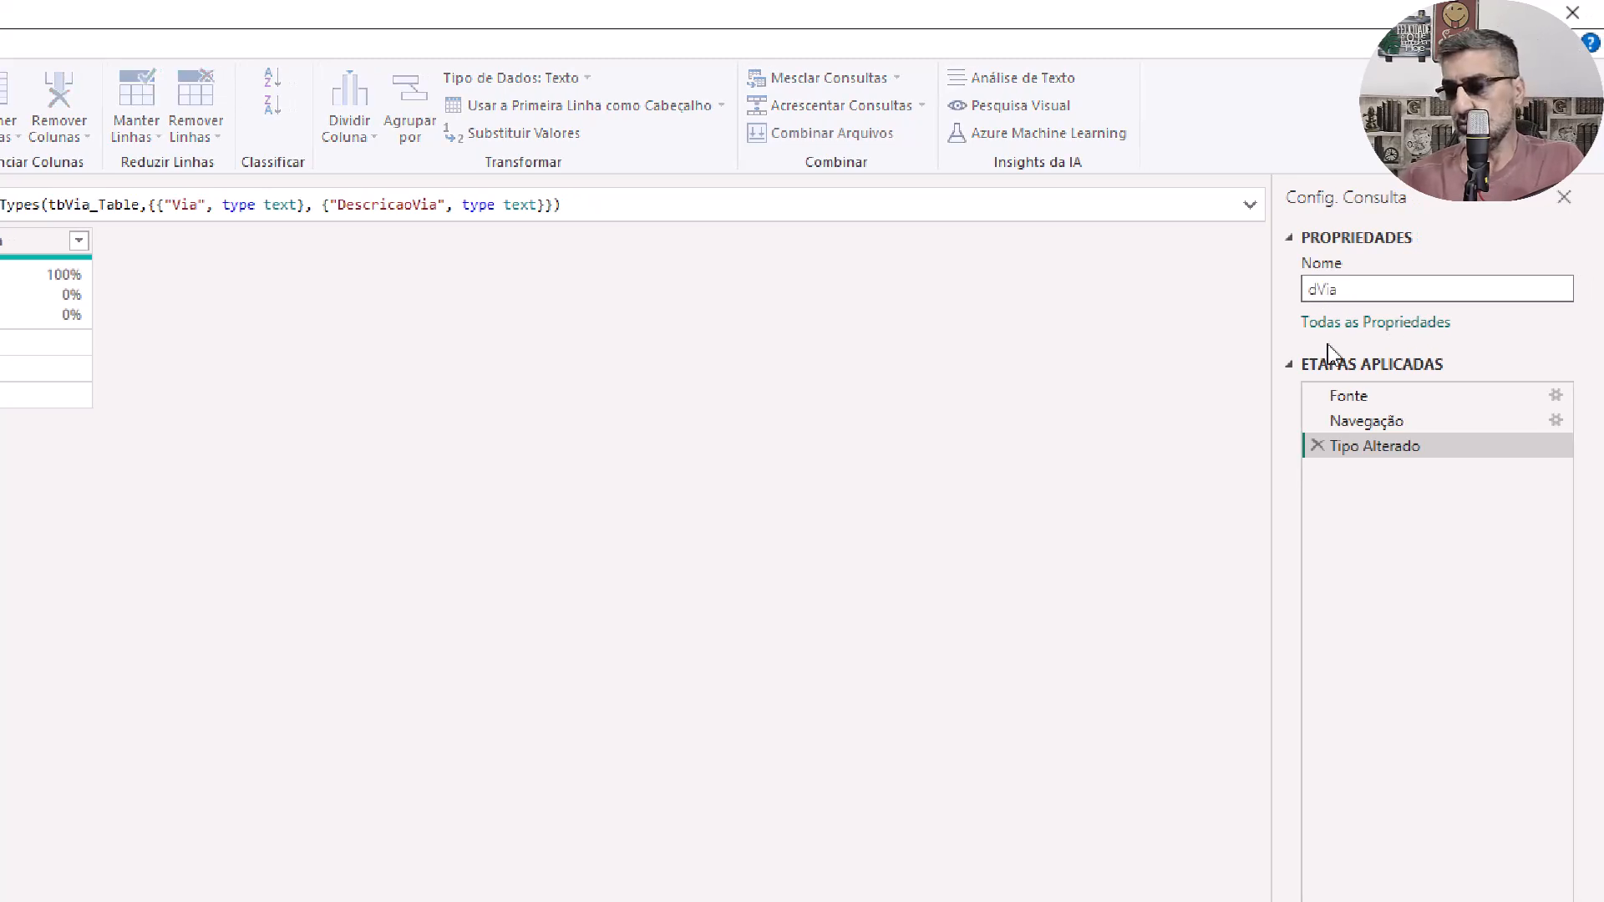
key("Return")
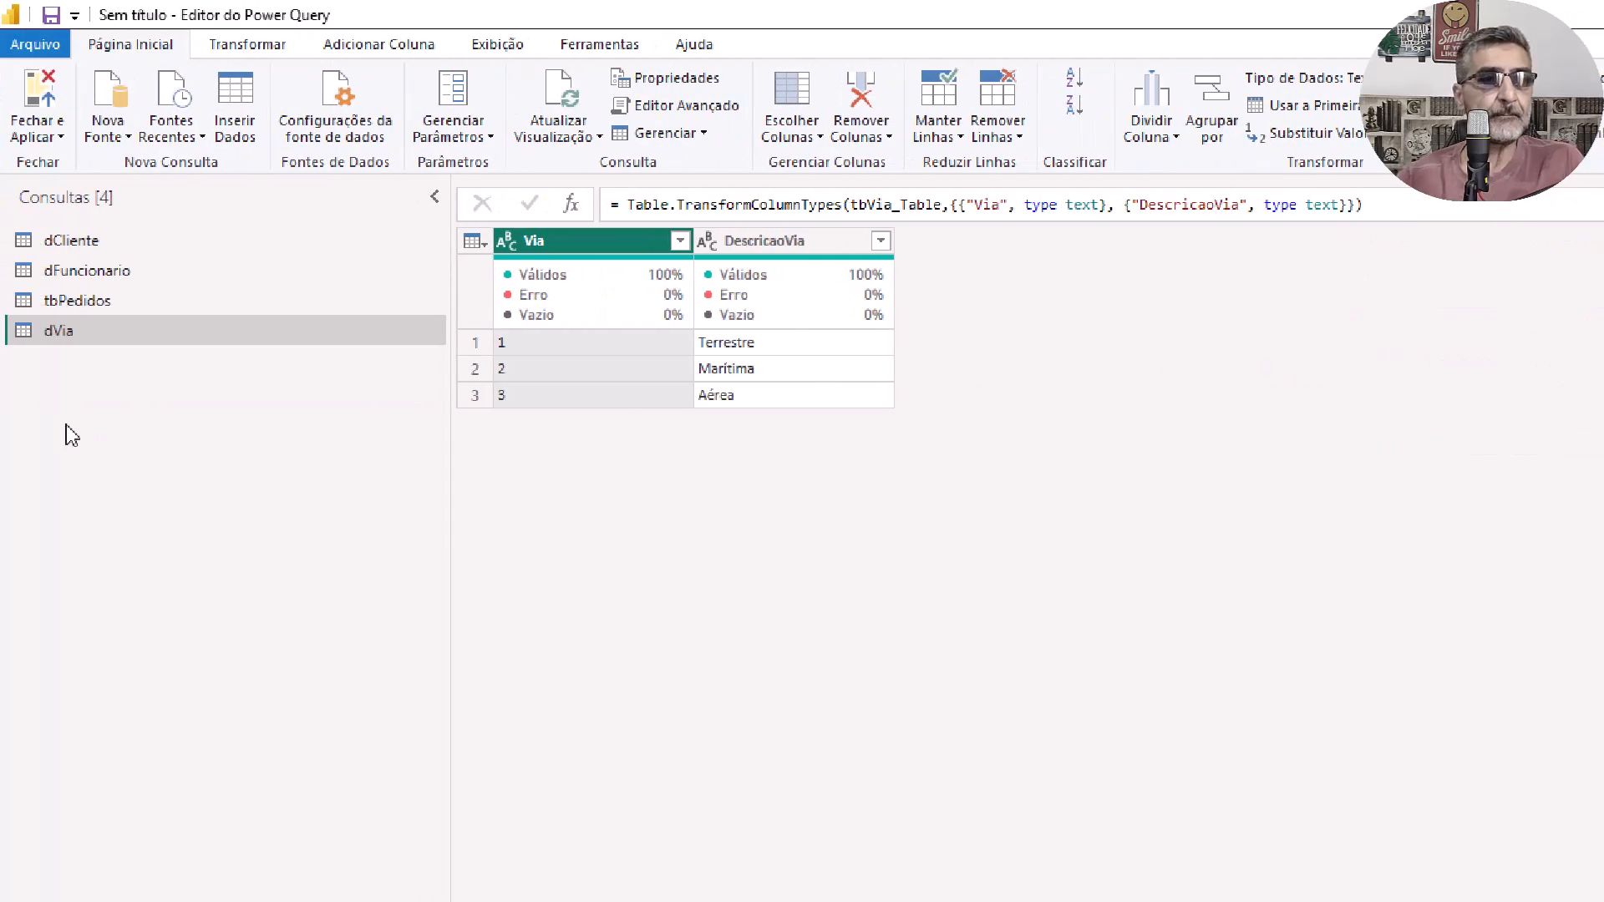
Rename the tbPedidos query as fPedidos
left_click(70, 299)
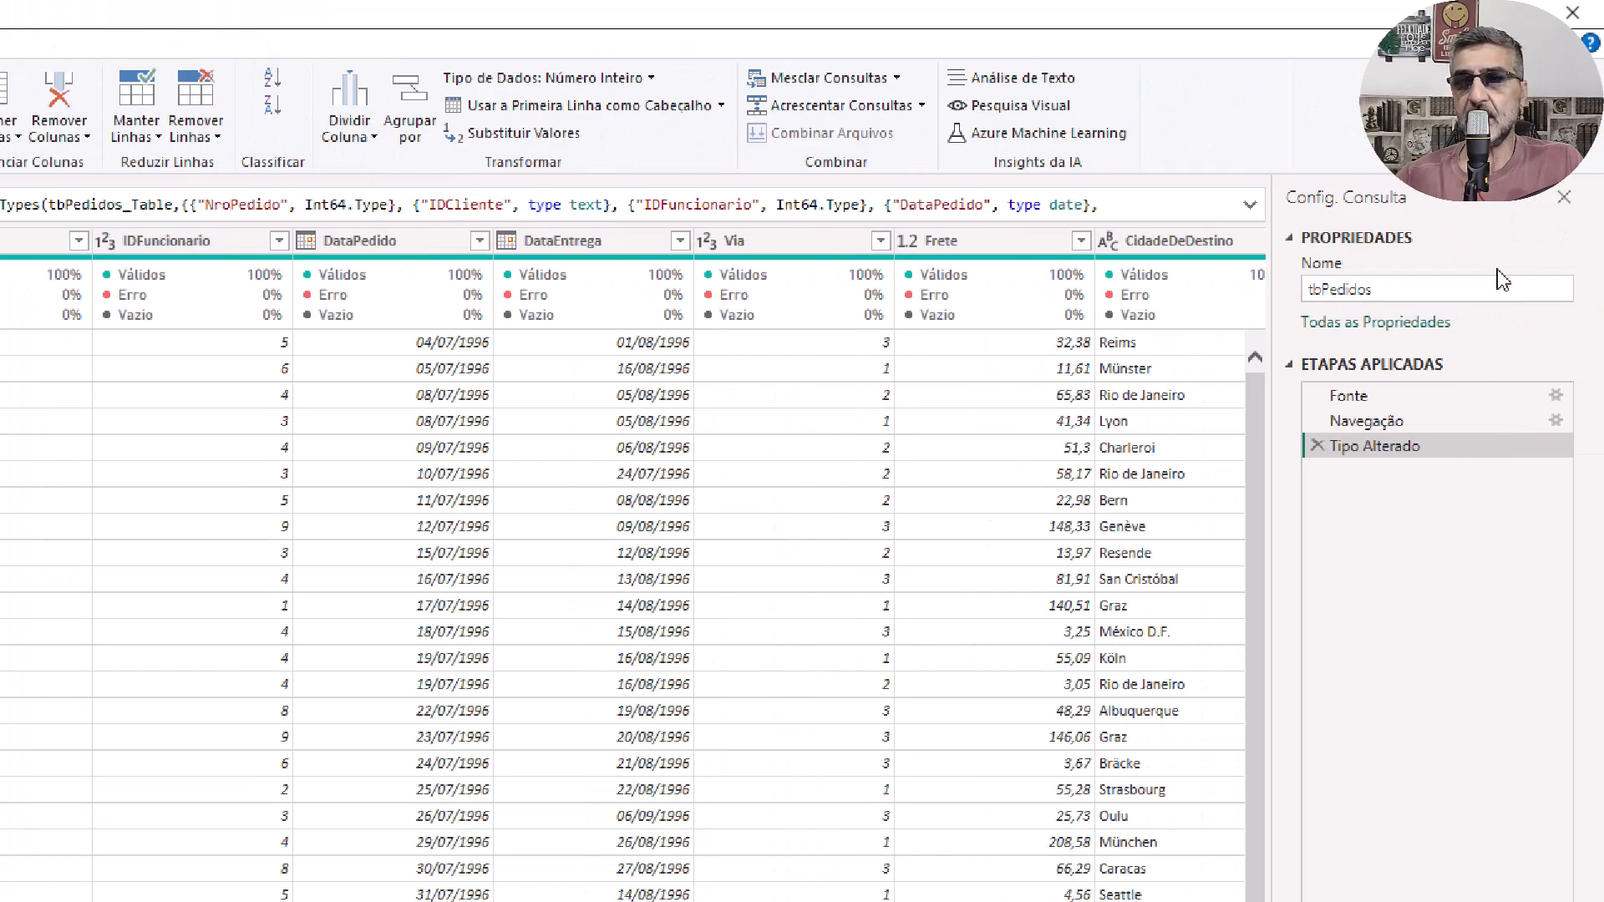
left_click(1361, 289)
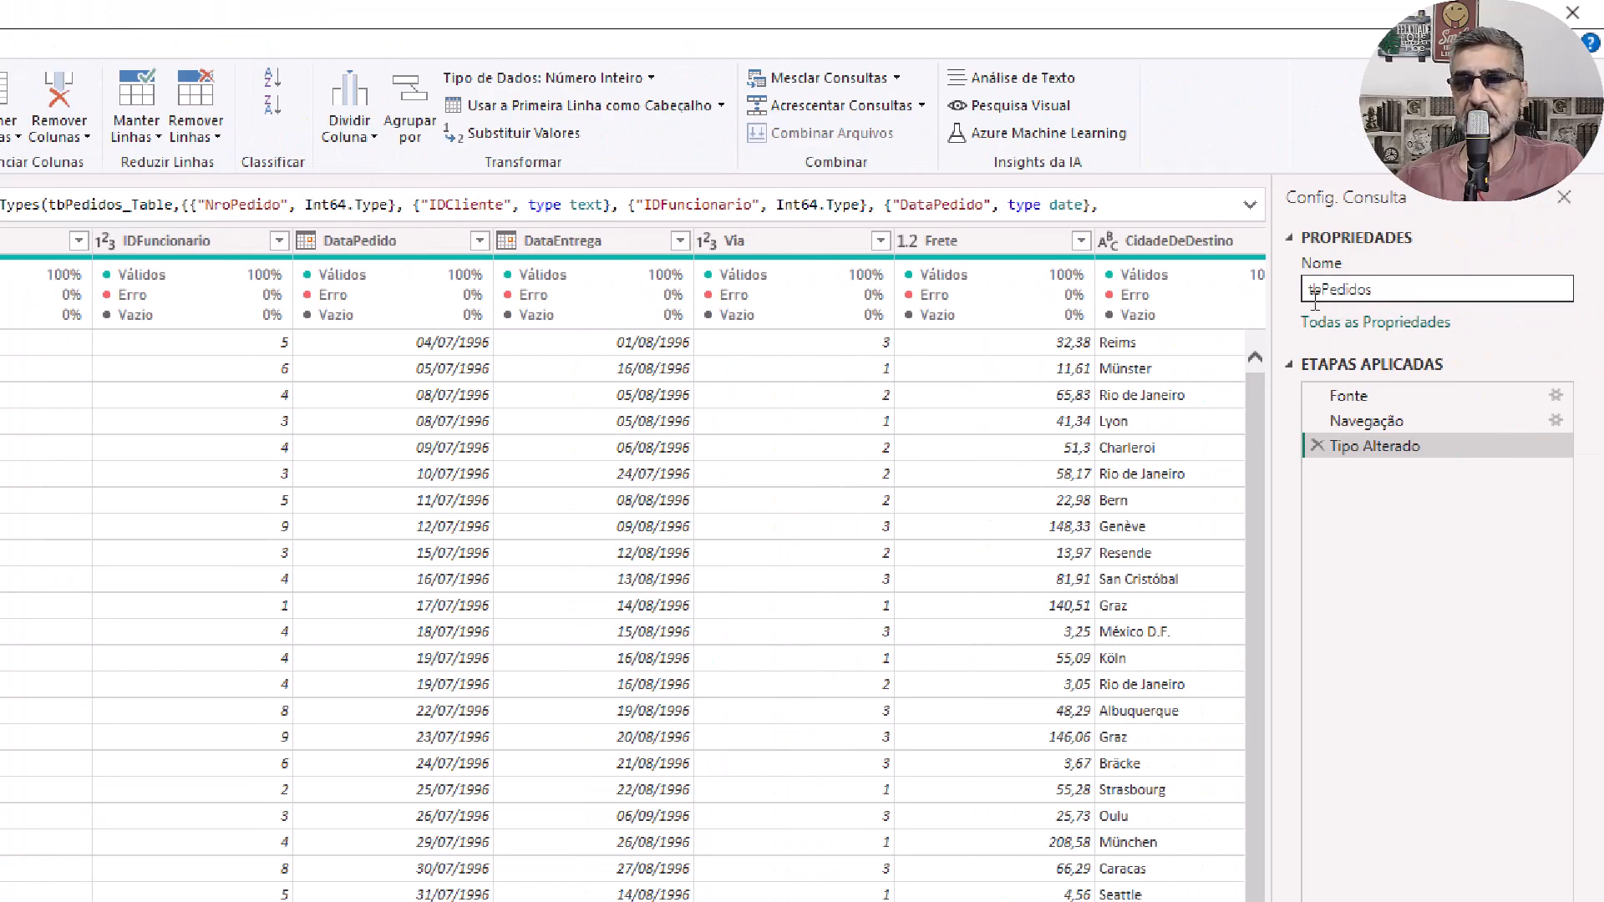
left_click(1328, 295)
left_click(1321, 290)
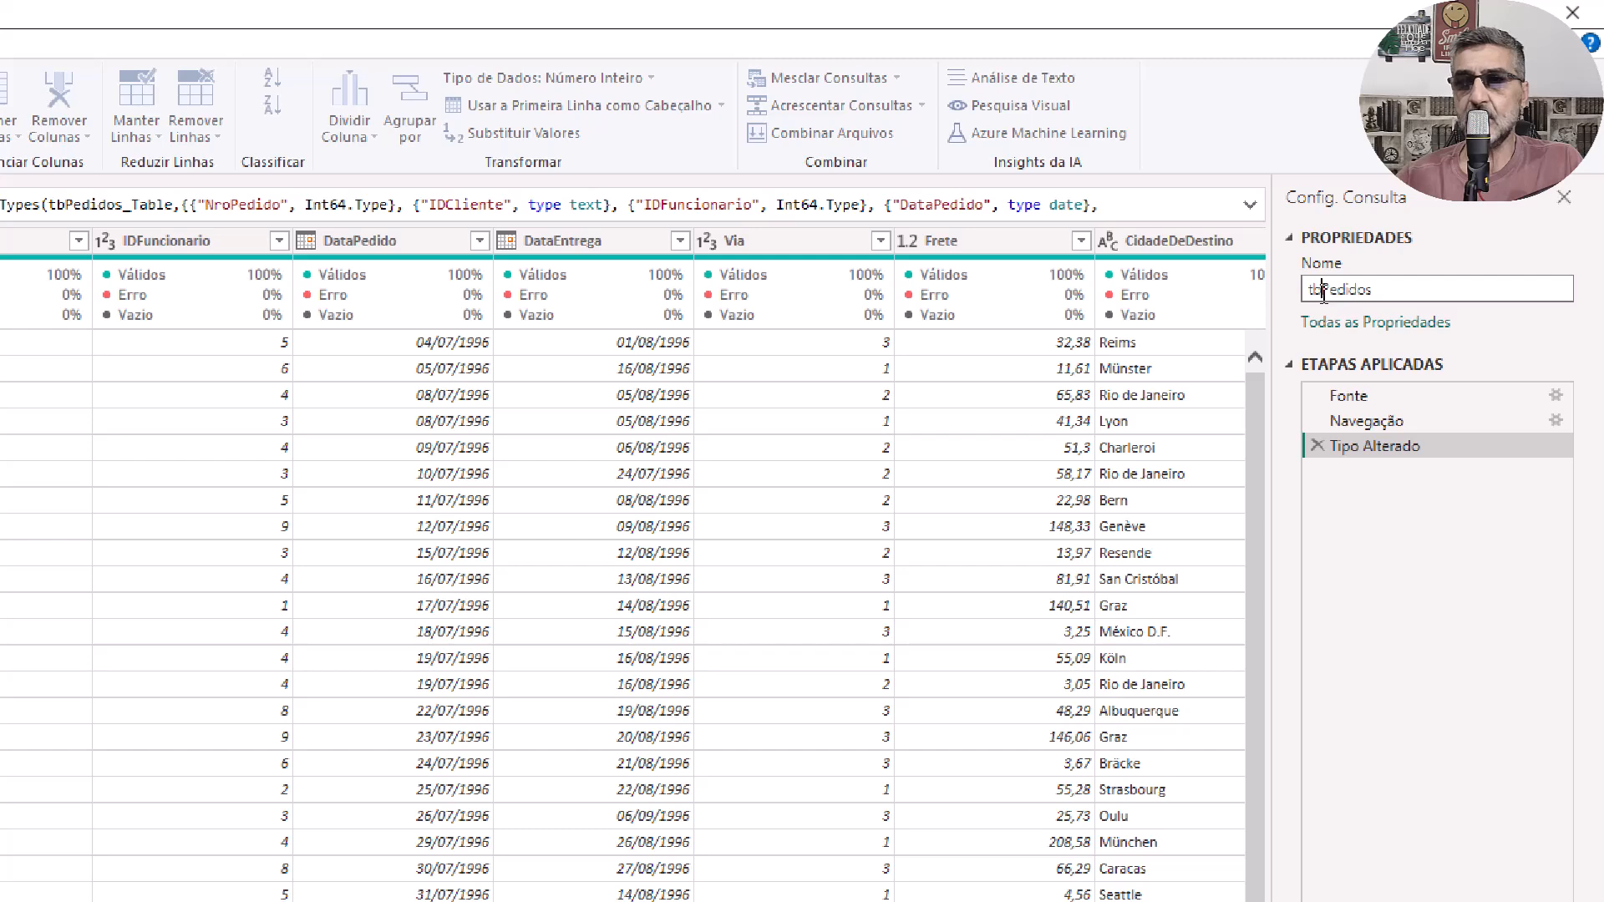
key("BackSpace")
key("BackSpace")
type("f")
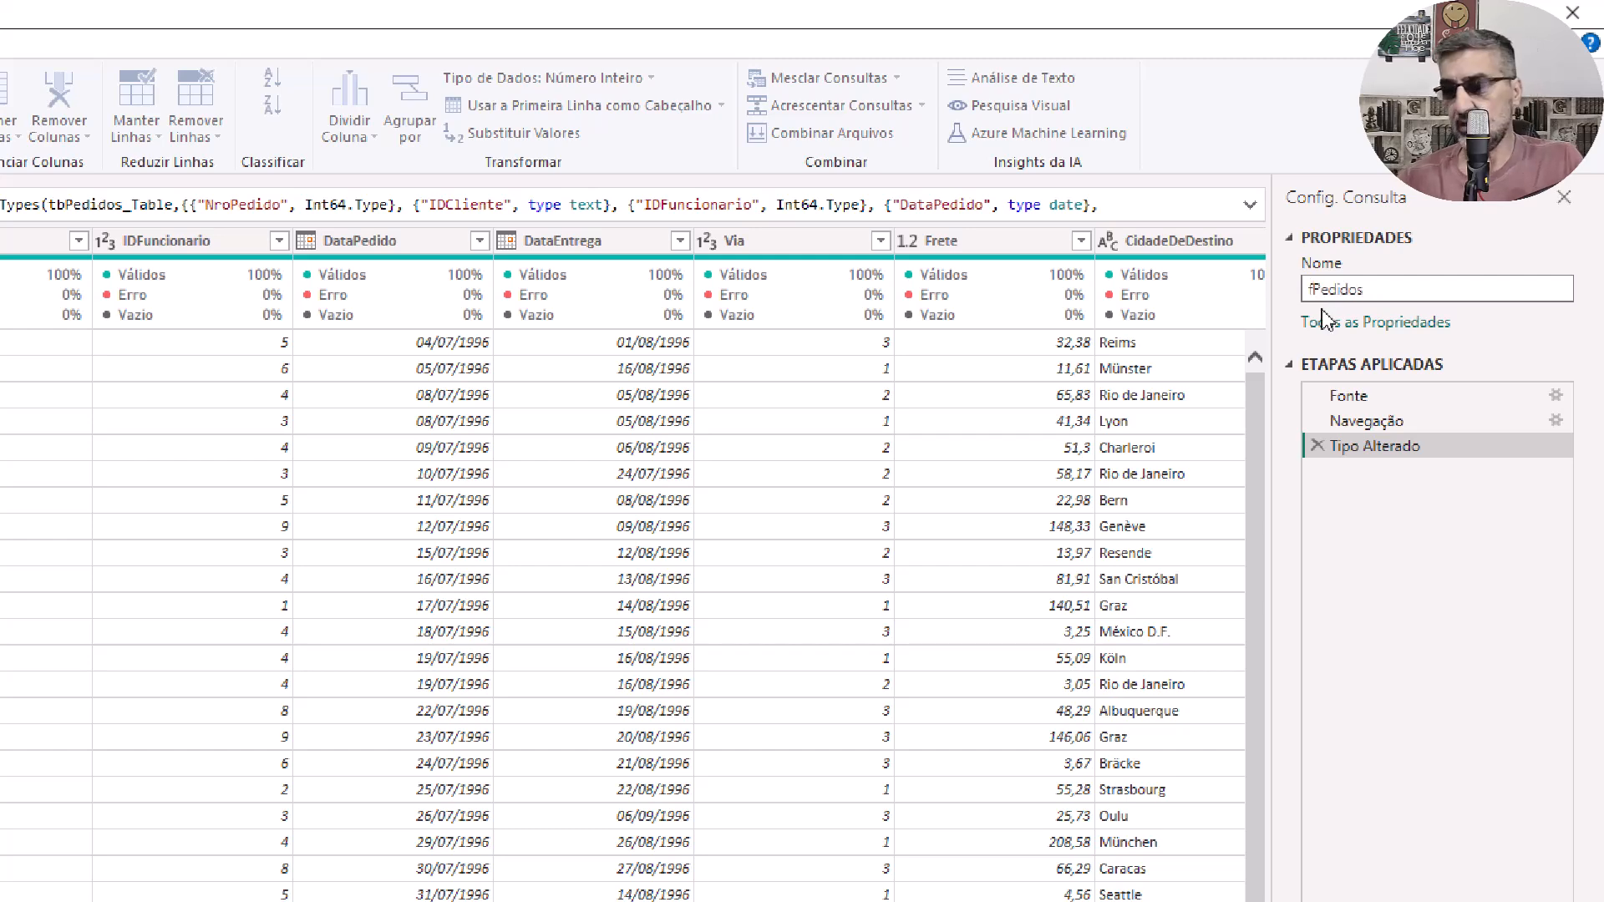
key("Return")
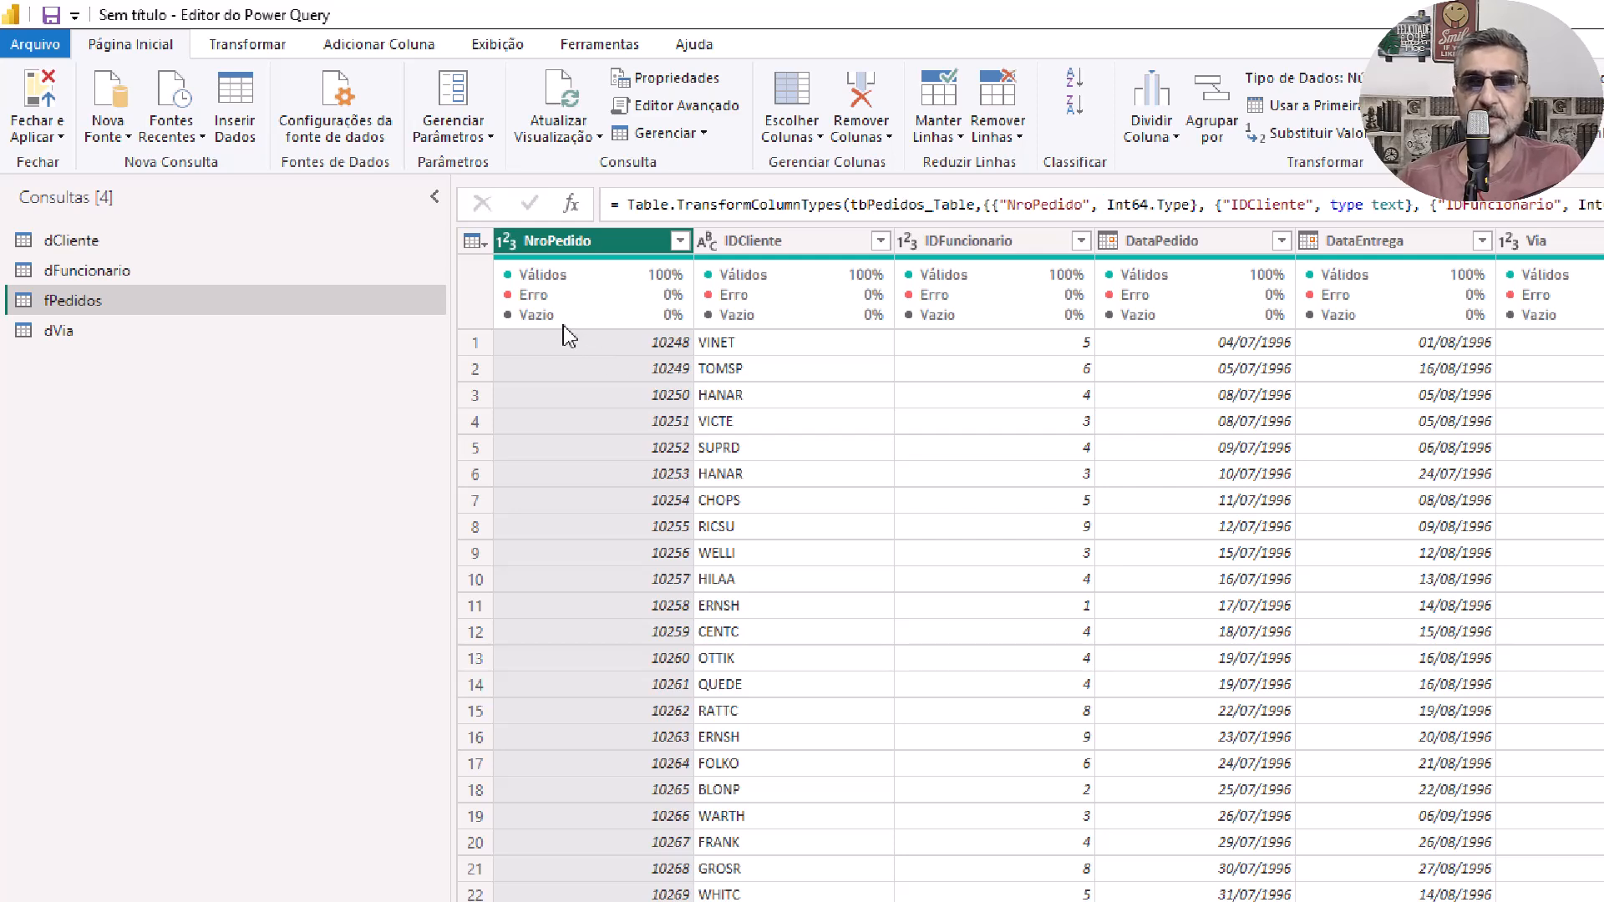
Change the NroPedido column of fPedidos to the Texto data type, replacing the current conversion
left_click(503, 243)
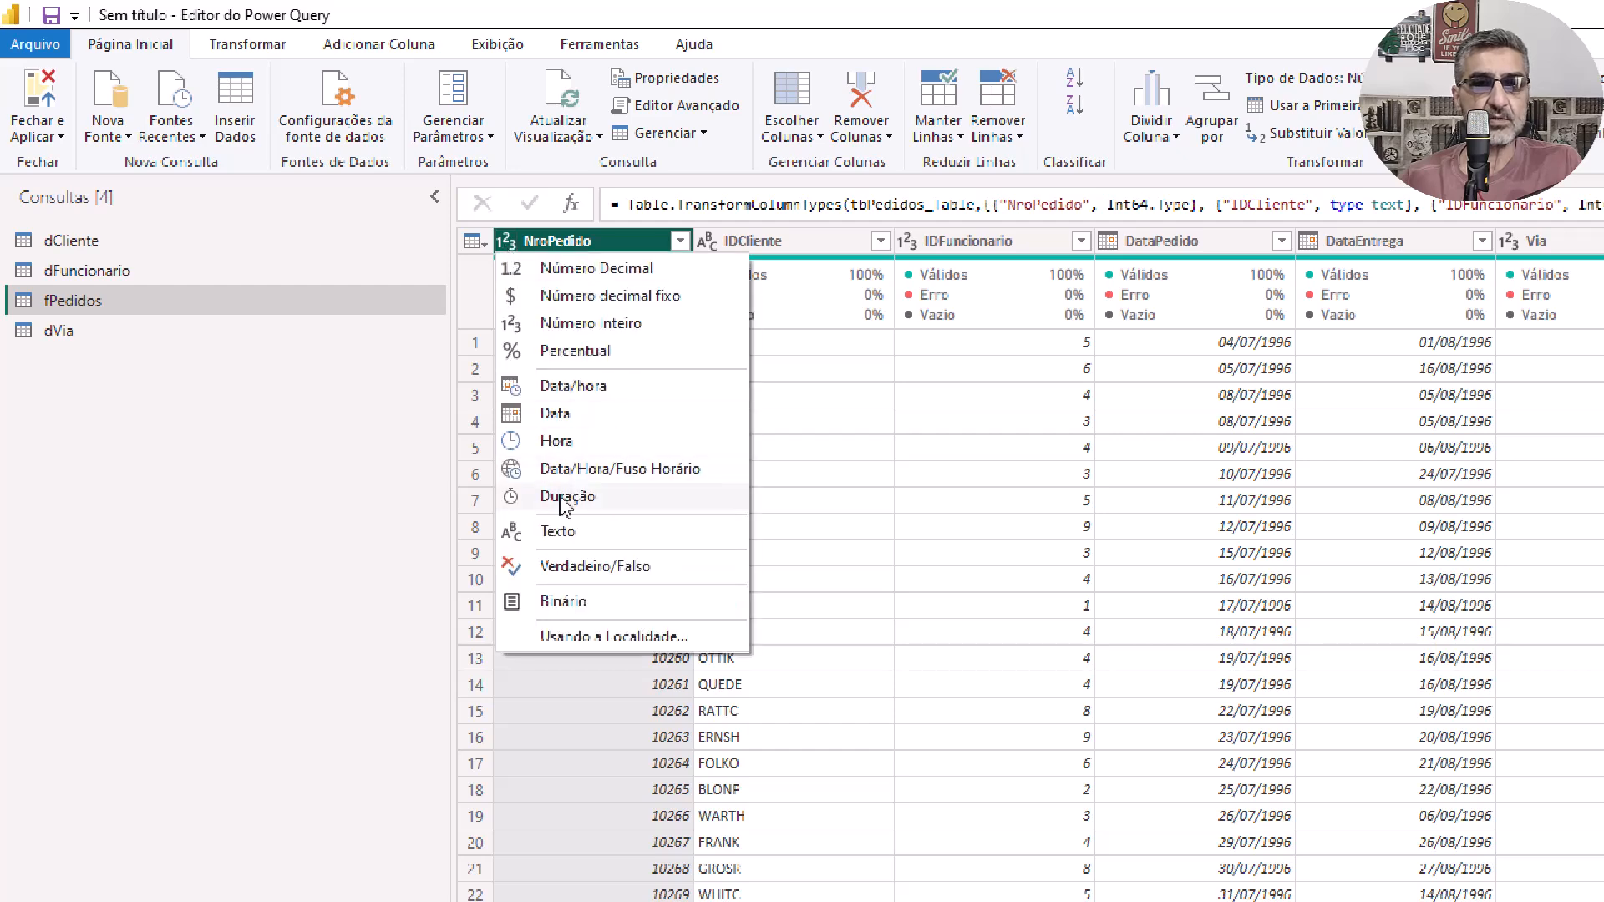
left_click(560, 528)
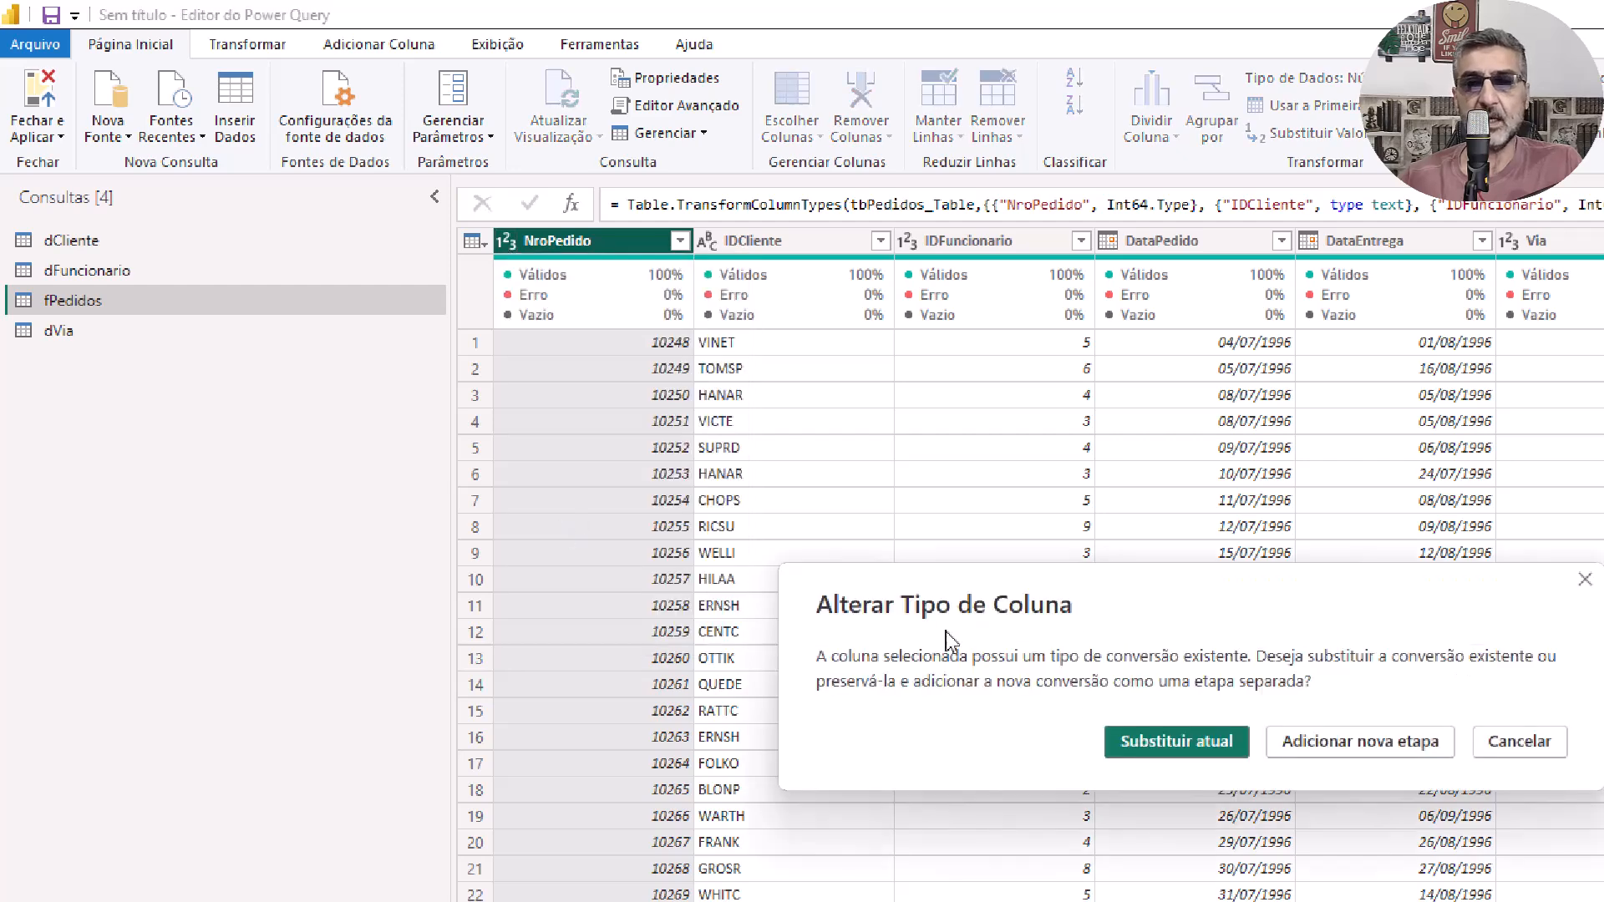
left_click(1153, 742)
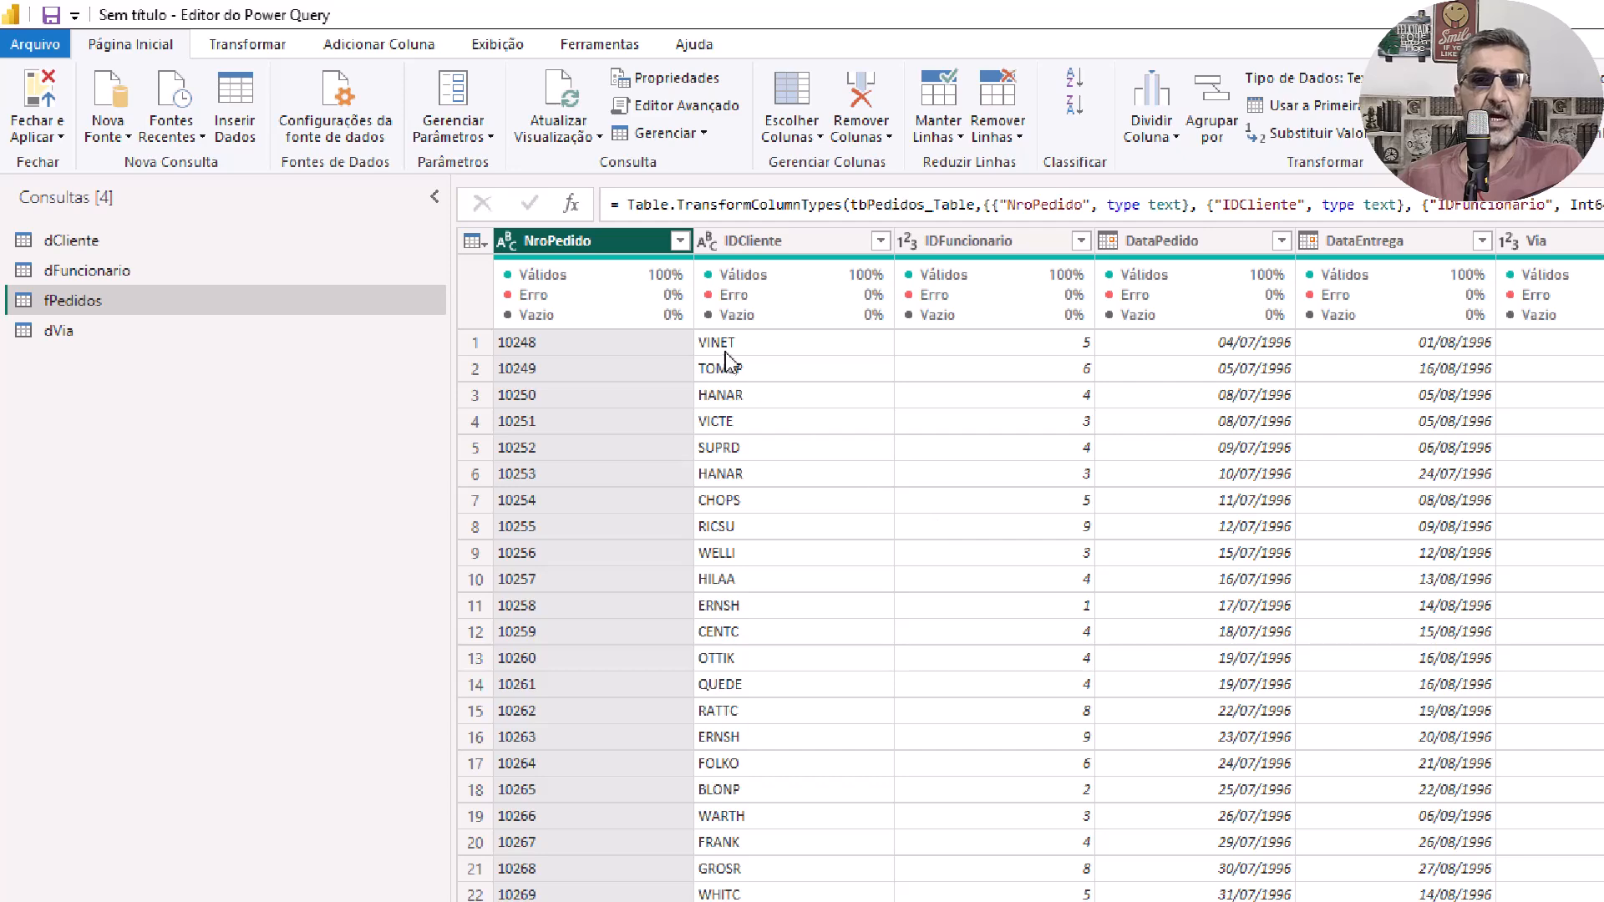
Change the IDFuncionario column of fPedidos to the Texto data type, replacing the current conversion
mouse_move(1279, 318)
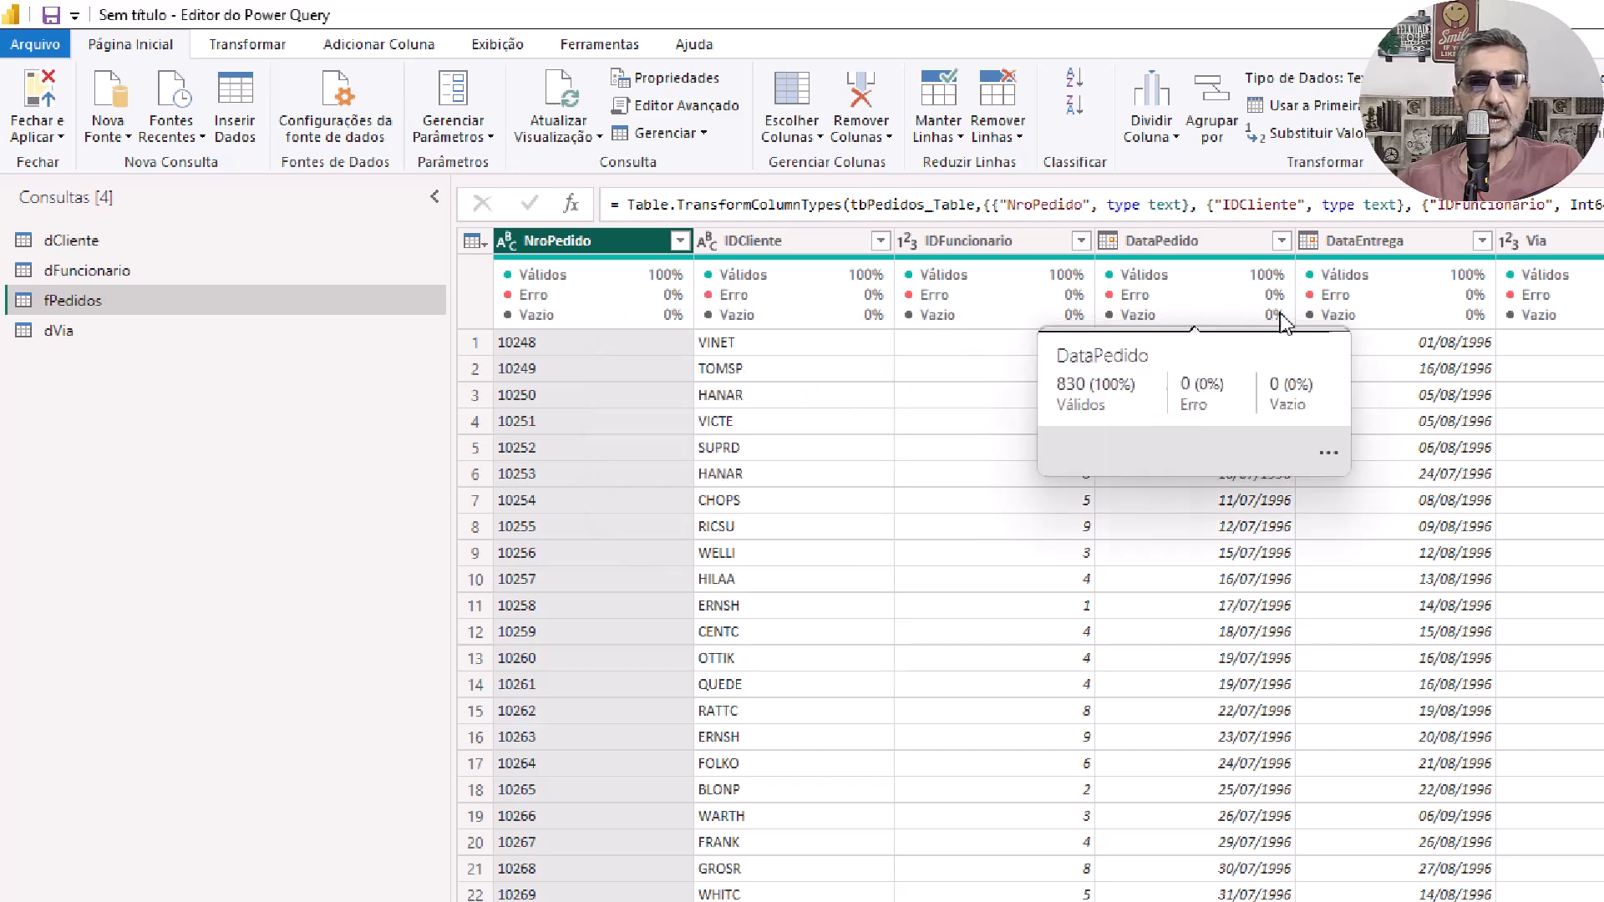
mouse_move(932, 255)
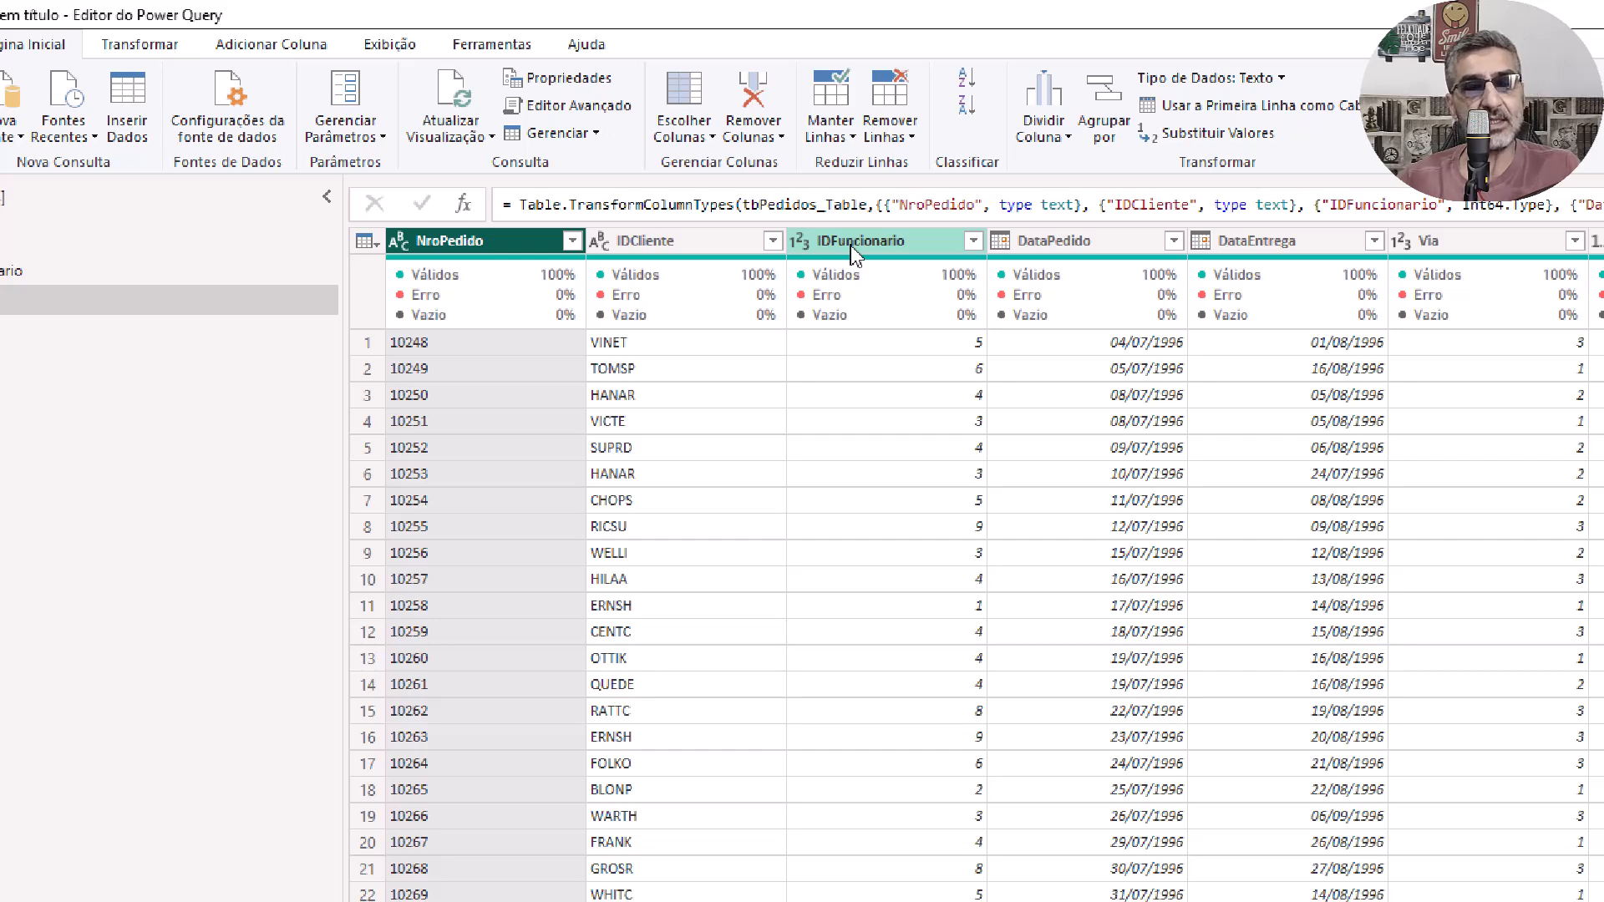
left_click(801, 247)
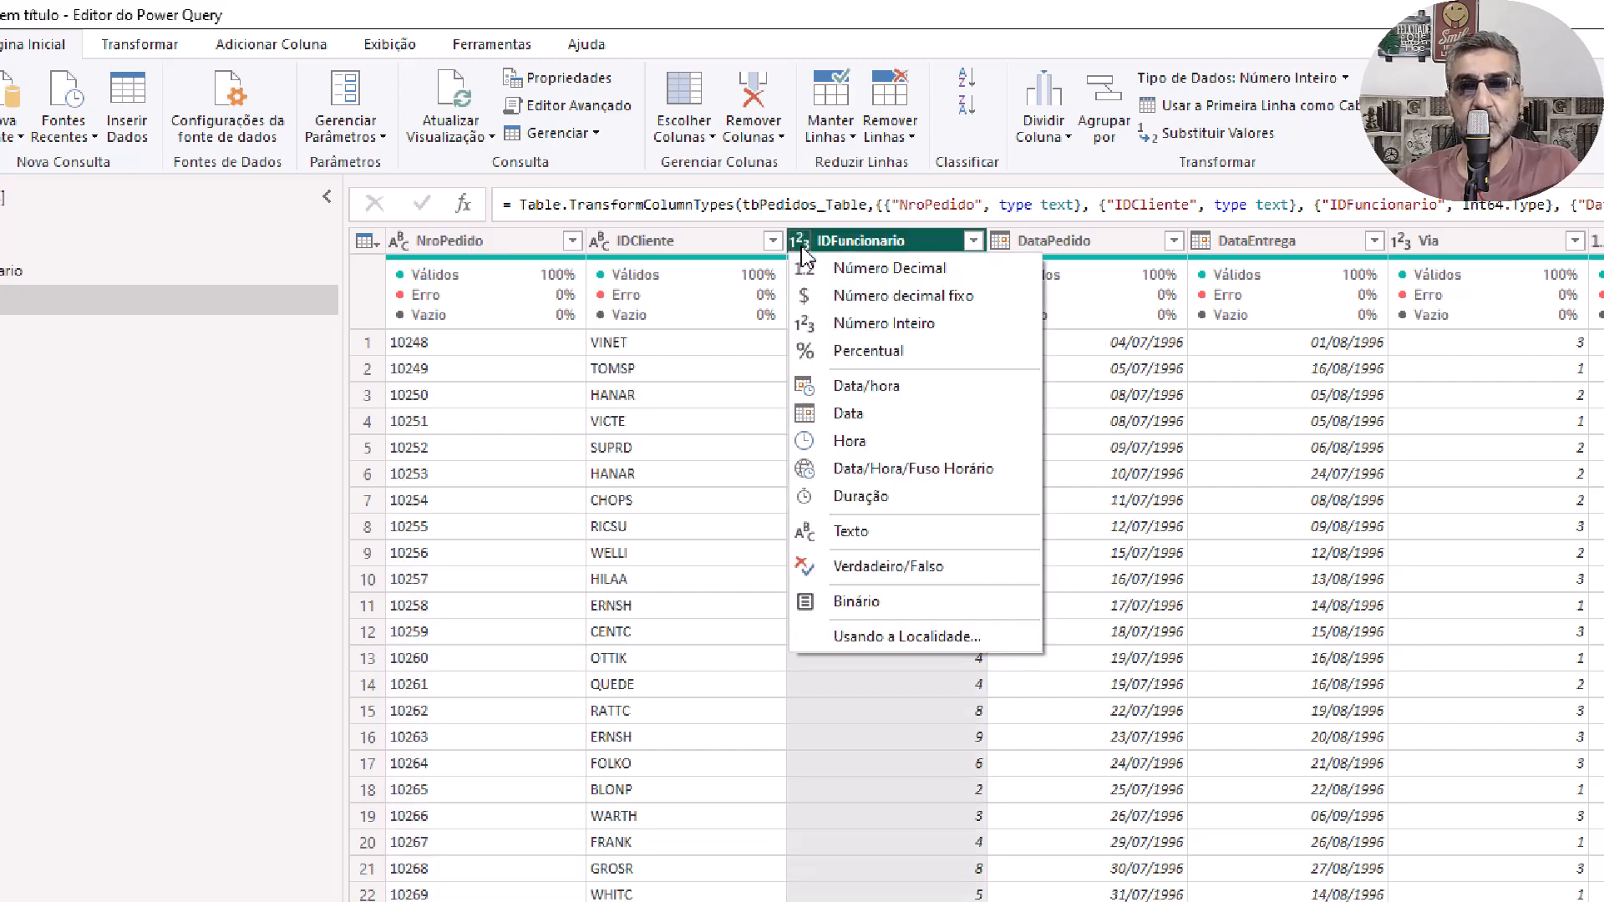
left_click(860, 535)
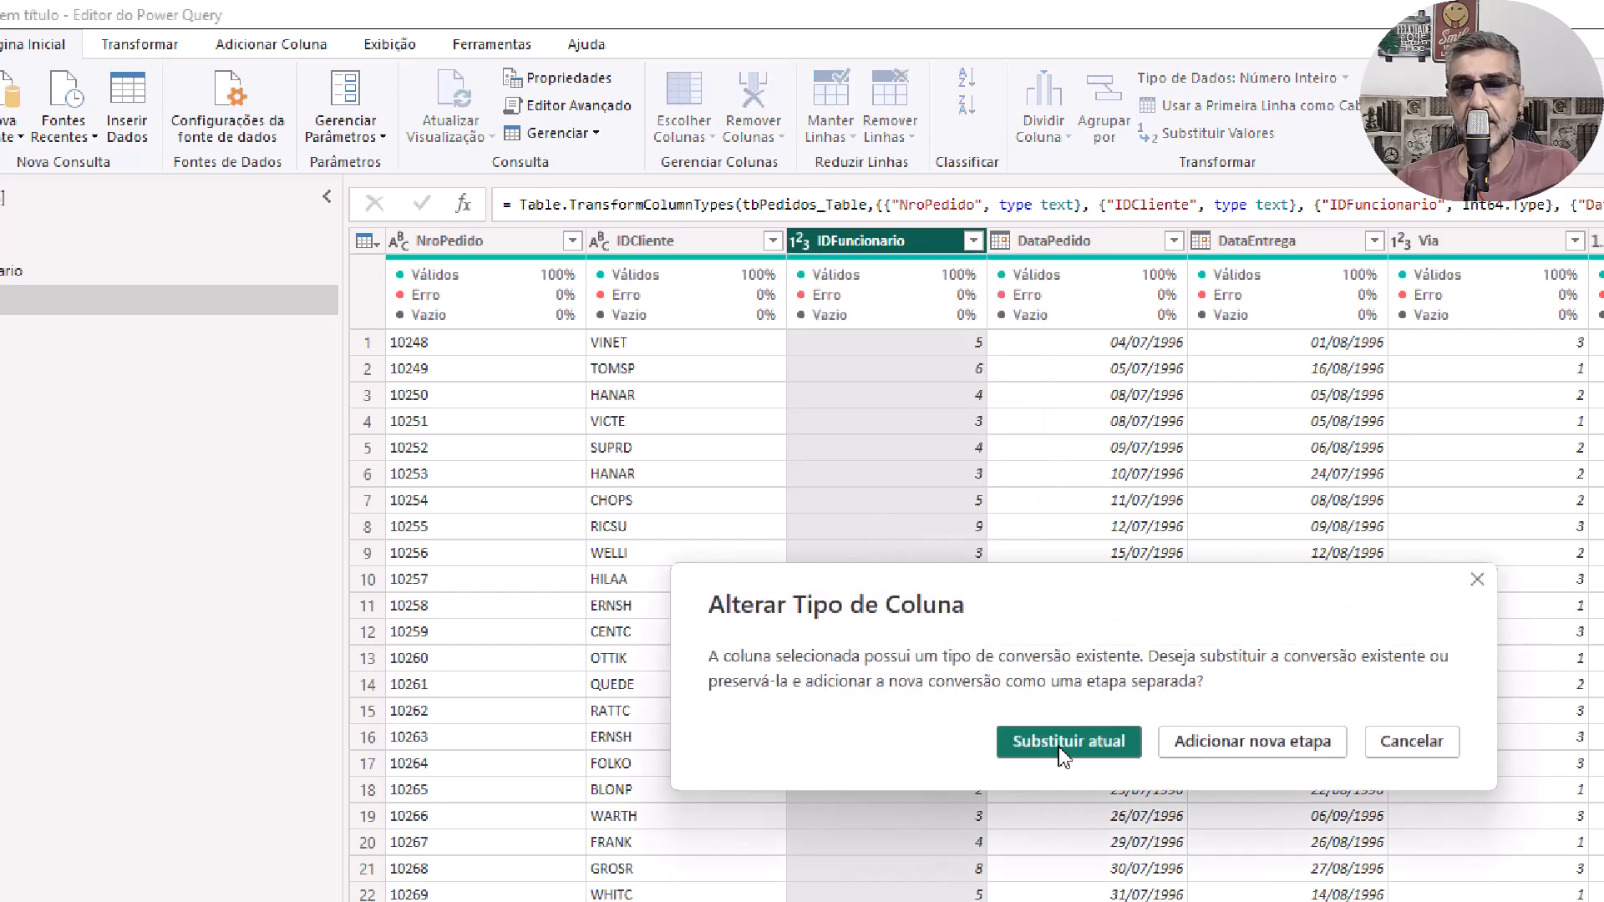
key("Escape")
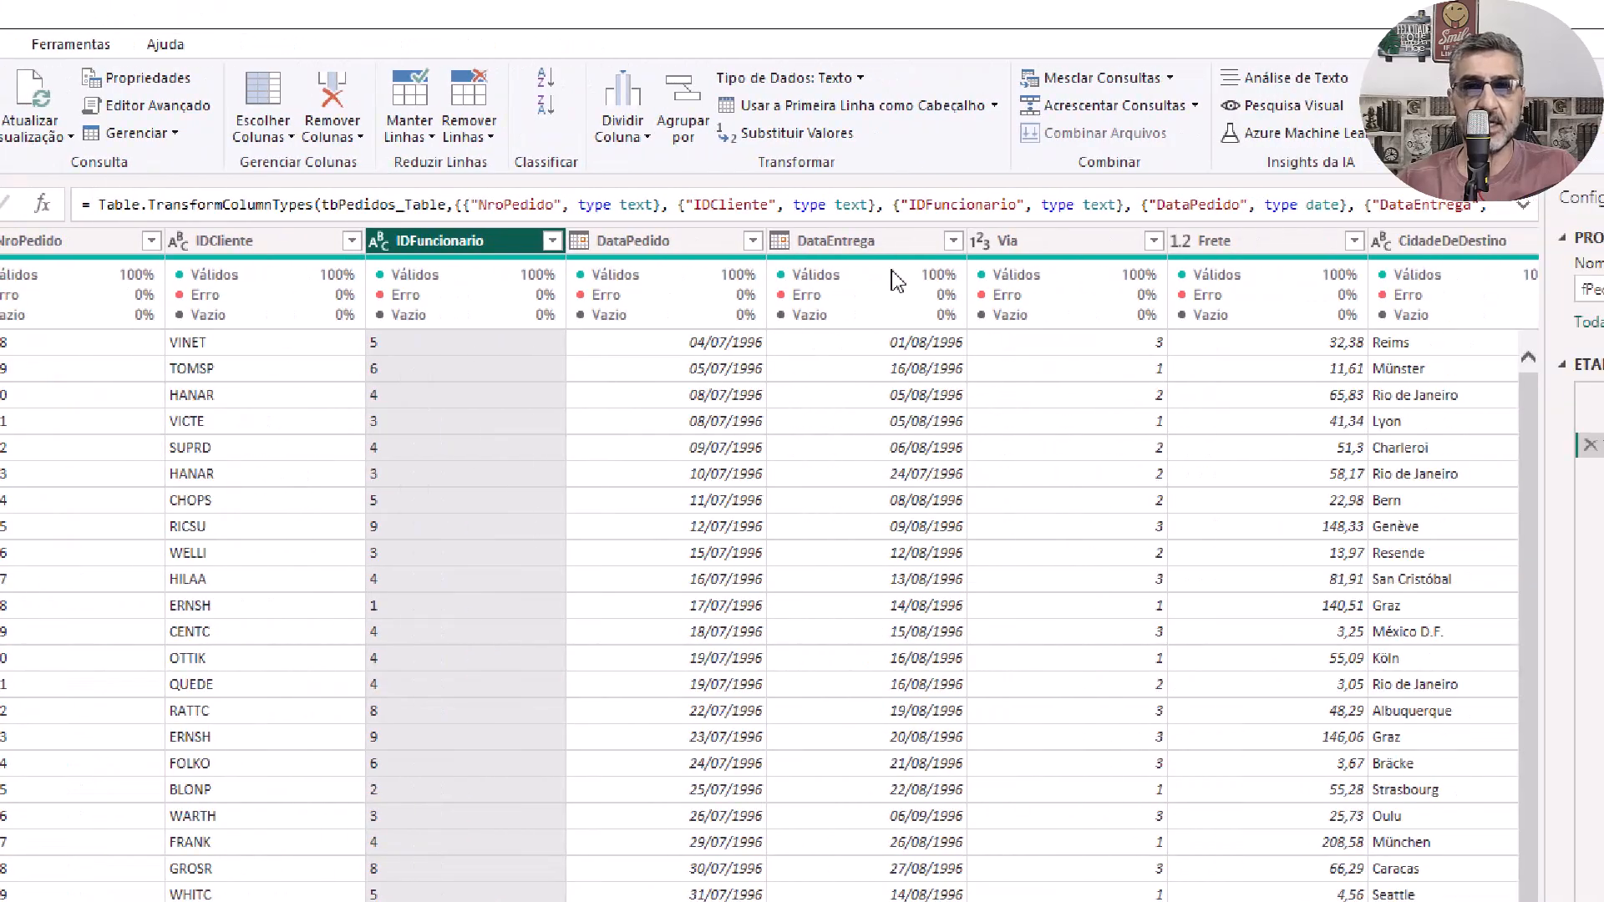
Change the Via column of fPedidos to the Texto data type, replacing the current conversion
mouse_move(1378, 284)
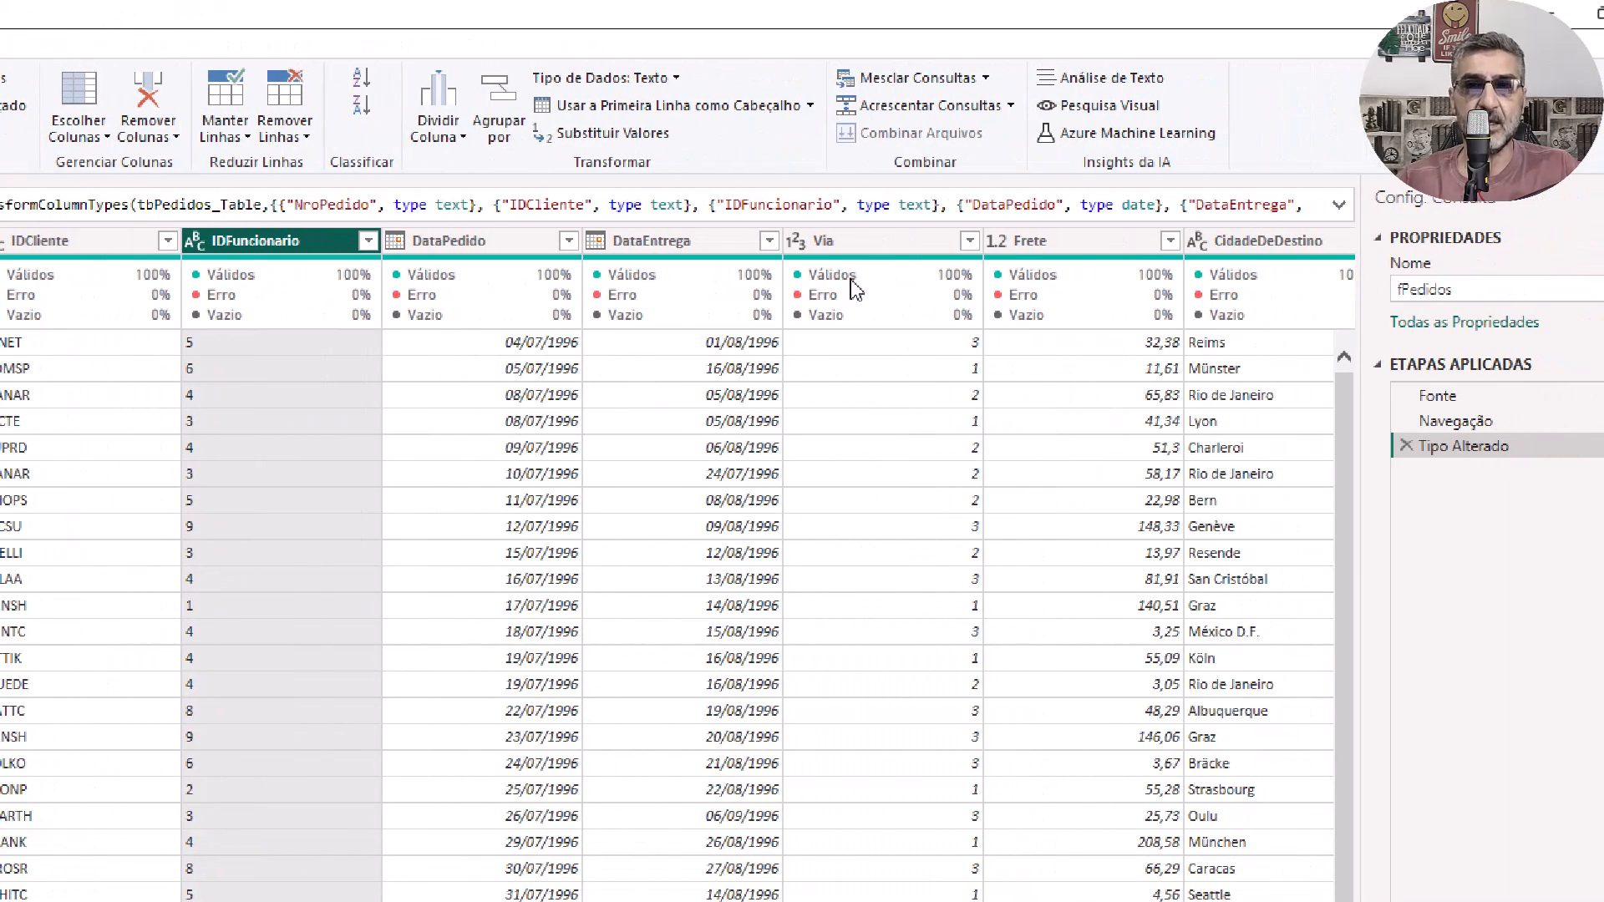
left_click(810, 244)
left_click(795, 240)
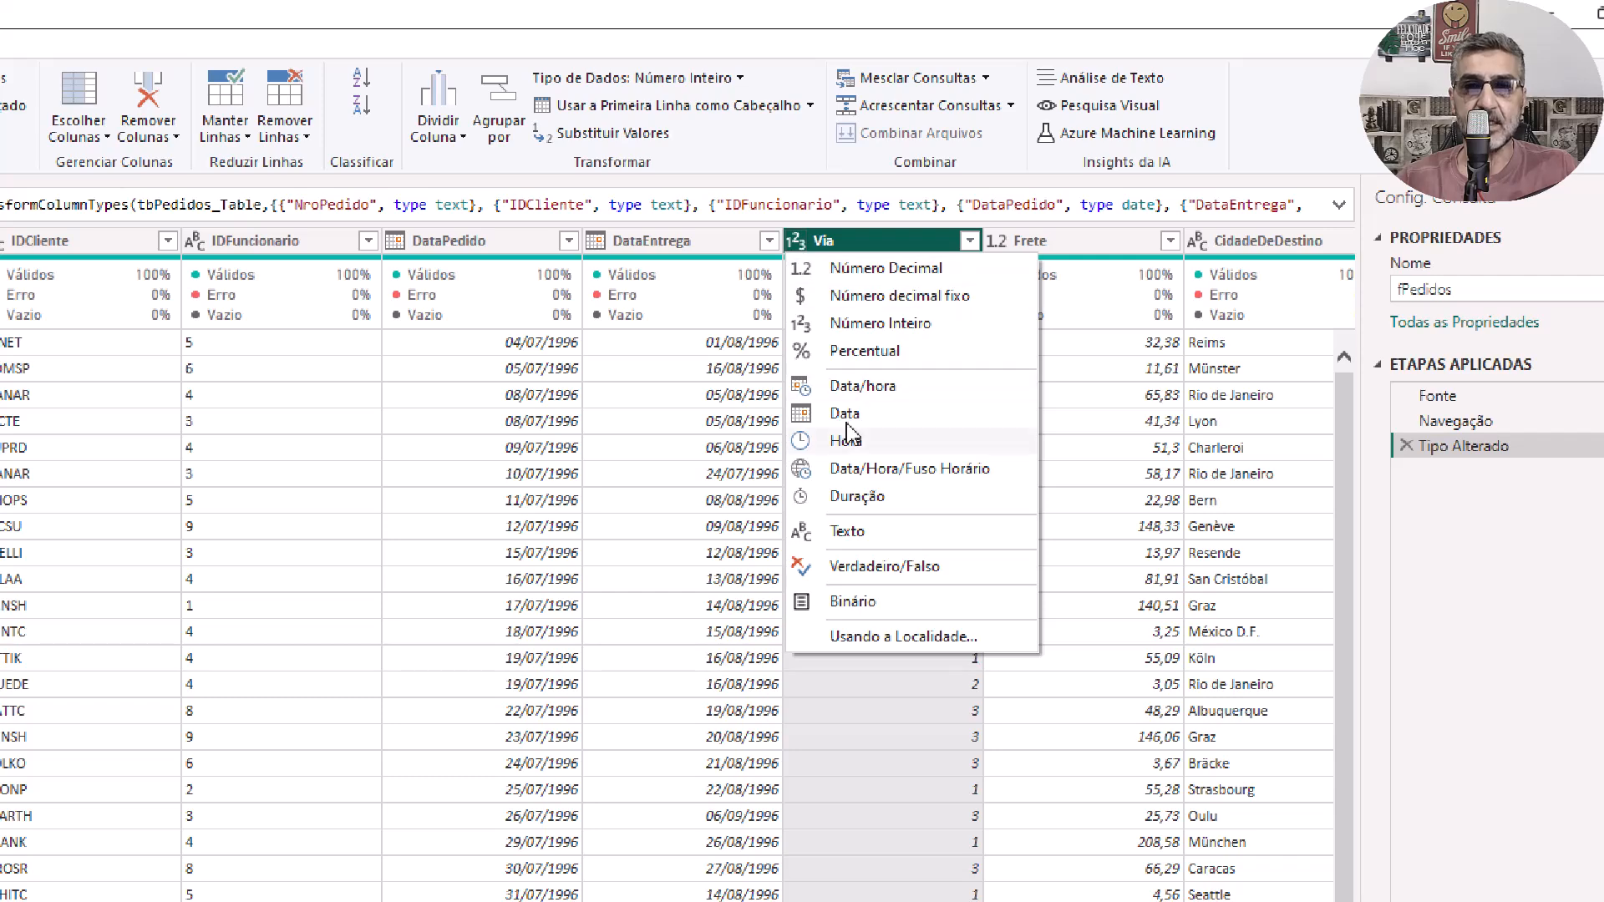
left_click(850, 527)
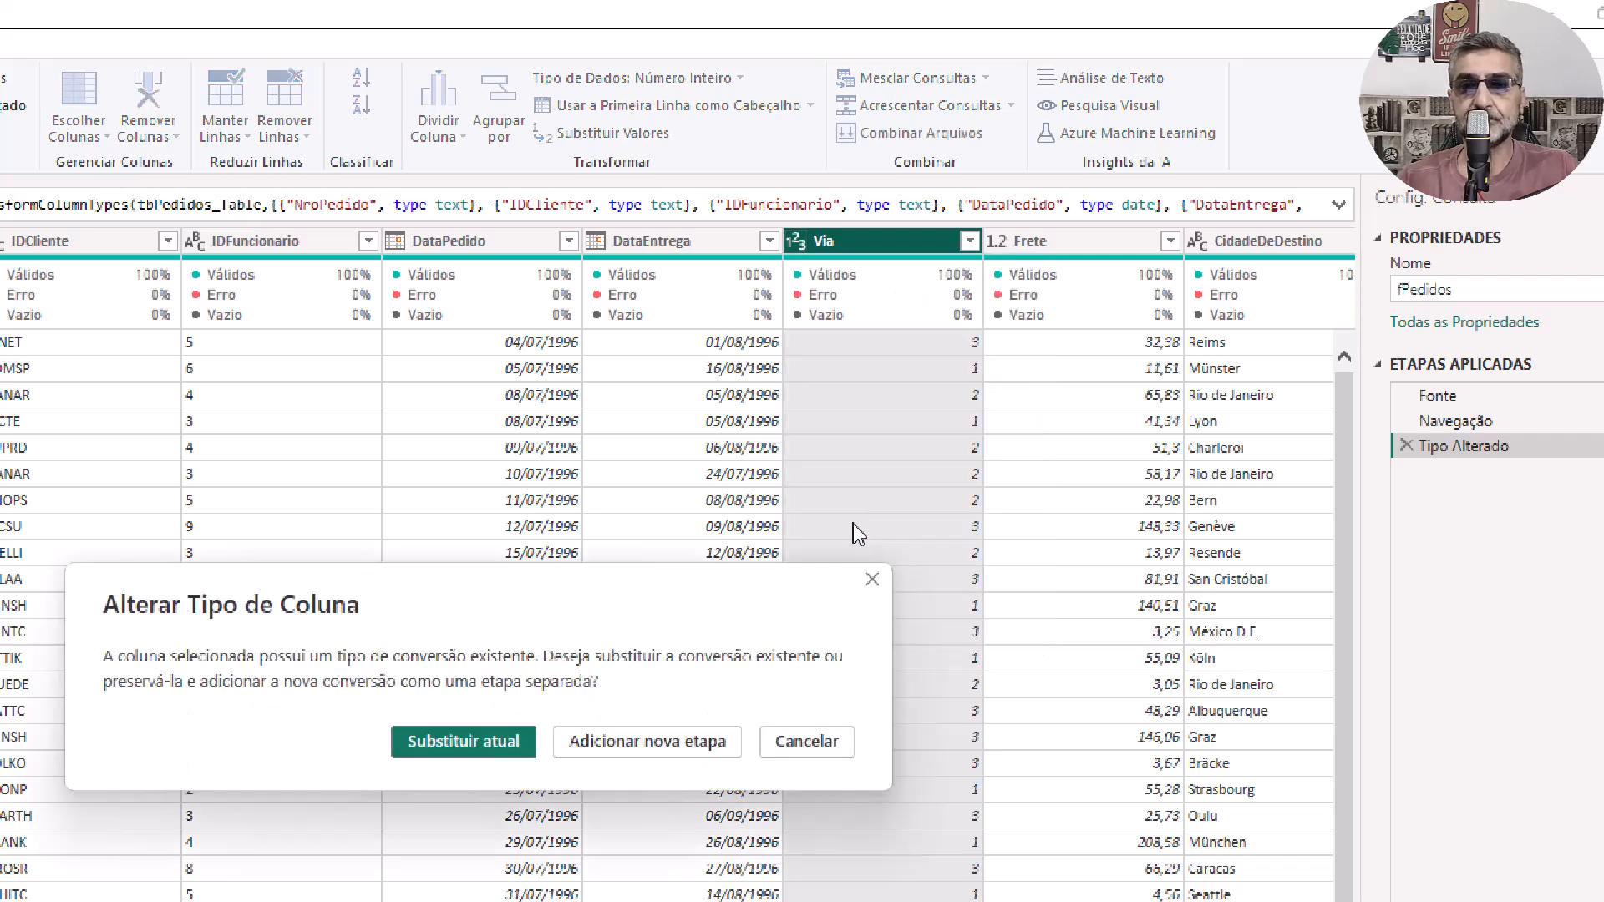
left_click(454, 742)
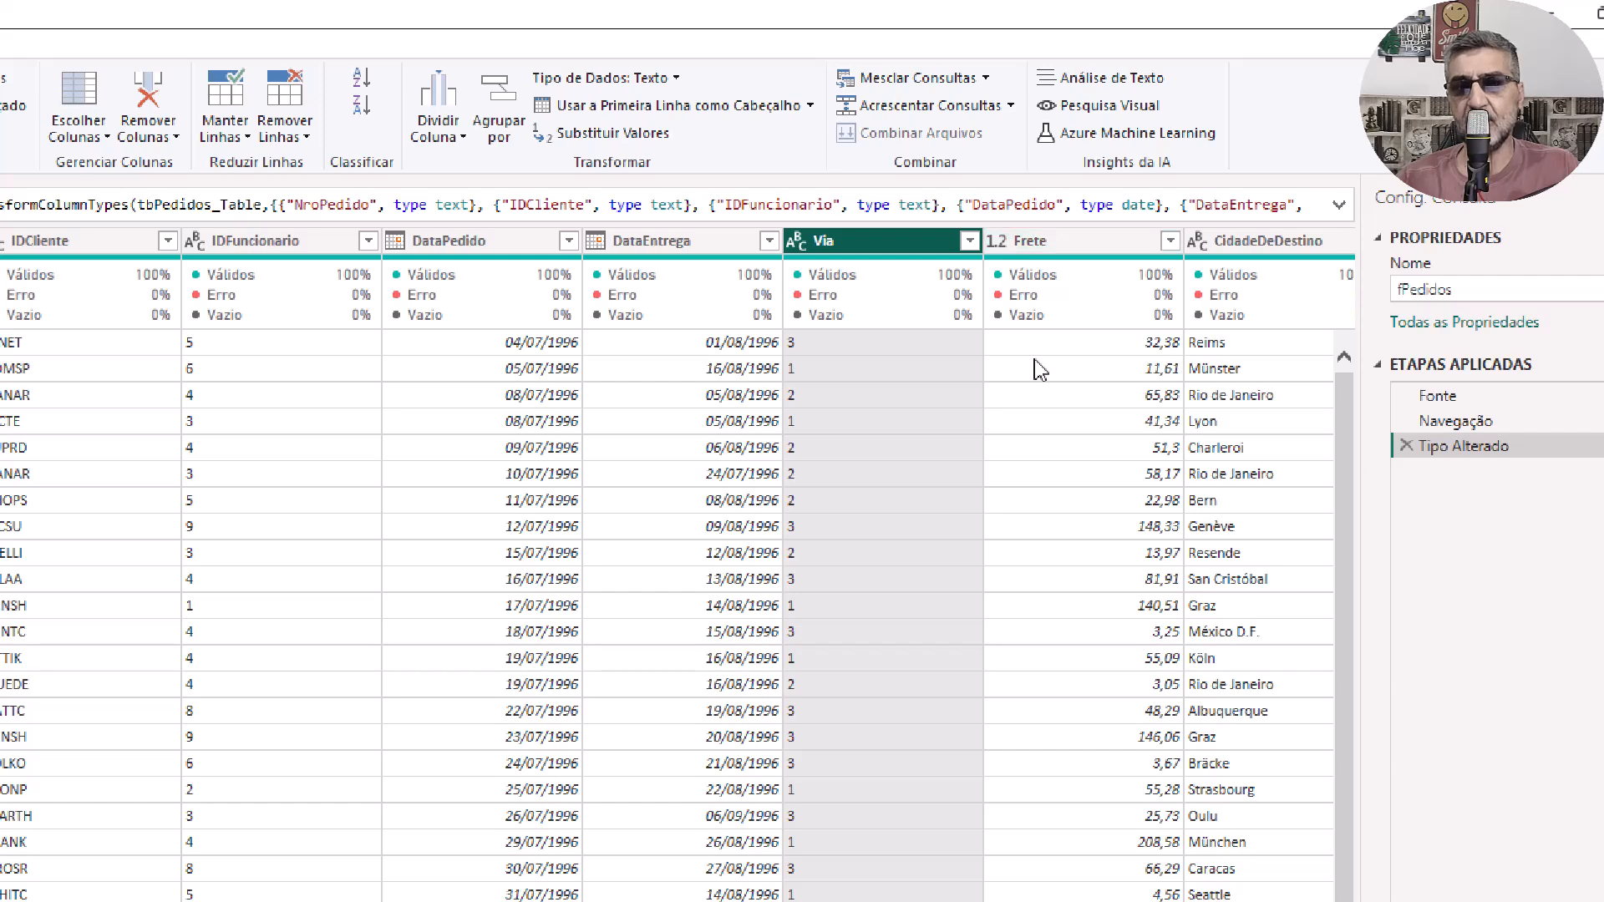
Change the Frete column of fPedidos to the Número decimal fixo data type, replacing the current conversion
left_click(997, 241)
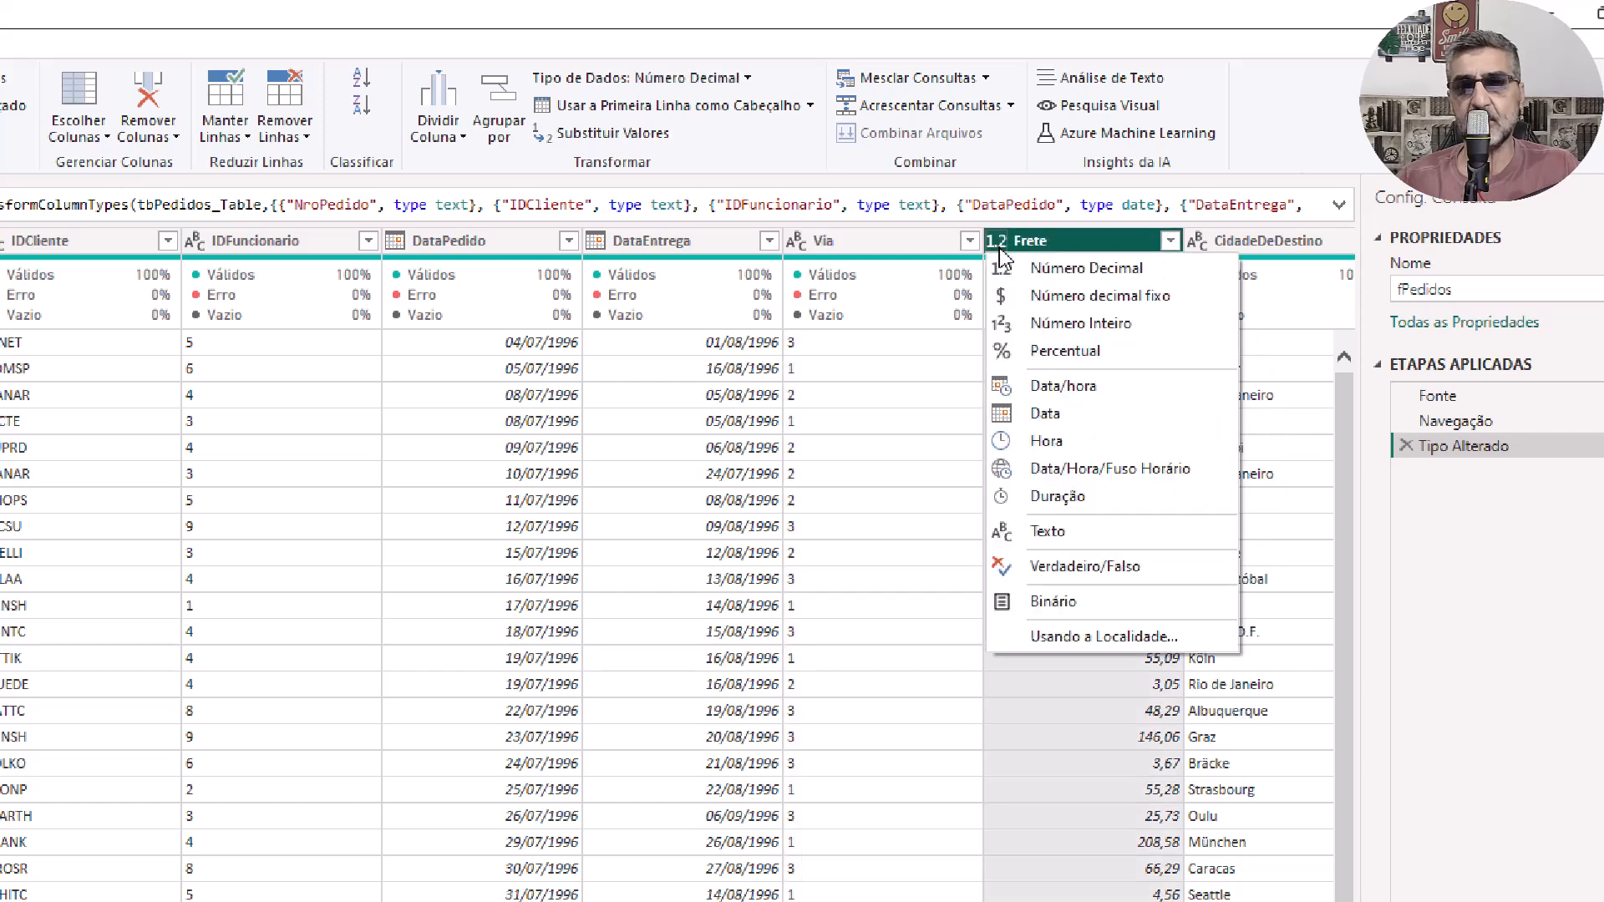
left_click(1006, 303)
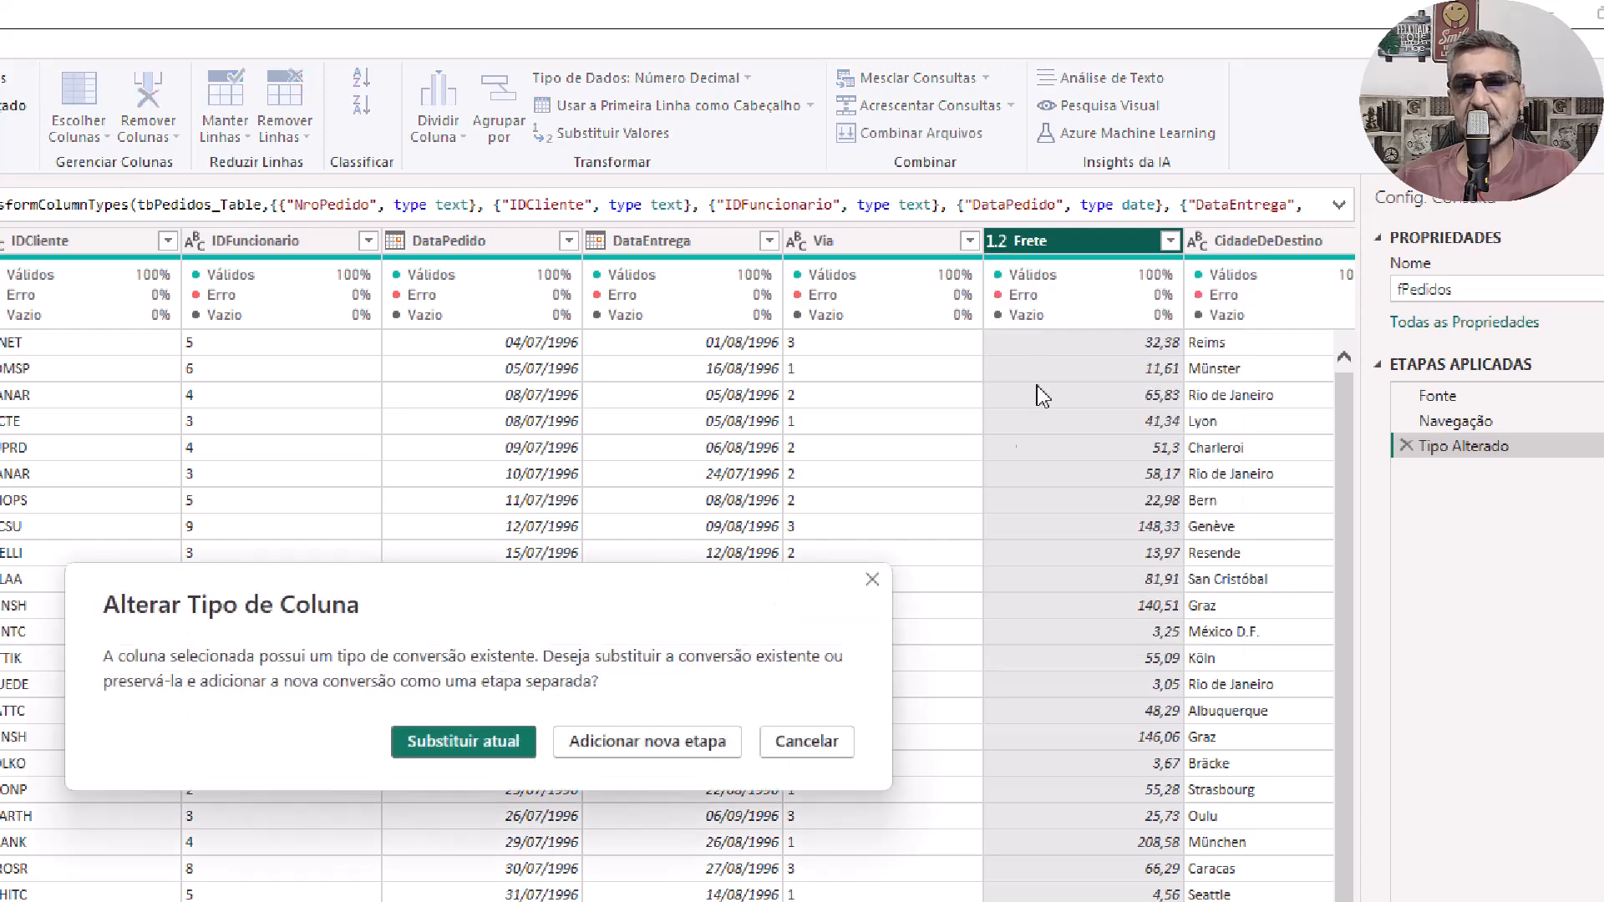
left_click(443, 743)
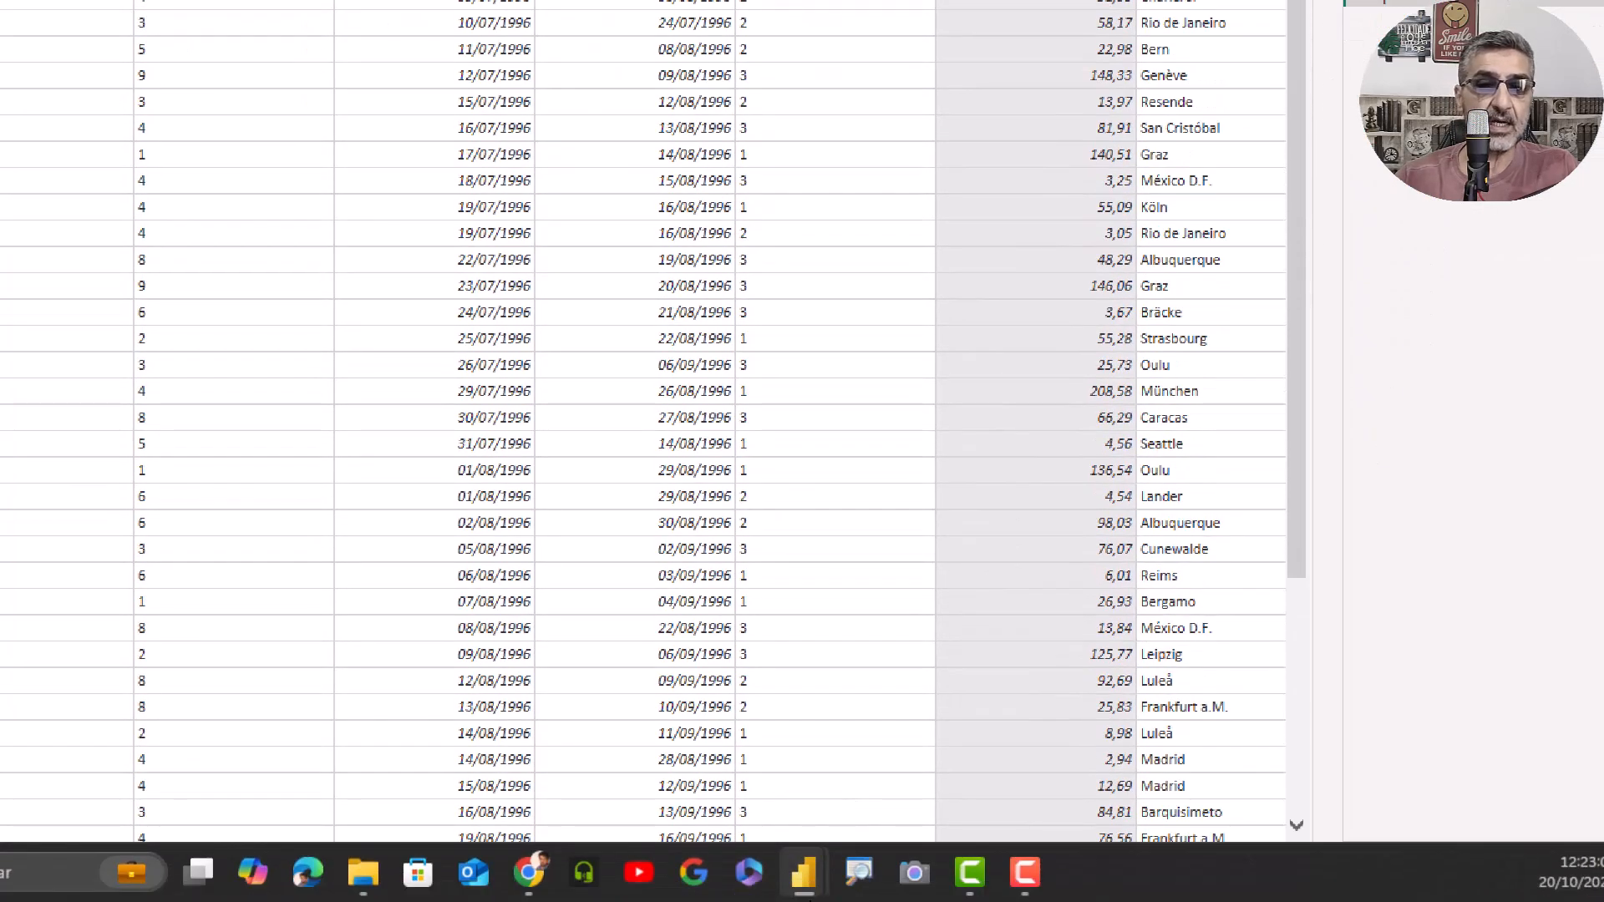
left_click_drag(798, 869, 1254, 863)
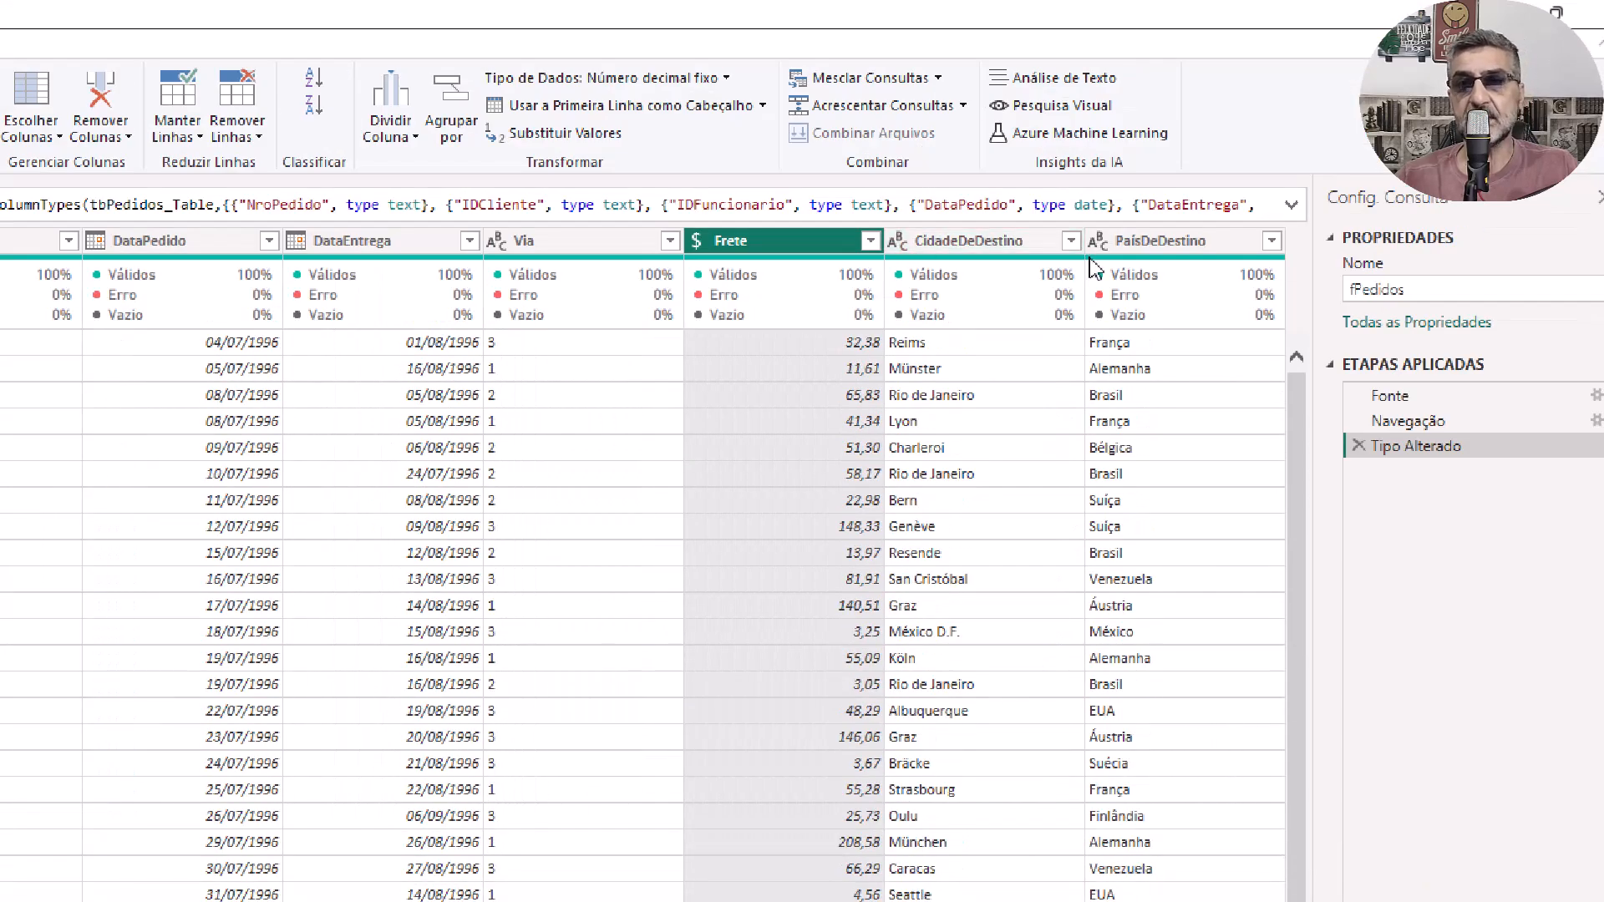
Create a blank query (Consulta Nula) and name it dCalendario
mouse_move(1095, 268)
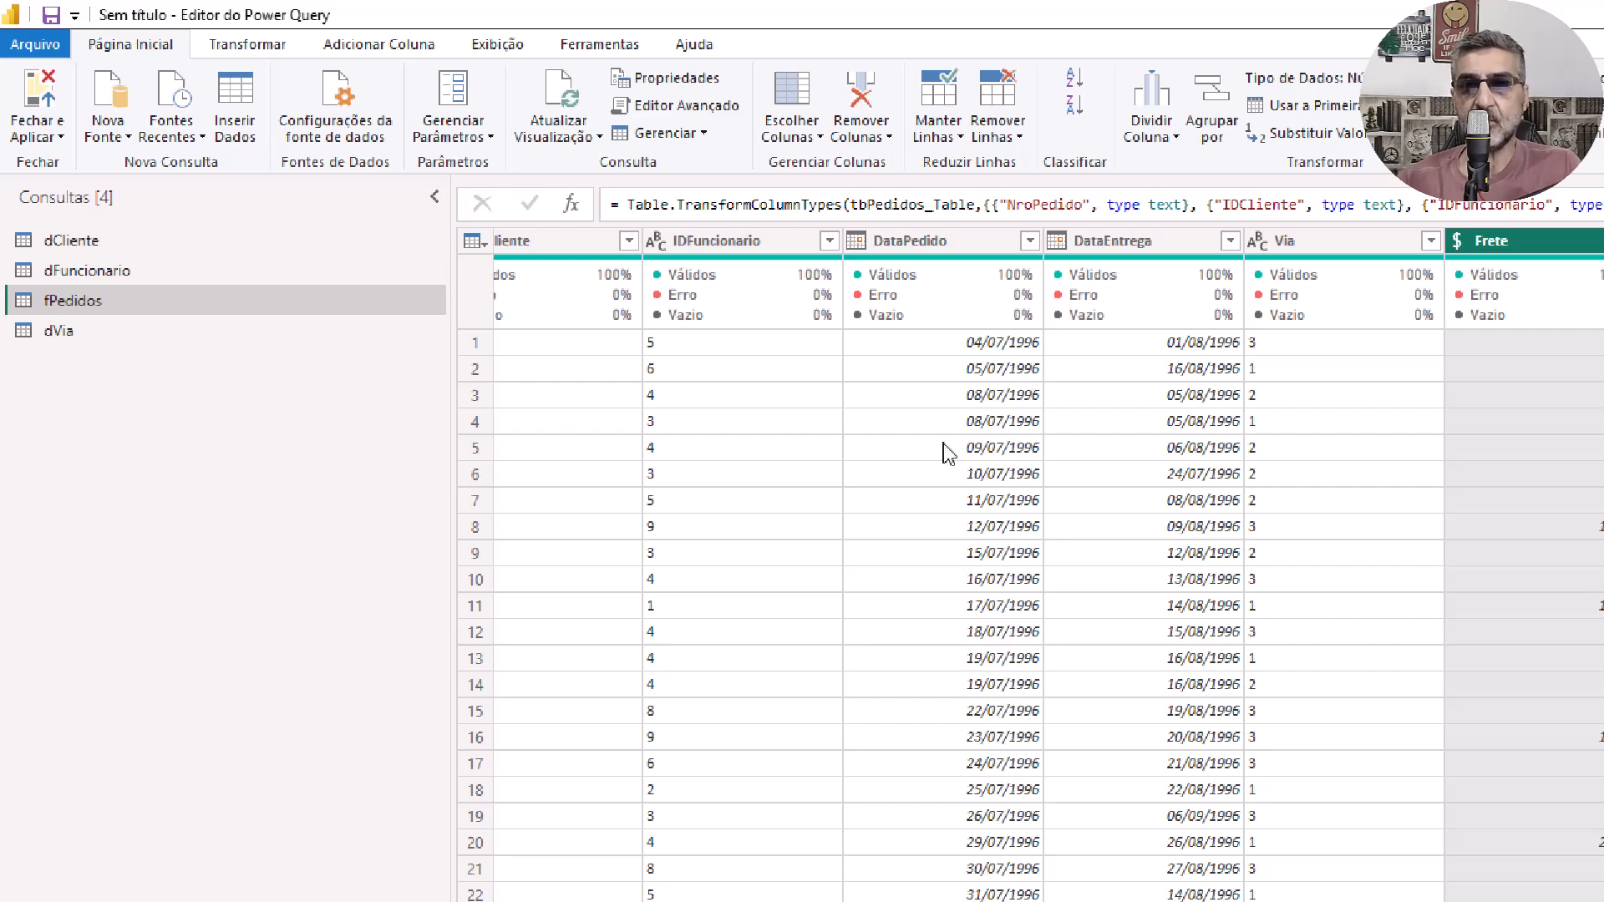
mouse_move(953, 309)
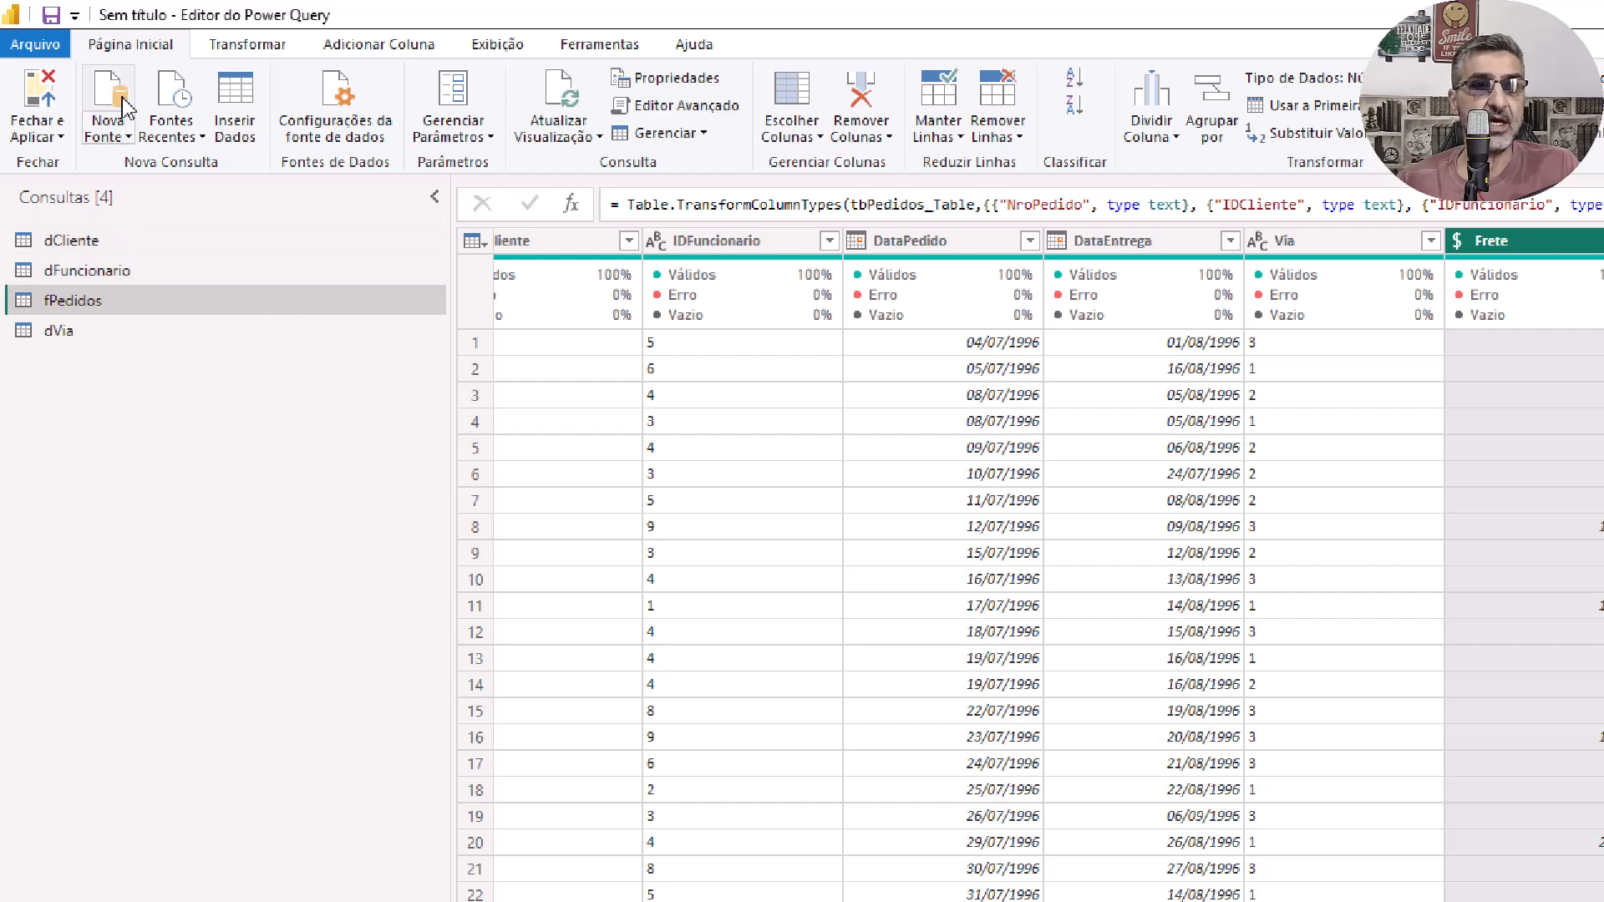
left_click(117, 136)
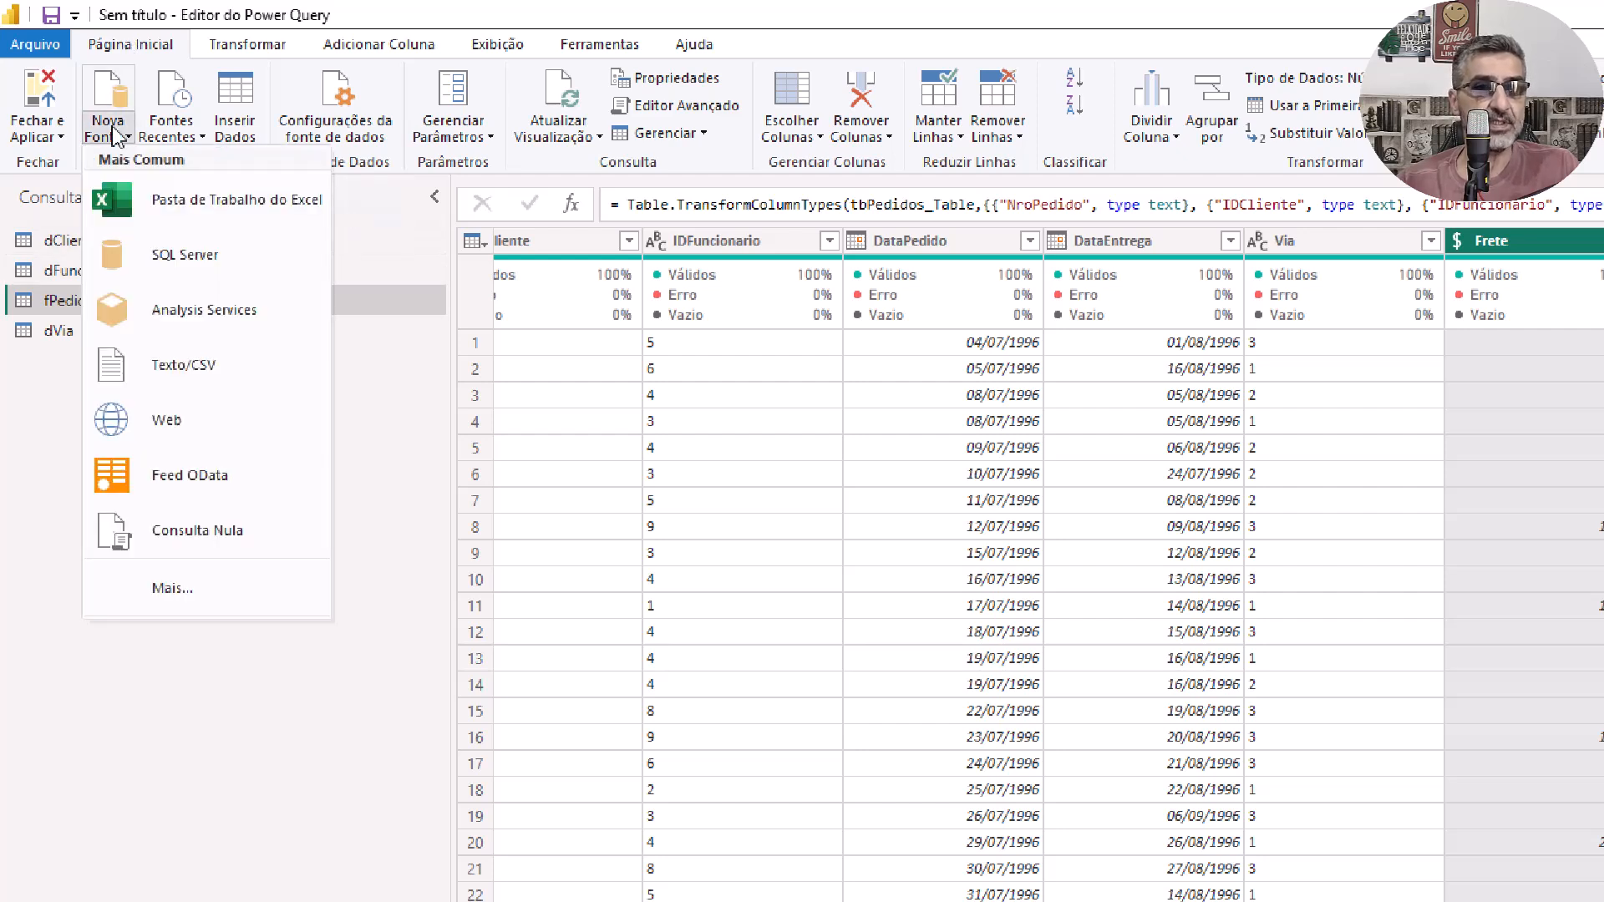
left_click(260, 545)
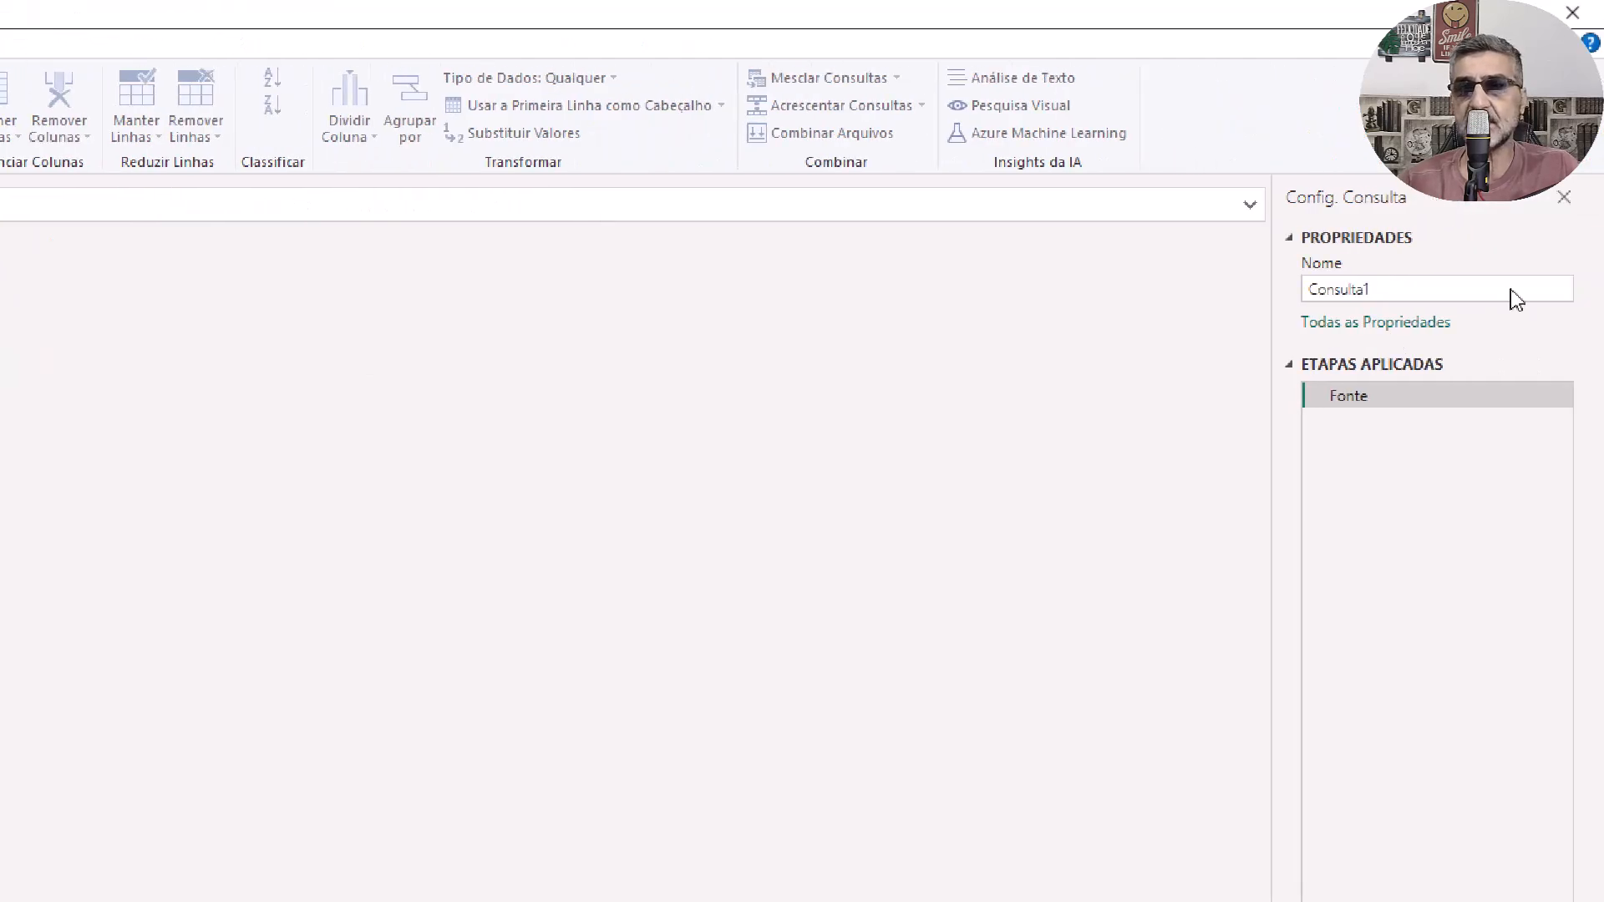
left_click(1487, 289)
double_click(1424, 289)
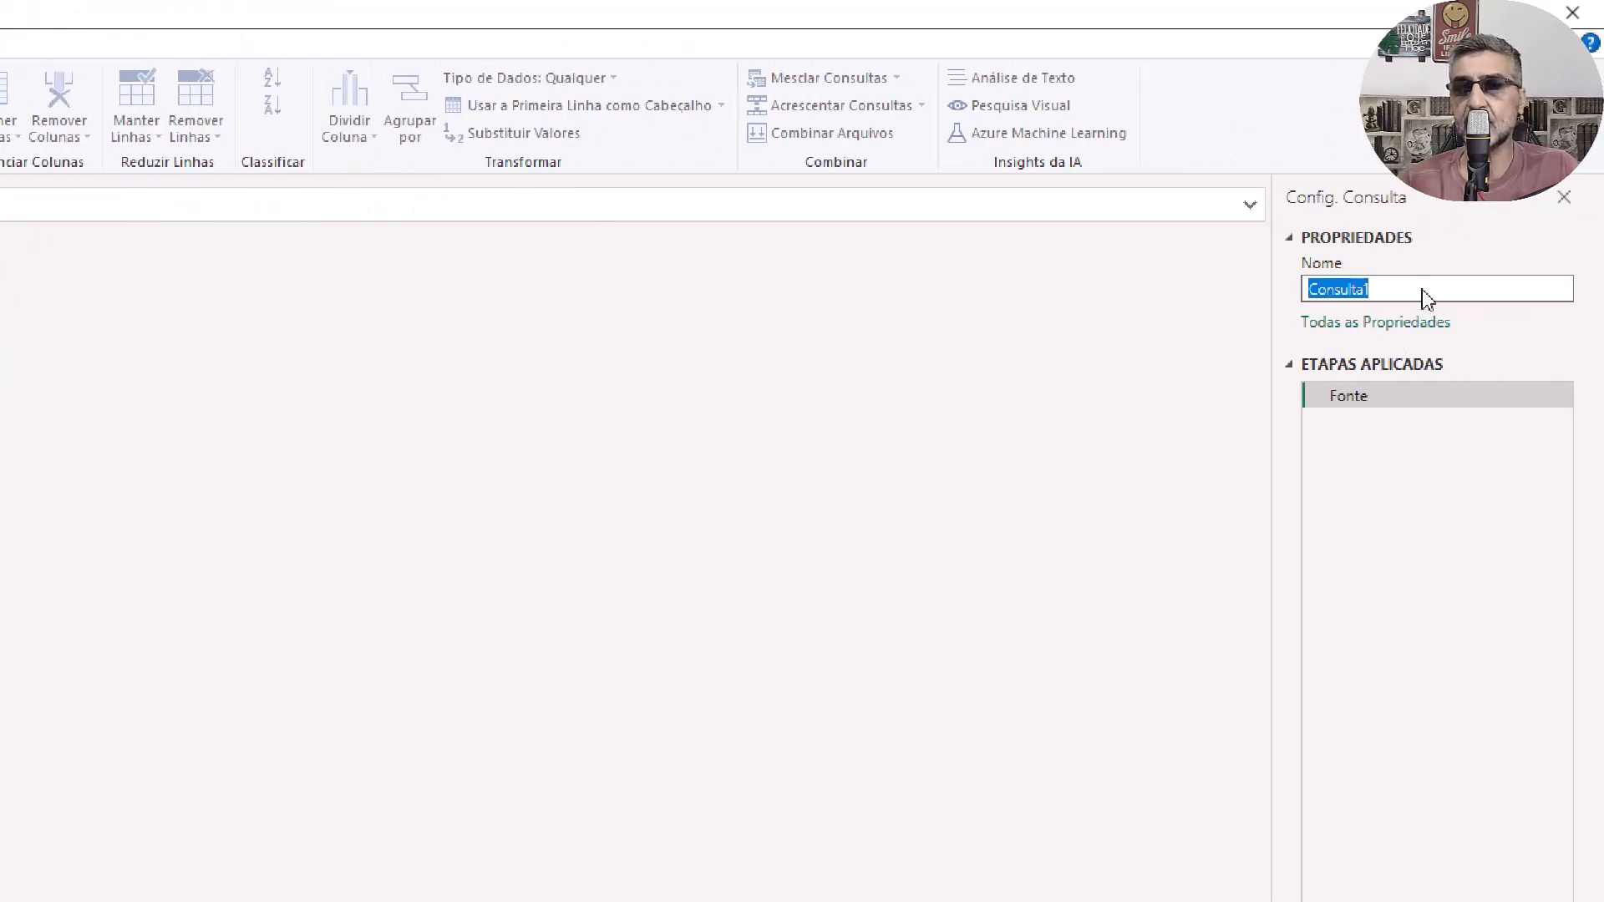
type("dCalendario")
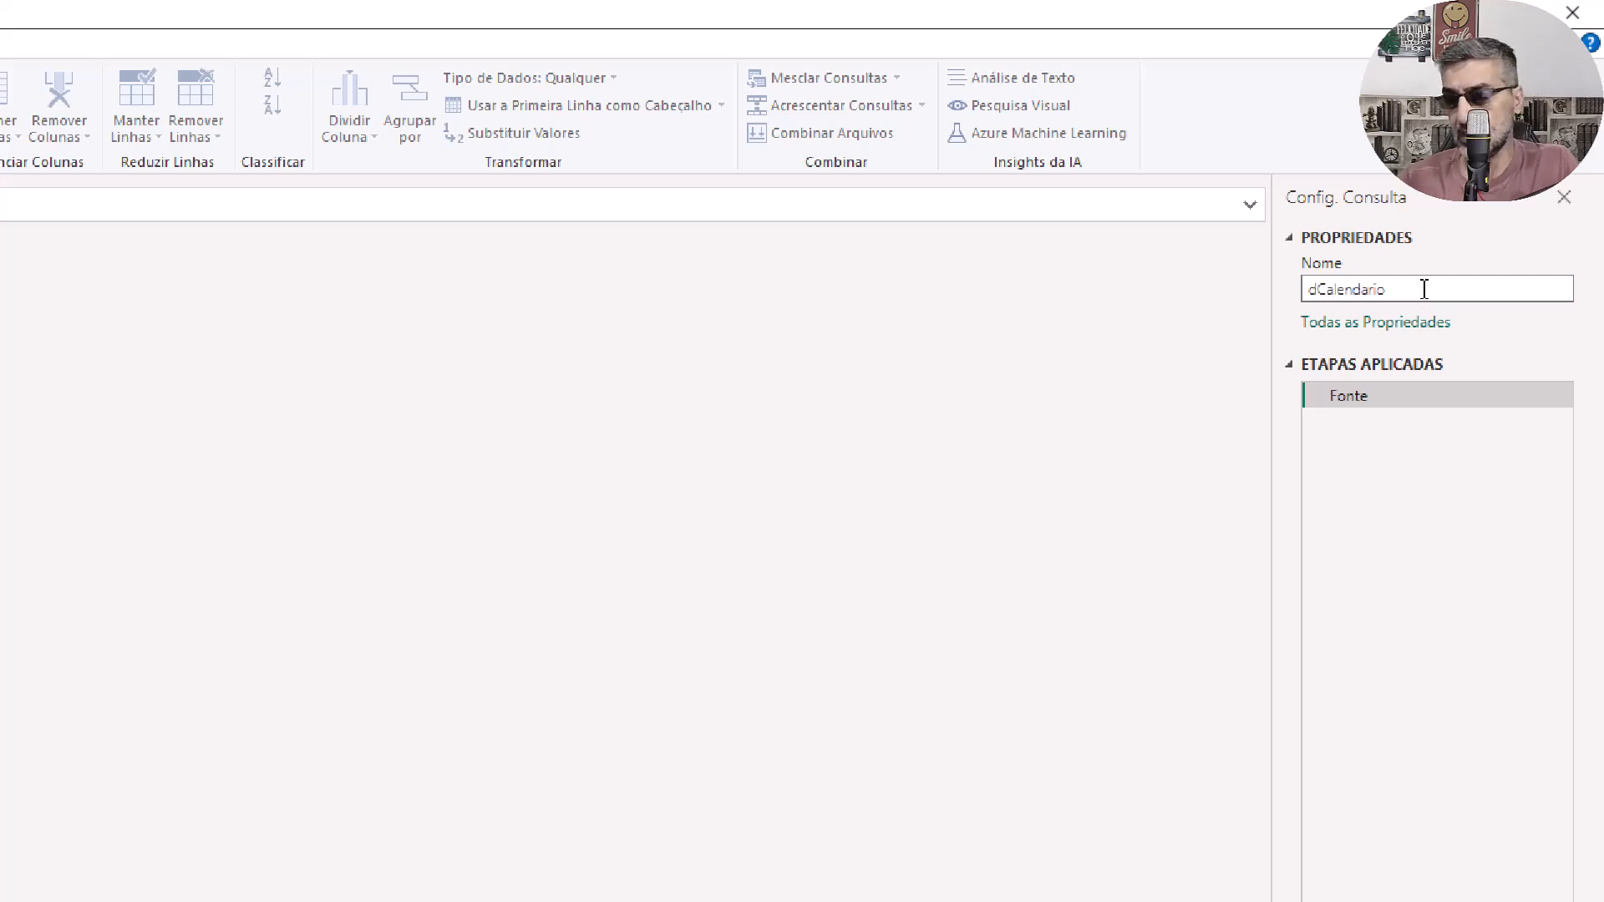
key("Return")
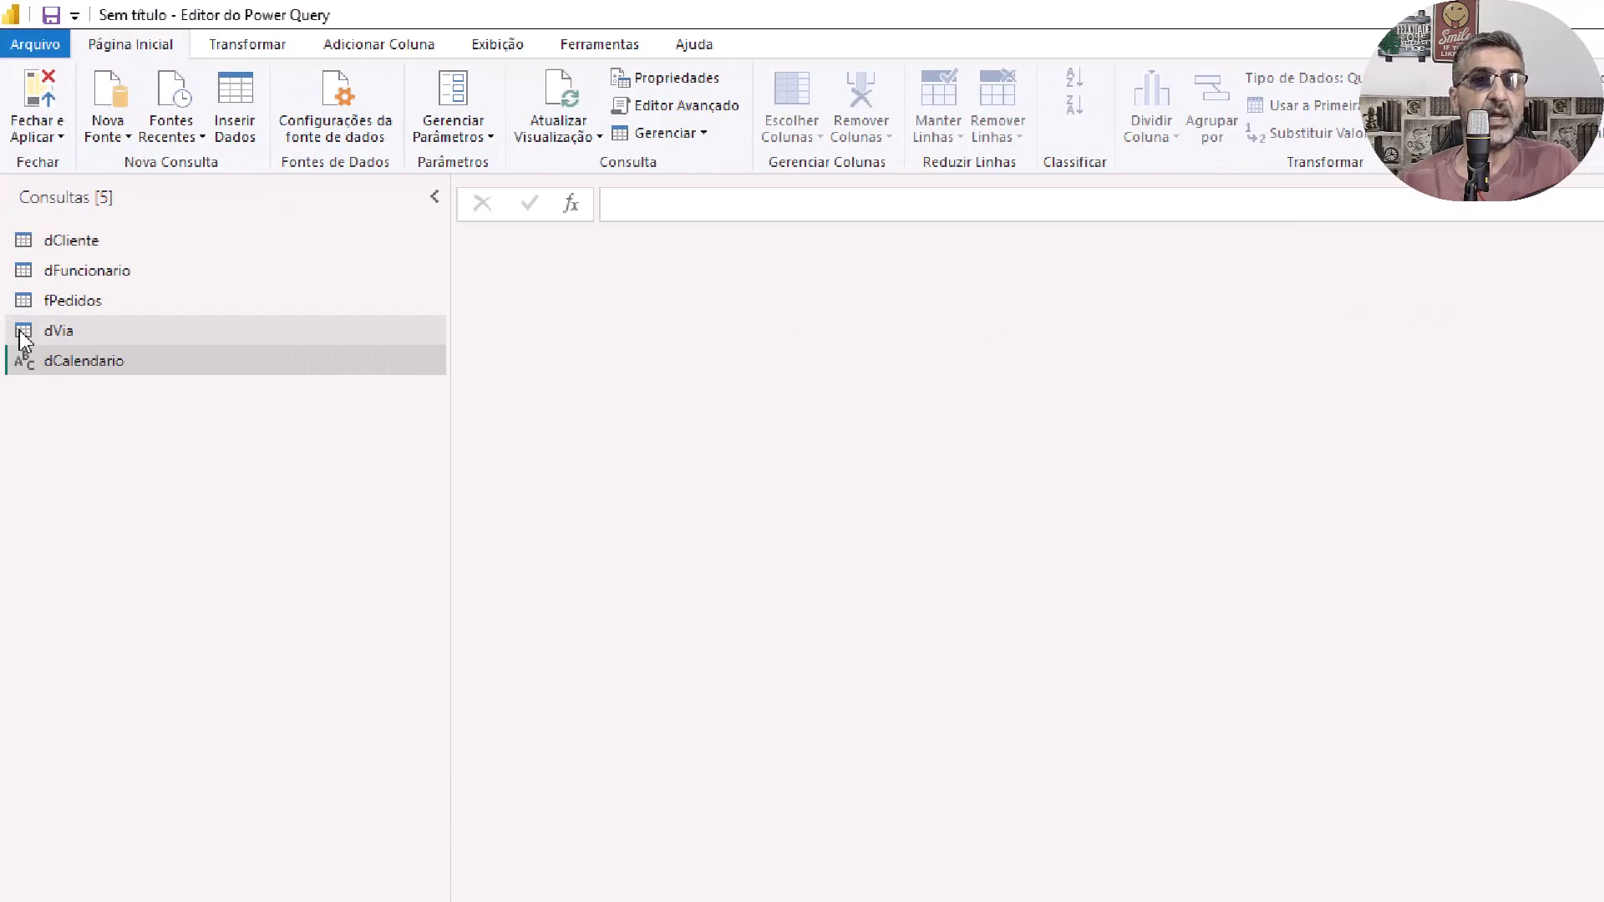
Begin the dCalendario query's formula with List.Min over the order dates: =List.Min(fPedidos[DataPedido])
left_click(618, 216)
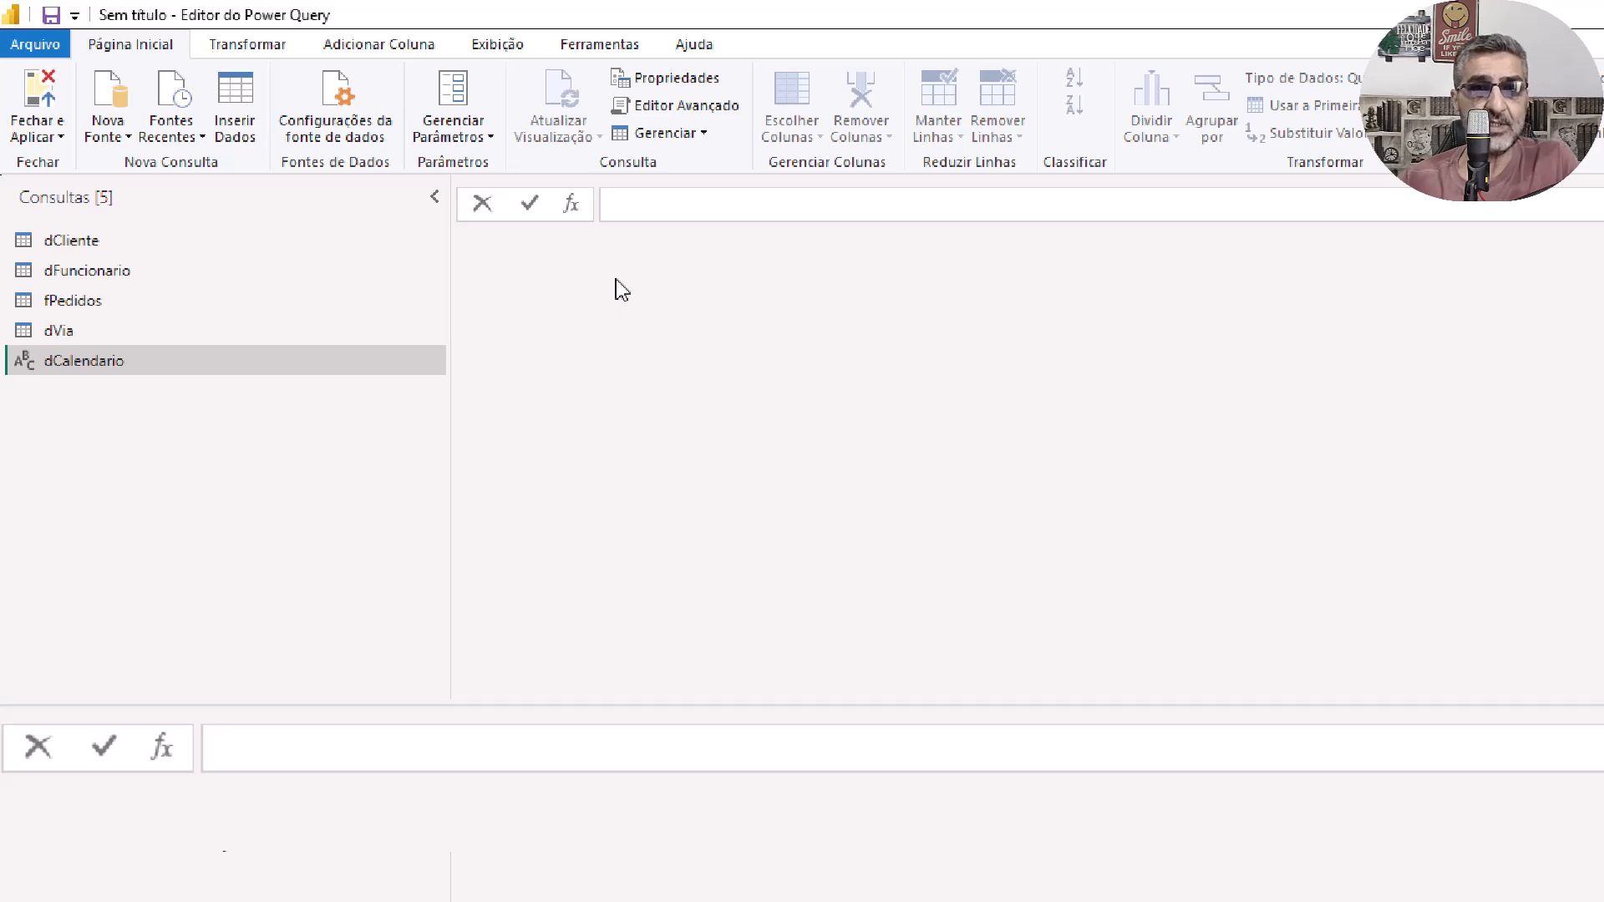
type("=")
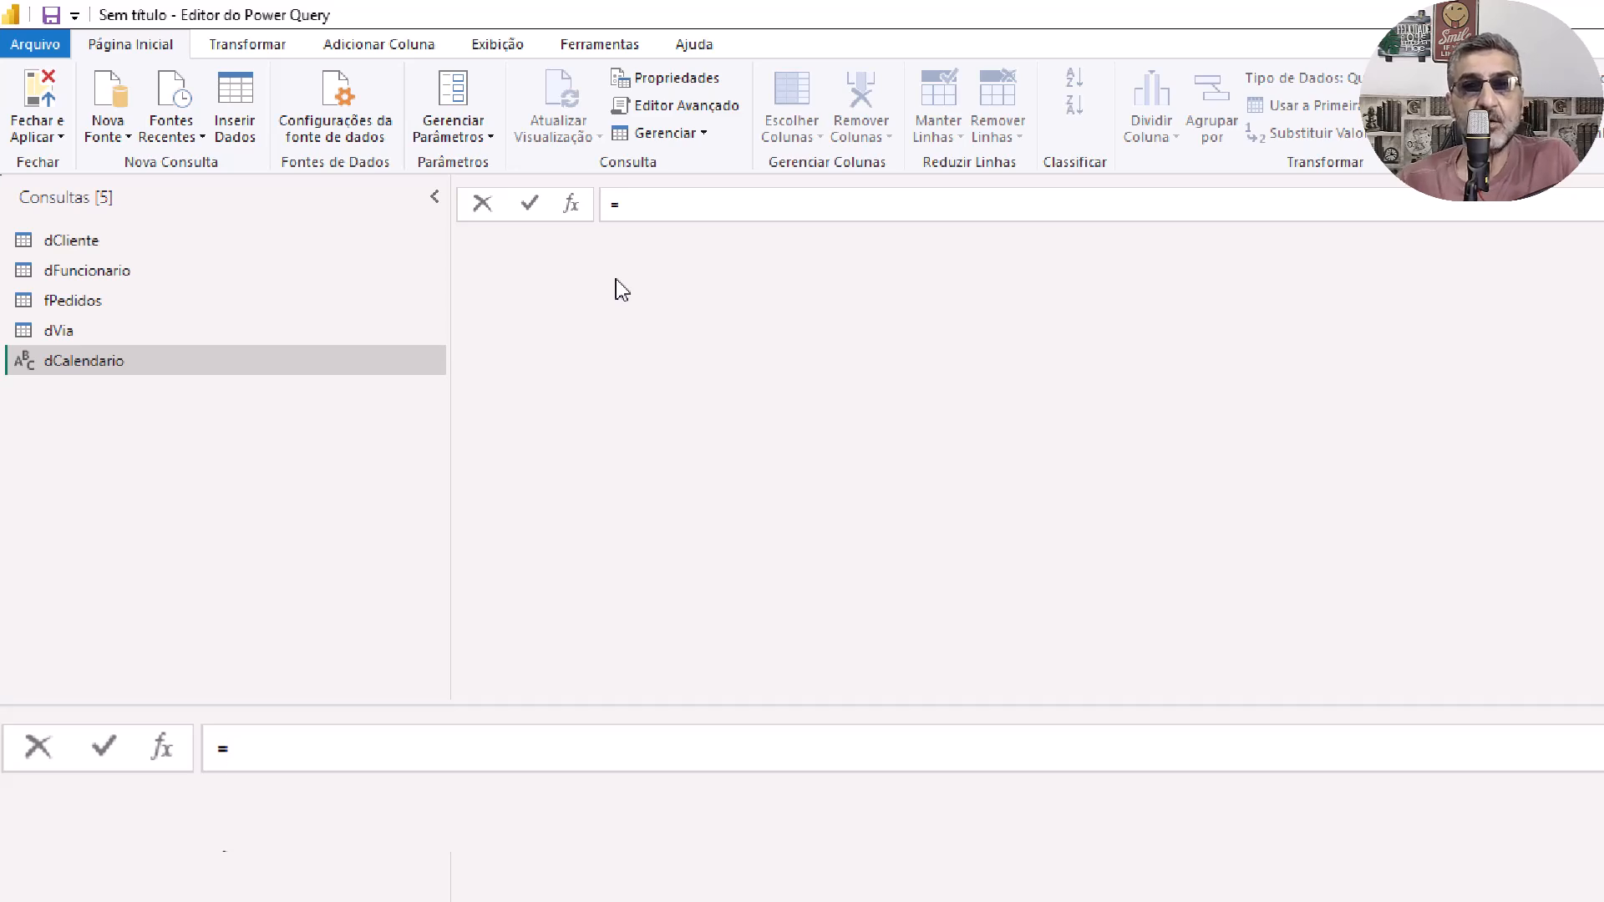
type("Lis")
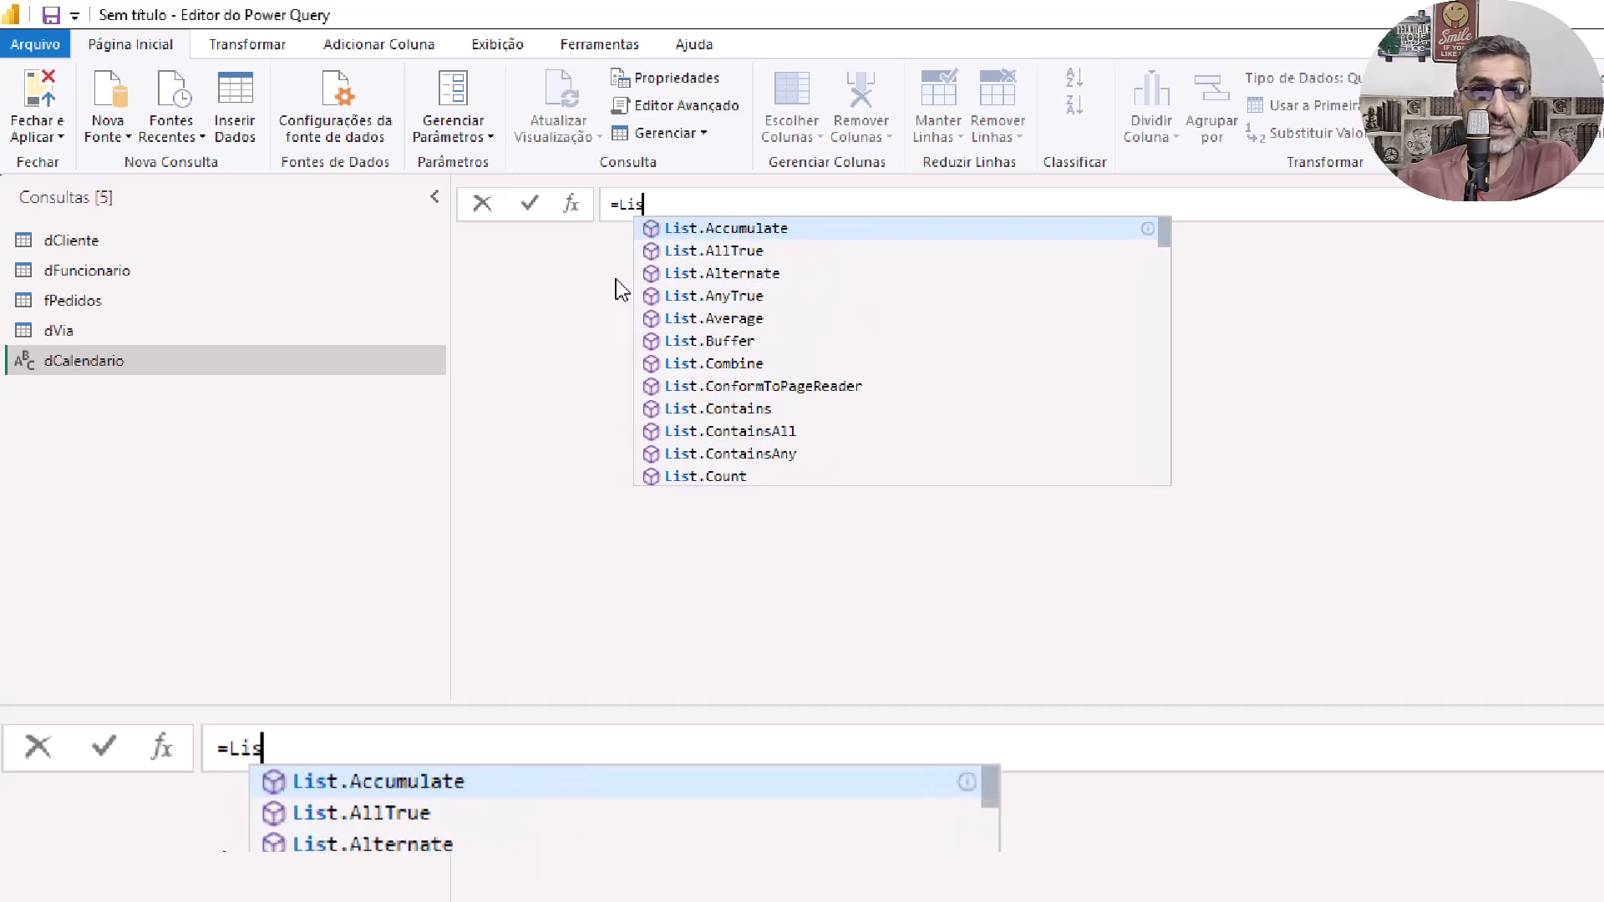
type("t.")
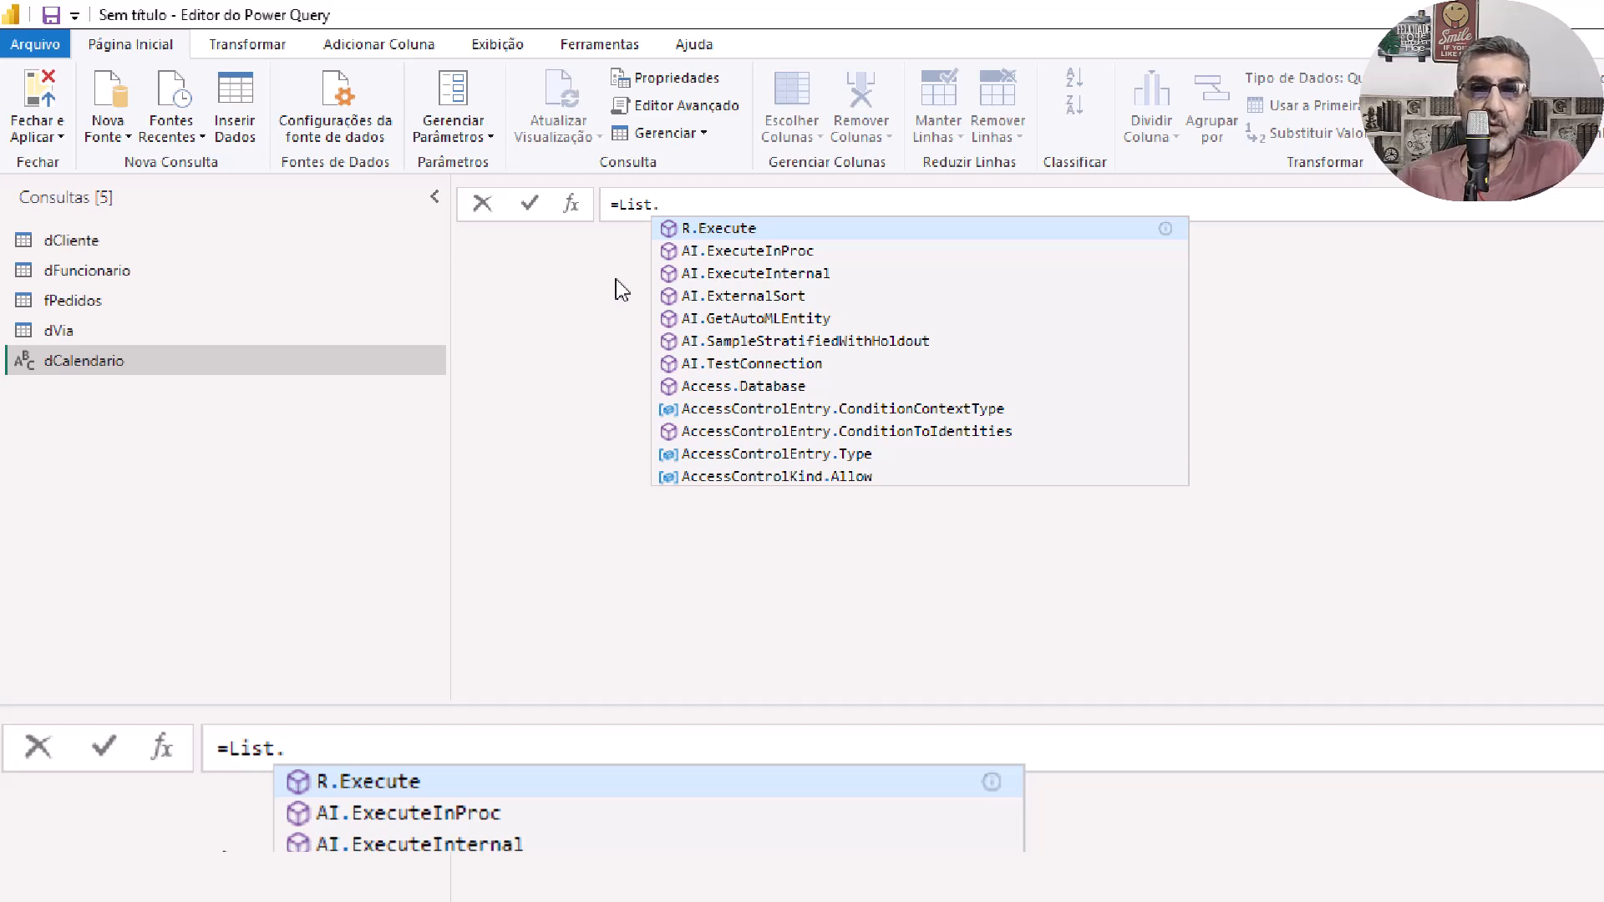
type("Mi")
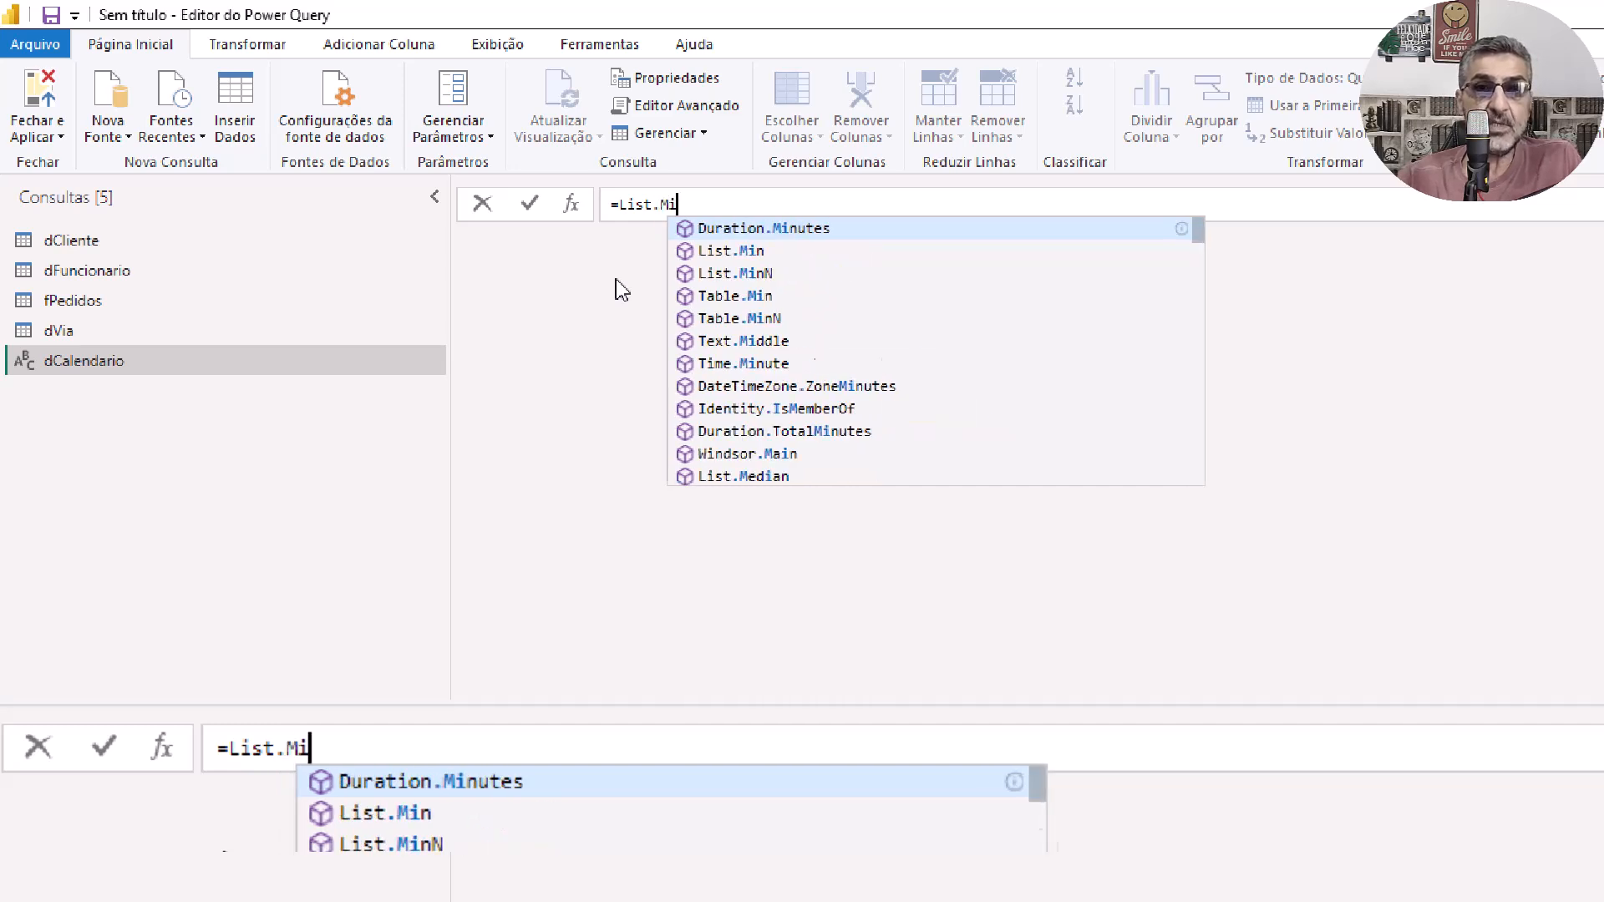
type("n(")
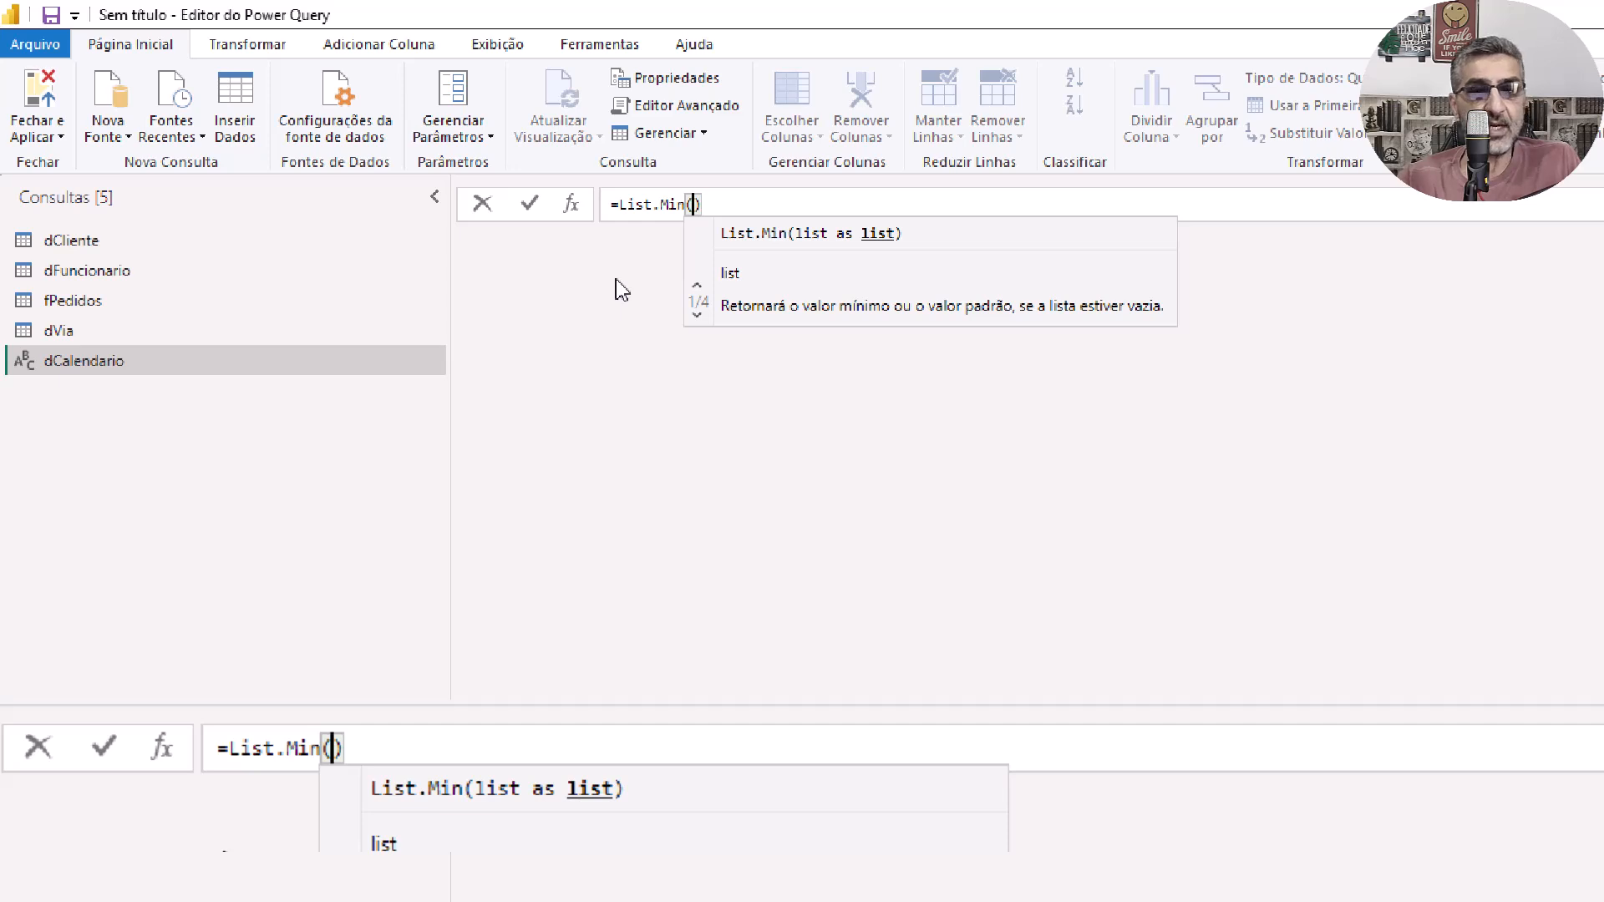
type("fe")
key("BackSpace")
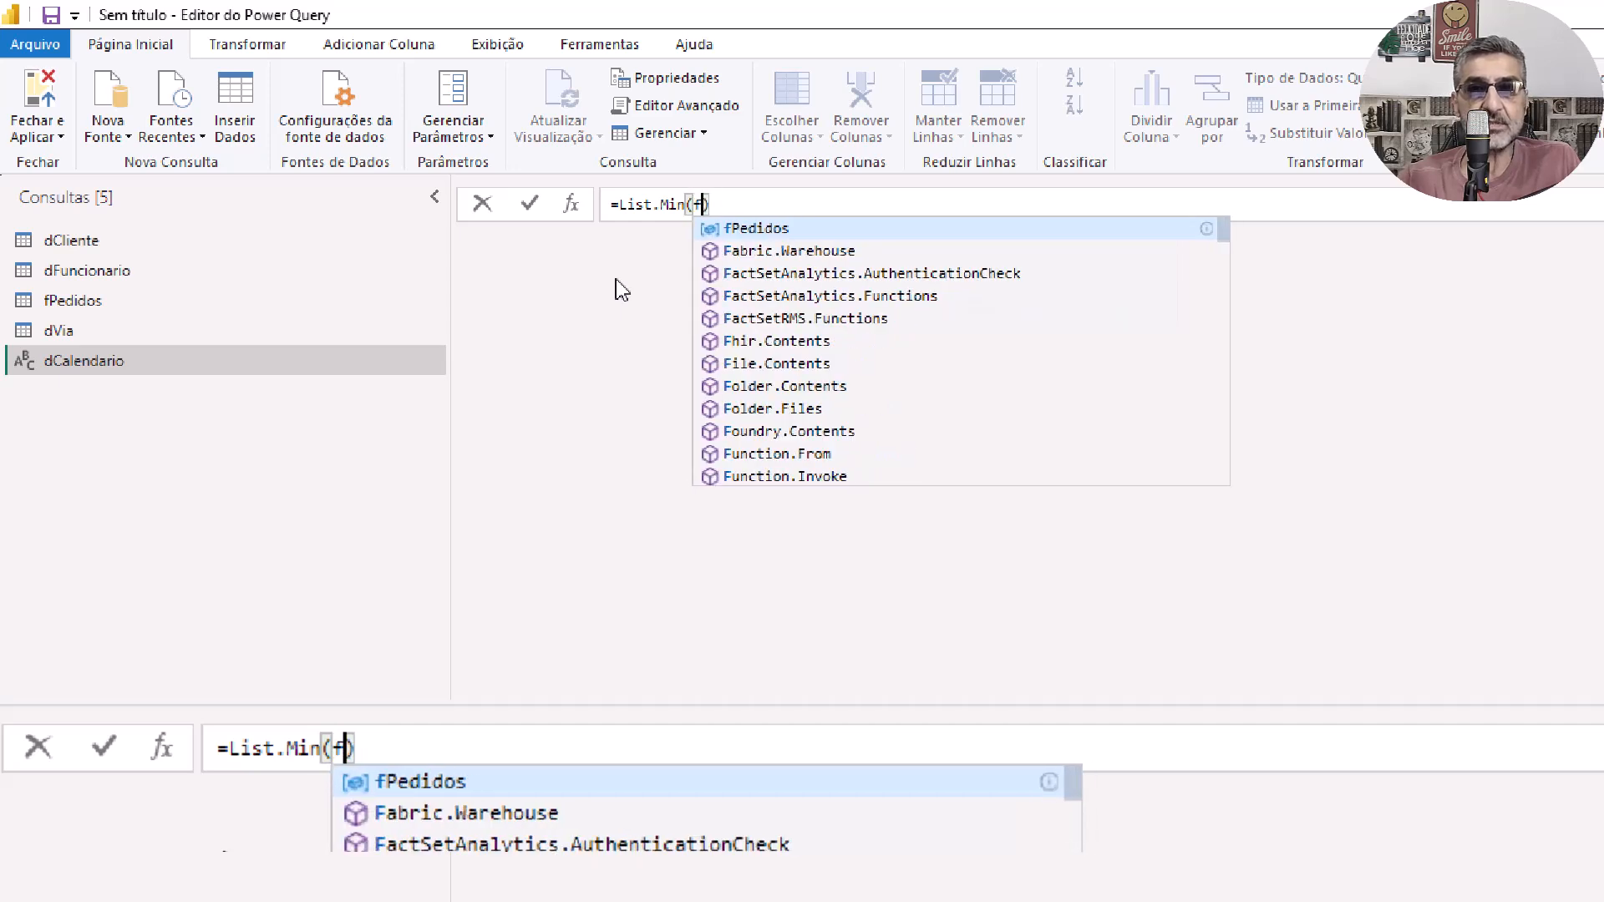
key("Tab")
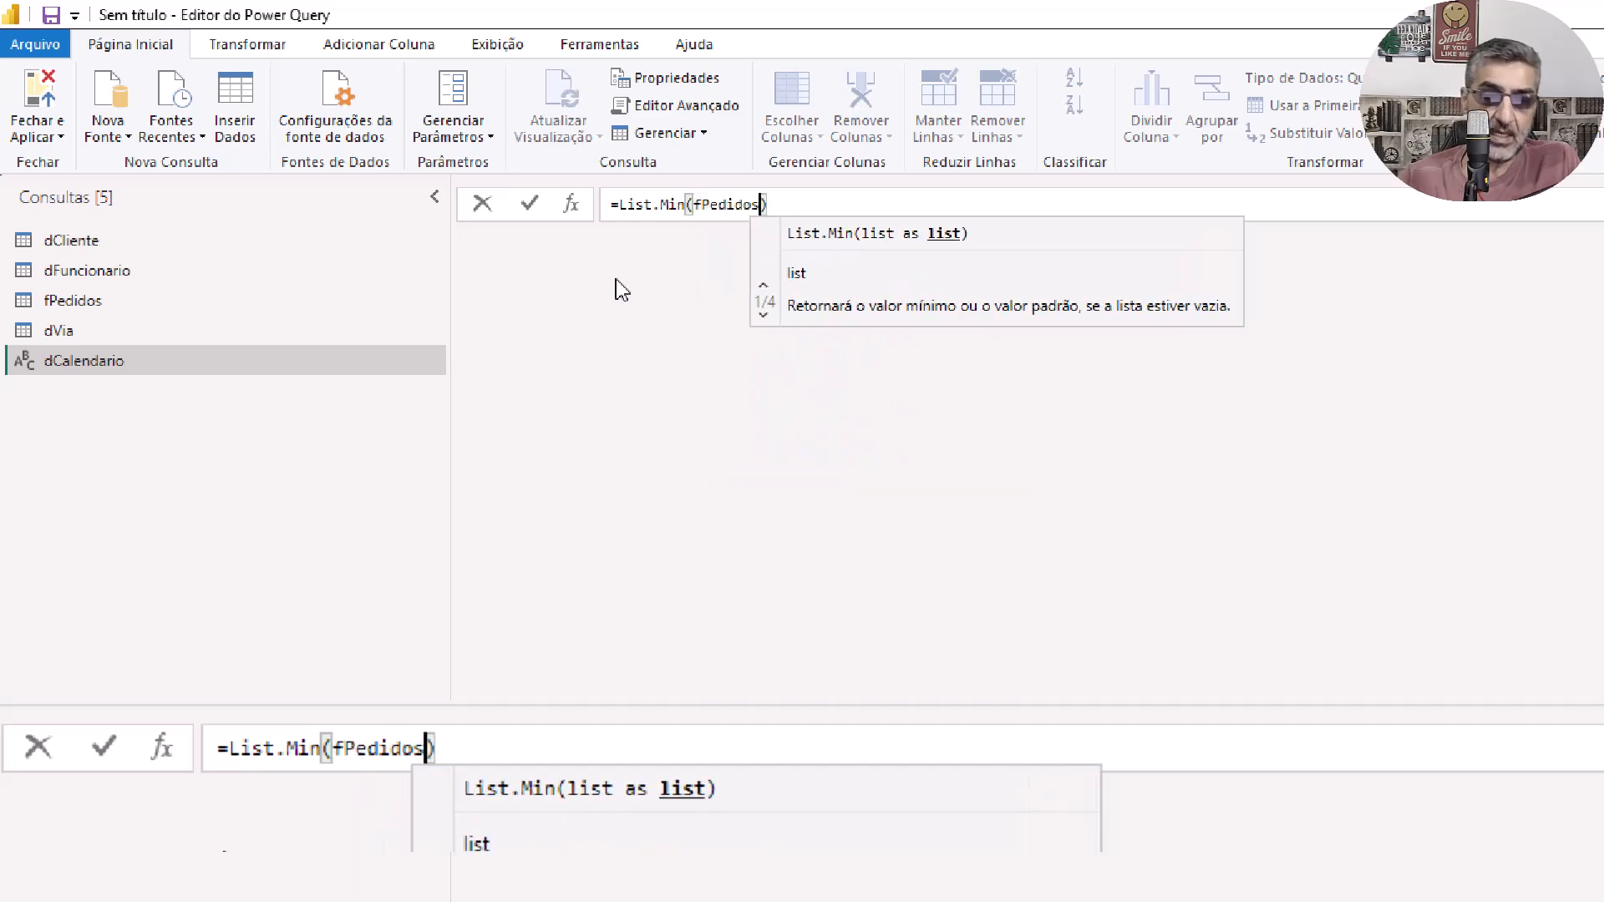
type("[")
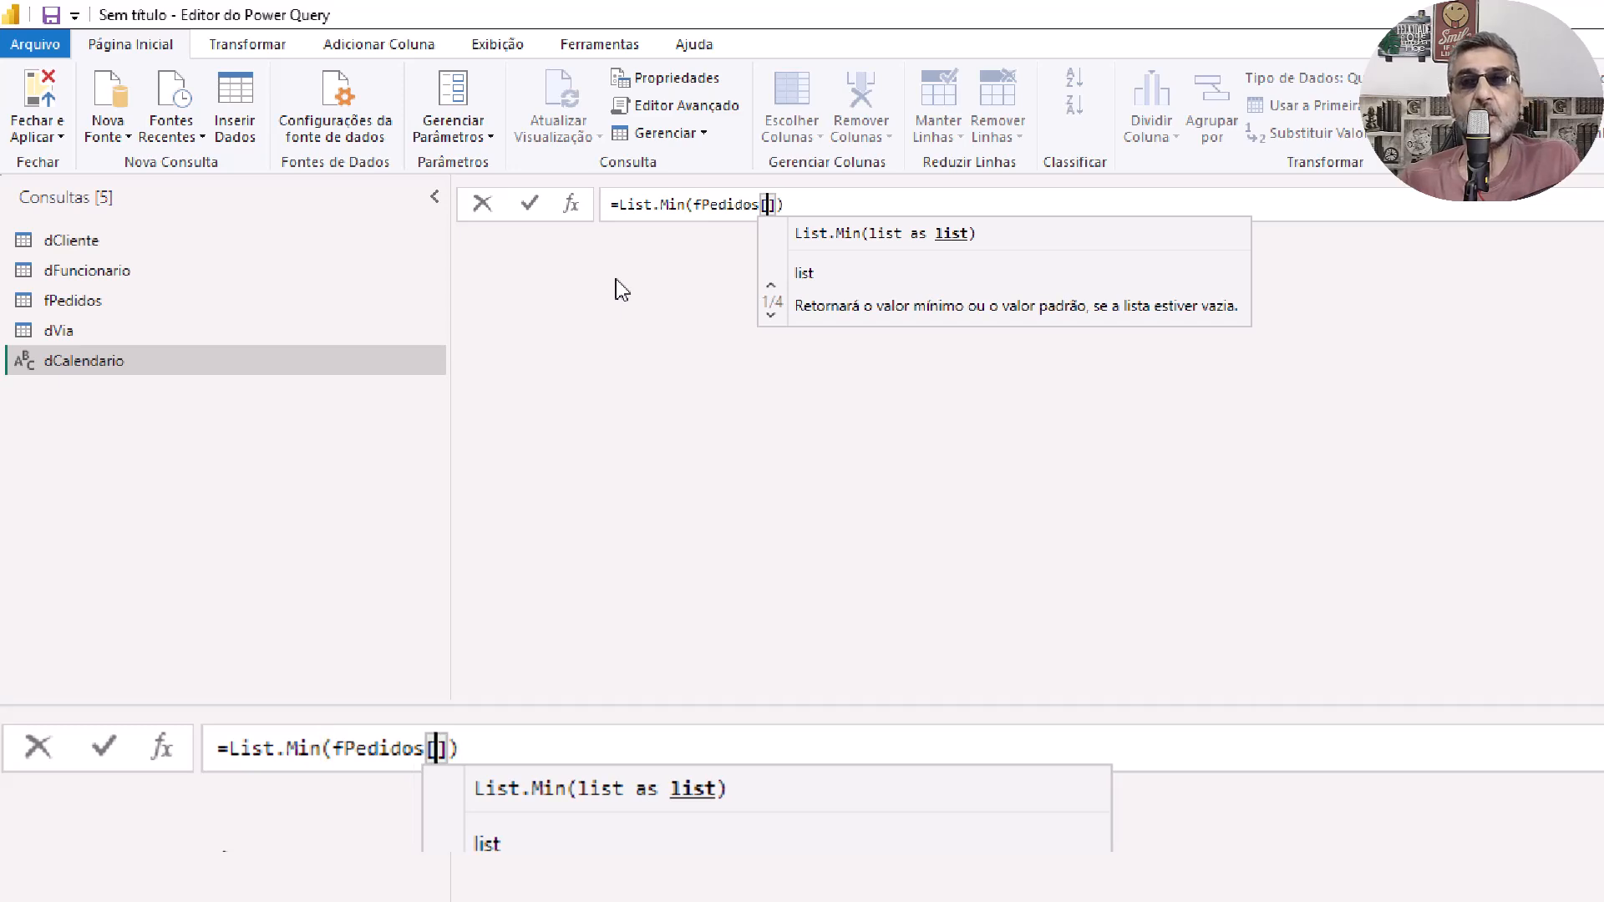
type("DataPei")
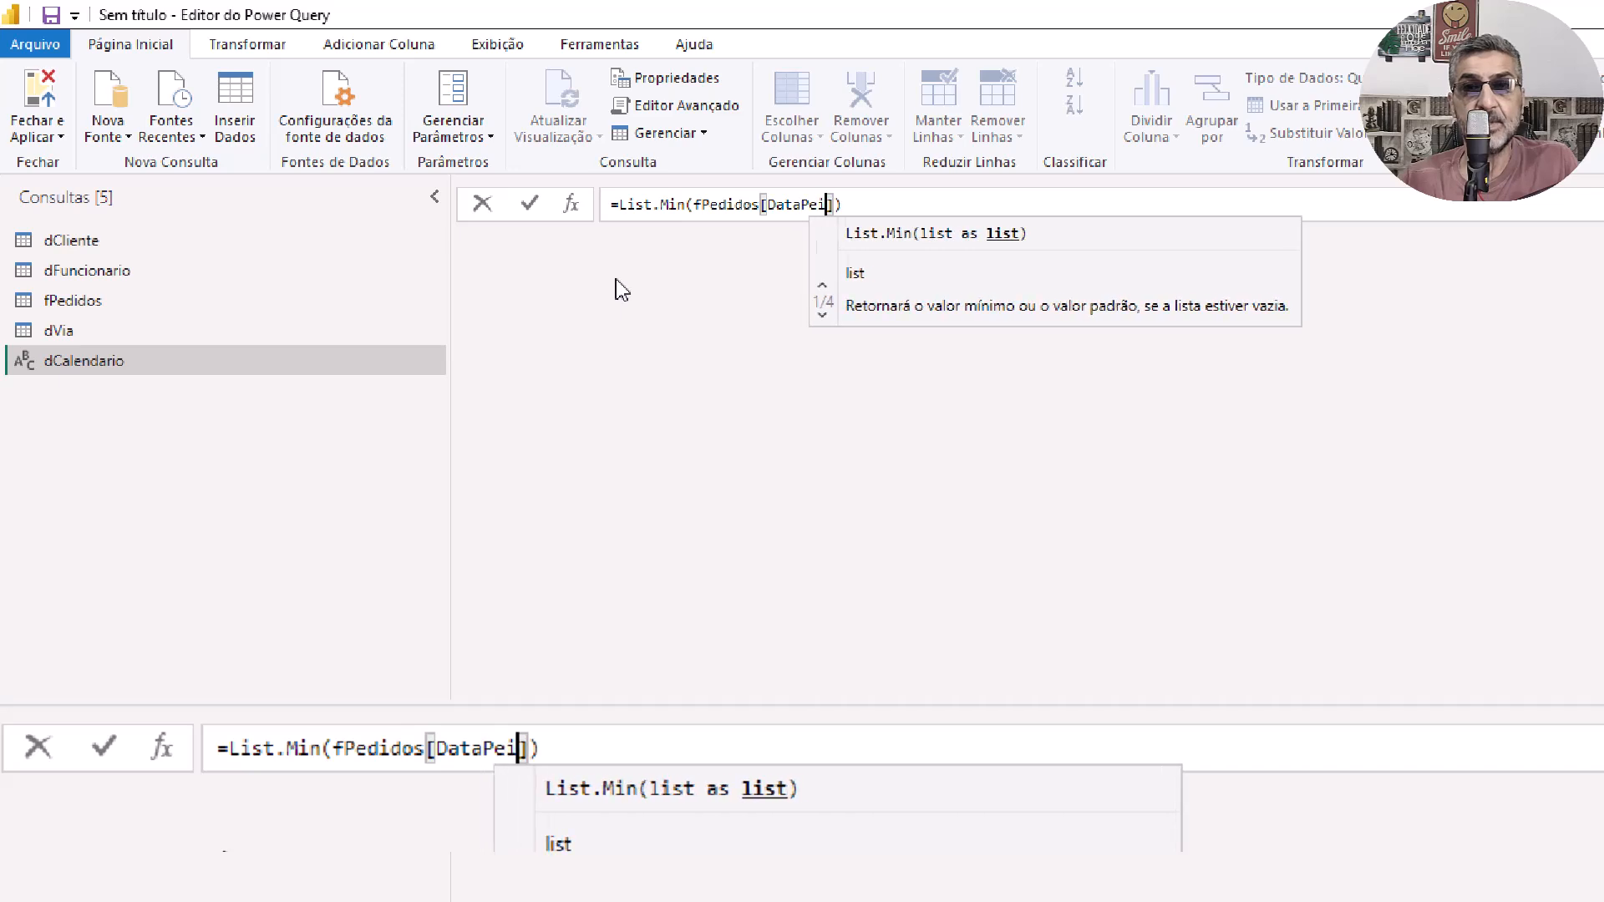
key("BackSpace")
type("dido")
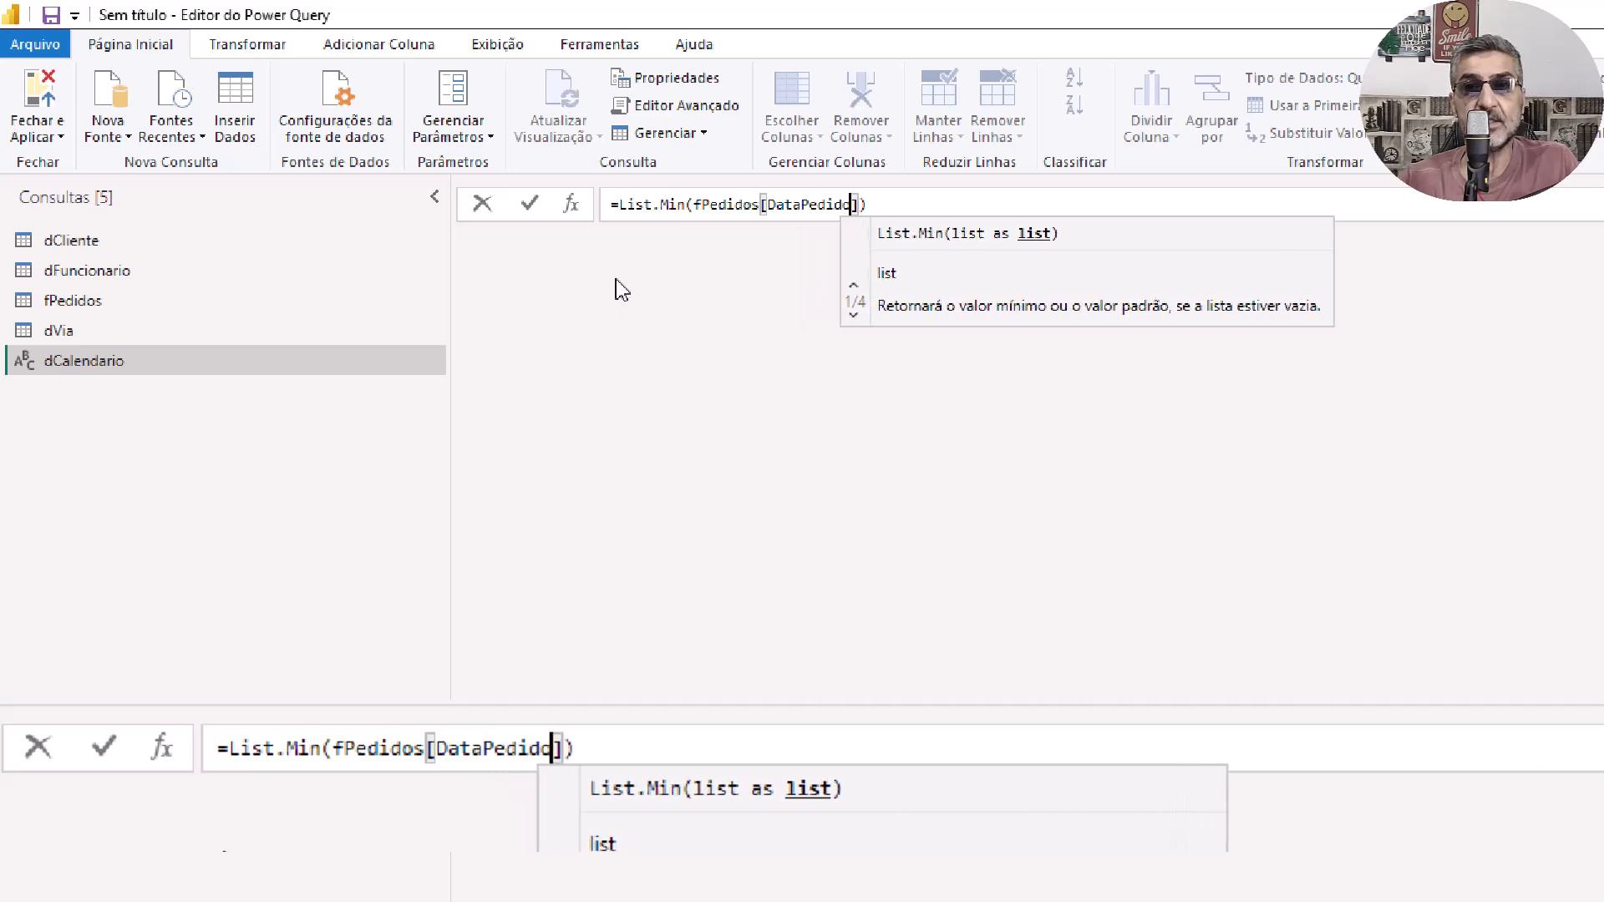
type("]")
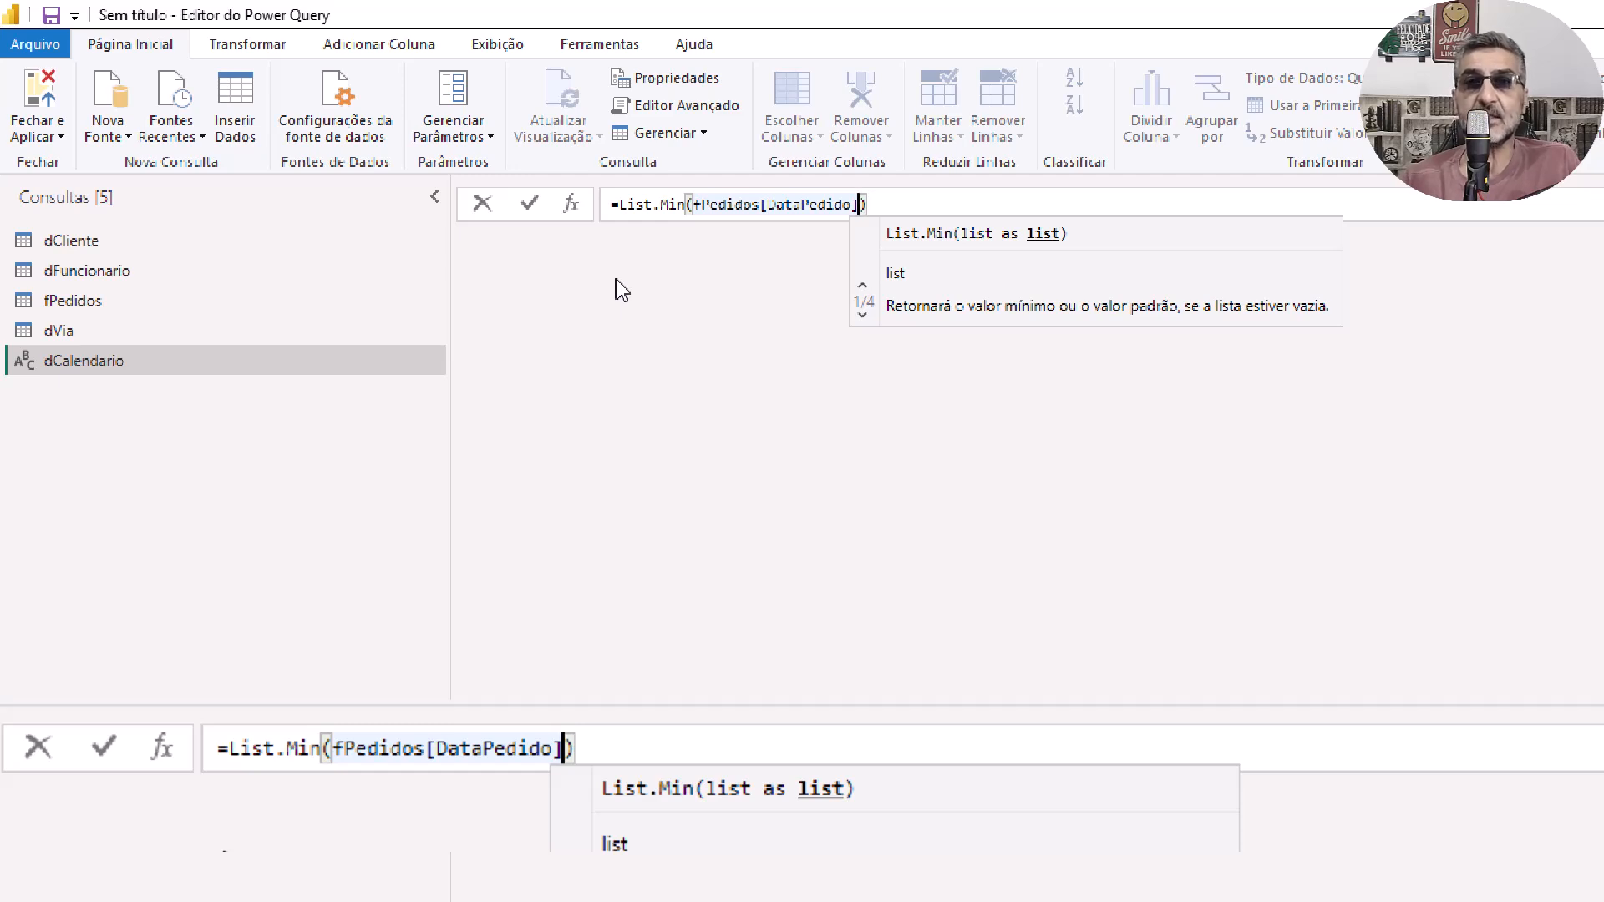
Extend the List.Min argument with & and a second fPedidos column reference beginning with Da, and commit the formula
type(" &")
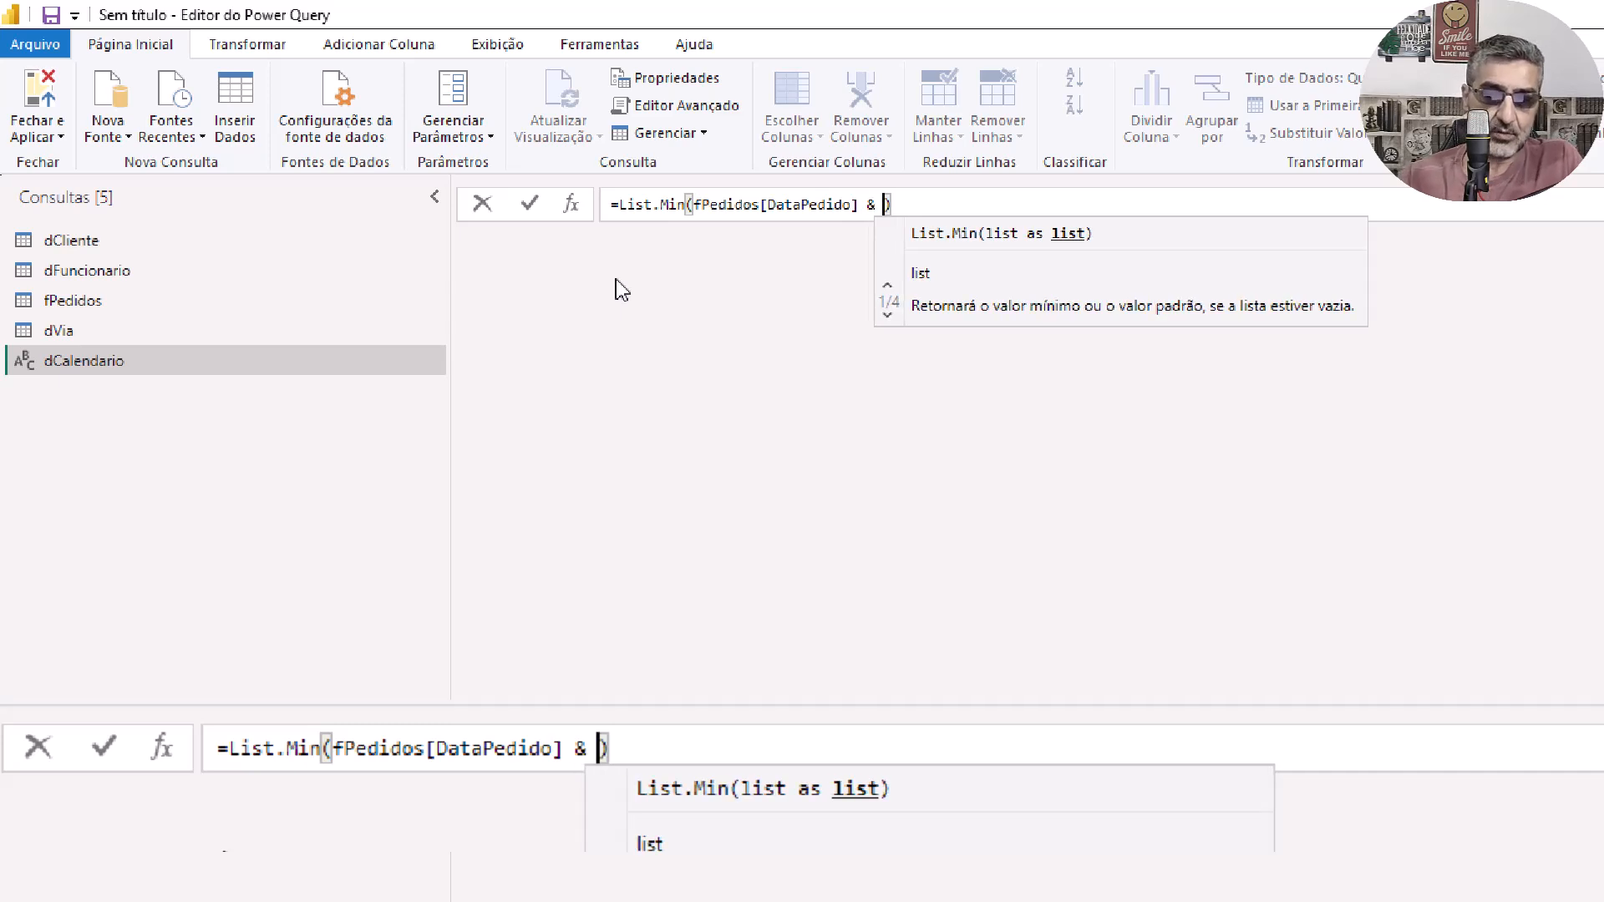
type(" f")
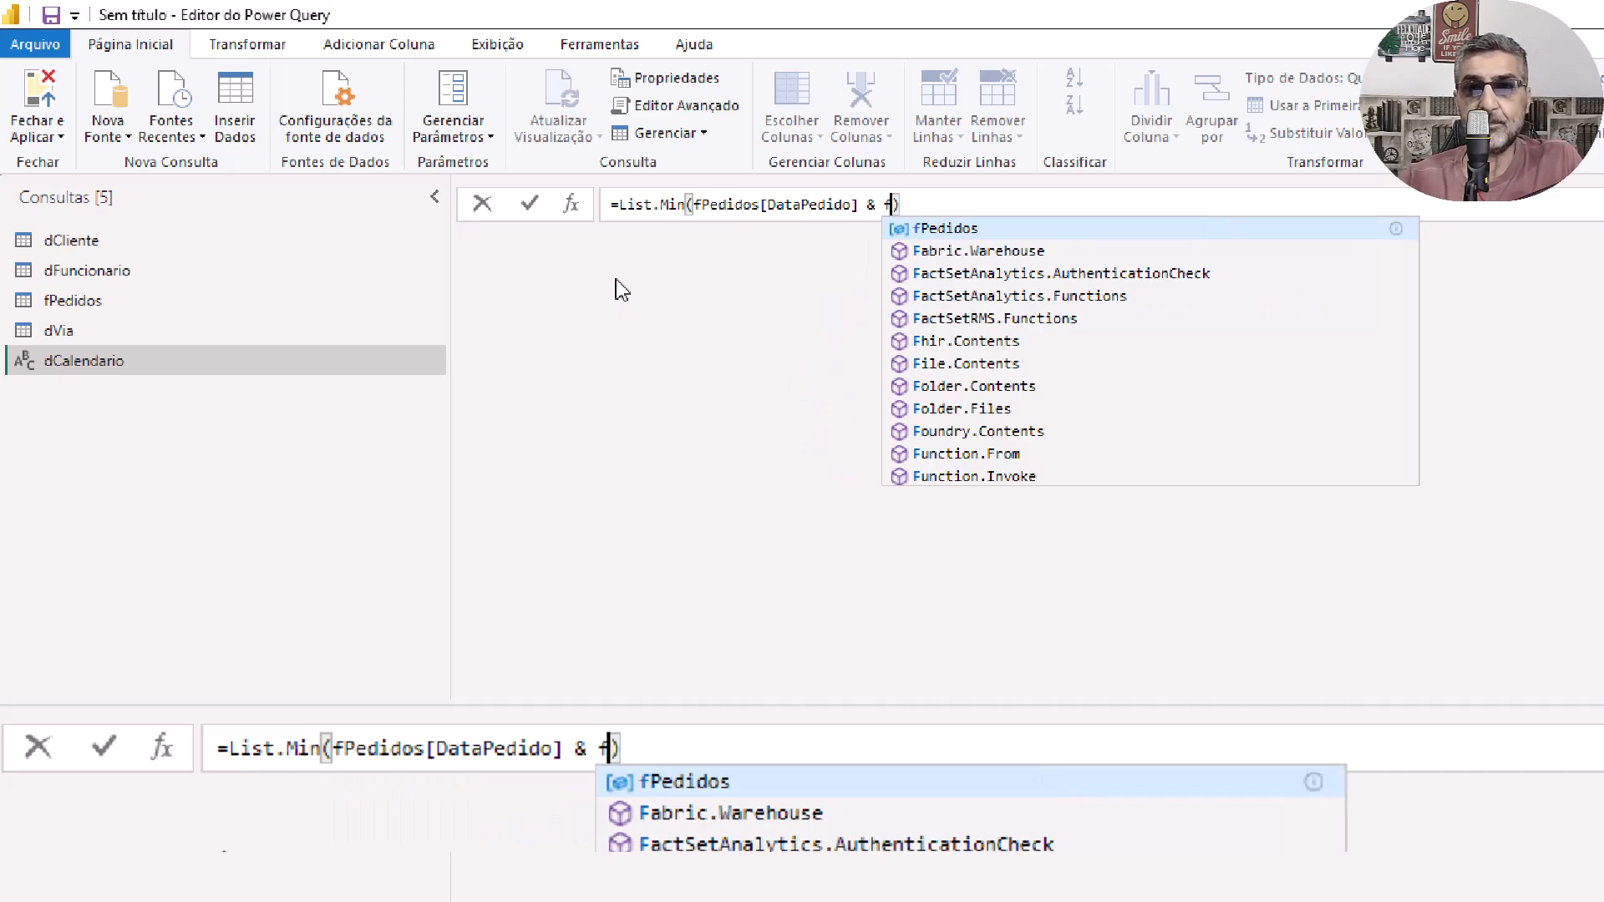
key("Tab")
type("[")
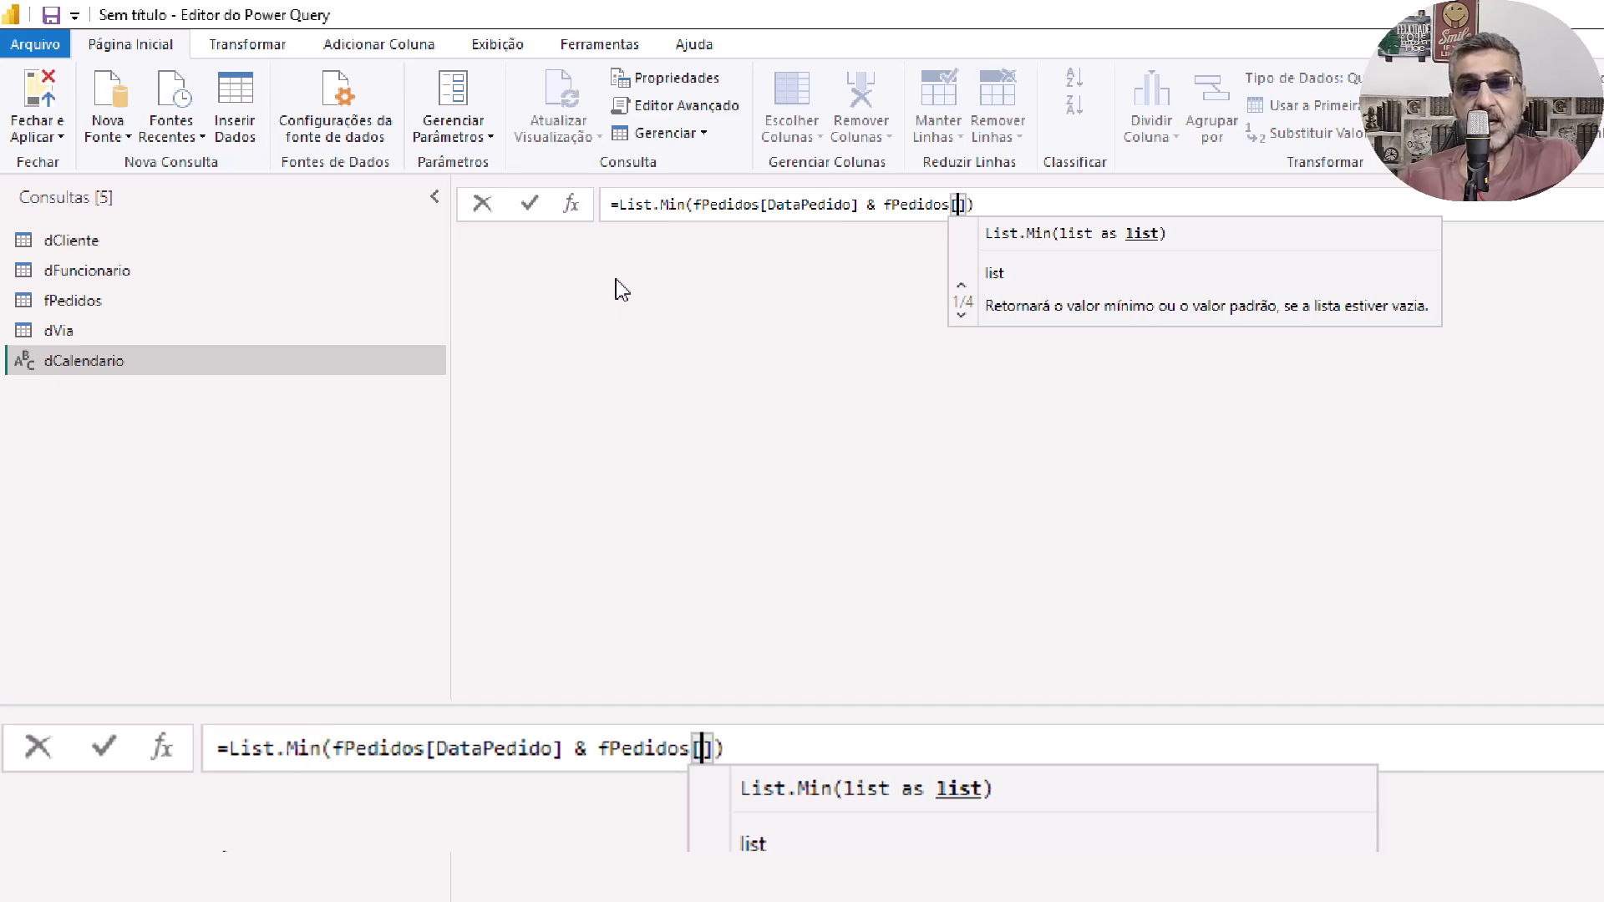
type("Da")
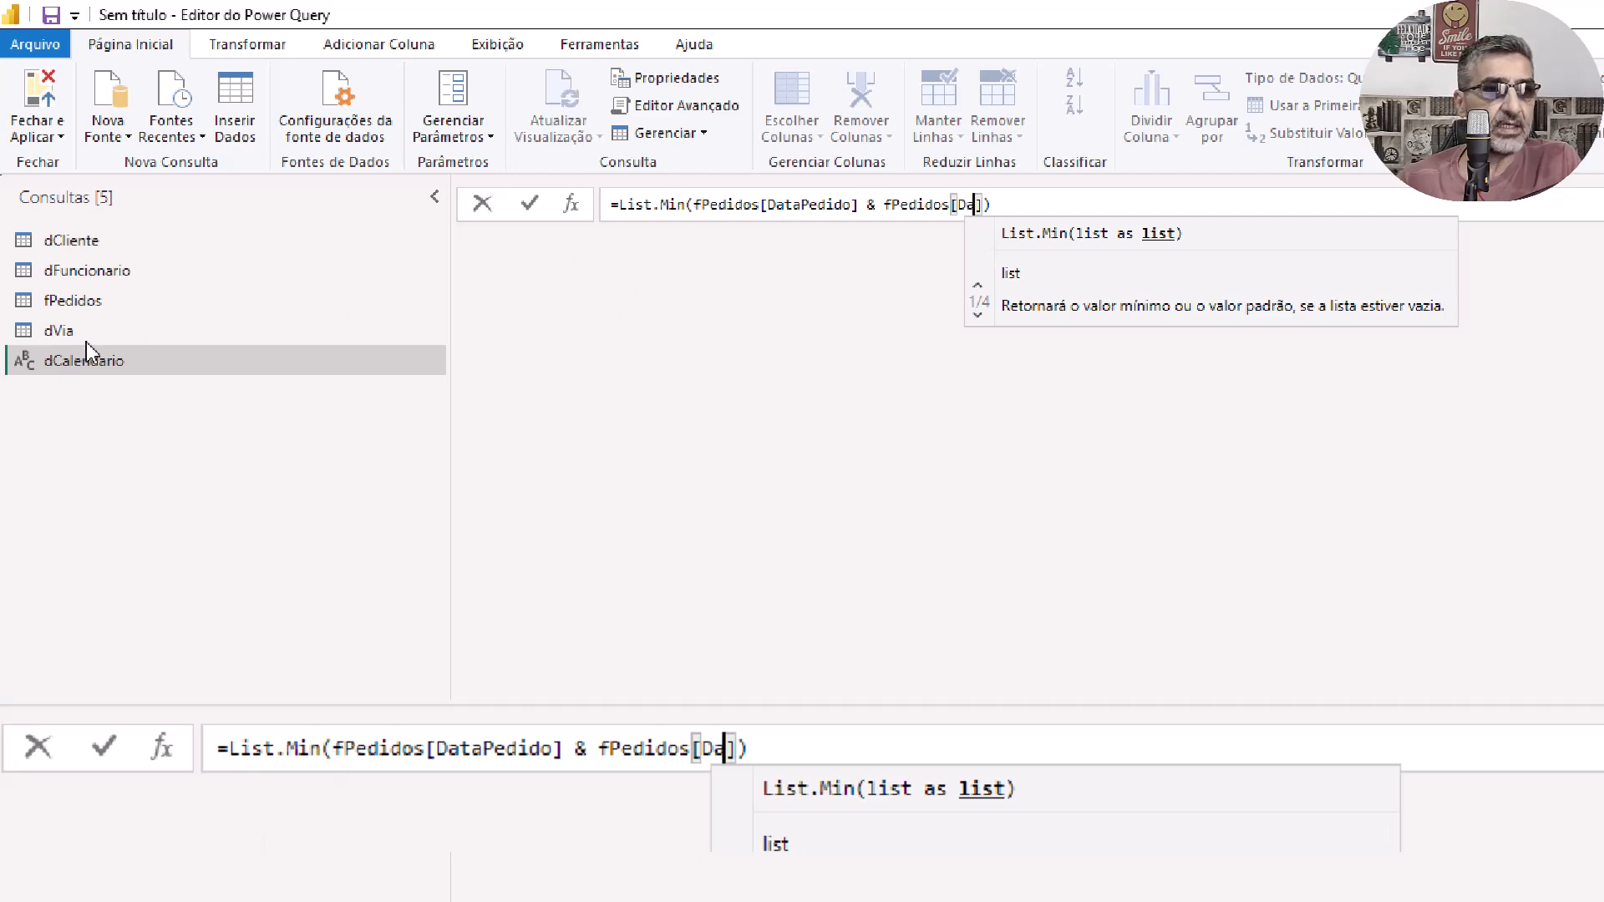
key("Return")
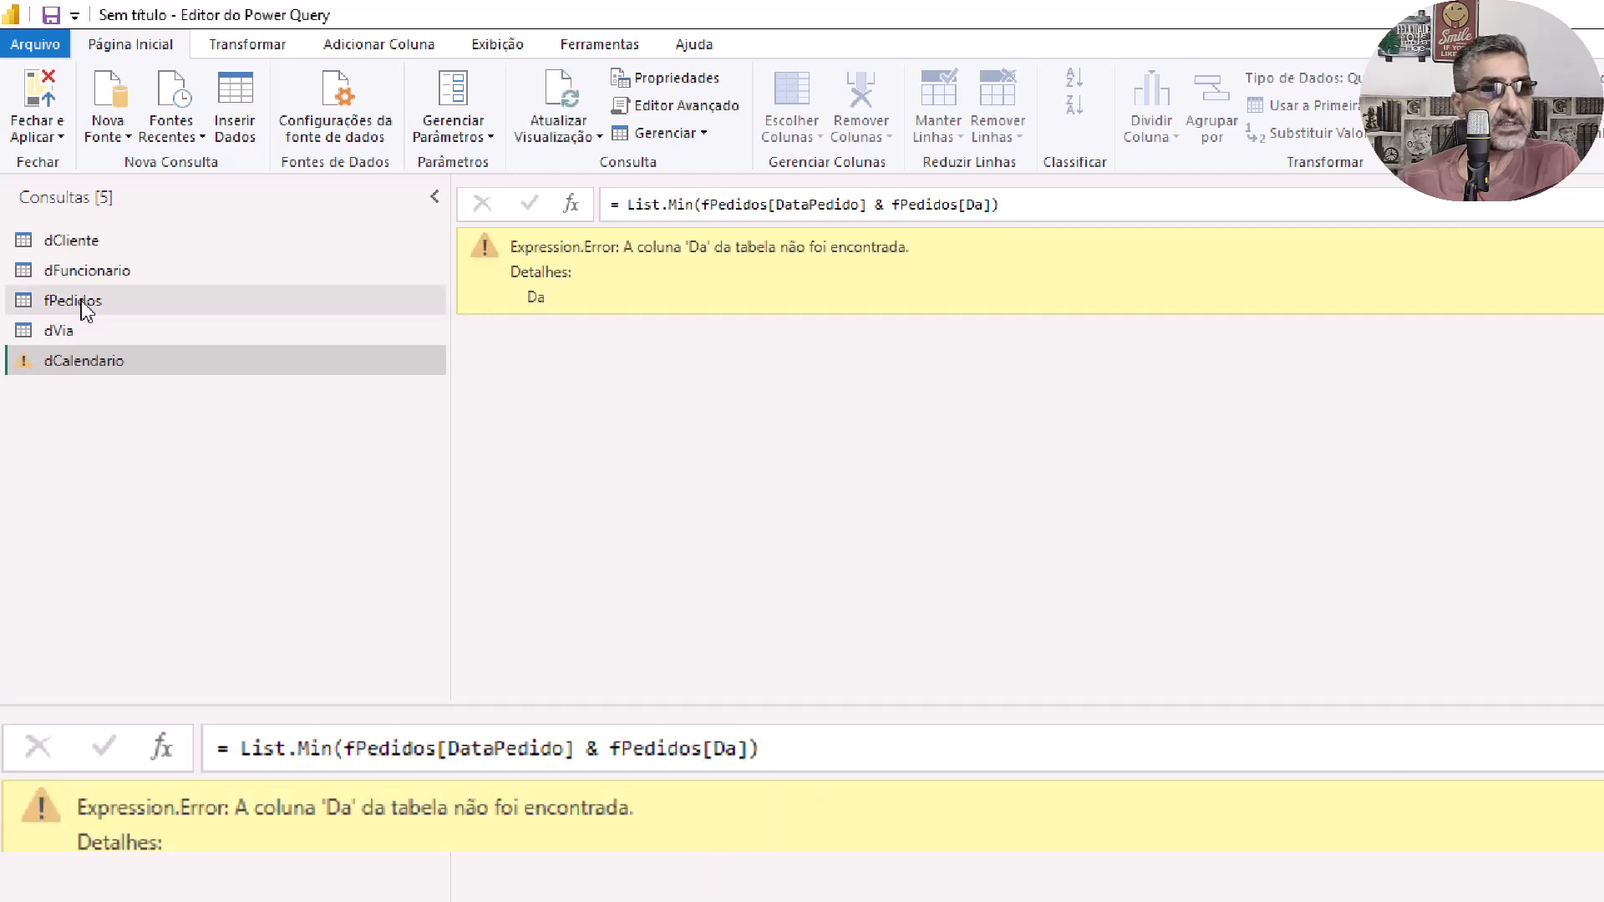
Check the delivery date column's name in fPedidos and complete dCalendario's second reference as fPedidos[DataEntrega]
left_click(83, 303)
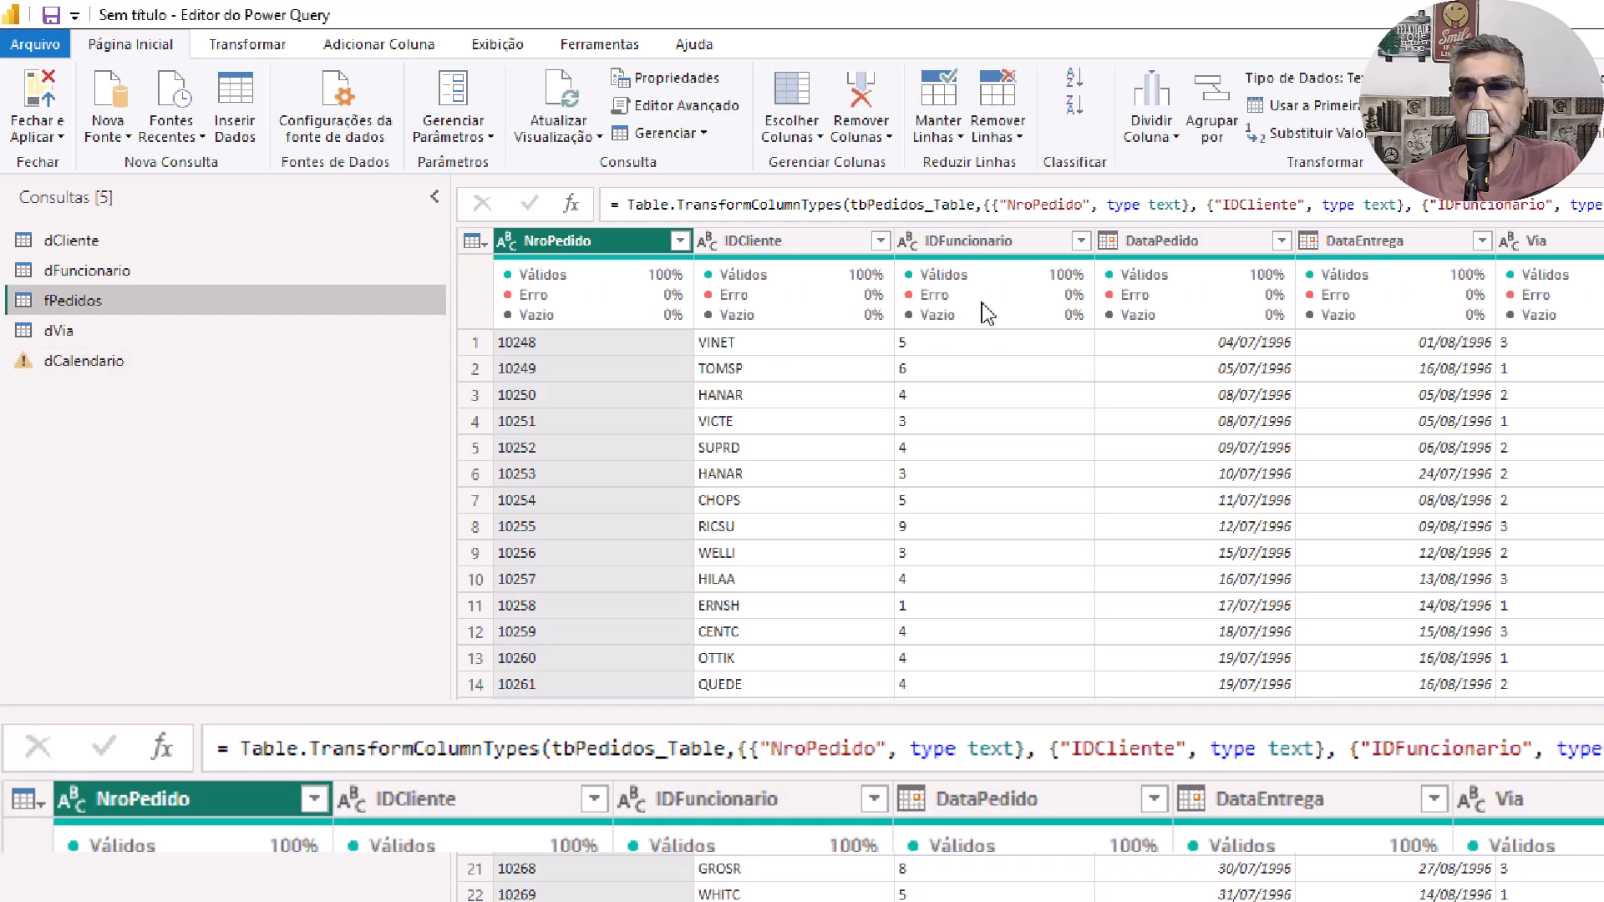
mouse_move(1437, 294)
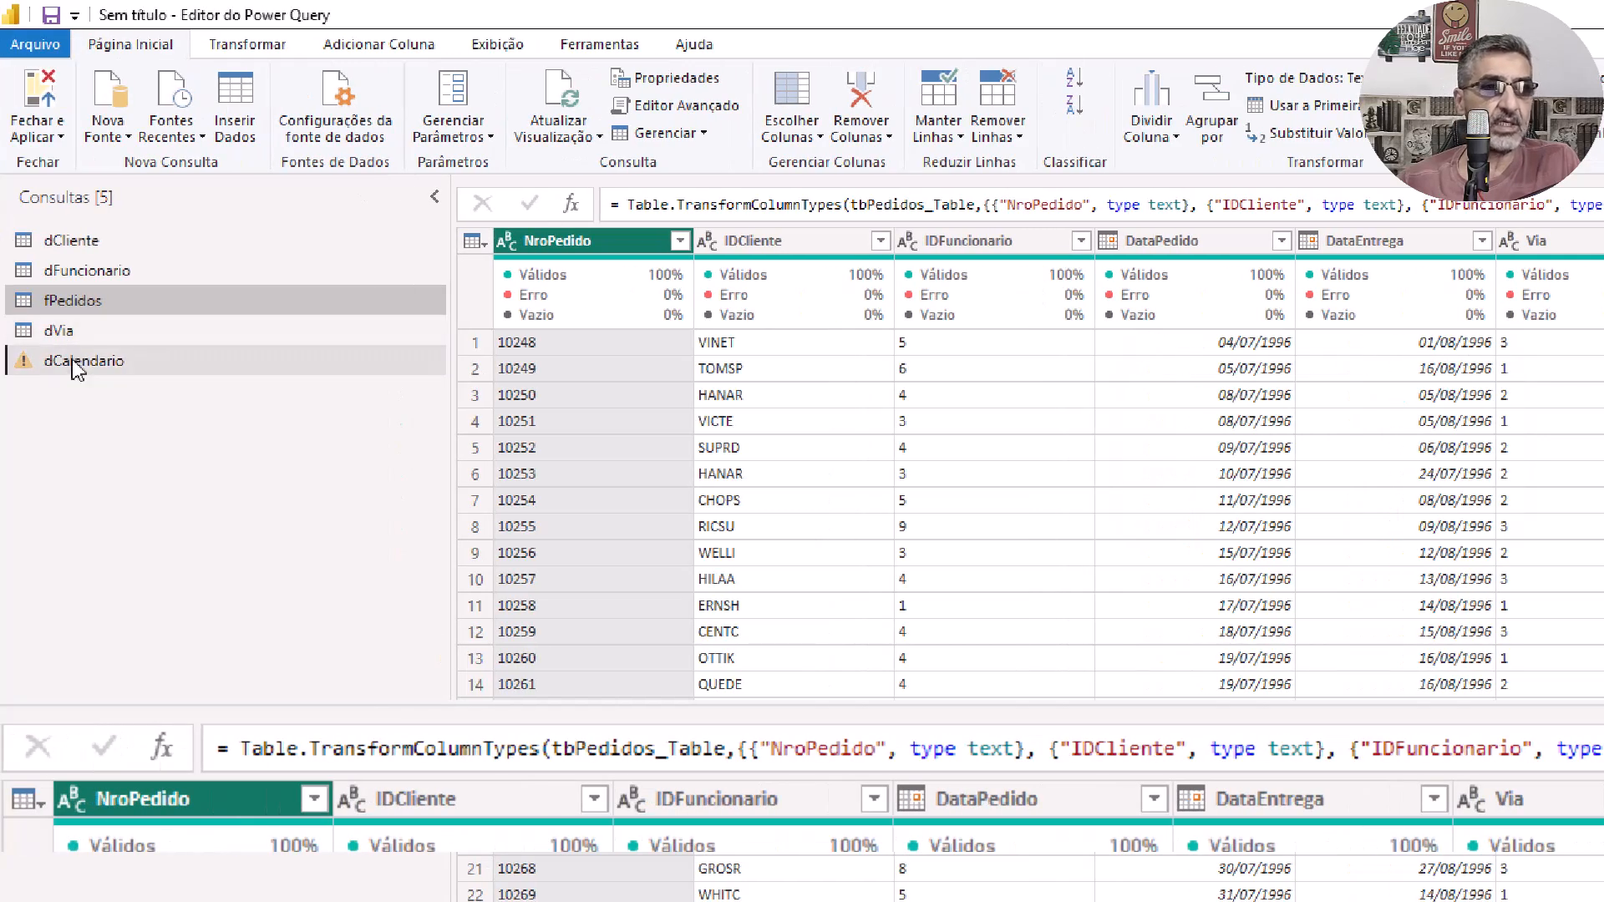
left_click(77, 368)
left_click(990, 204)
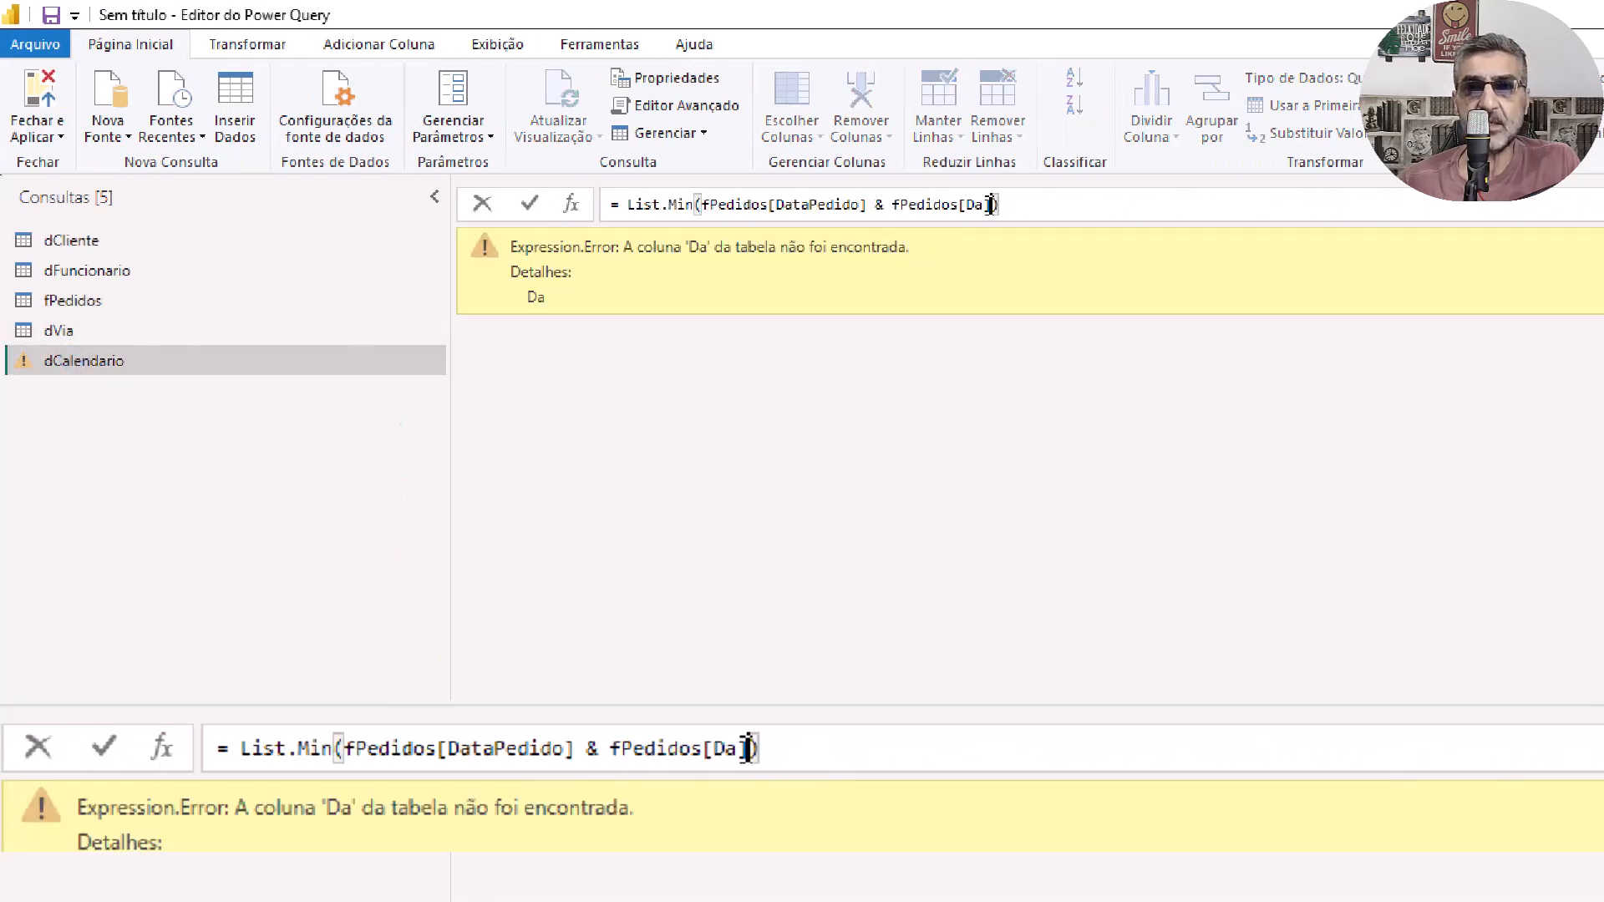
type("ta")
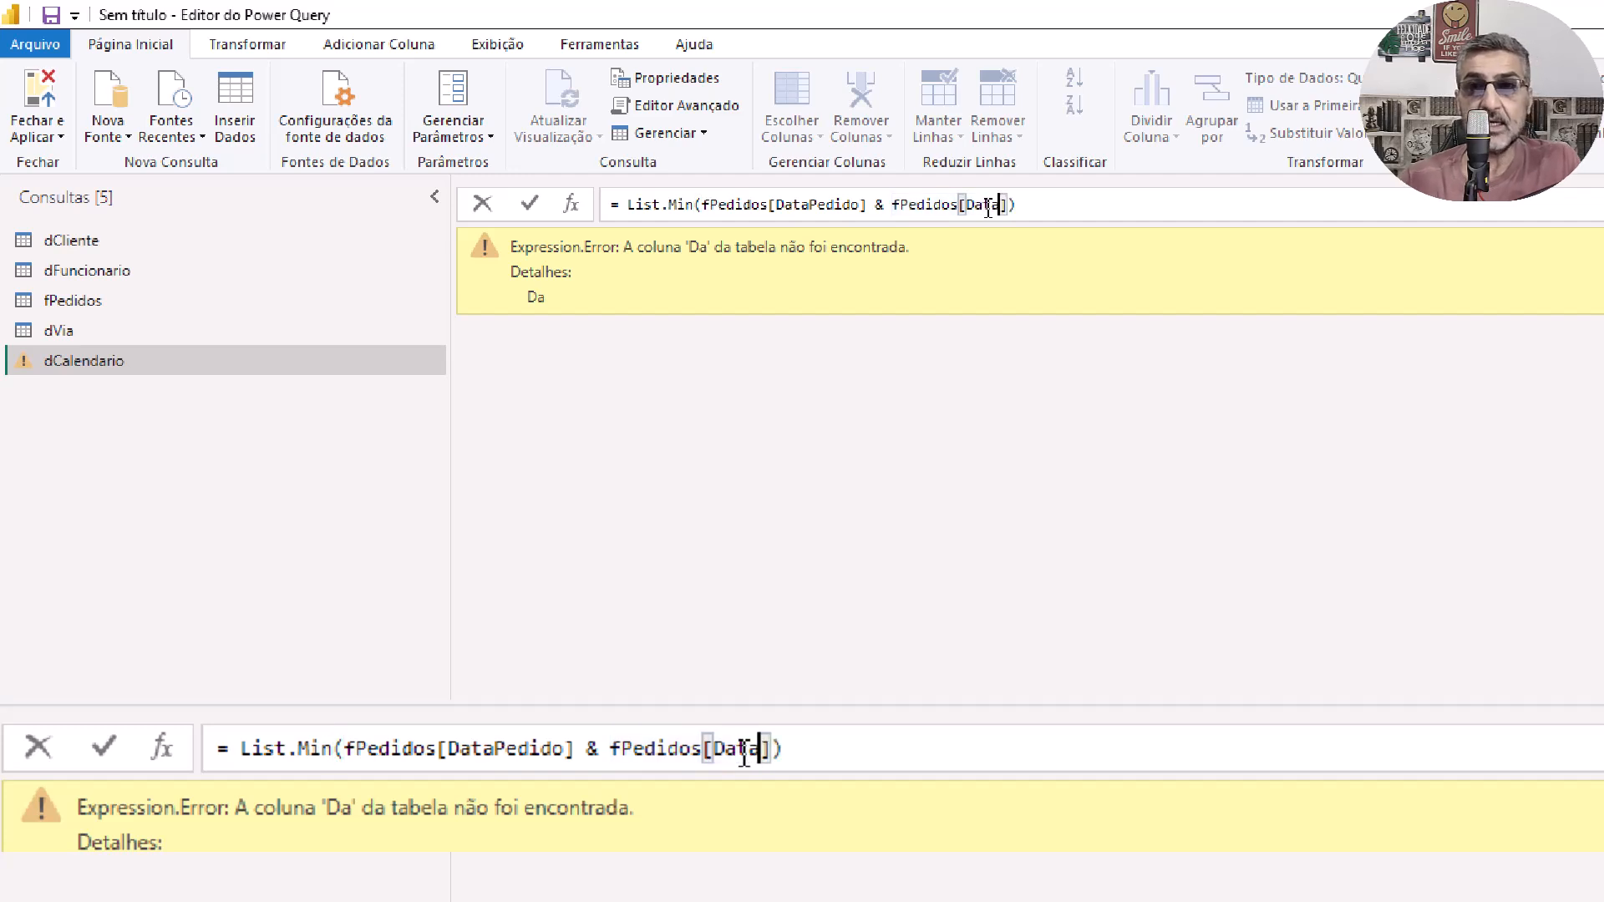
type("Entrega")
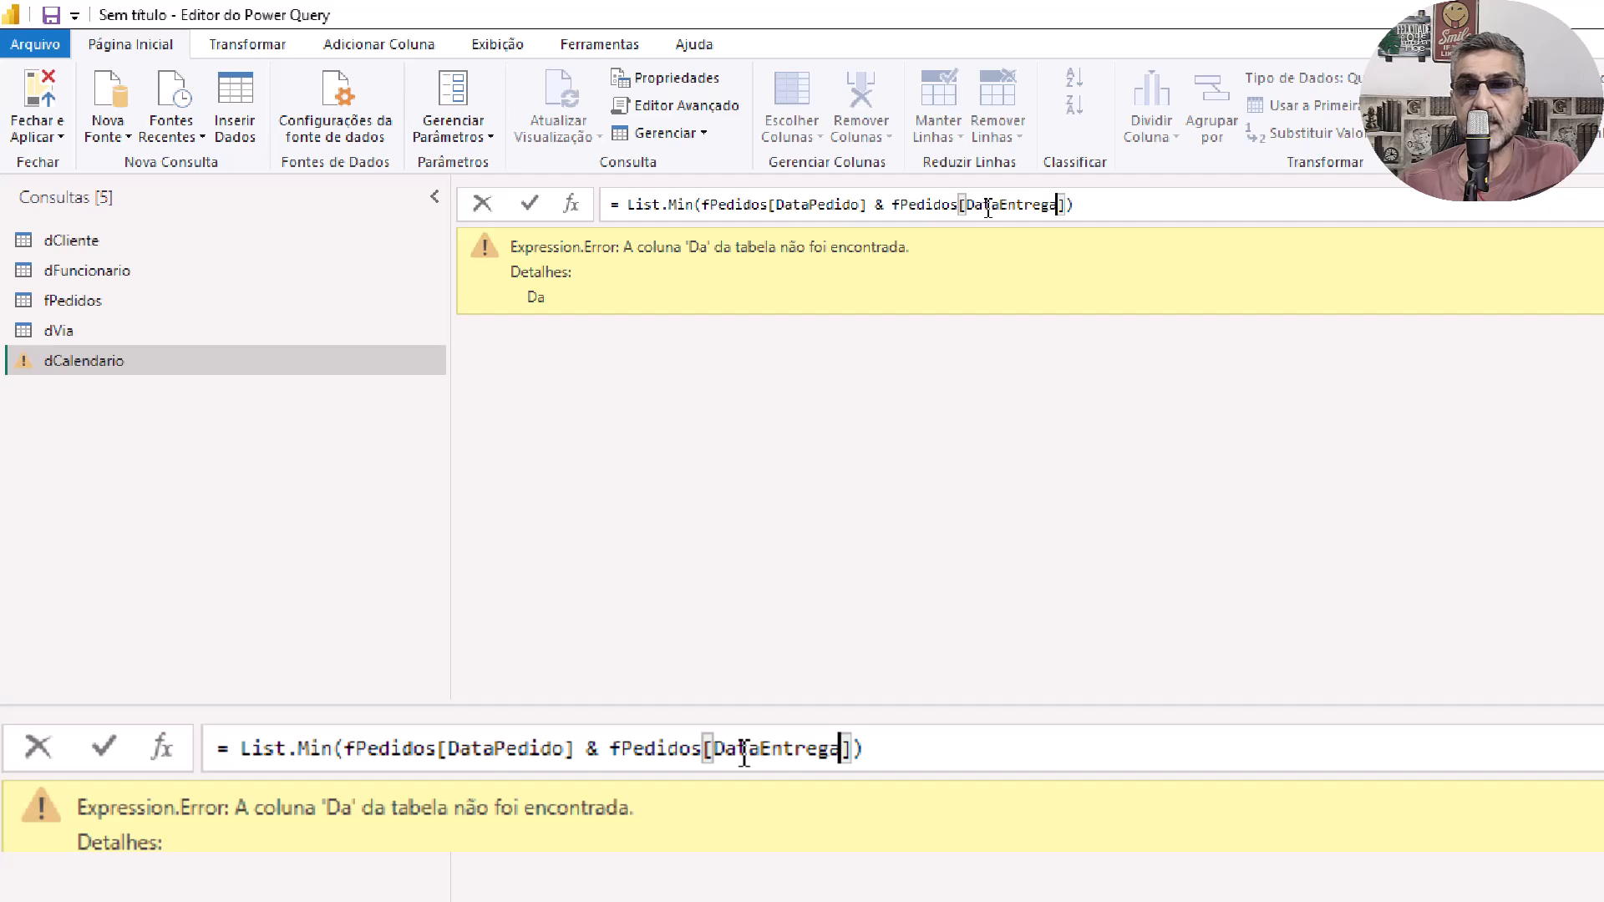
key("End")
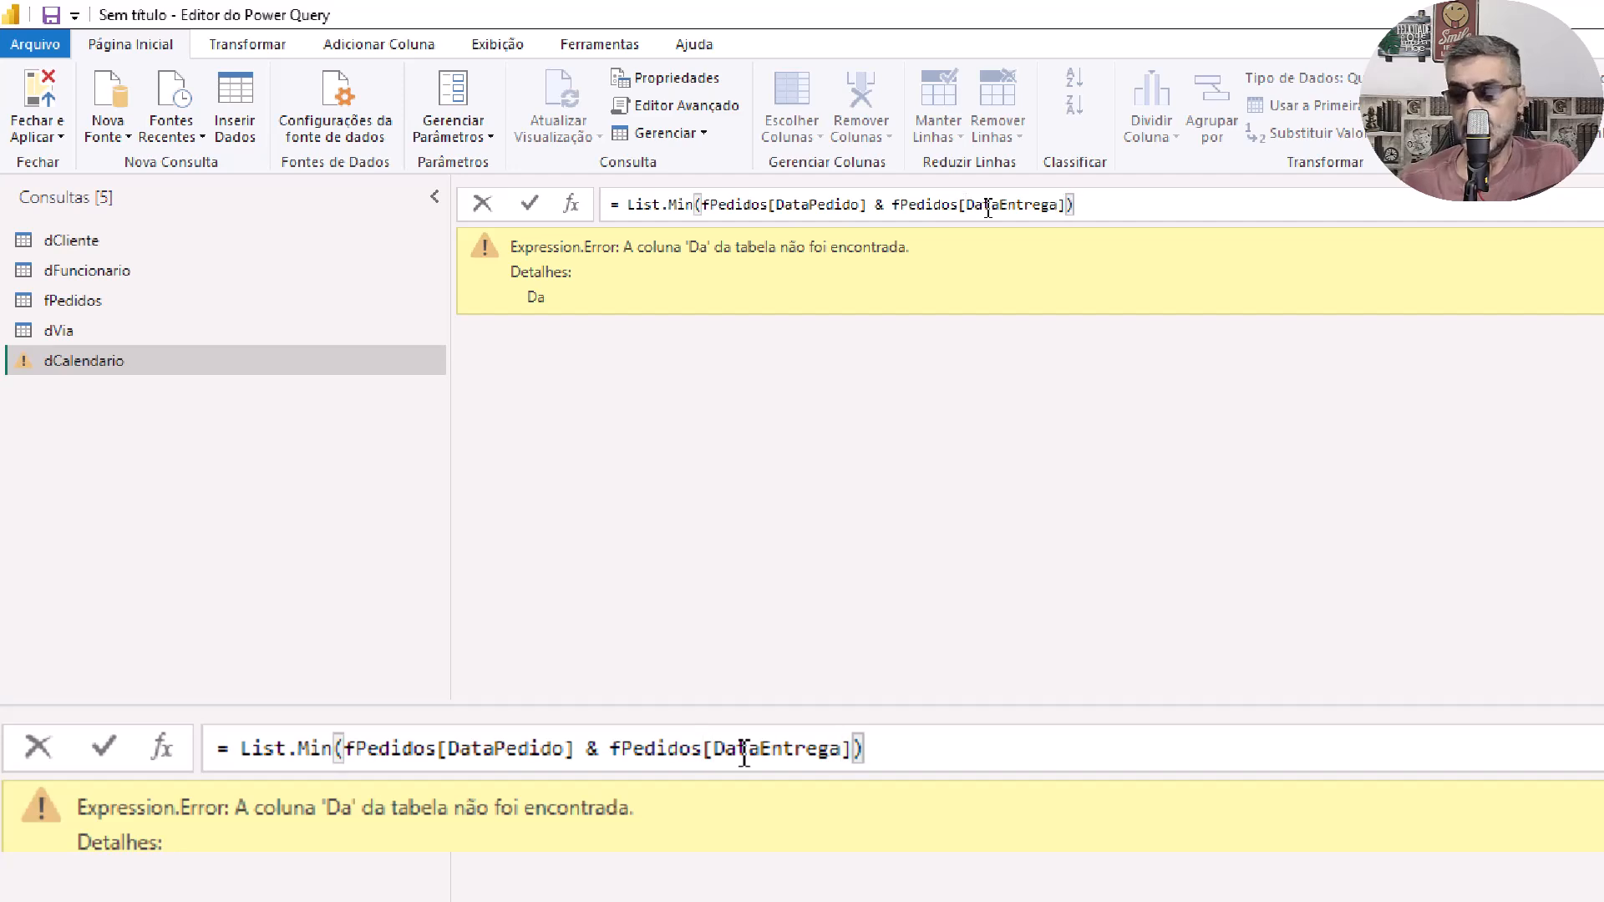
key("Return")
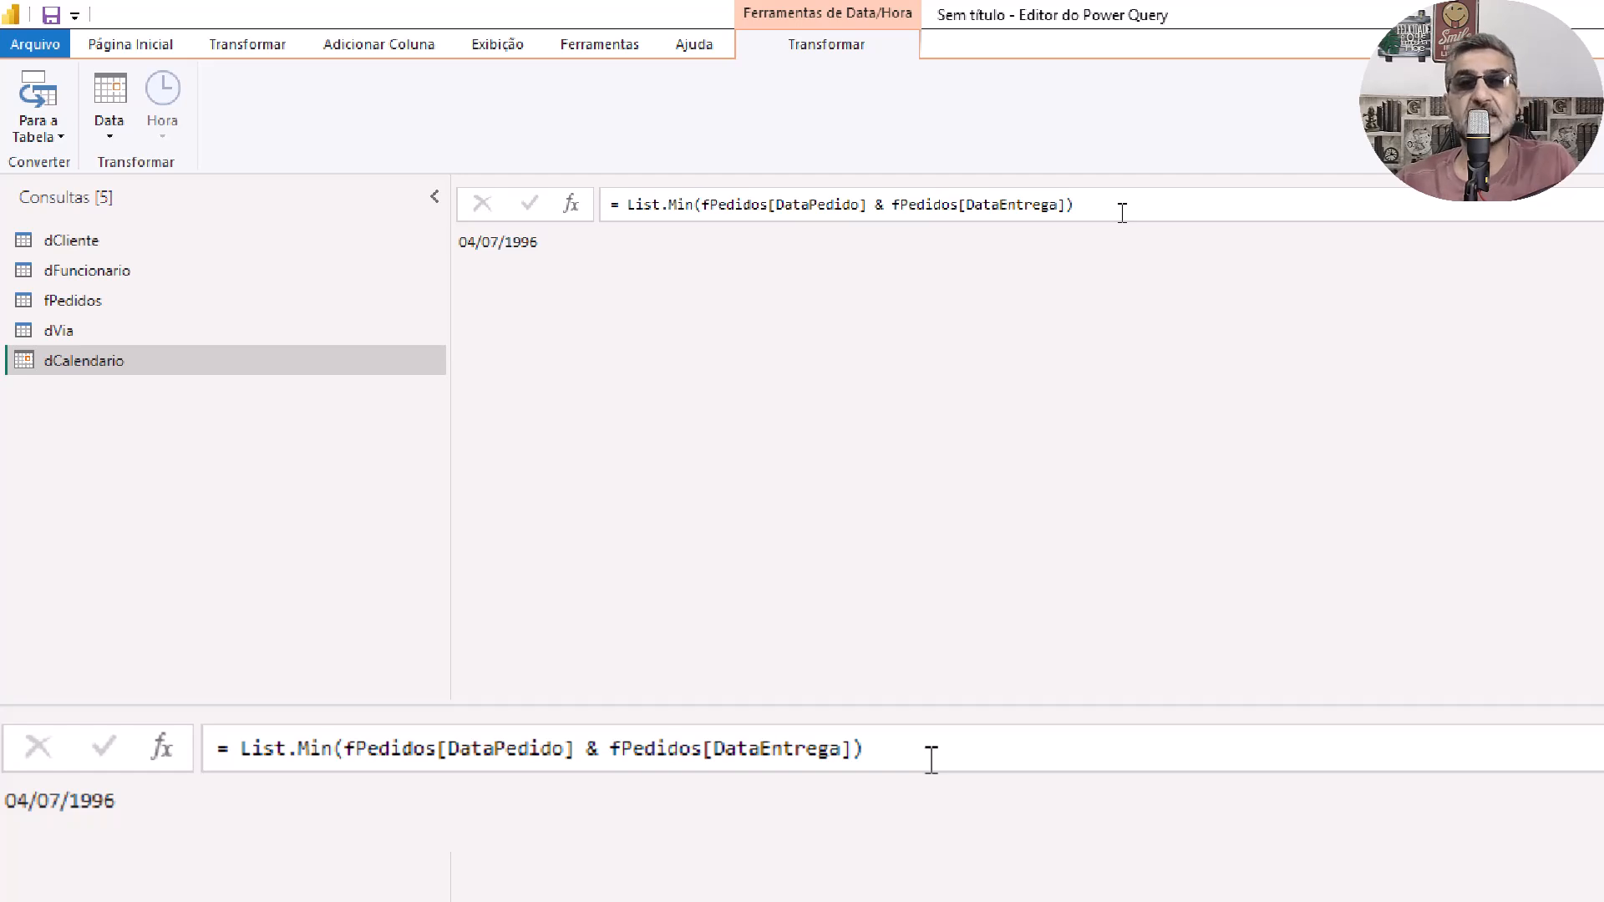
Wrap dCalendario's List.Min expression in Date.StartOfYear so the formula returns the first day of the earliest year
left_click(622, 215)
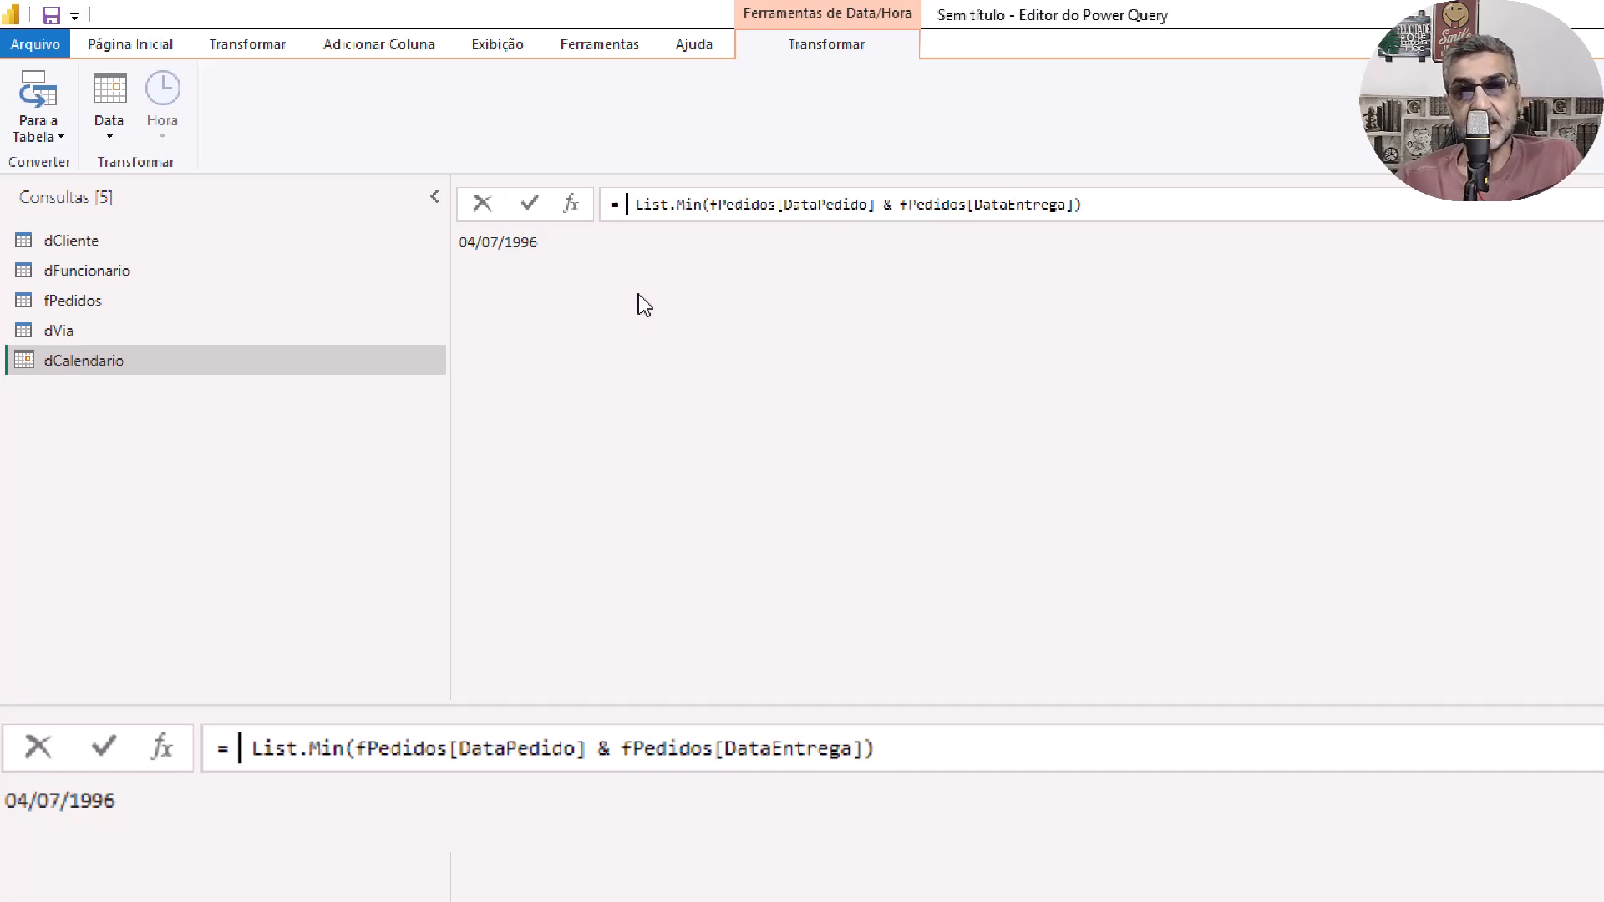
type("Date")
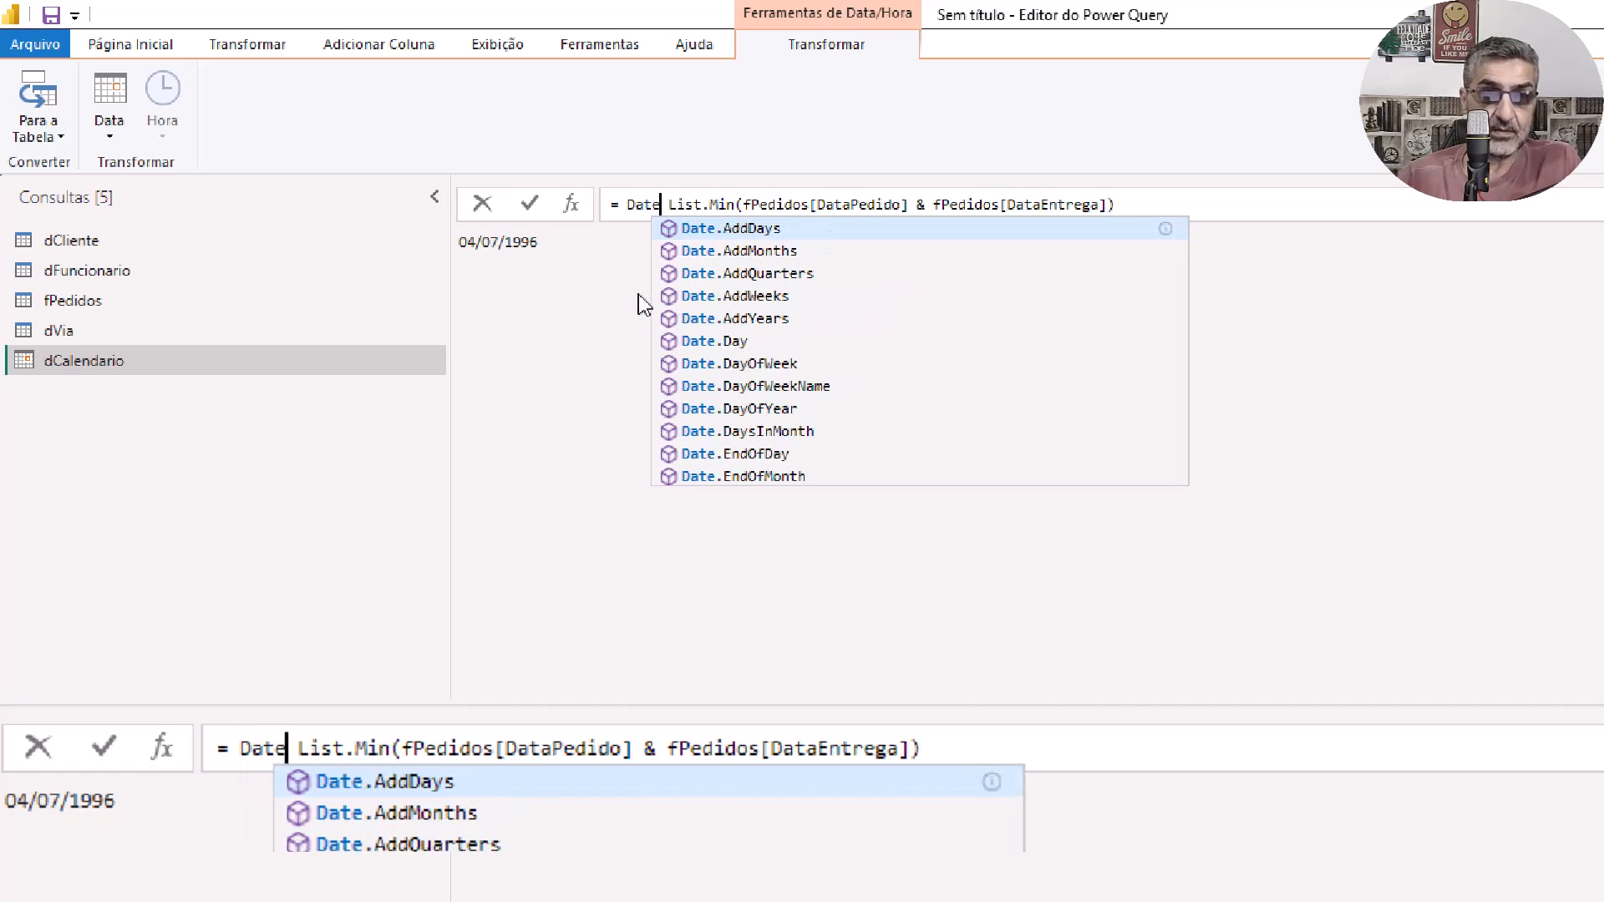
type(".")
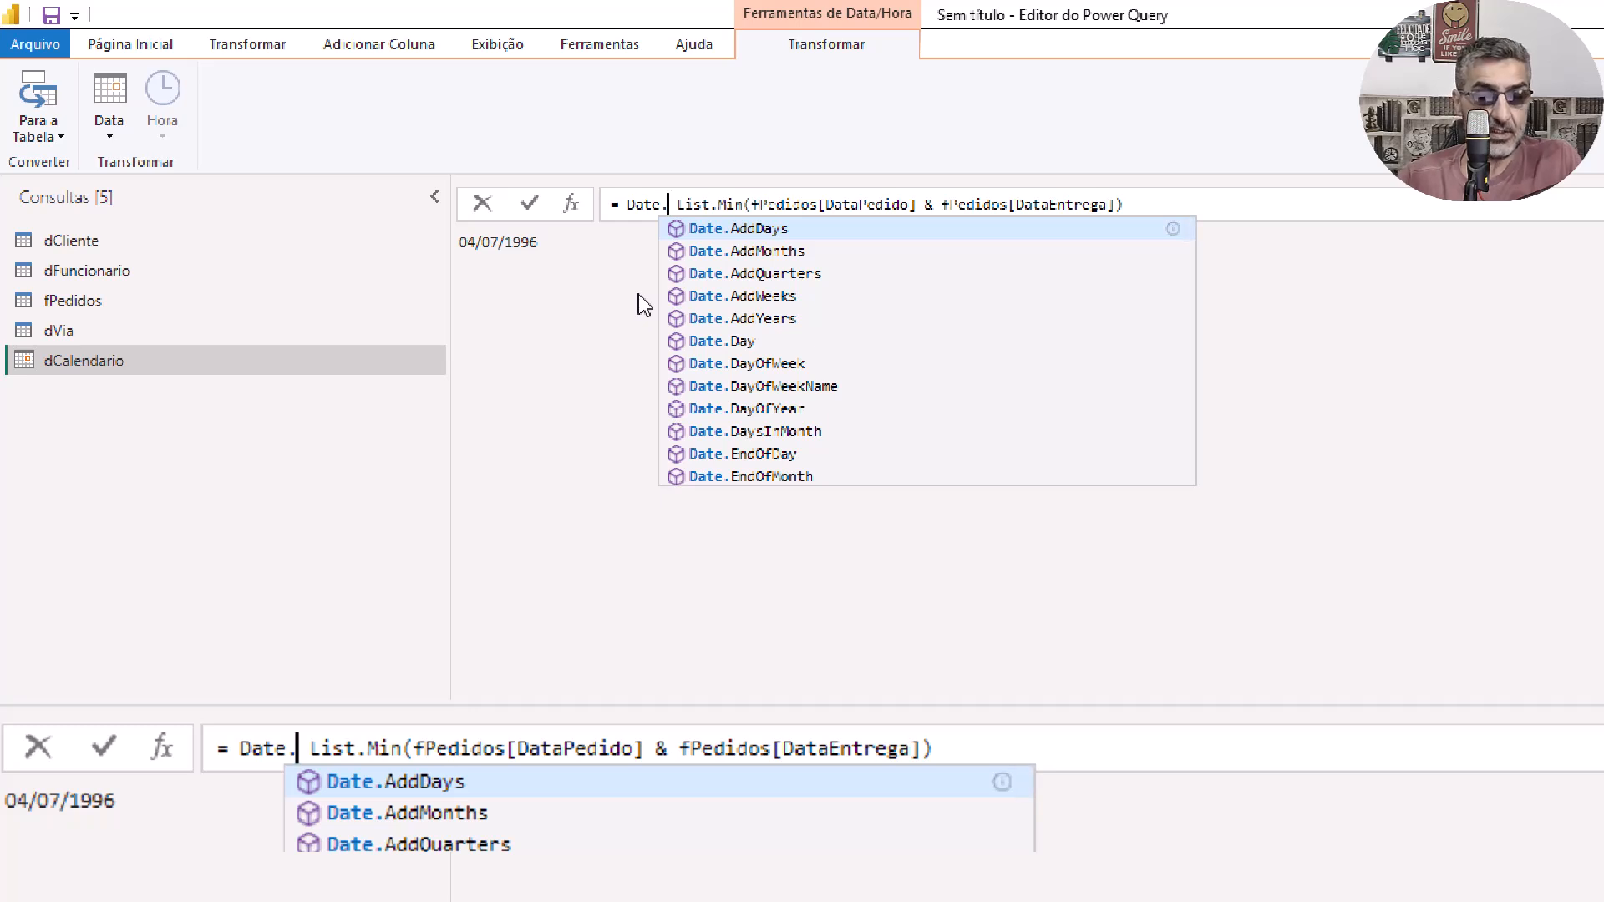
type("StartOfYe")
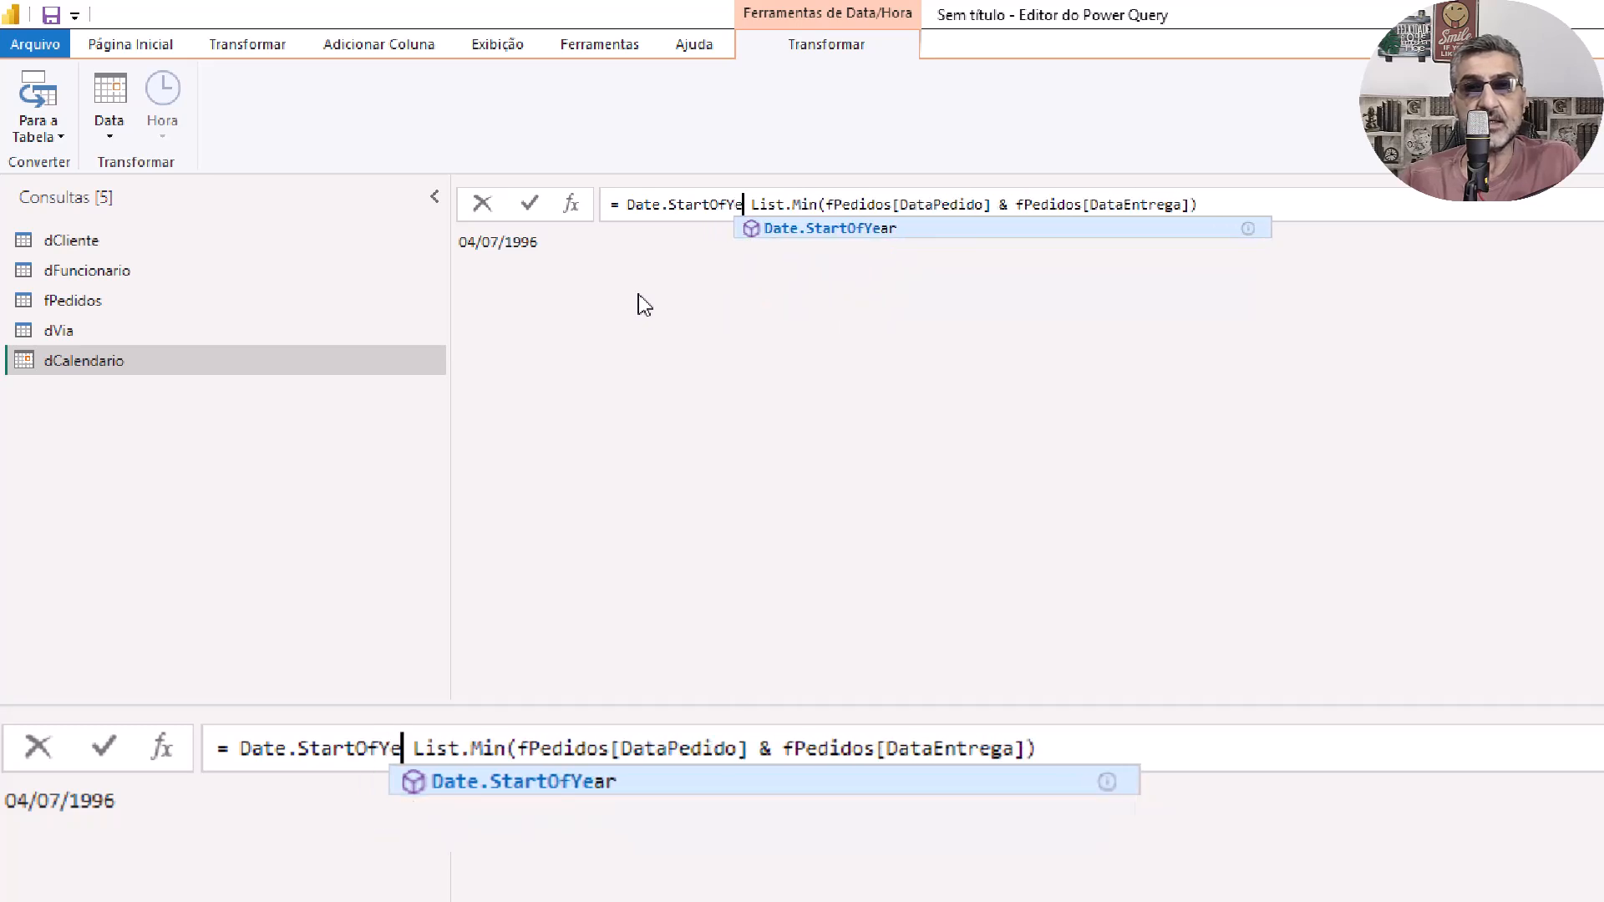
type("ar(")
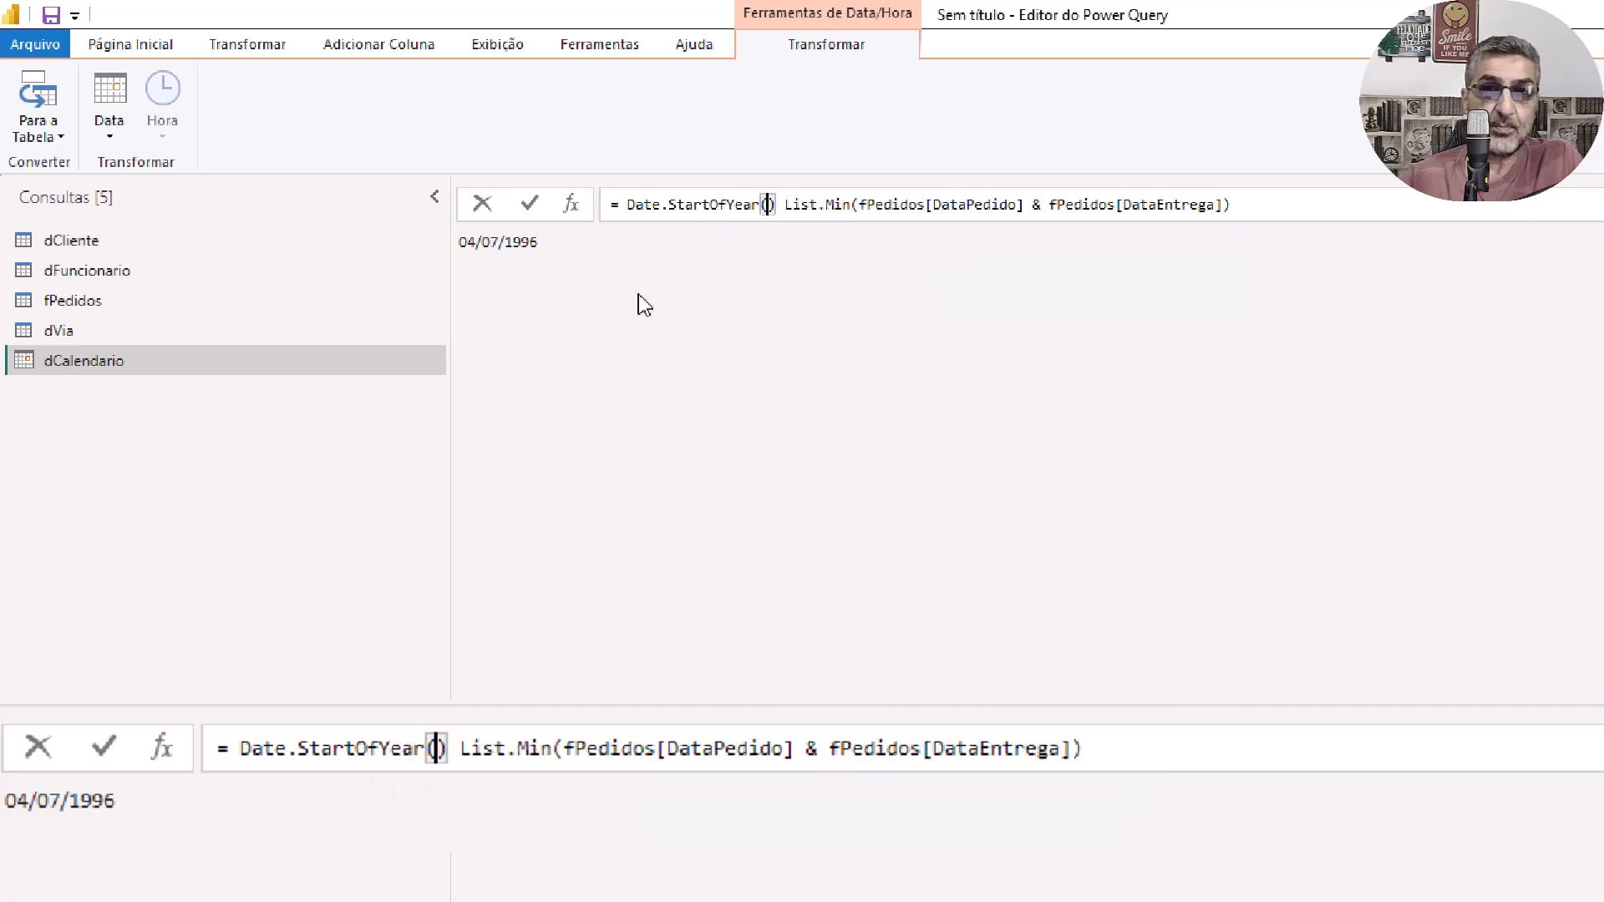
key("Delete")
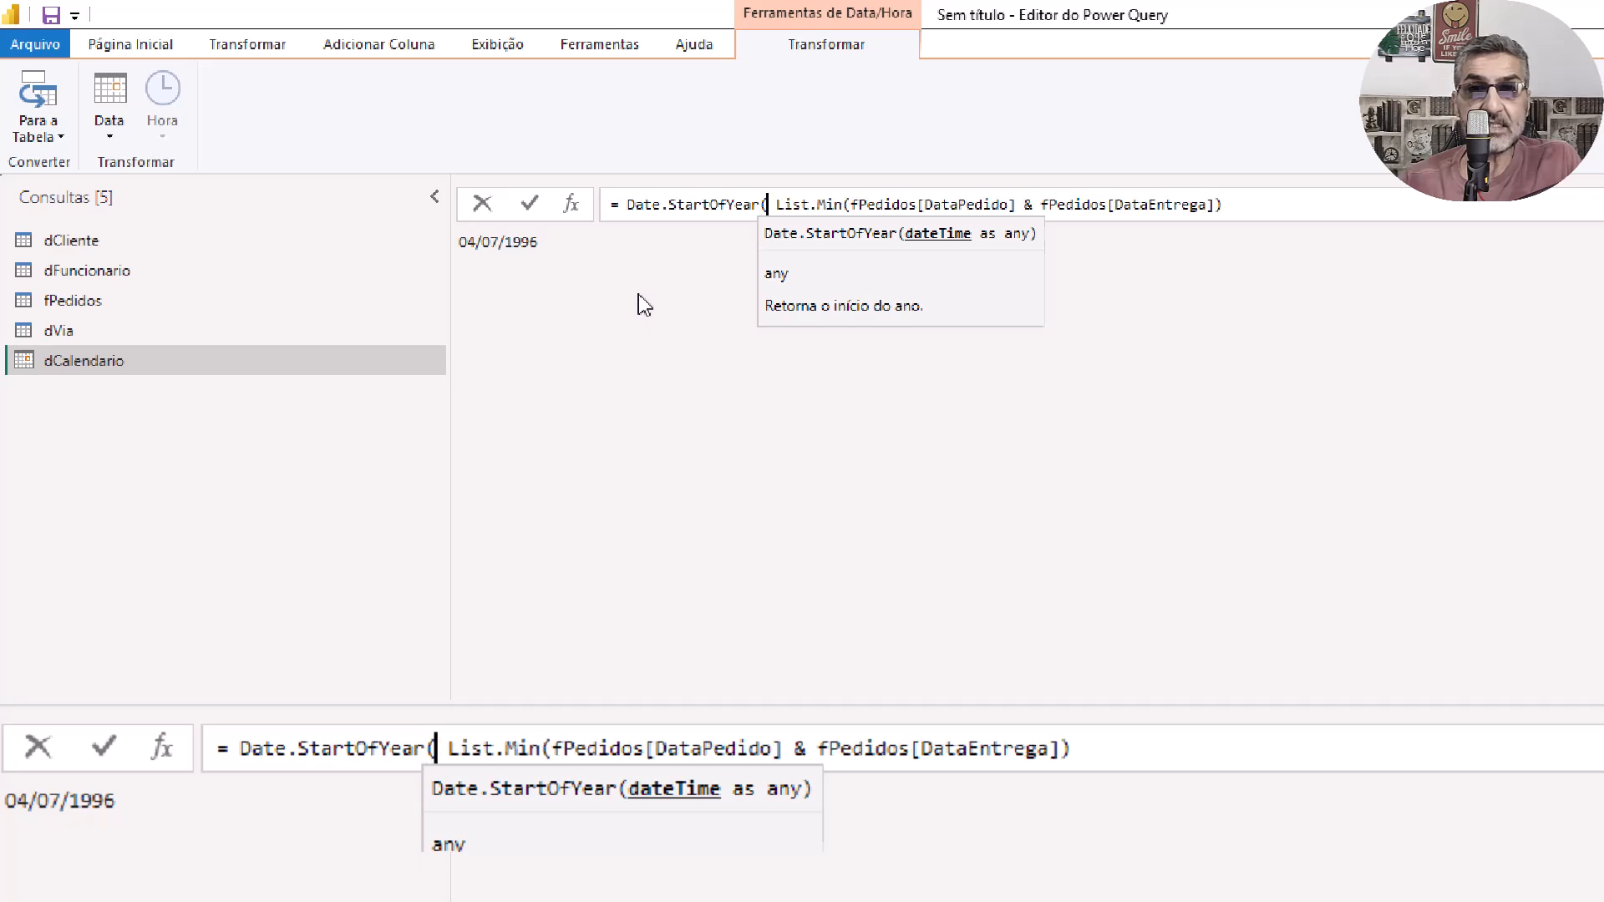
key("Delete")
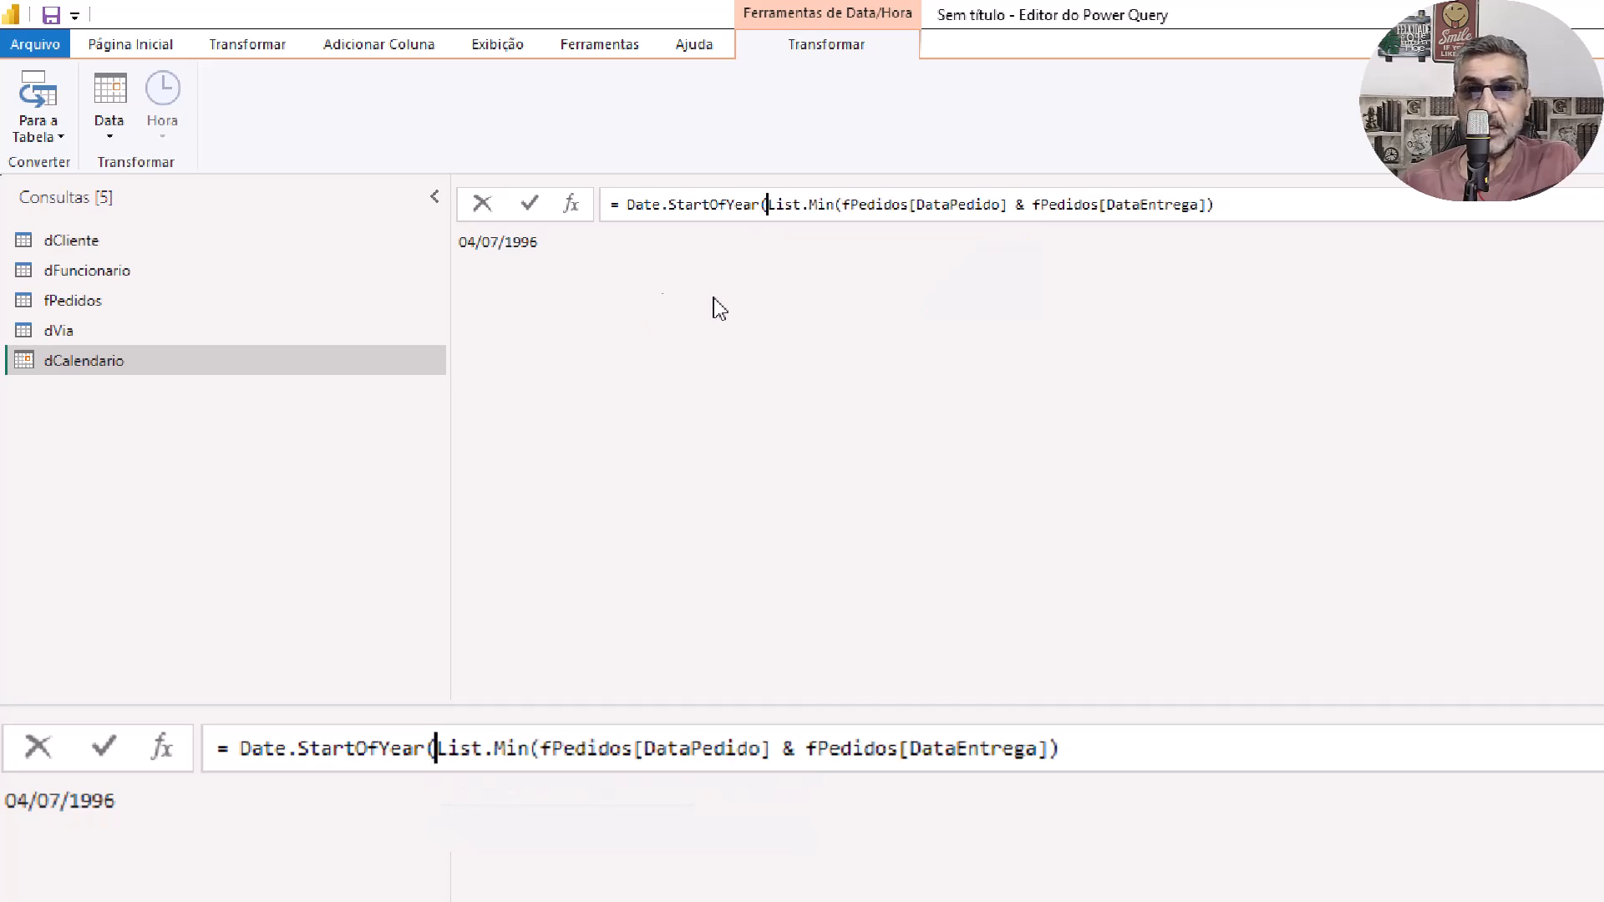
left_click(1229, 207)
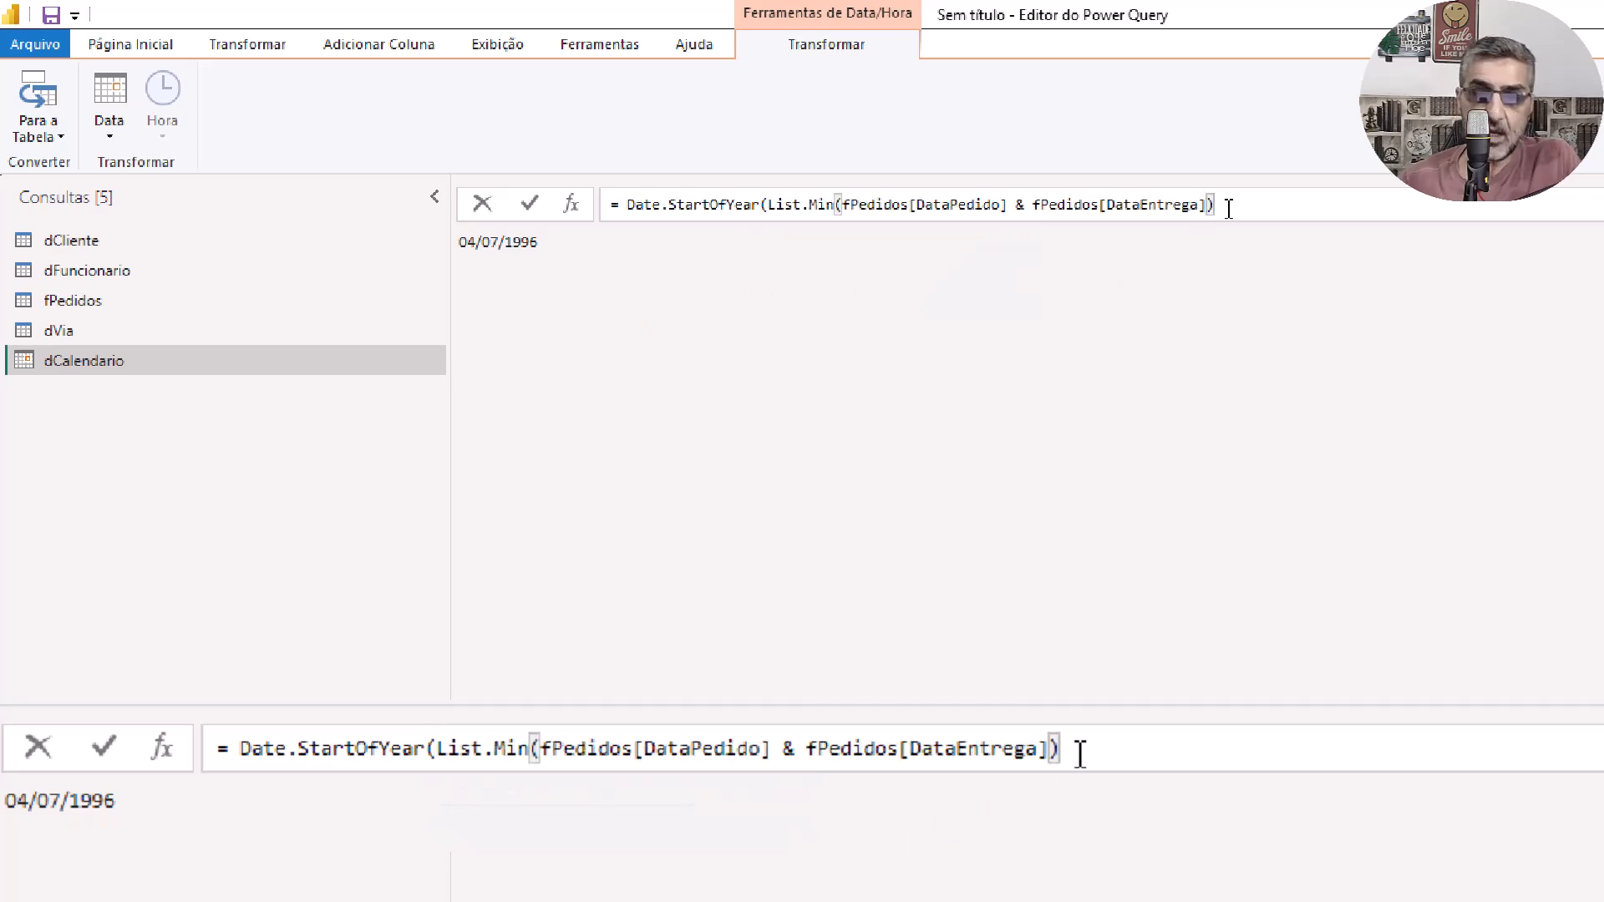
type(")")
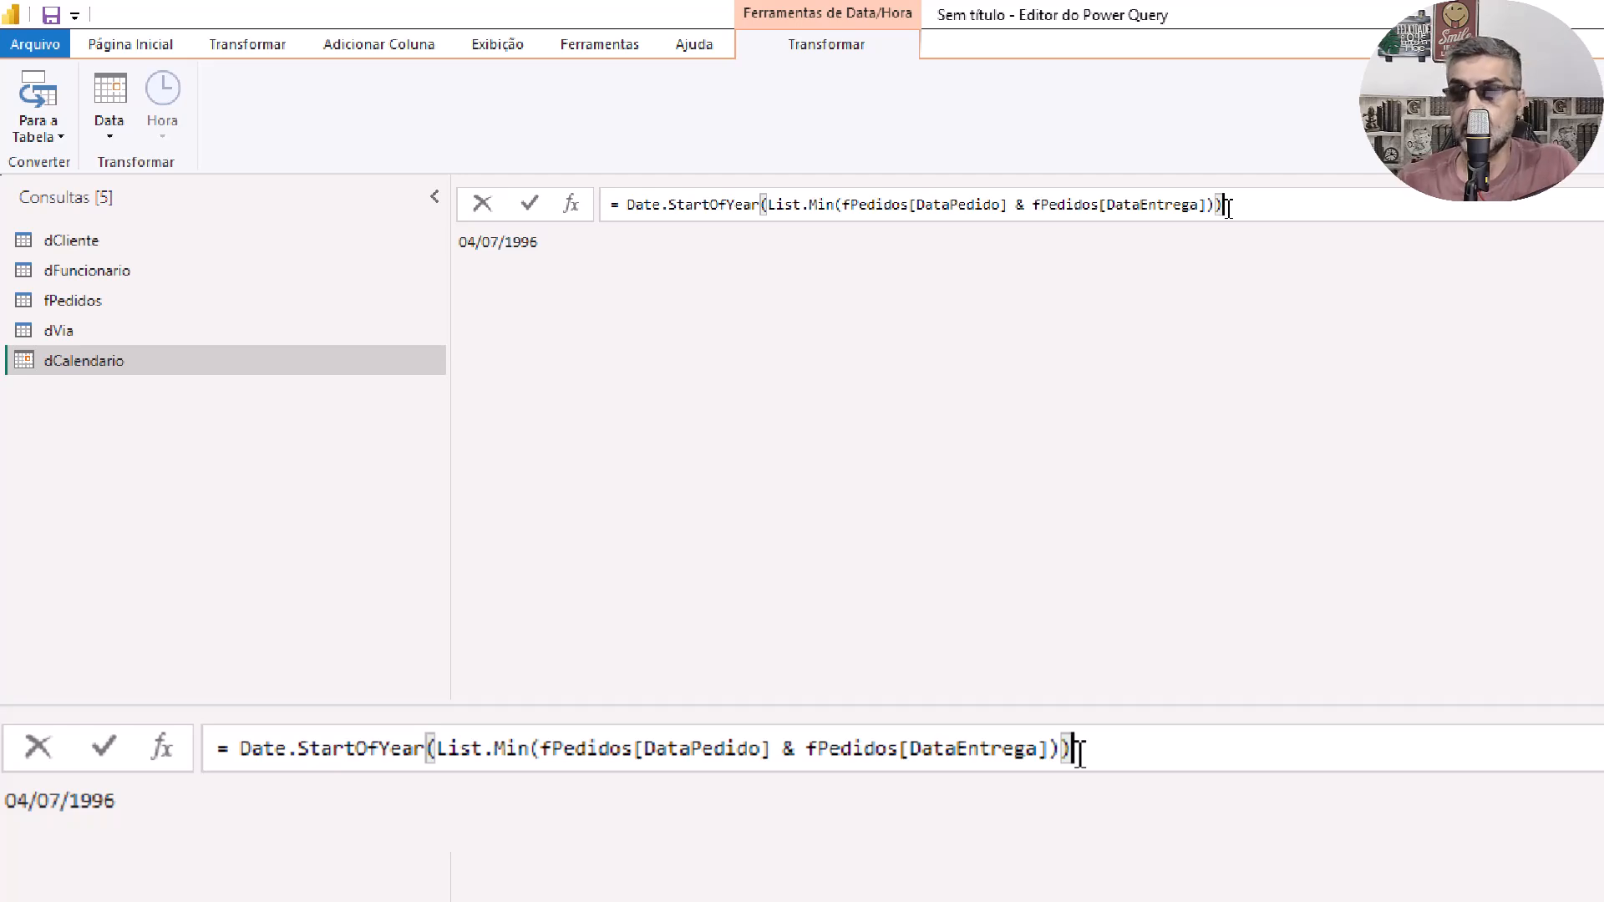
key("Return")
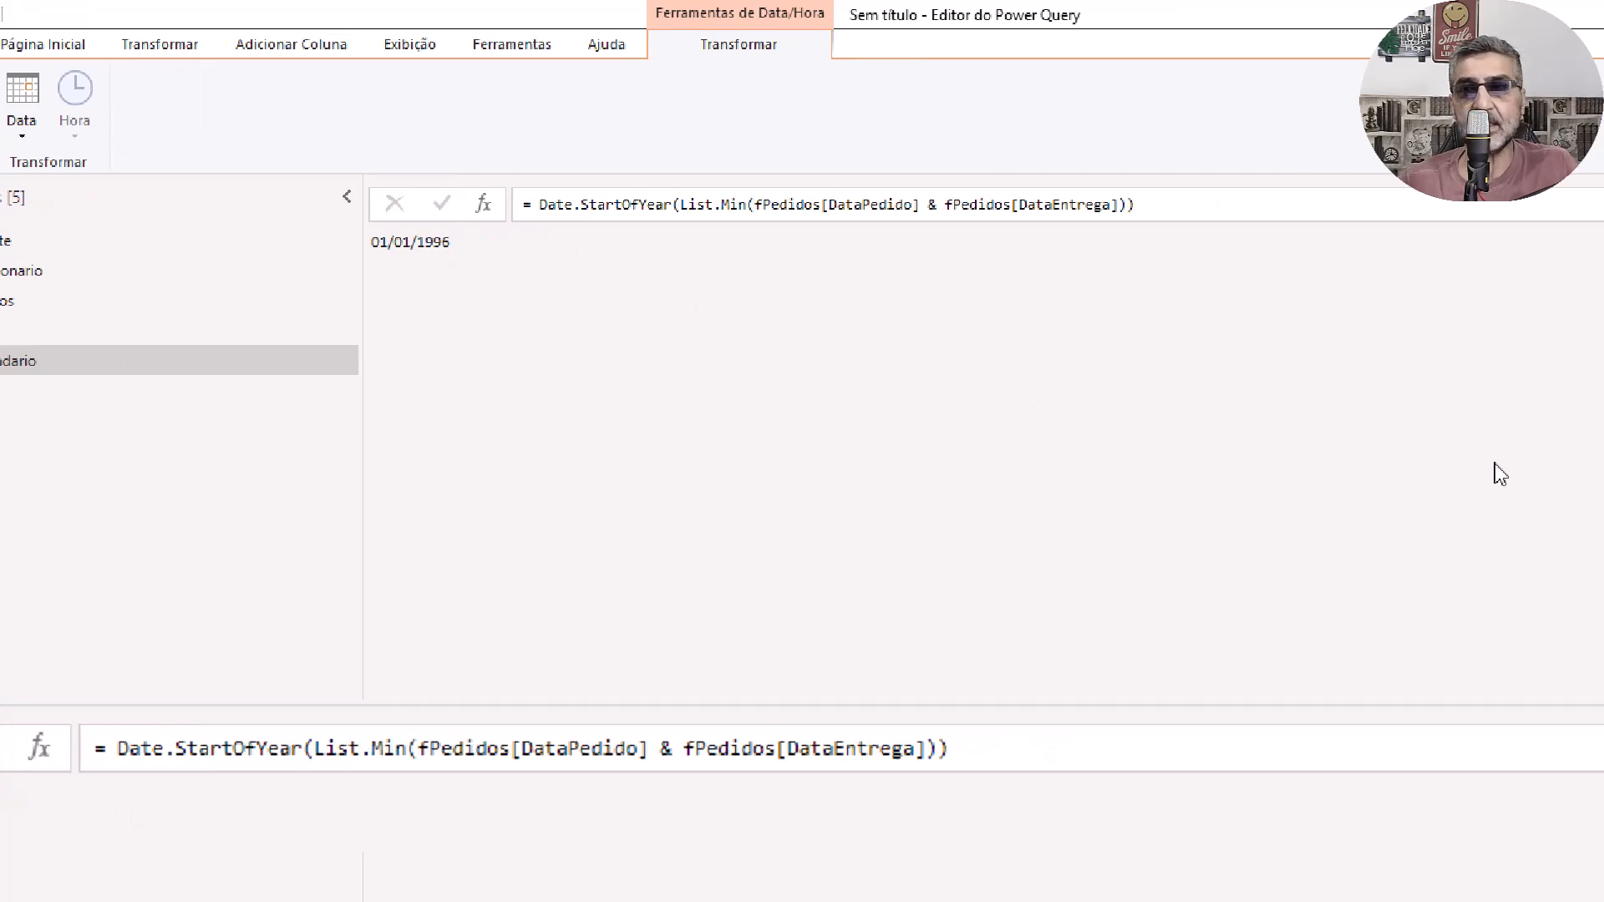
right_click(1431, 399)
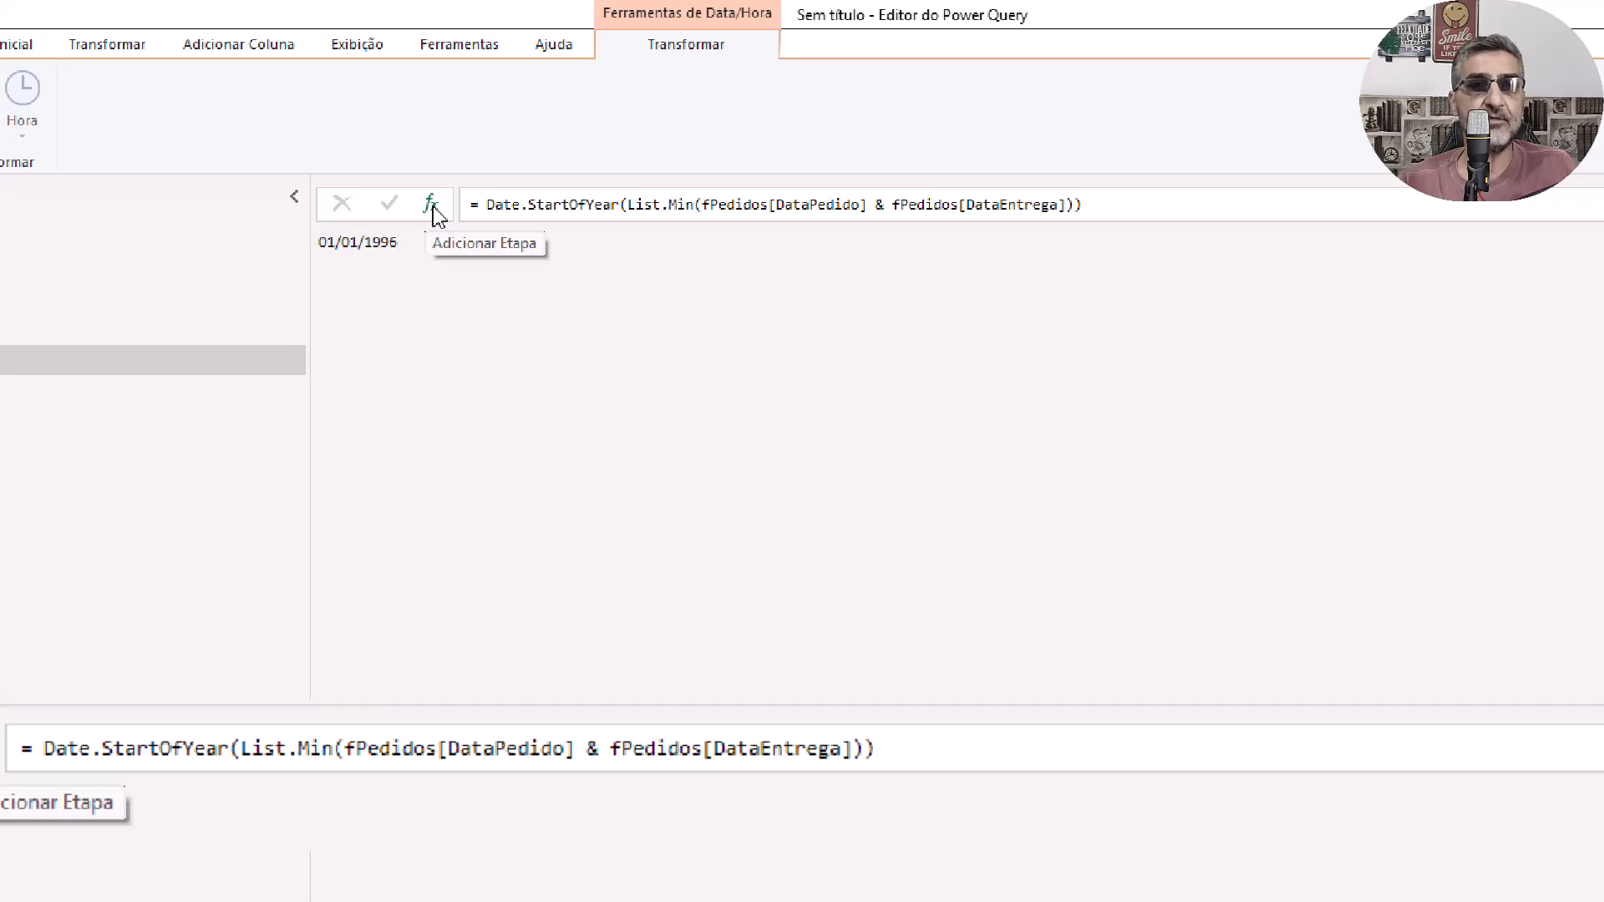
Add a new step to dCalendario and replace its Fonte reference with the beginning of a Date.EndOfYear( formula
left_click(432, 206)
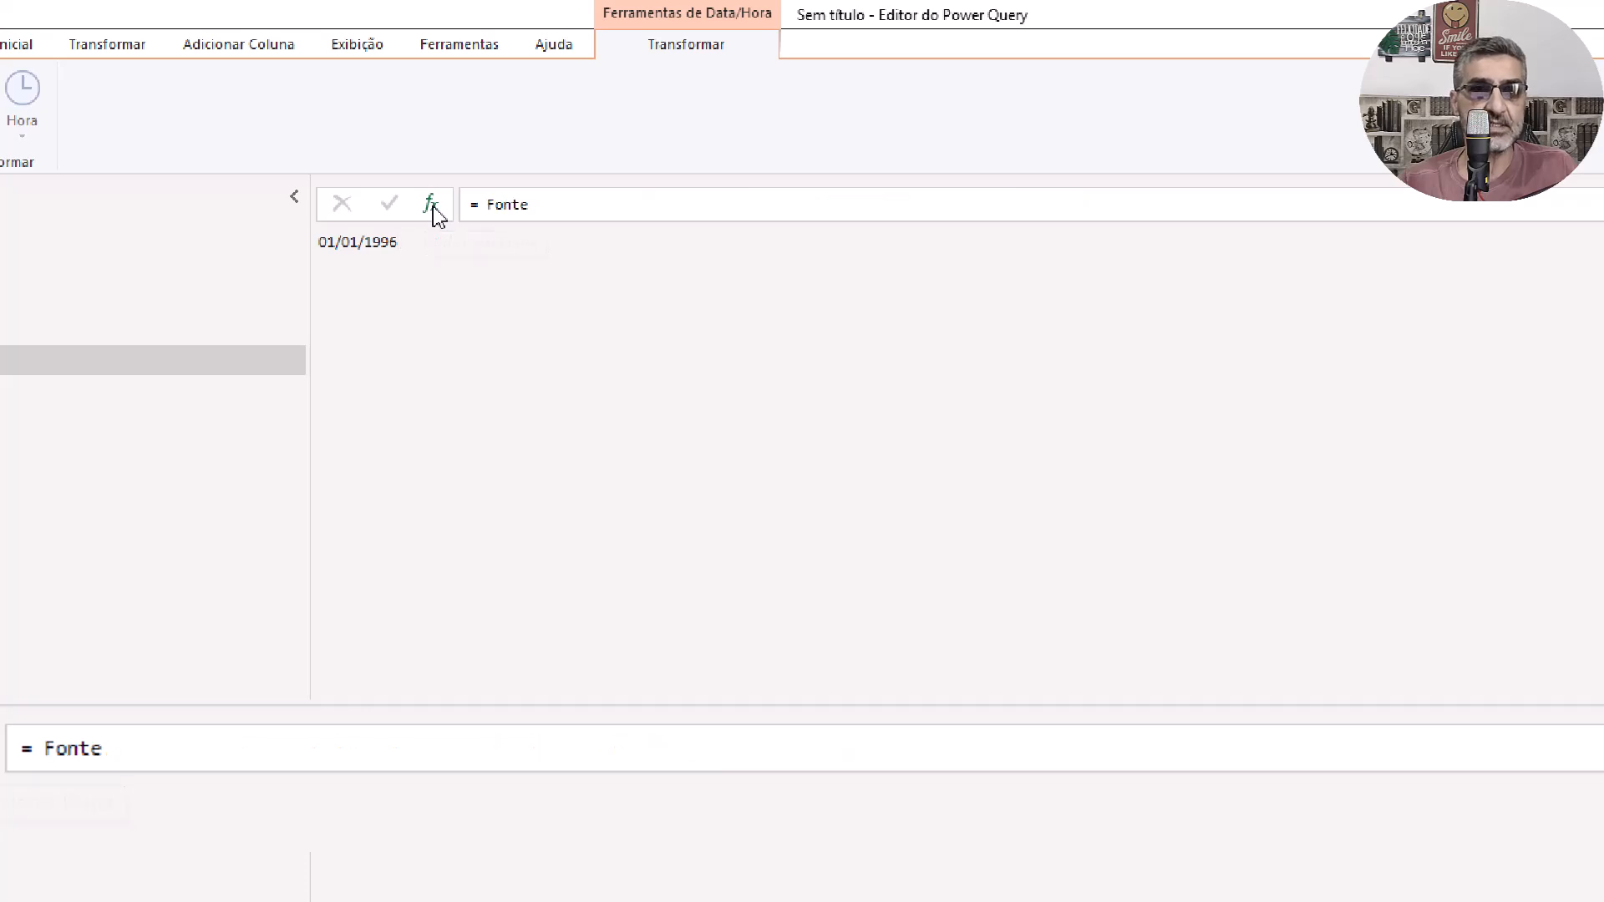
double_click(502, 209)
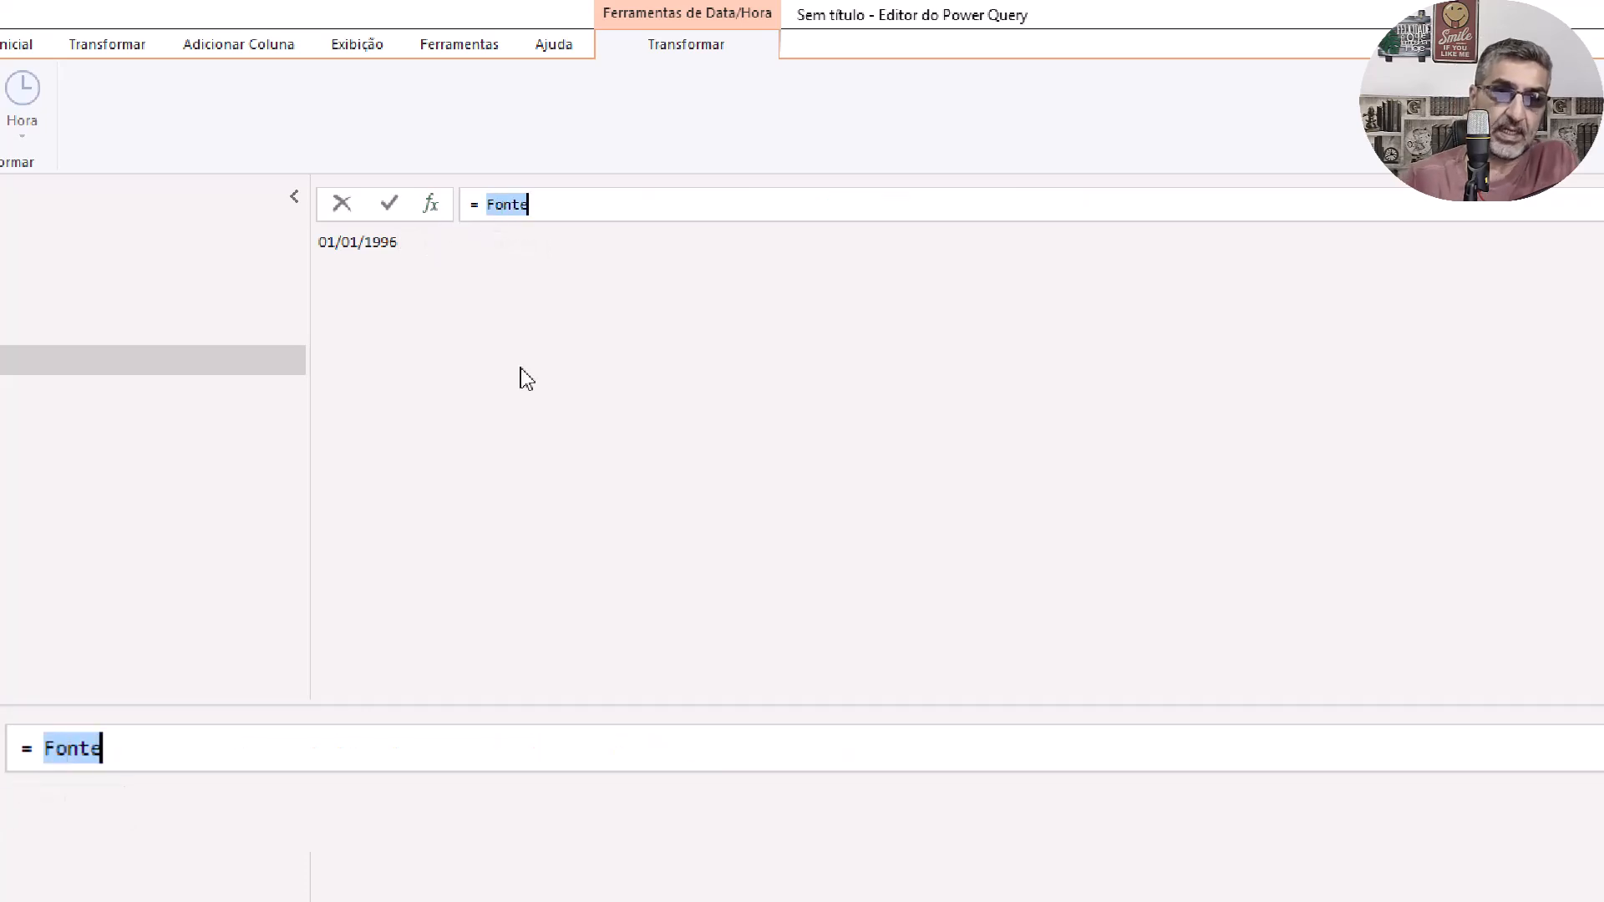
key("BackSpace")
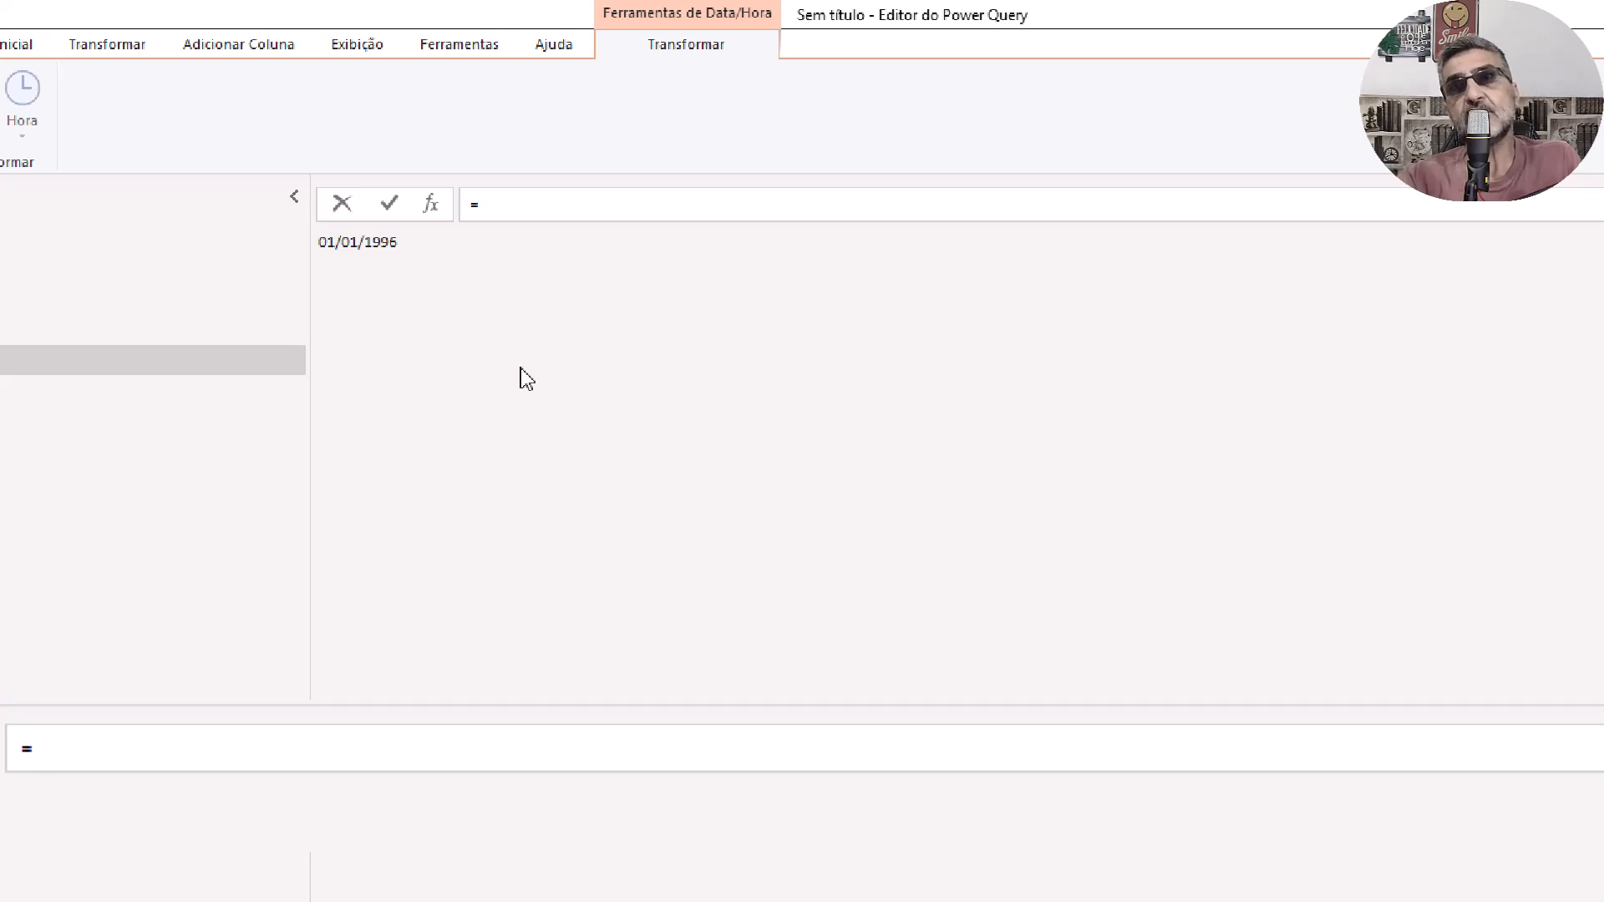
type("D")
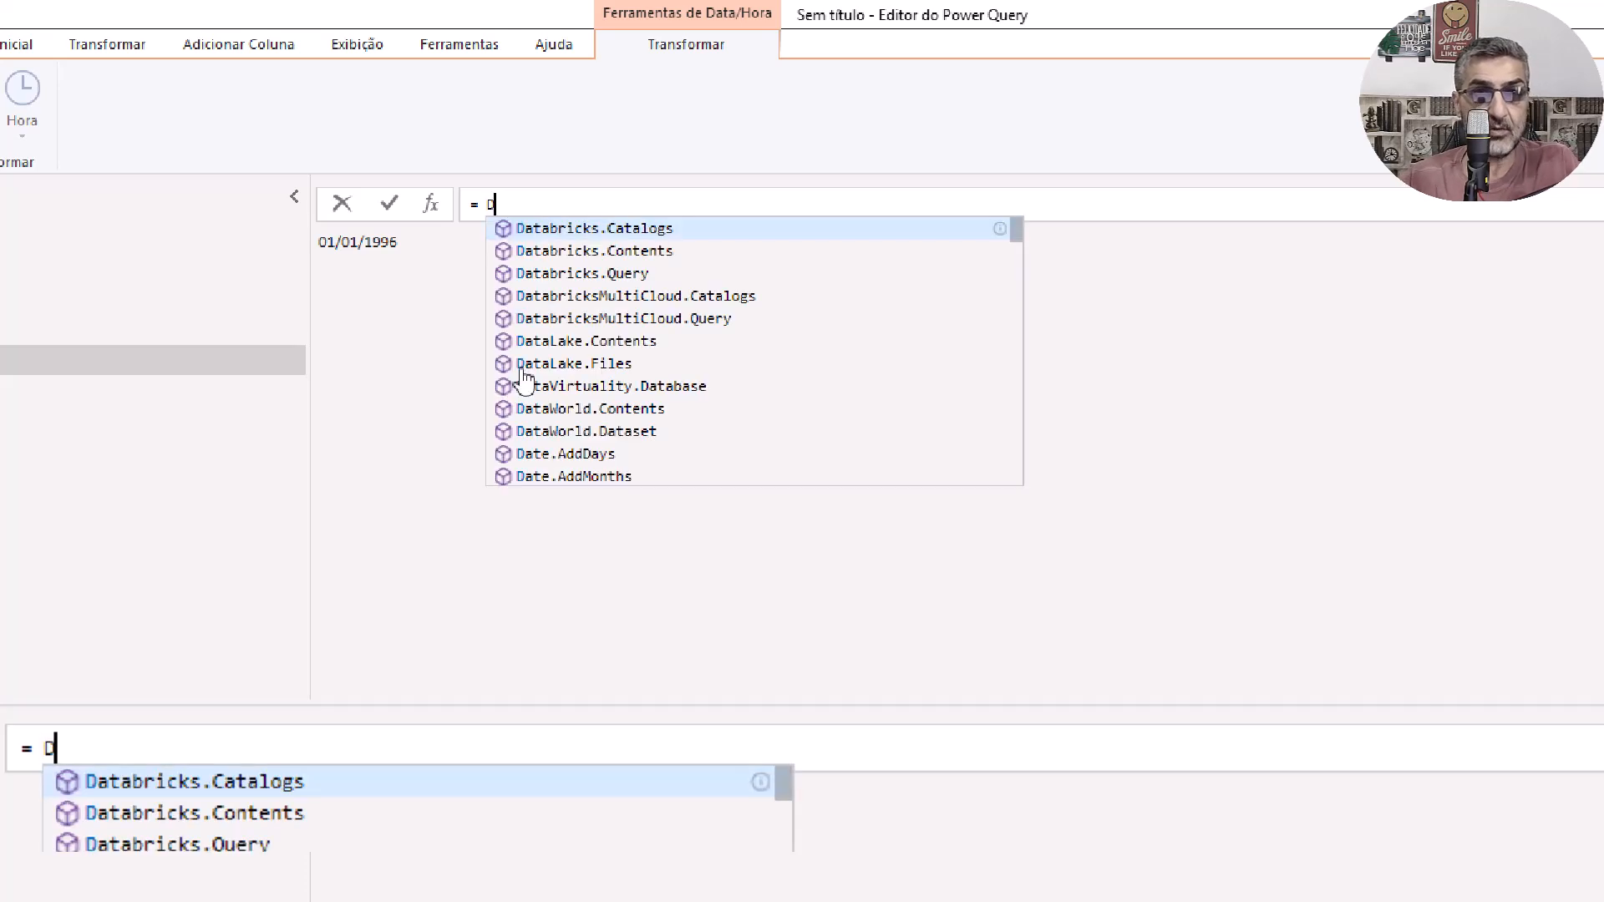
type("ate.")
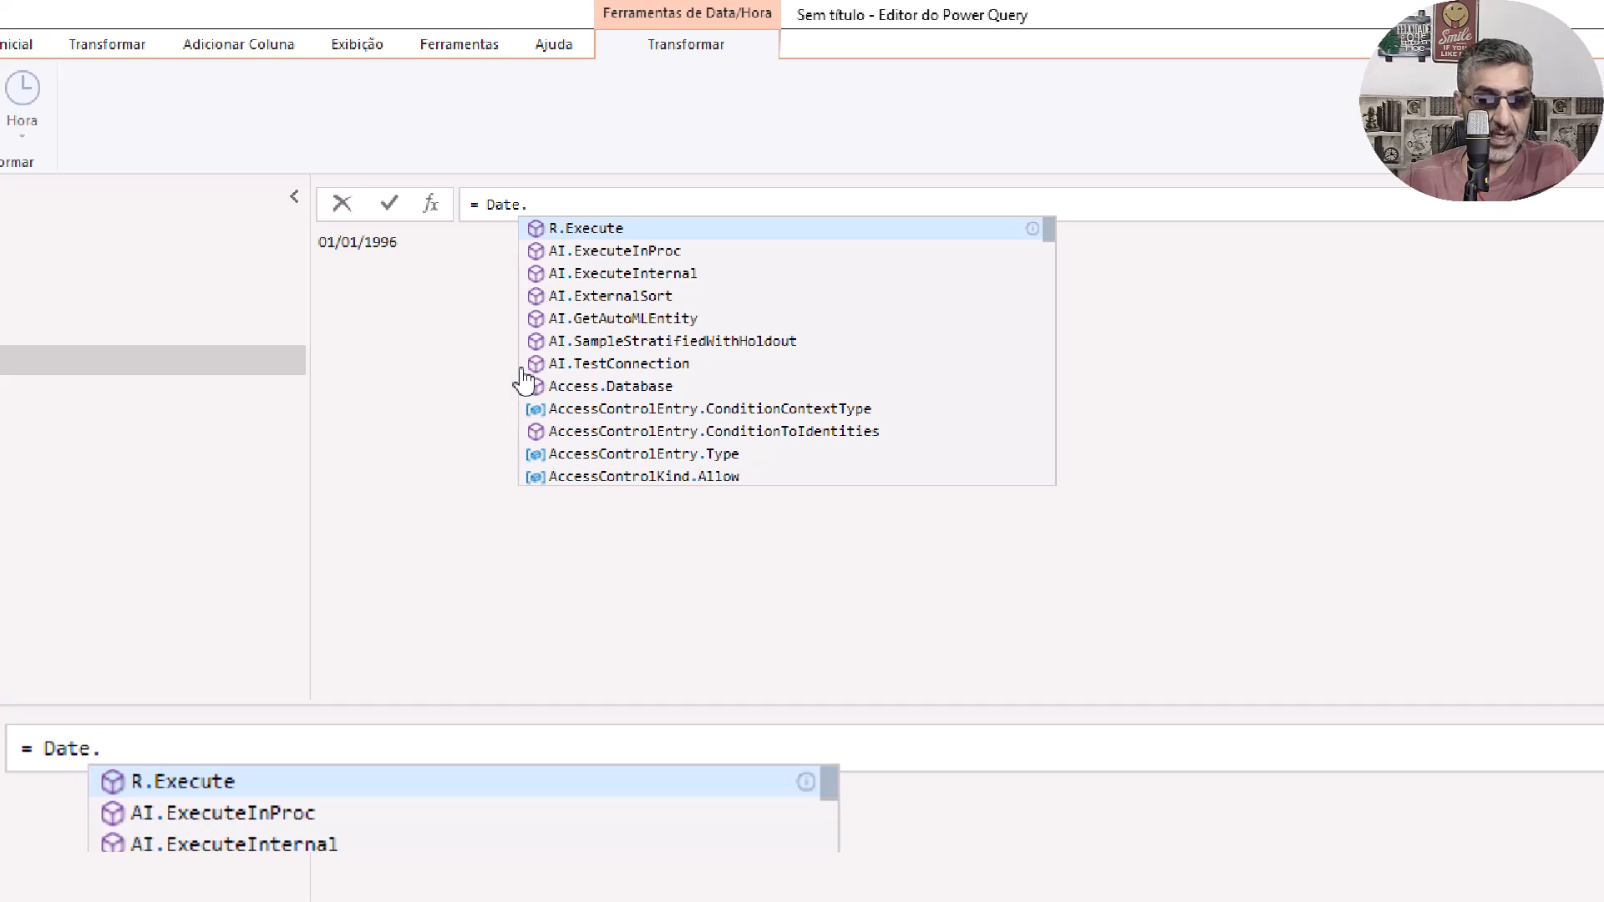
type("EndOf")
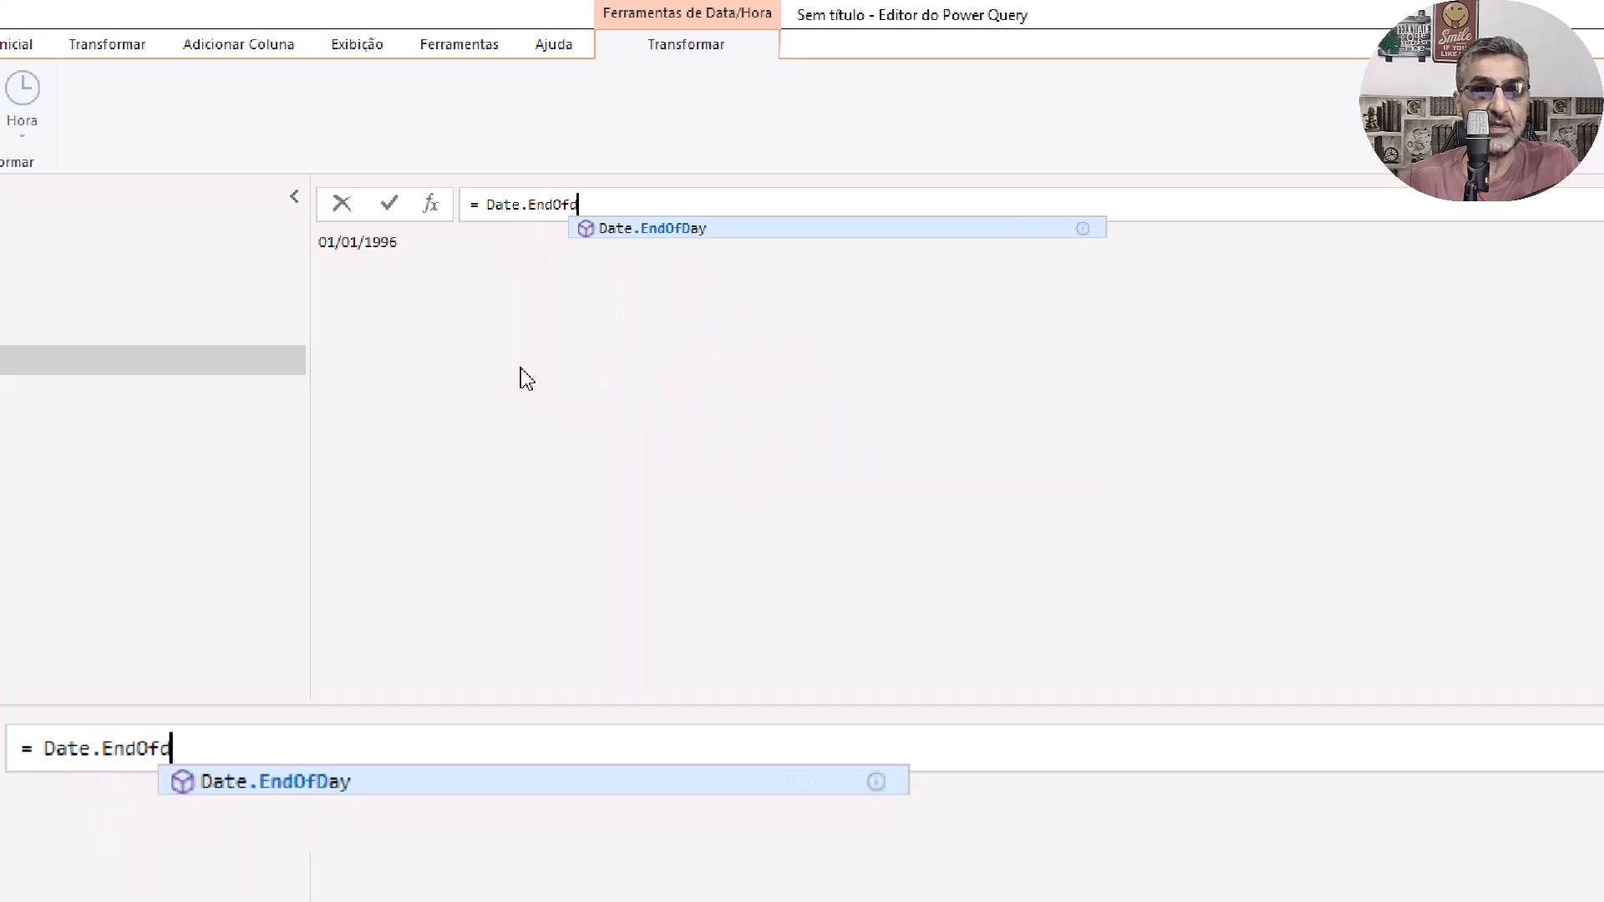
type("Year(")
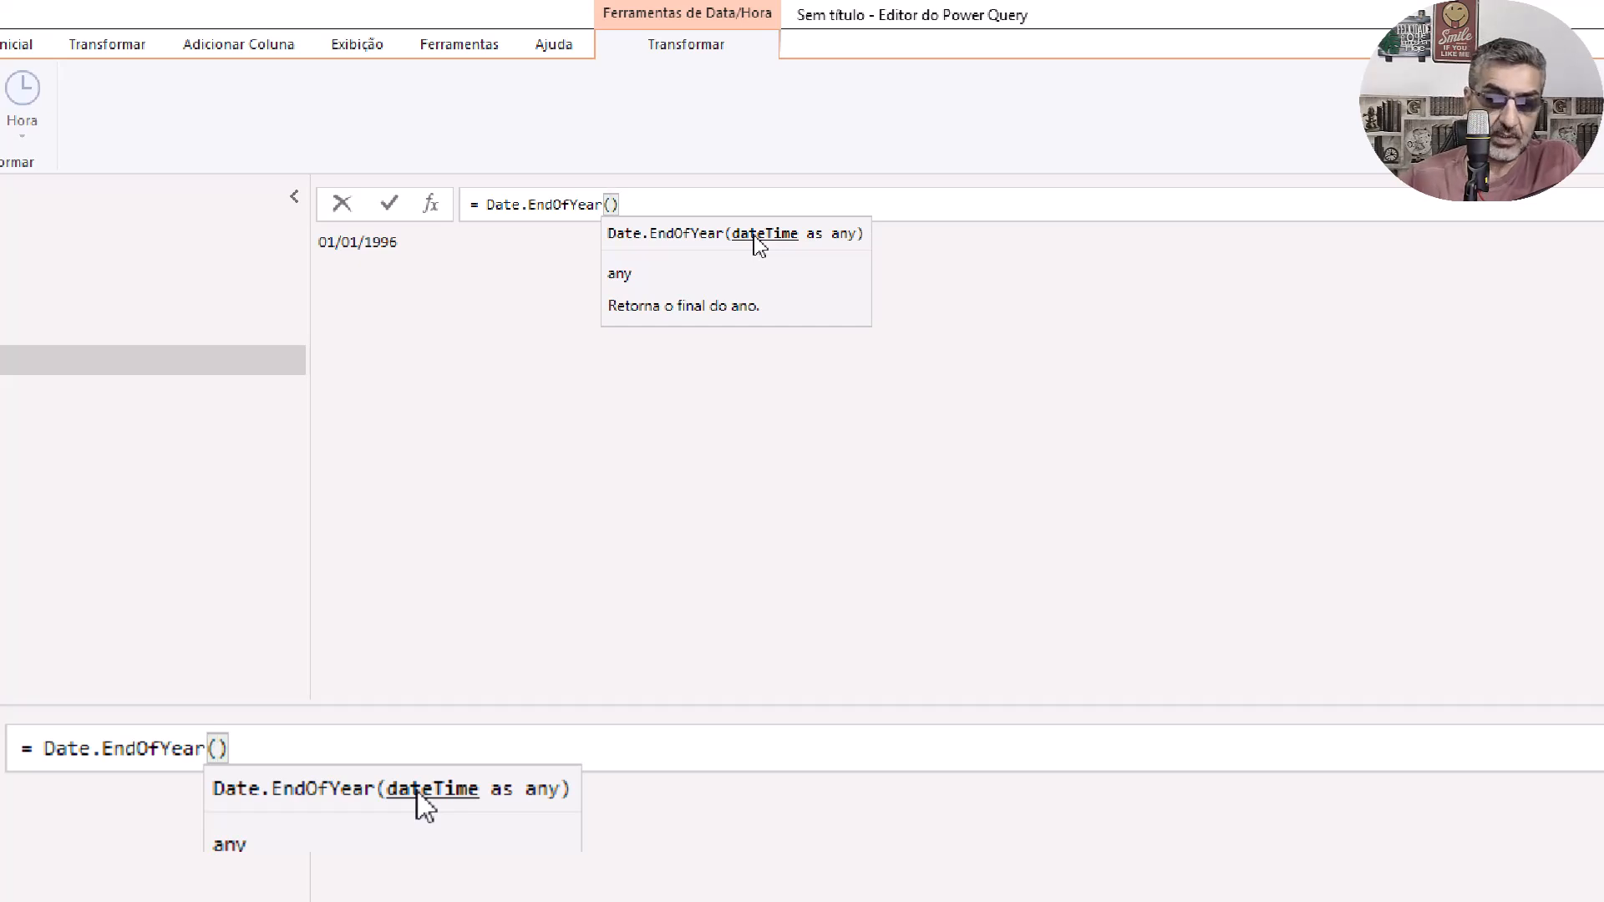
Nest List.Max over the order dates inside Date.EndOfYear: List.Max(fPedidos[DataPedido])
type("List.Max")
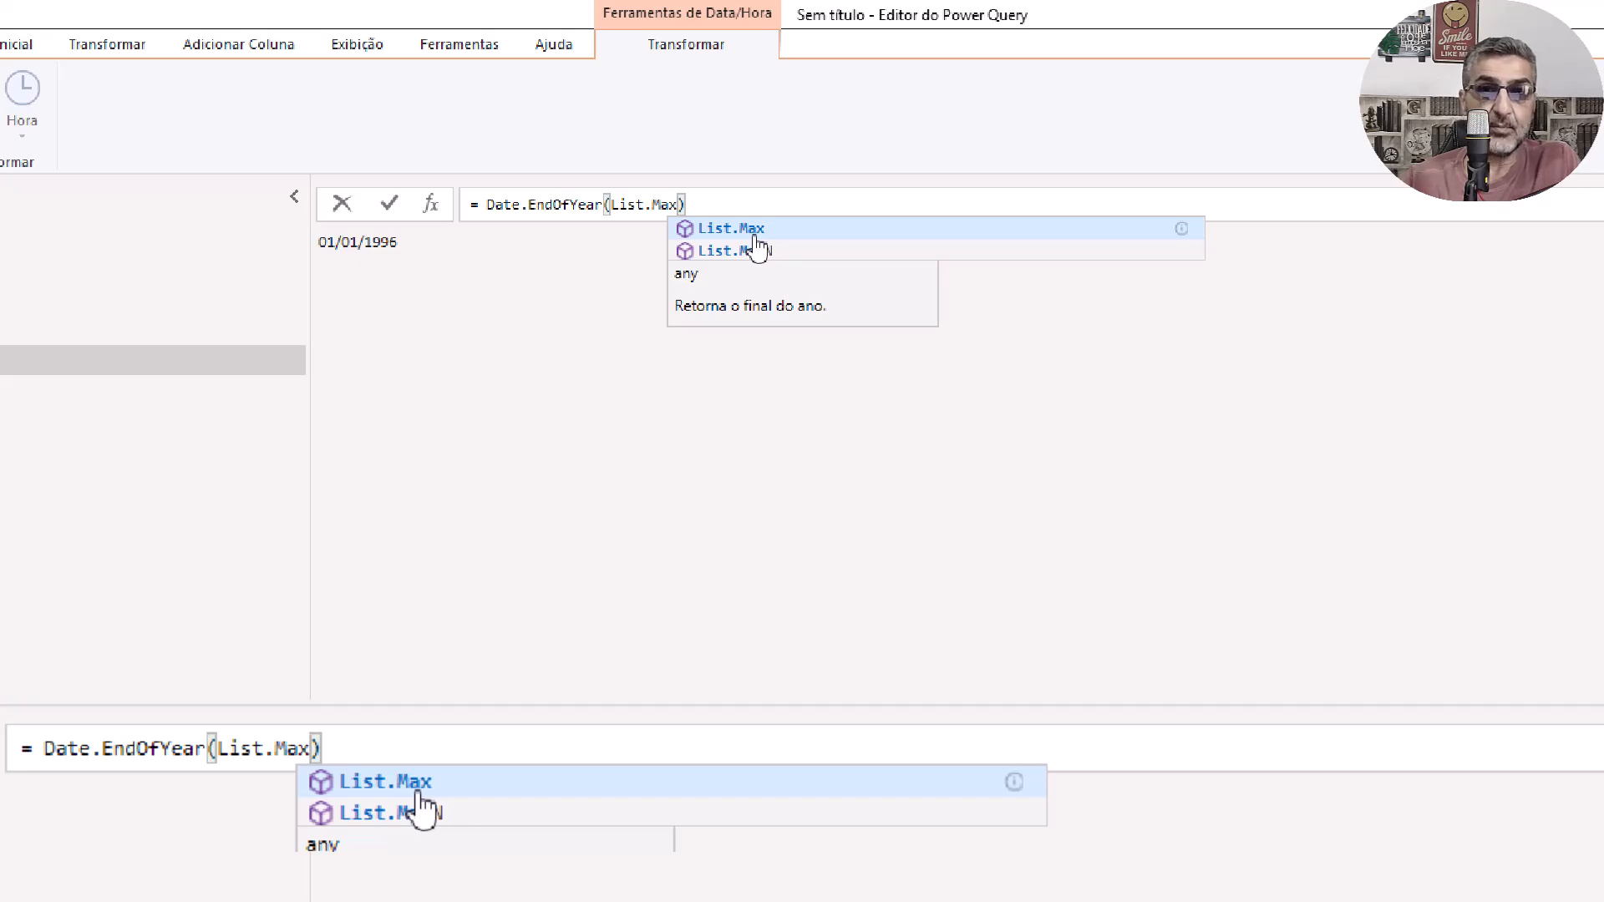
type("(")
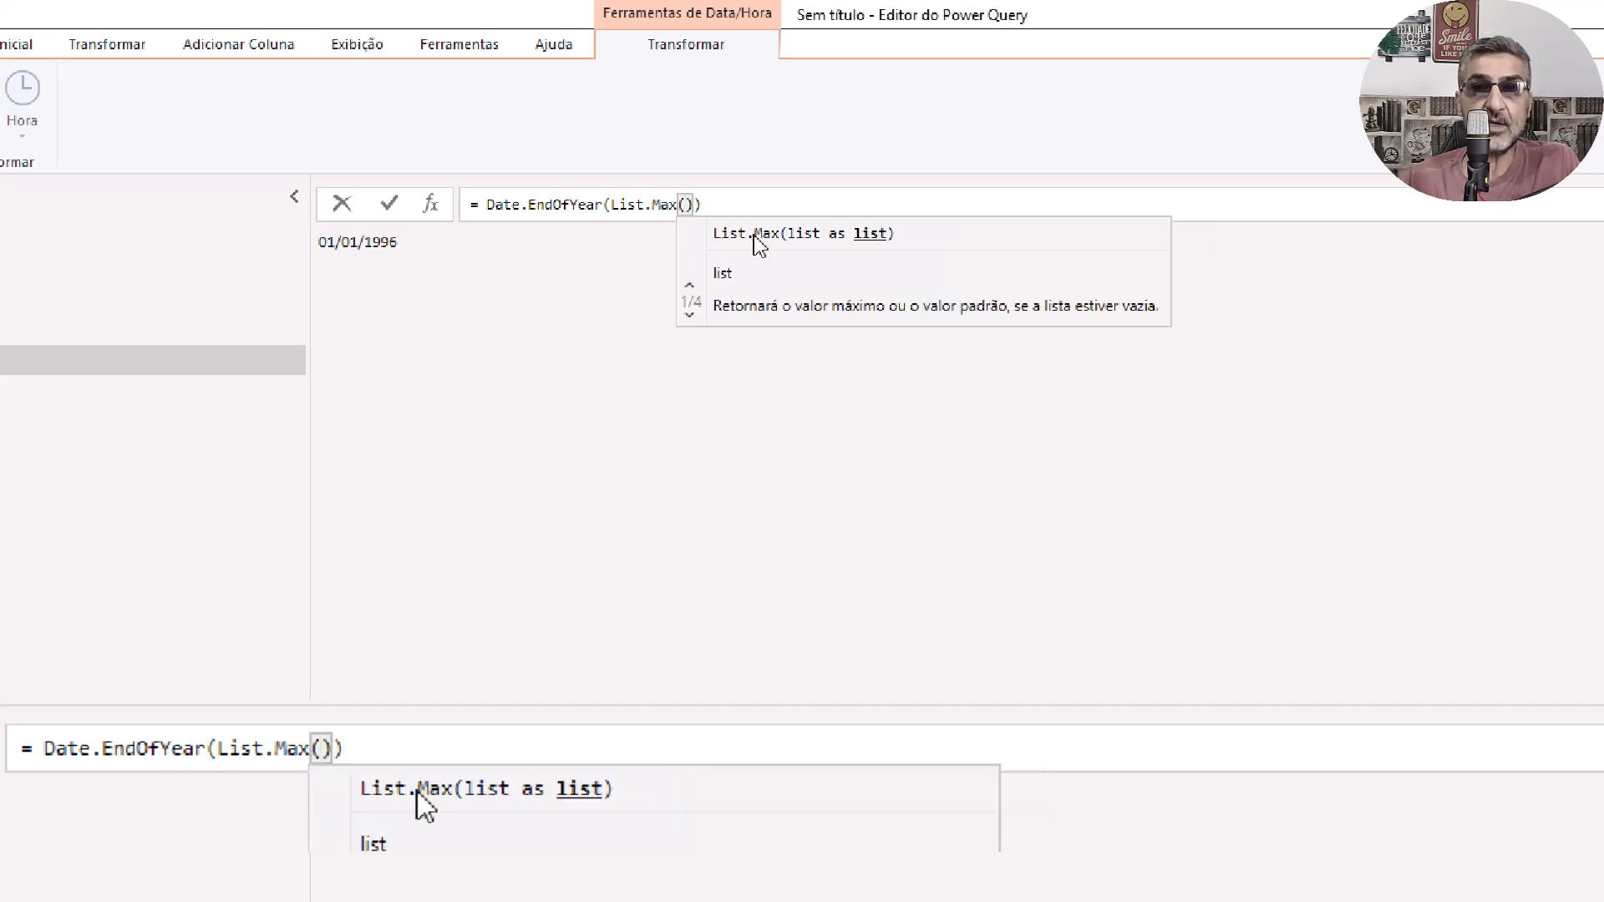
type("fPedidos")
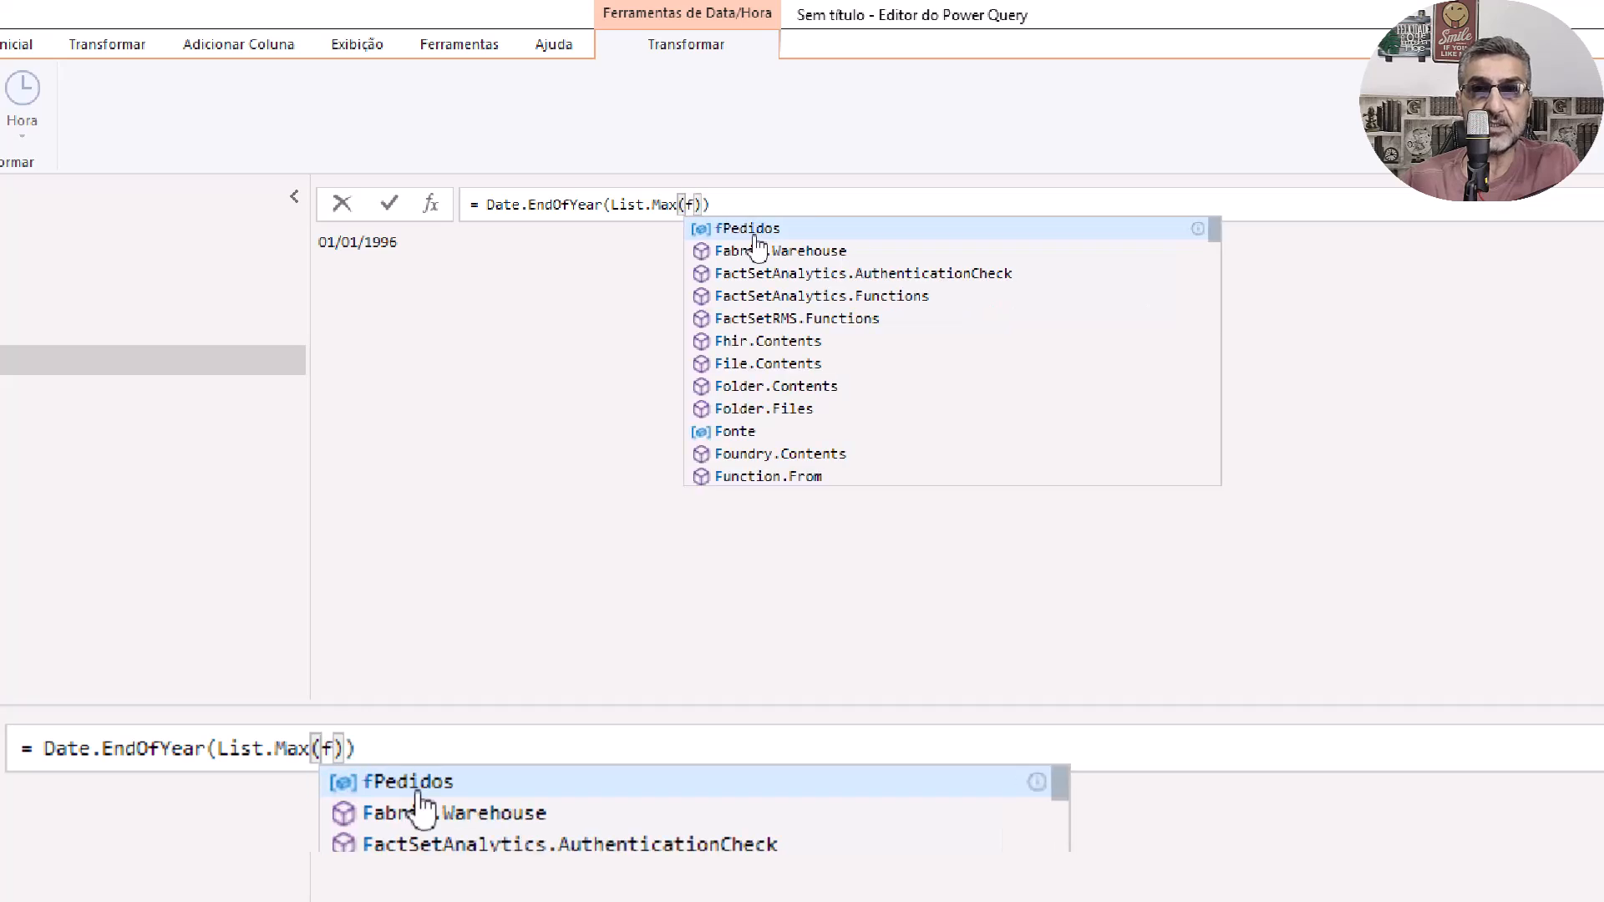
type("[")
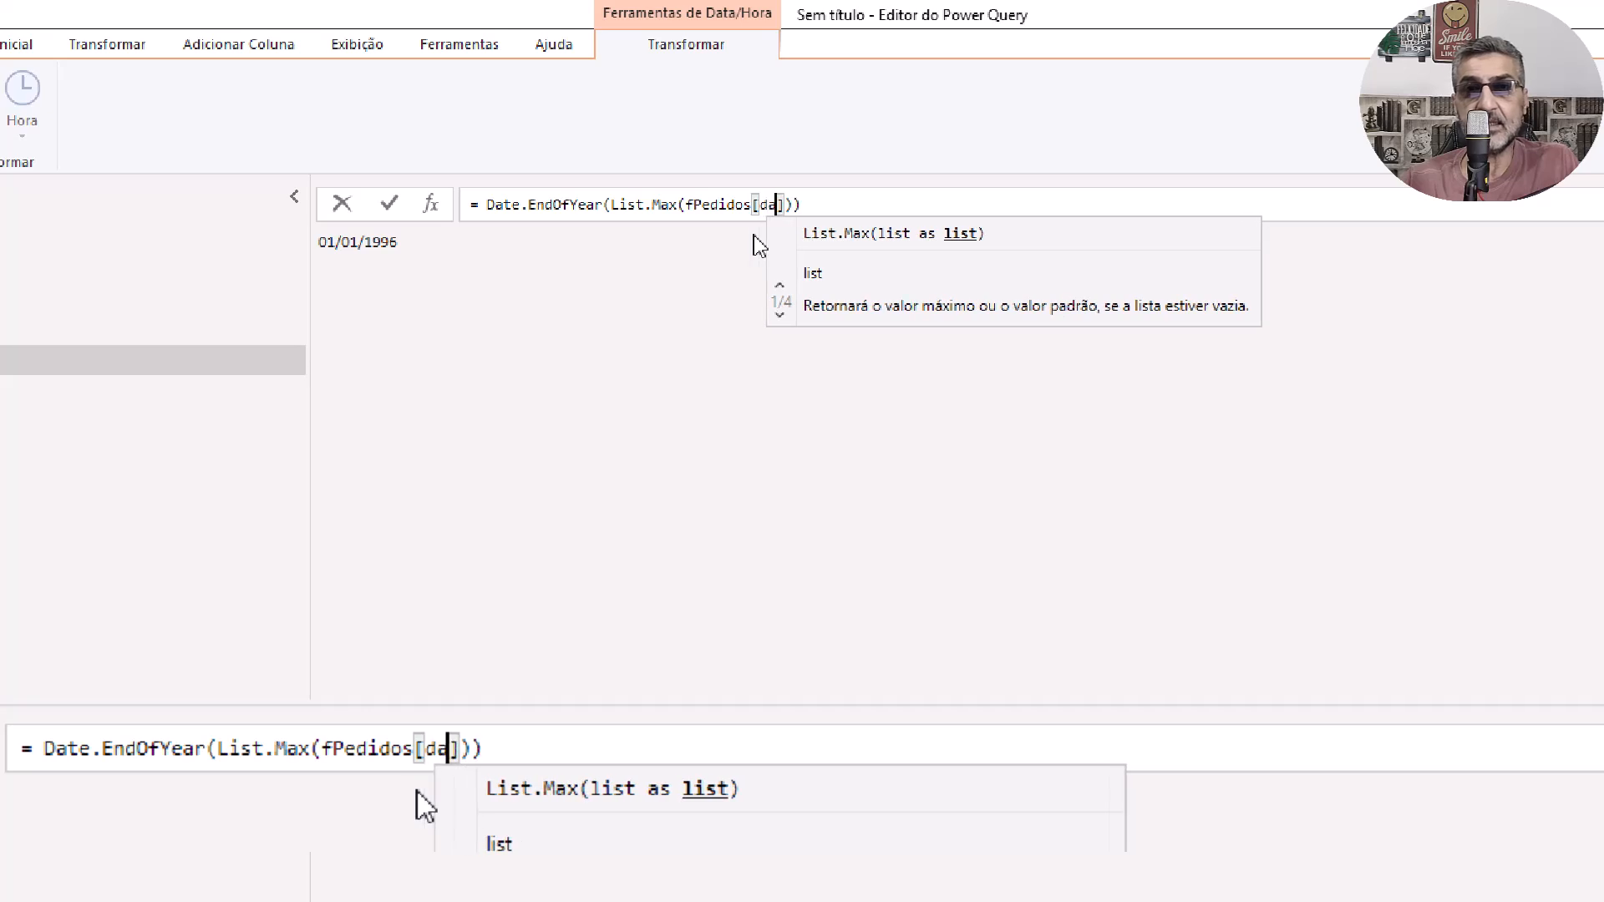
type("Data")
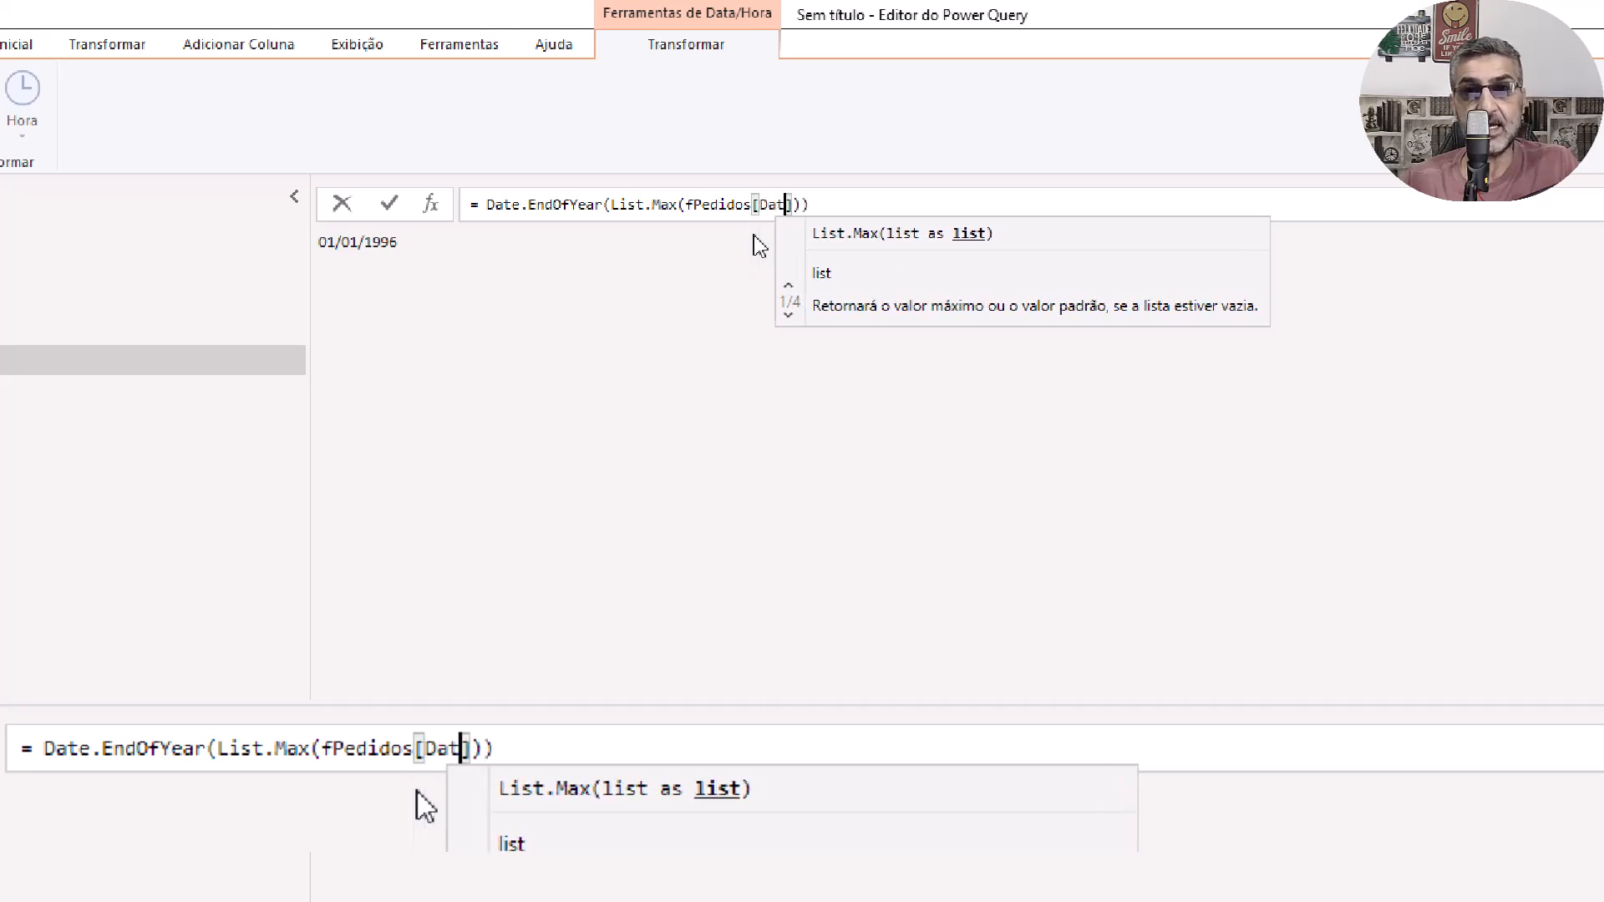
type("Pedido")
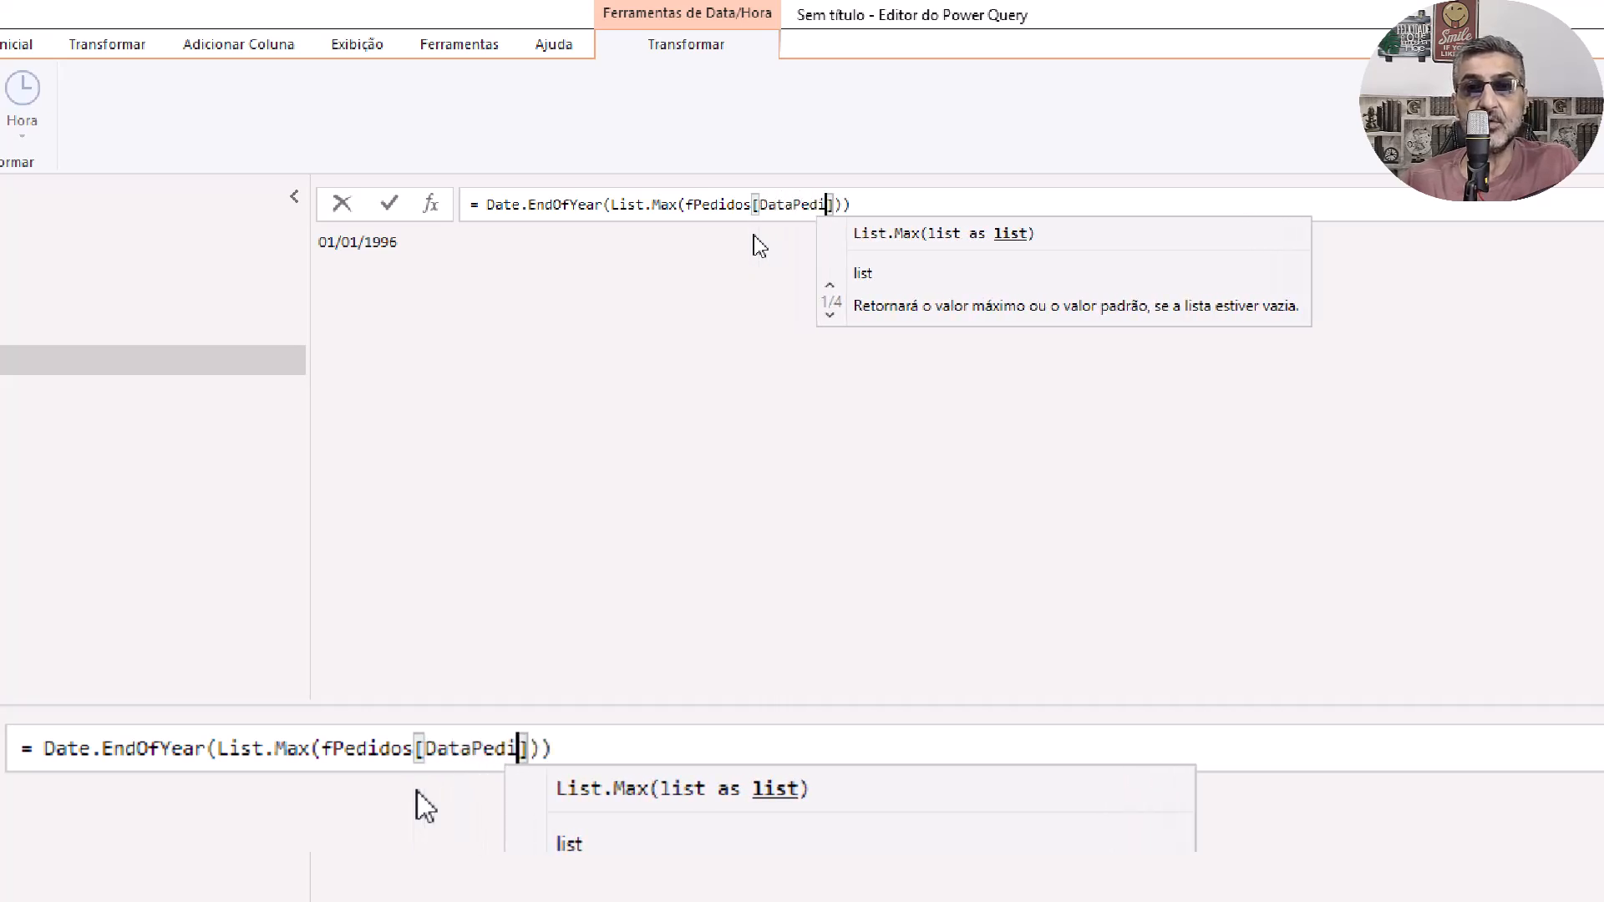
key("Right")
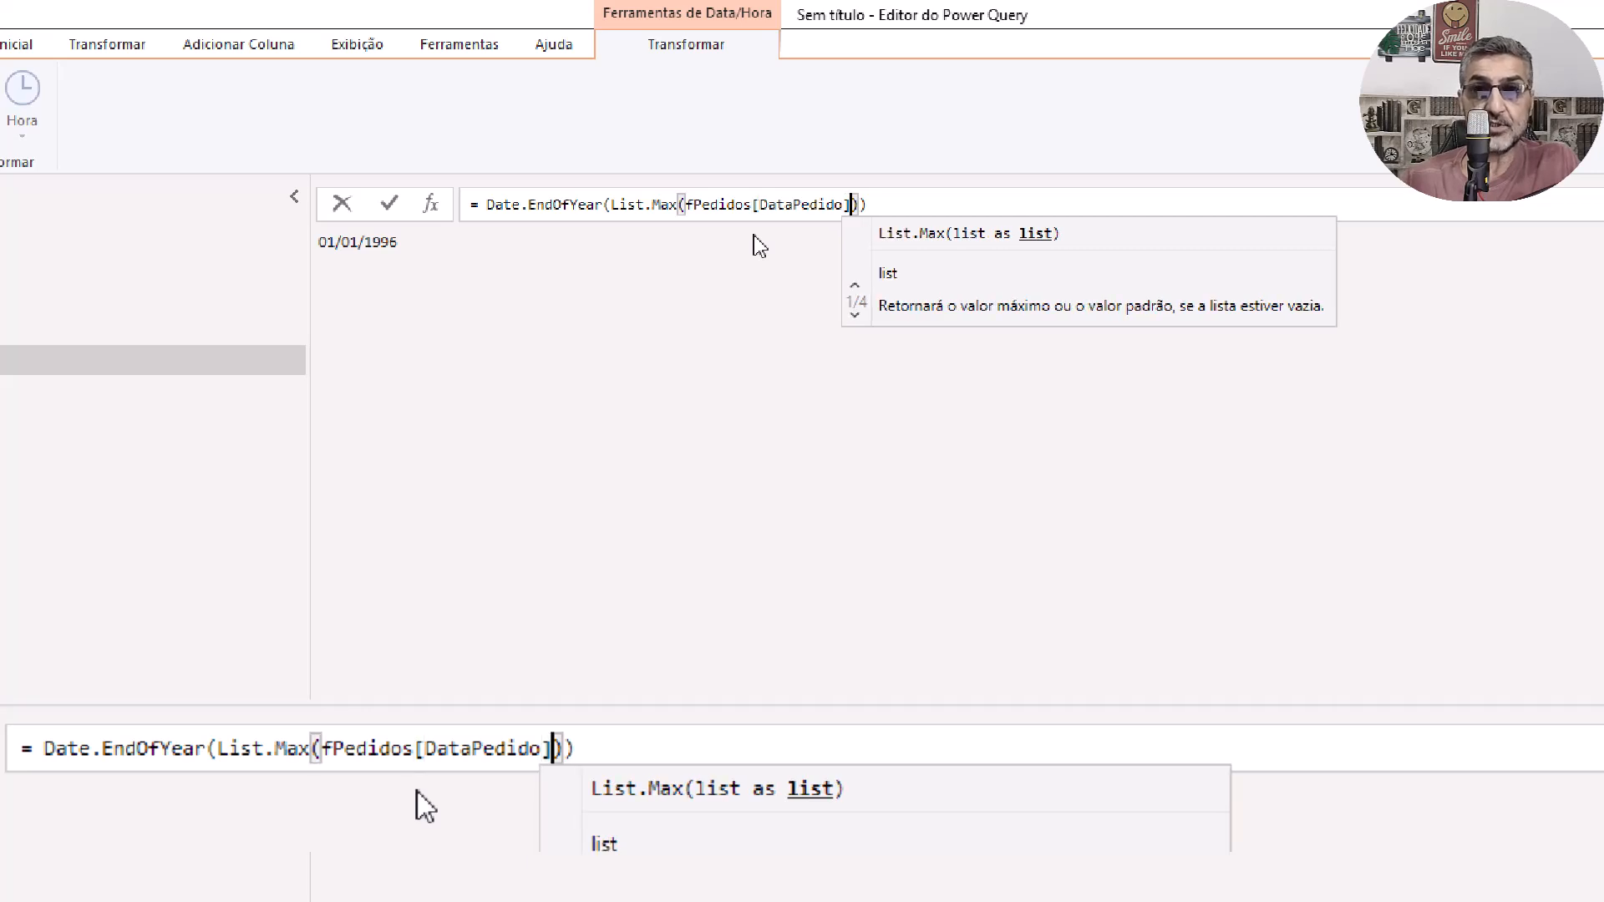
Extend the List.Max argument with & fPedidos[DataEntrega] and commit the Date.EndOfYear formula
type("&")
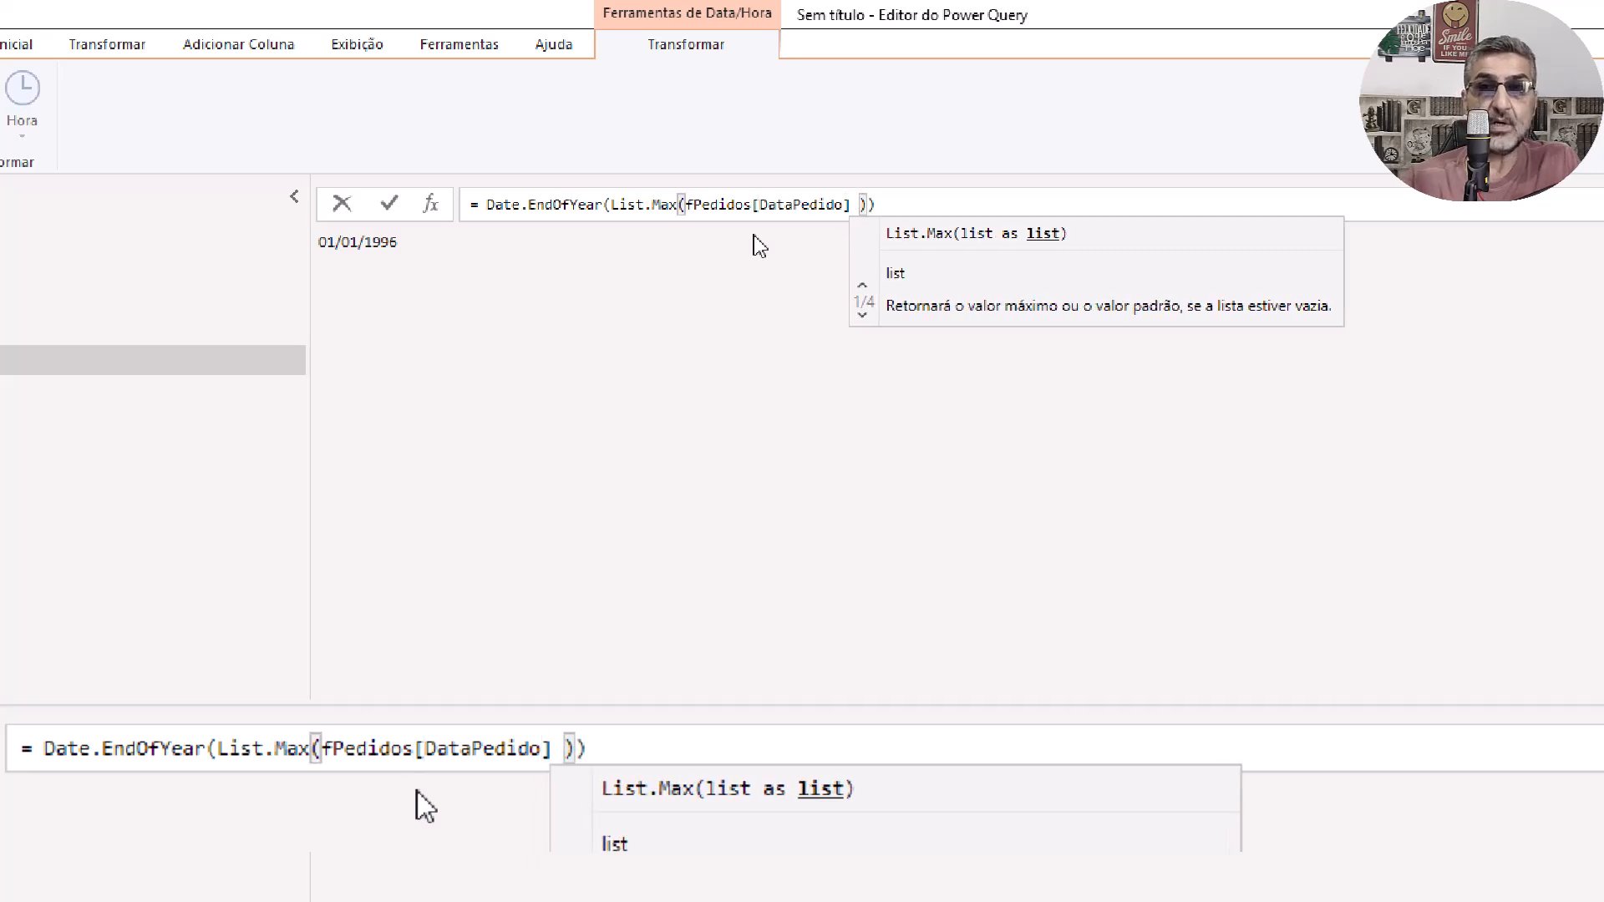
type(" fPedidos")
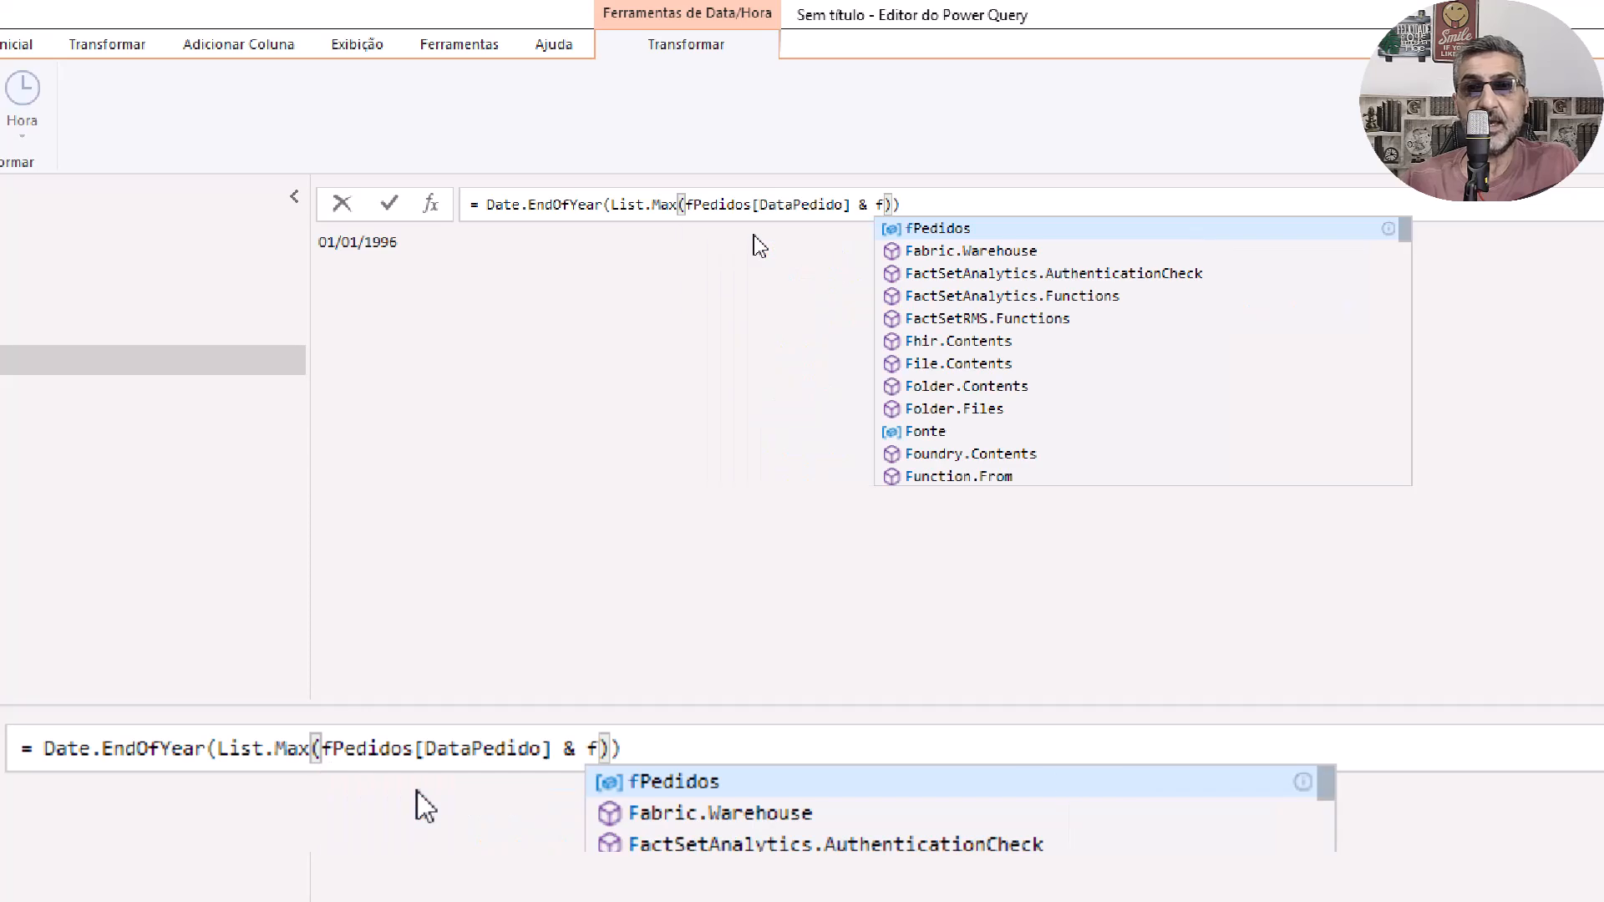
type("[")
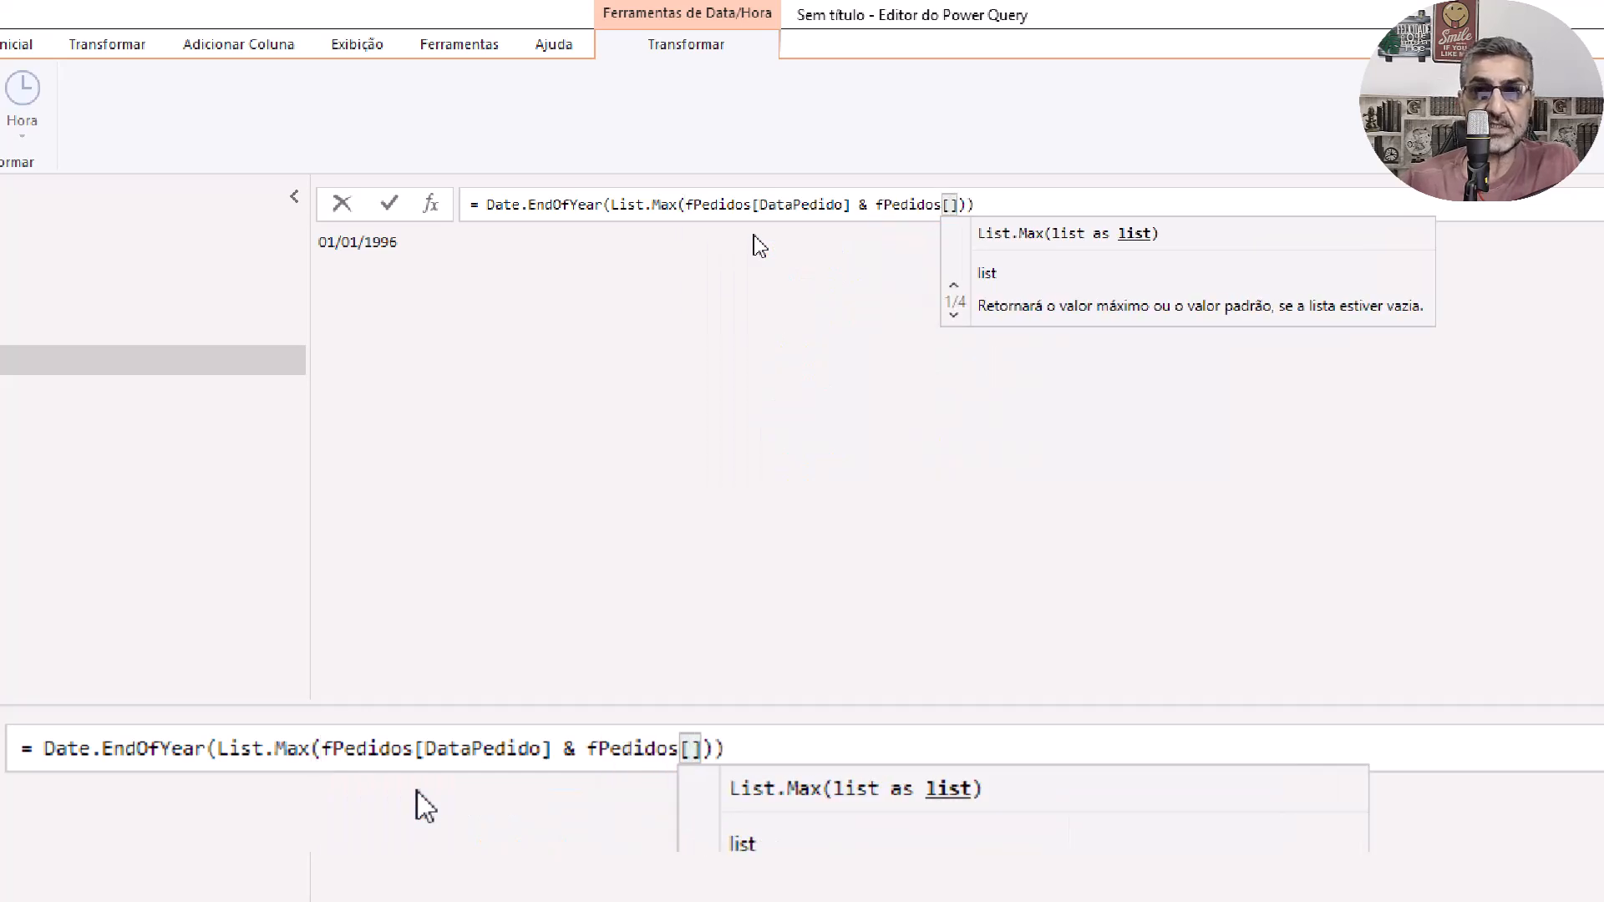
type("DataEntre")
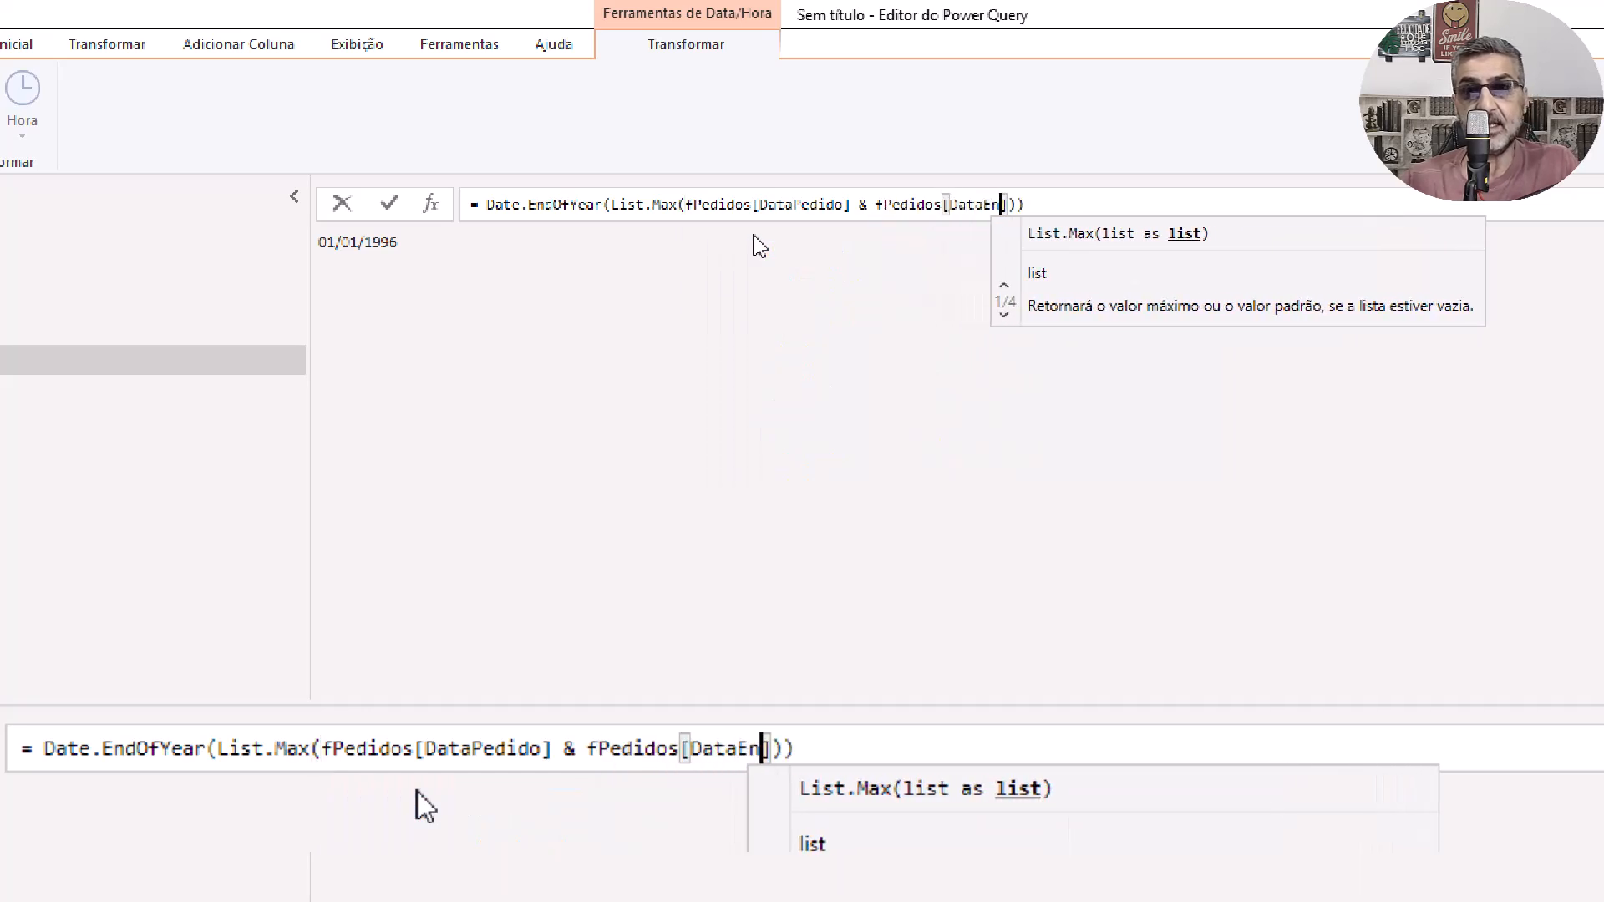
type("ga")
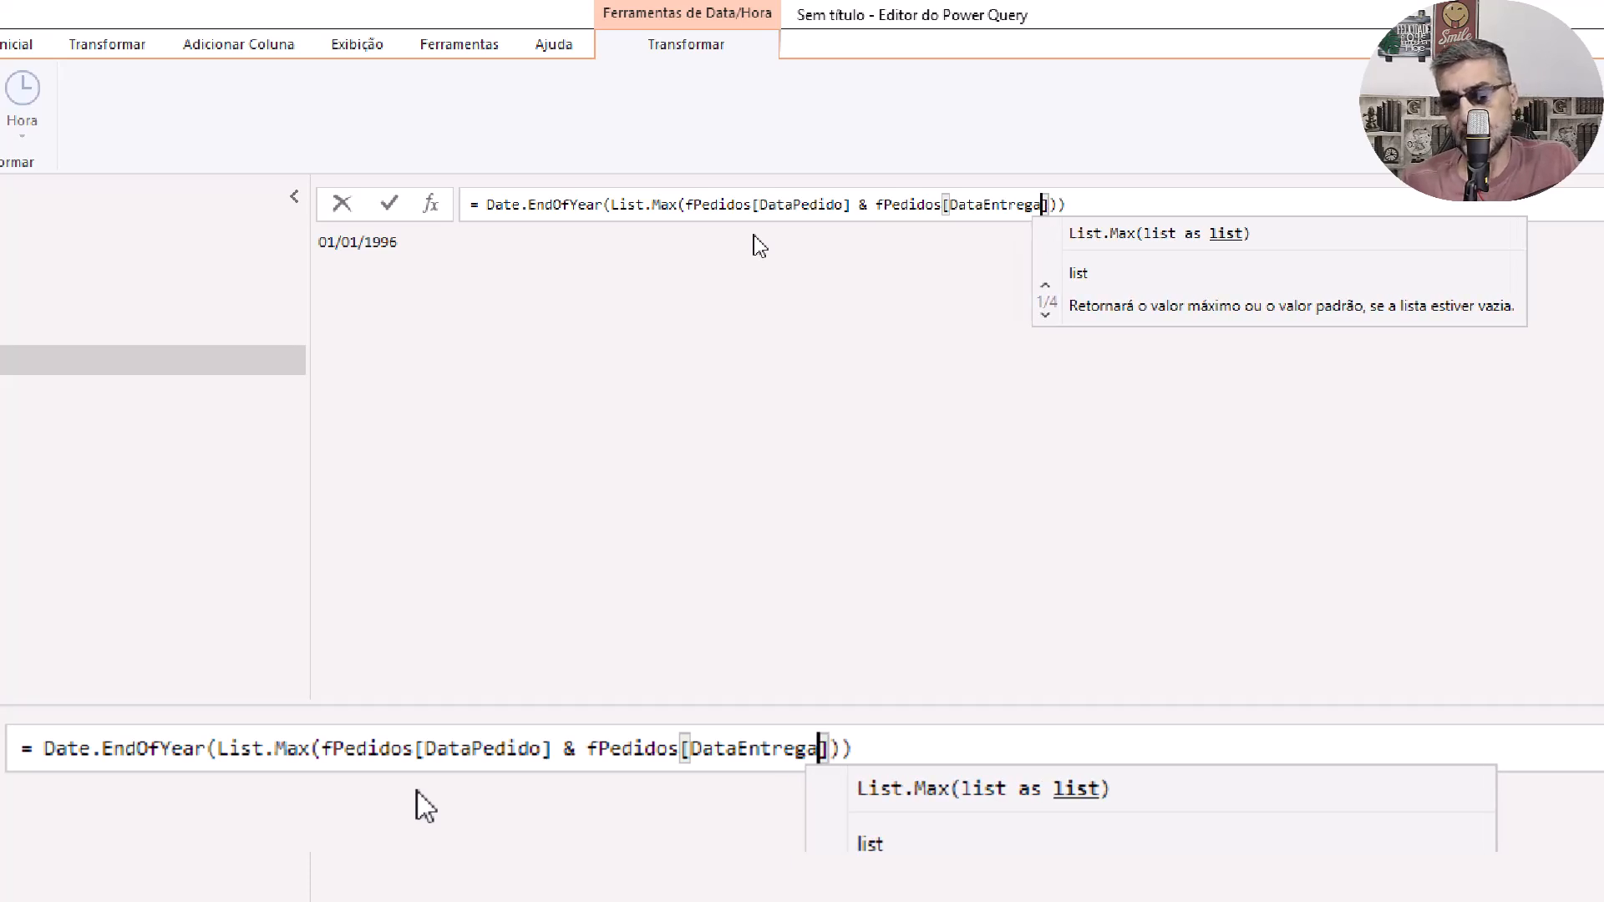
key("Right")
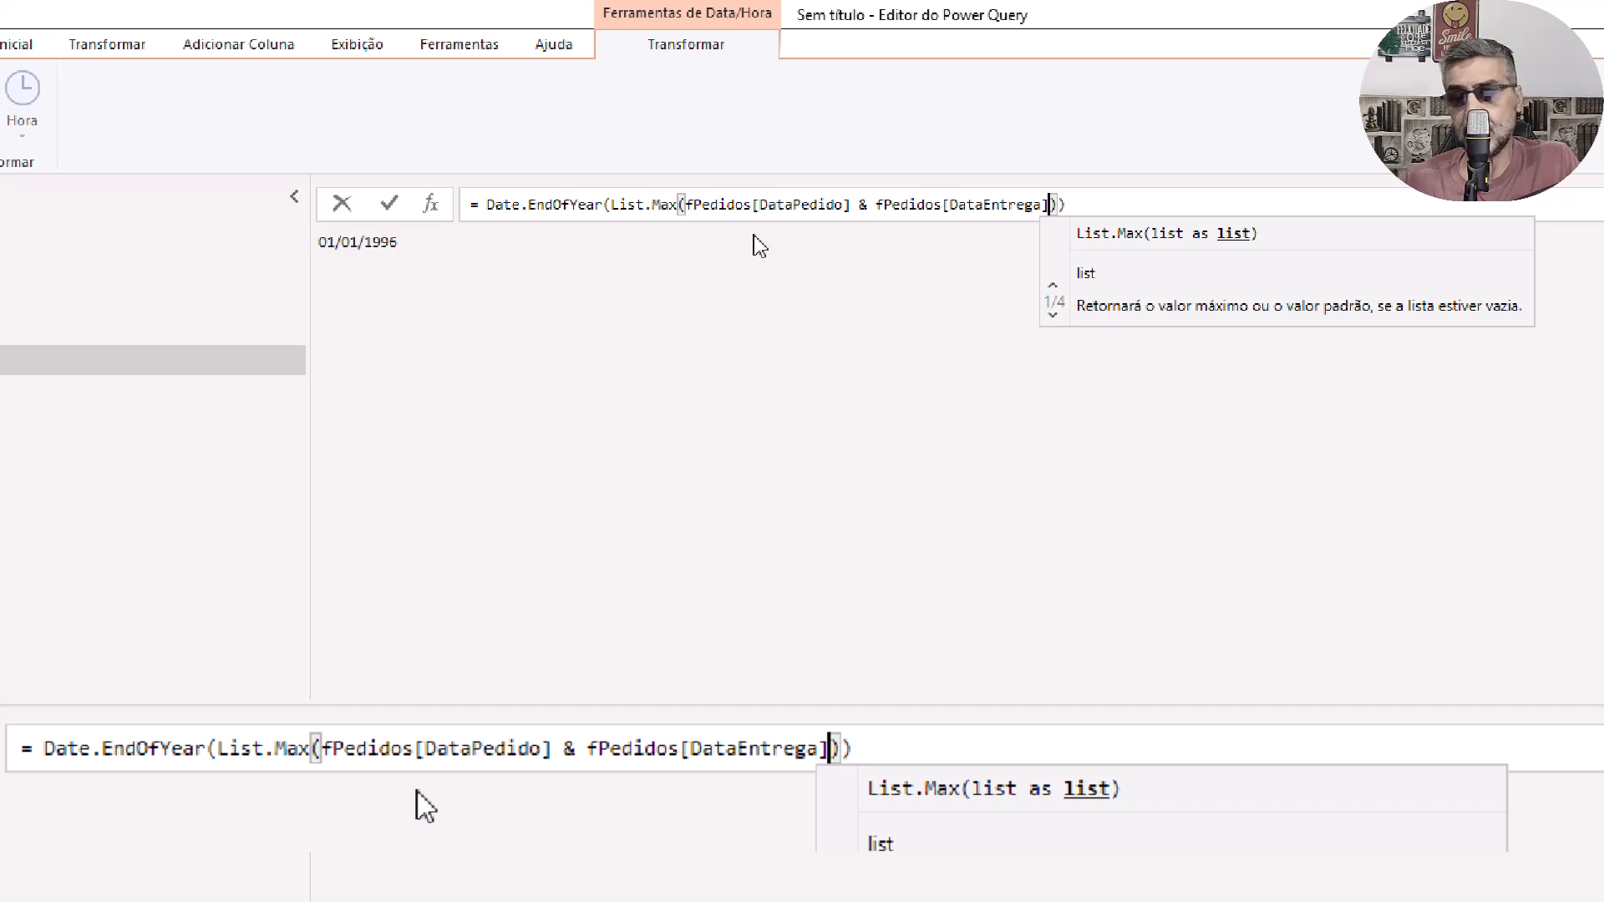
key("Right")
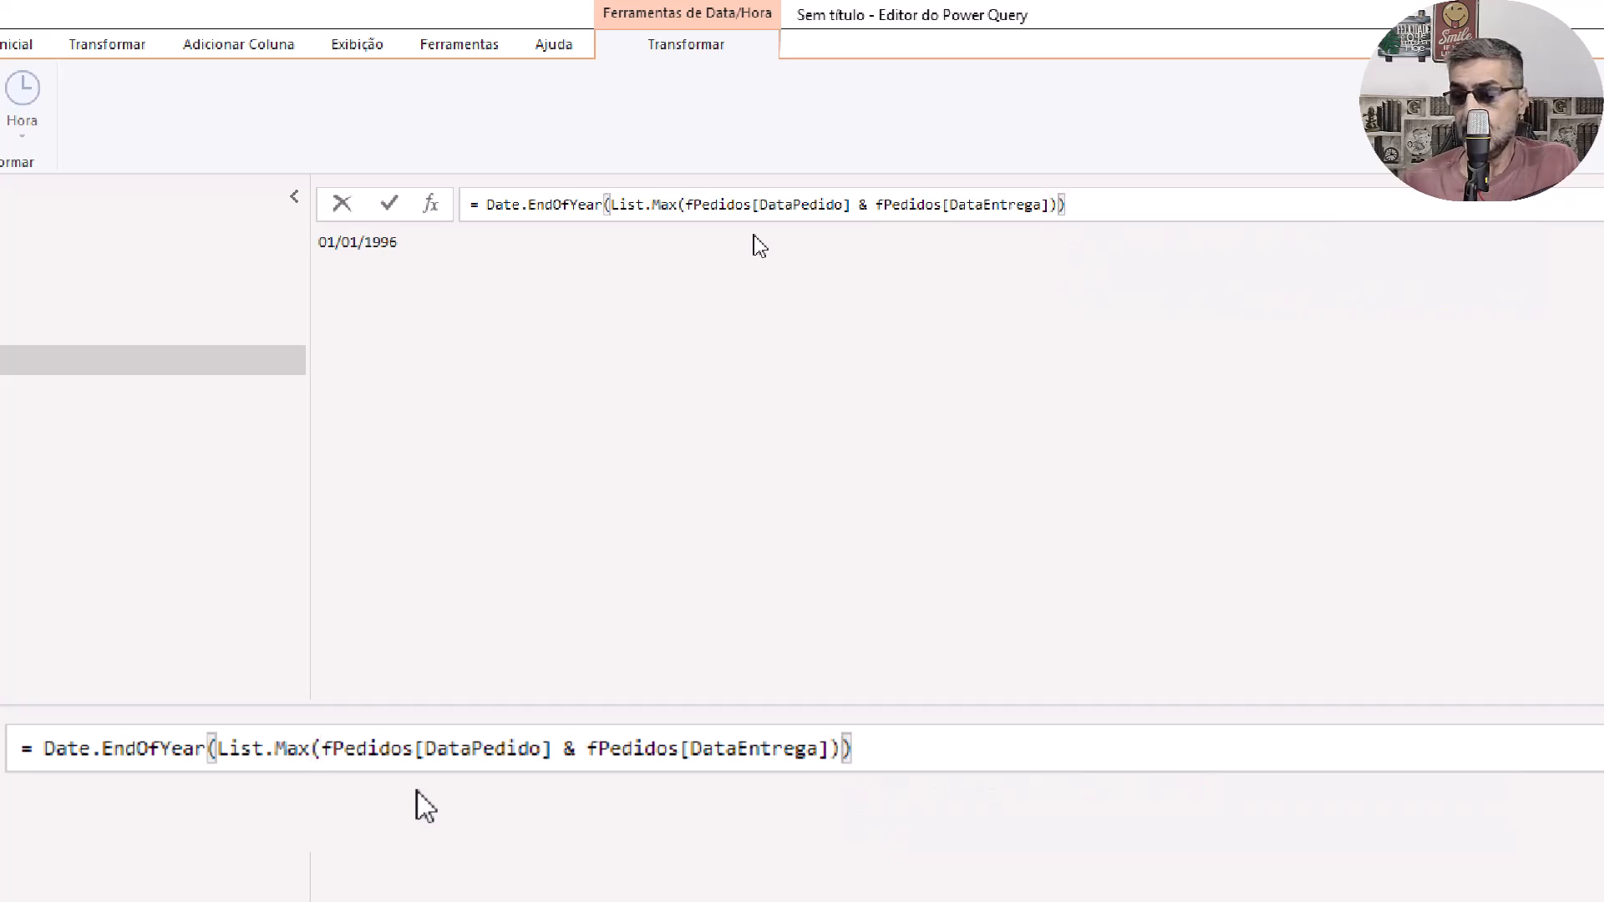
key("Return")
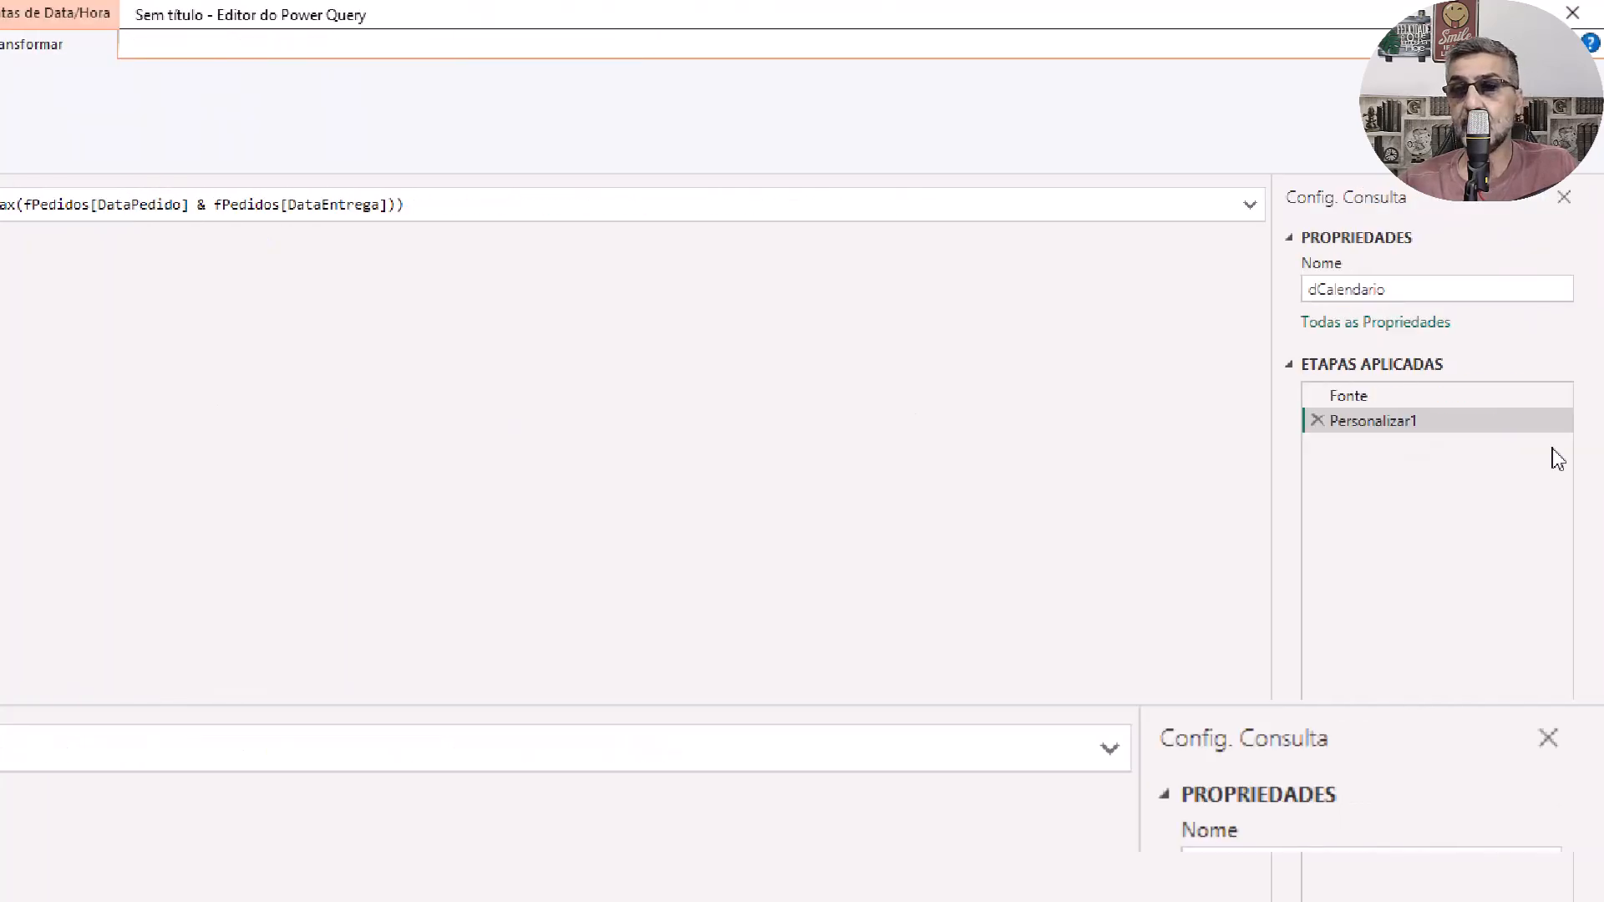
Review the formulas of the Fonte and Personalizar1 applied steps and check whether each step can be renamed
left_click(1408, 395)
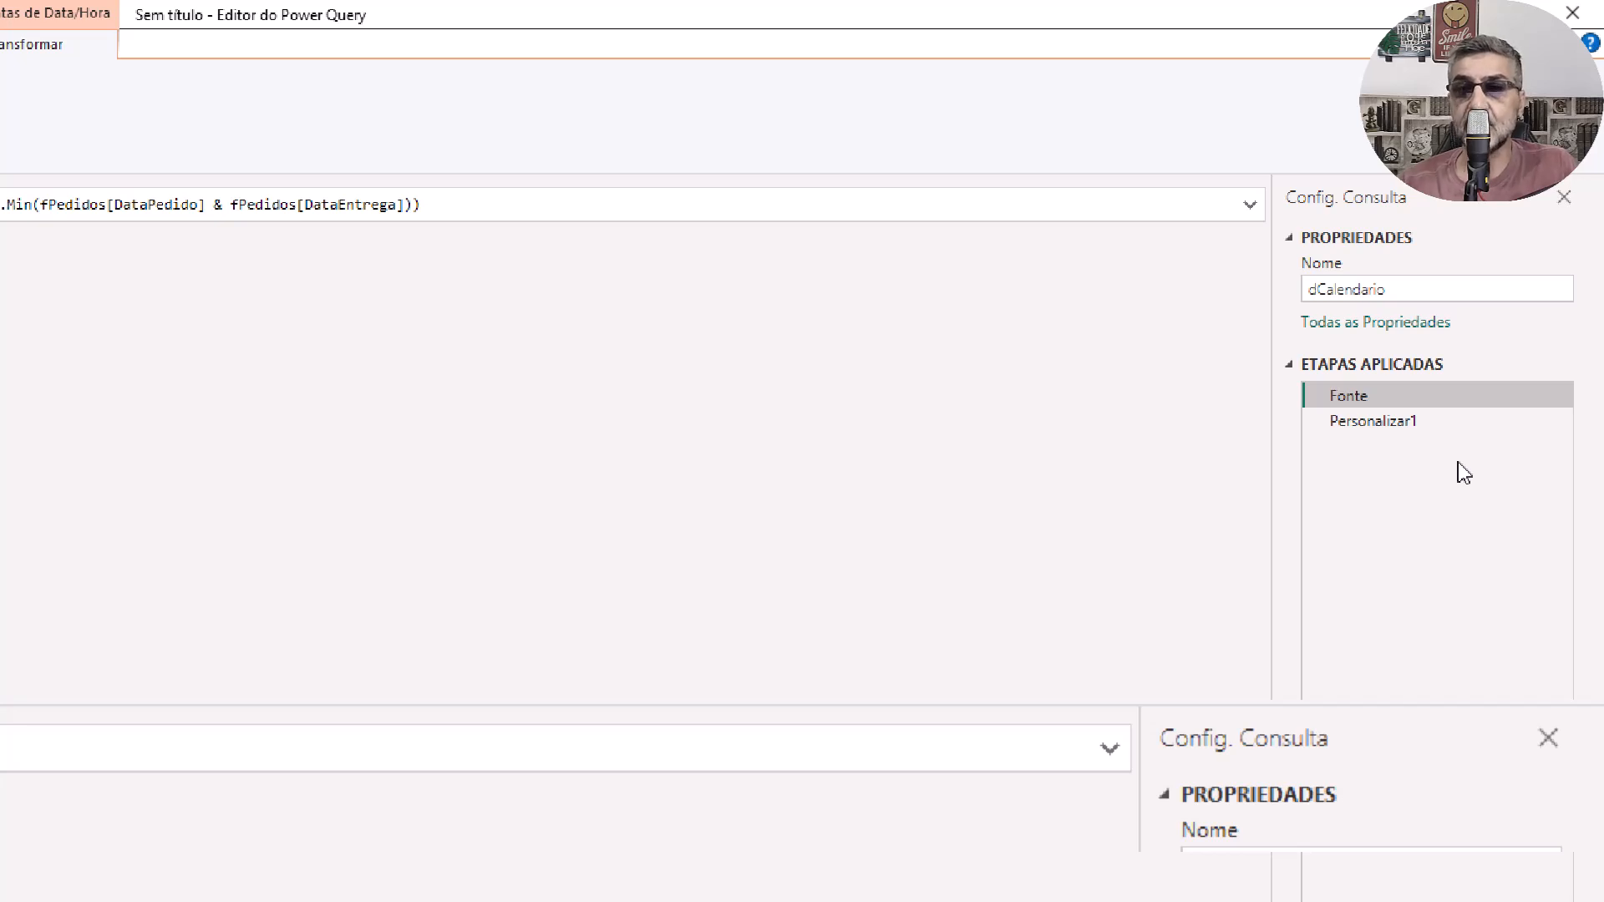
left_click(1394, 429)
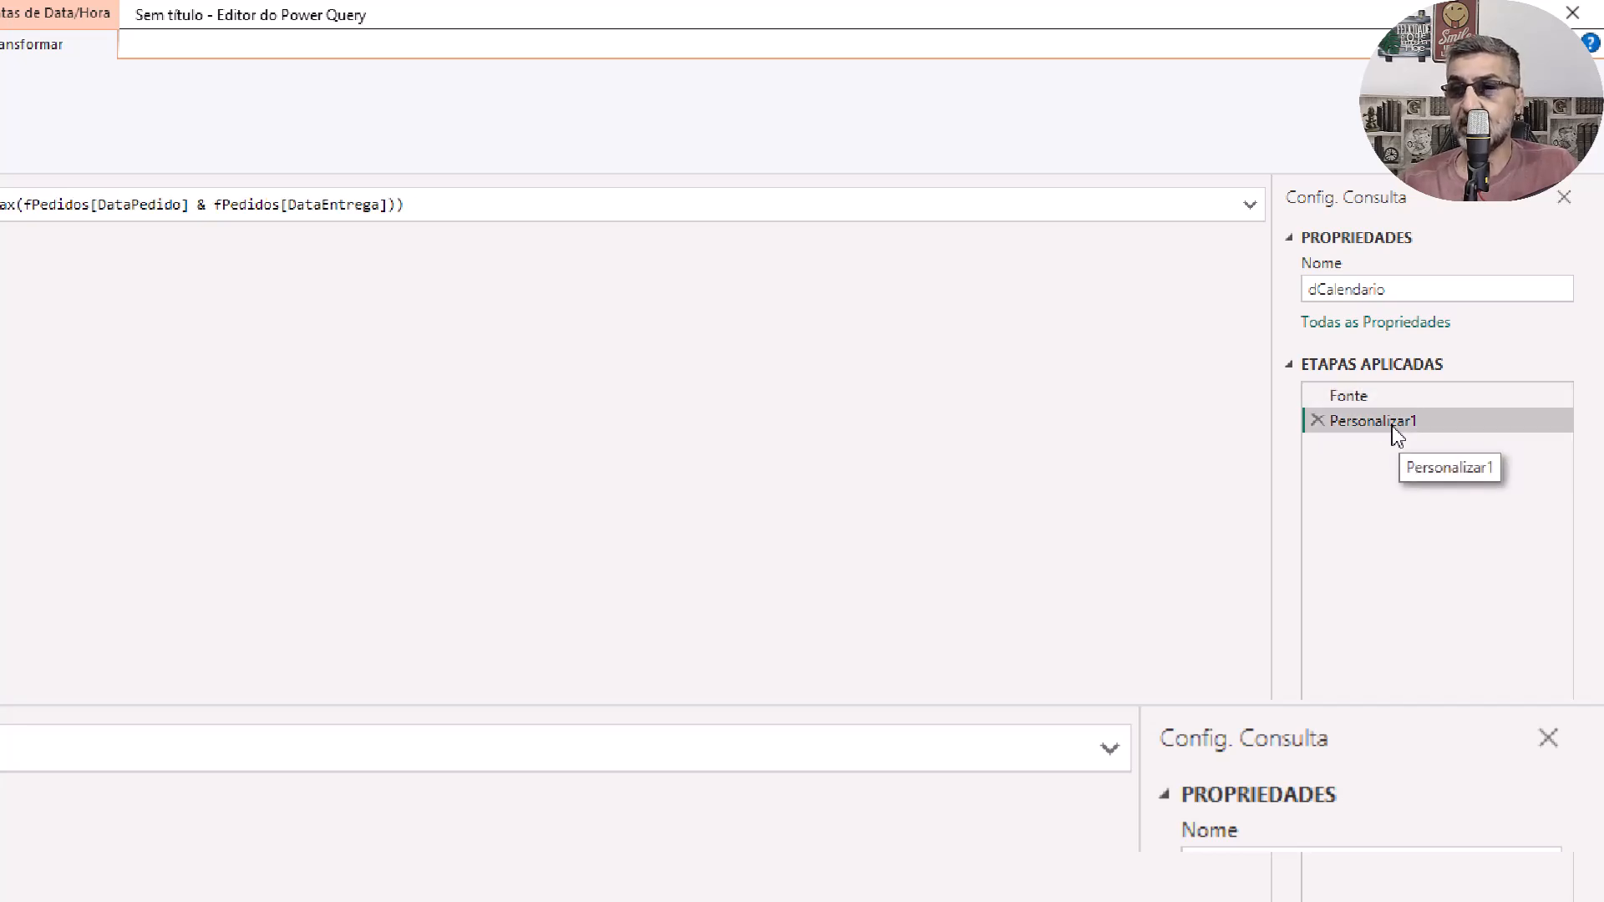
right_click(1396, 434)
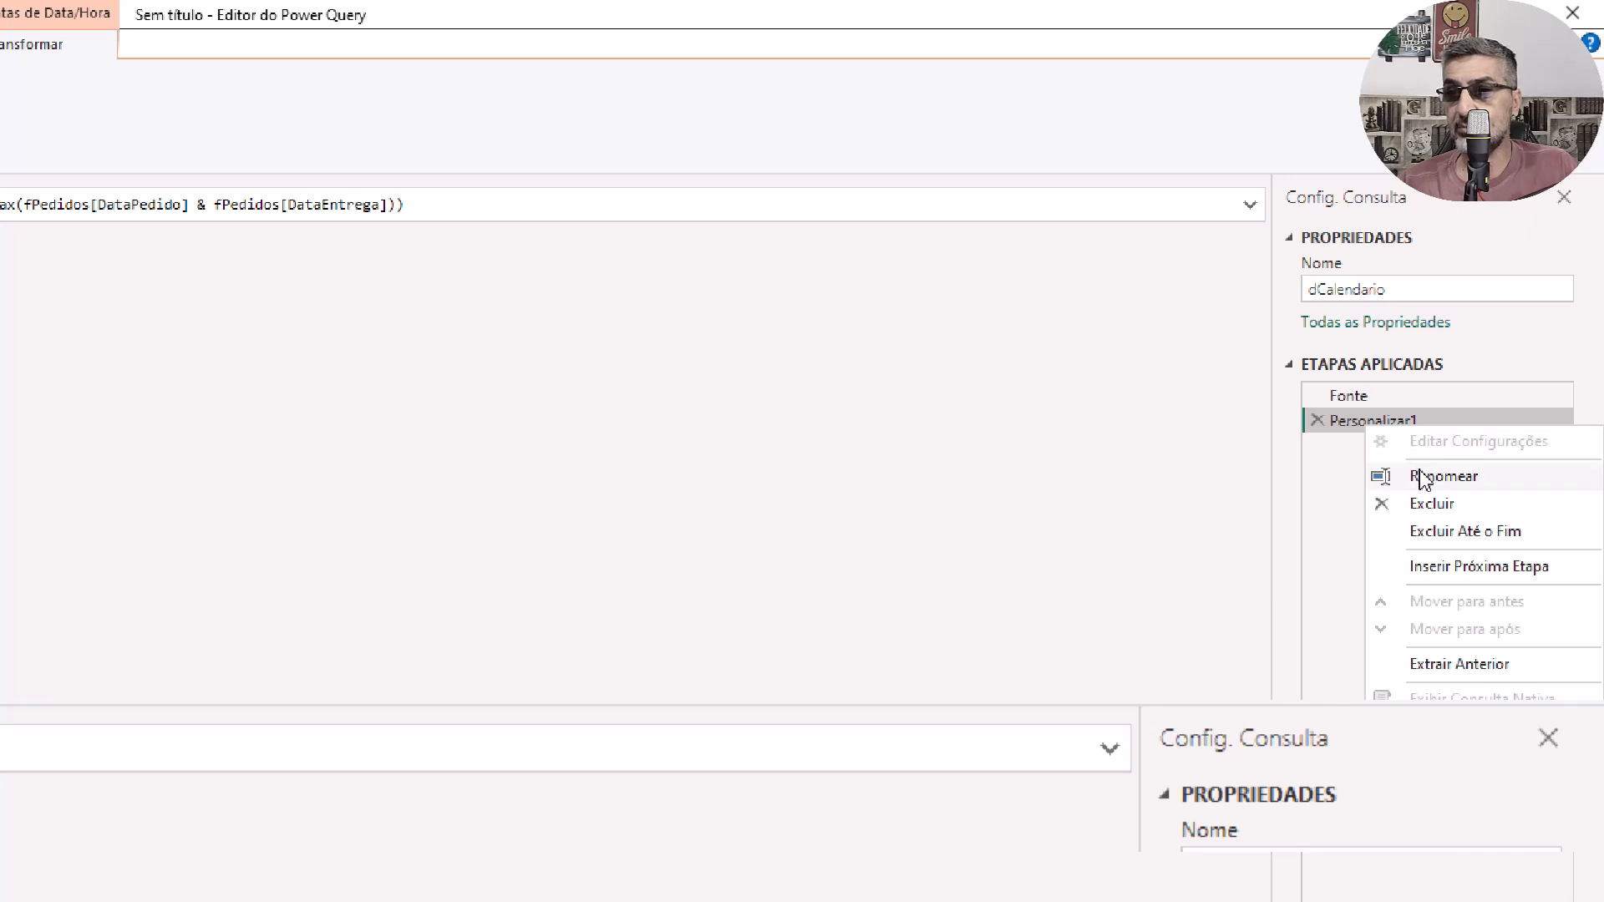
left_click(1327, 488)
left_click(1354, 400)
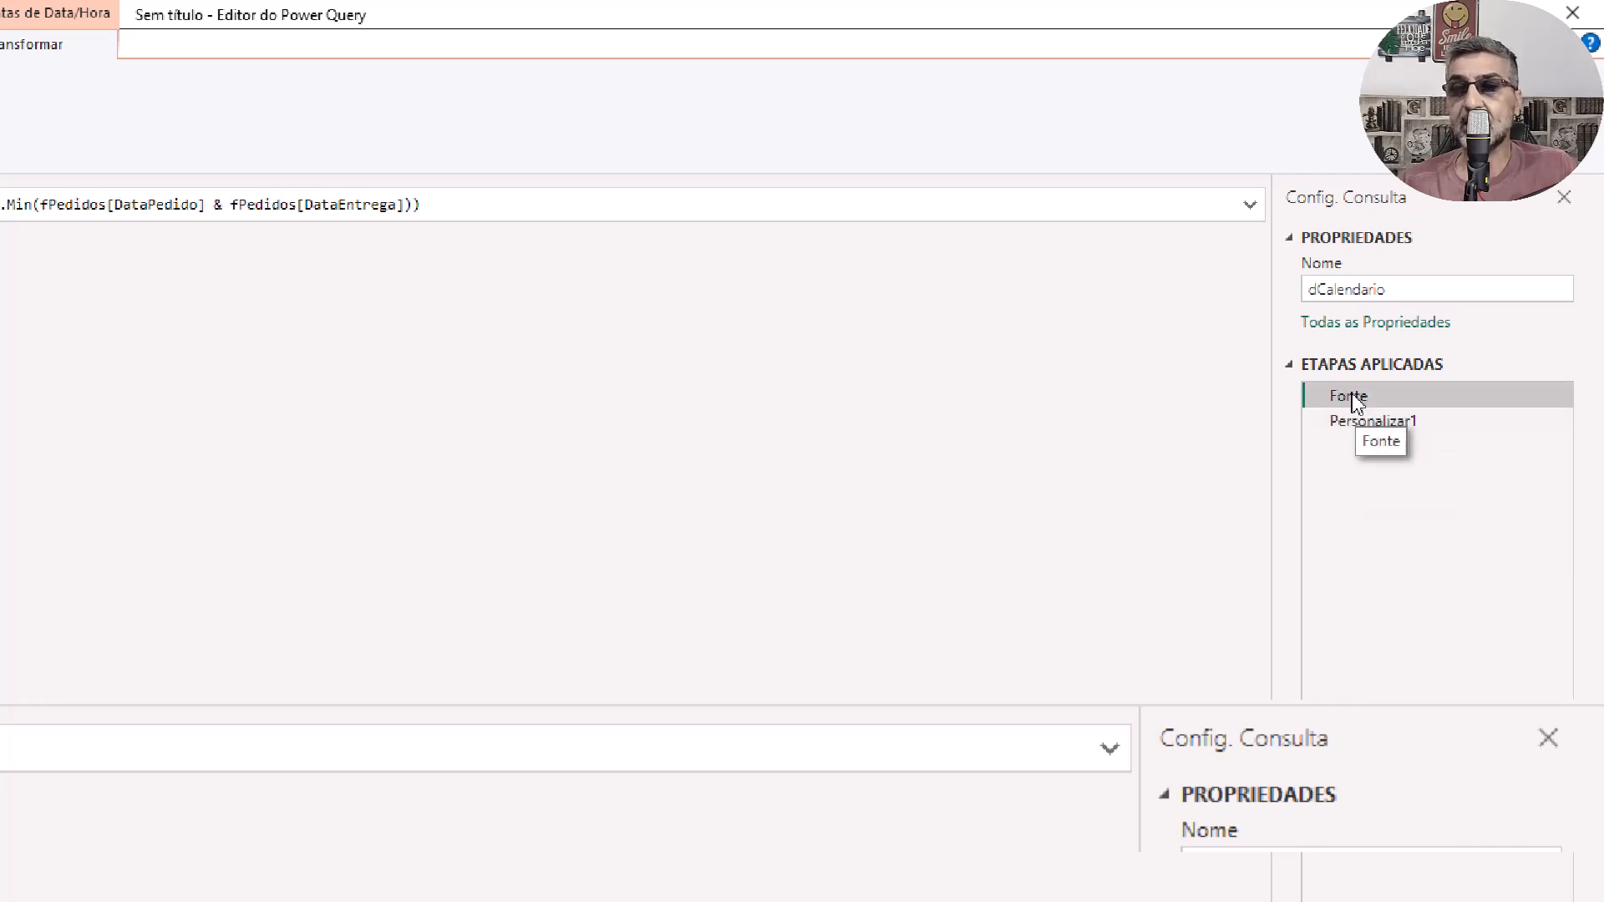
right_click(1357, 403)
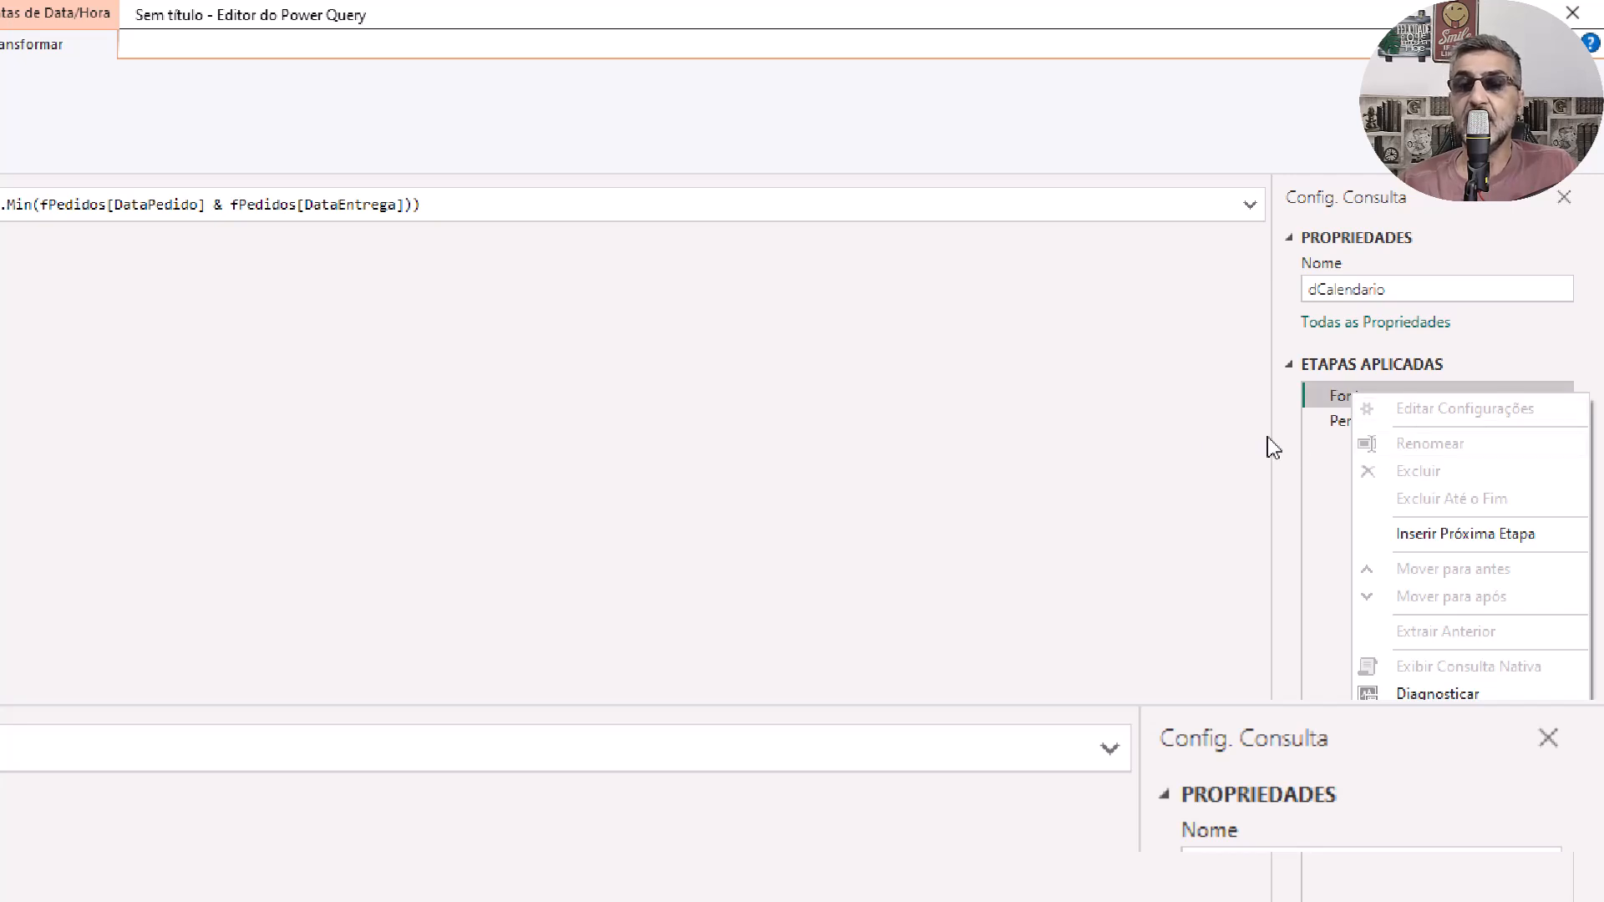
key("Escape")
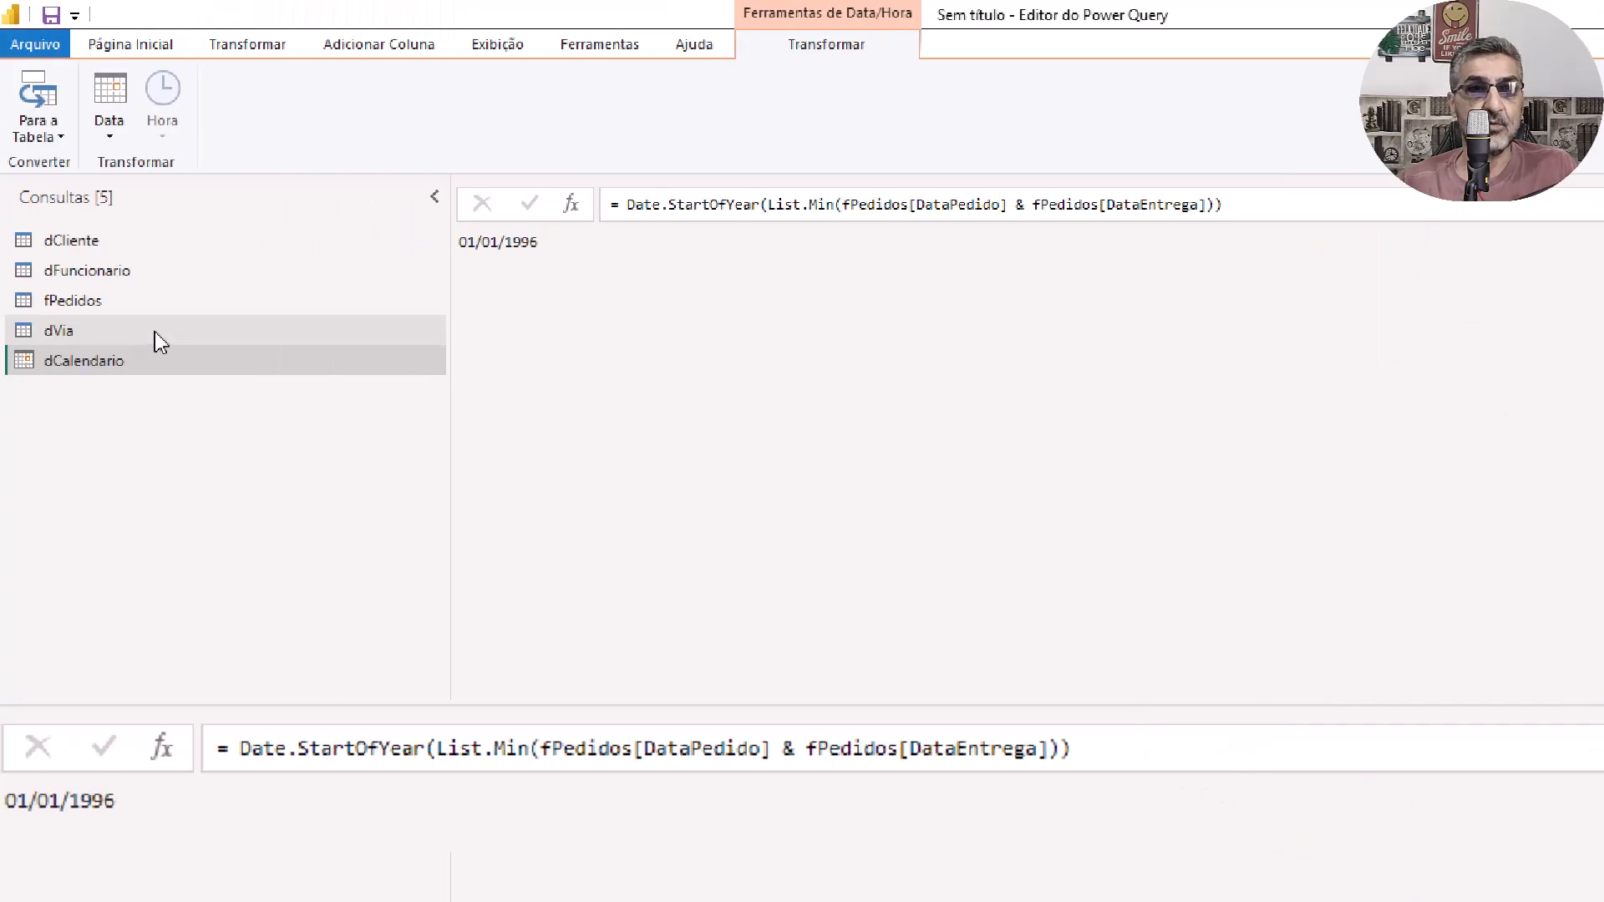
Open dCalendario's full M code in the Advanced Editor
left_click(155, 51)
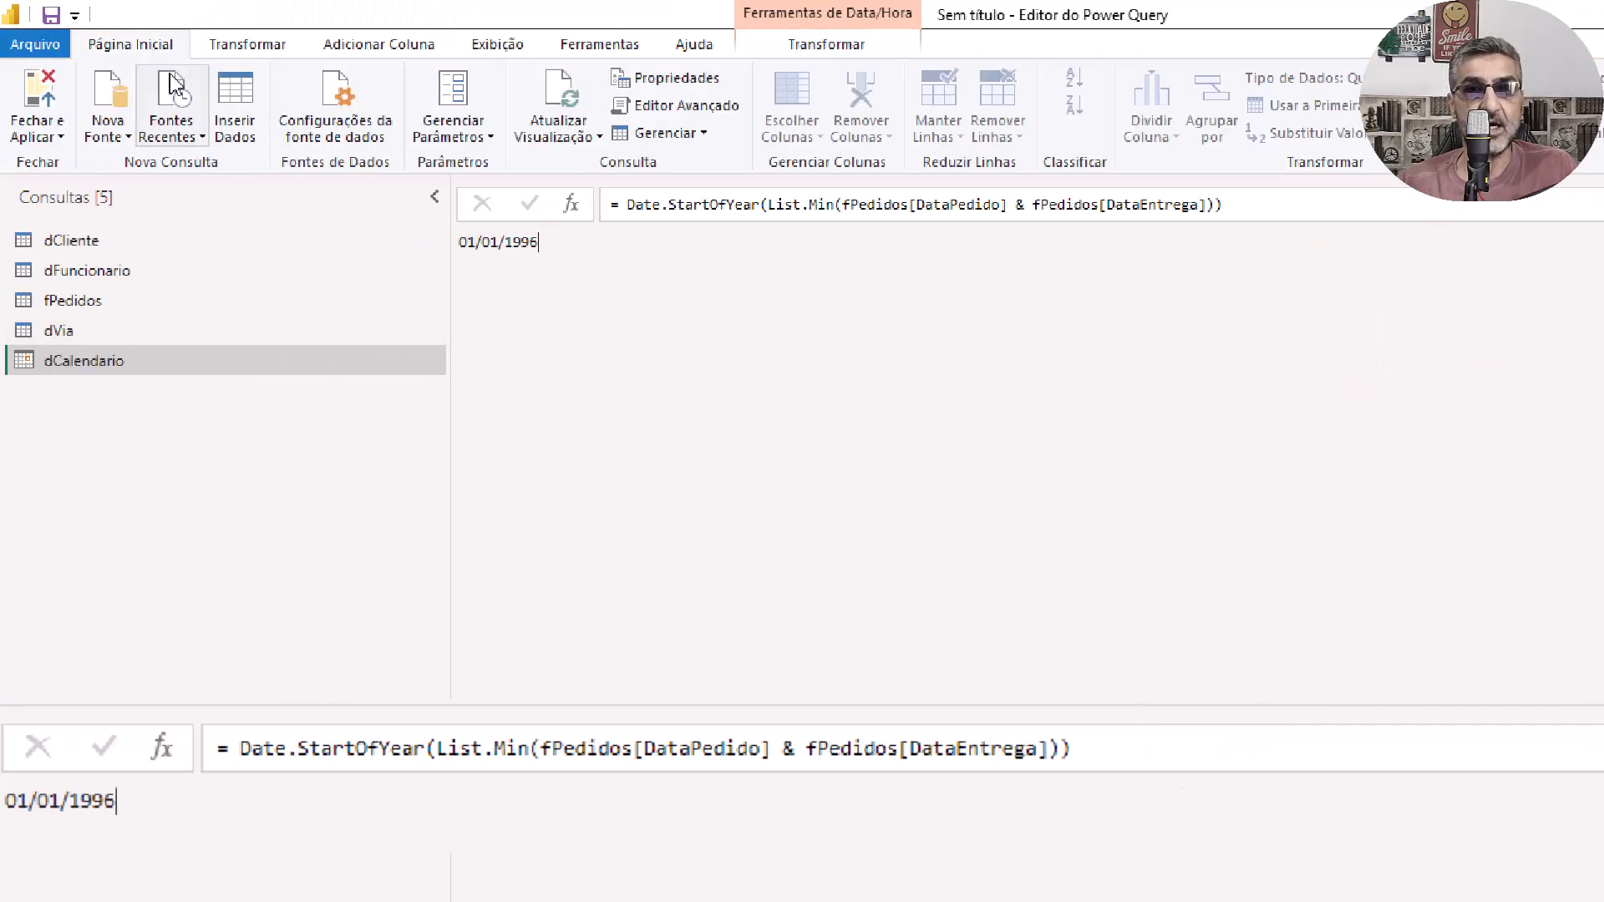
left_click(687, 107)
left_click_drag(783, 221, 561, 71)
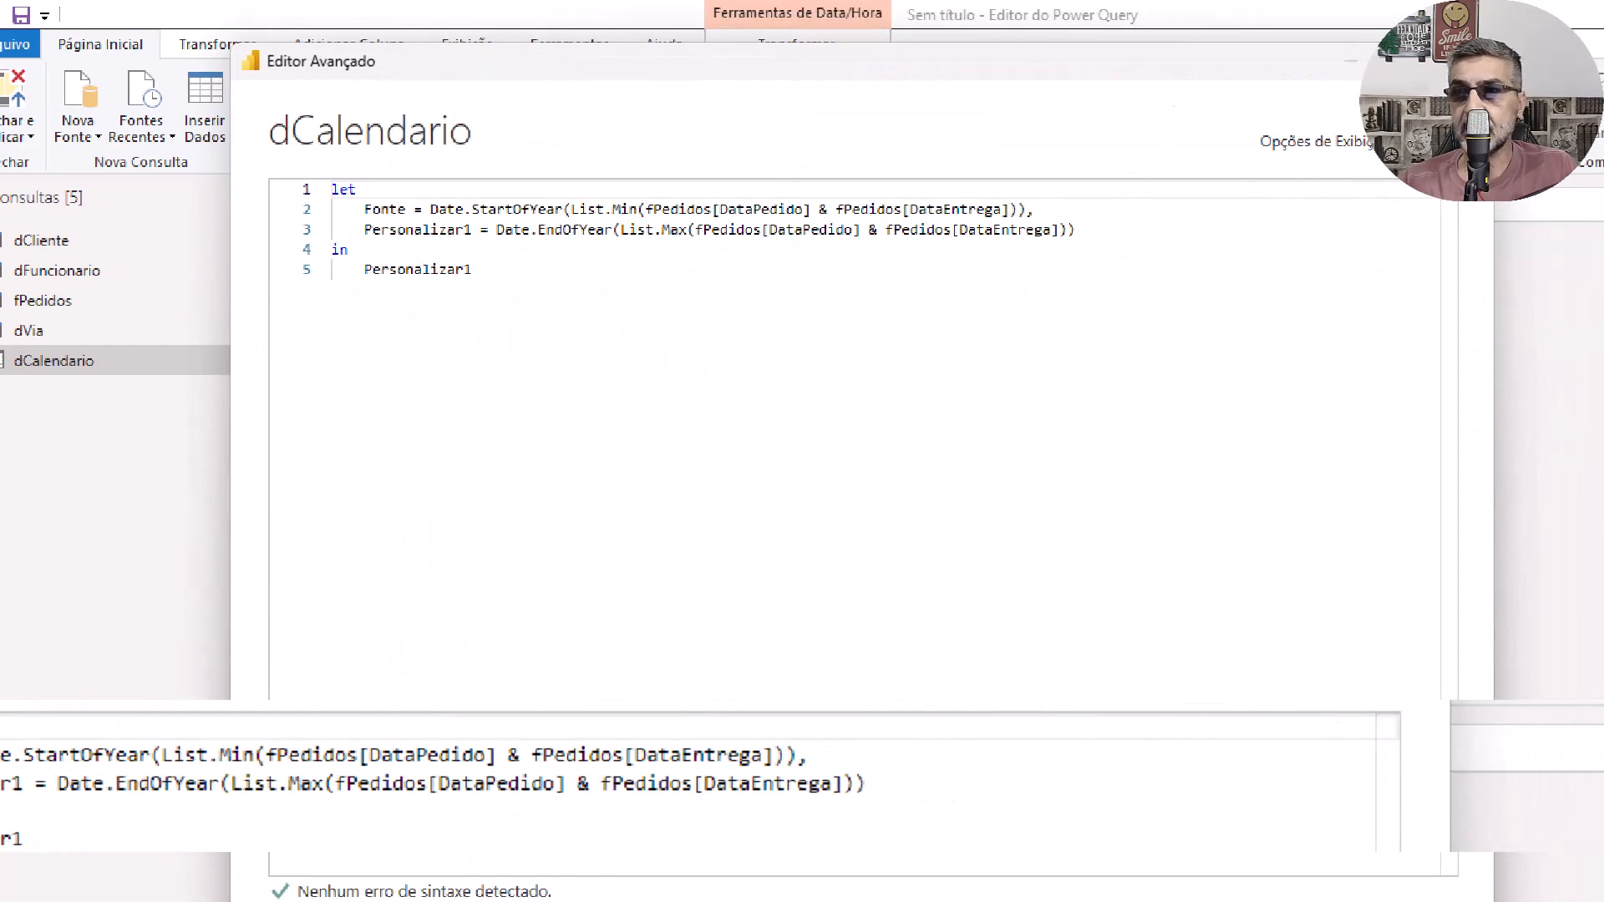
left_click(1387, 141)
left_click(651, 247)
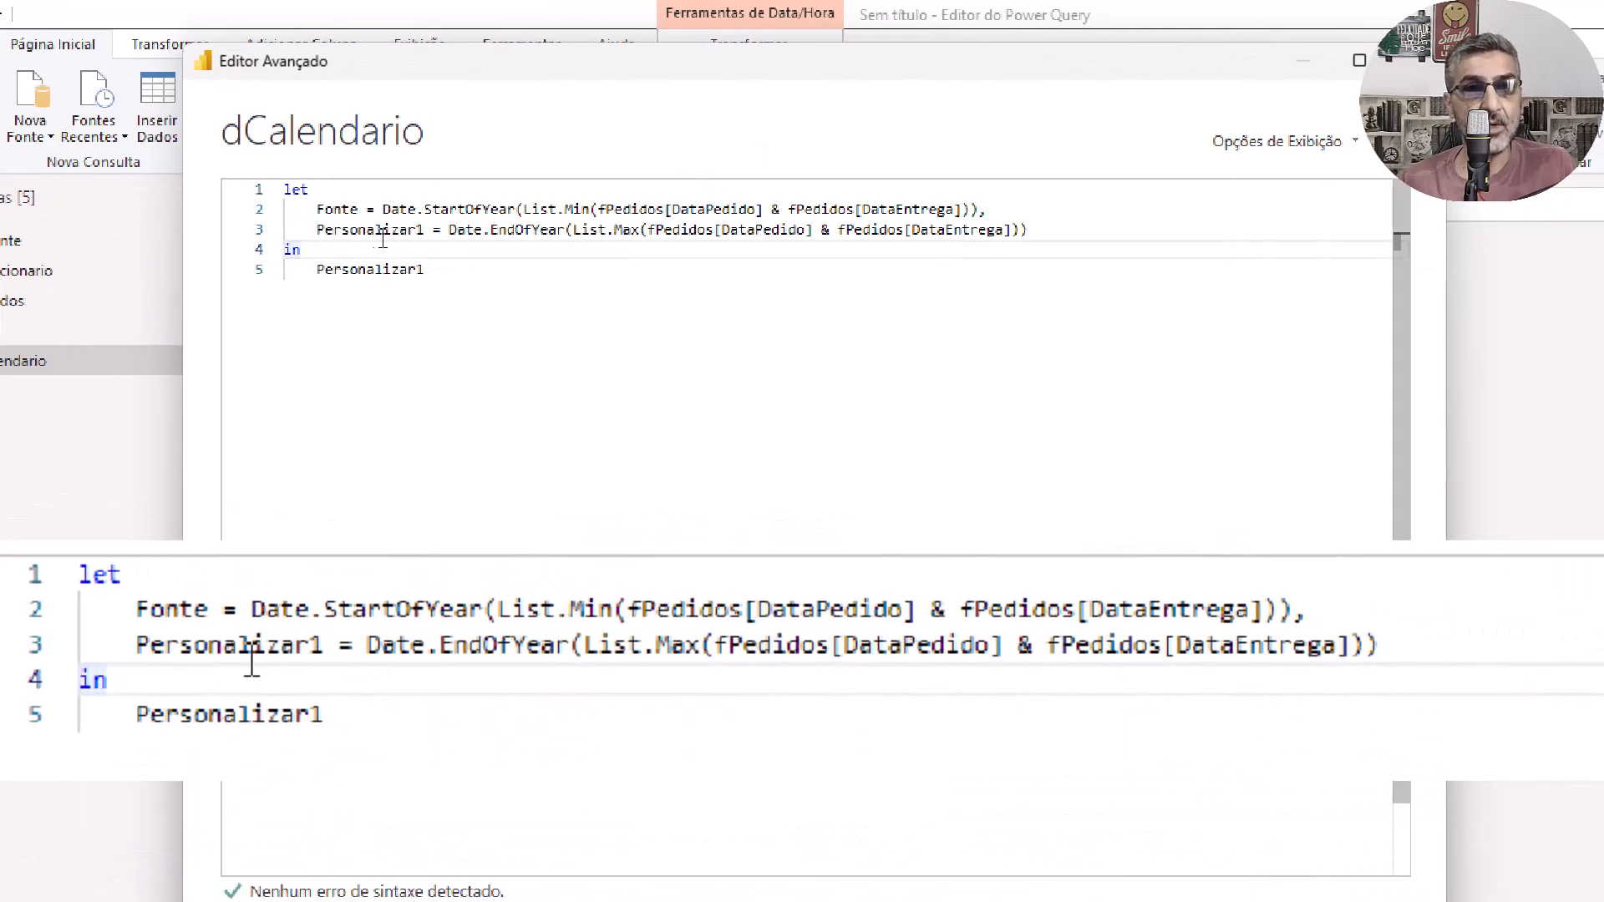
Examine the let block, its Fonte and Personalizar1 definitions, and the expression returned after in
left_click(291, 194)
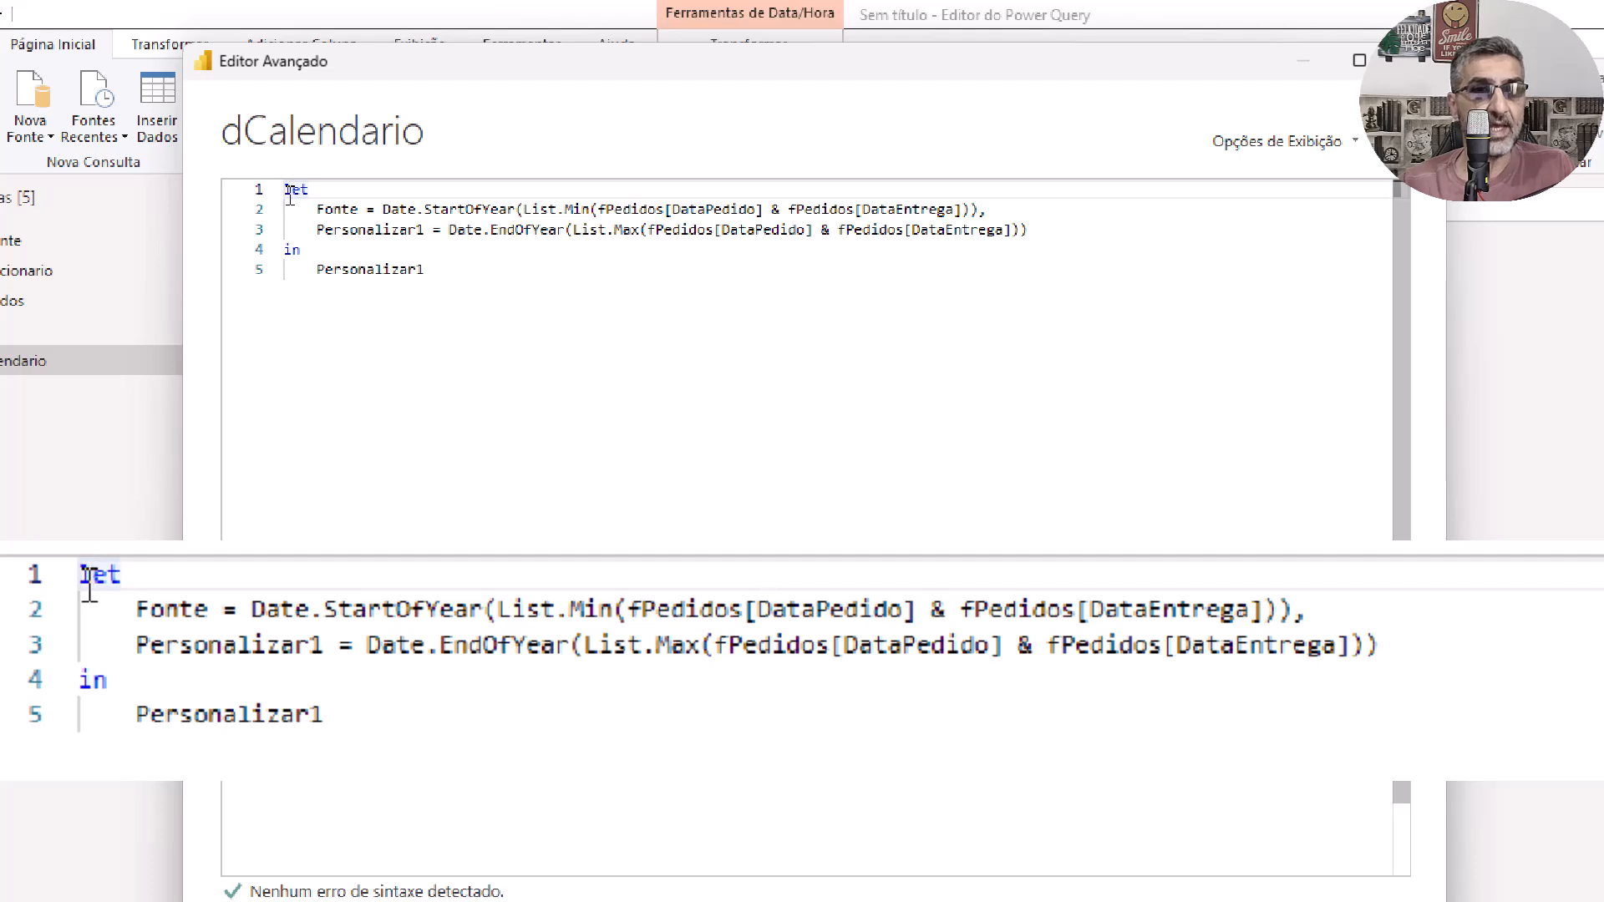
left_click_drag(317, 209, 1040, 232)
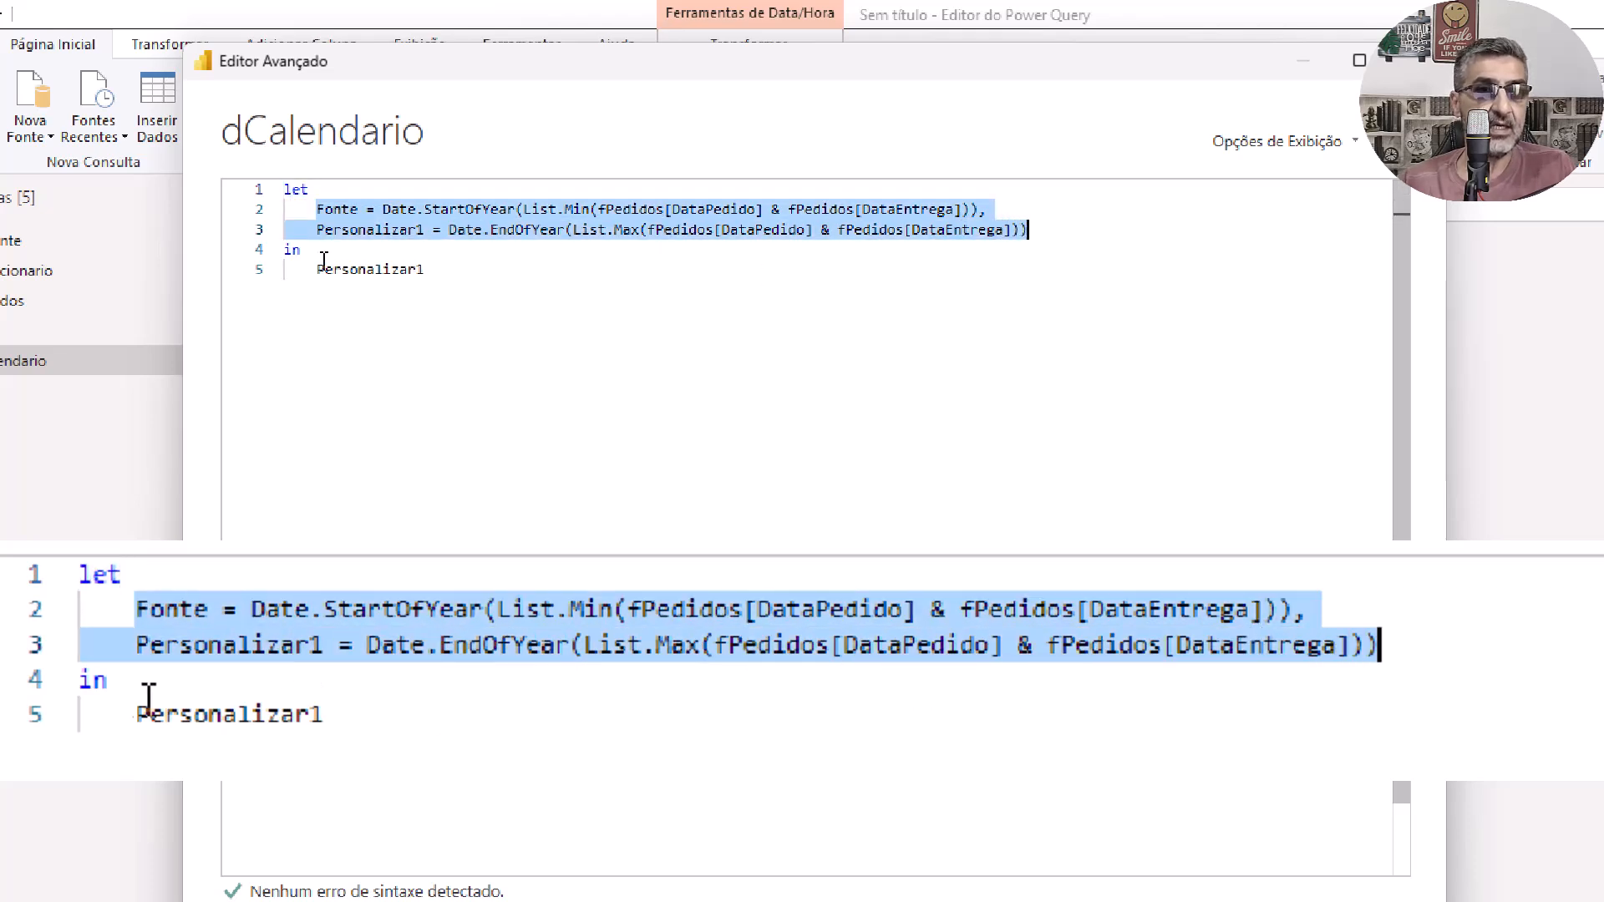
left_click(291, 249)
left_click_drag(318, 276, 432, 274)
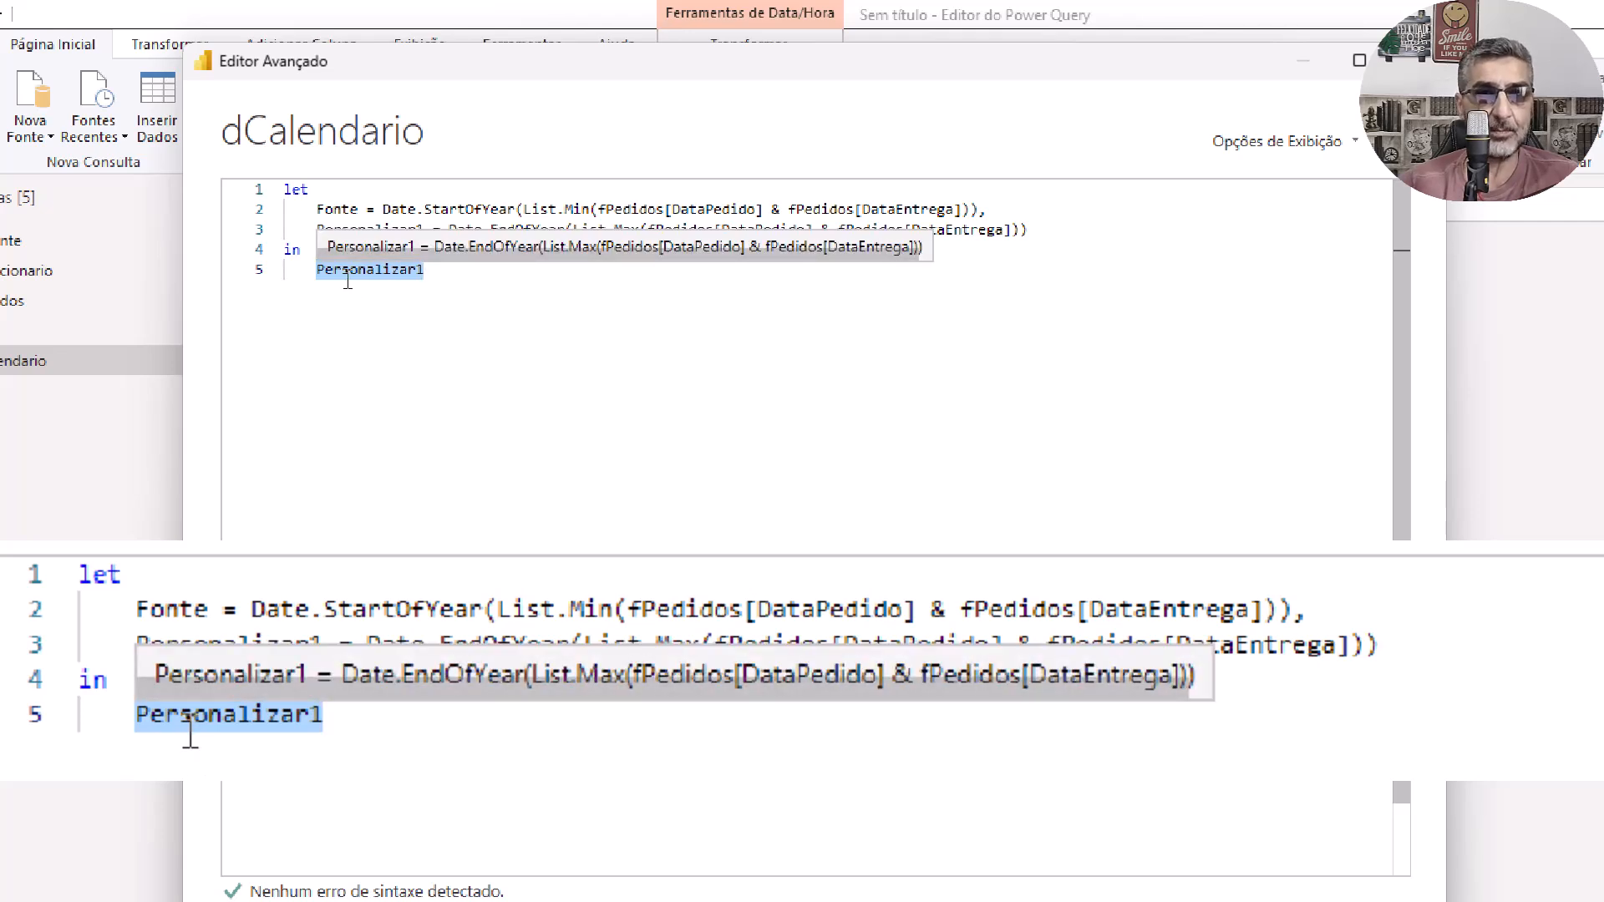
left_click(351, 230)
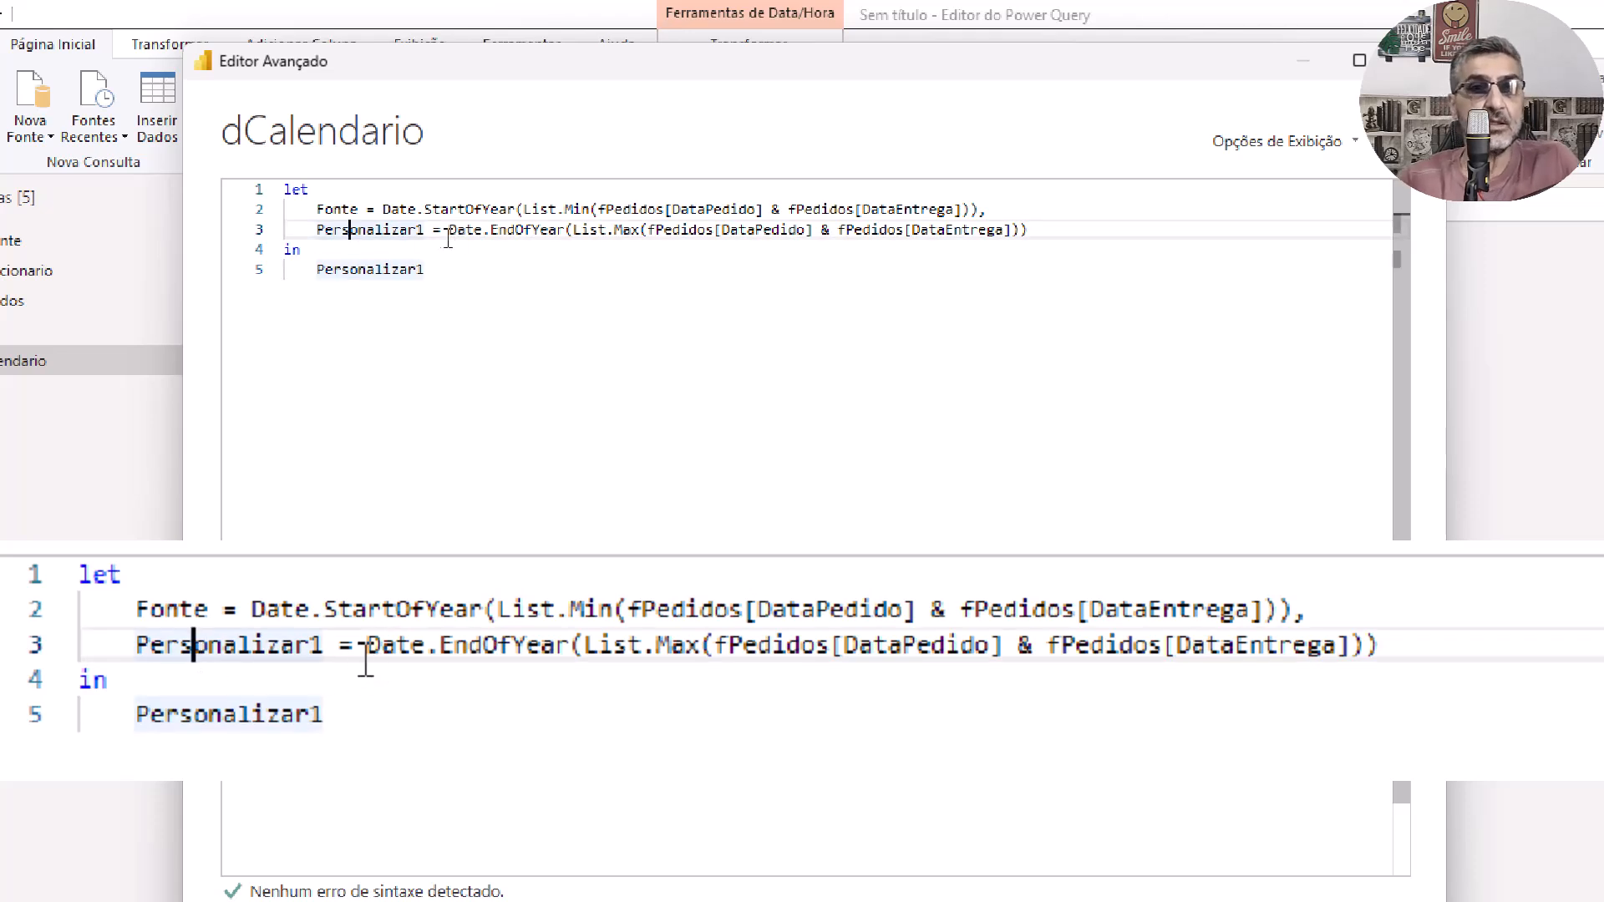
Rename the Fonte variable to DataInicial in dCalendario's M code
double_click(337, 210)
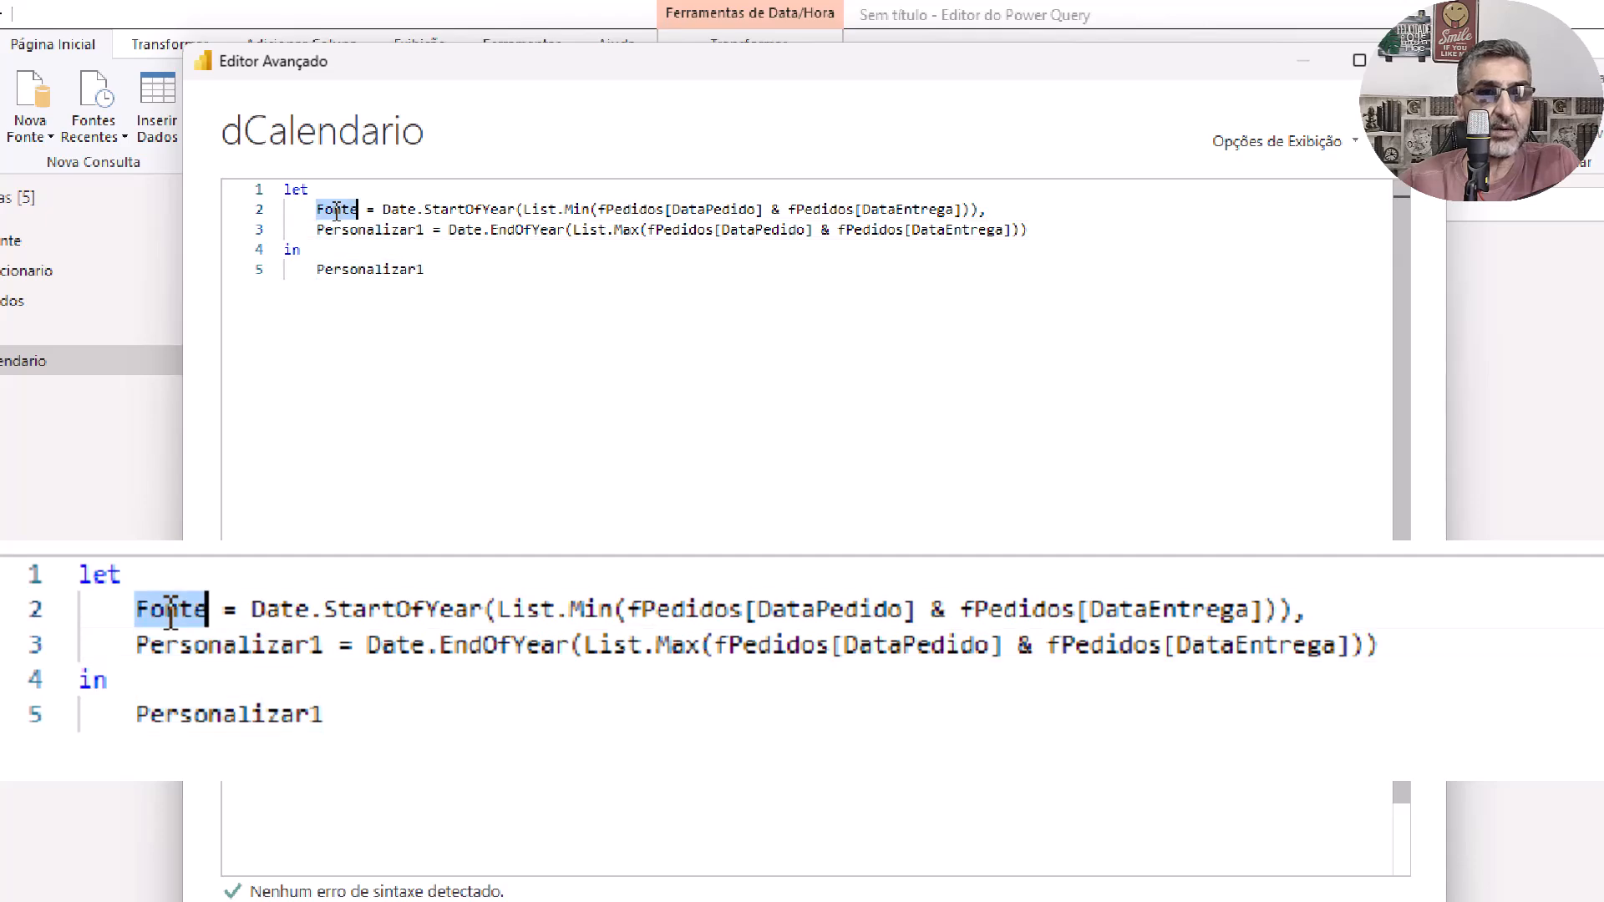
type("DataInicia")
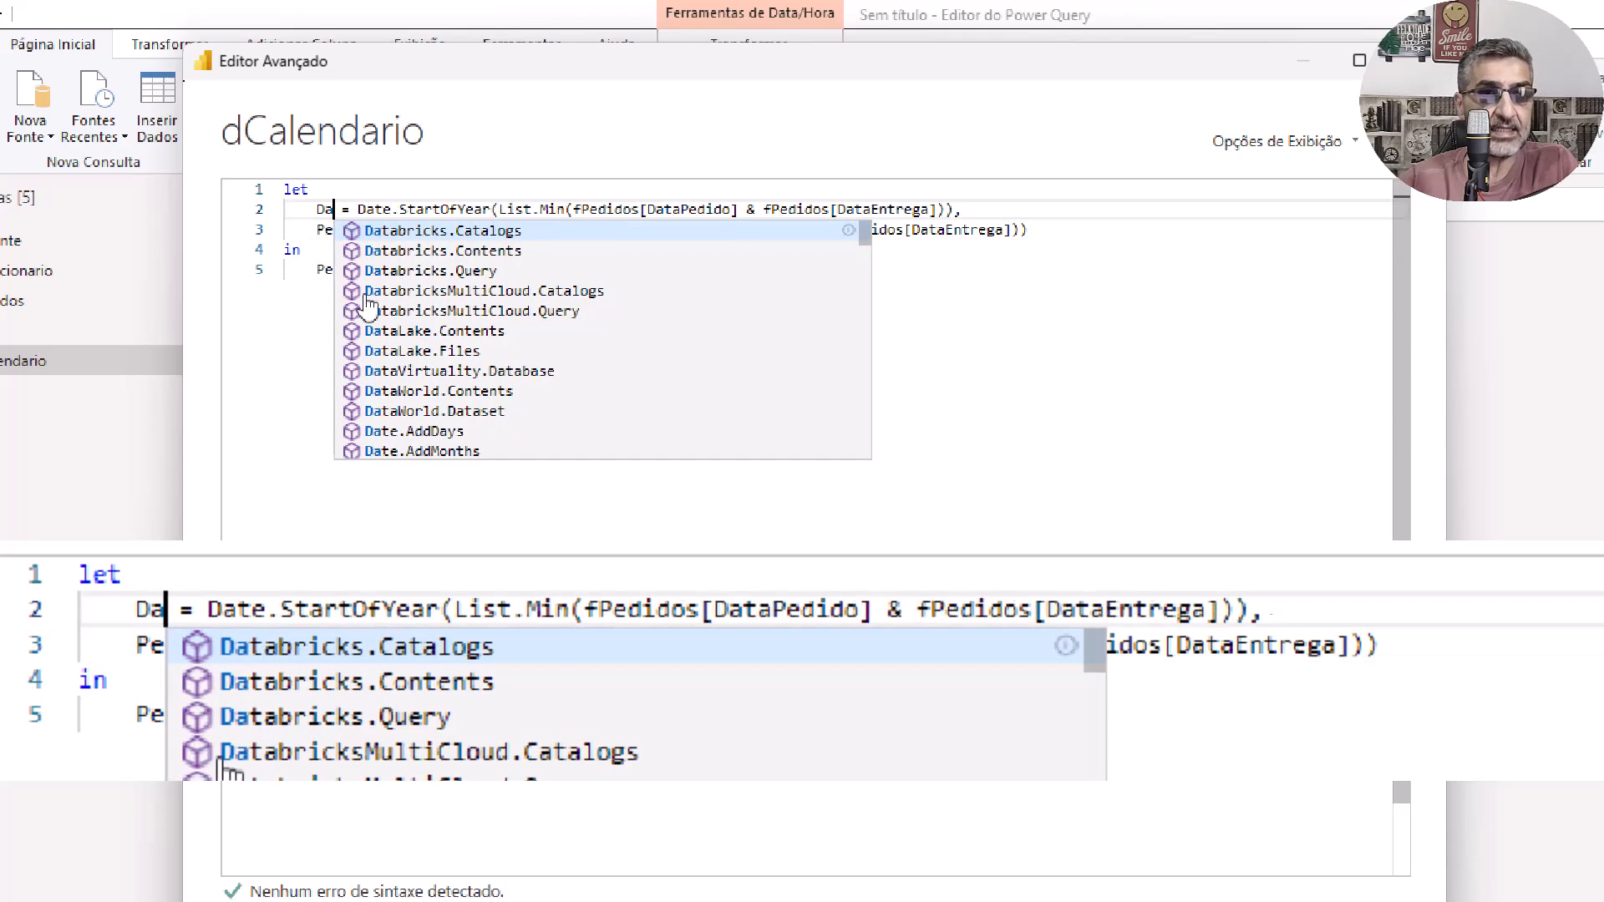
type("l")
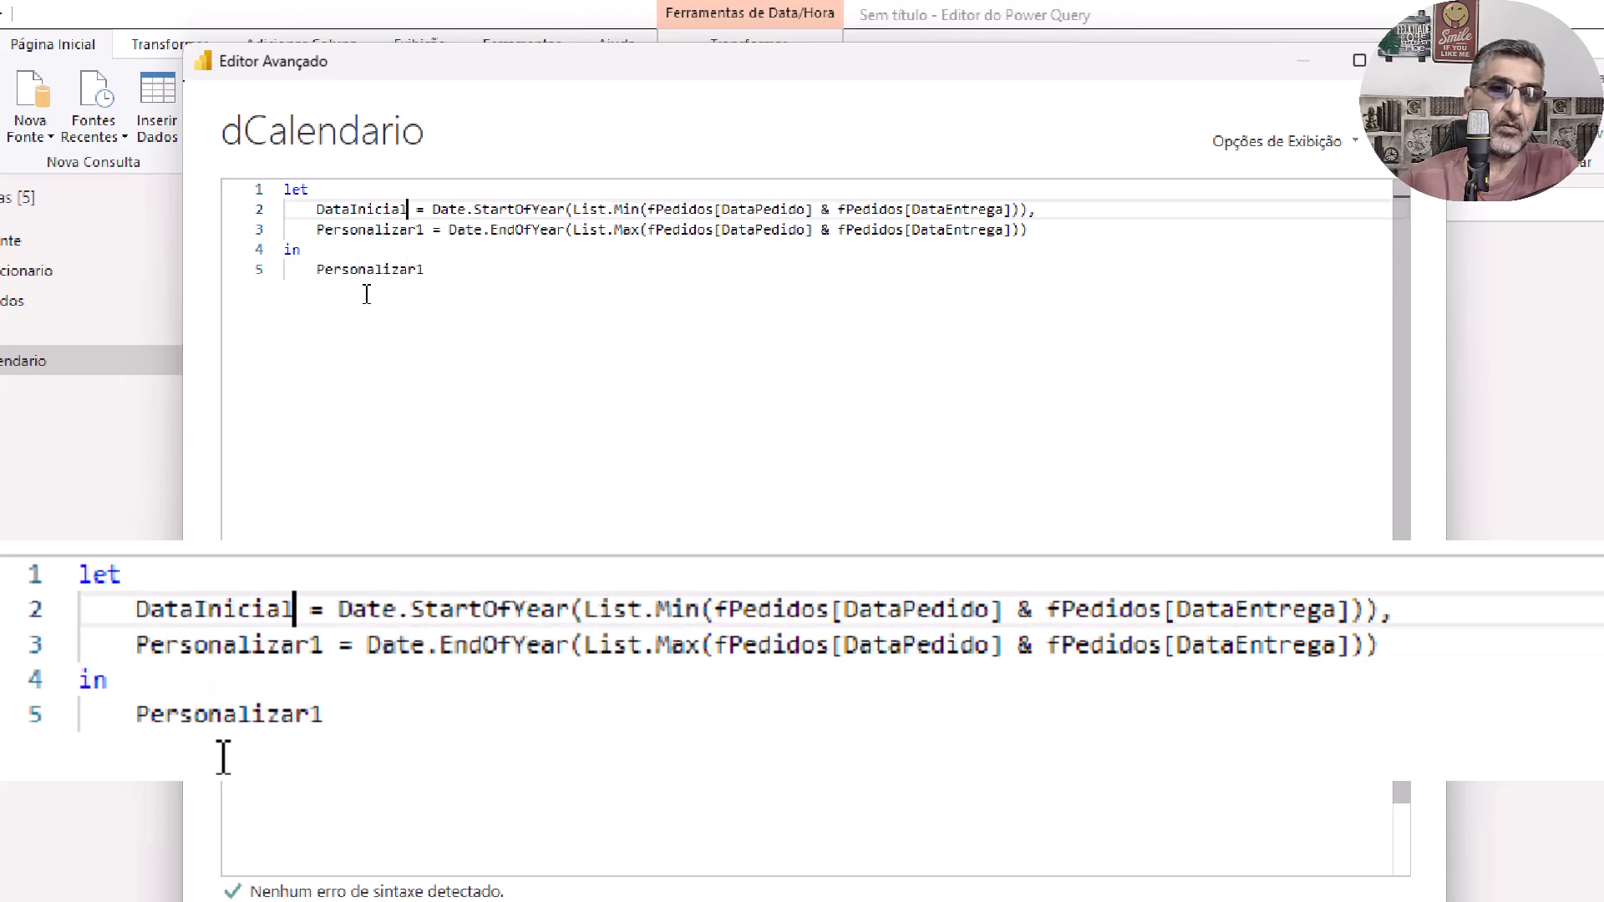
Rename Personalizar1 to DataFinal in both its definition and the expression returned after in
double_click(358, 231)
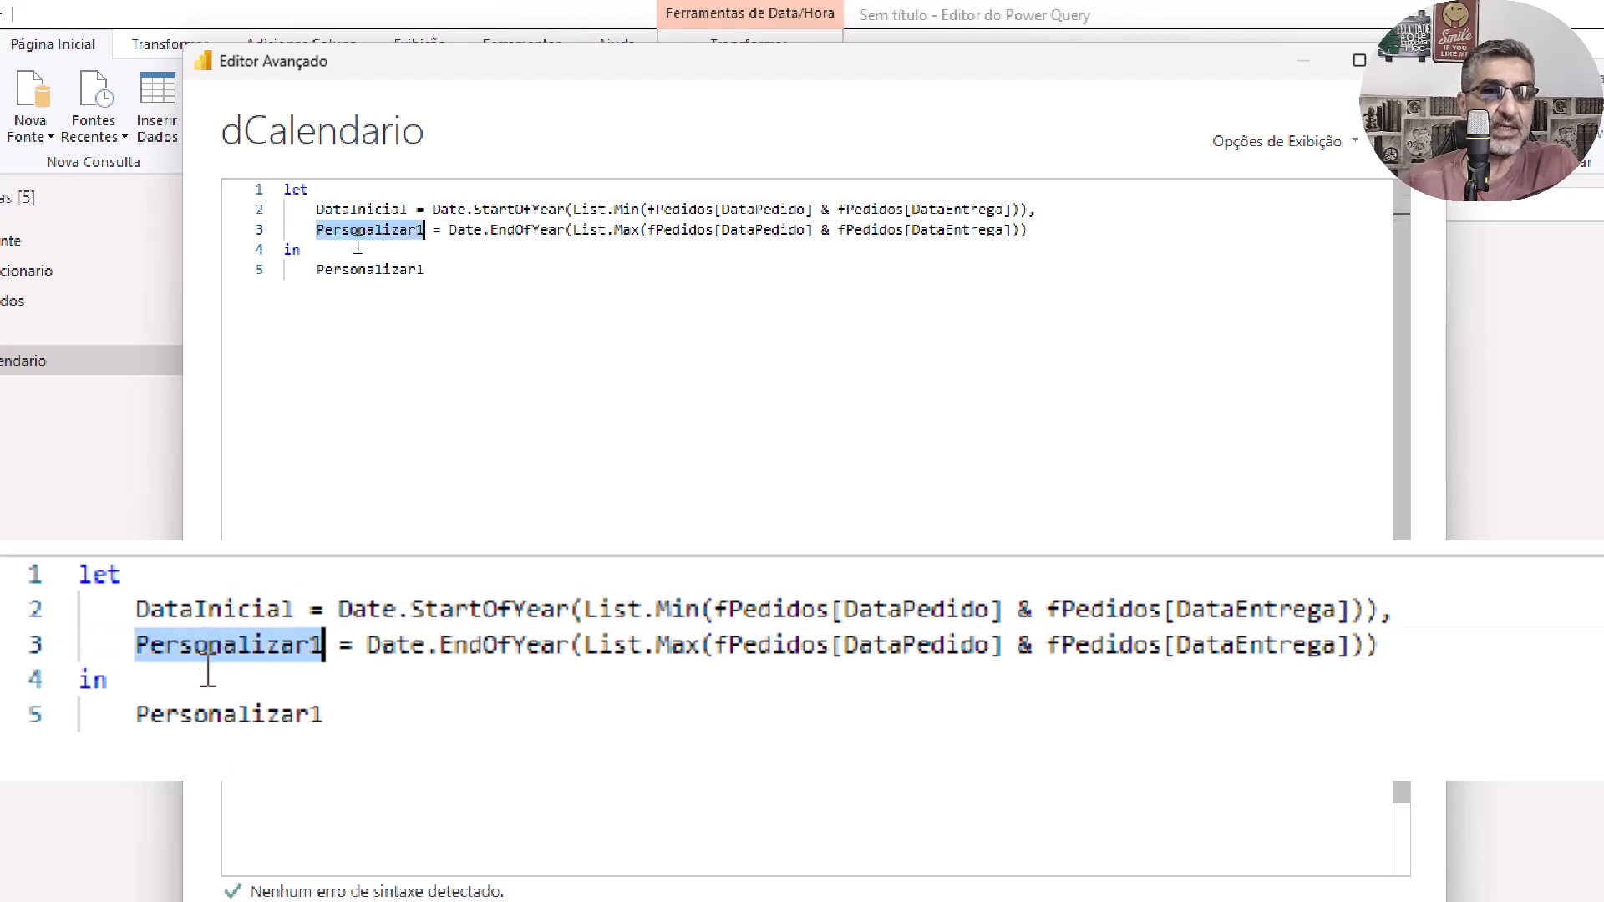
type("DataFinal")
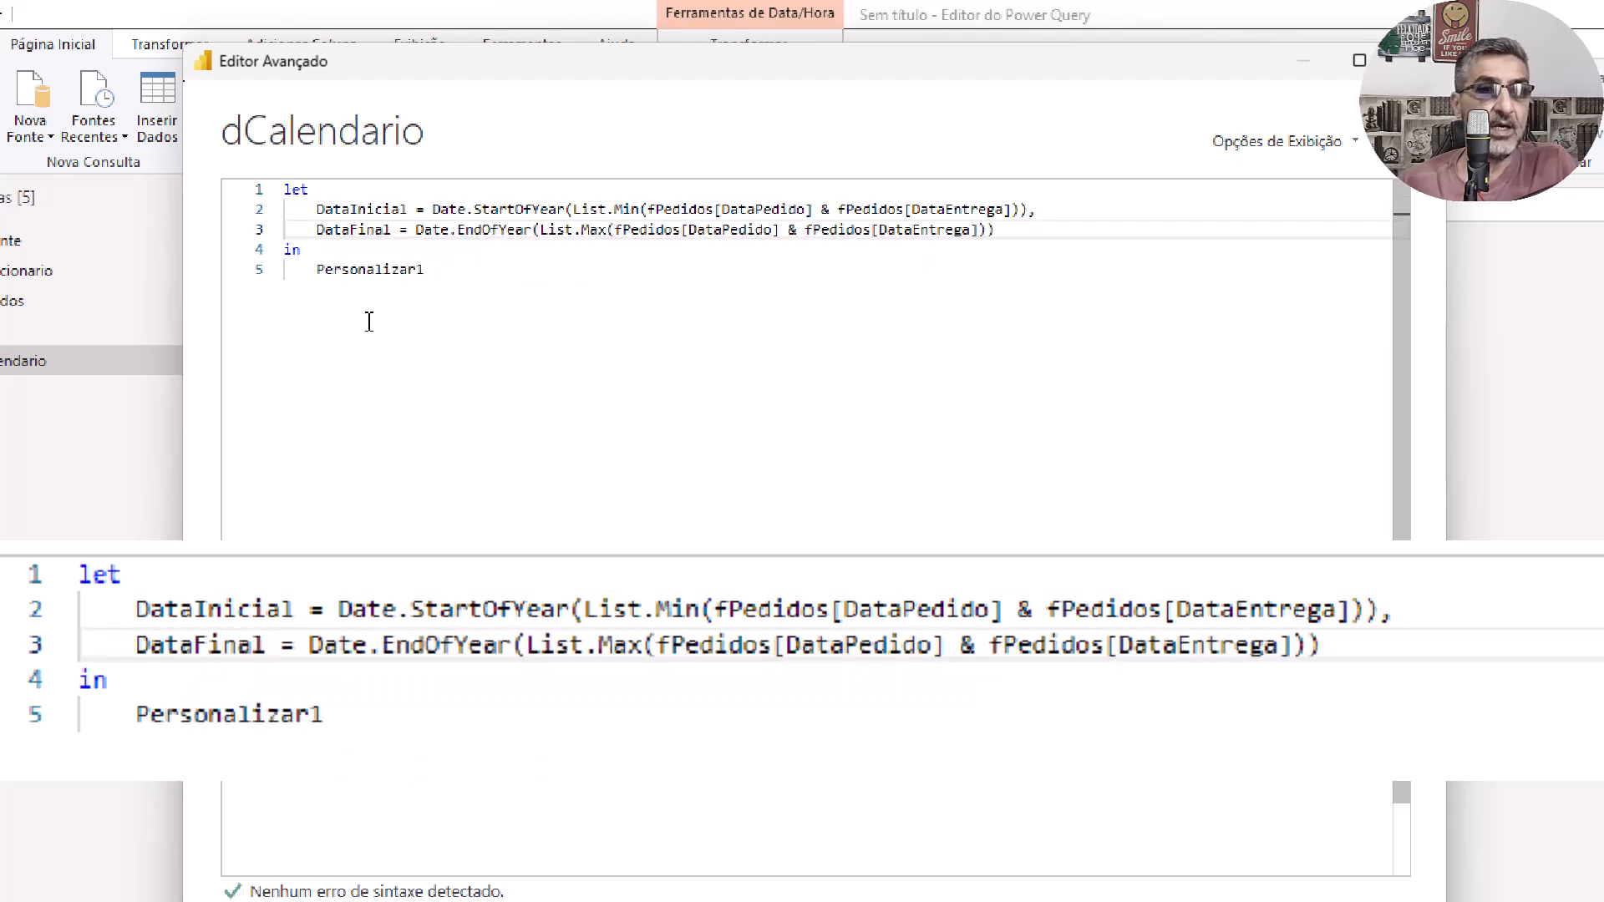
double_click(357, 272)
type("DataFinal")
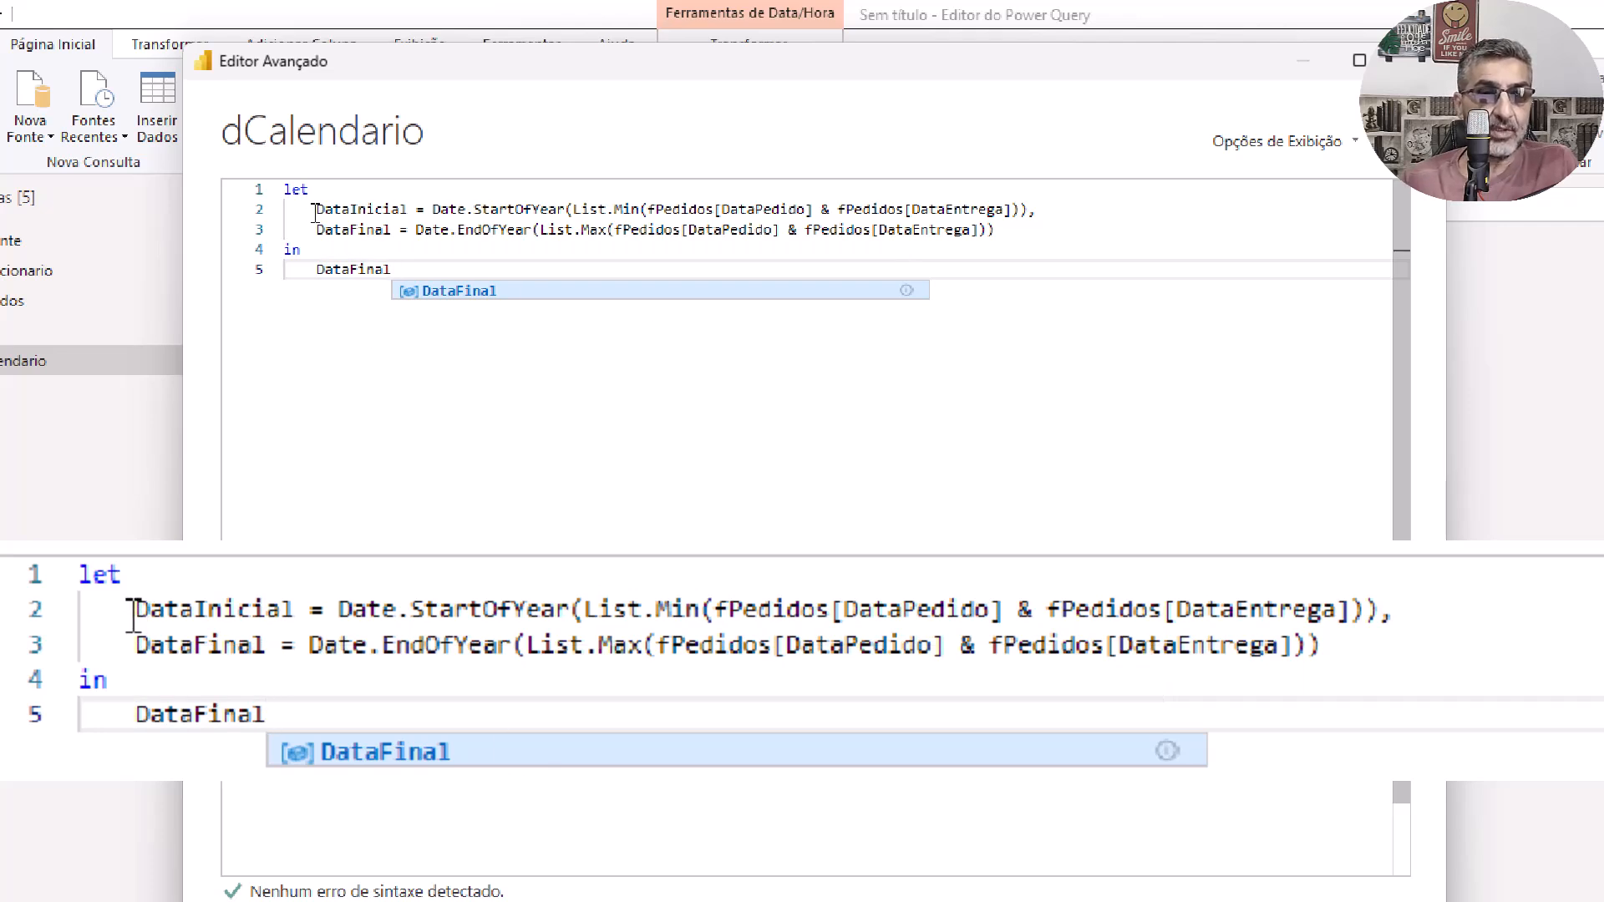
left_click_drag(316, 215, 1047, 228)
left_click(1038, 209)
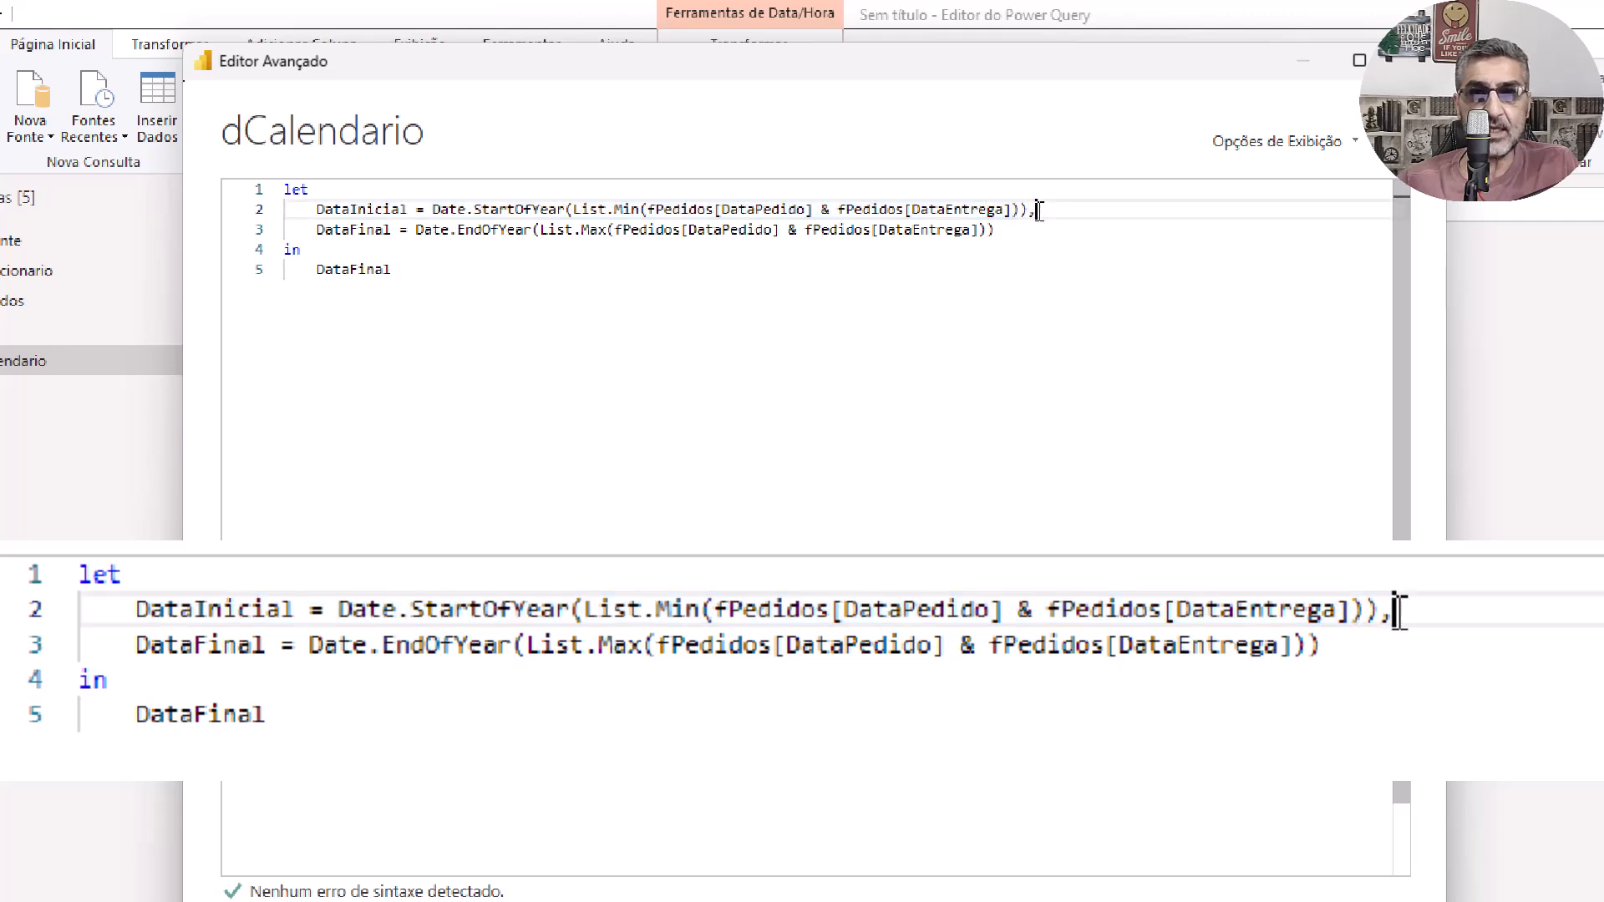
left_click(1000, 235)
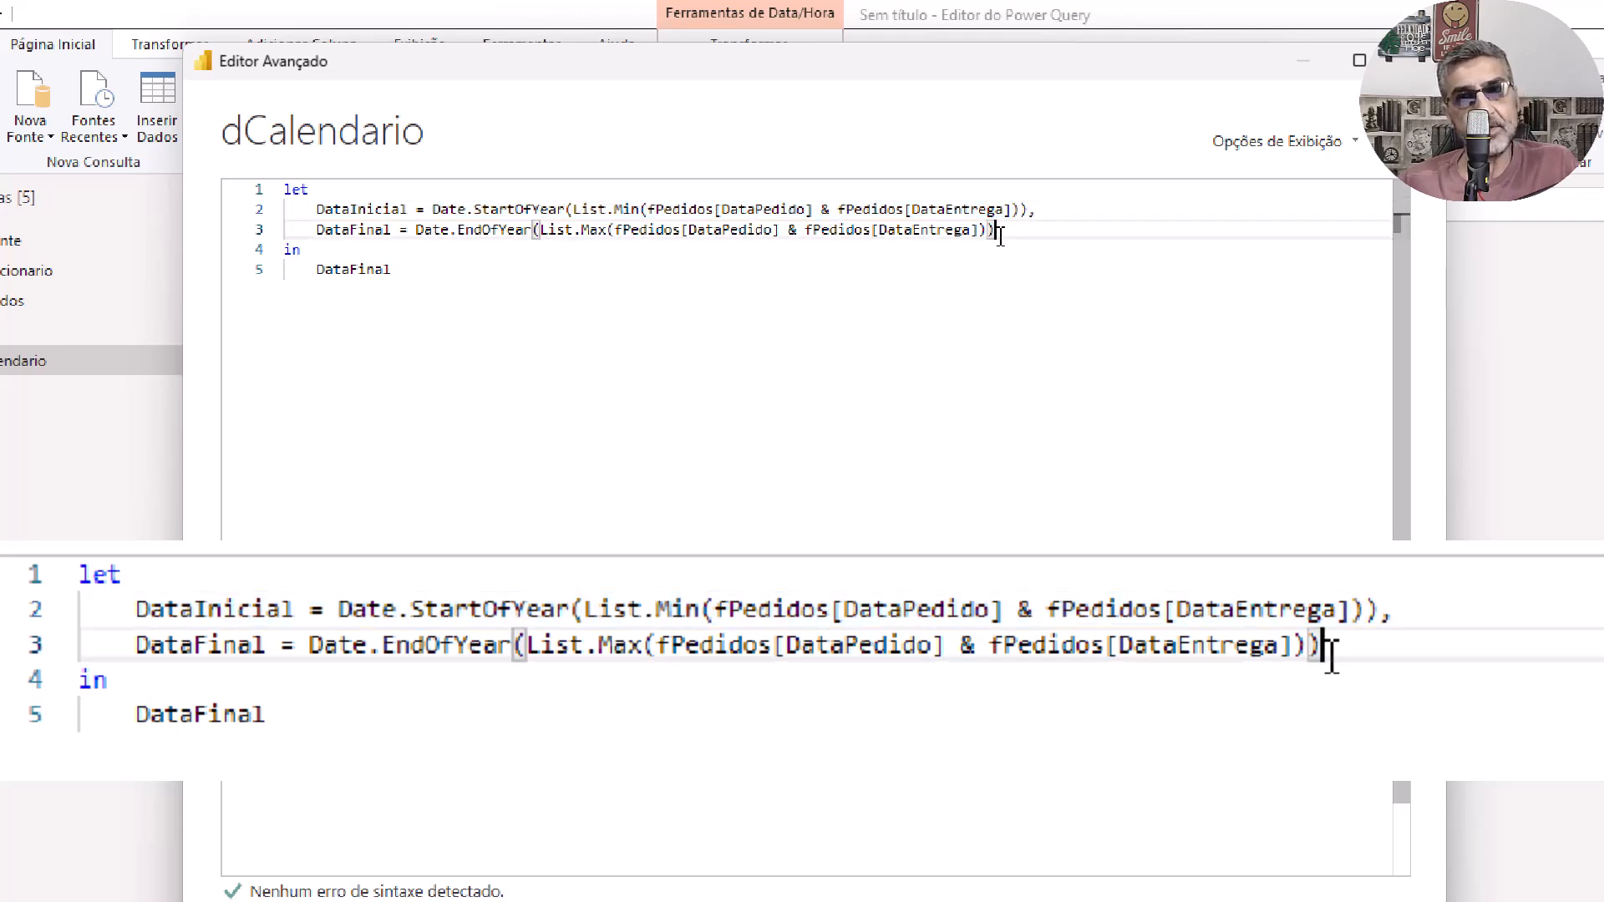
type(",")
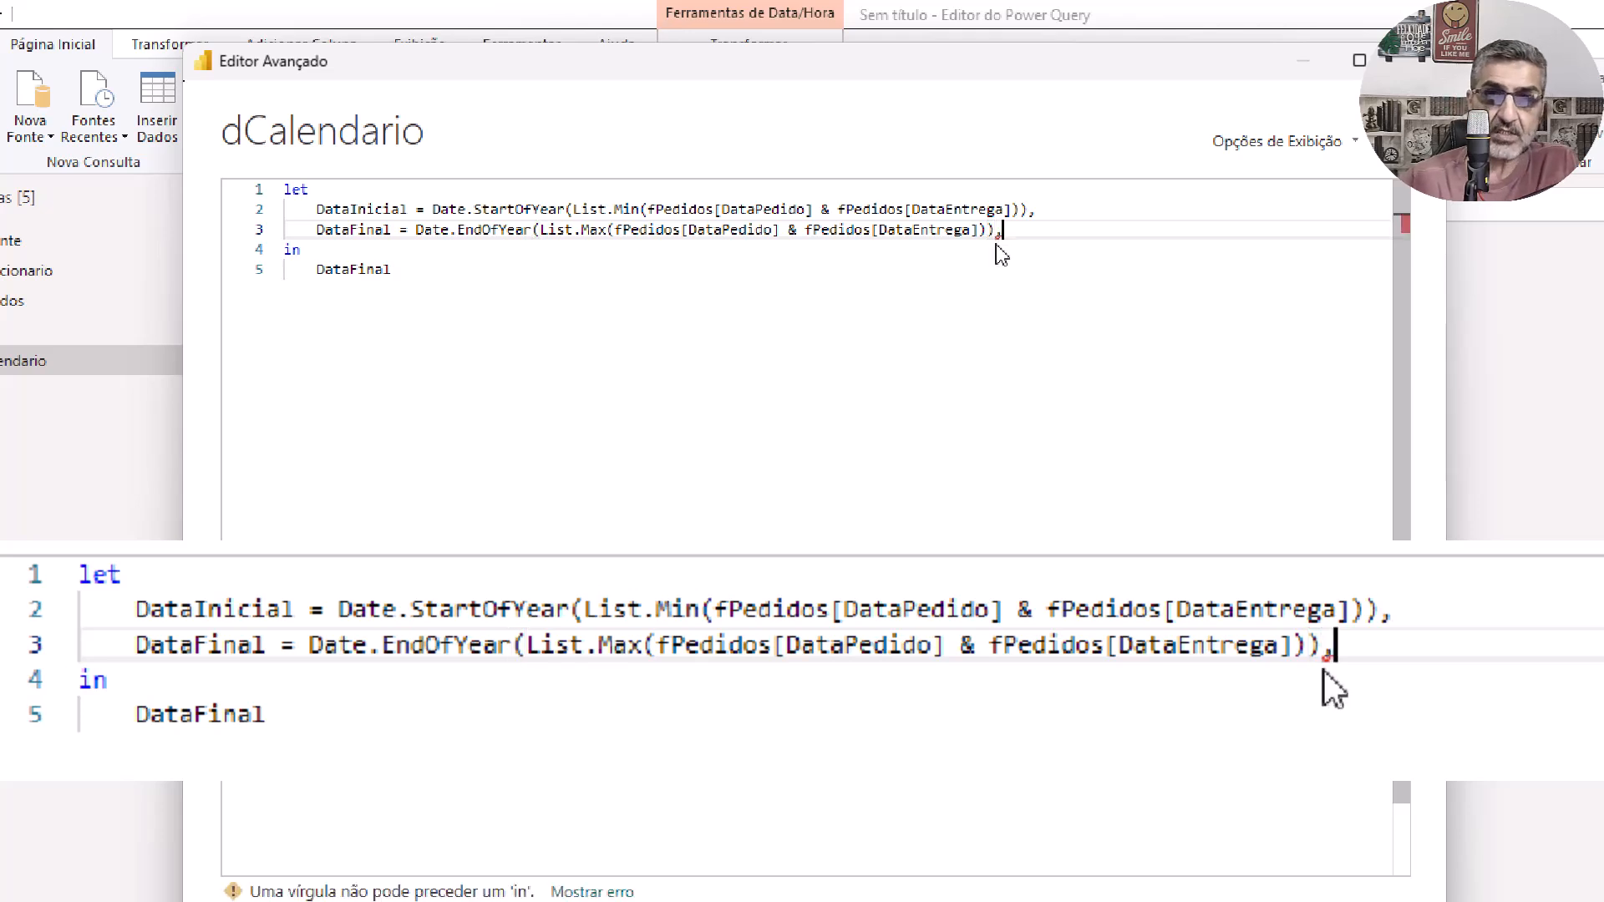
key("Return")
type("adsfklhadsfflçkadsflk")
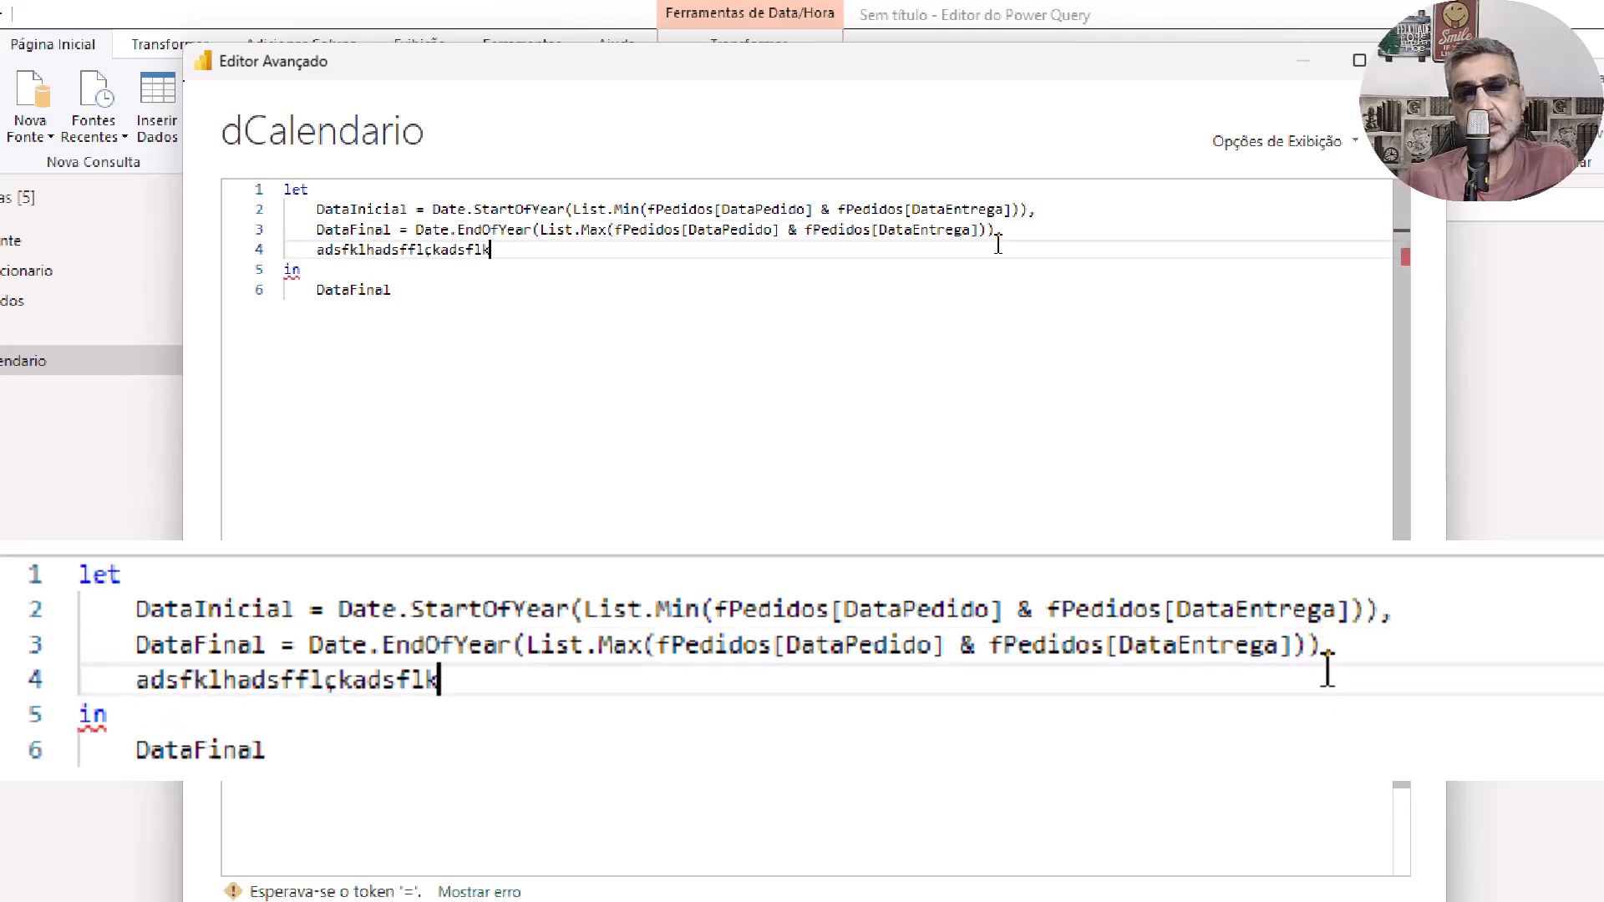
key("BackSpace")
key("BackSpace")
key("BackSpace")
key("BackSpace")
key("BackSpace")
key("BackSpace")
key("BackSpace")
key("BackSpace")
key("BackSpace")
key("BackSpace")
key("BackSpace")
key("BackSpace")
key("BackSpace")
key("BackSpace")
key("BackSpace")
key("BackSpace")
key("BackSpace")
key("BackSpace")
key("BackSpace")
key("BackSpace")
key("BackSpace")
key("BackSpace")
key("BackSpace")
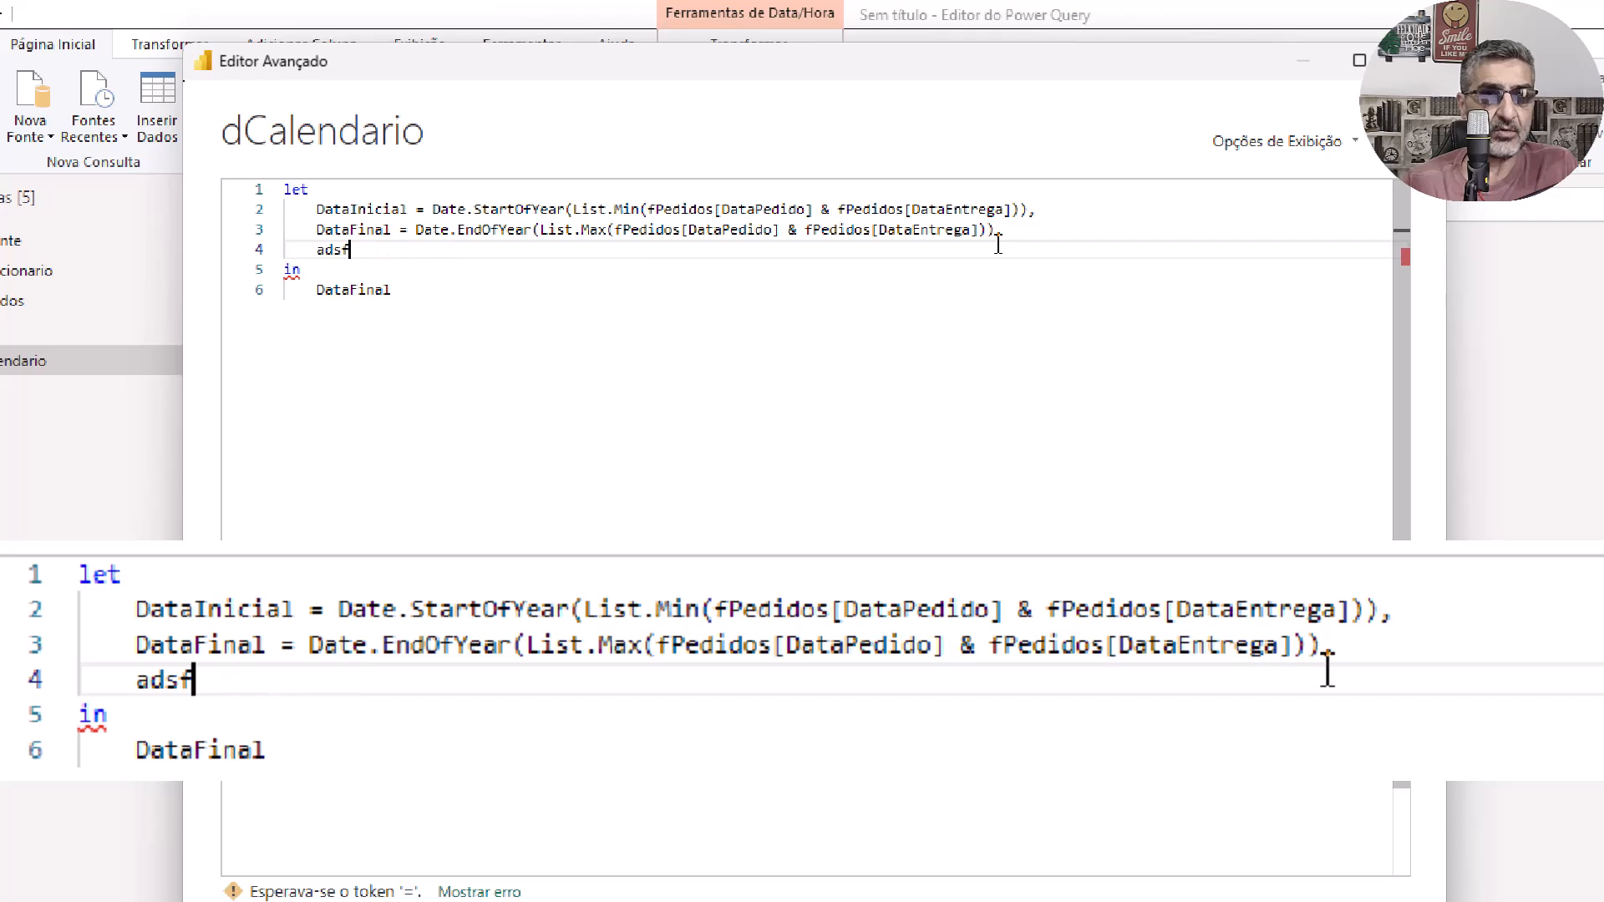
key("BackSpace")
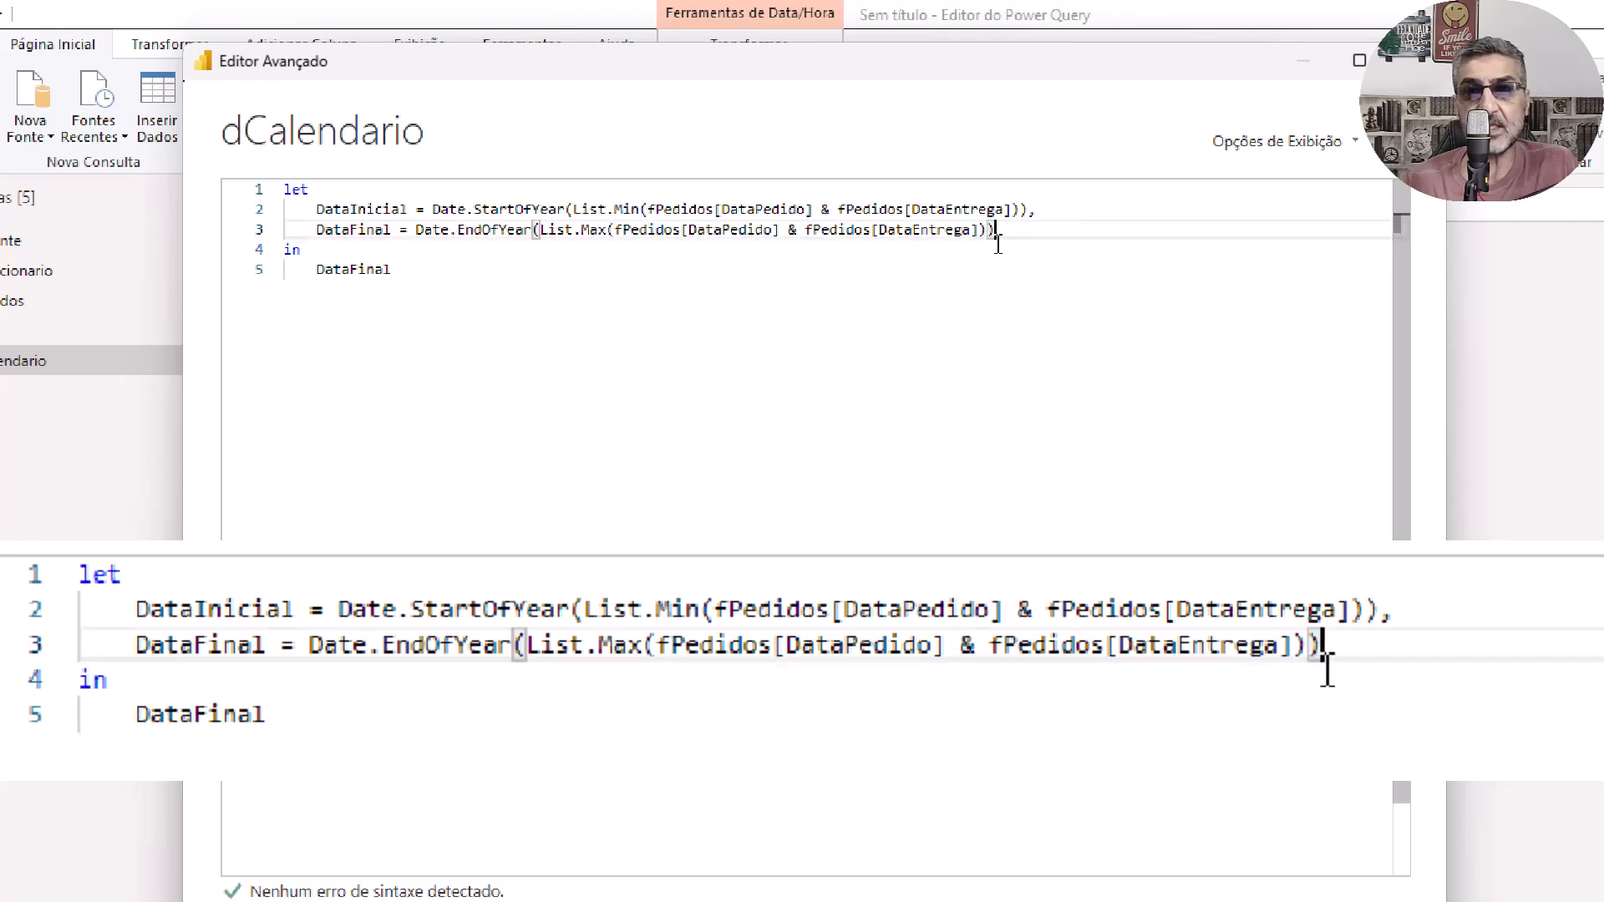
Apply the edited M code to dCalendario and close the Advanced Editor
left_click(449, 265)
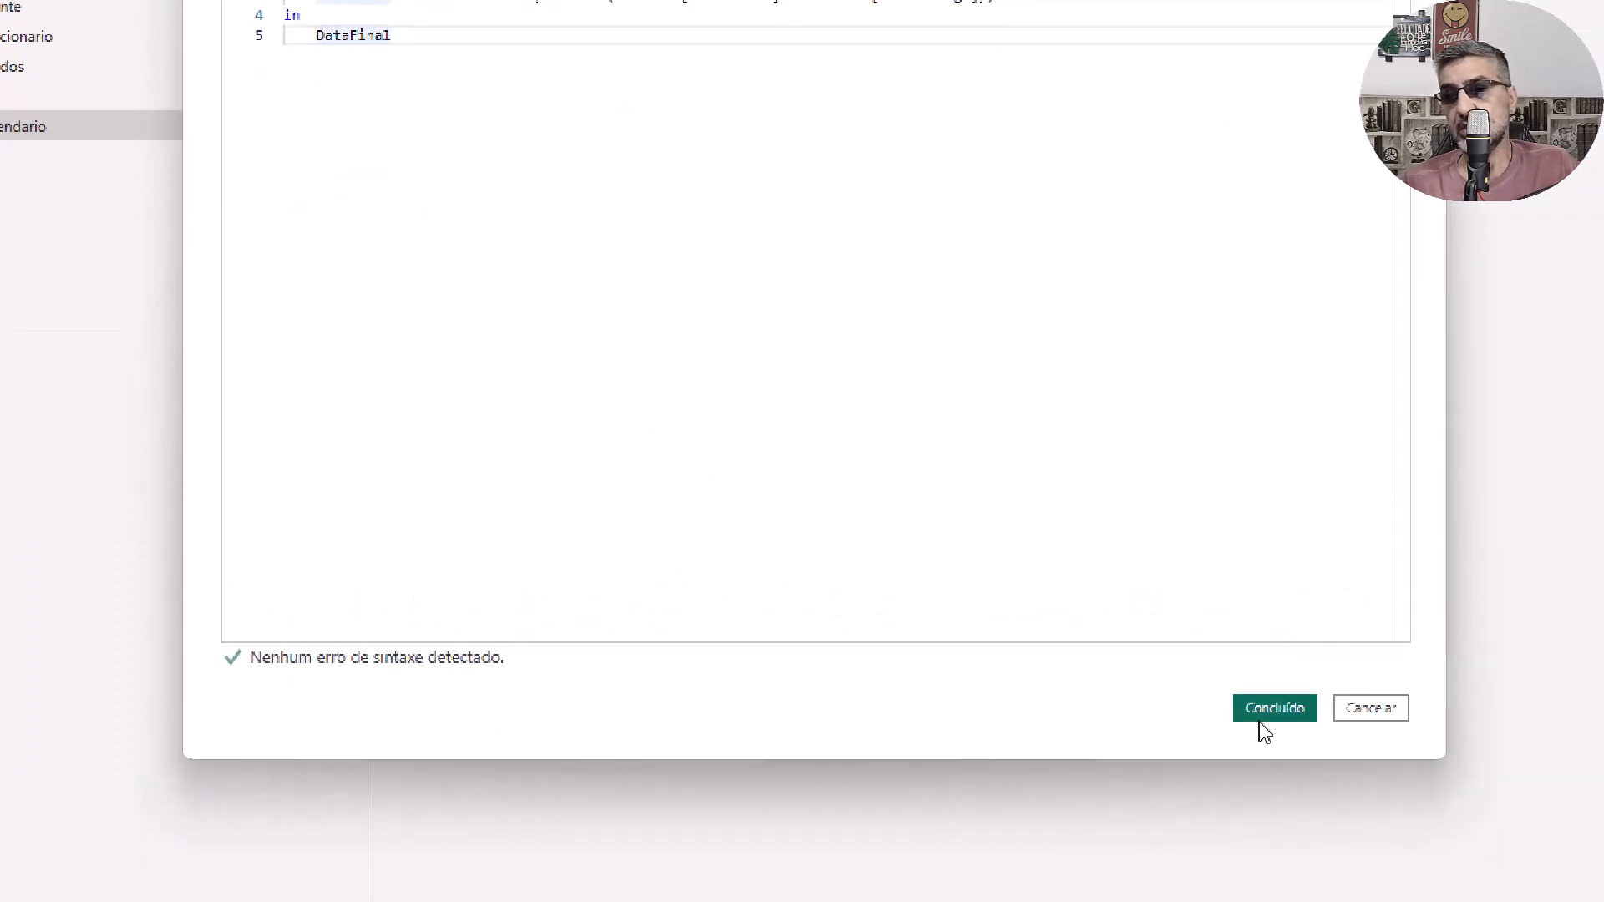
left_click(1263, 725)
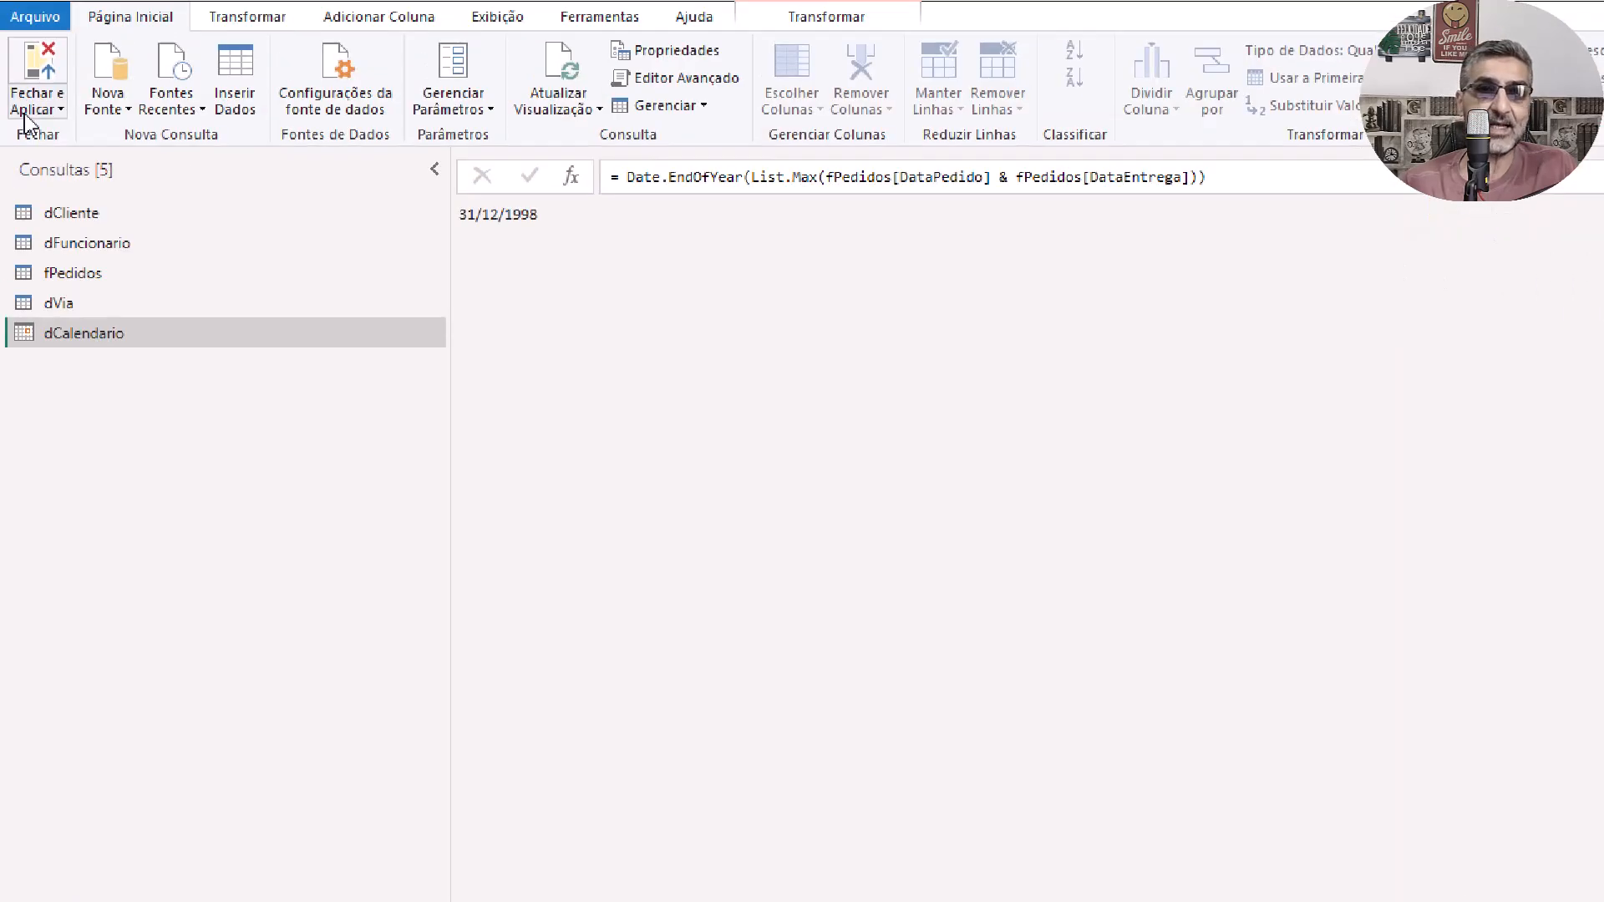
double_click(629, 178)
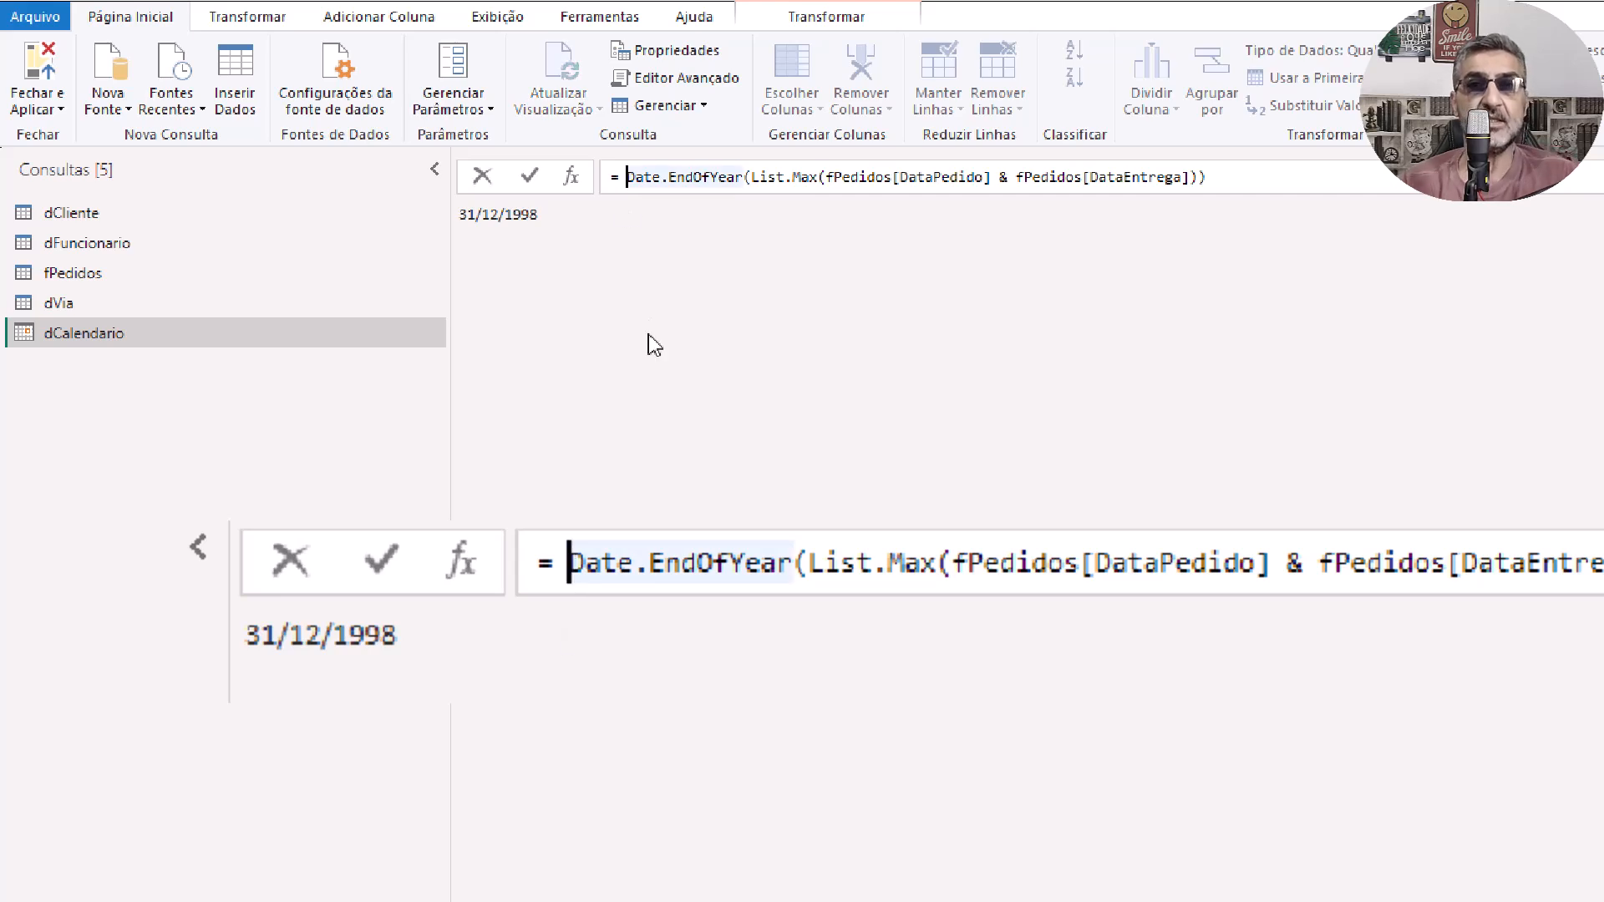
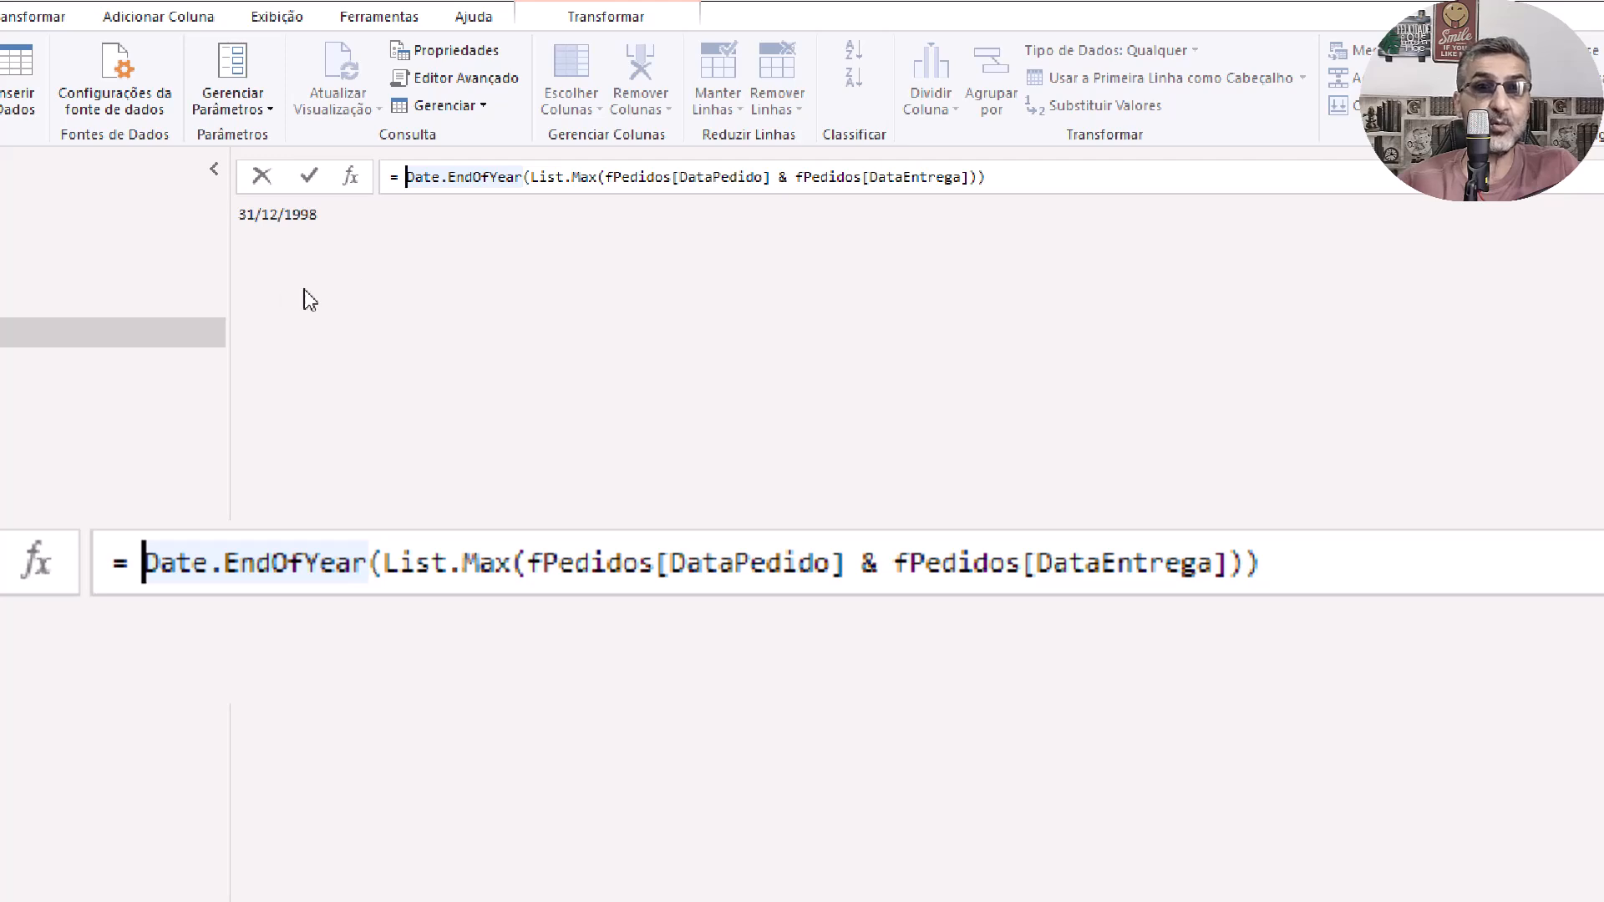
Add a custom step after DataFinal with the formula = Duration.Days(DataFinal - DataInicial) +1
left_click(347, 182)
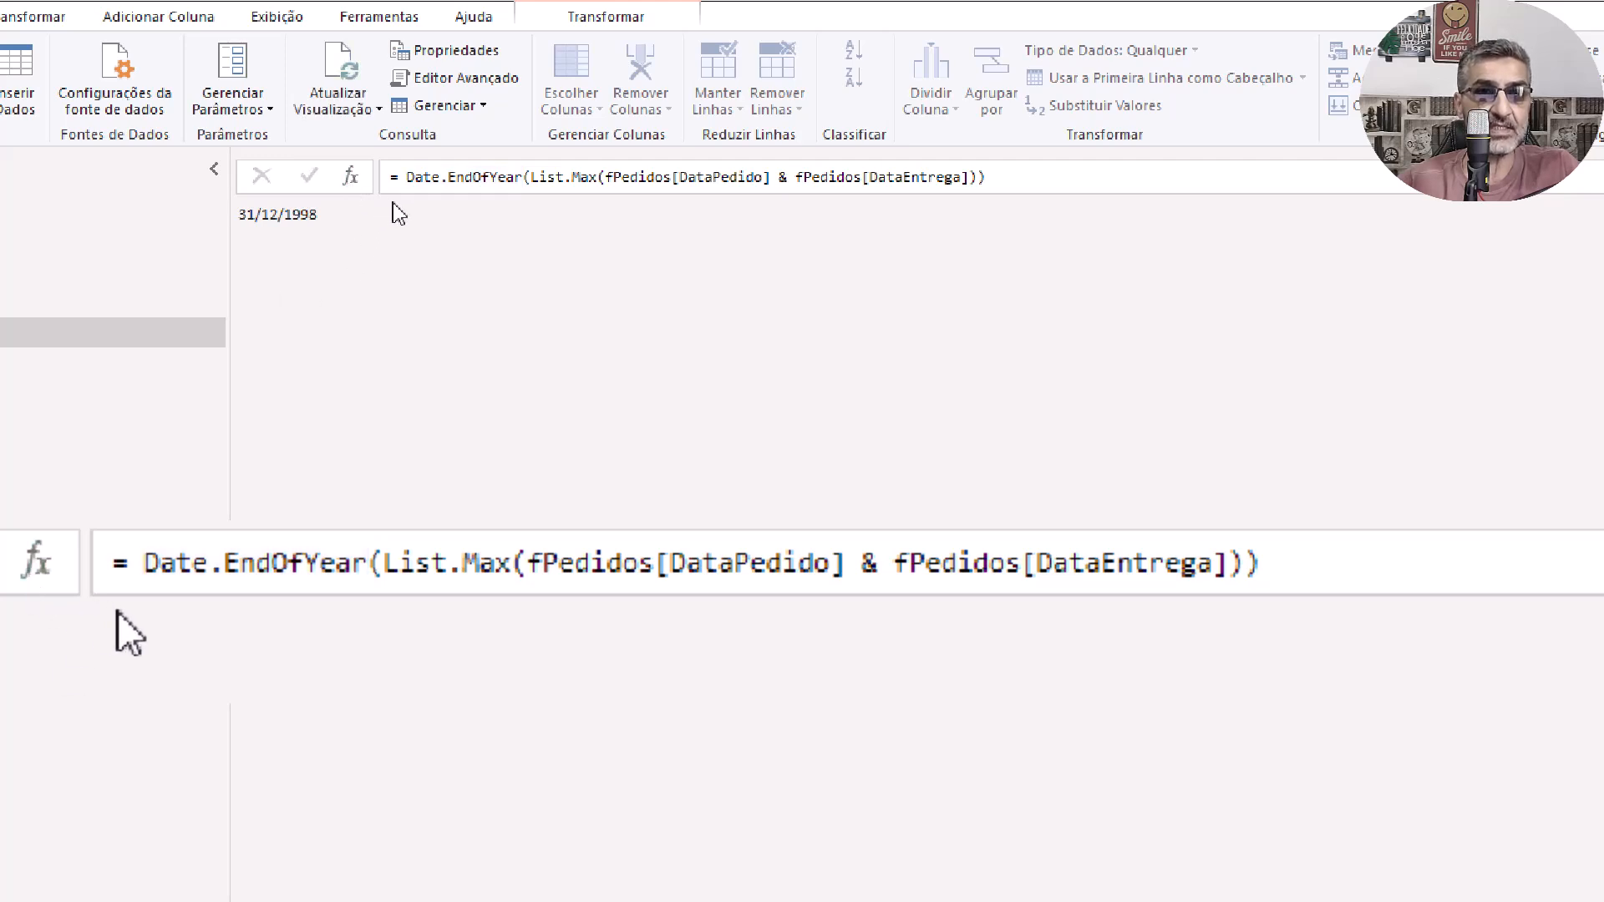
left_click(348, 180)
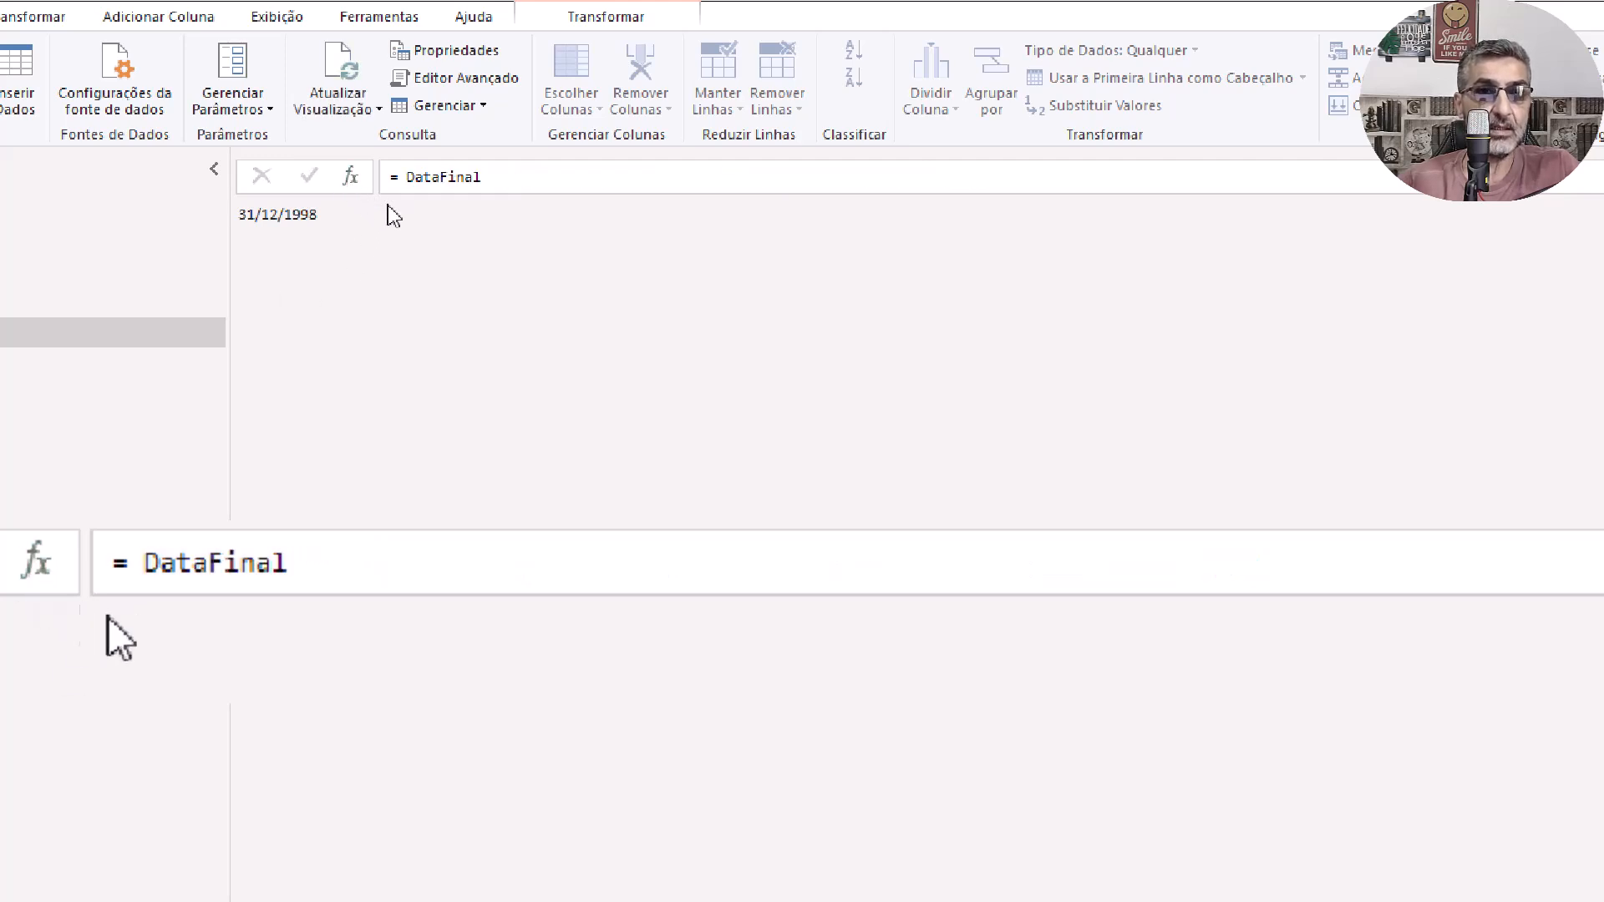
double_click(419, 179)
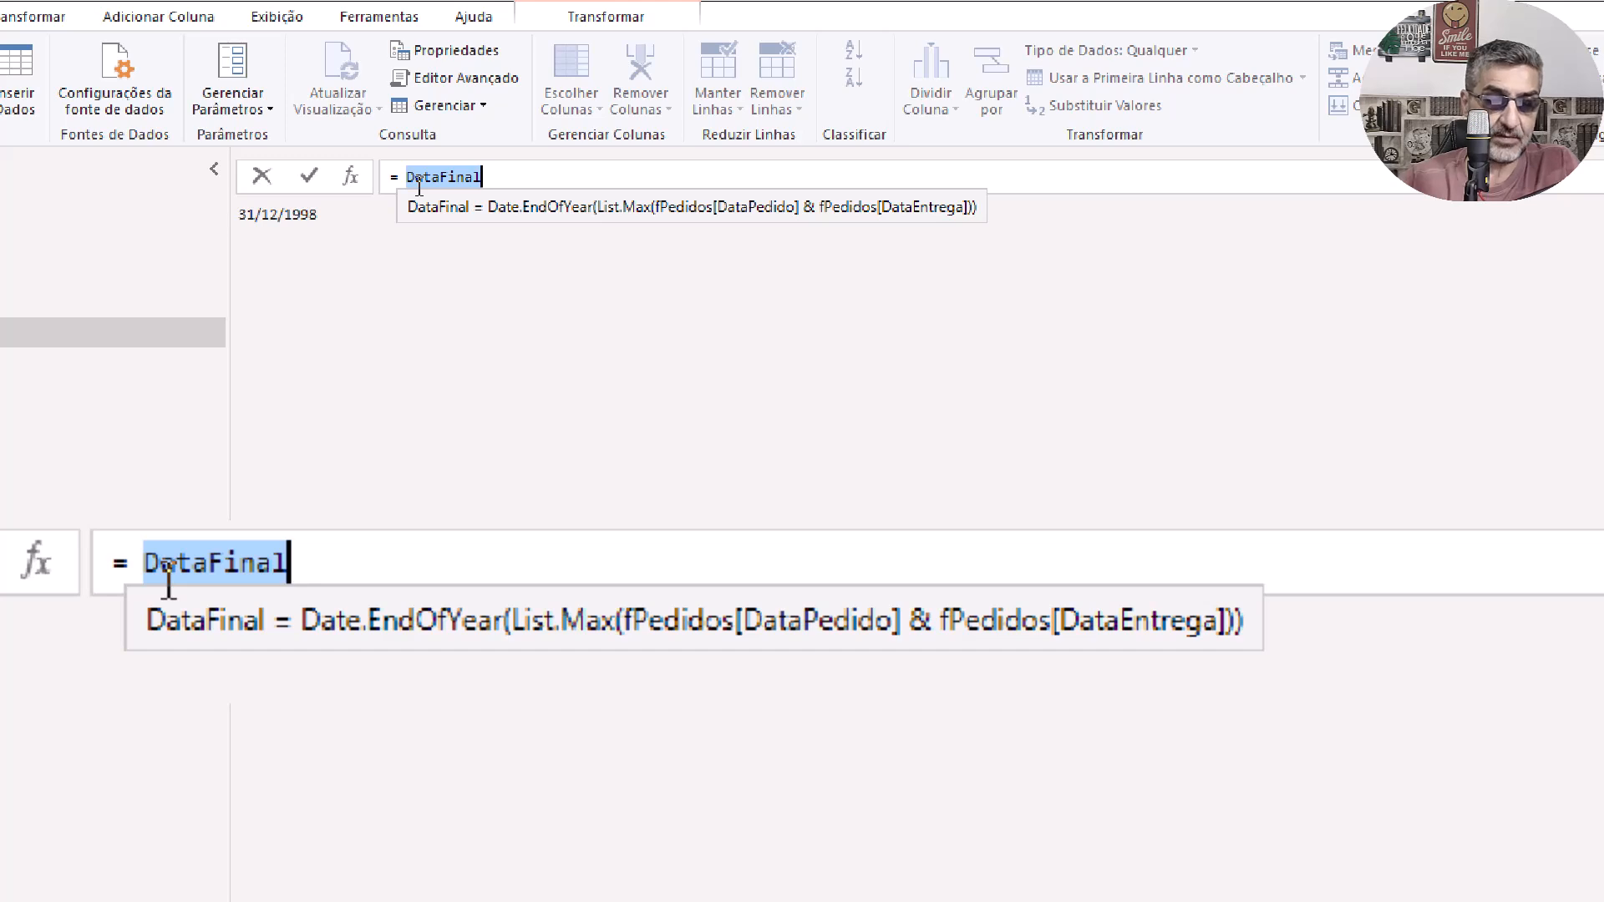
type("Dur")
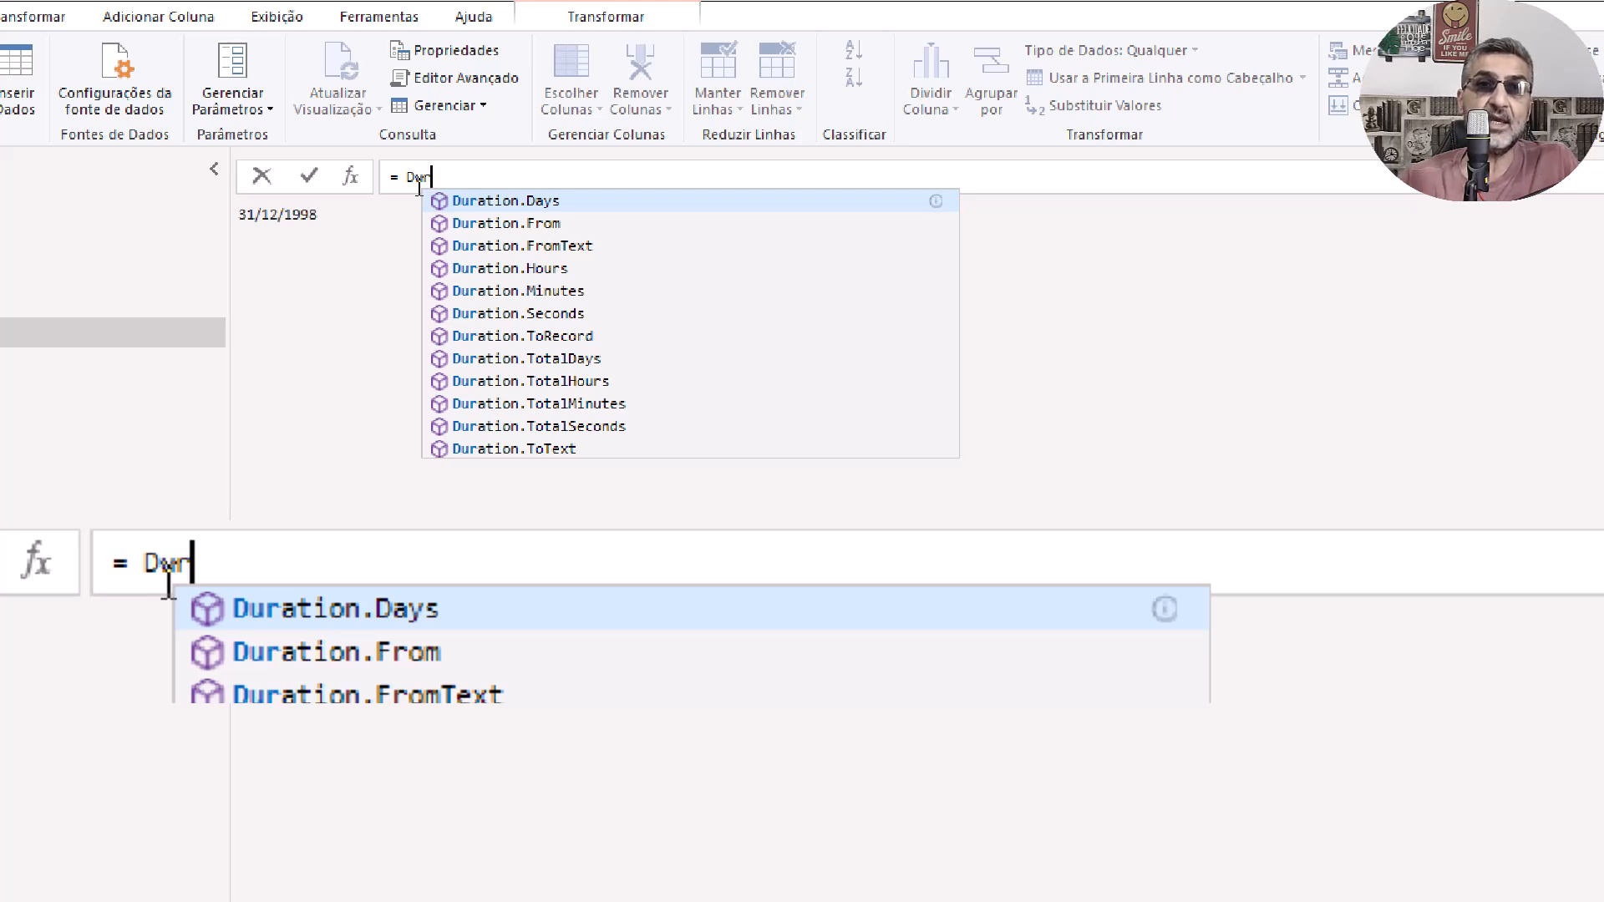
key("Tab")
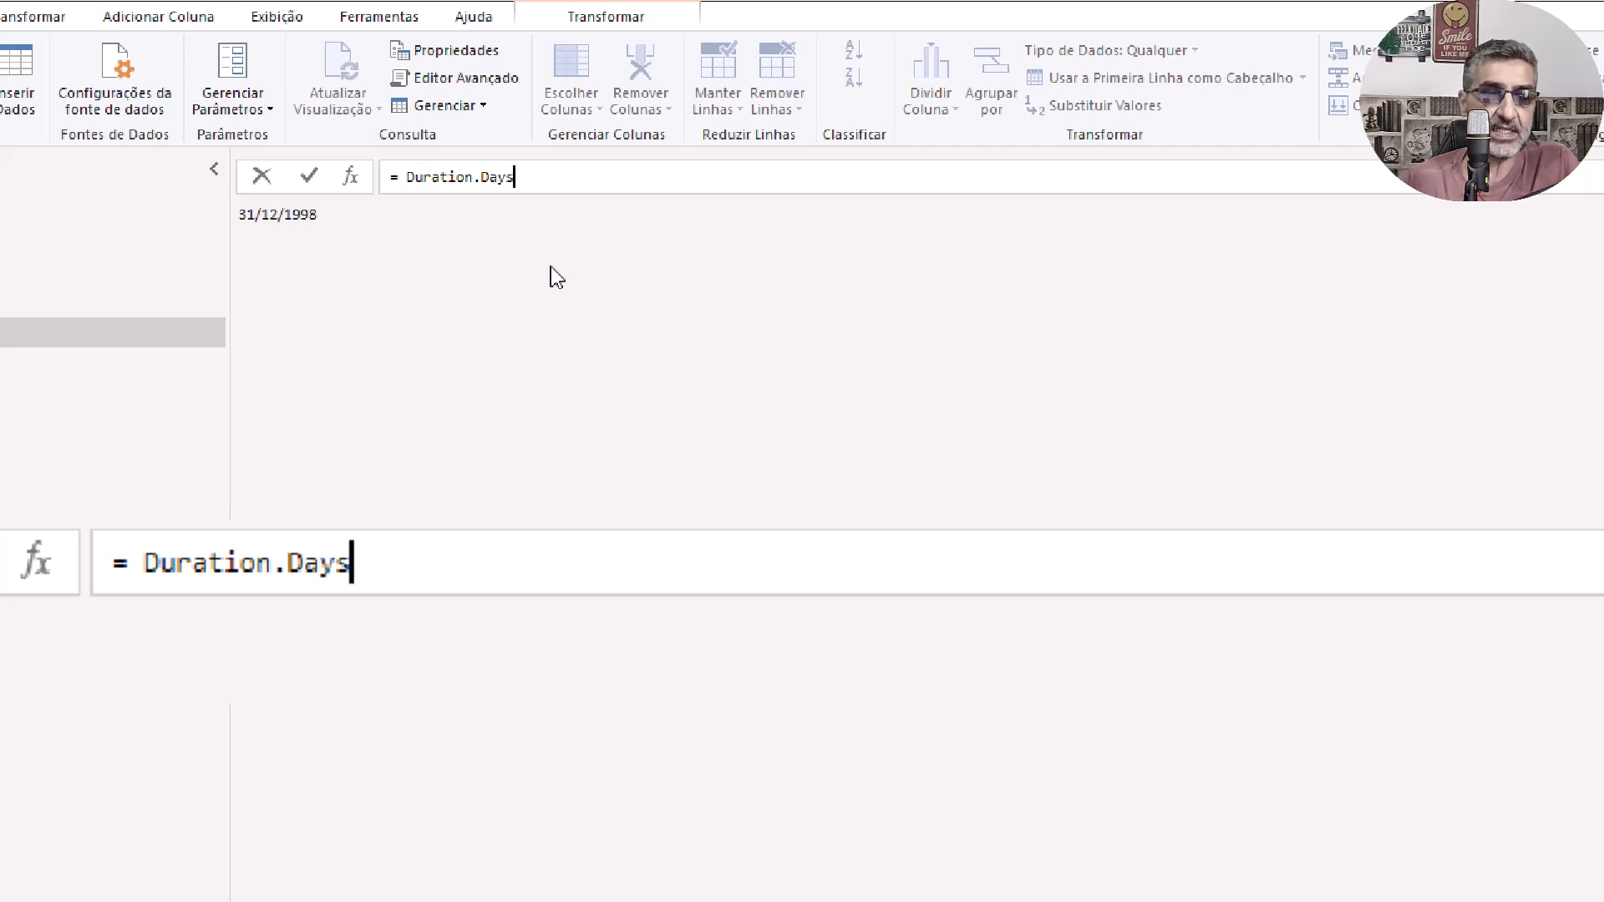
type("(")
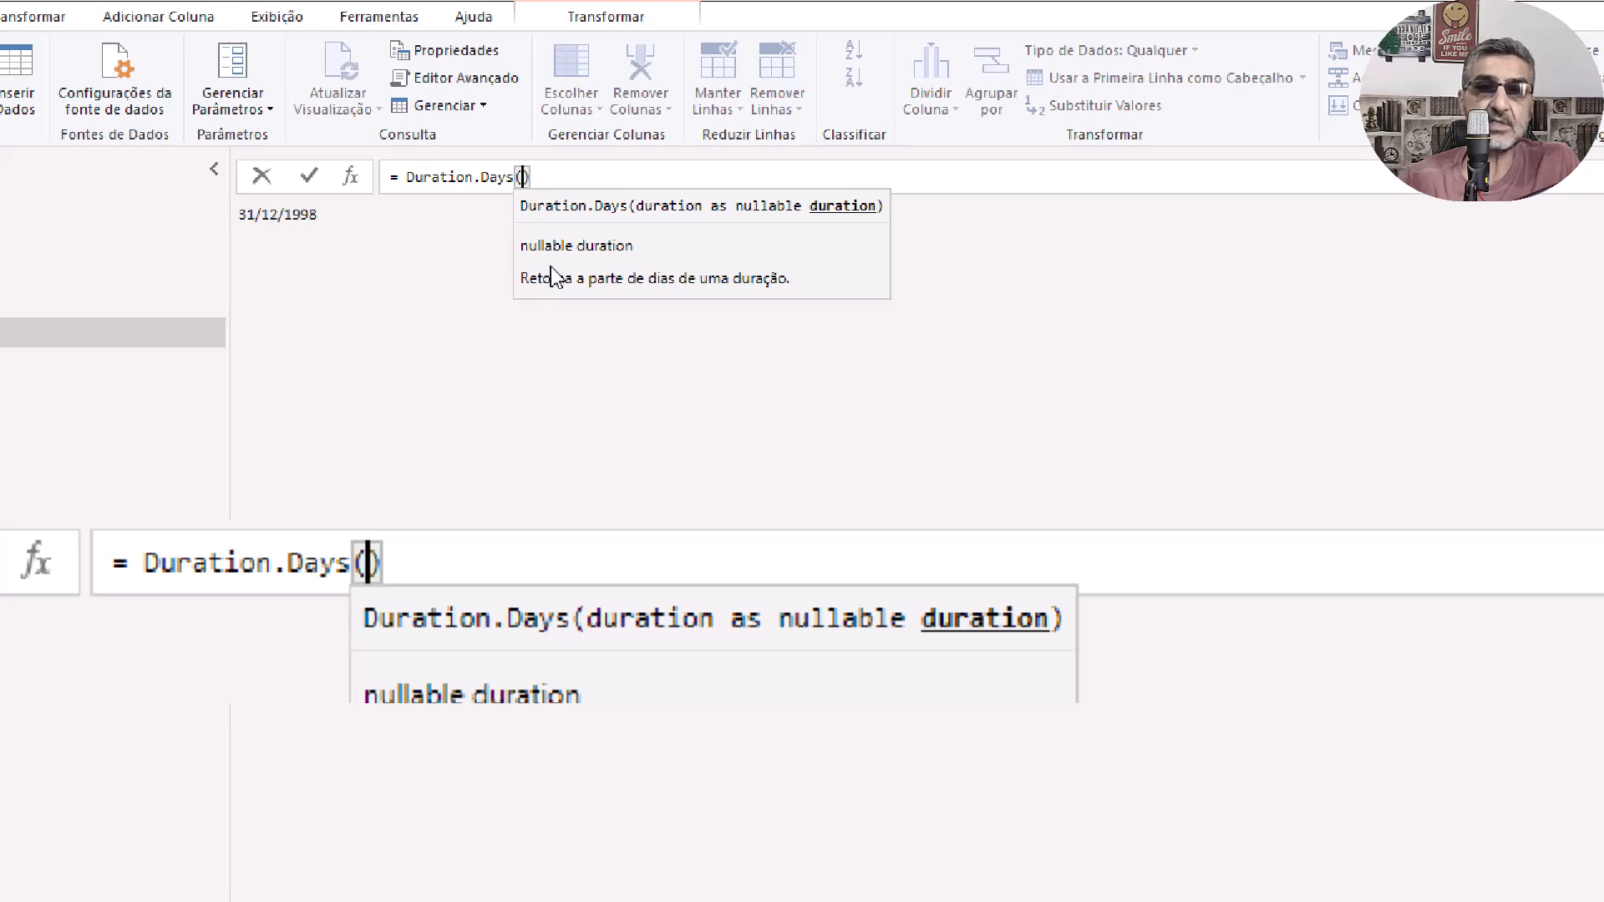
type("DataFinal")
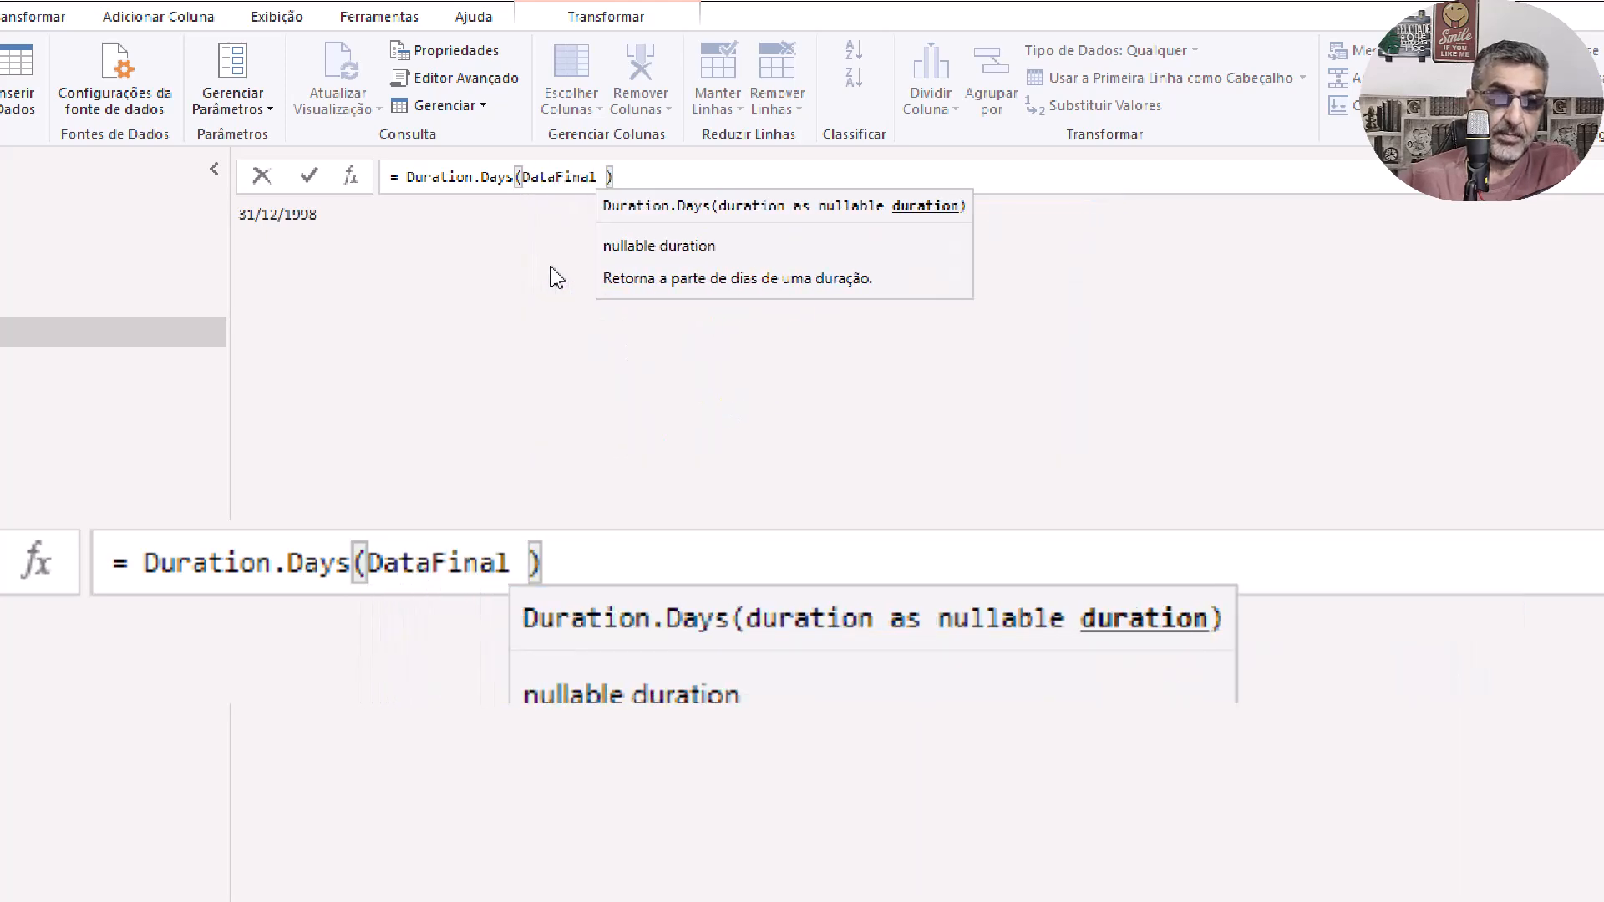
type(" - DataInicial")
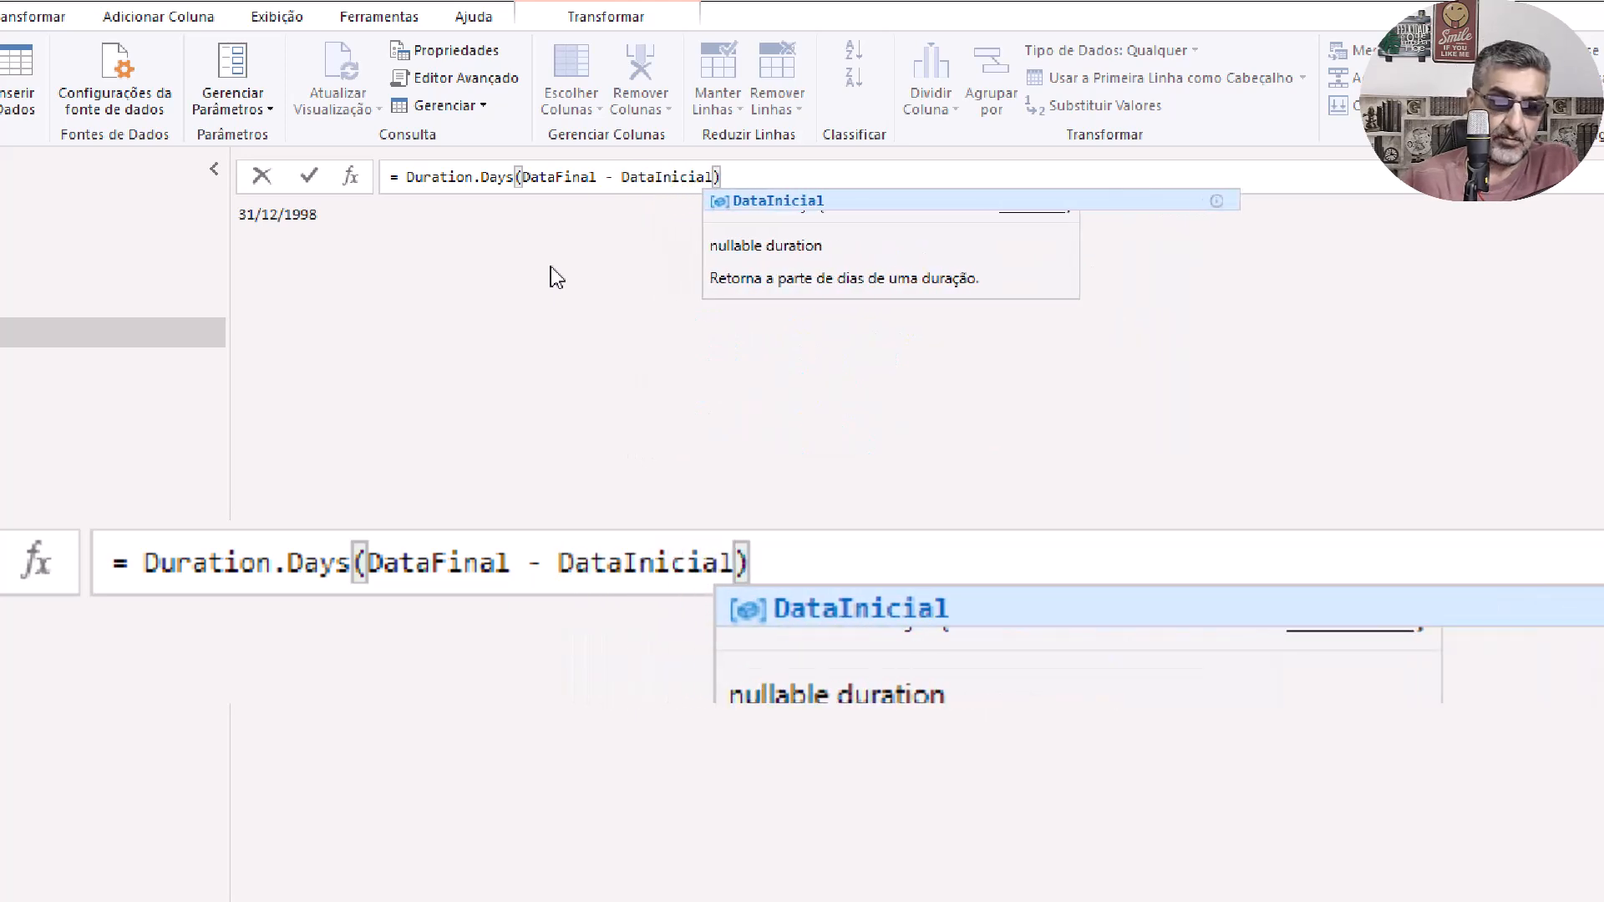
type(")")
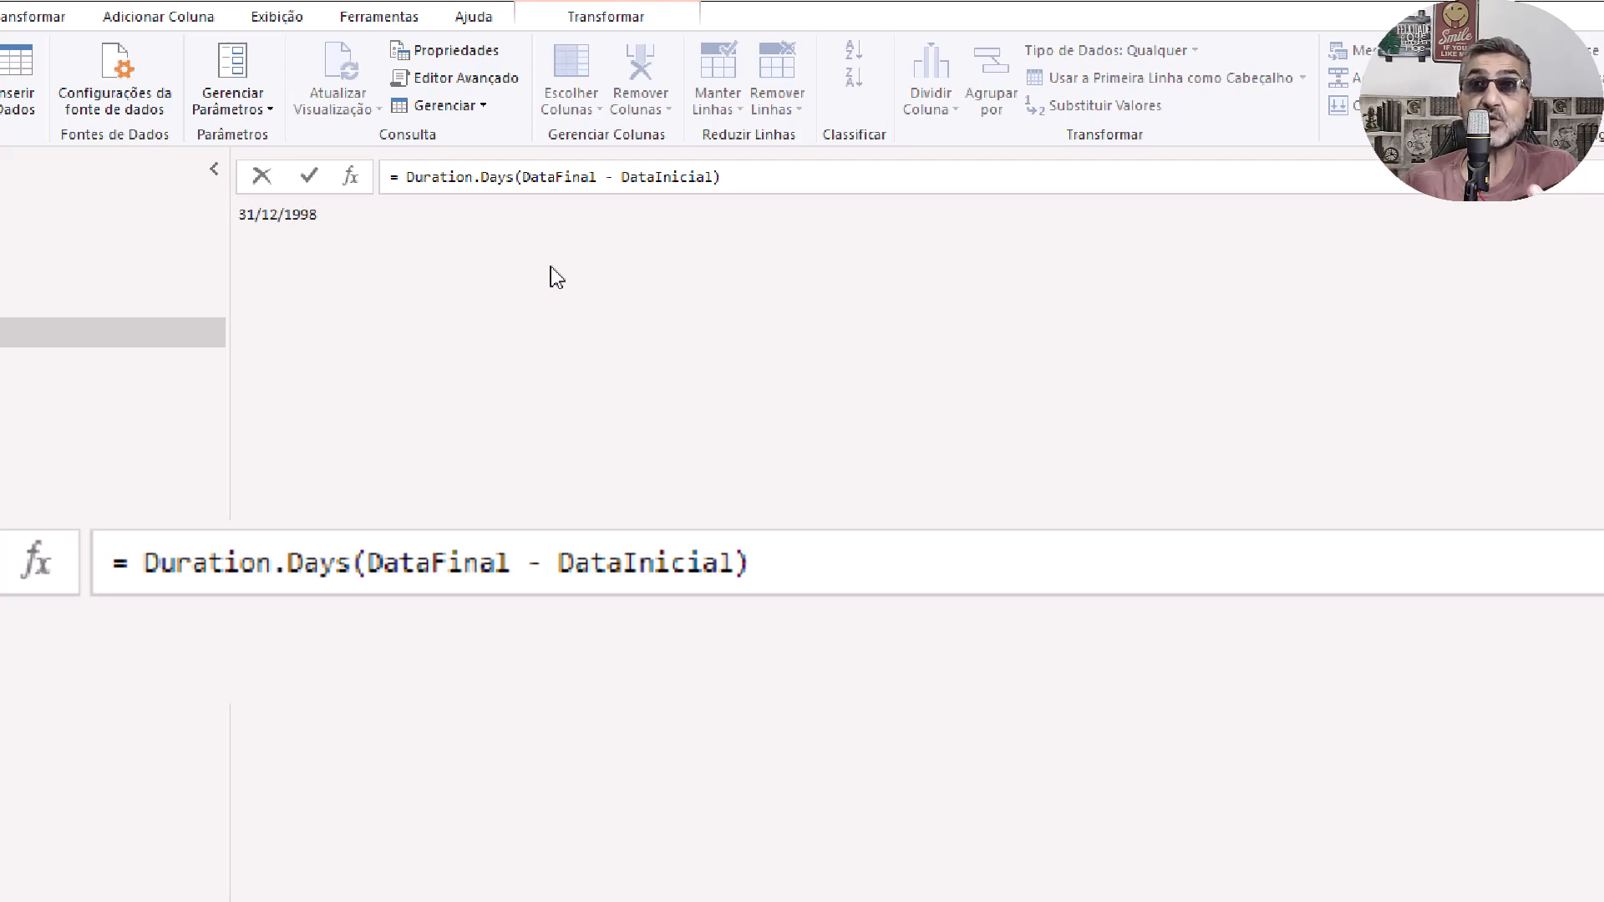
type("+1")
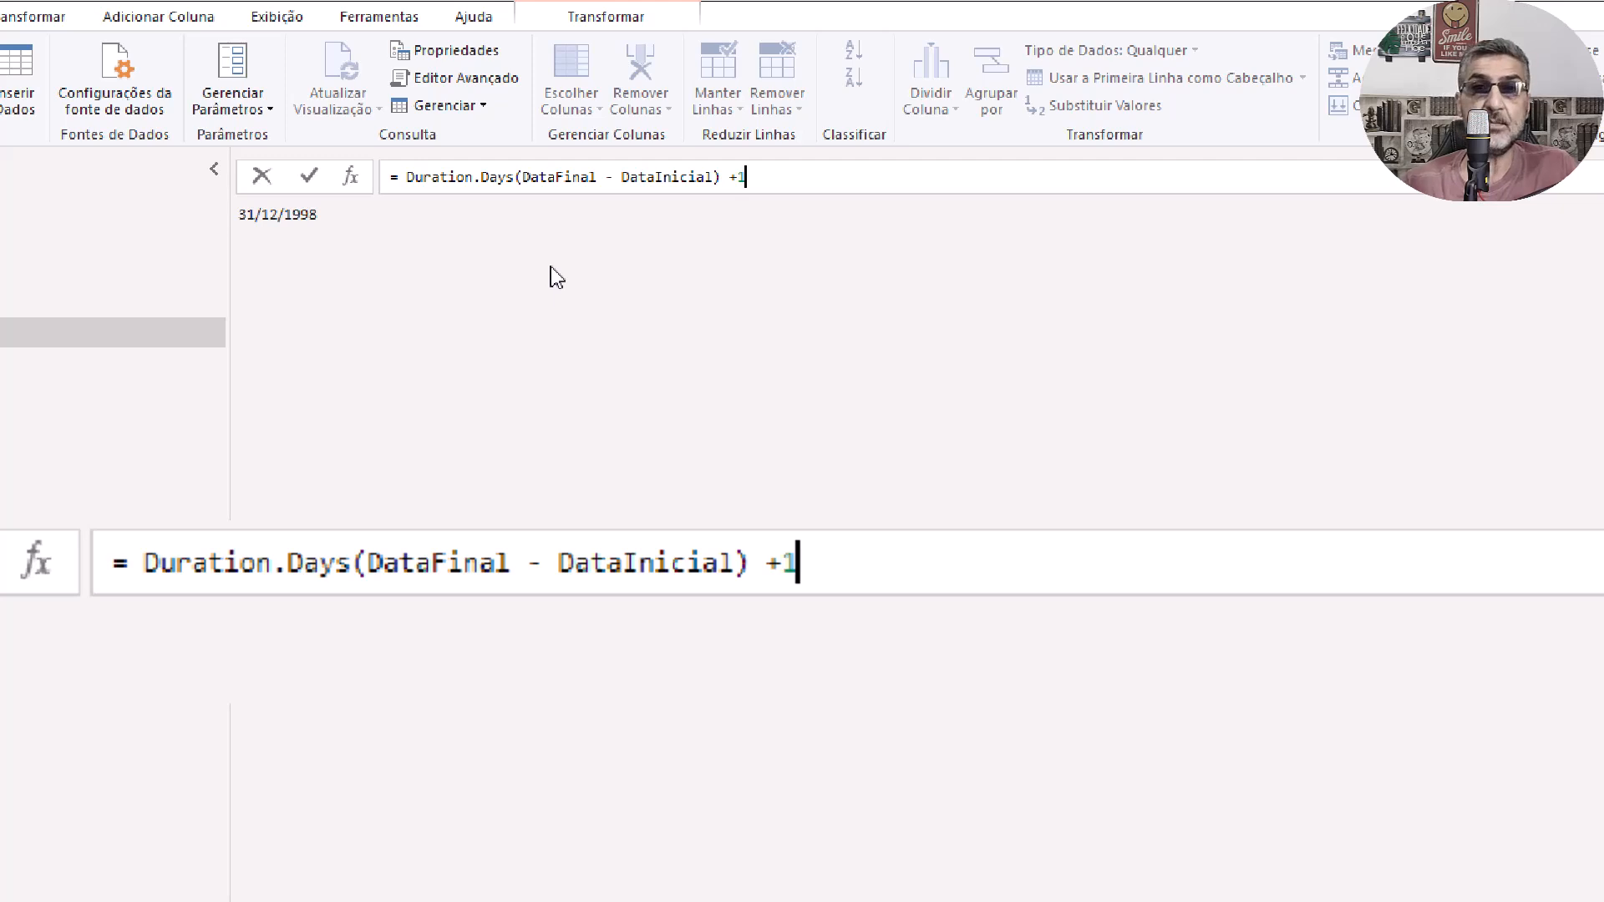
key("Return")
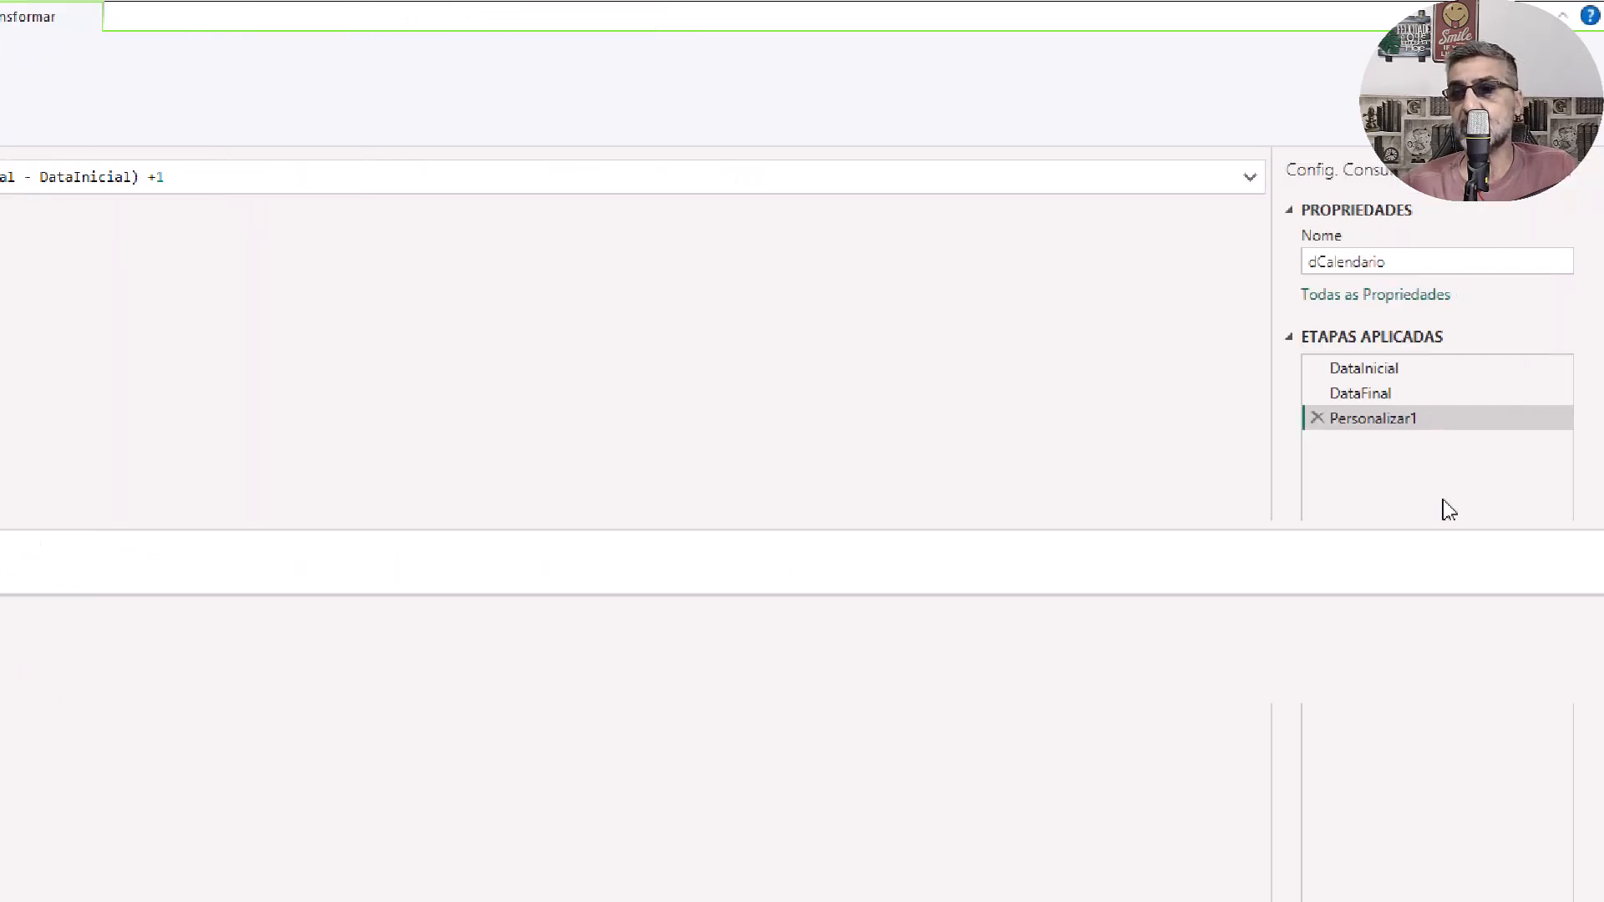
Rename the applied step Personalizar1 to QtdeDias
right_click(1362, 421)
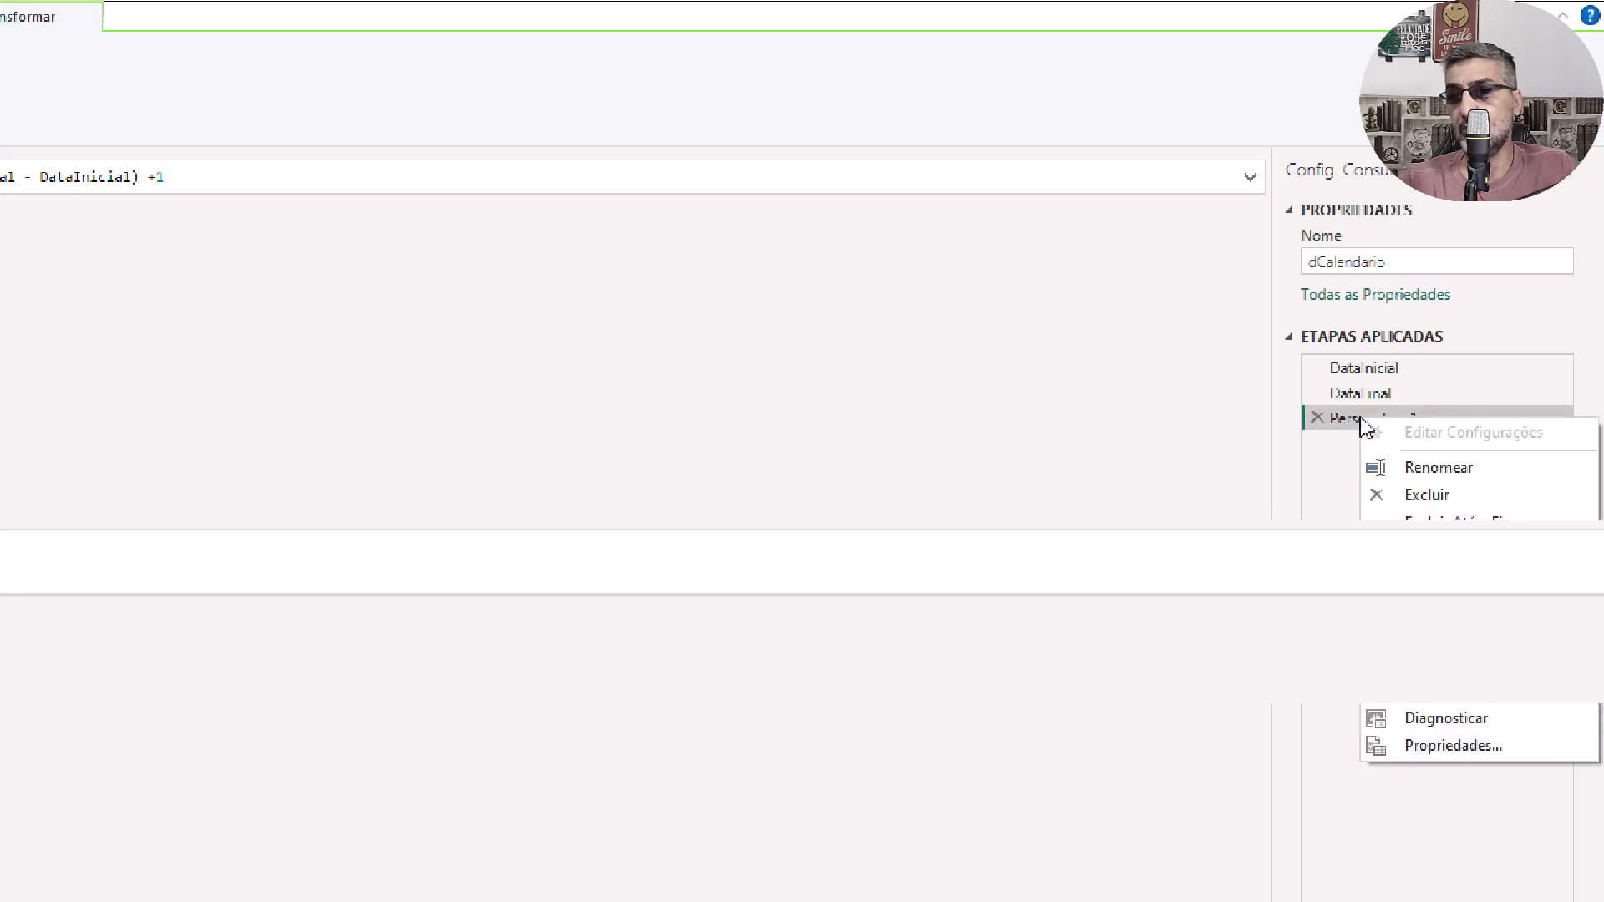
left_click(1423, 470)
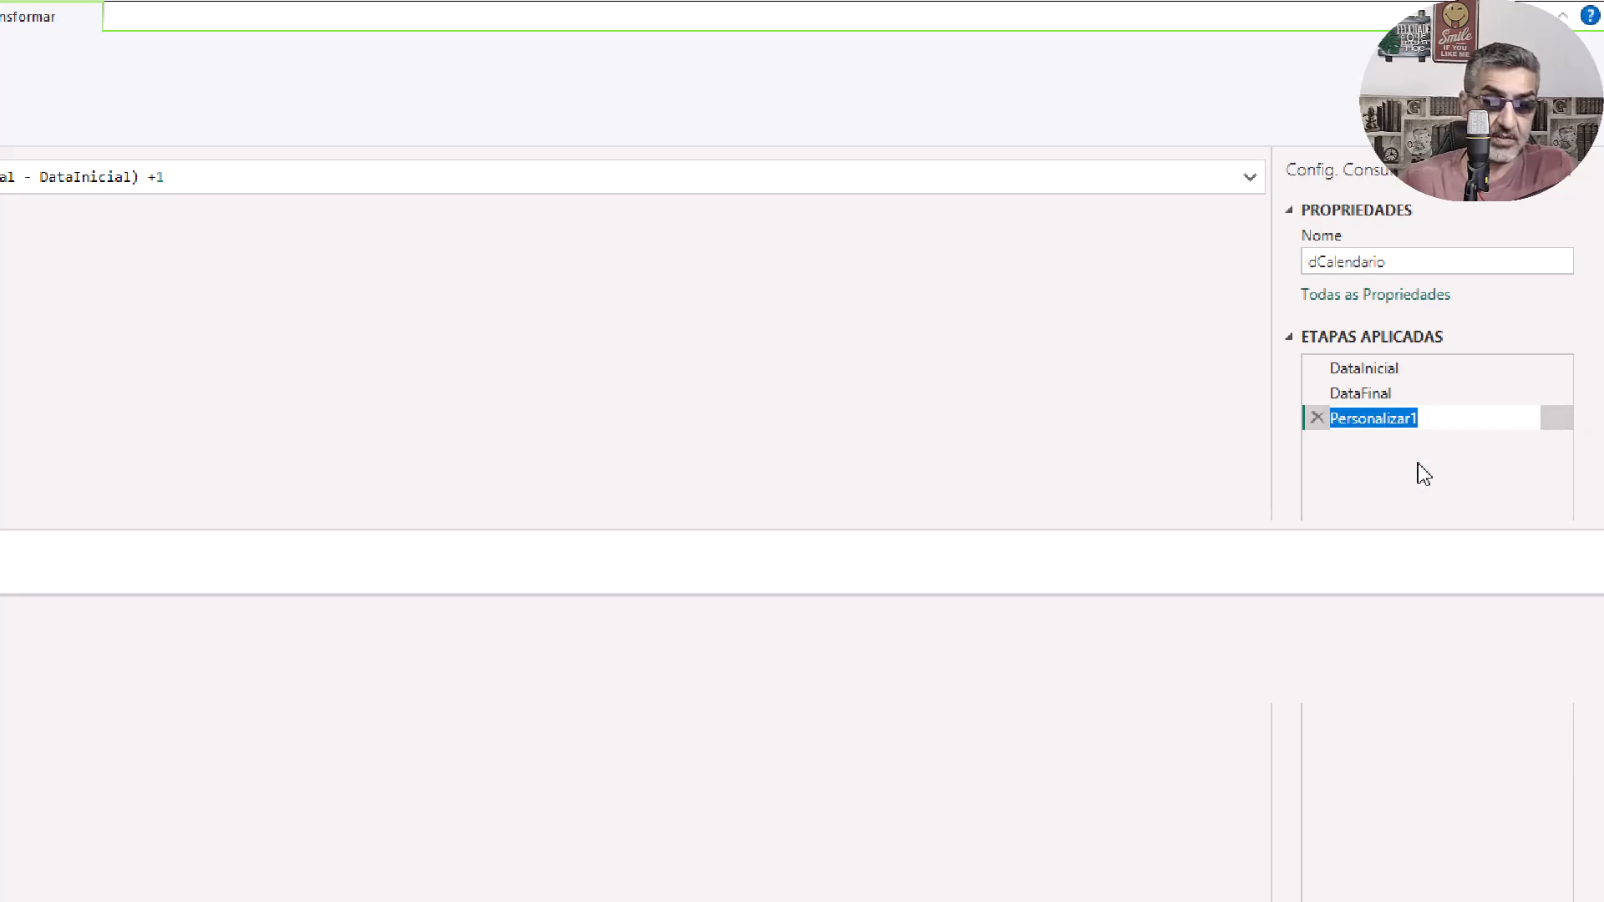
type("QtdeDiua")
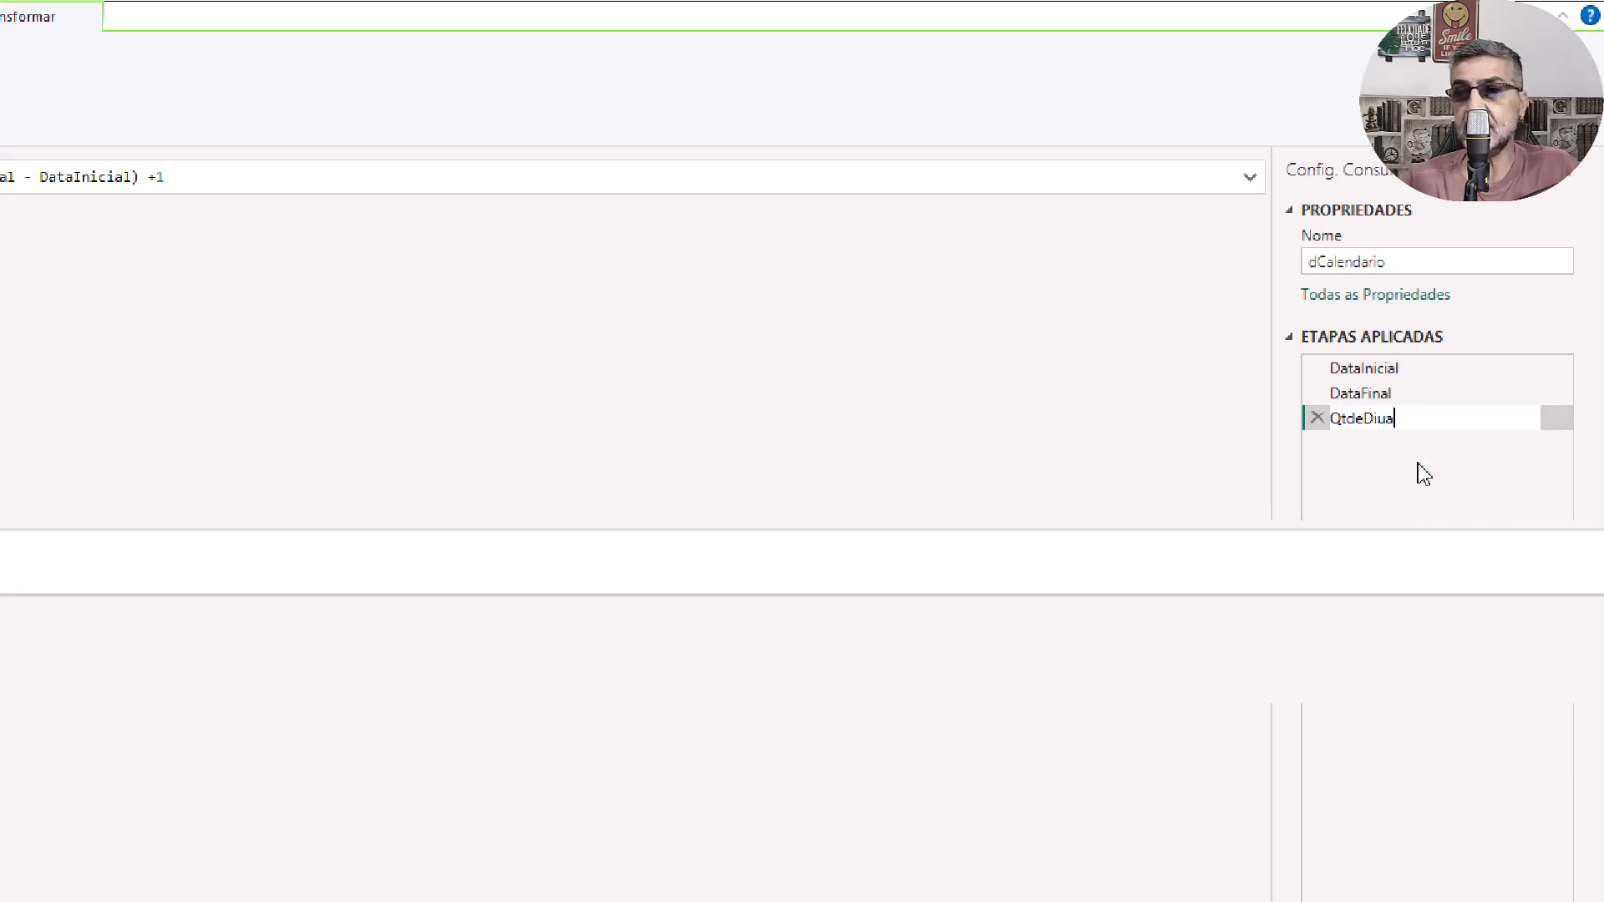
key("BackSpace")
key("BackSpace")
type("as")
key("Return")
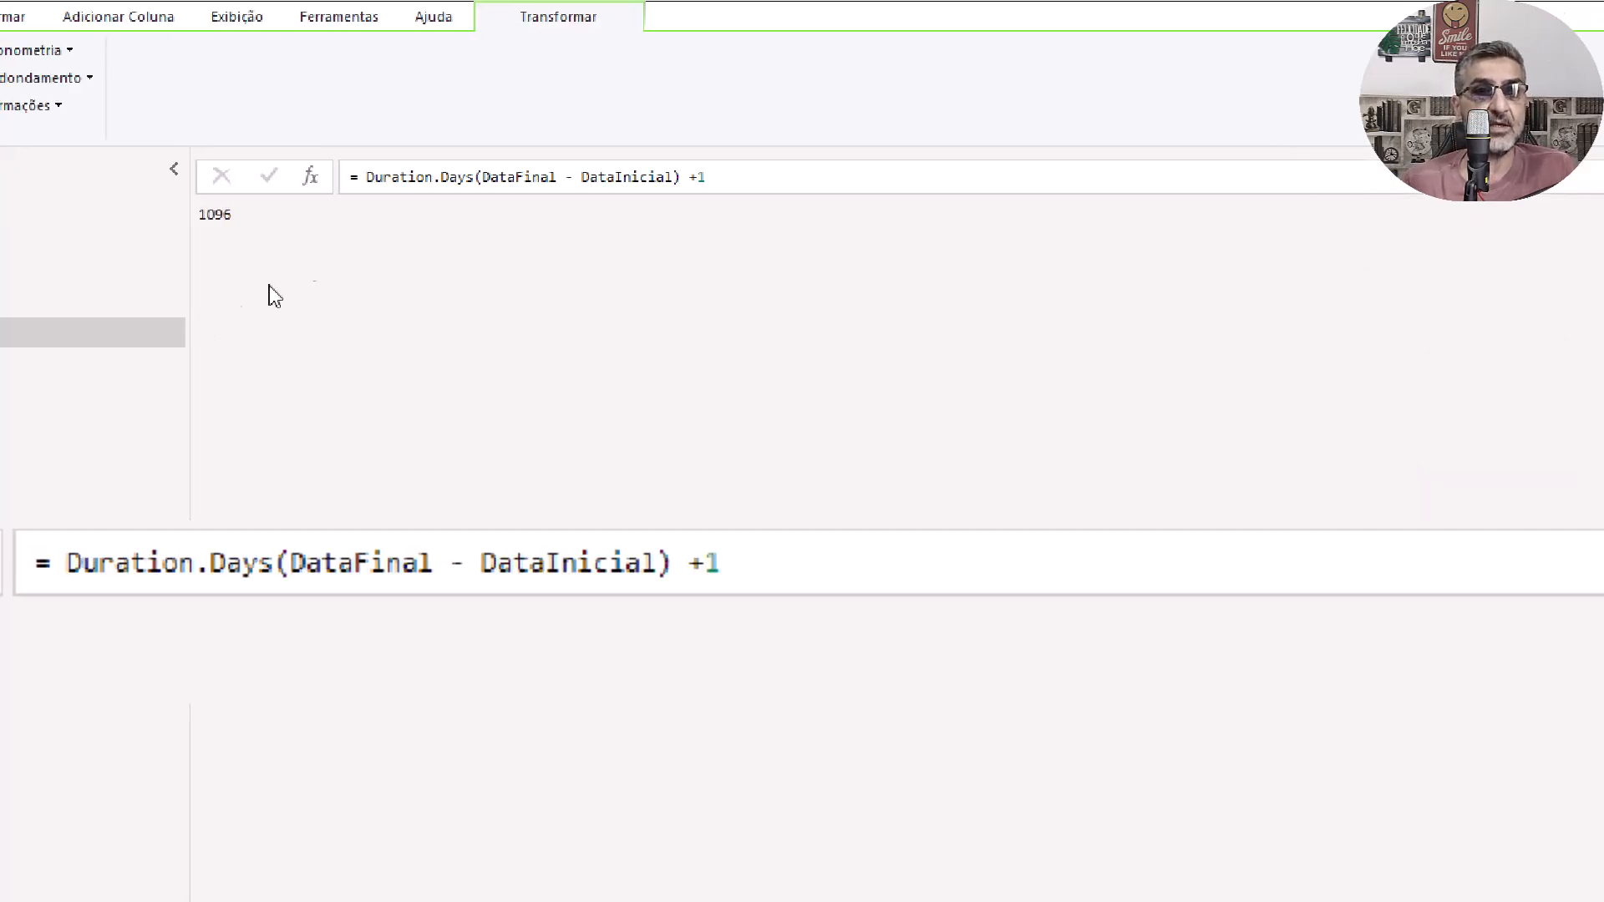
Add a custom step after QtdeDias and begin its formula as = List.Dates(DataInicial,QtdeDias)
left_click(312, 182)
double_click(392, 182)
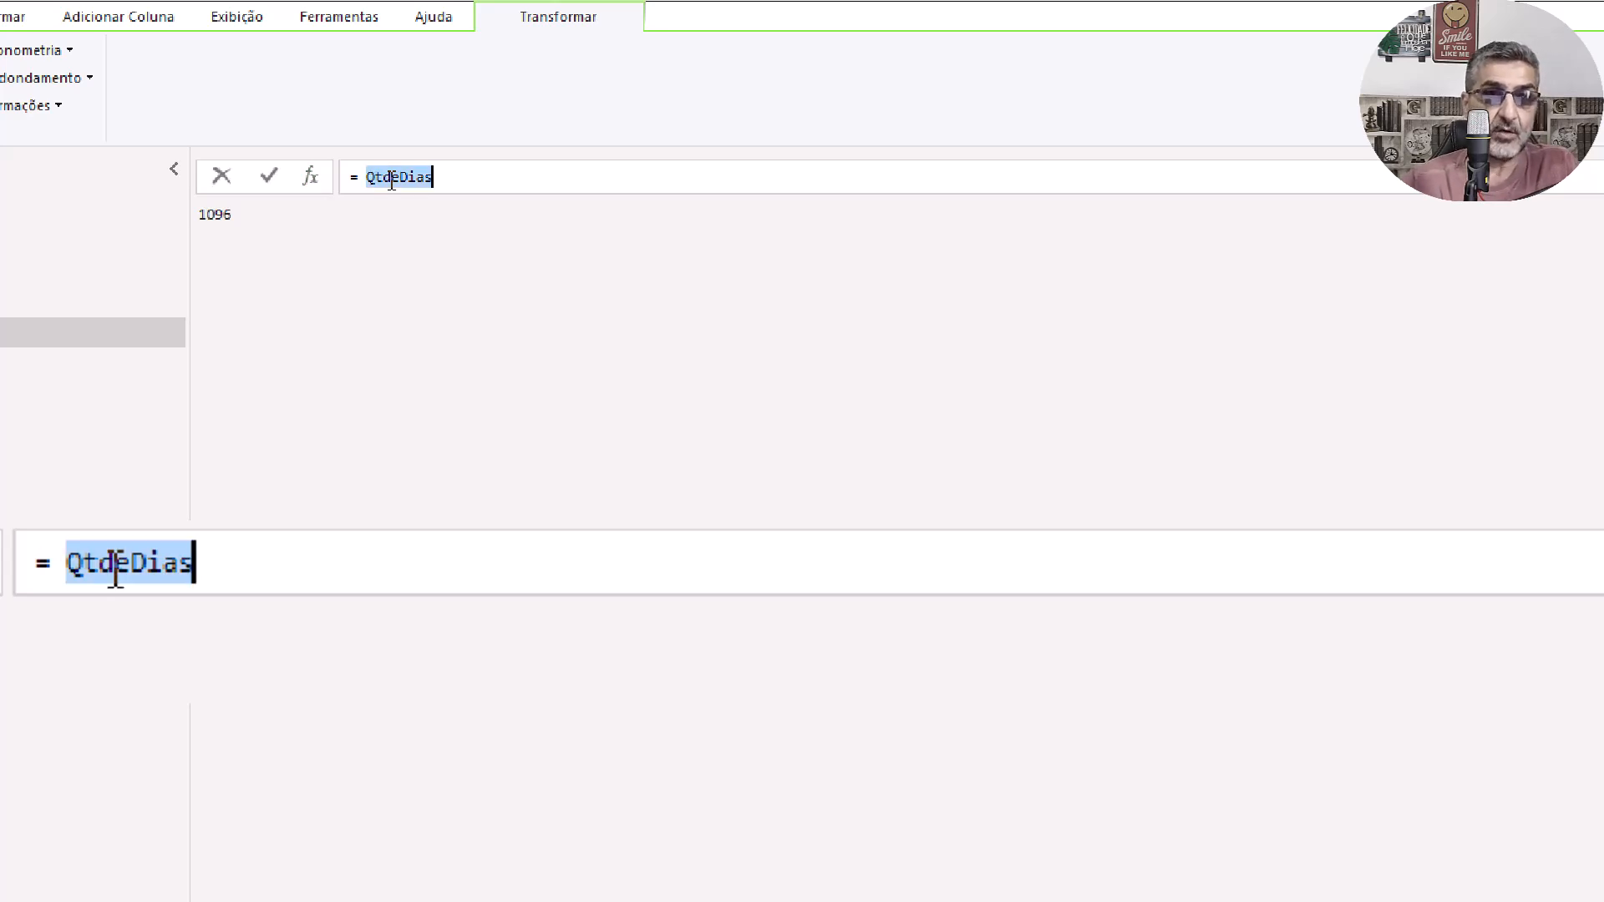
type("List.")
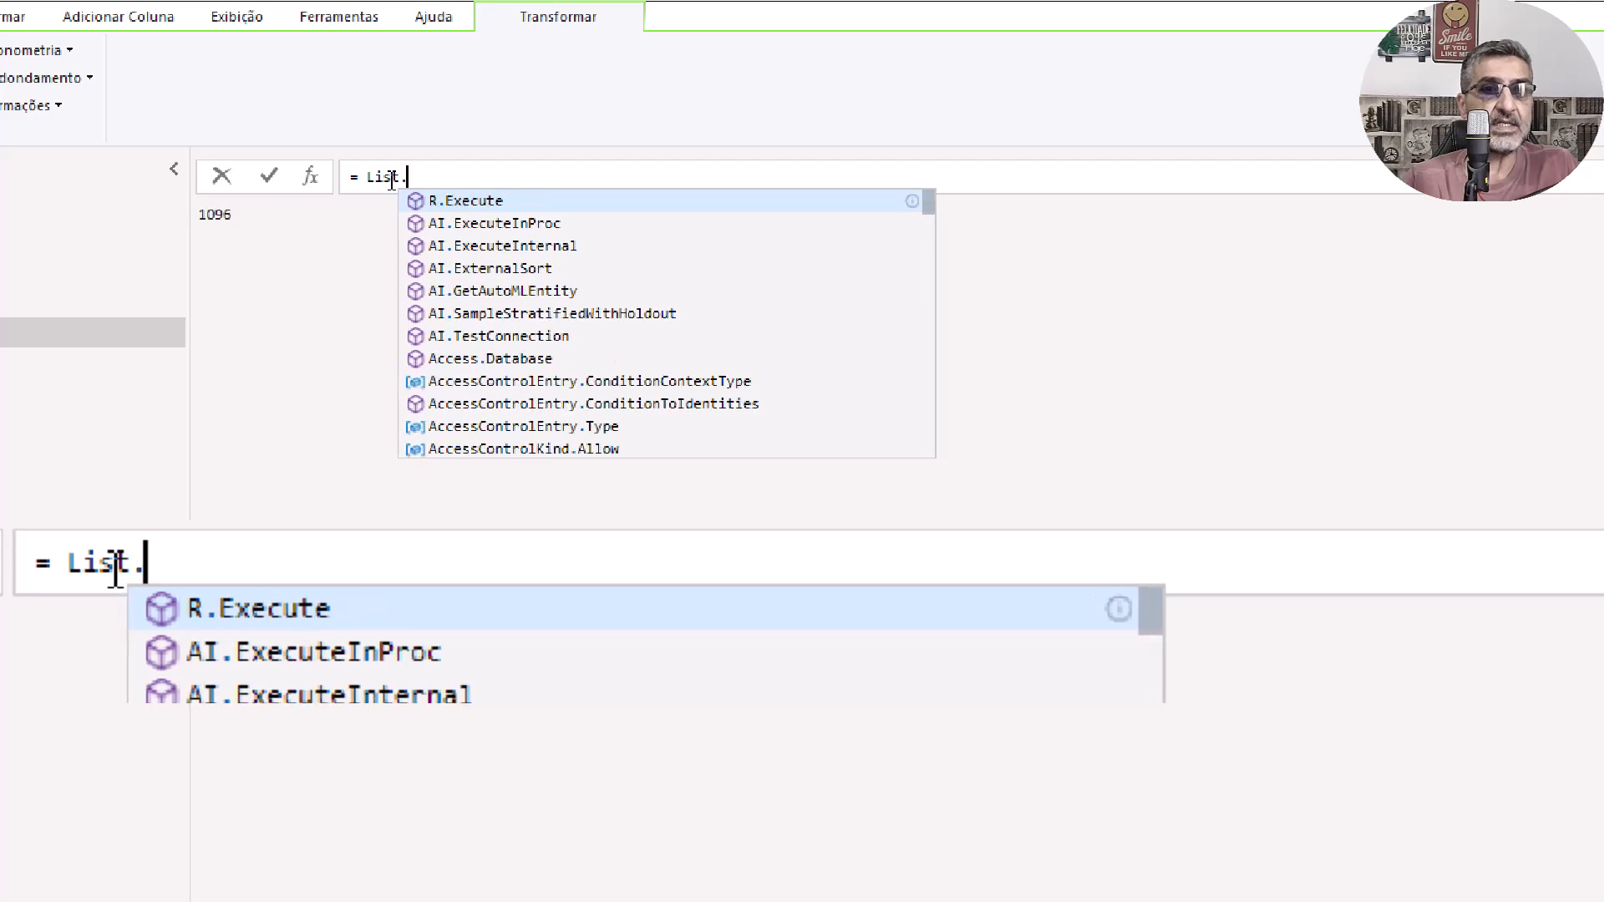
type("Dates(")
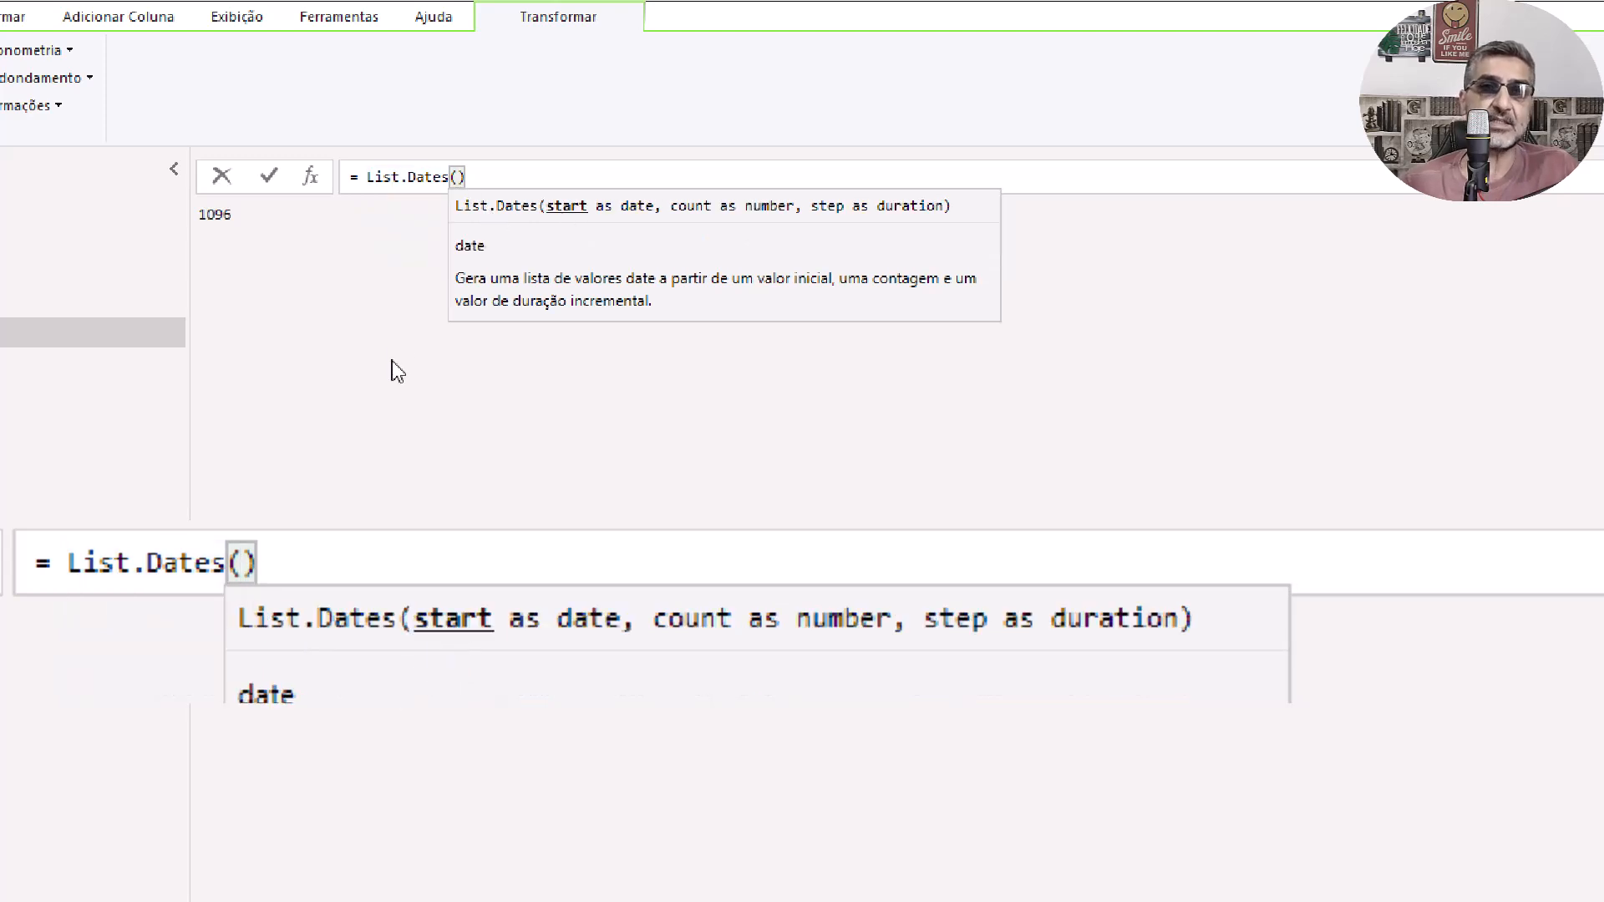
type("DataInicial,")
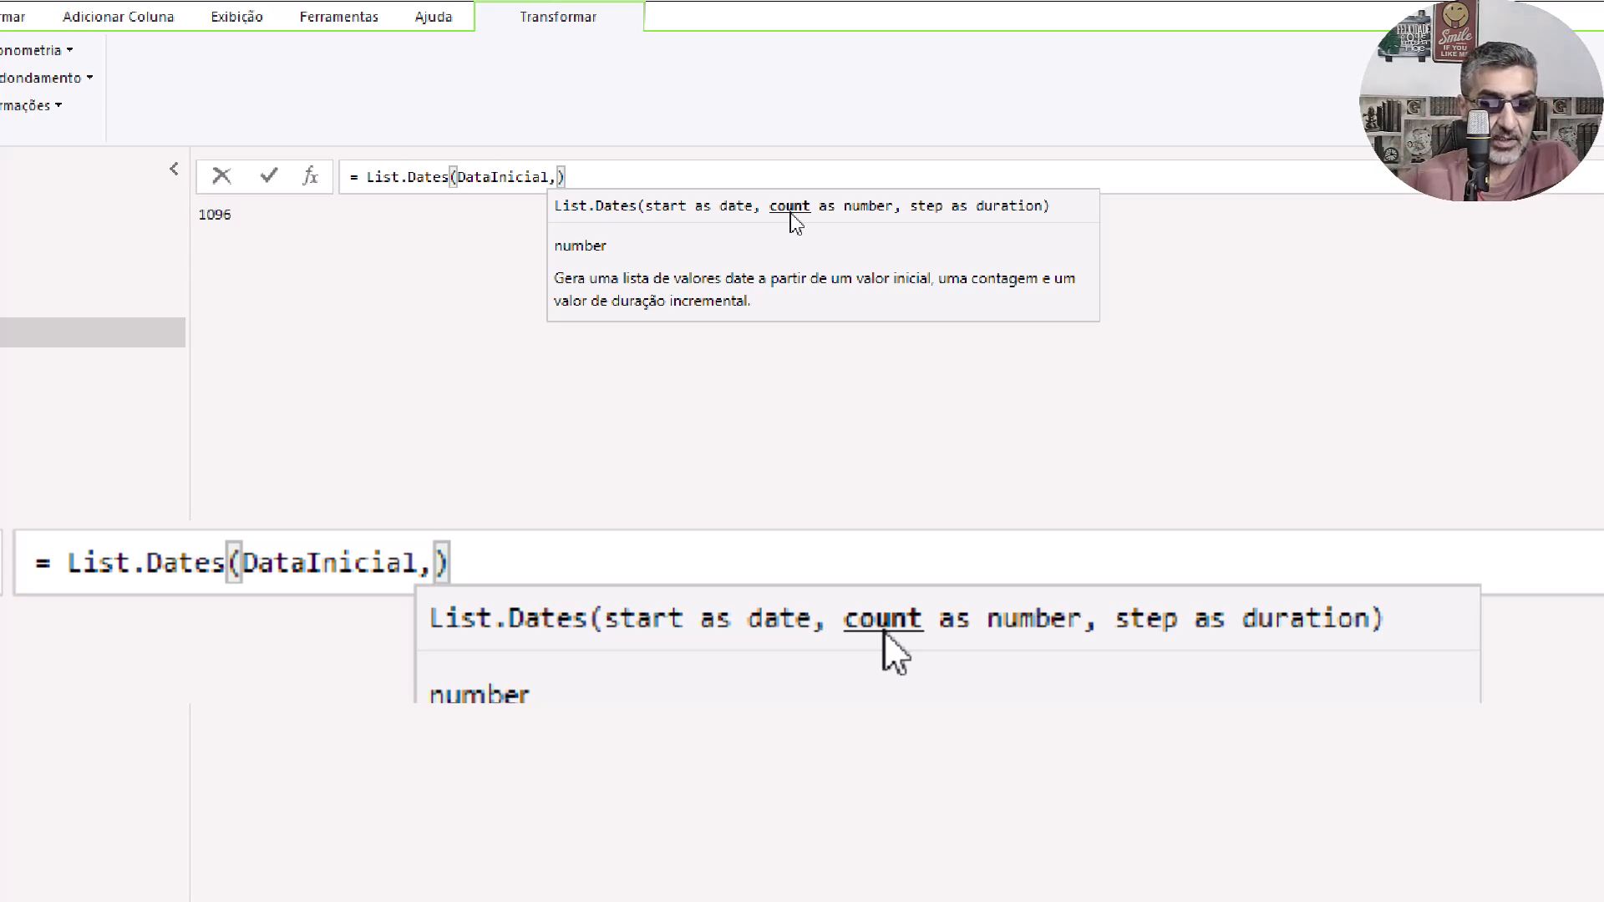
type("Qtde")
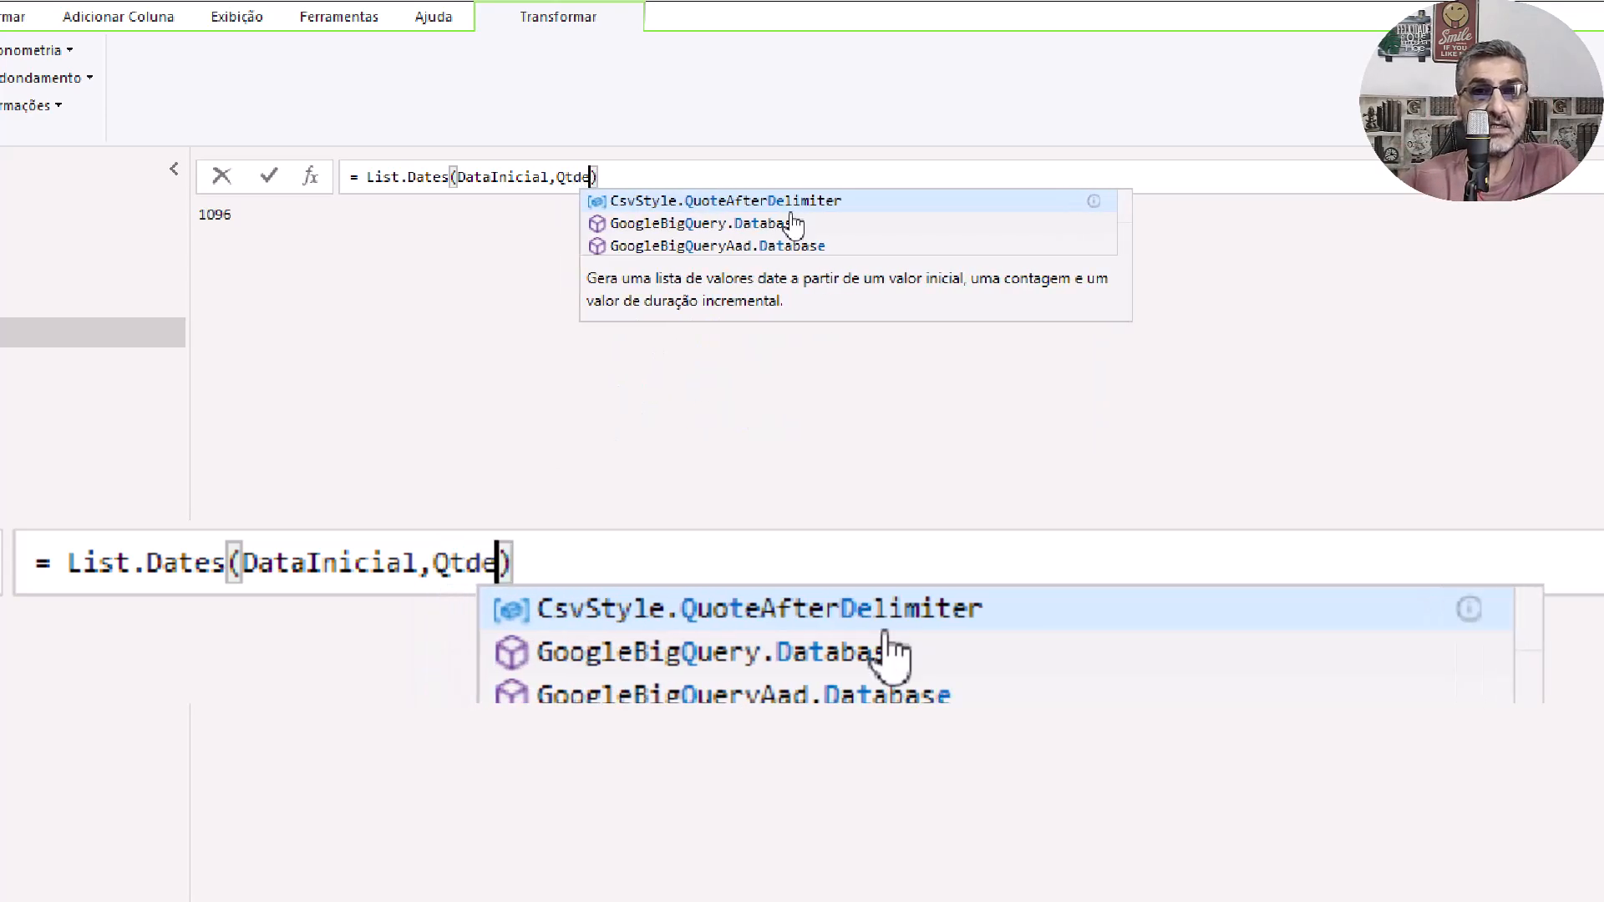
type("Dias")
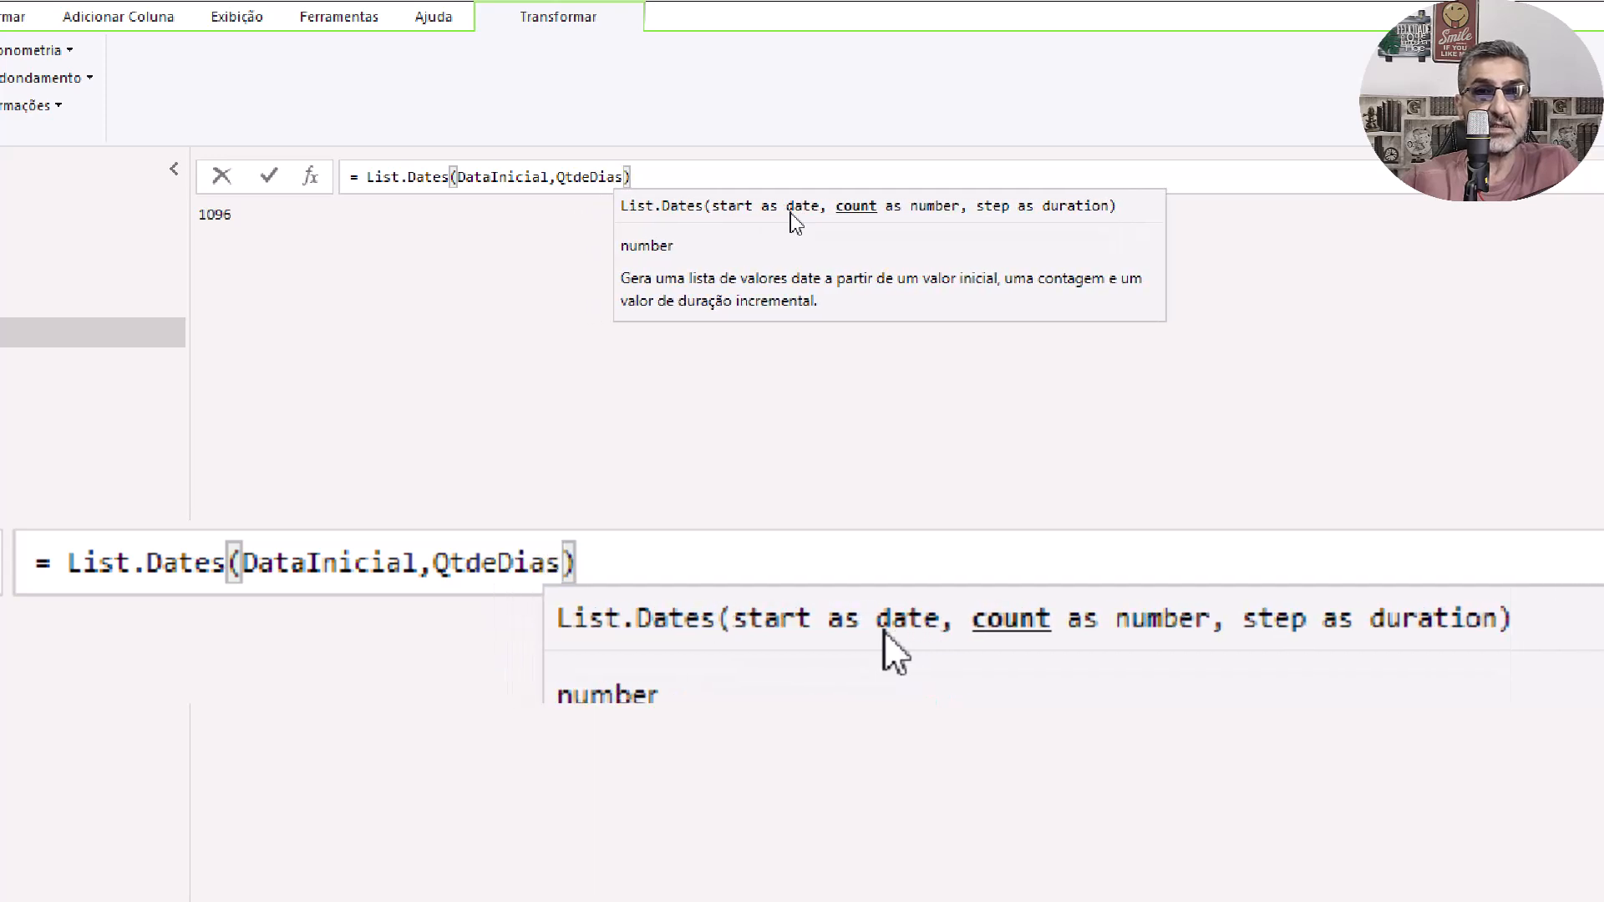
key("Tab")
key("BackSpace")
key("BackSpace")
key("BackSpace")
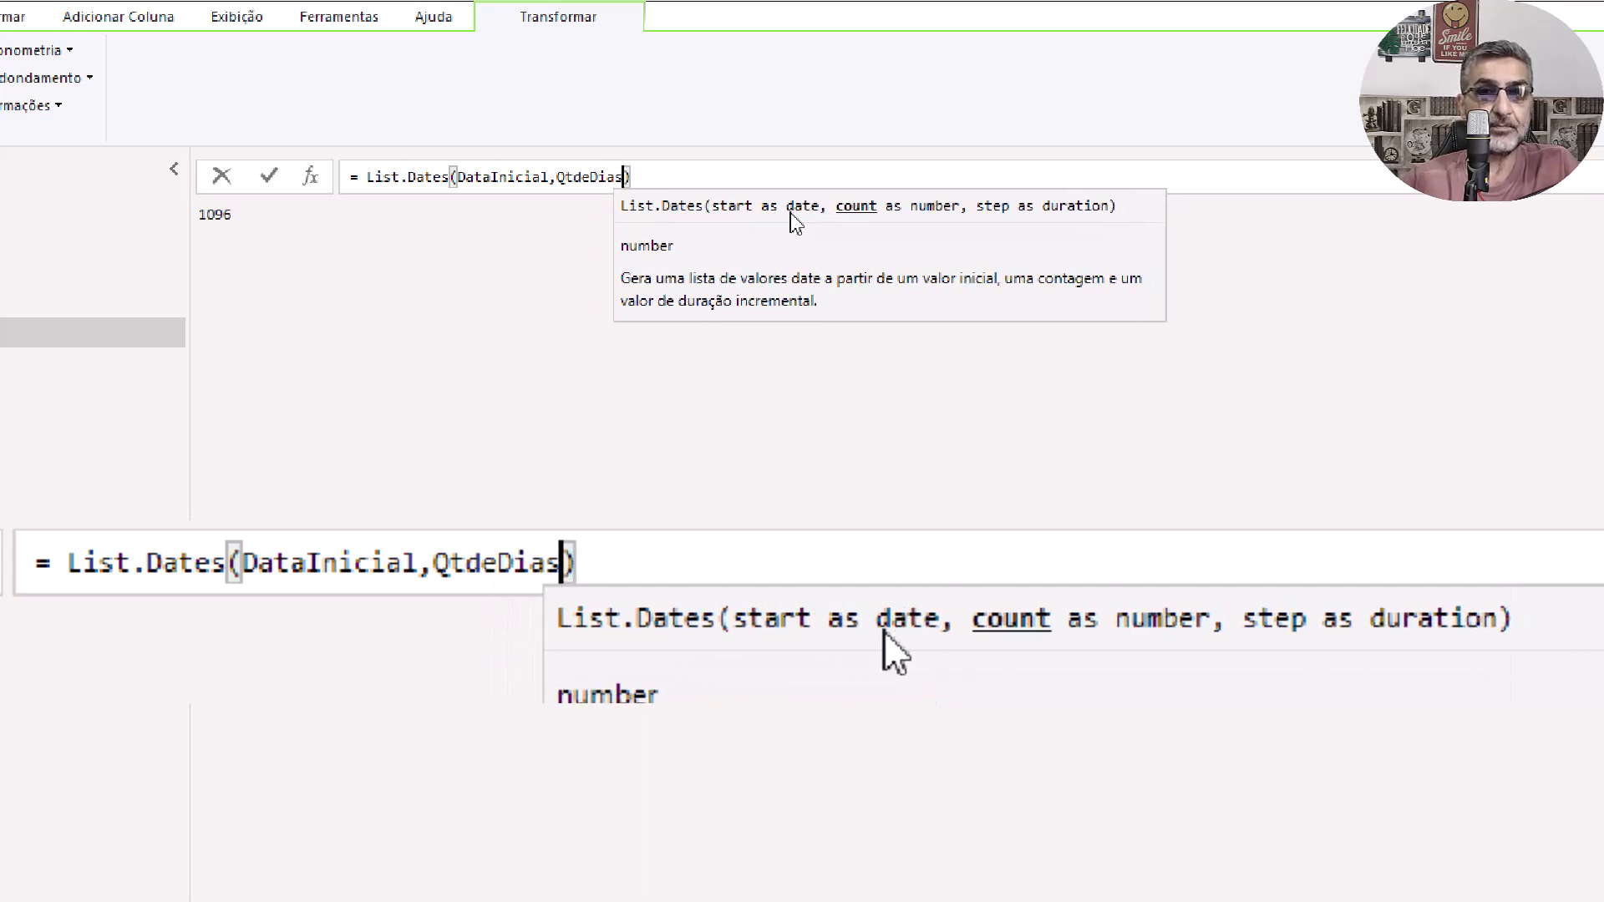
Complete the List.Dates formula with #duration(1,0,0,0) as its third argument and commit it
type(",")
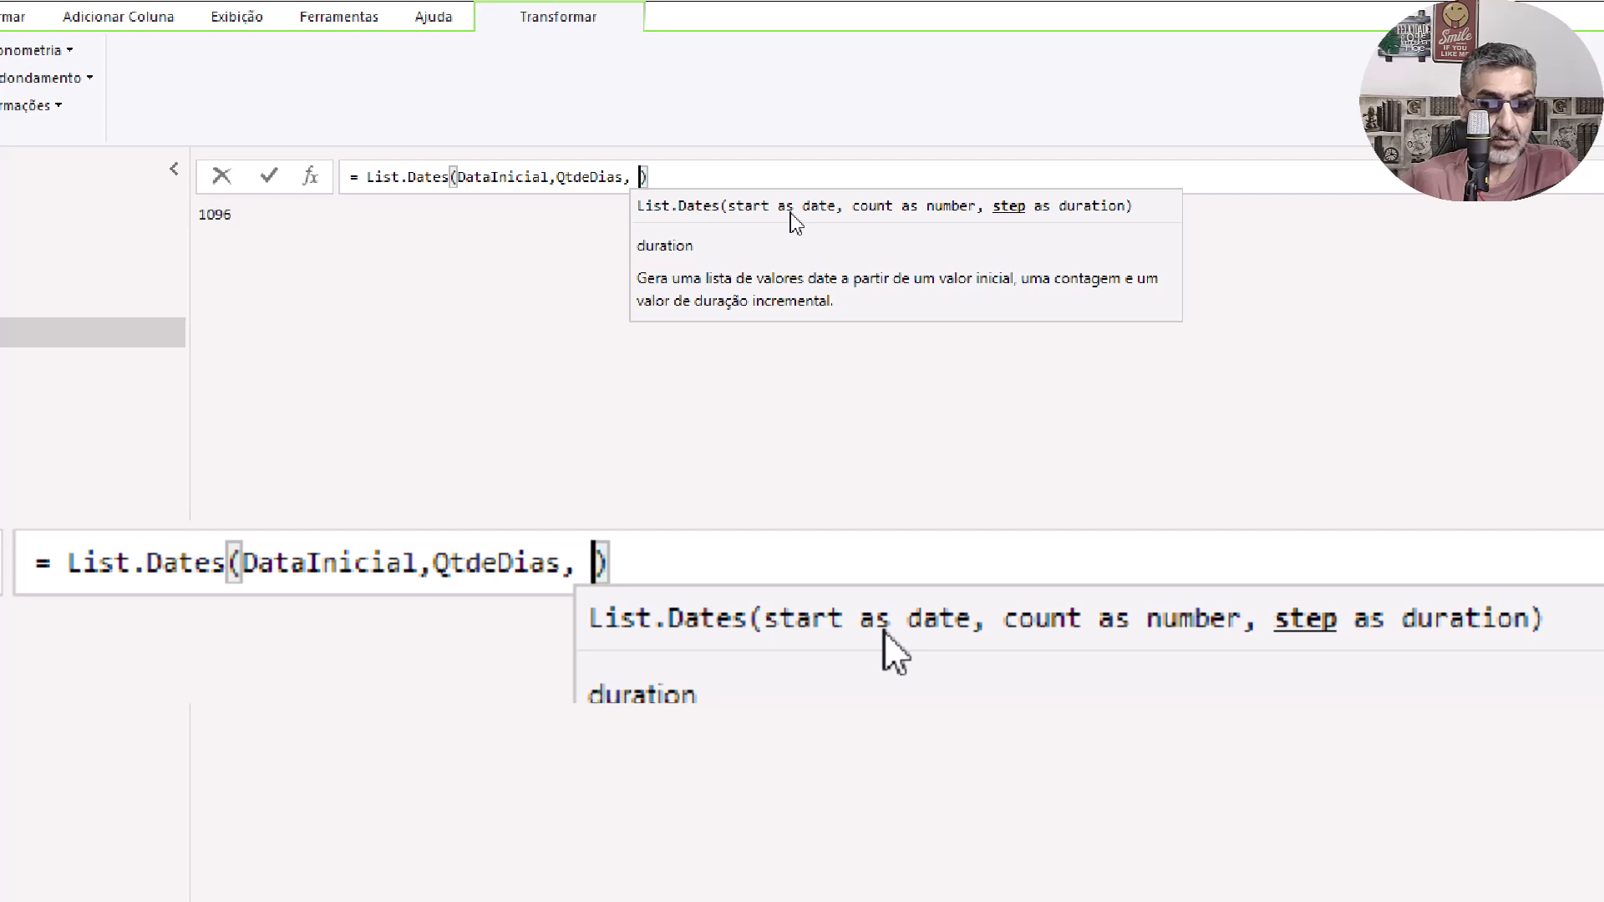
type("#")
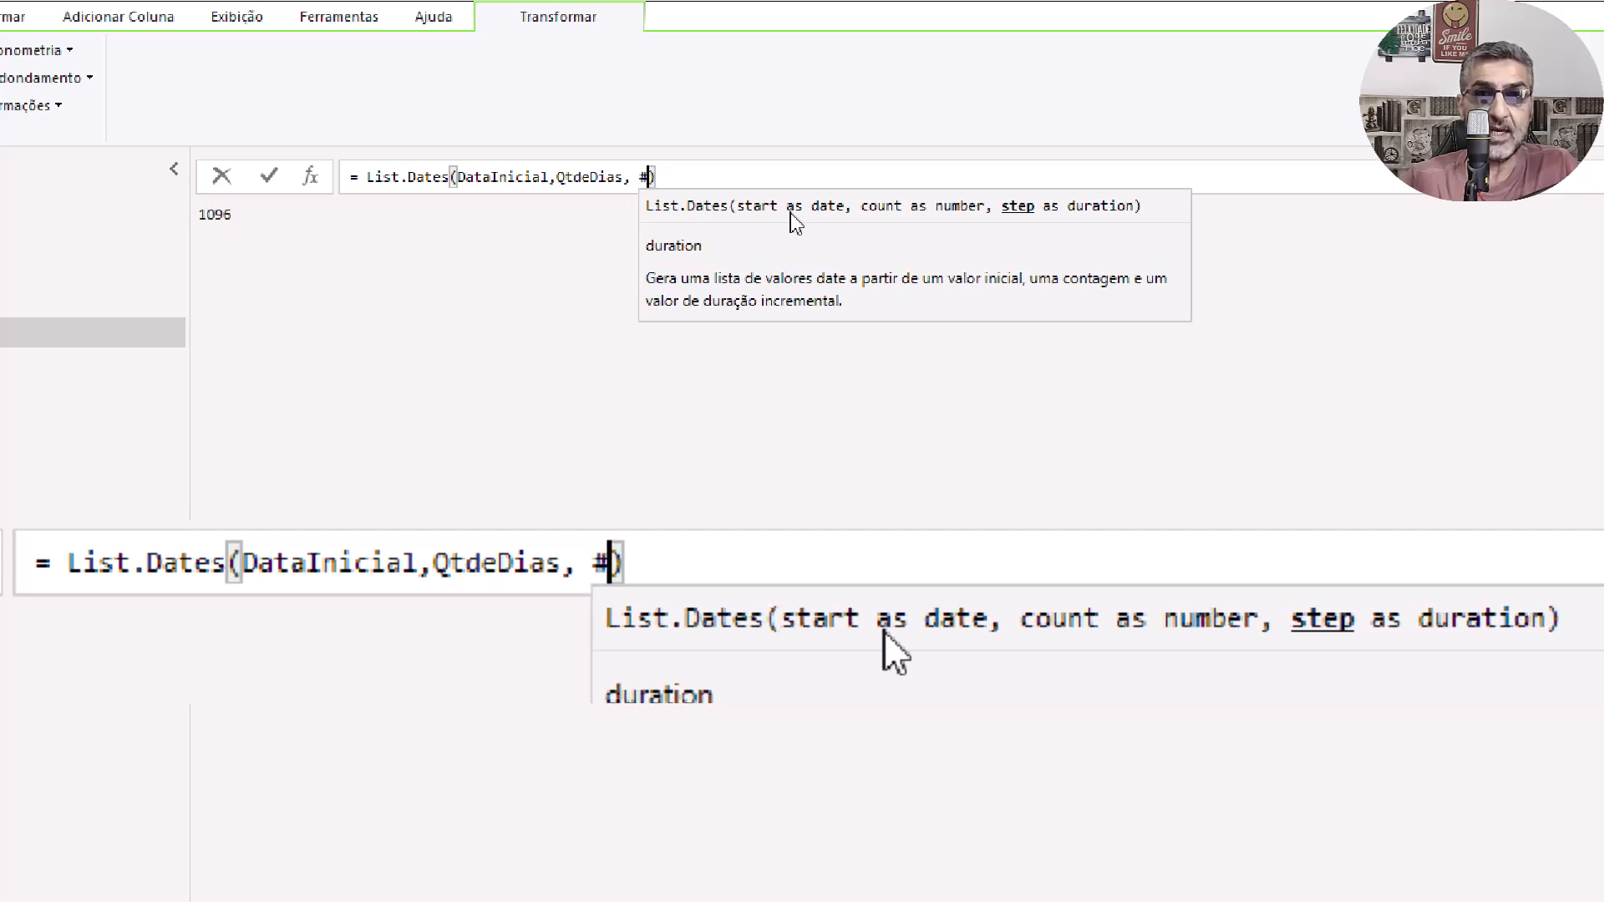
type("dura")
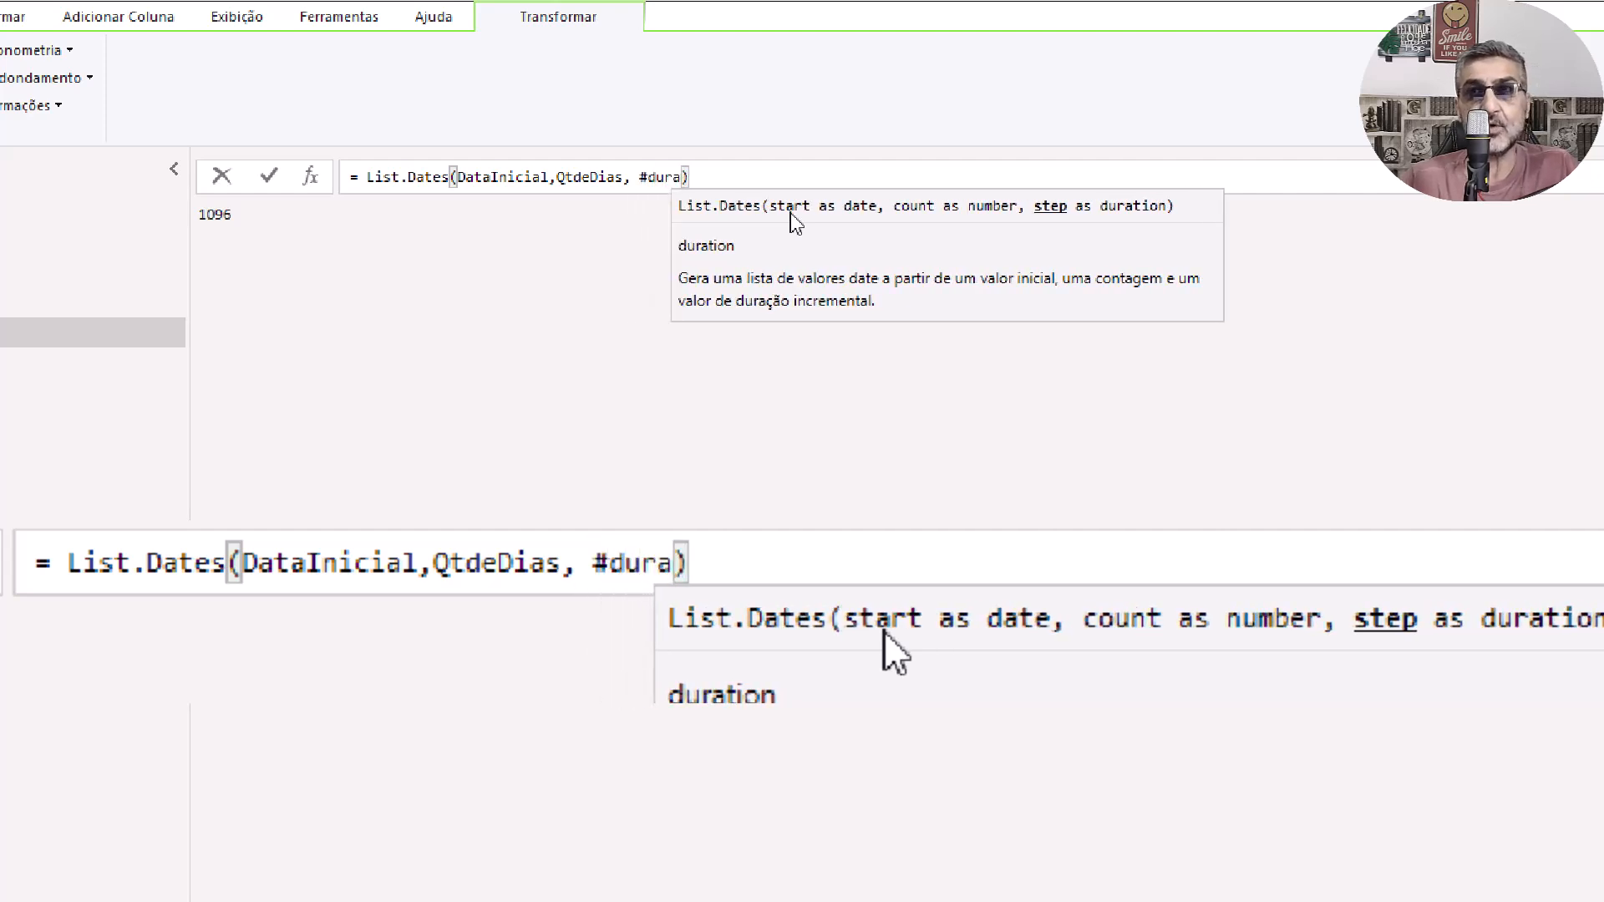
type("t5ion")
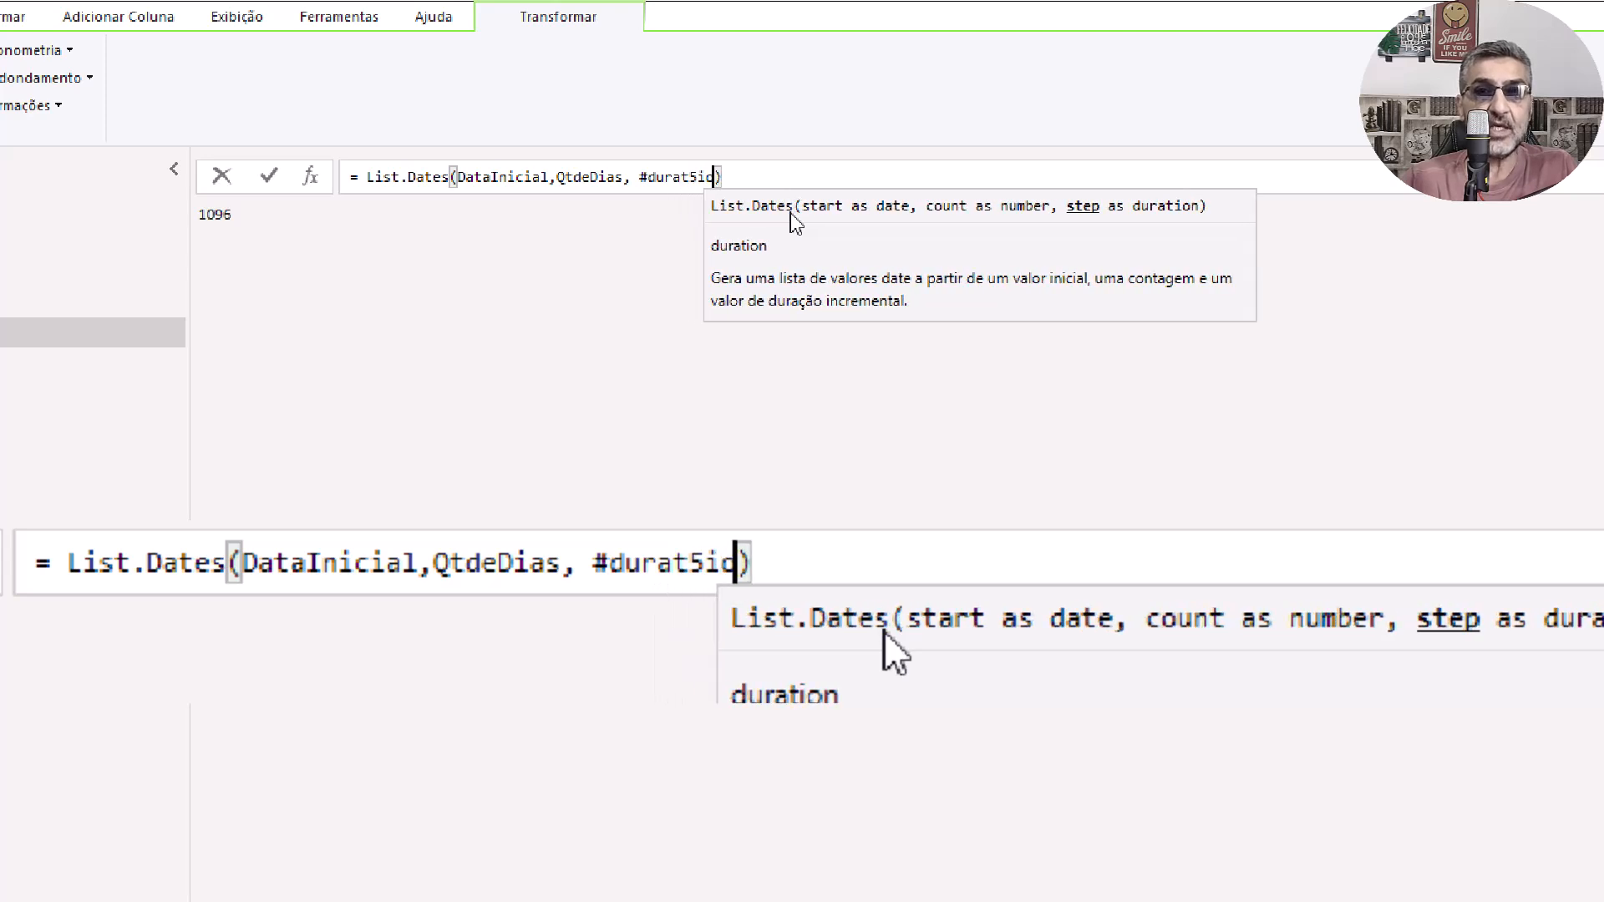
key("BackSpace")
key("BackSpace")
key("BackSpace")
key("BackSpace")
type("ion(")
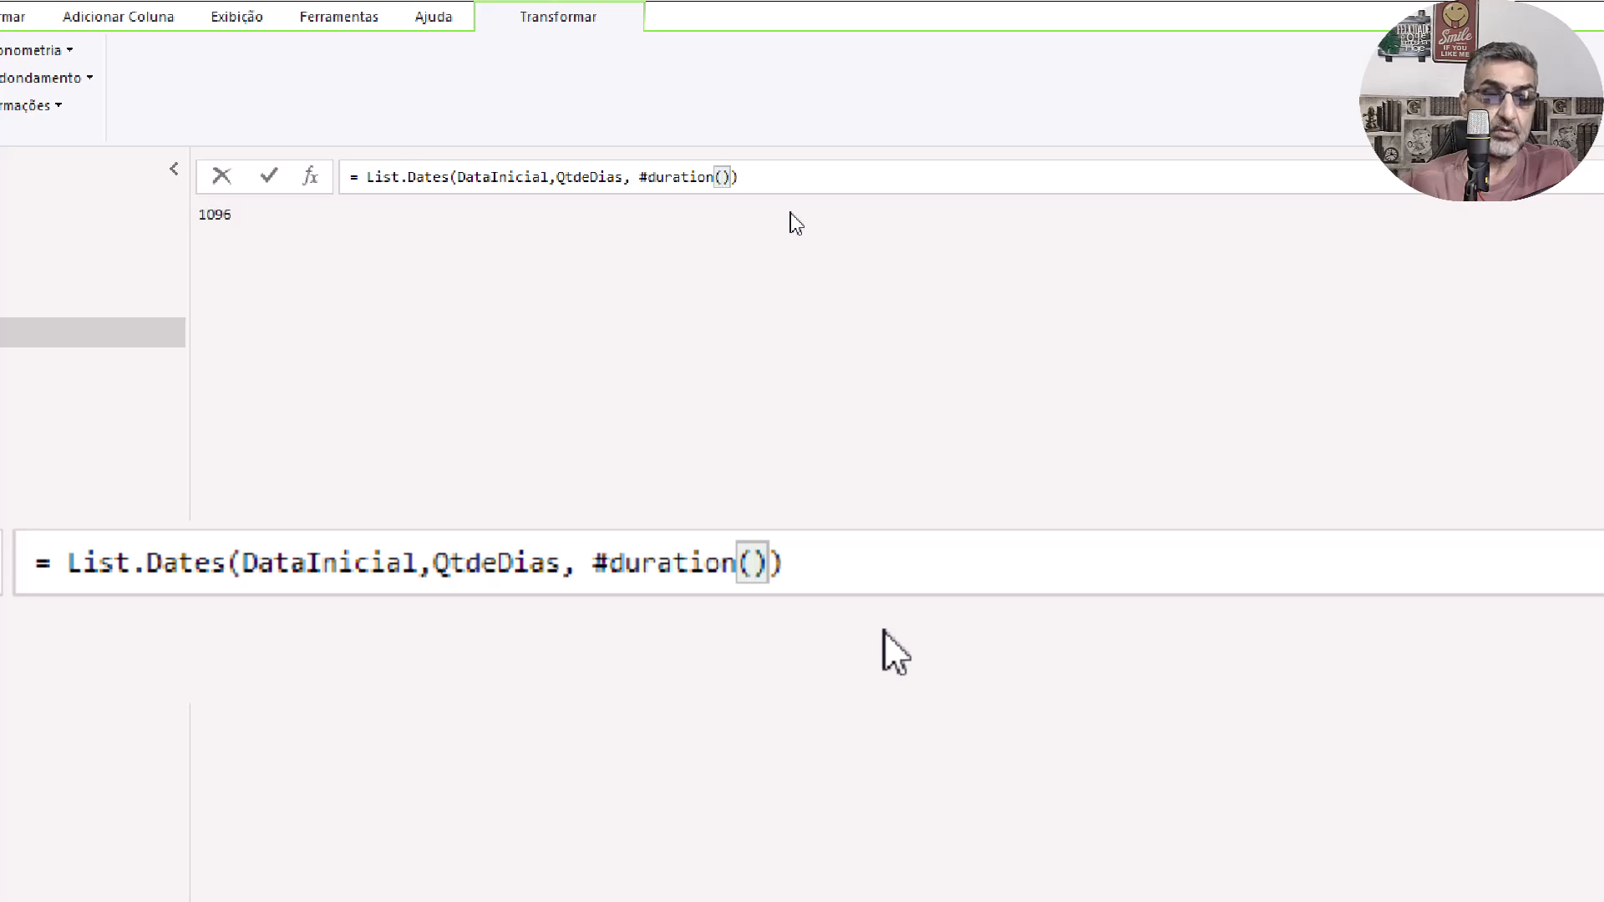
type("1")
type(",0")
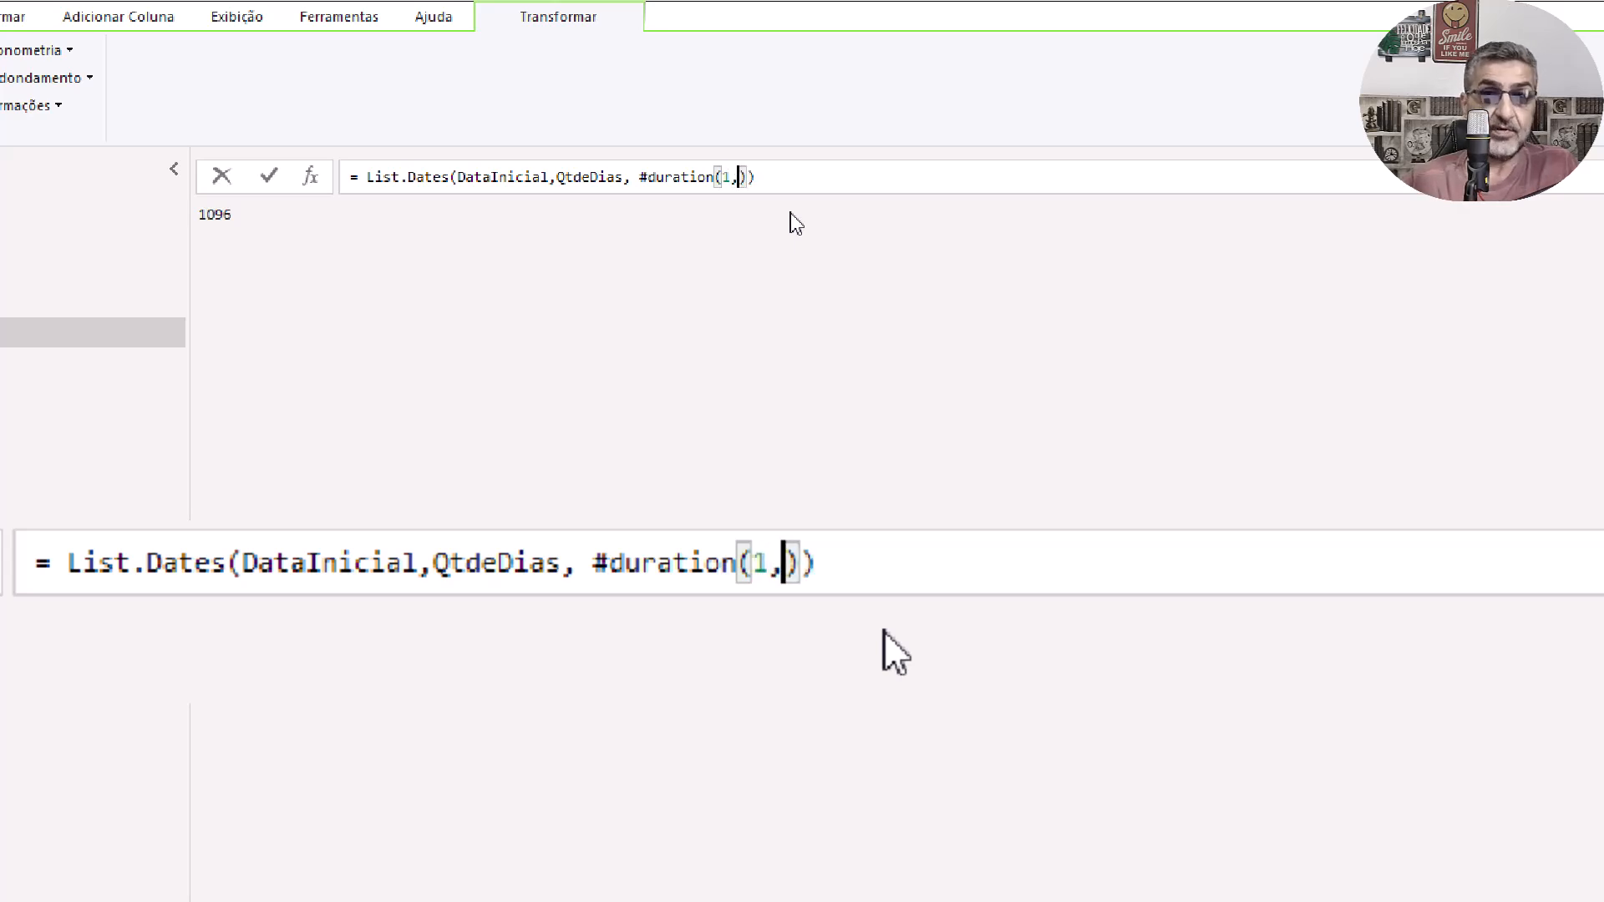
type(",0,")
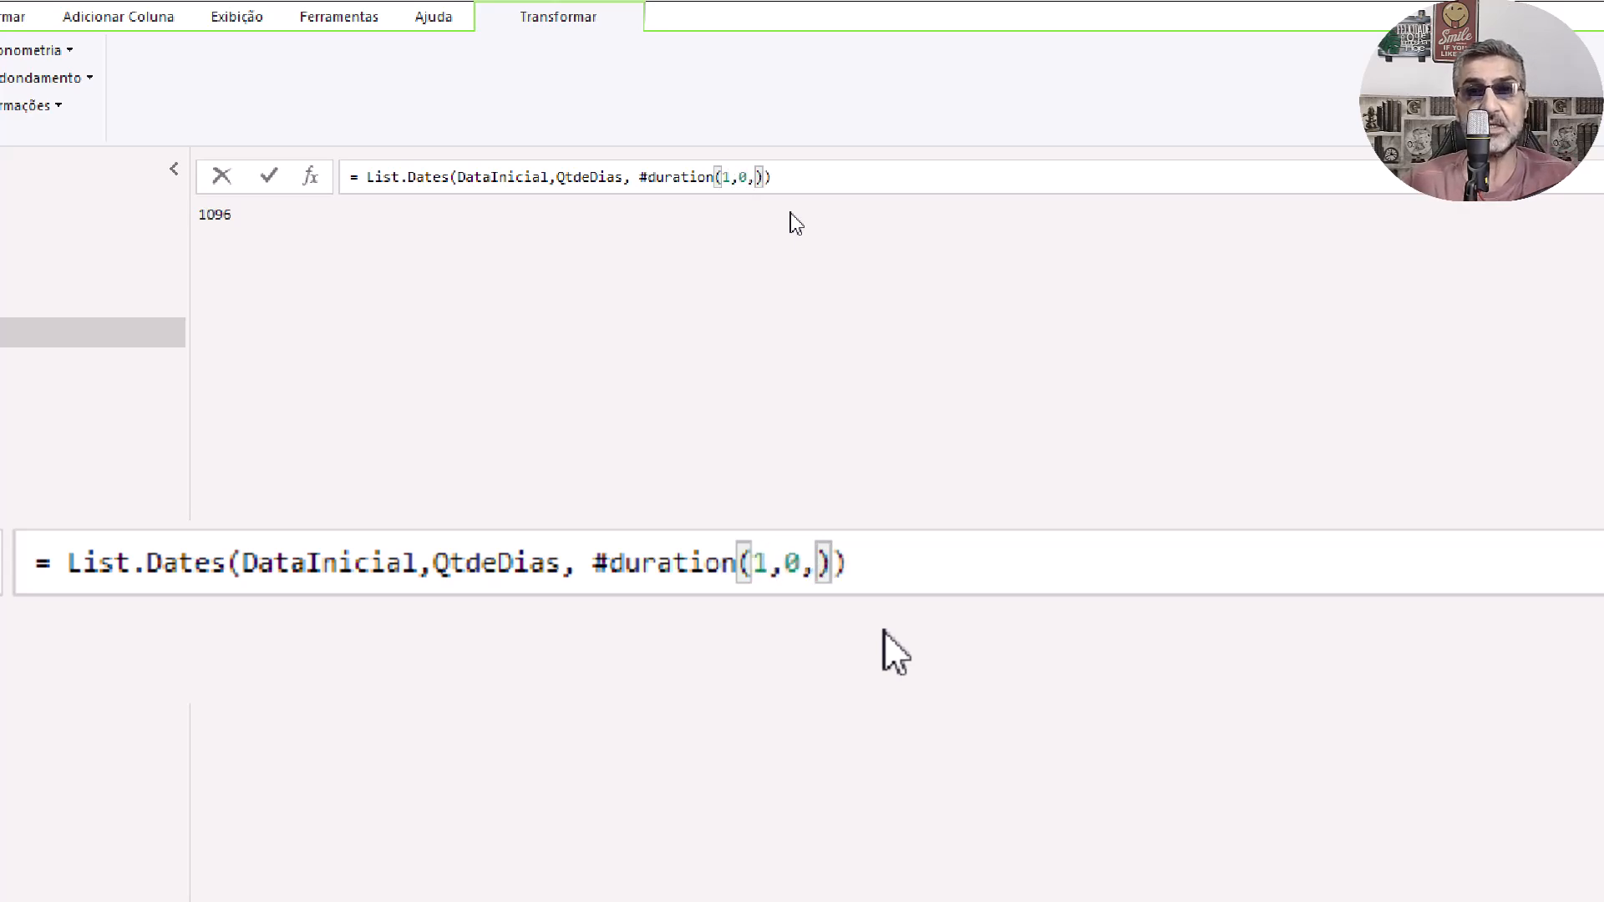
type("0")
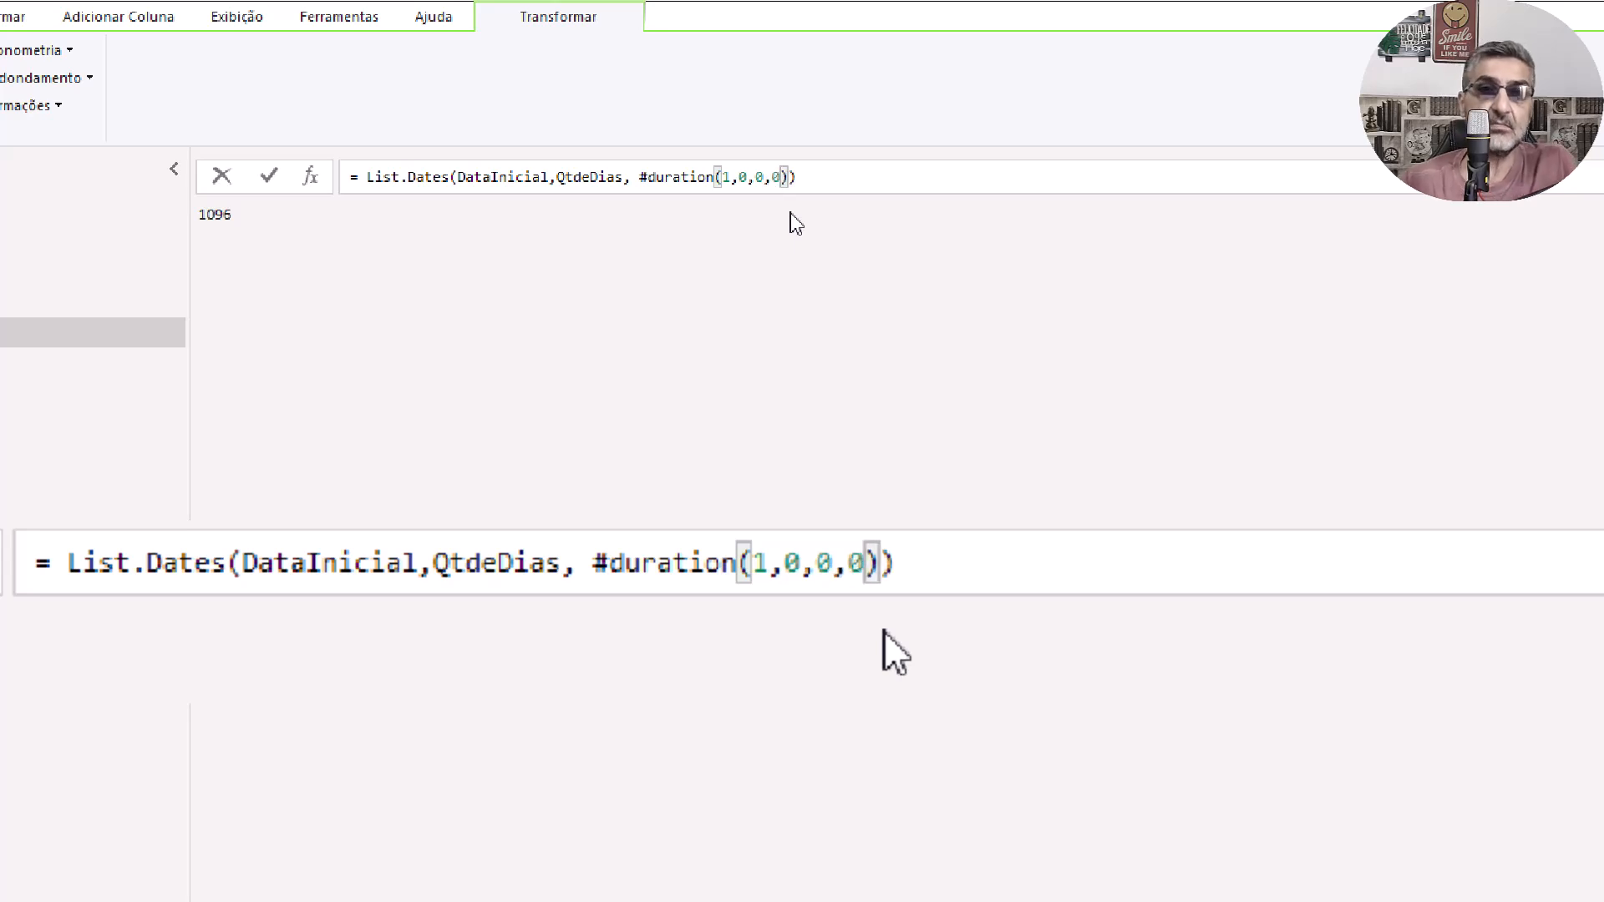
left_click(799, 177)
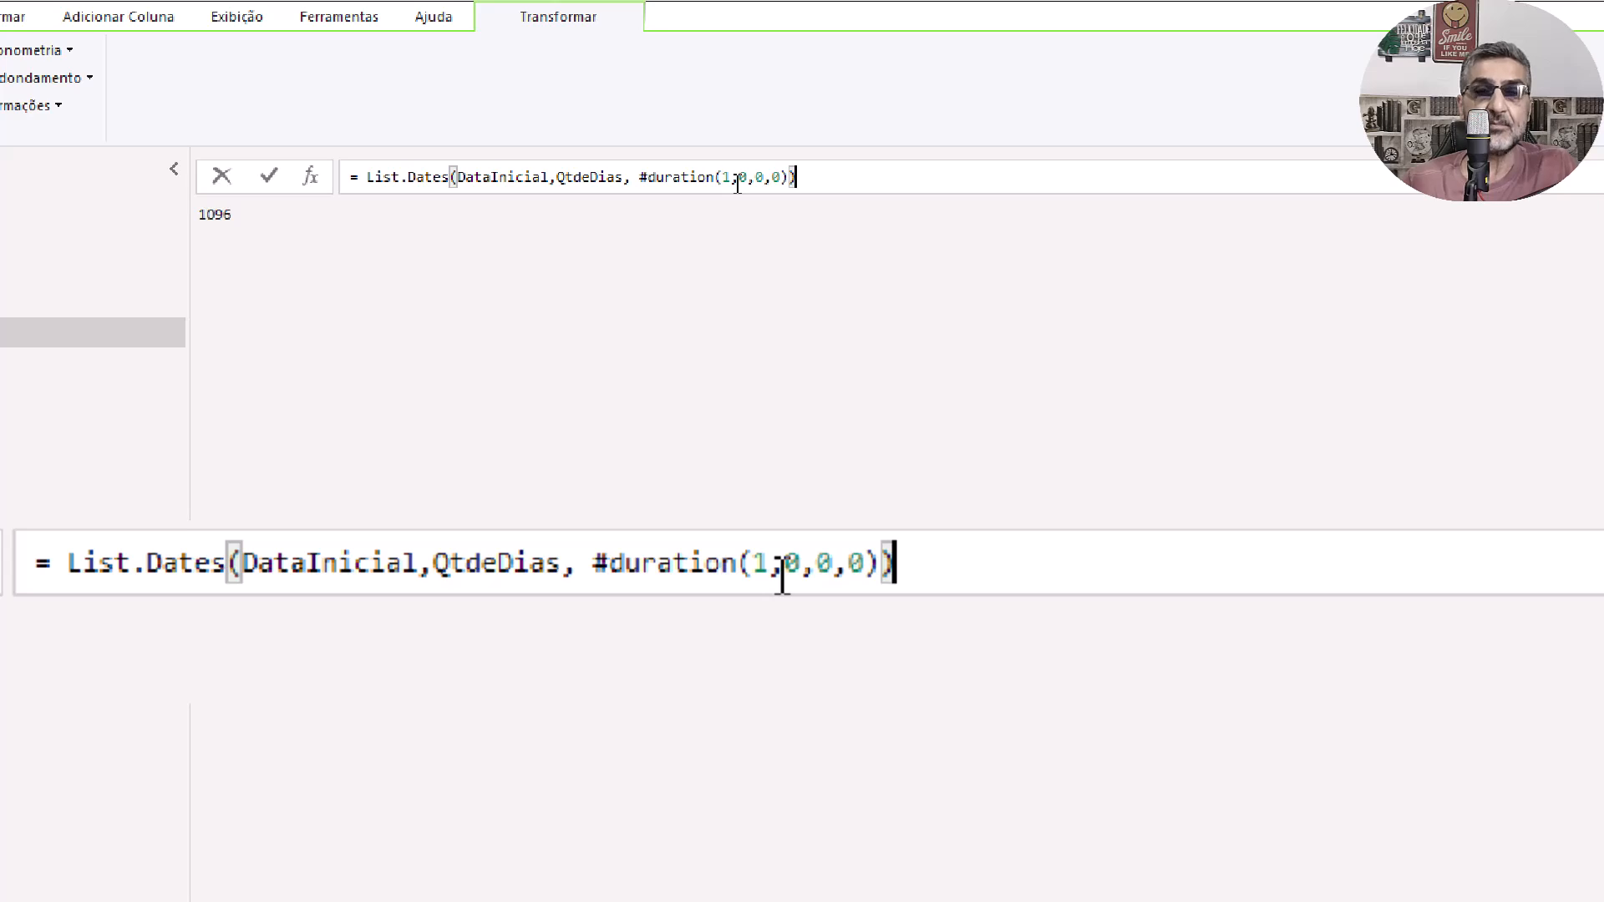
key("Return")
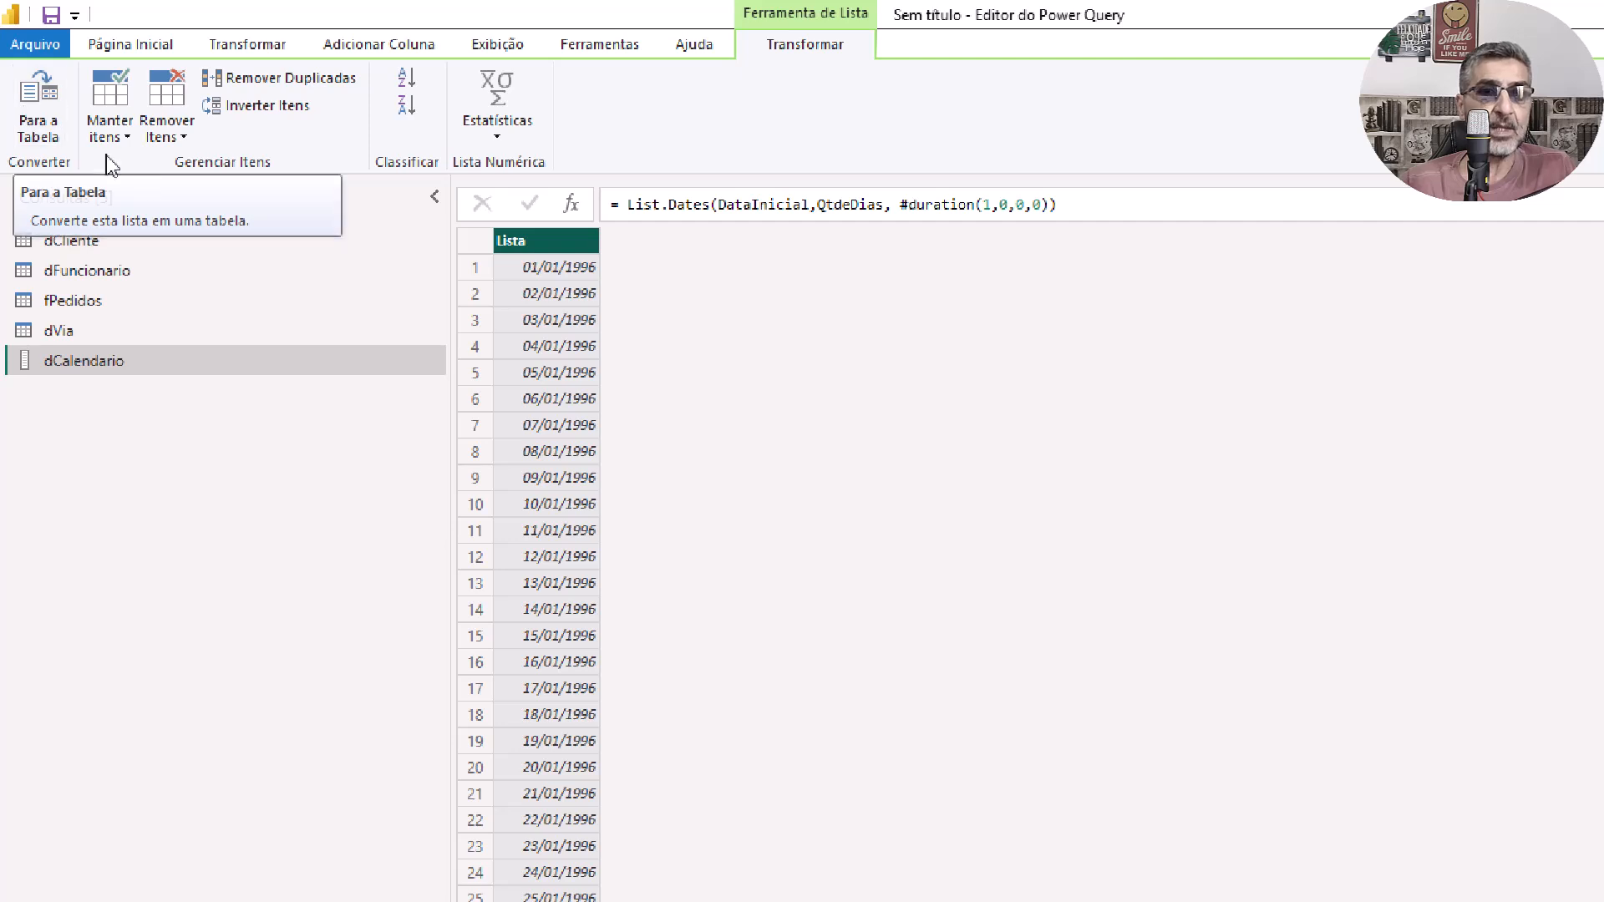
Convert the date list to a table with delimiter Nenhum and extra columns set to Mostrar como erros
right_click(551, 244)
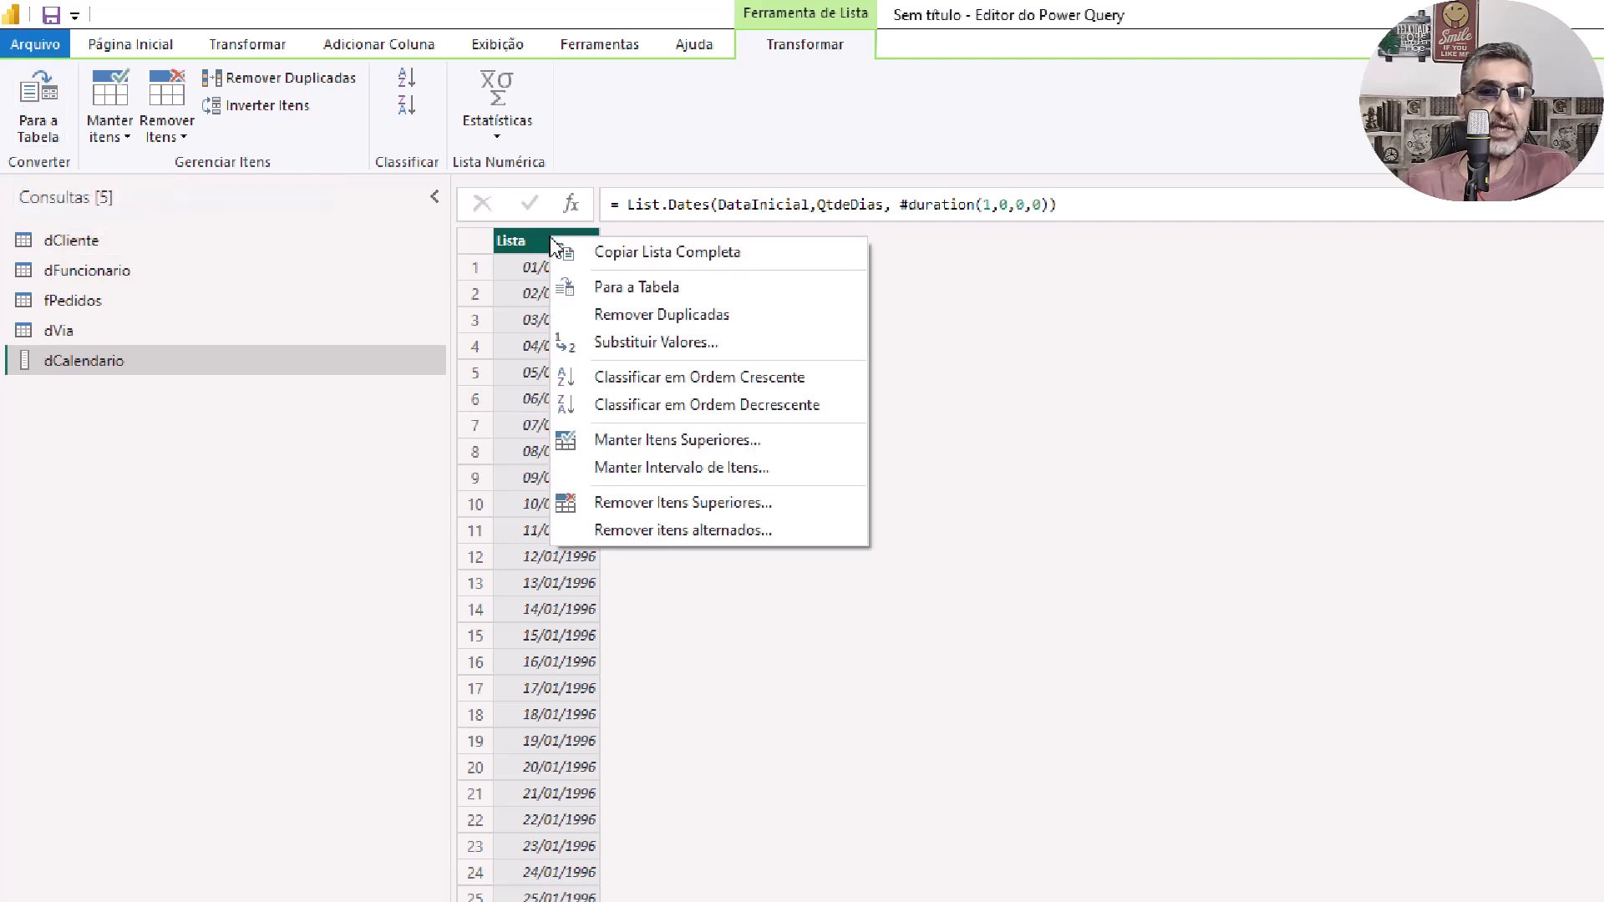
left_click(614, 288)
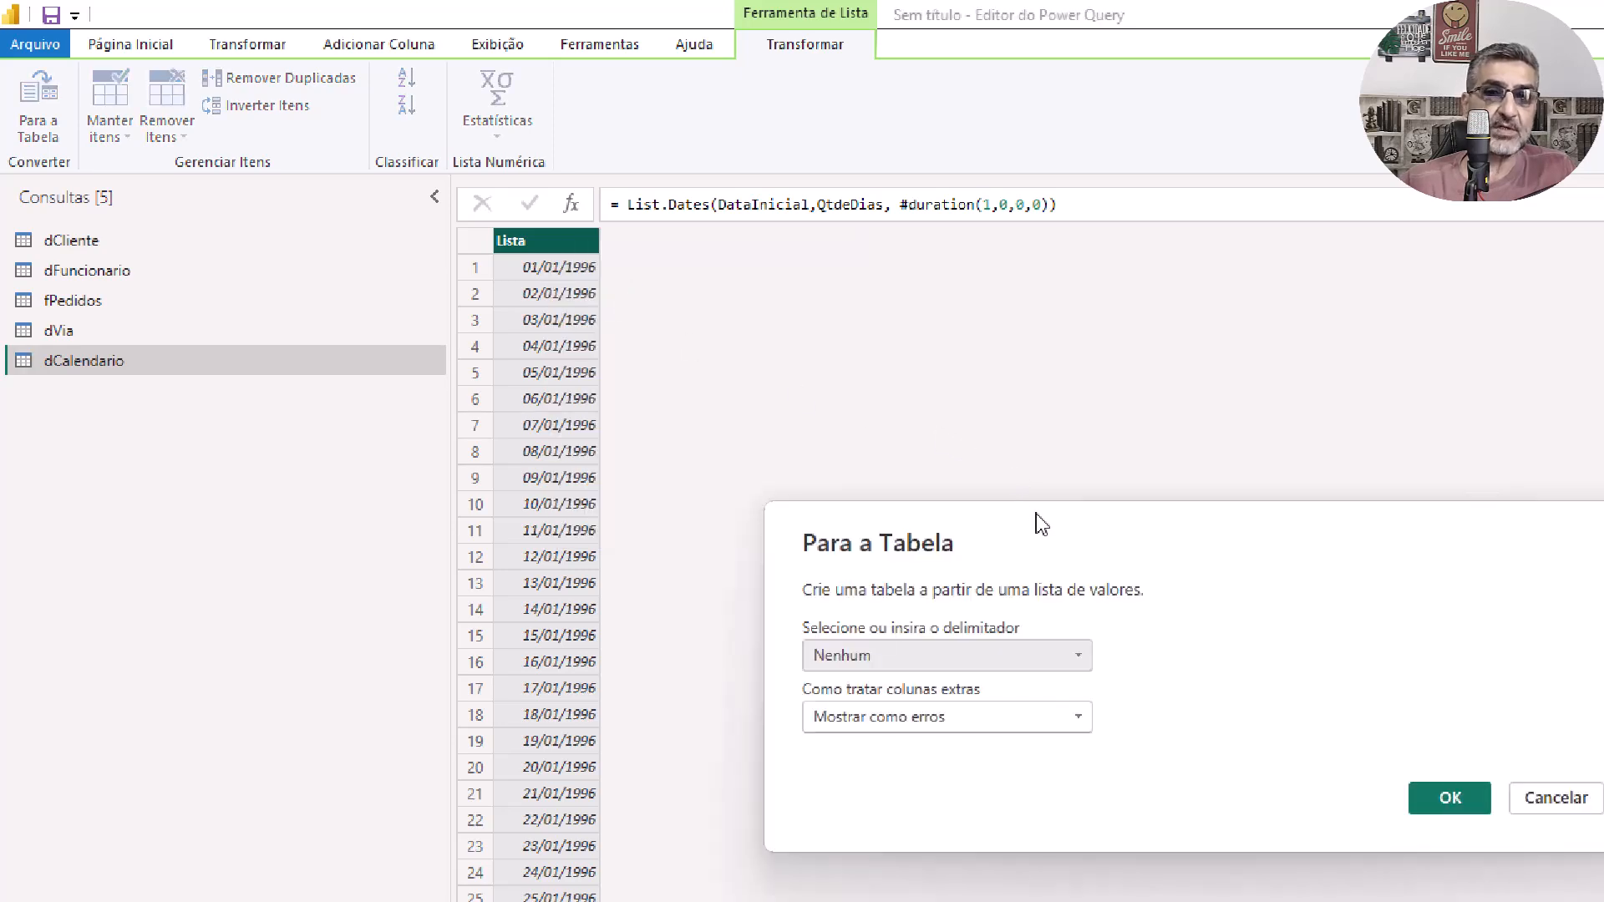
left_click_drag(1029, 530, 606, 147)
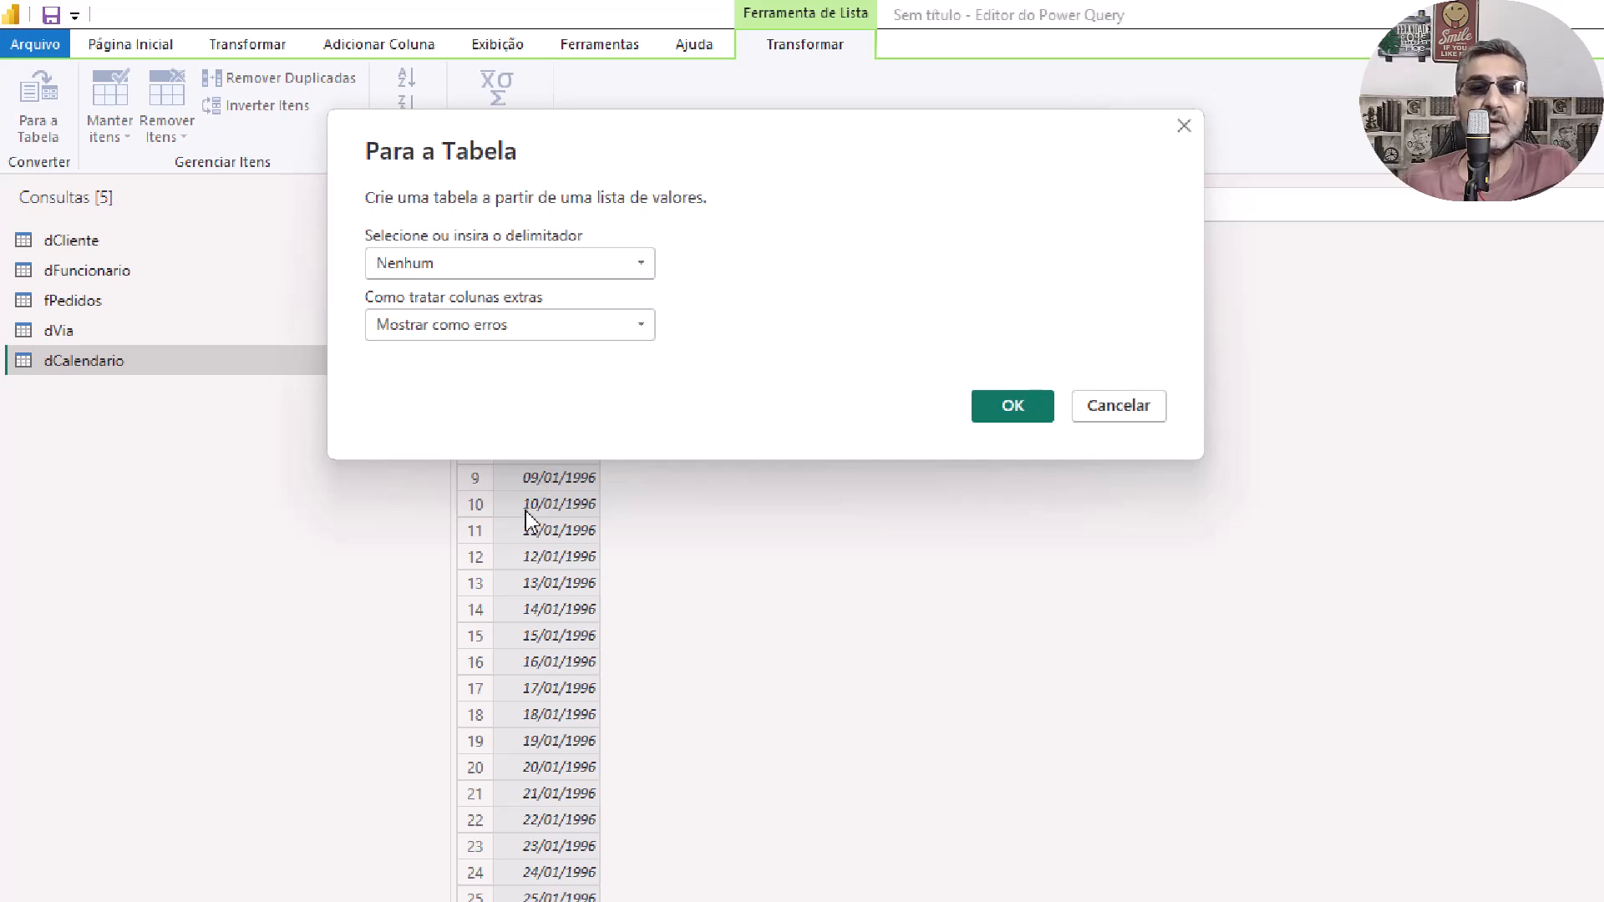
left_click(979, 413)
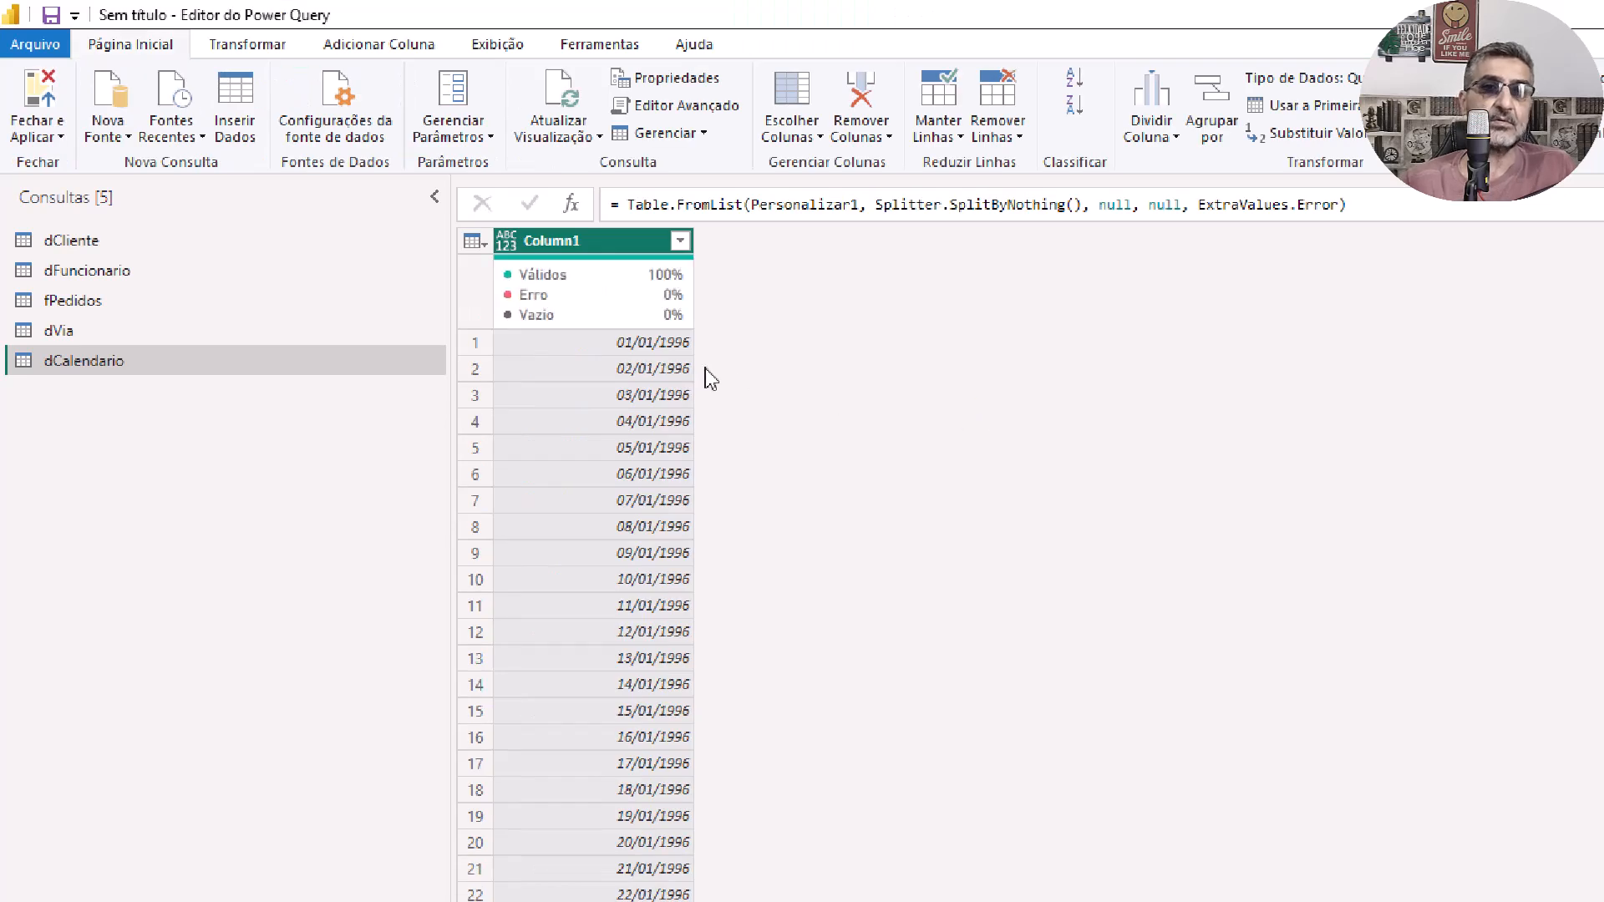
Rename Column1 of dCalendario to Data and set its data type to Data
double_click(560, 238)
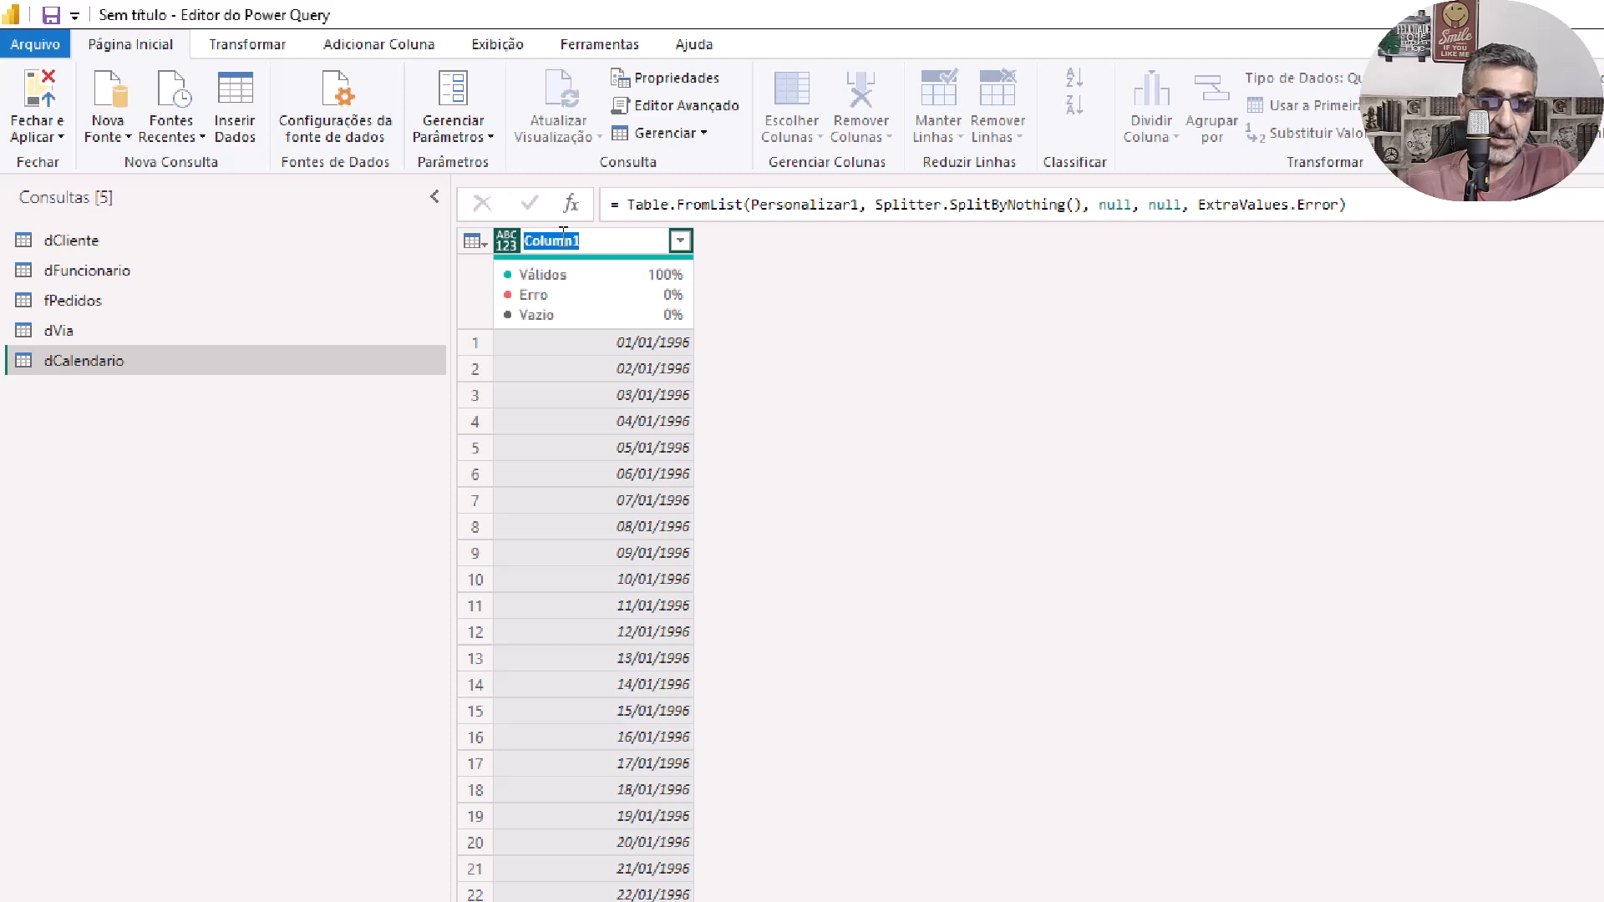
type("Data")
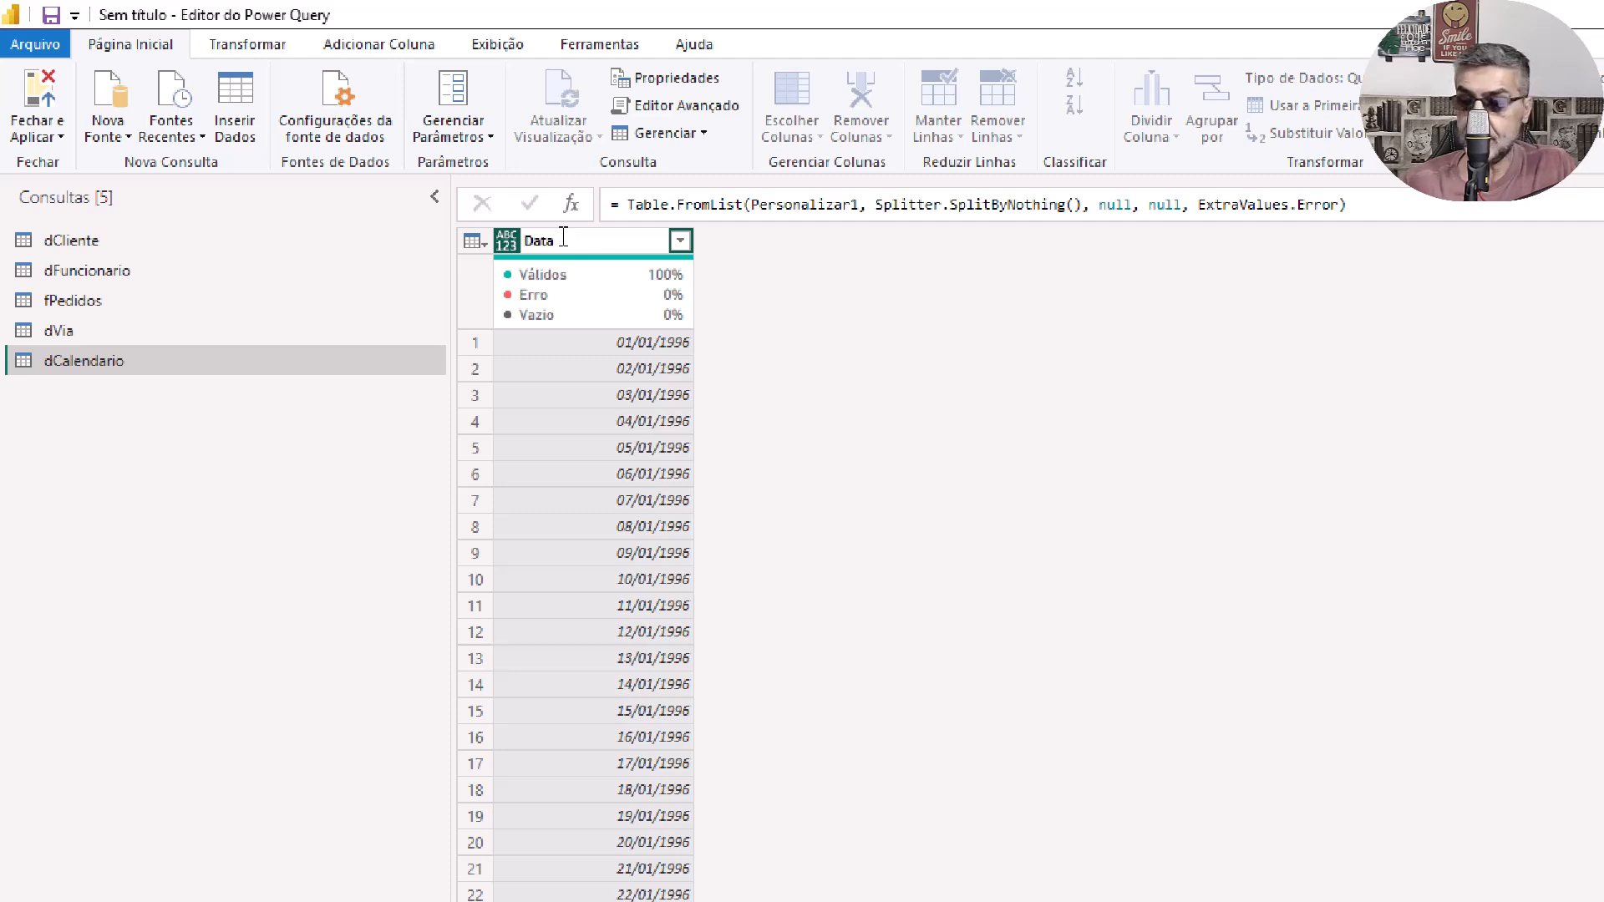
key("Return")
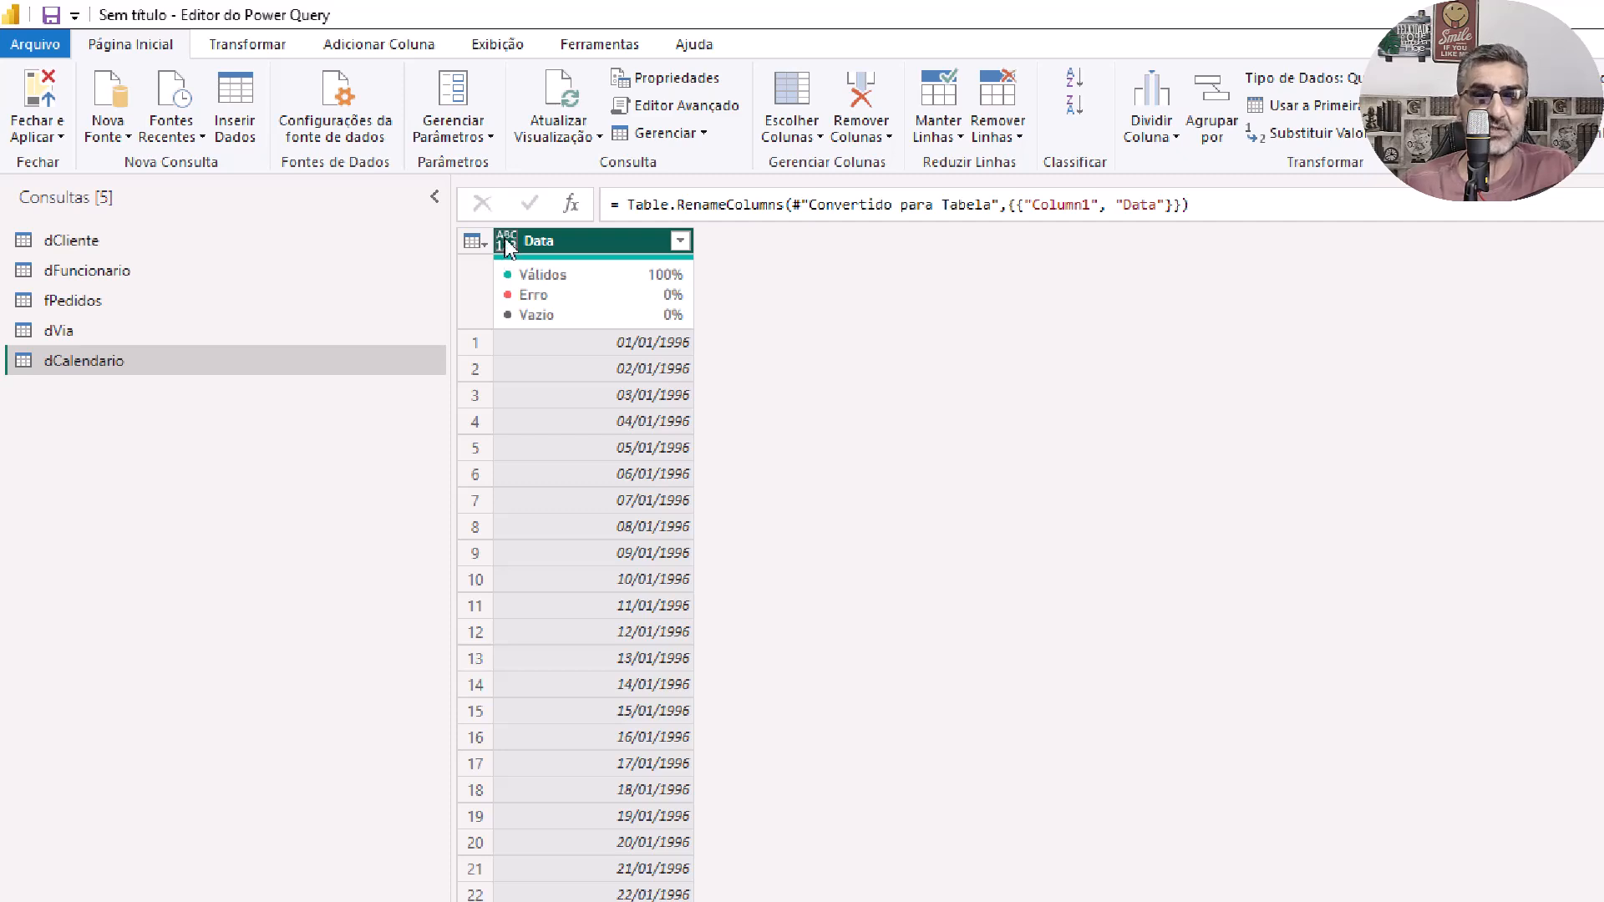
left_click(508, 244)
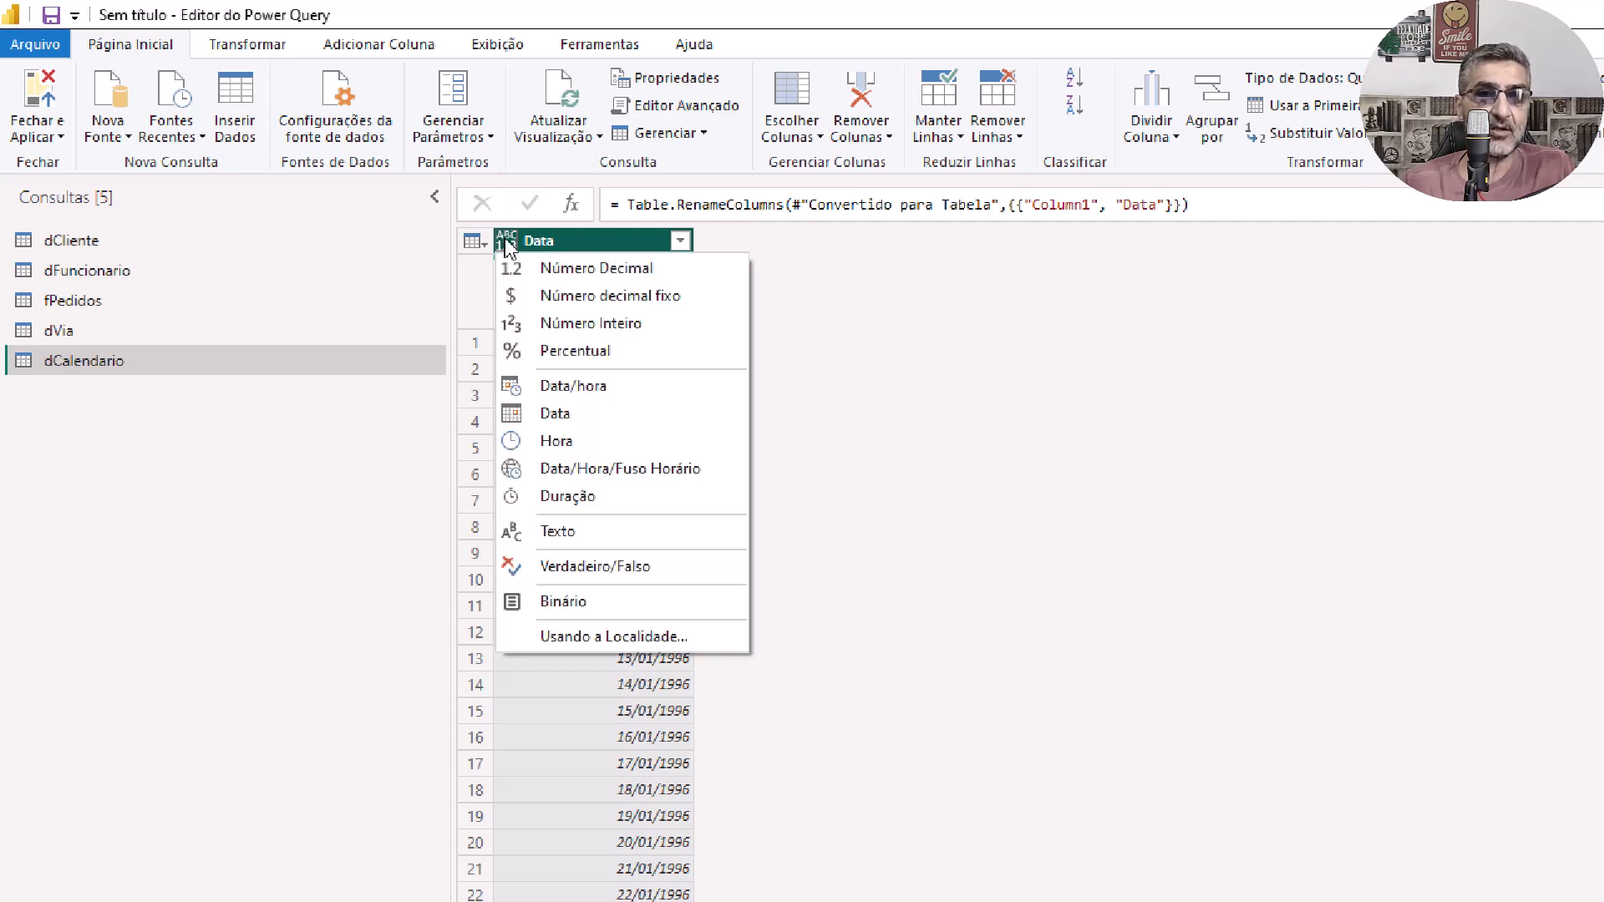
left_click(560, 413)
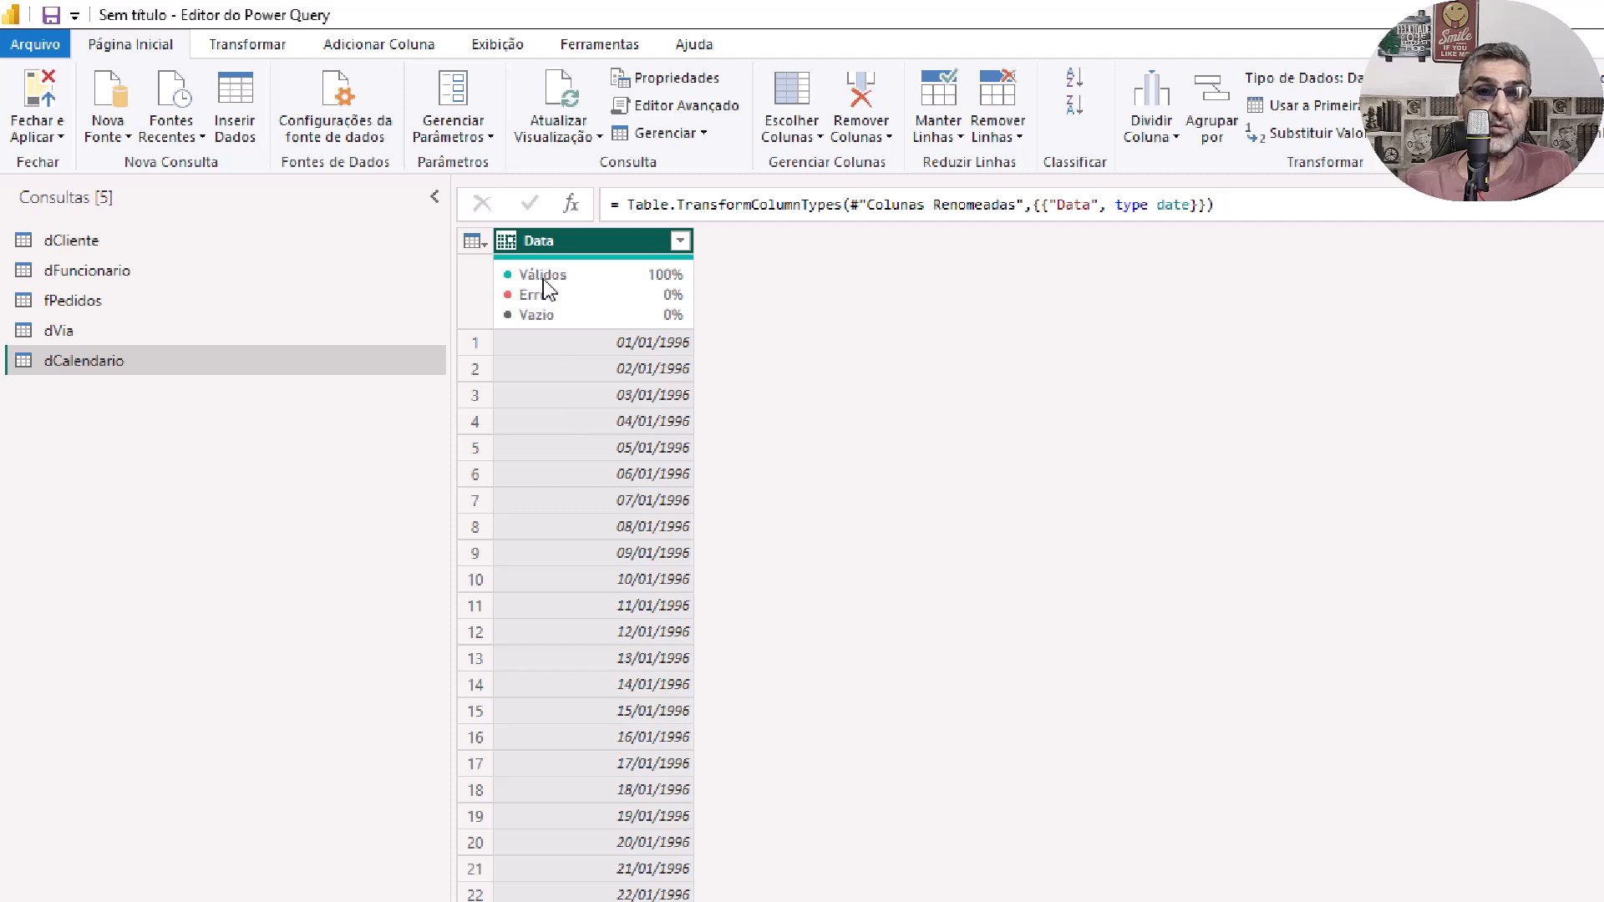
Add an Ano column to dCalendario holding the year extracted from the Data column
mouse_move(544, 267)
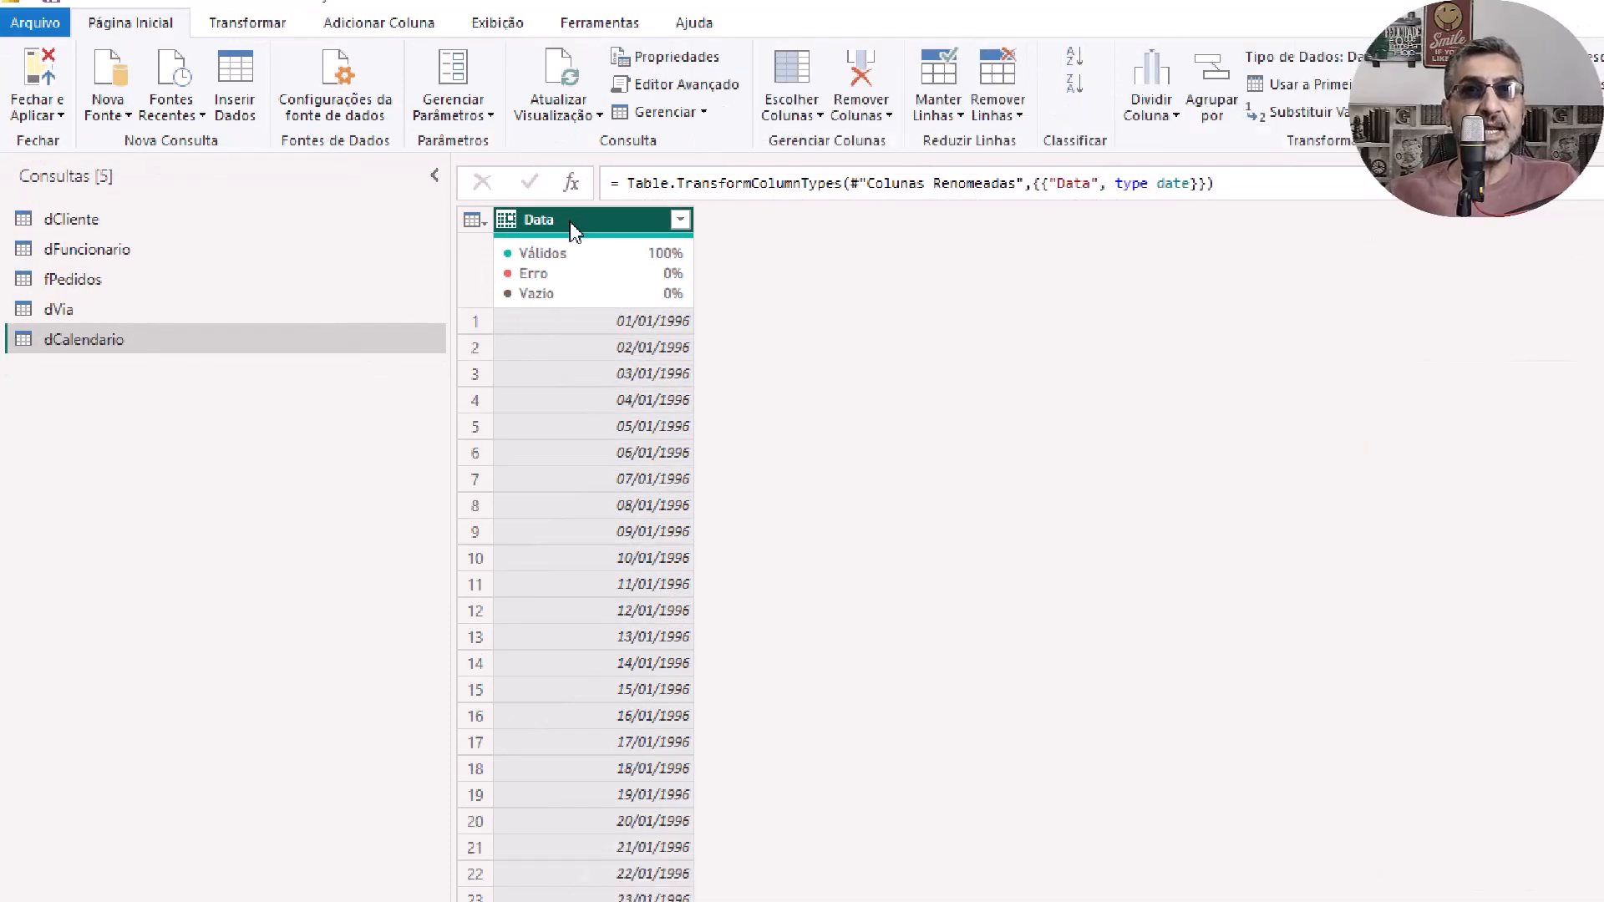
left_click_drag(452, 297, 203, 334)
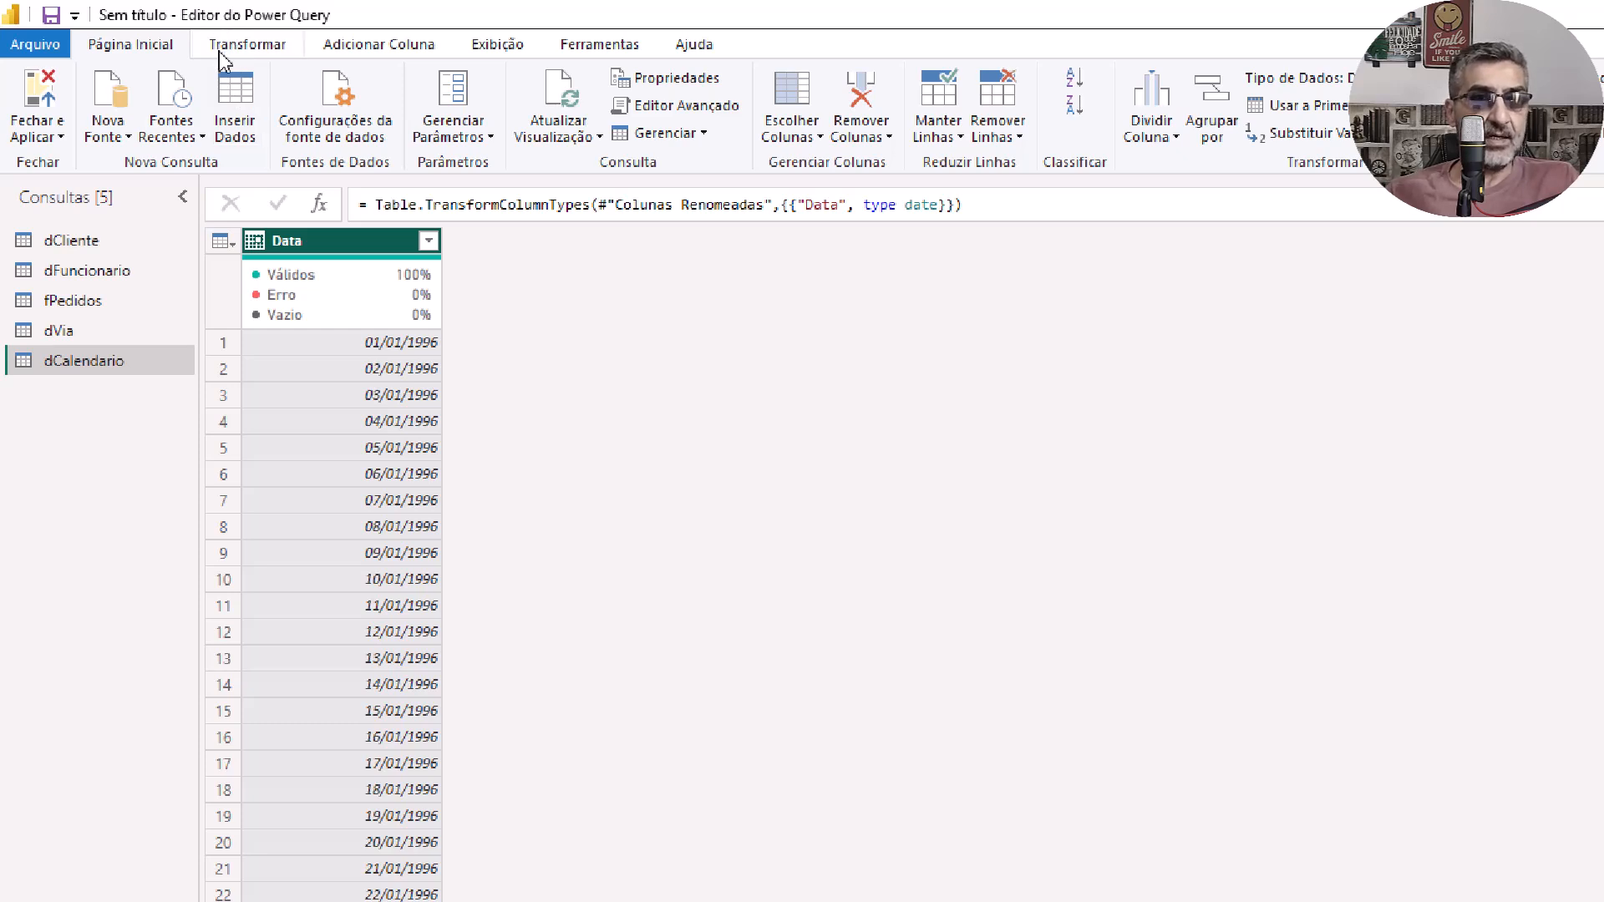
left_click(223, 51)
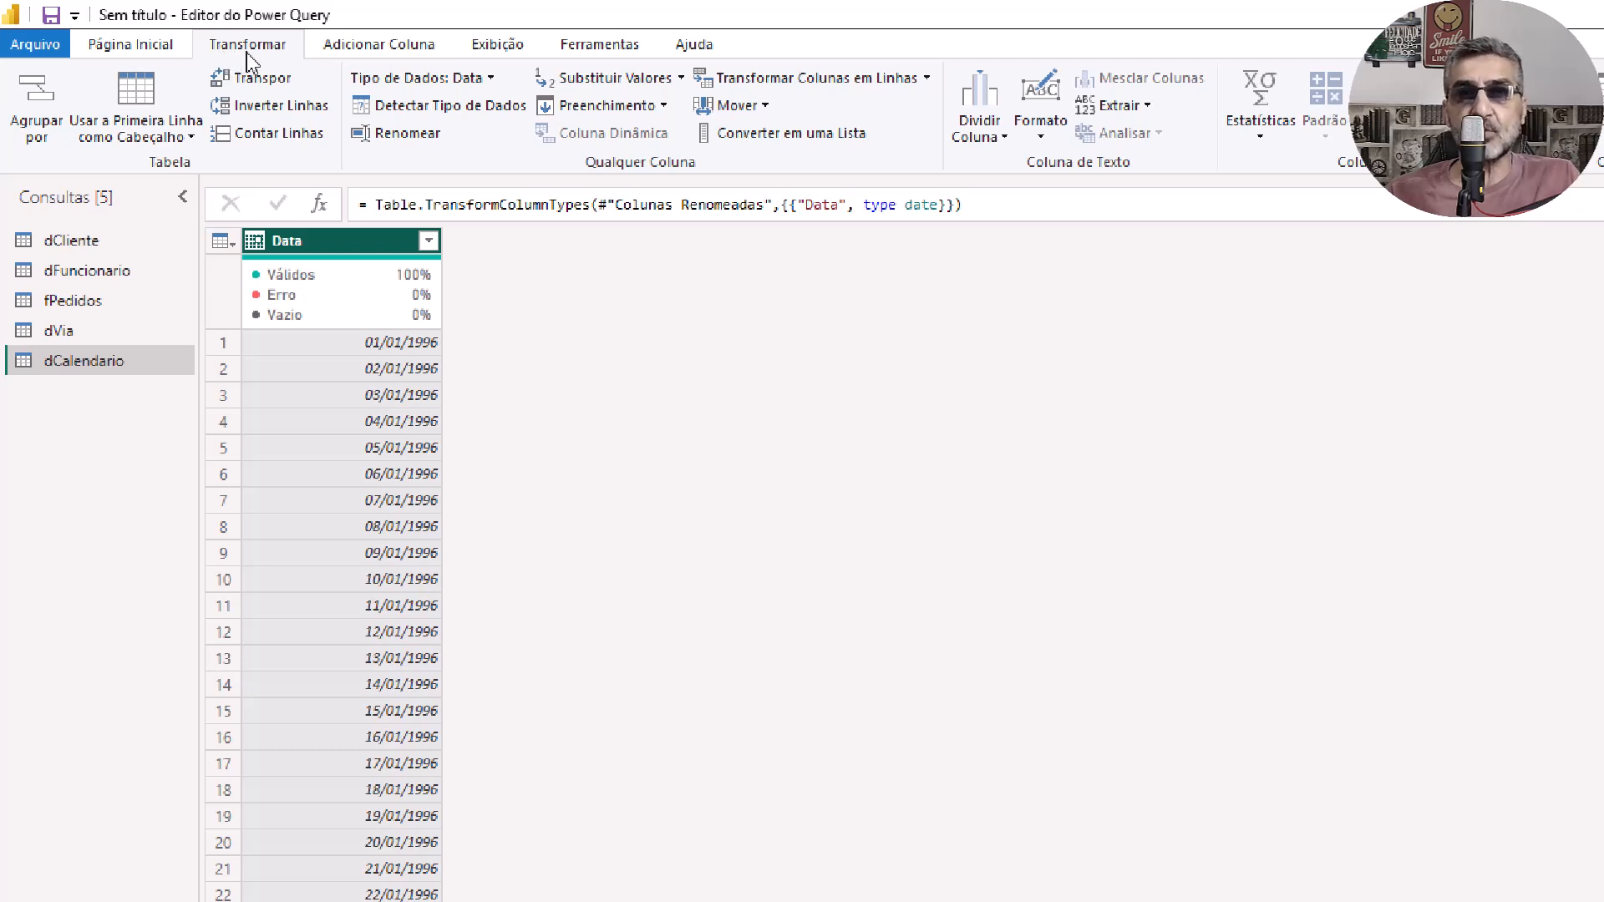
left_click(377, 48)
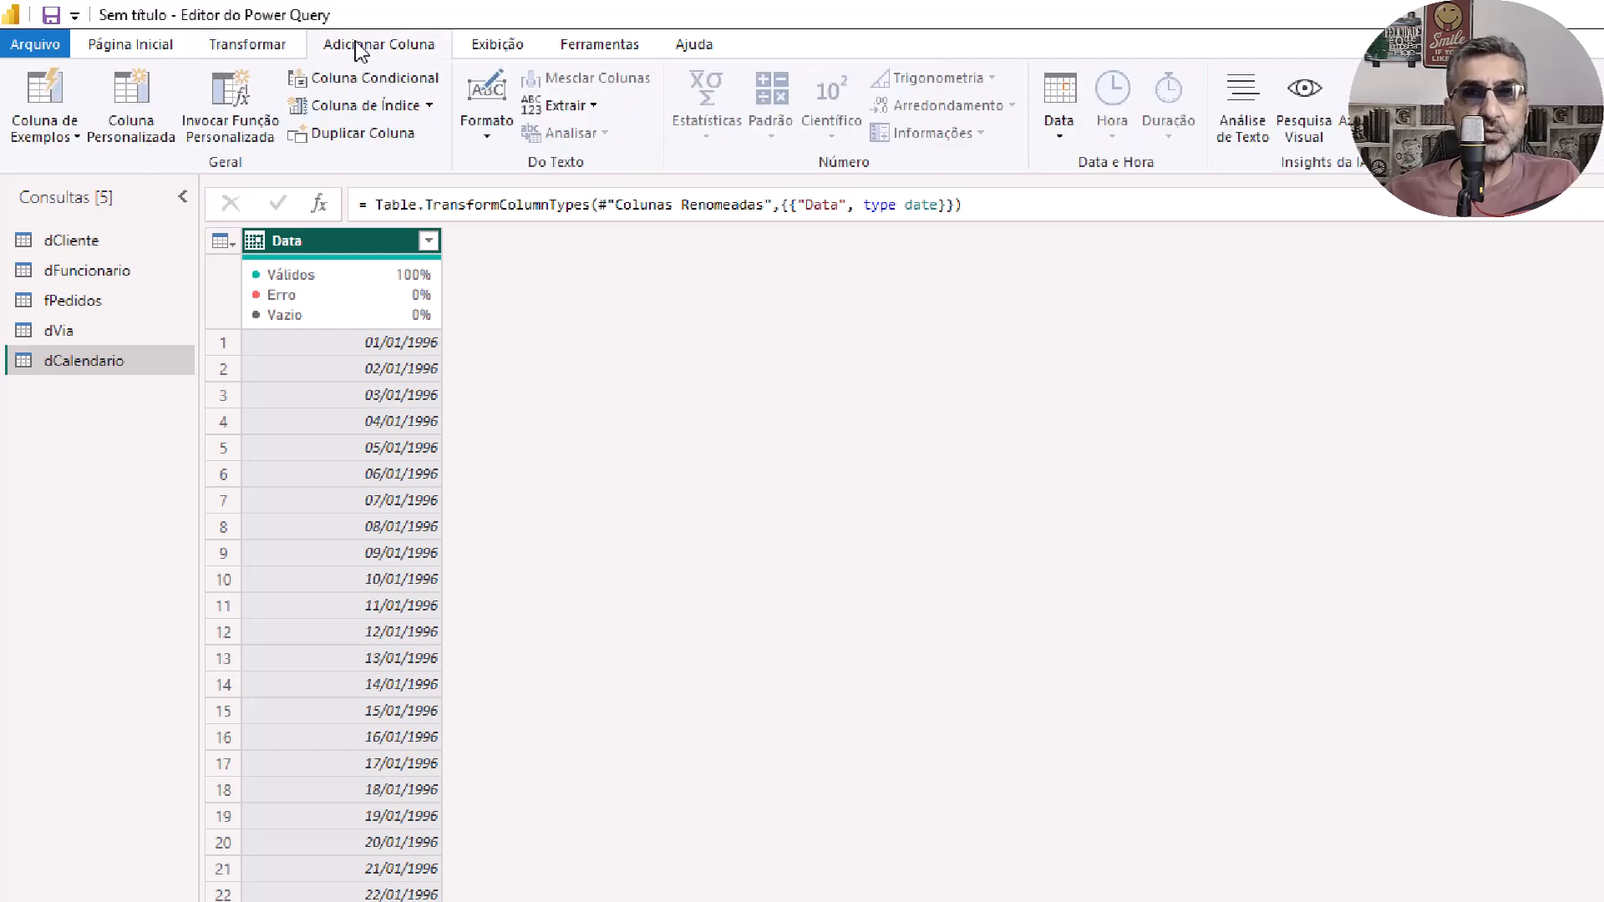
left_click(244, 55)
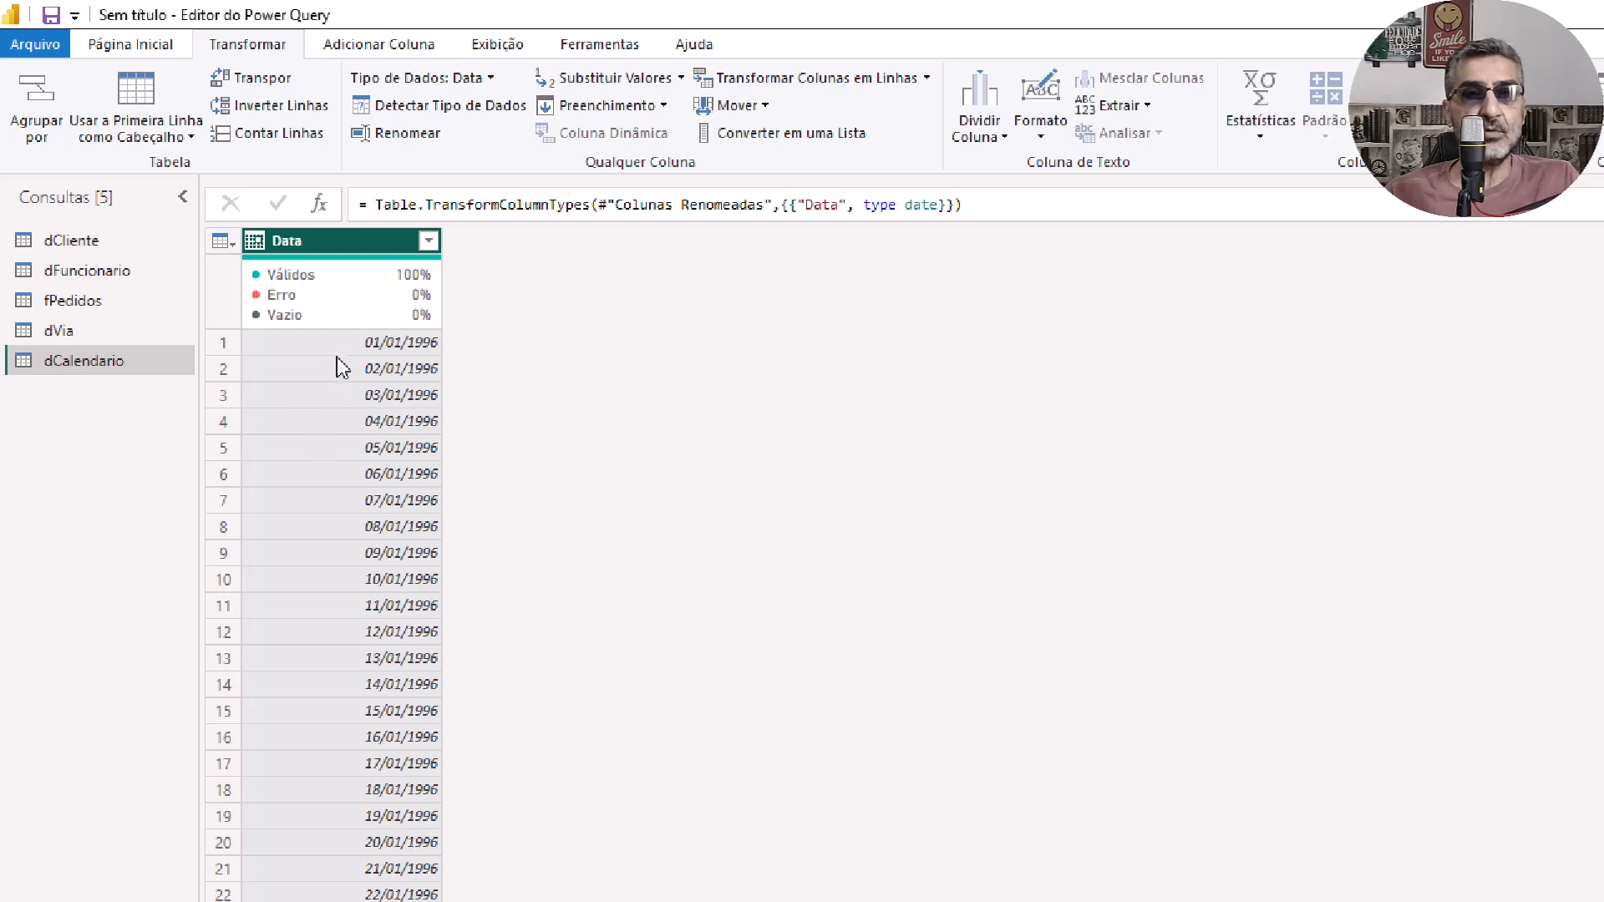
left_click(360, 45)
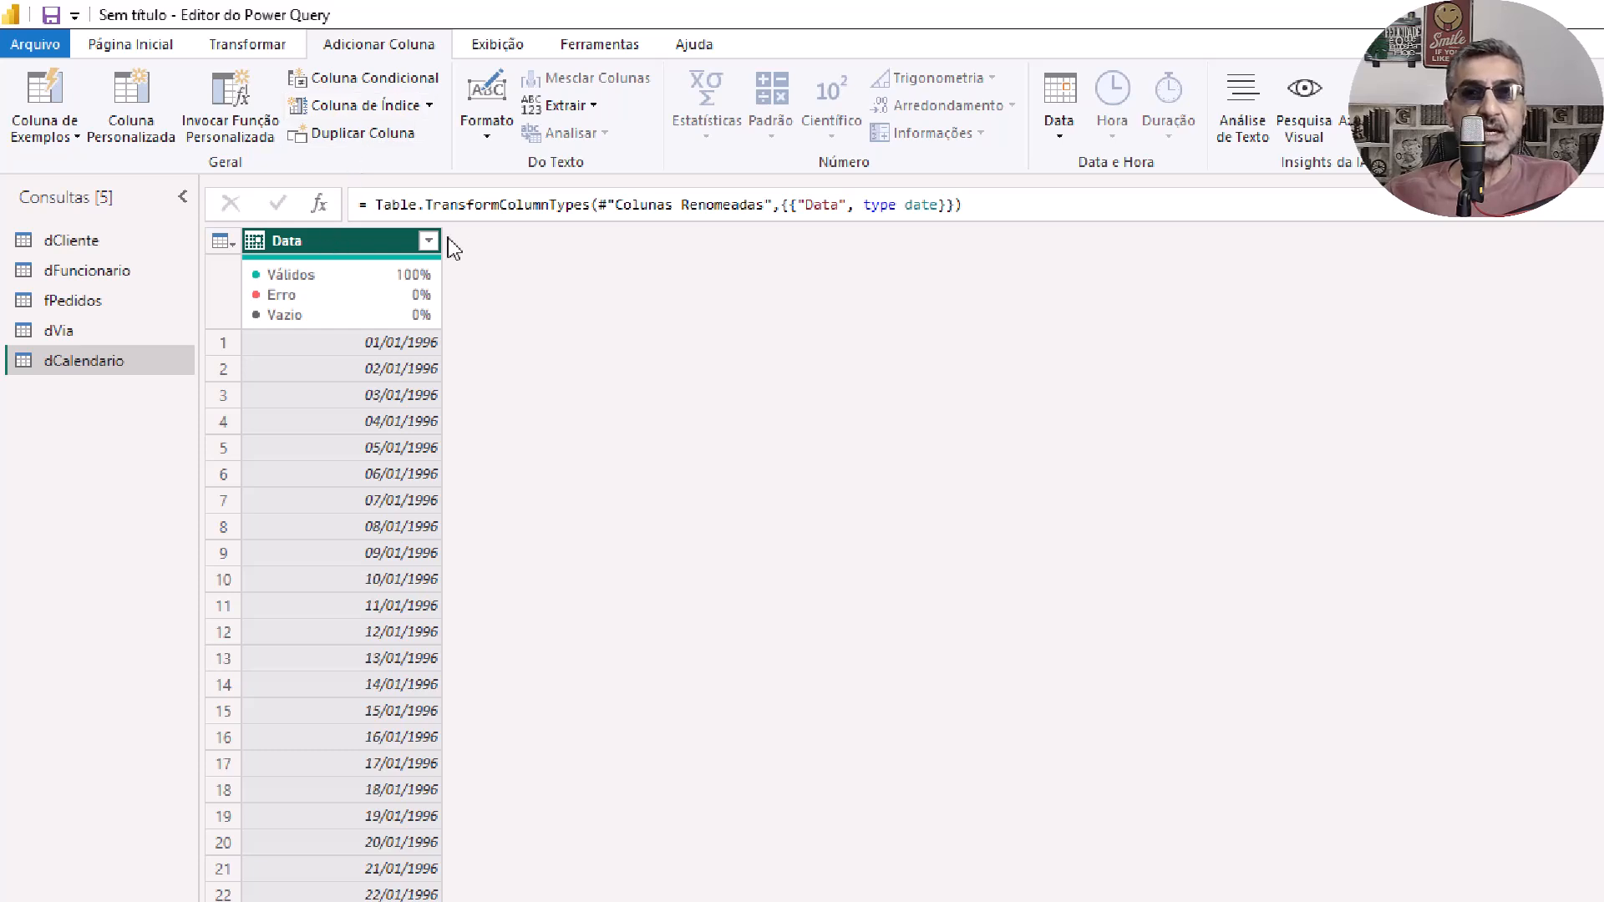
left_click(1053, 129)
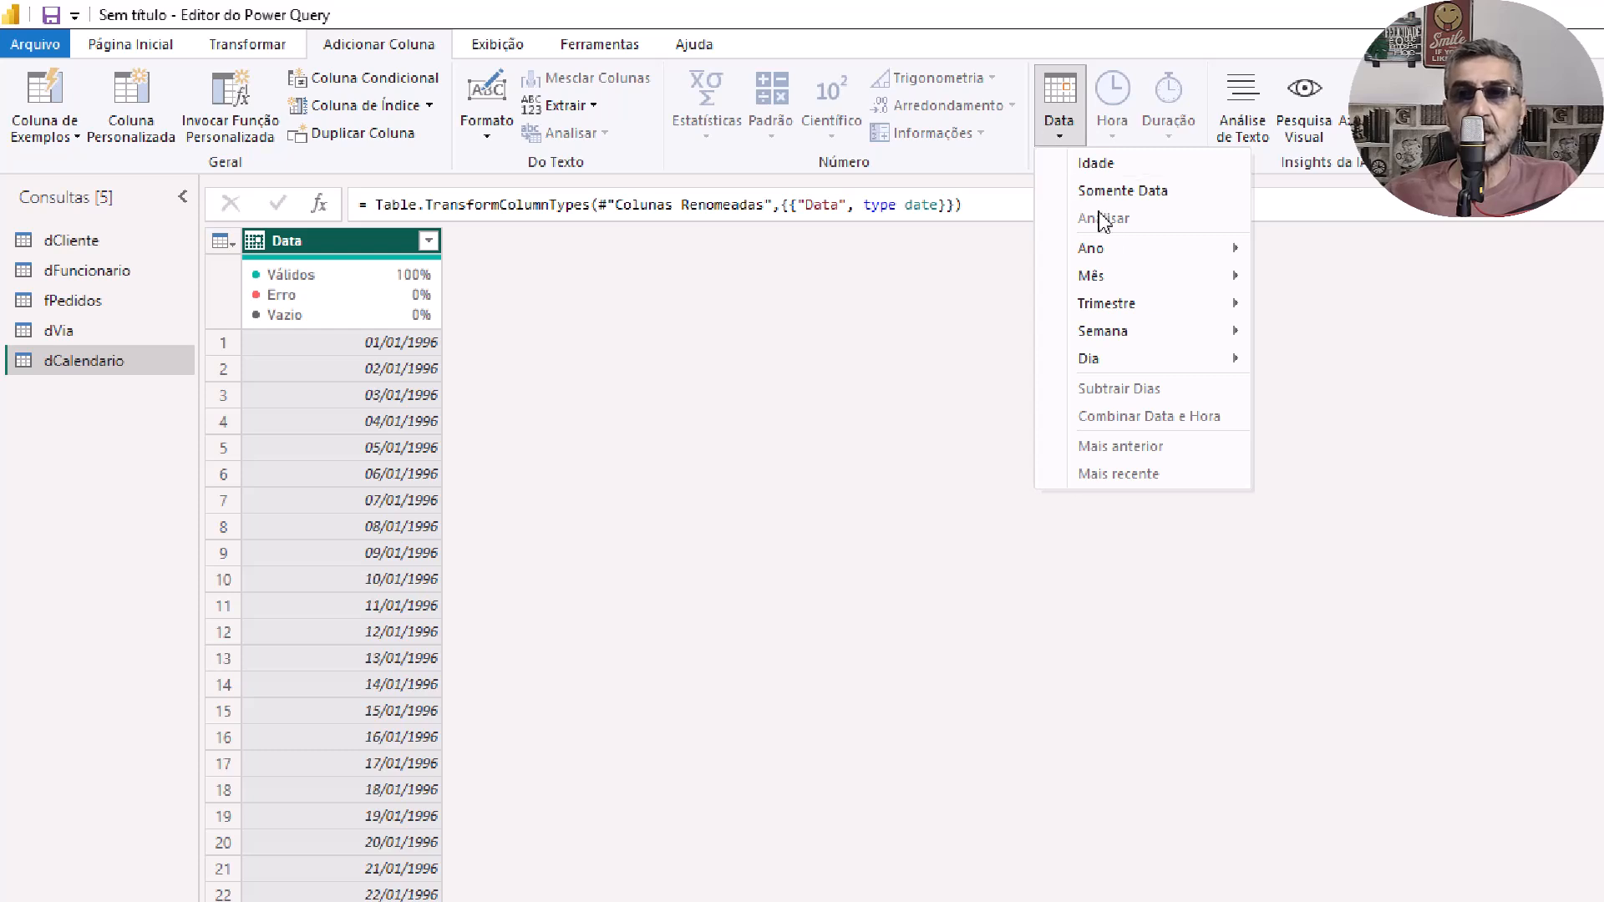
mouse_move(1110, 260)
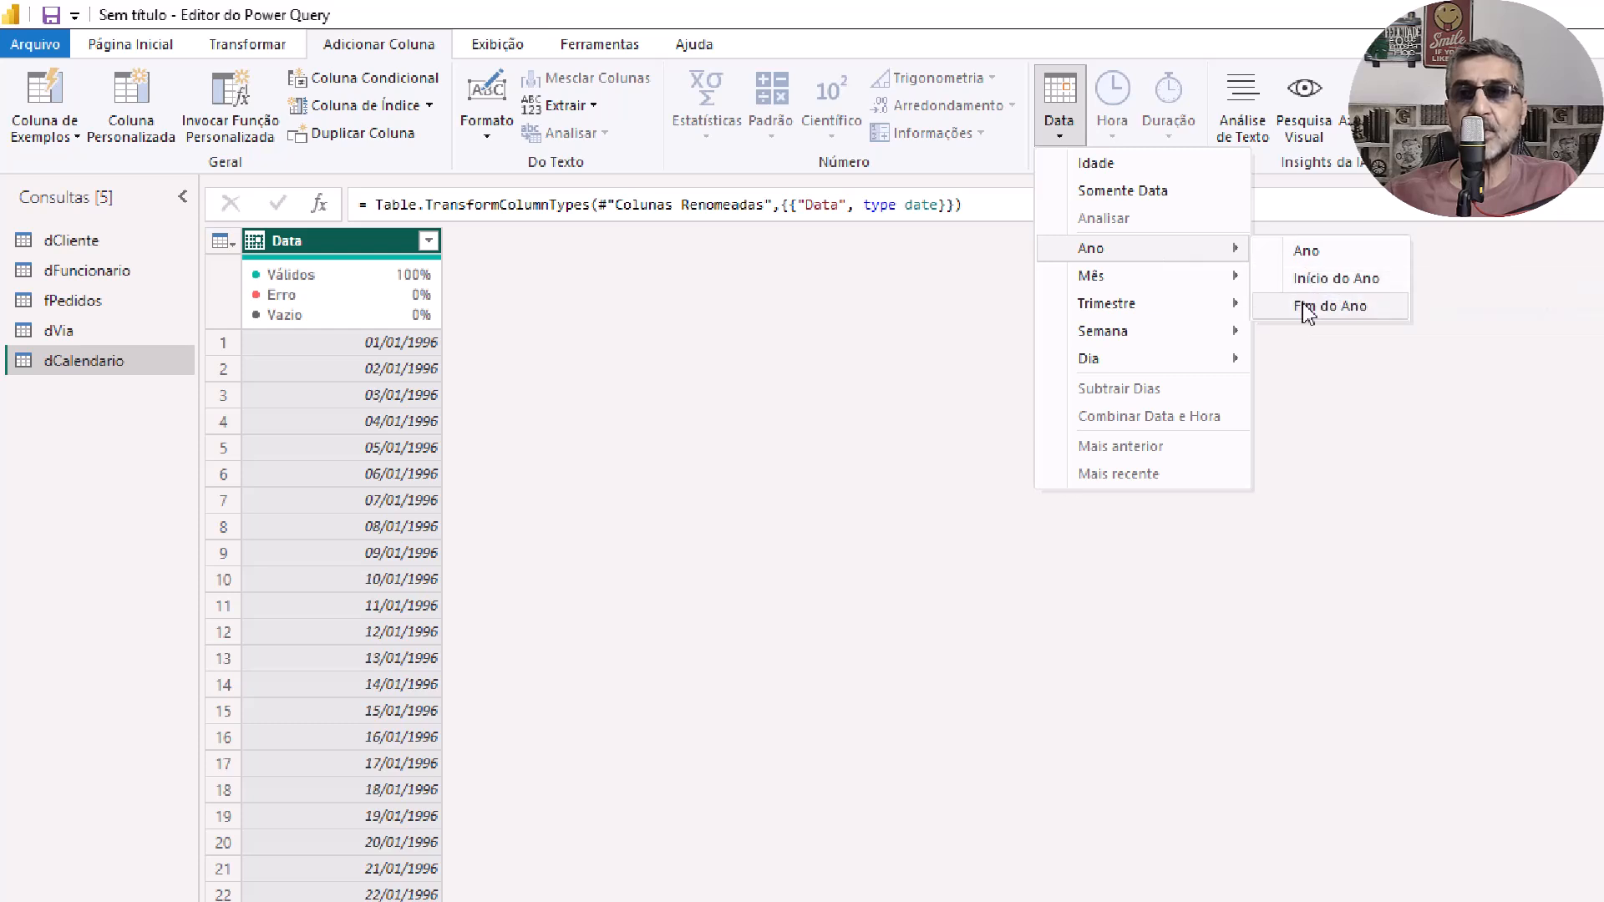
left_click(1308, 253)
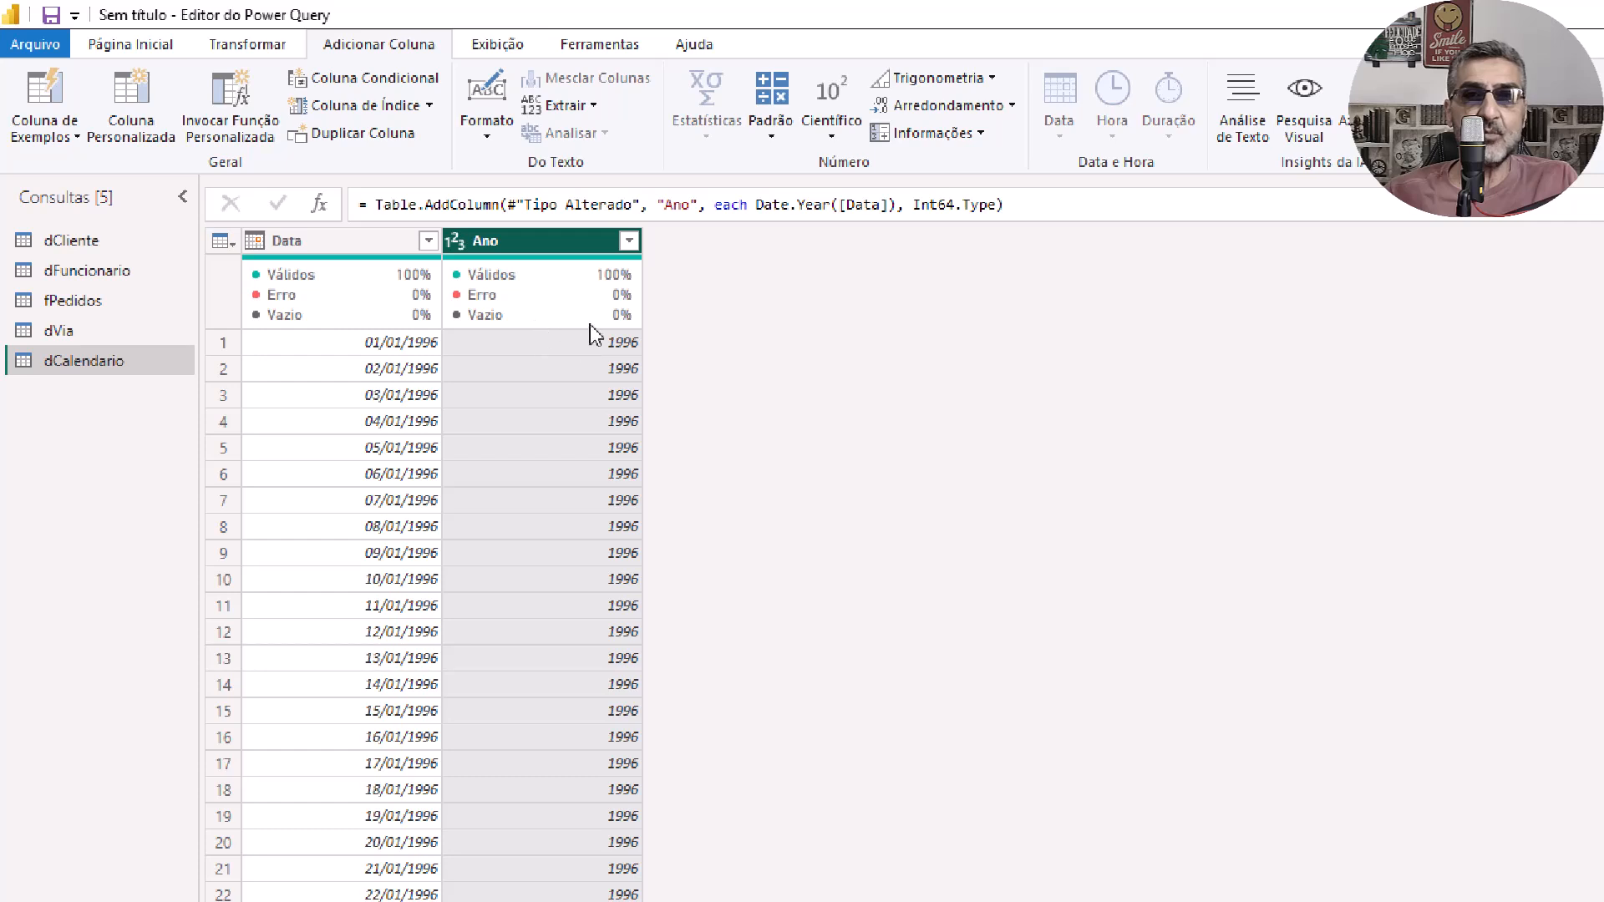
Add a Mês column to dCalendario holding the month number extracted from the Data column
mouse_move(565, 313)
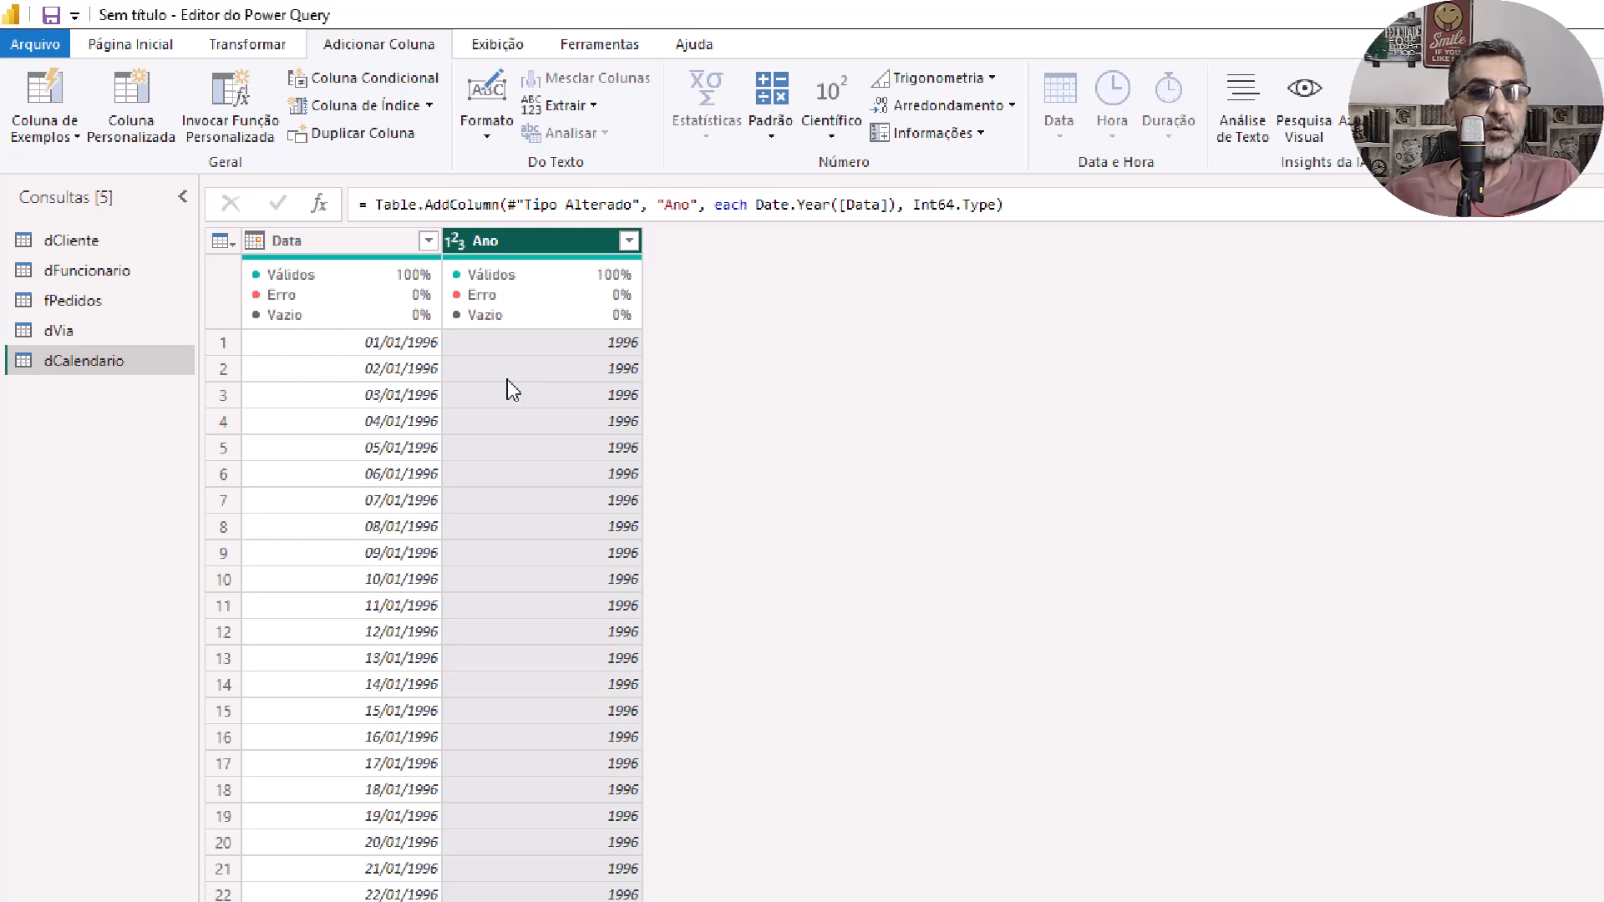
left_click(318, 247)
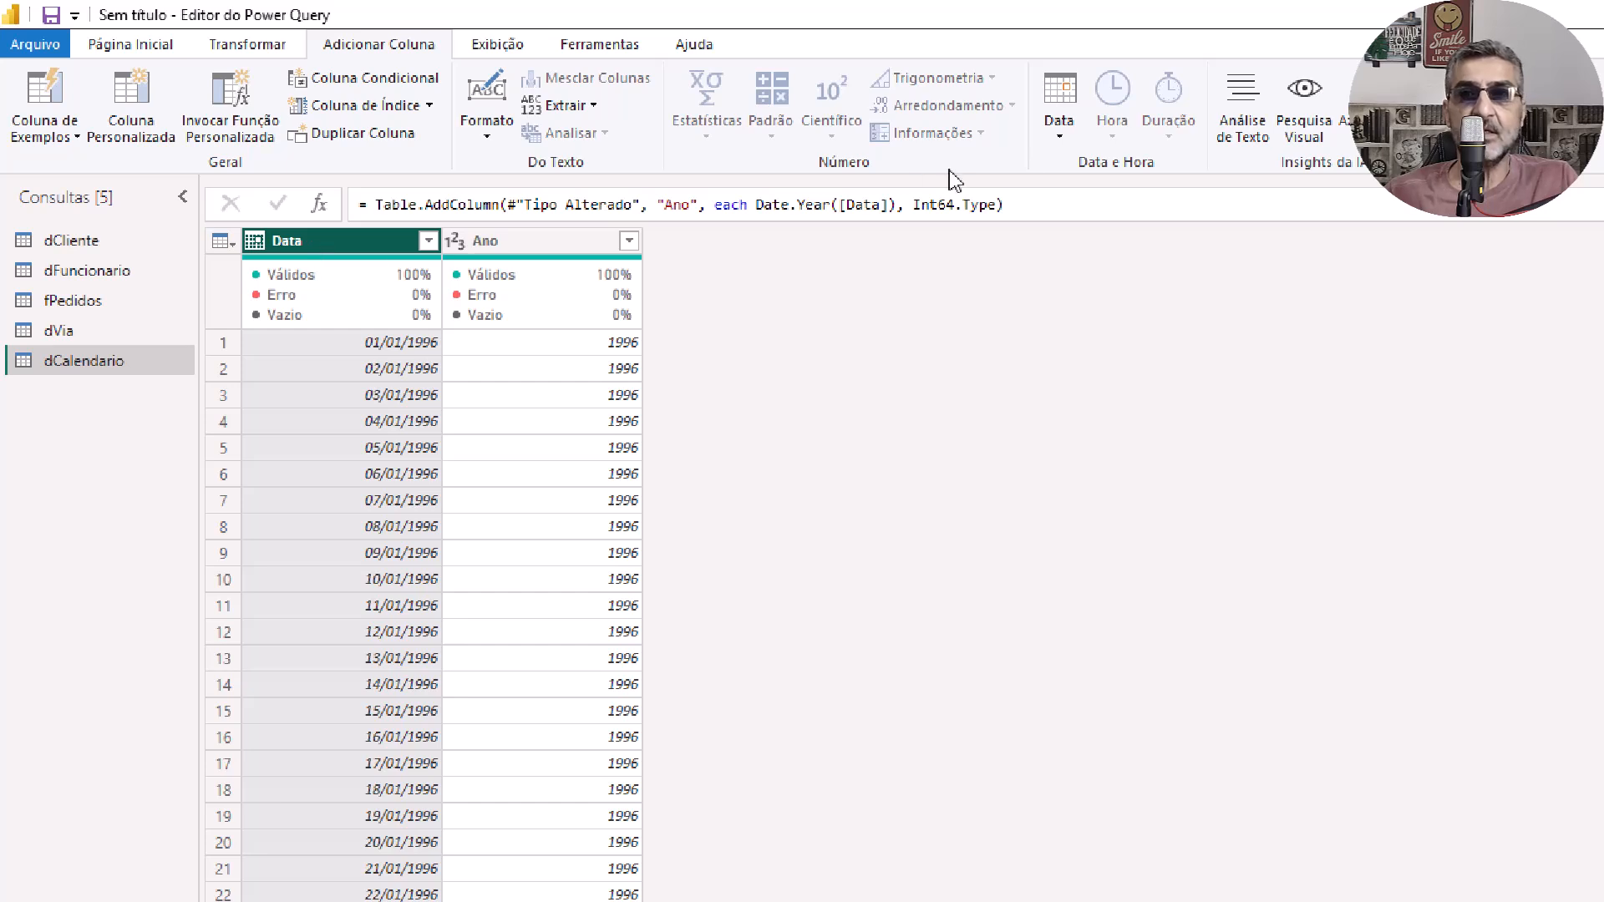
left_click(1058, 142)
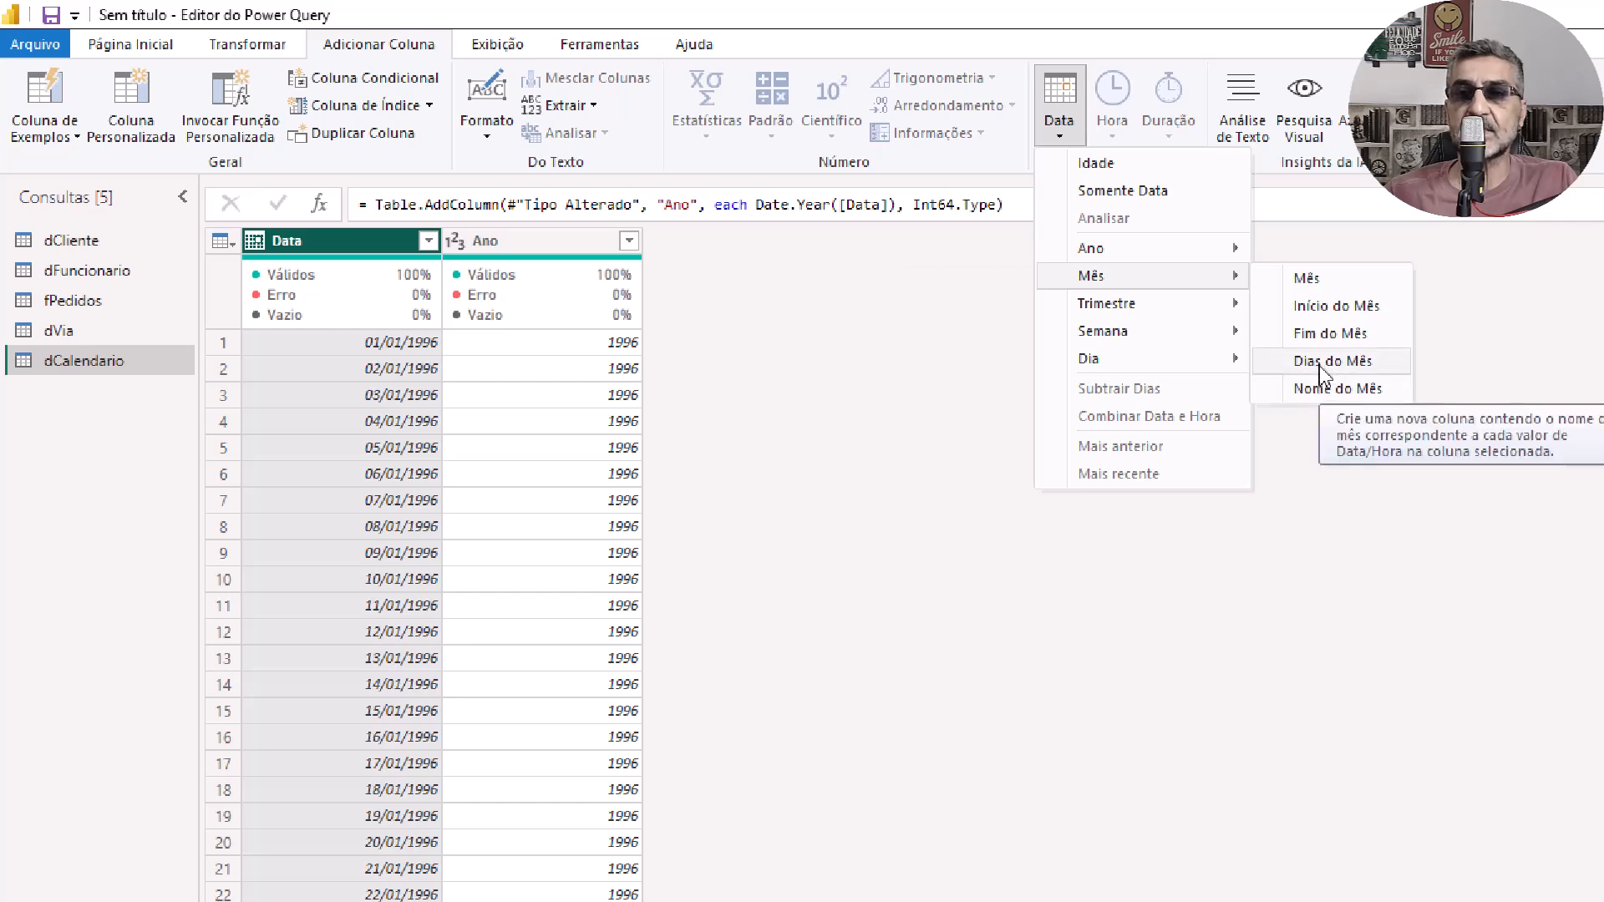
left_click(1307, 279)
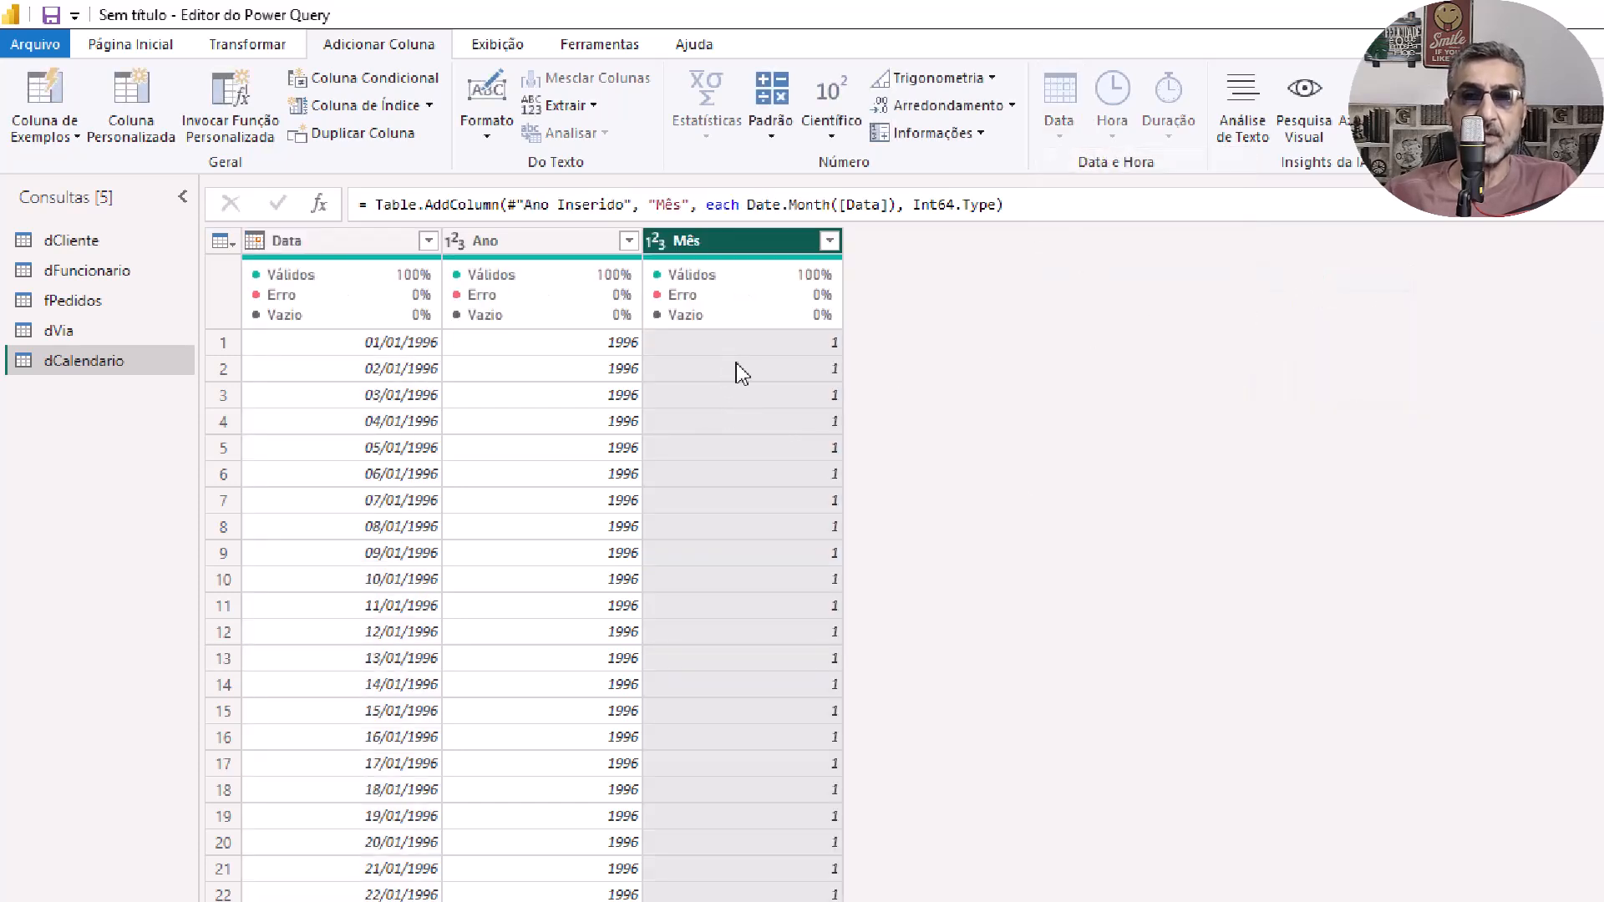
Add a Nome do Mês column with the month name from the Data column and capitalize each word in it
left_click(307, 244)
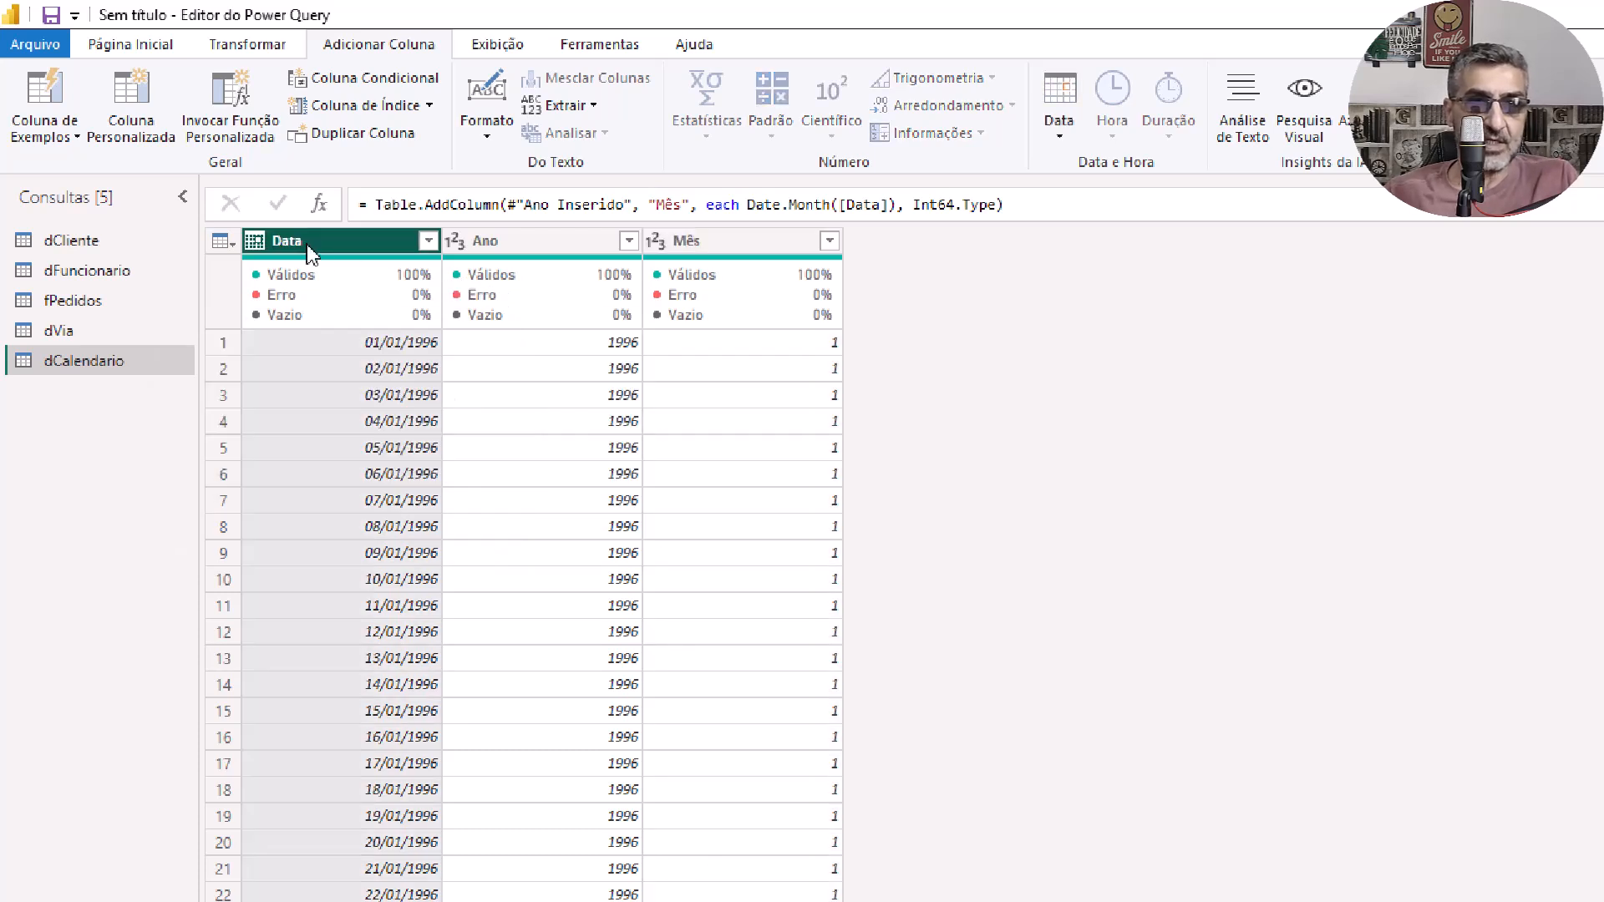
left_click(1058, 136)
mouse_move(1165, 281)
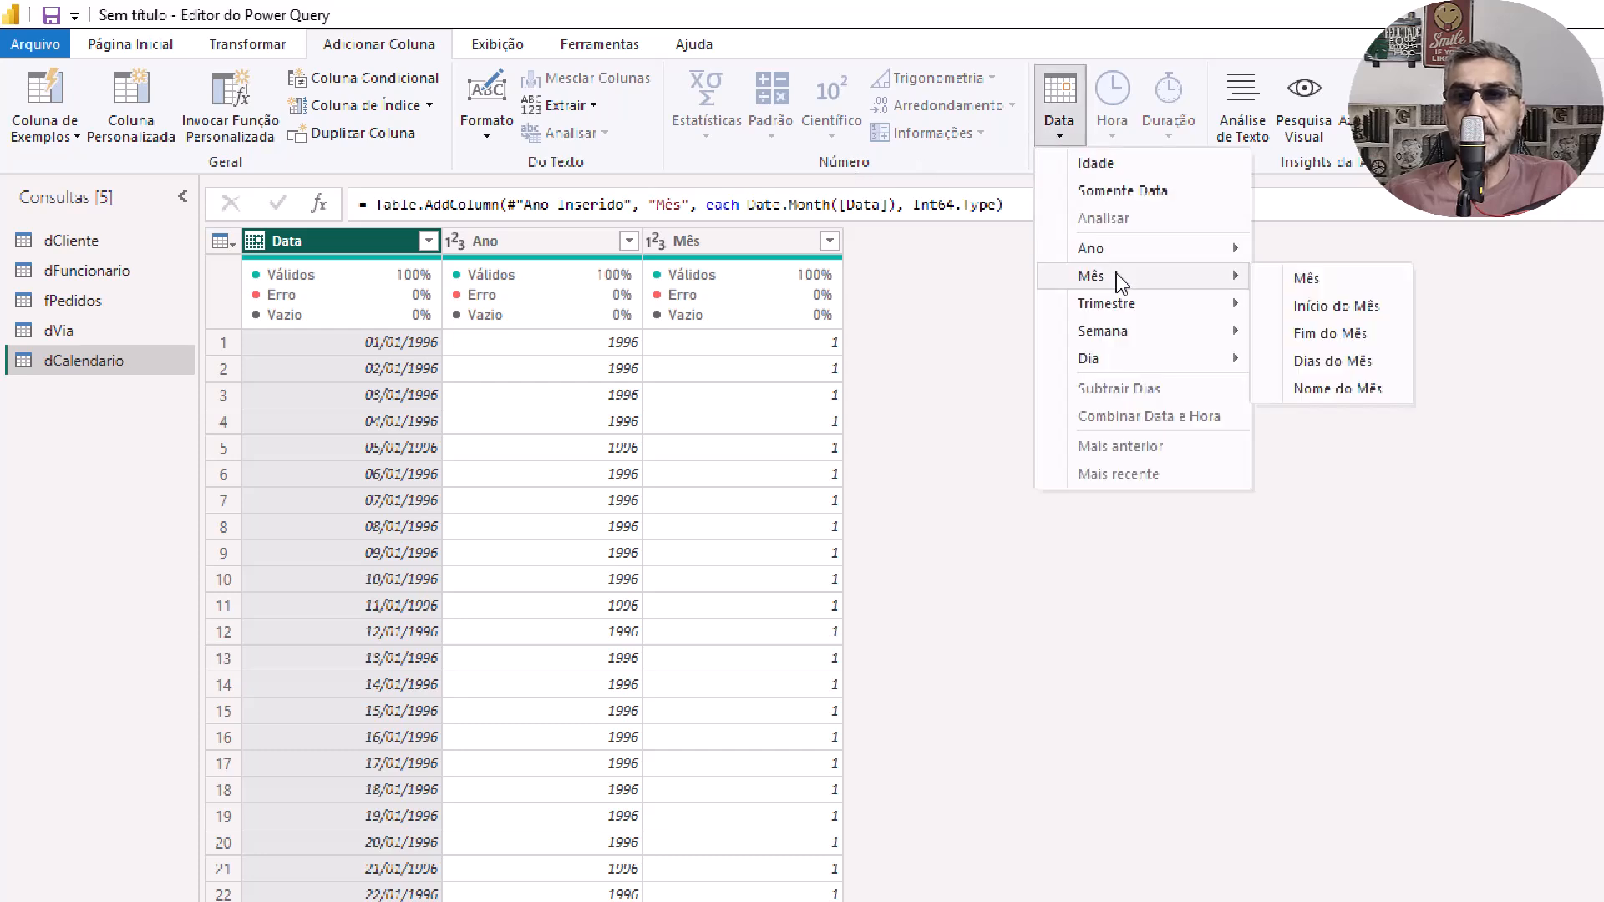
left_click(1337, 389)
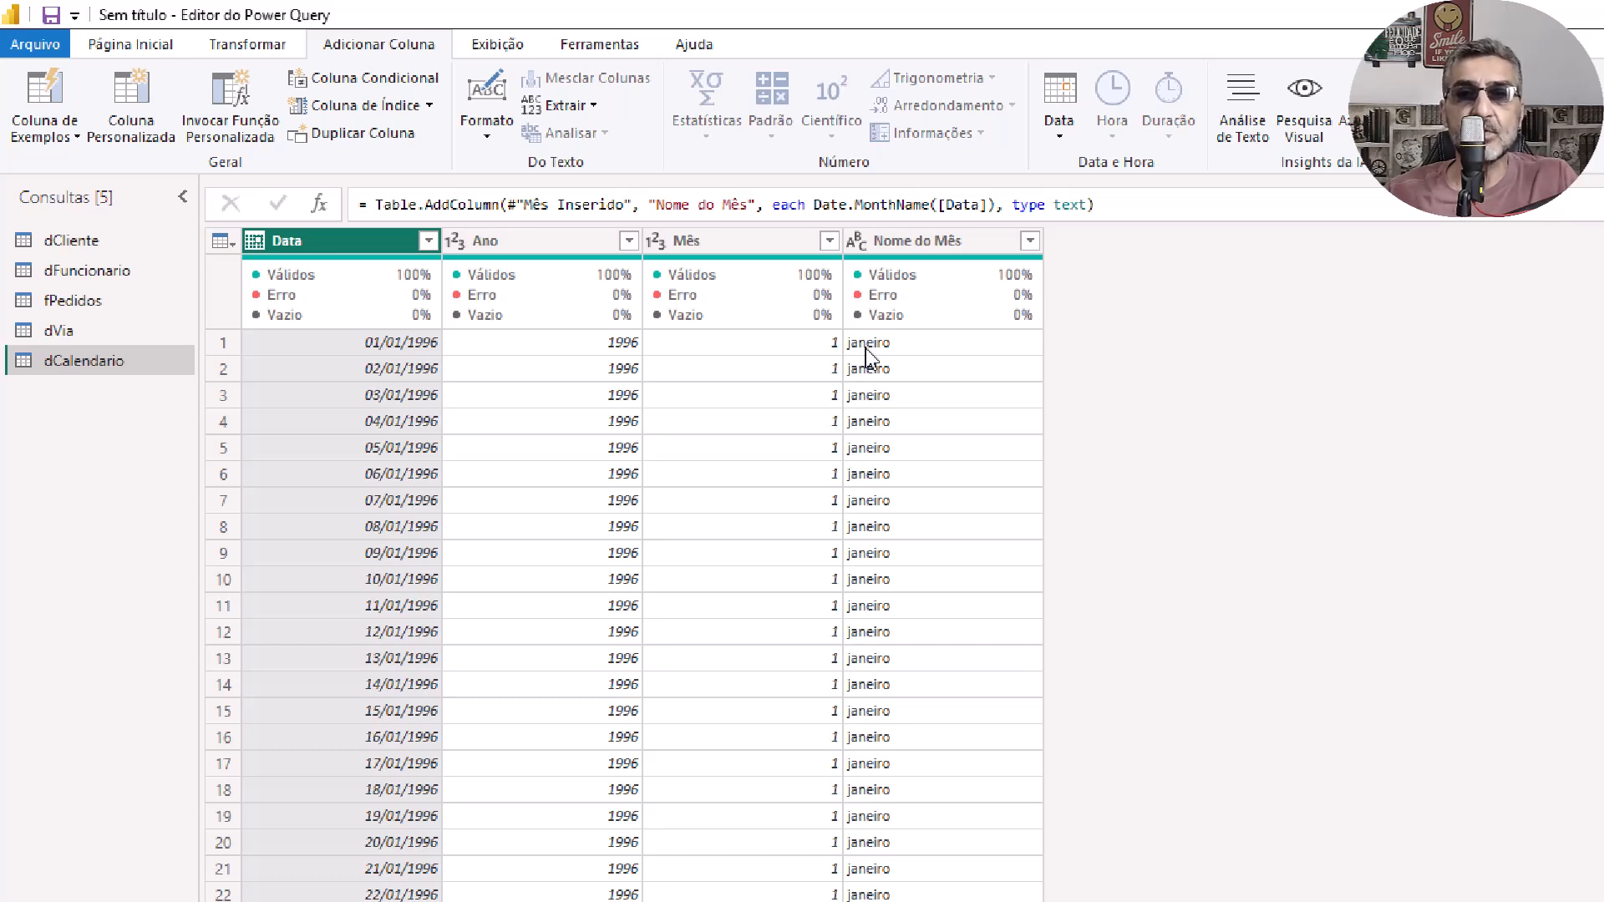
right_click(903, 259)
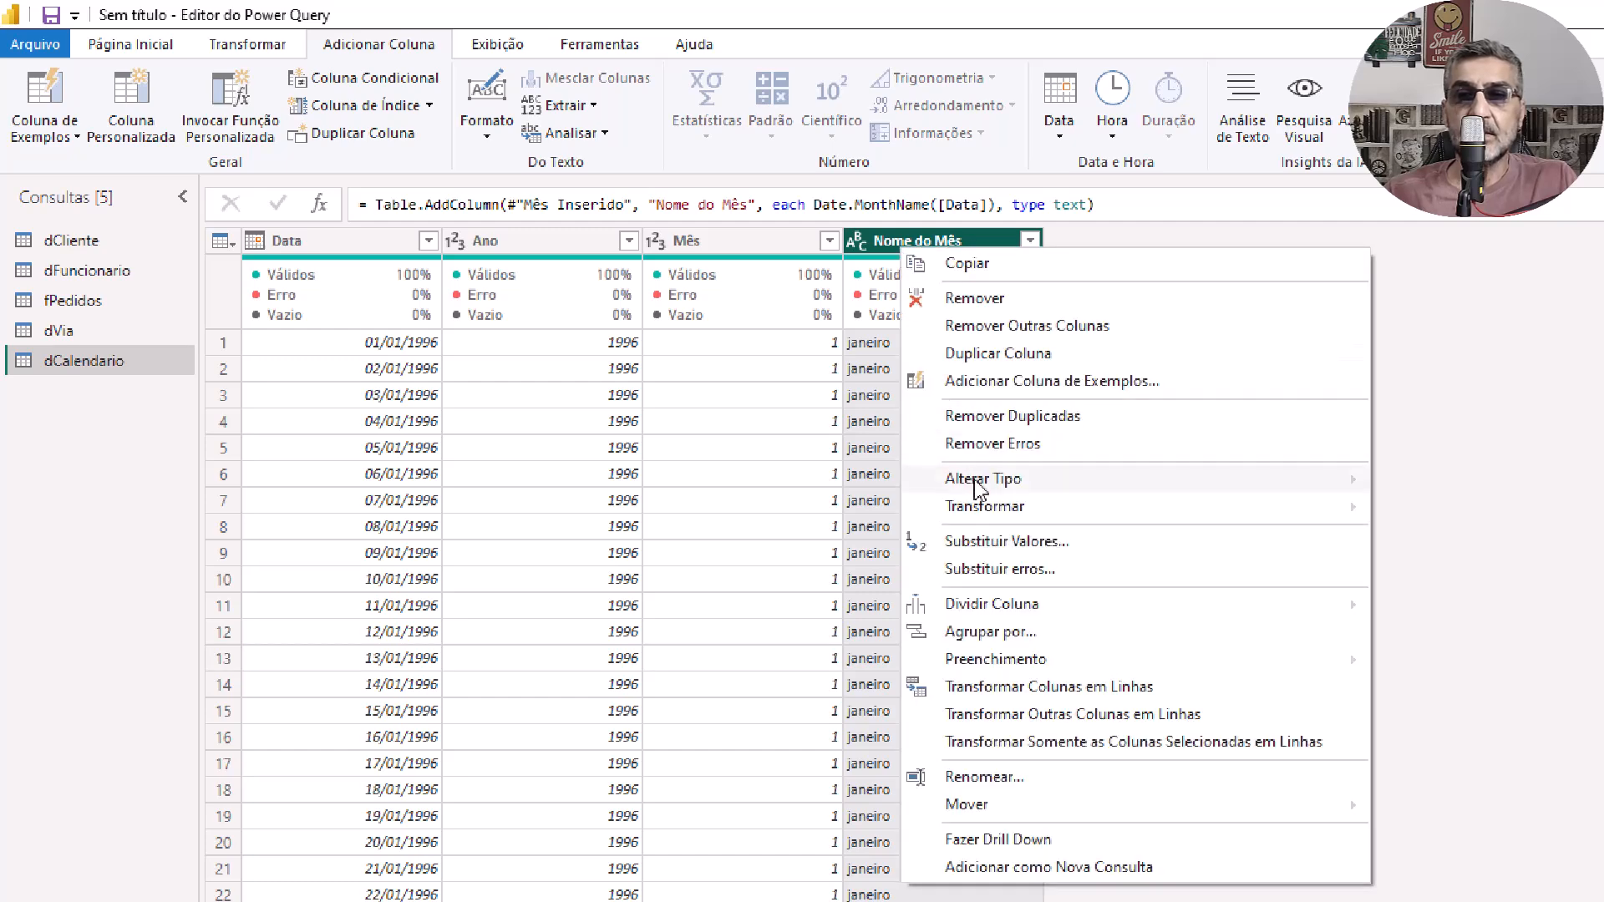
mouse_move(989, 516)
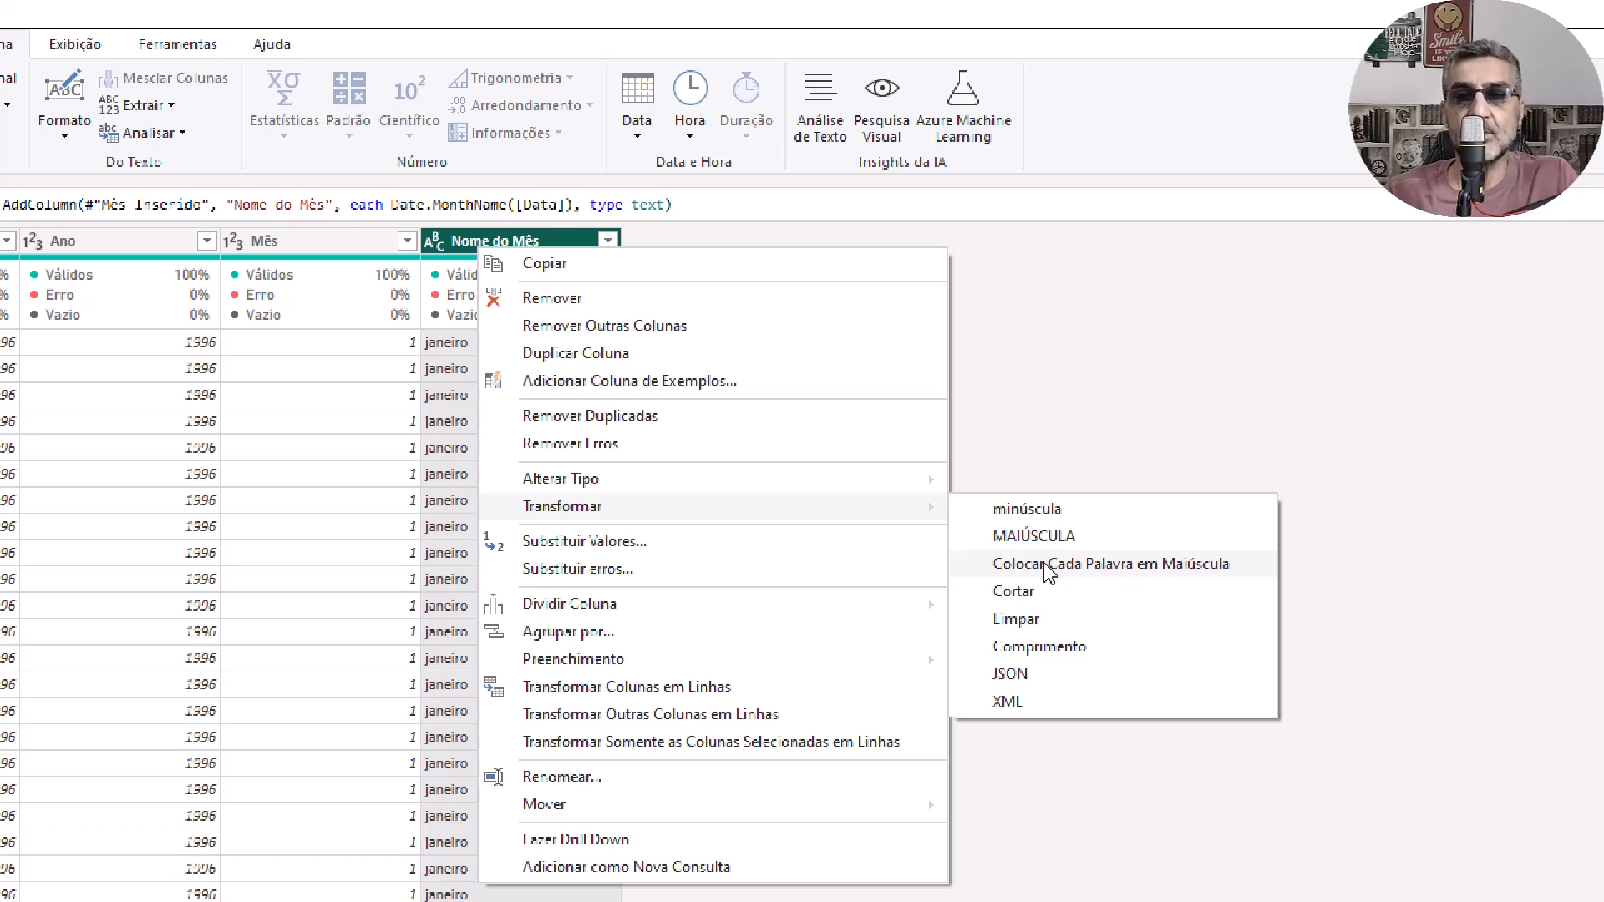
left_click(1047, 571)
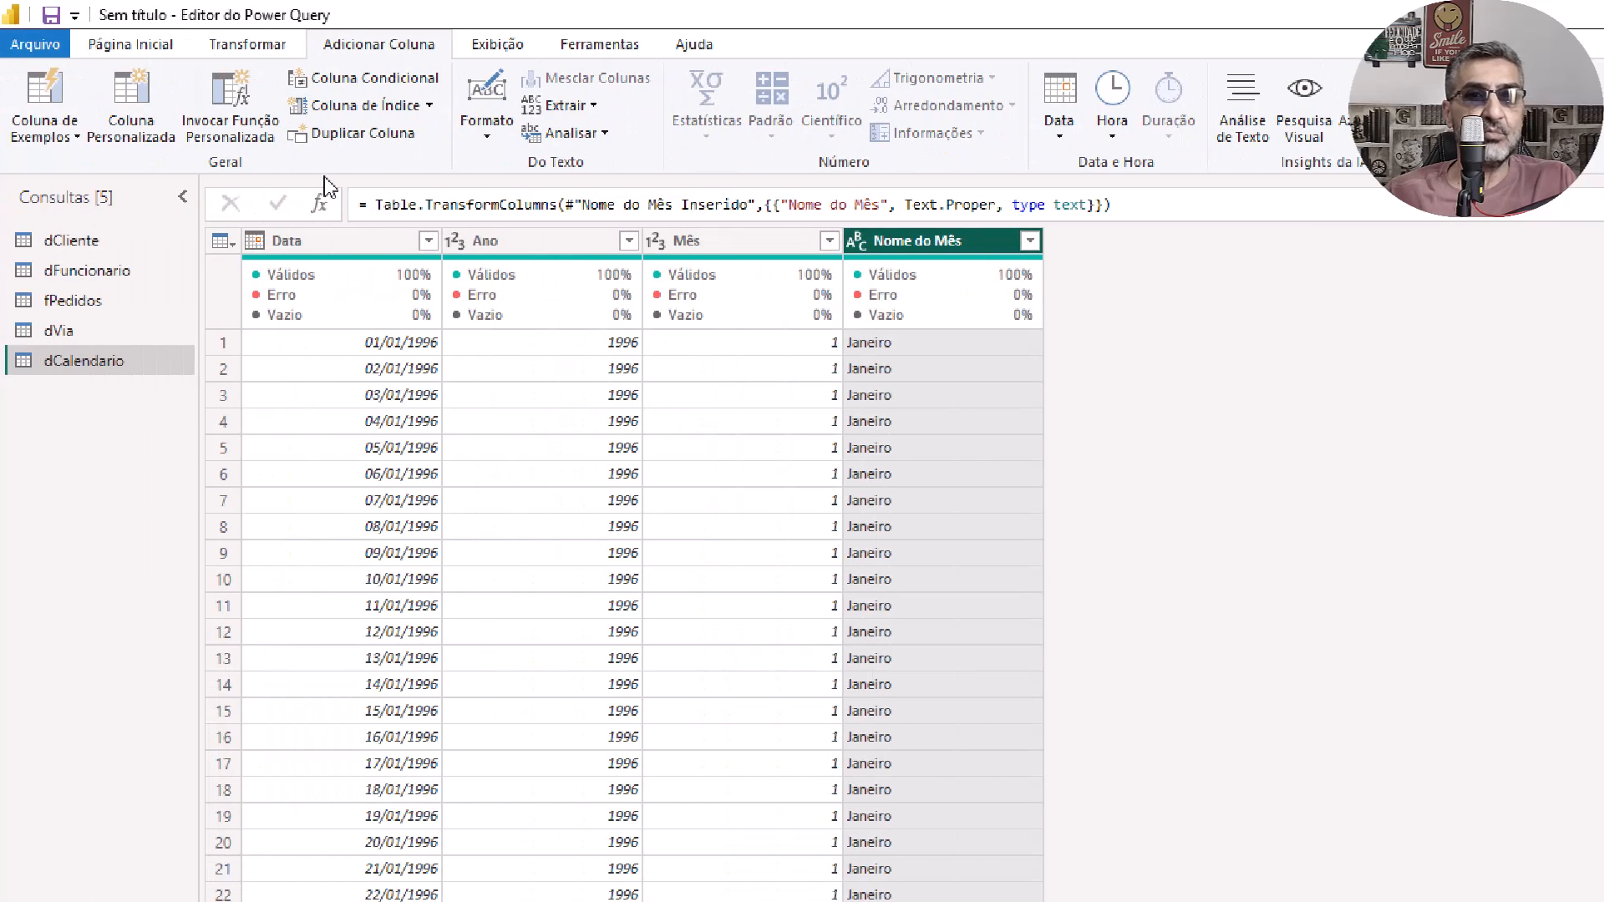
Add a column extracting the first 3 characters of Nome do Mês and rename it Mês Abrev
left_click(592, 107)
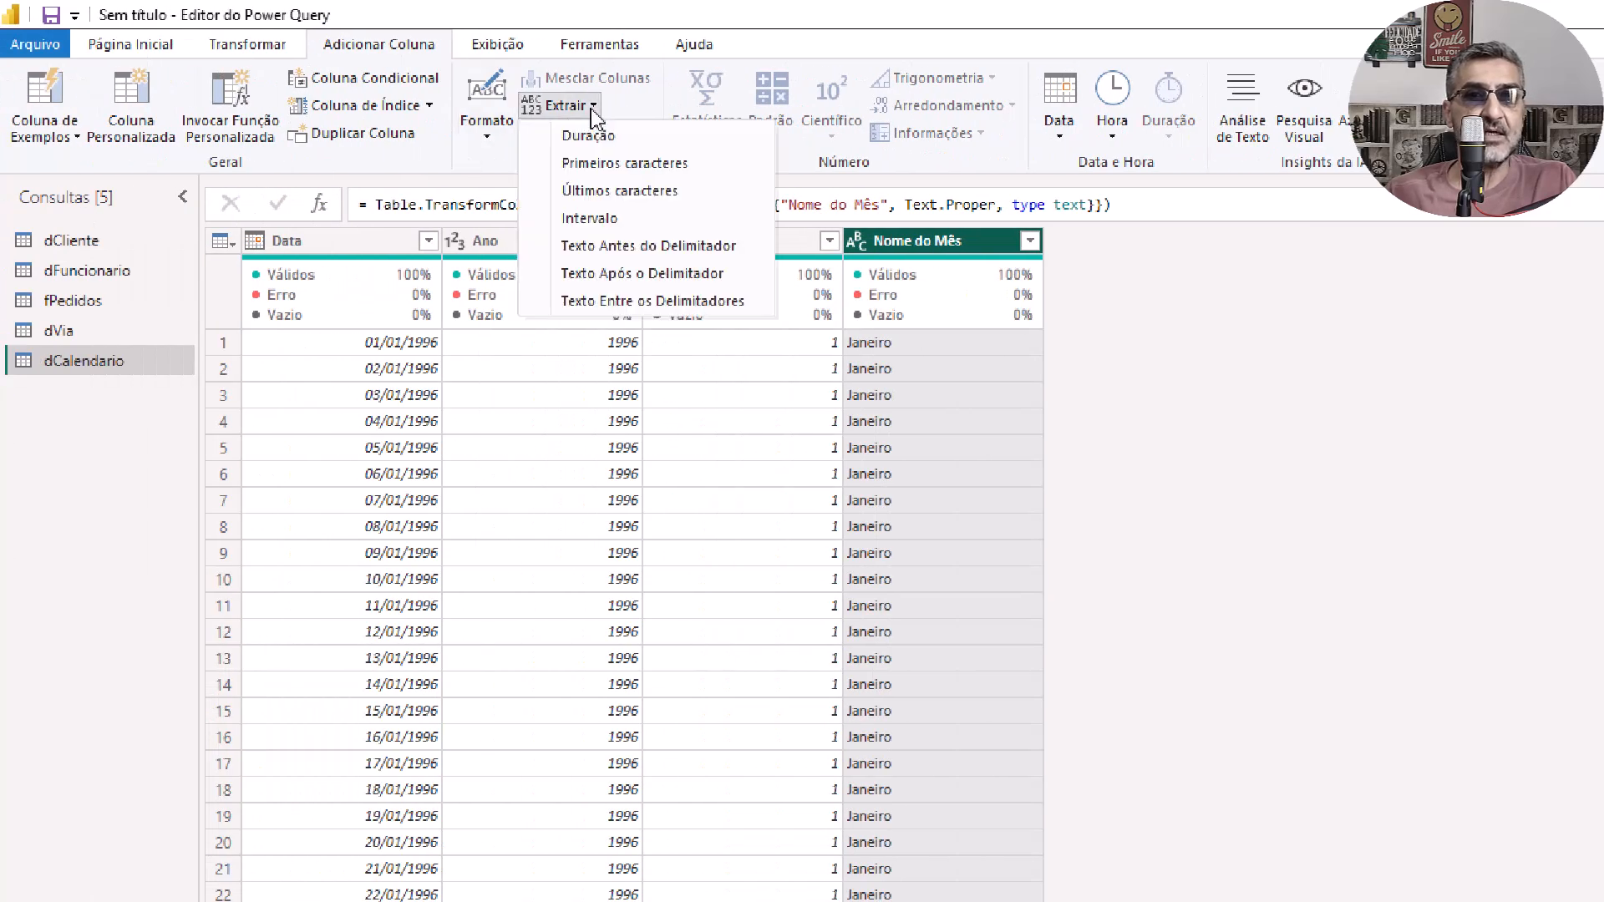
left_click(592, 167)
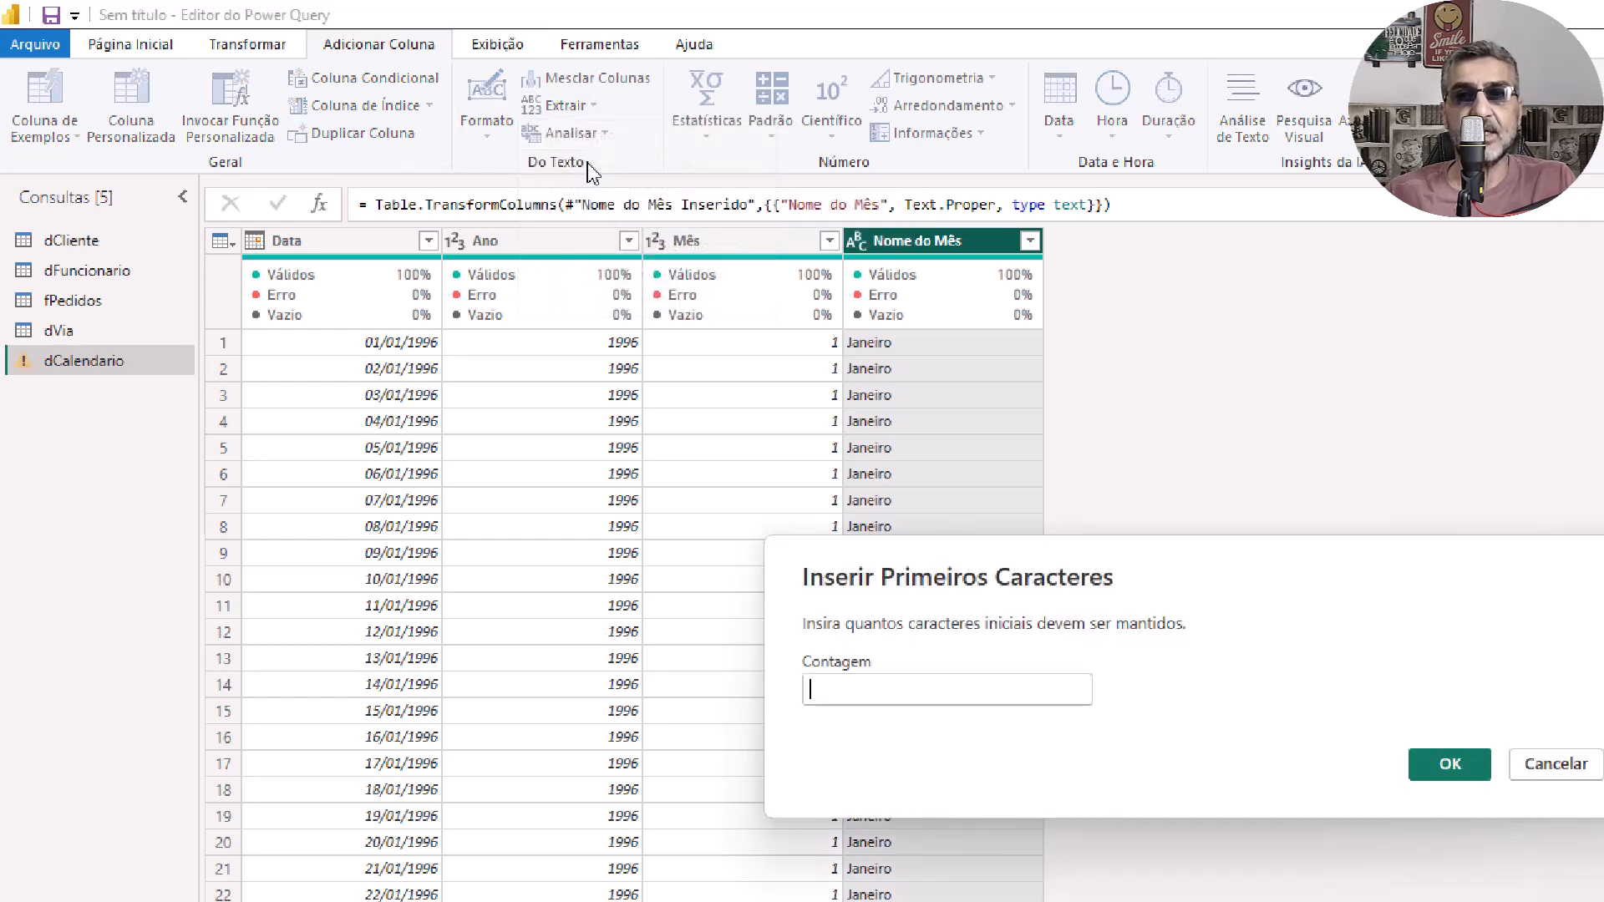
left_click_drag(856, 561, 422, 172)
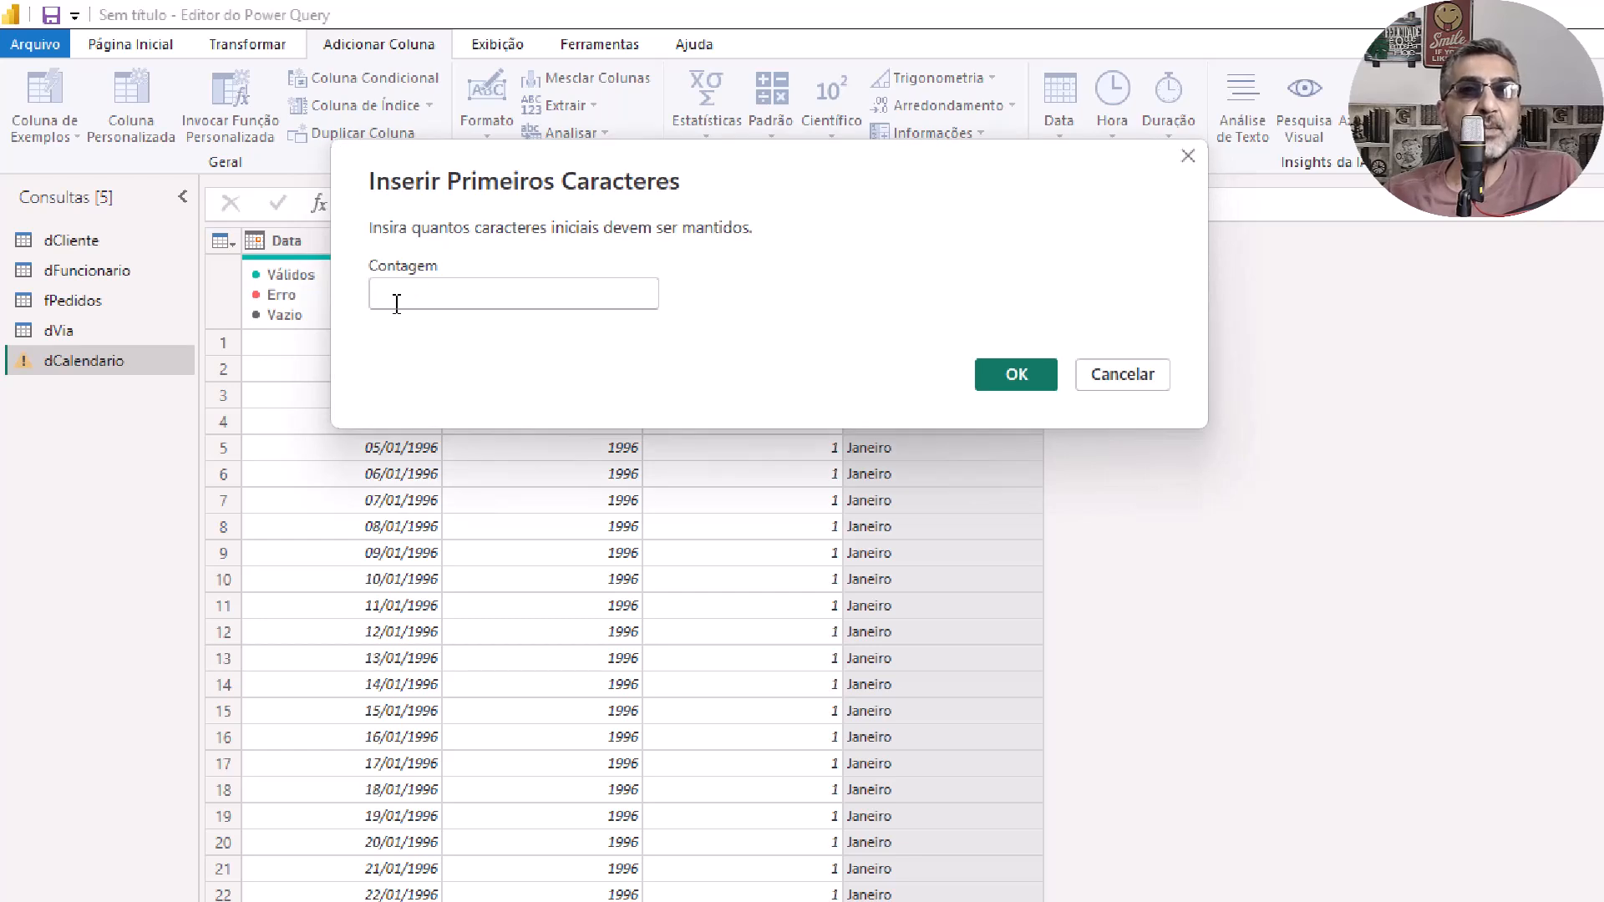
type("3")
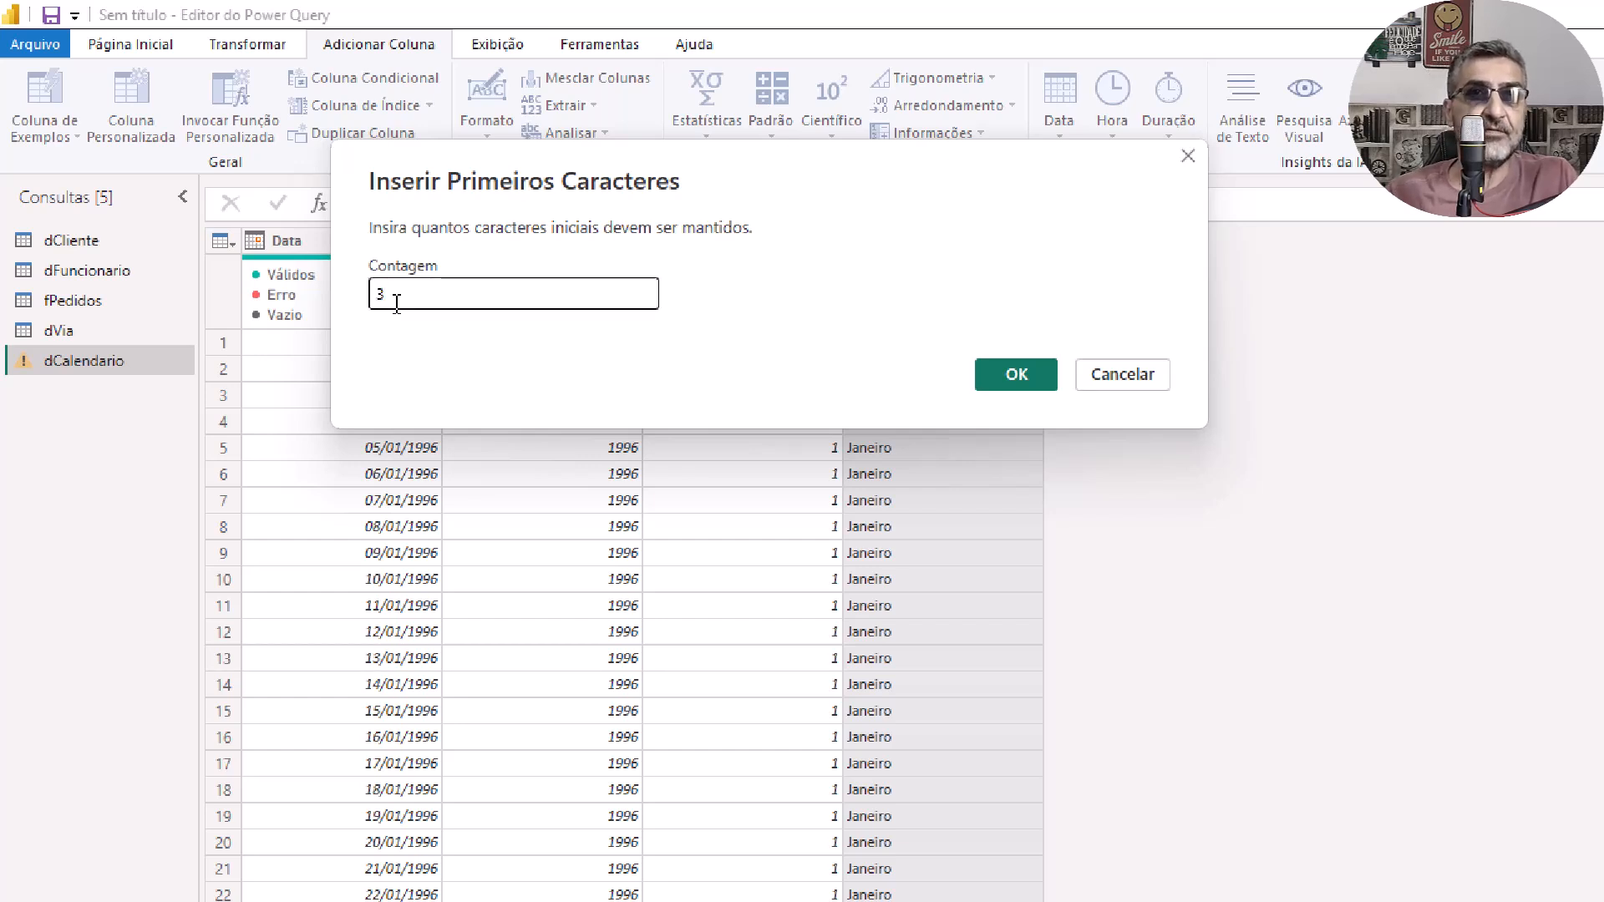
left_click(996, 386)
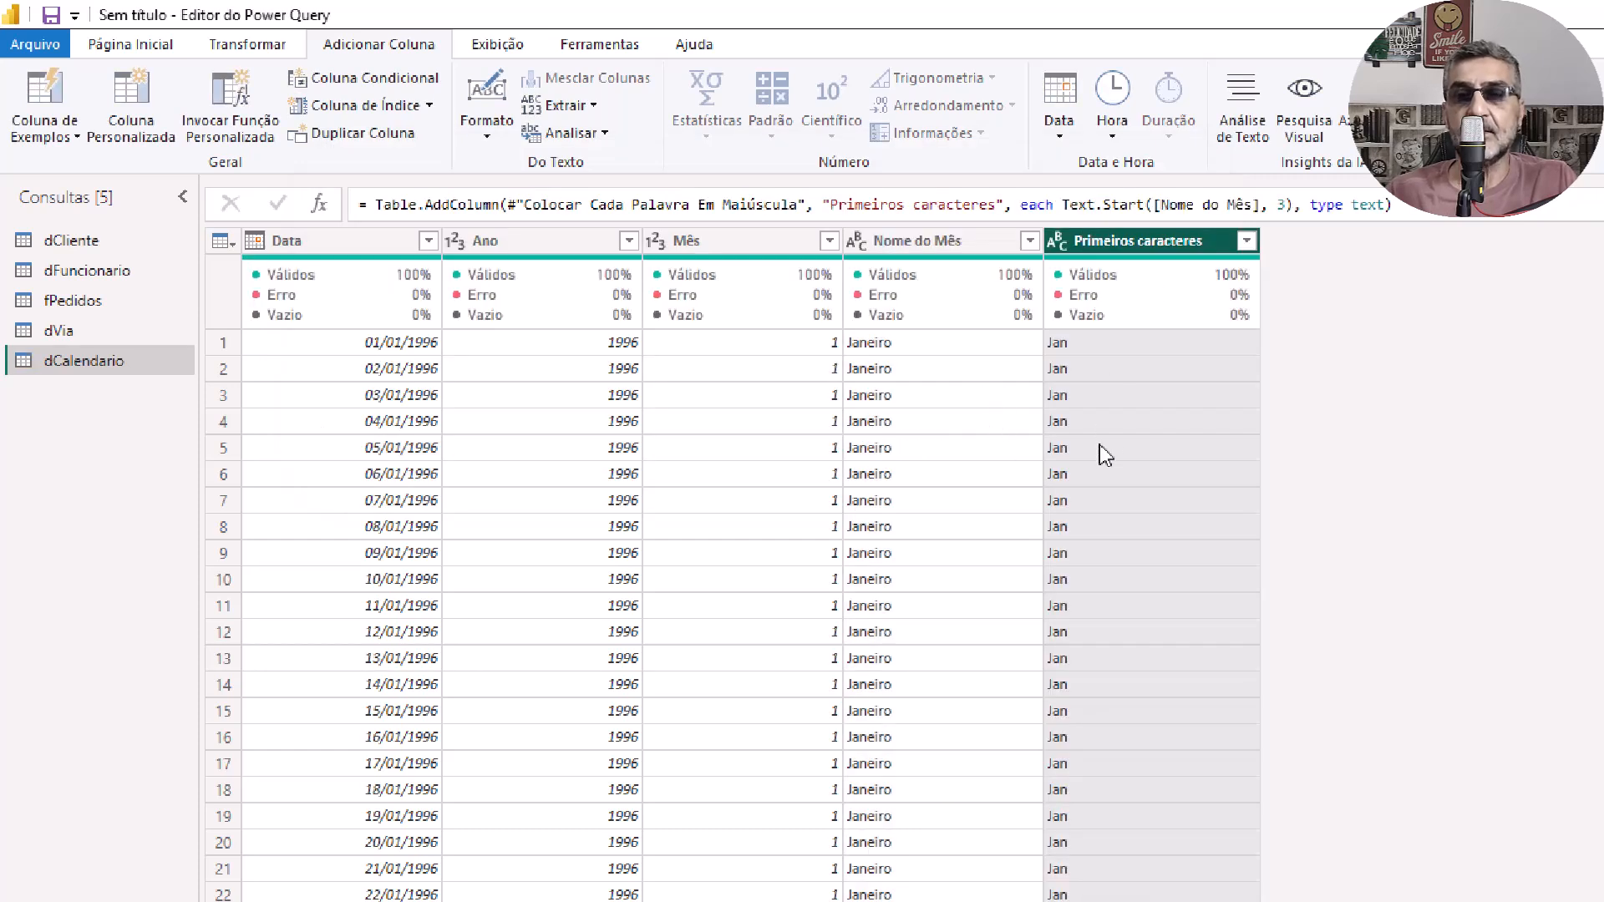
double_click(1125, 243)
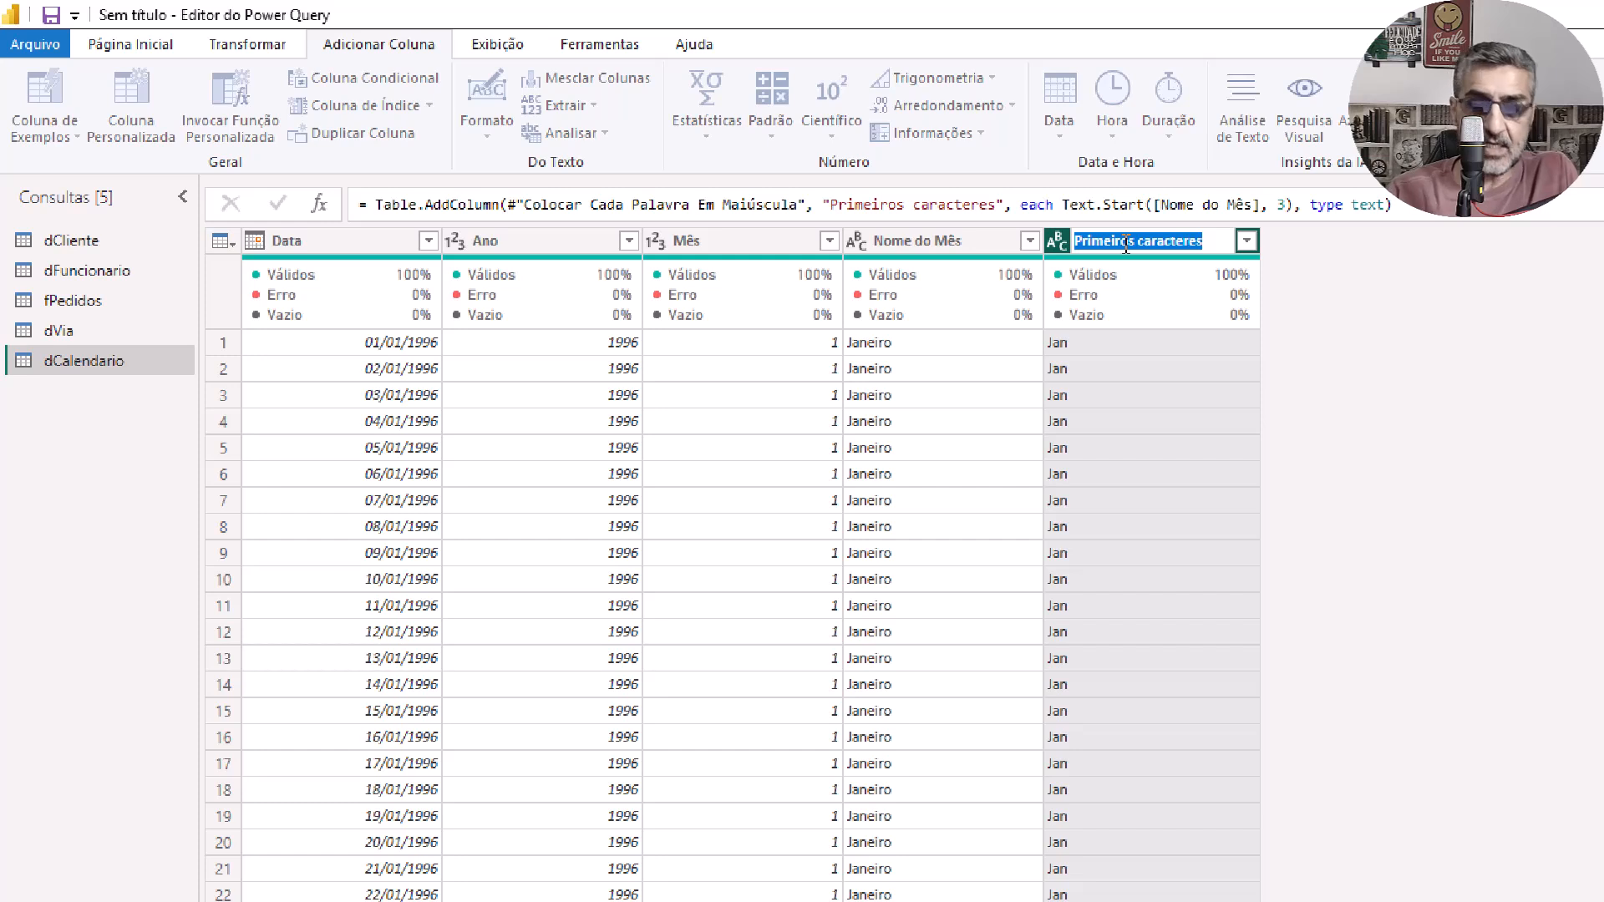
type("Mês ")
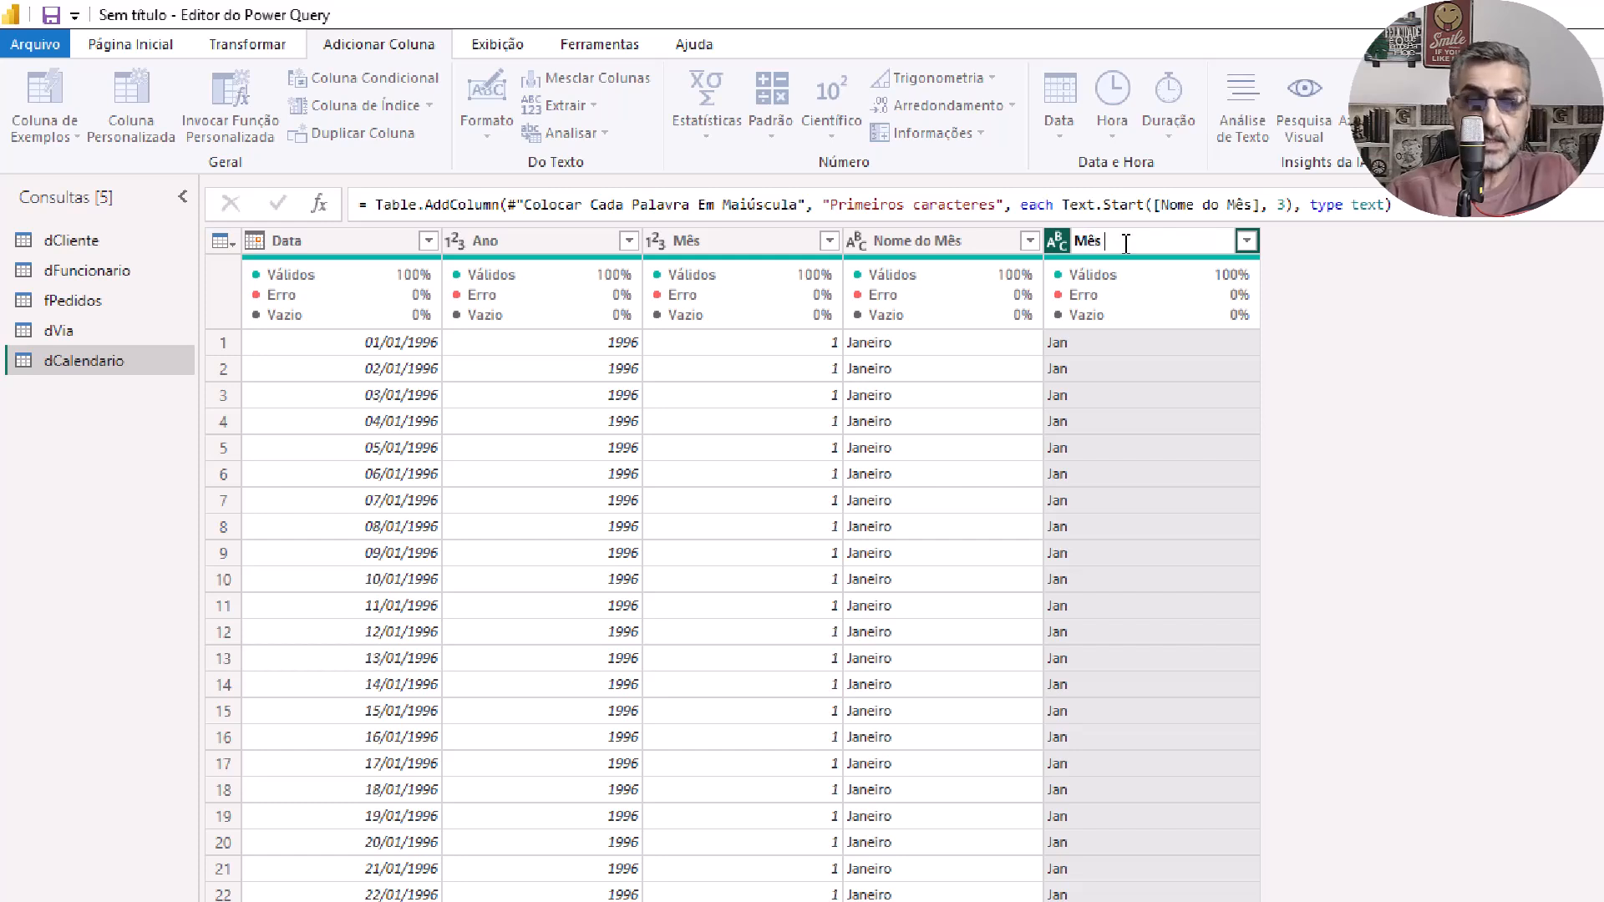
type("Abrev")
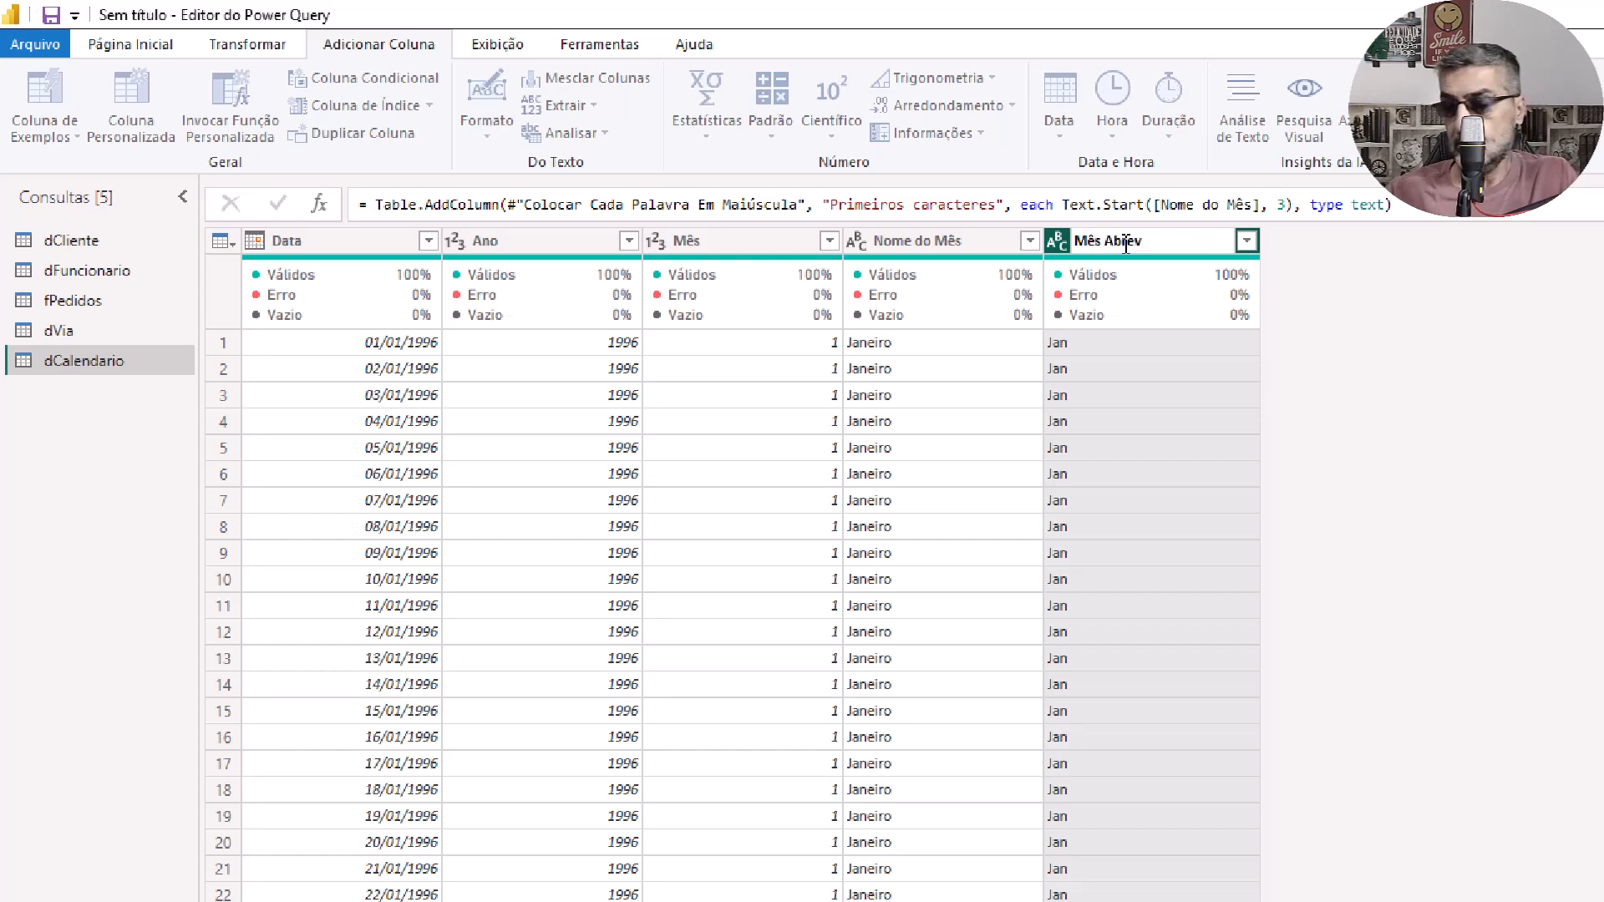
key("Return")
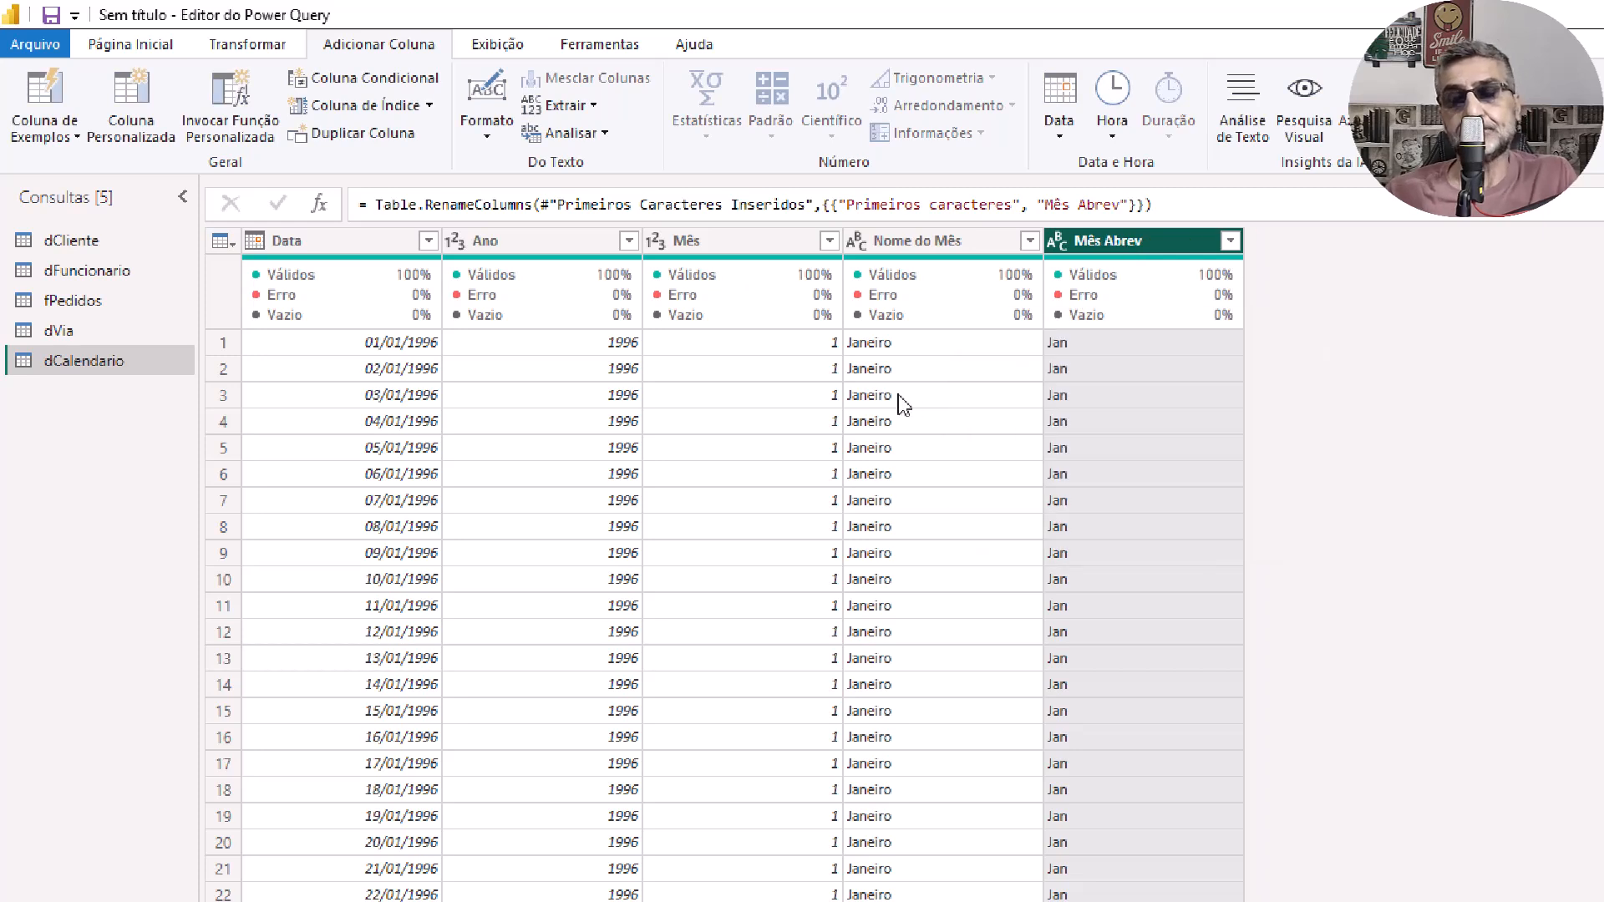
Add a Trimestre column to dCalendario holding the quarter of the year from the Data column
left_click(309, 242)
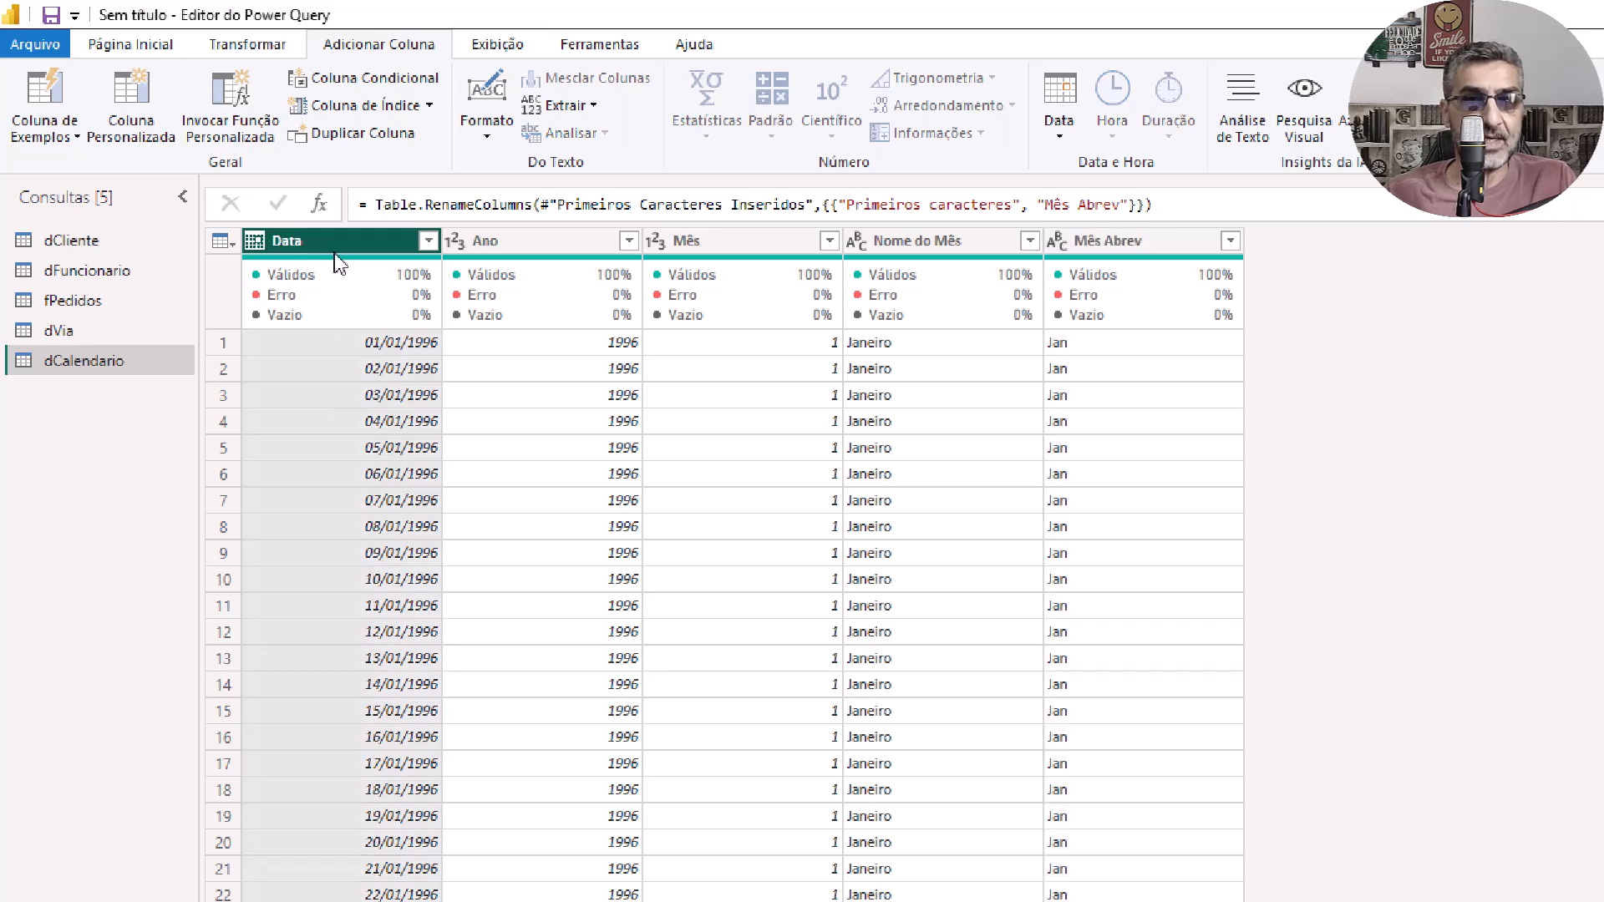
mouse_move(317, 258)
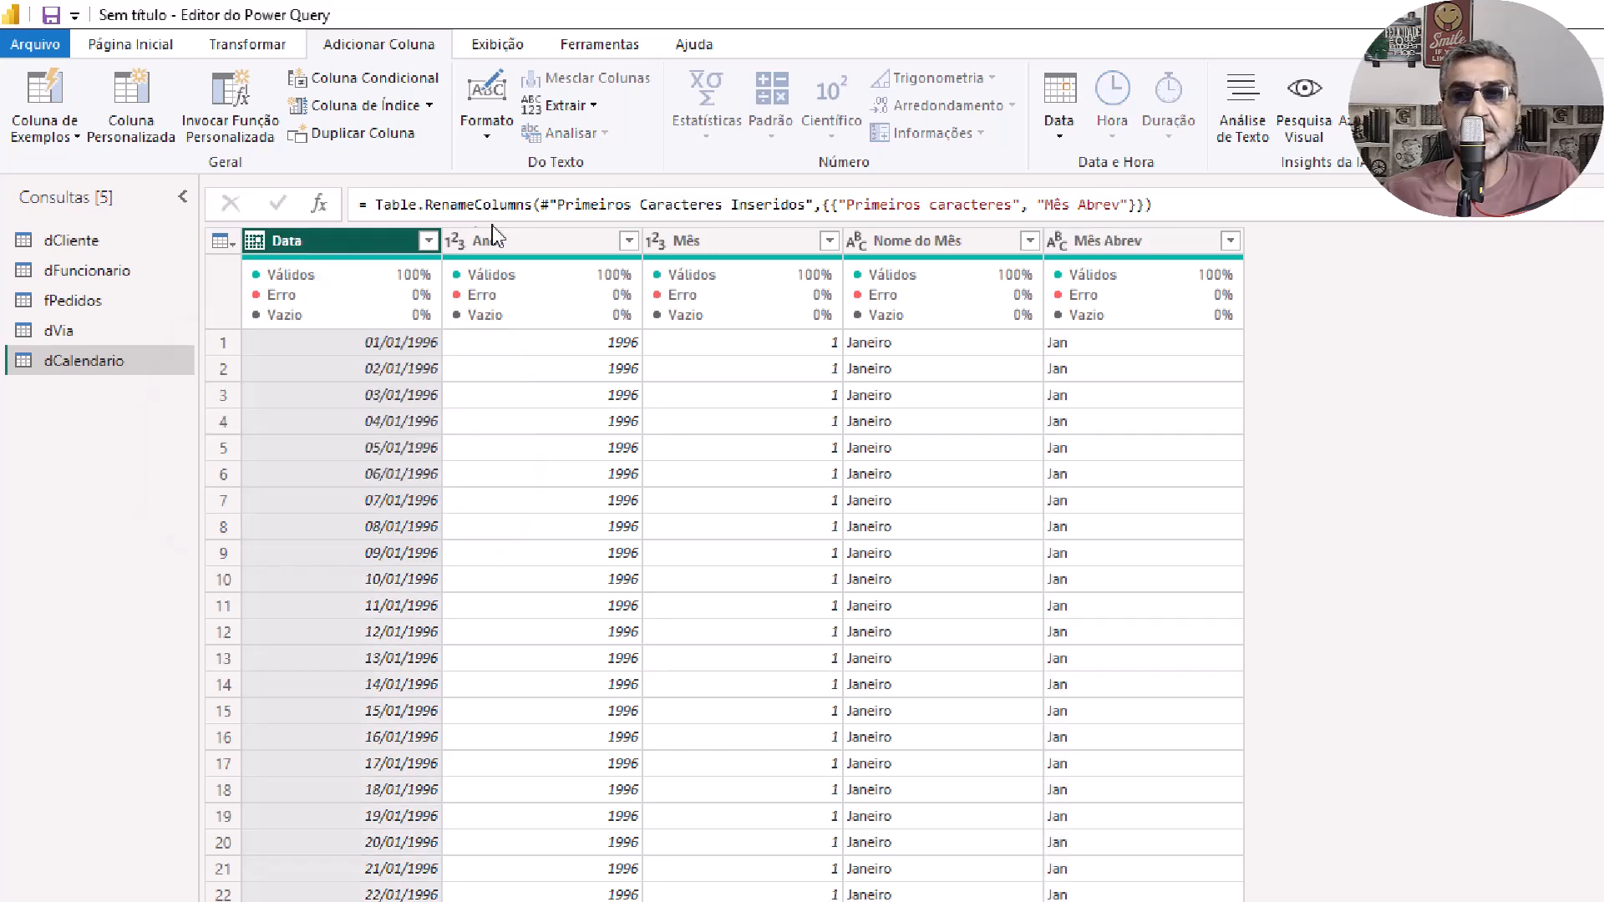
left_click(1057, 136)
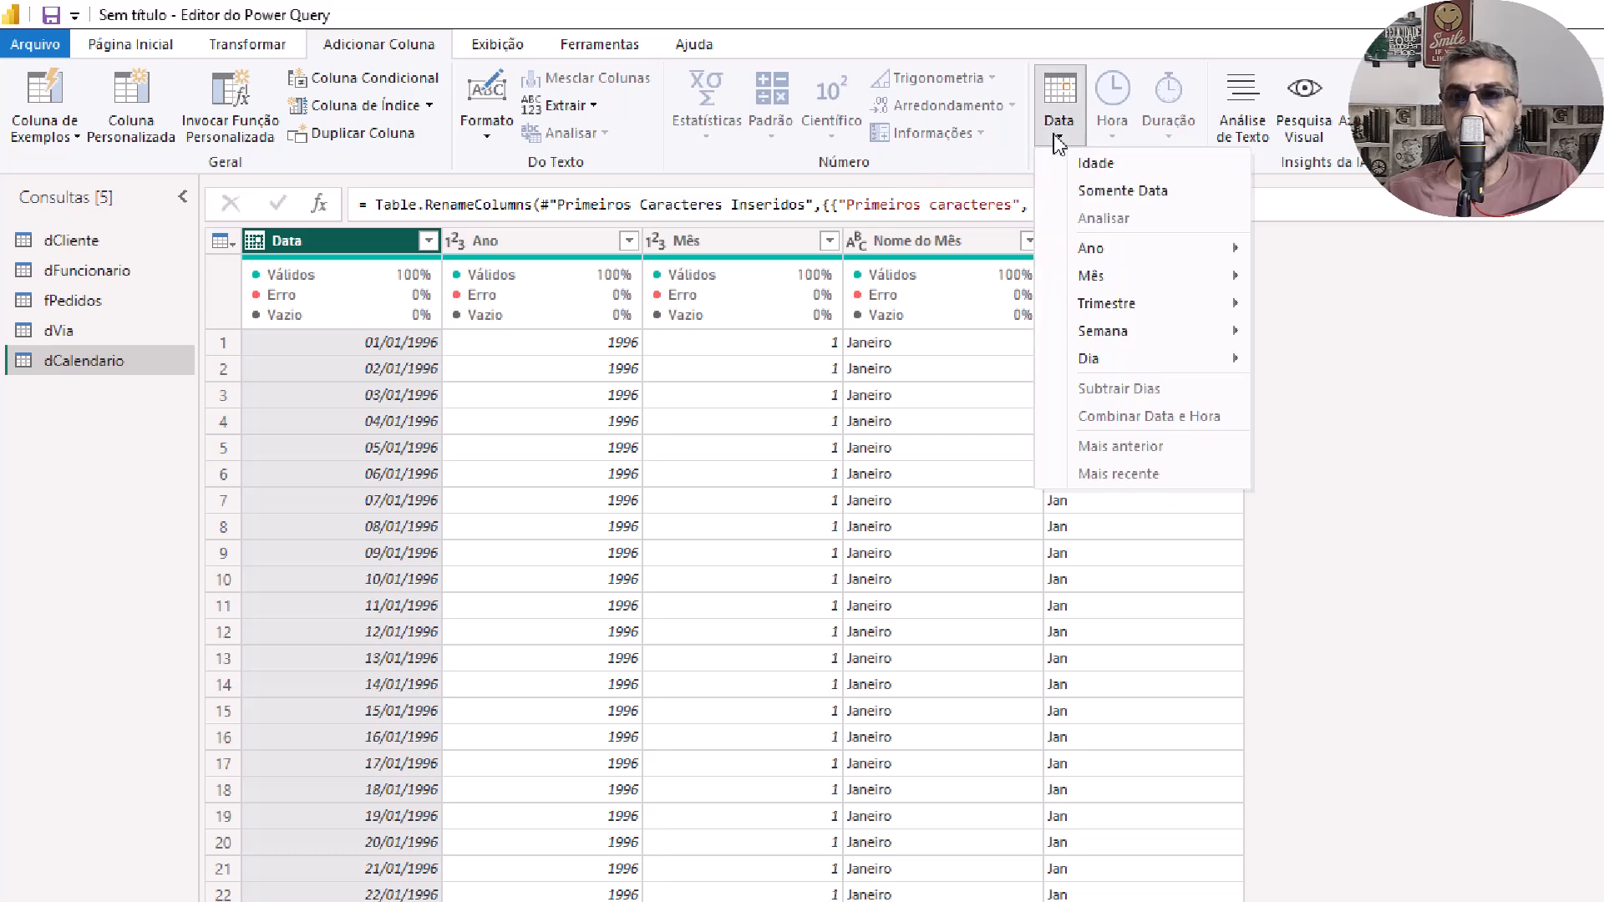
mouse_move(1181, 309)
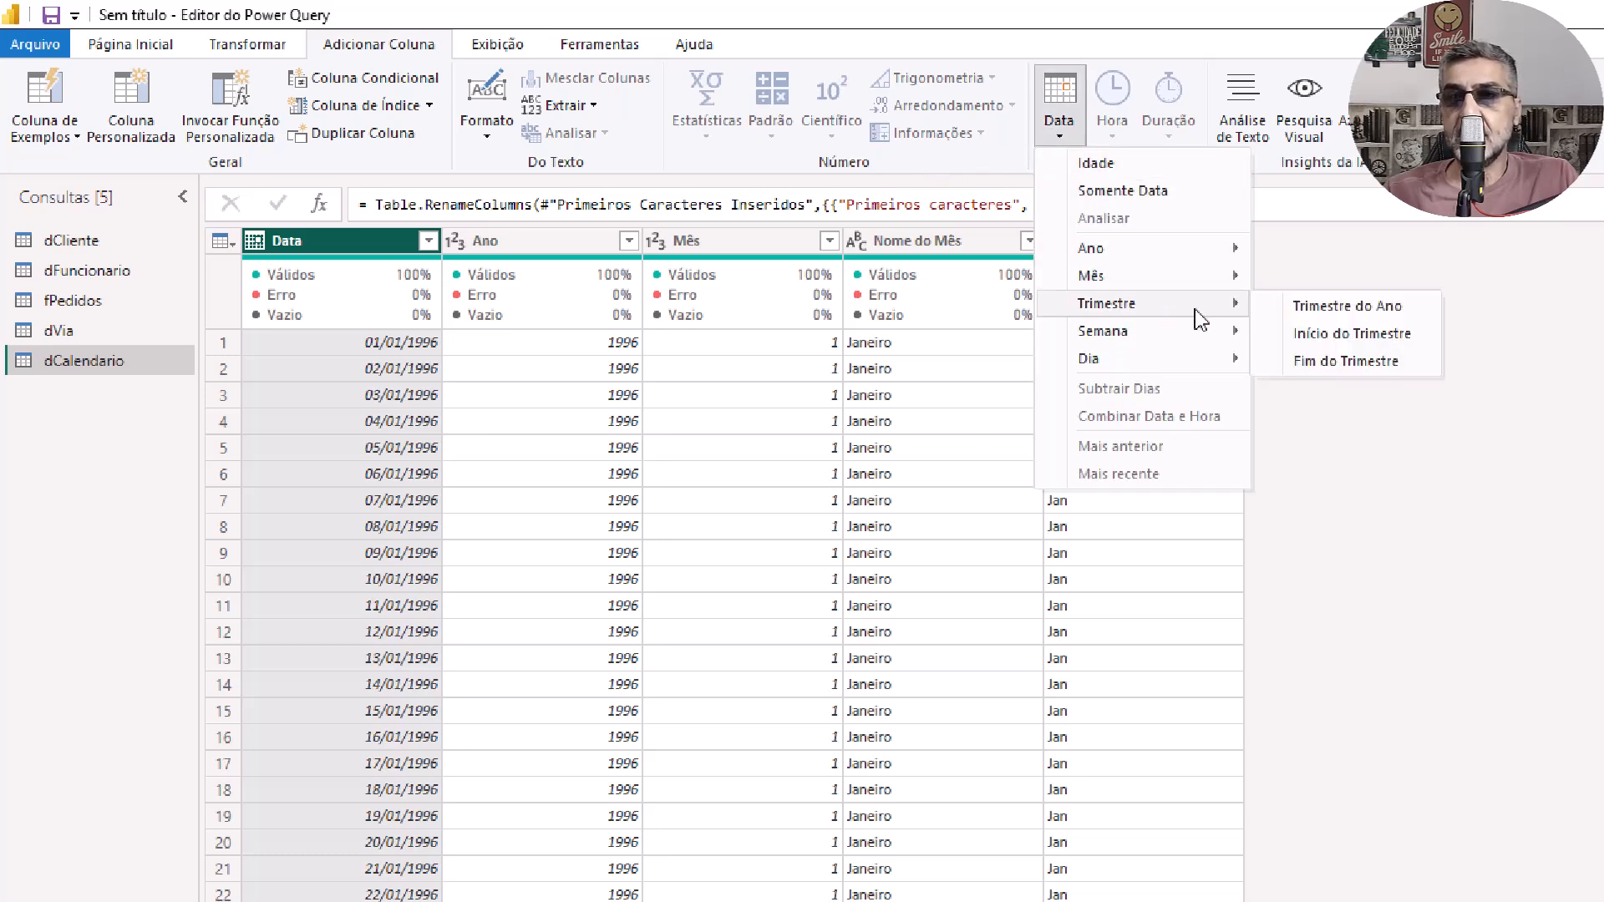
left_click(1319, 313)
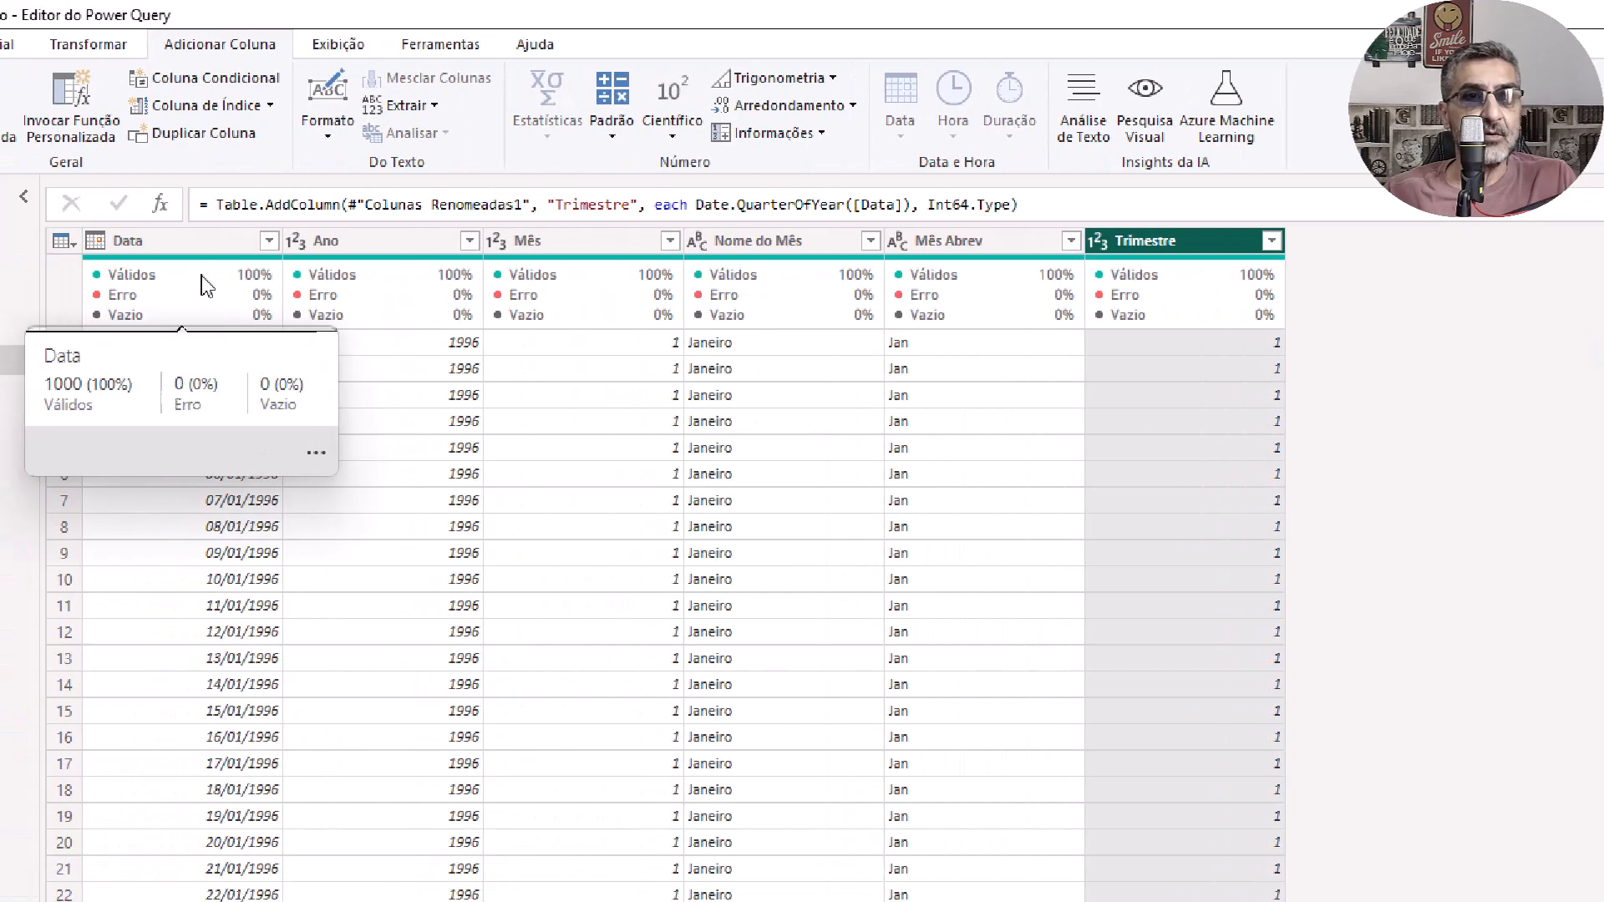
Append the suffix "º Trim" to every value in the existing Trimestre column
left_click(92, 46)
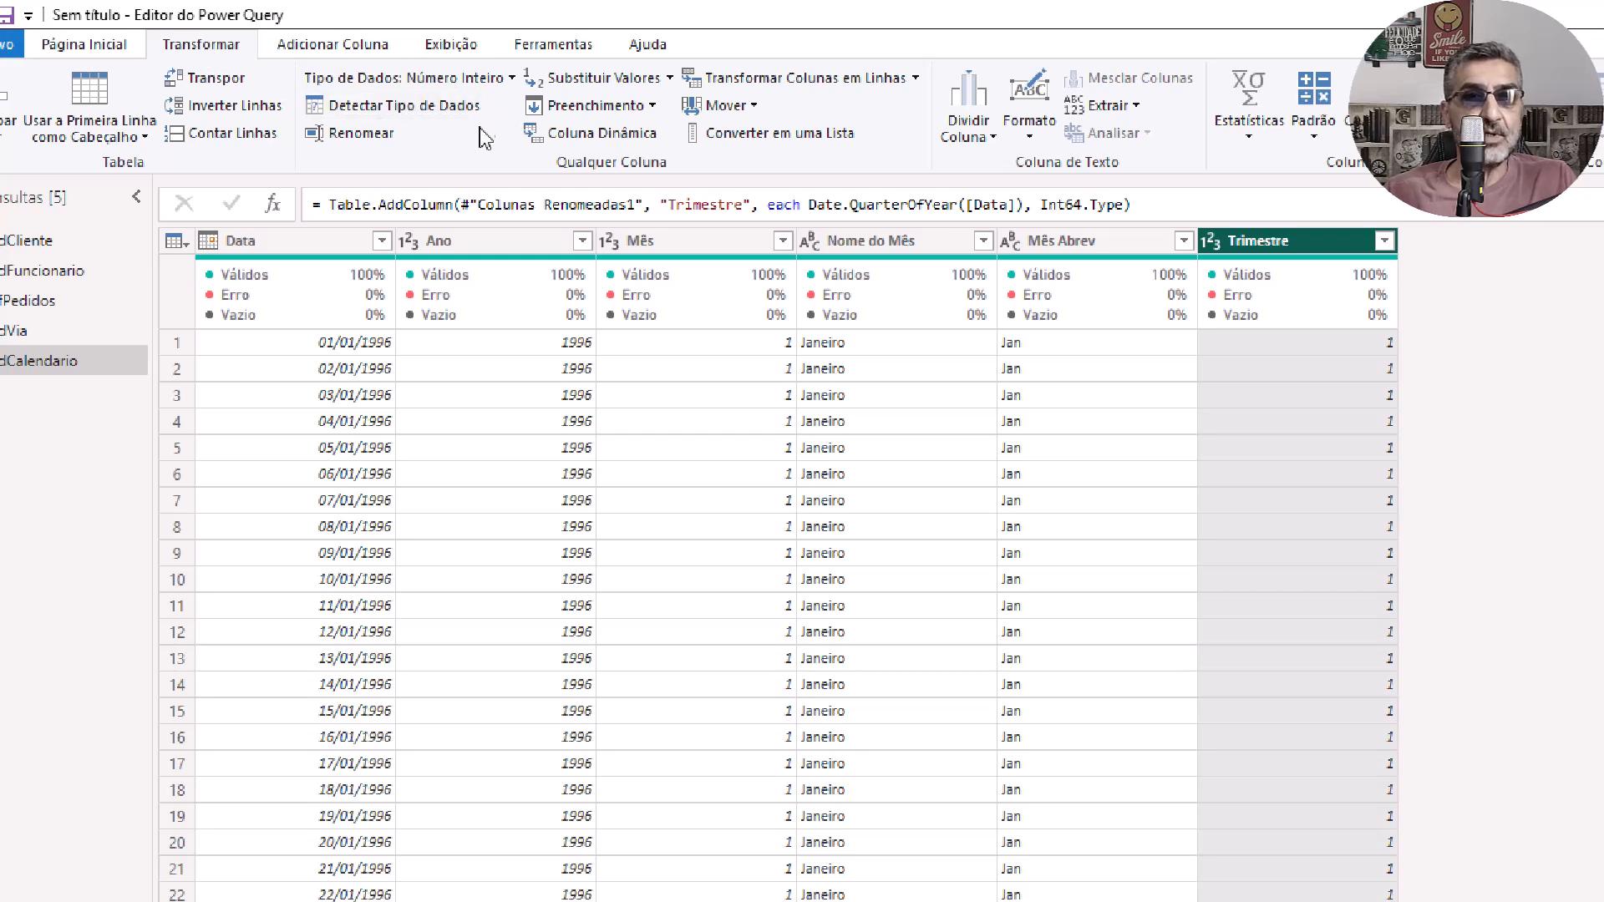
left_click(1028, 138)
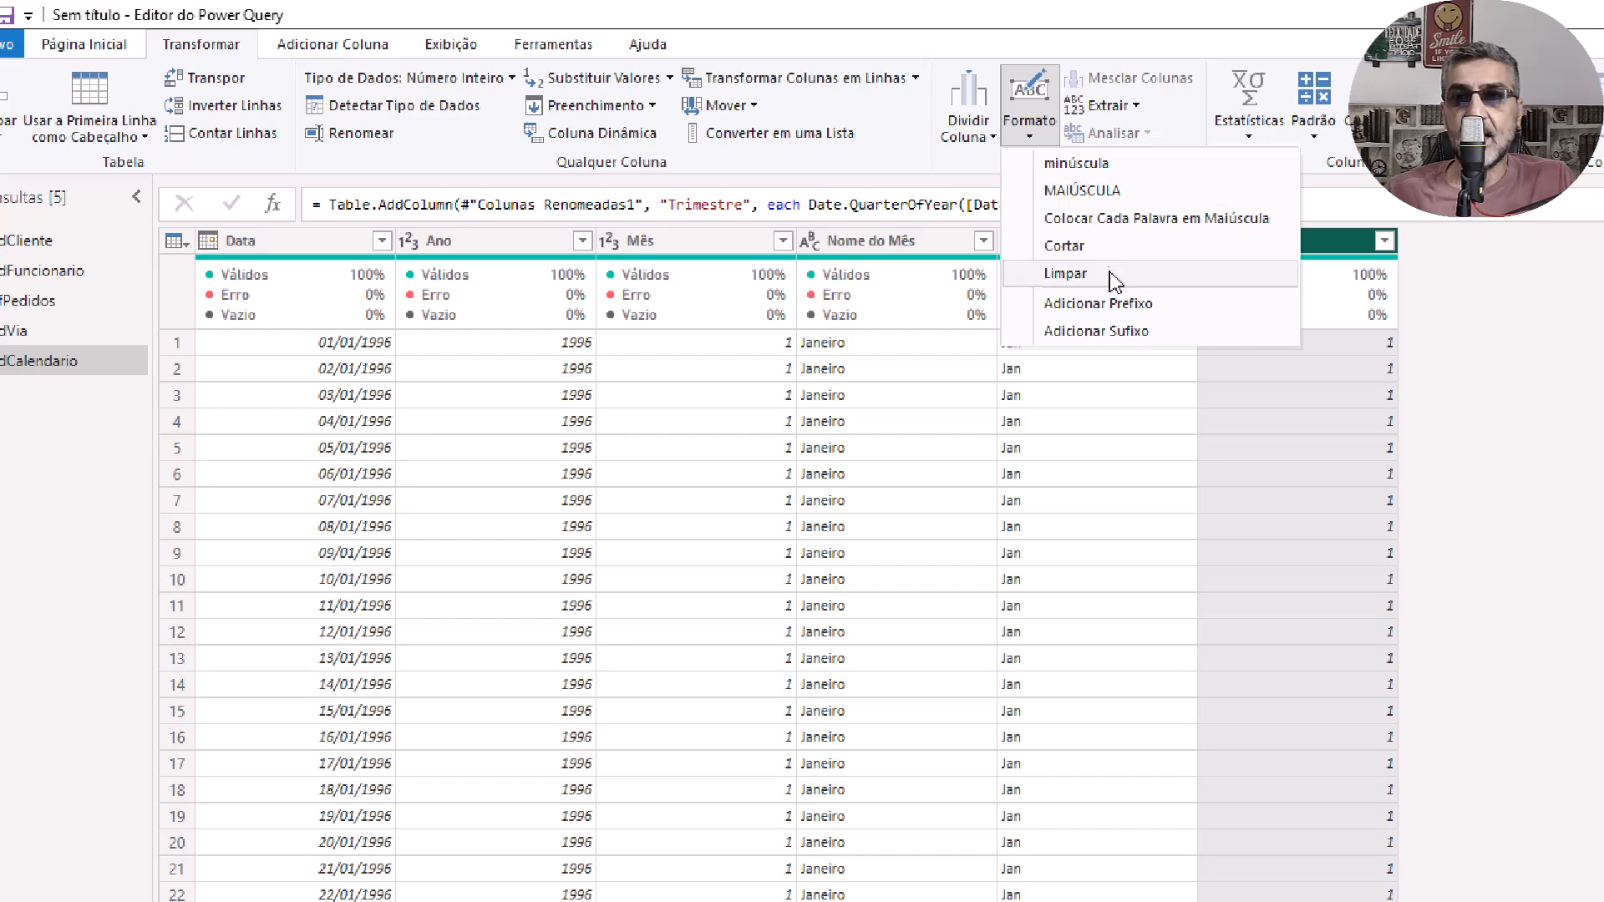
left_click(1103, 331)
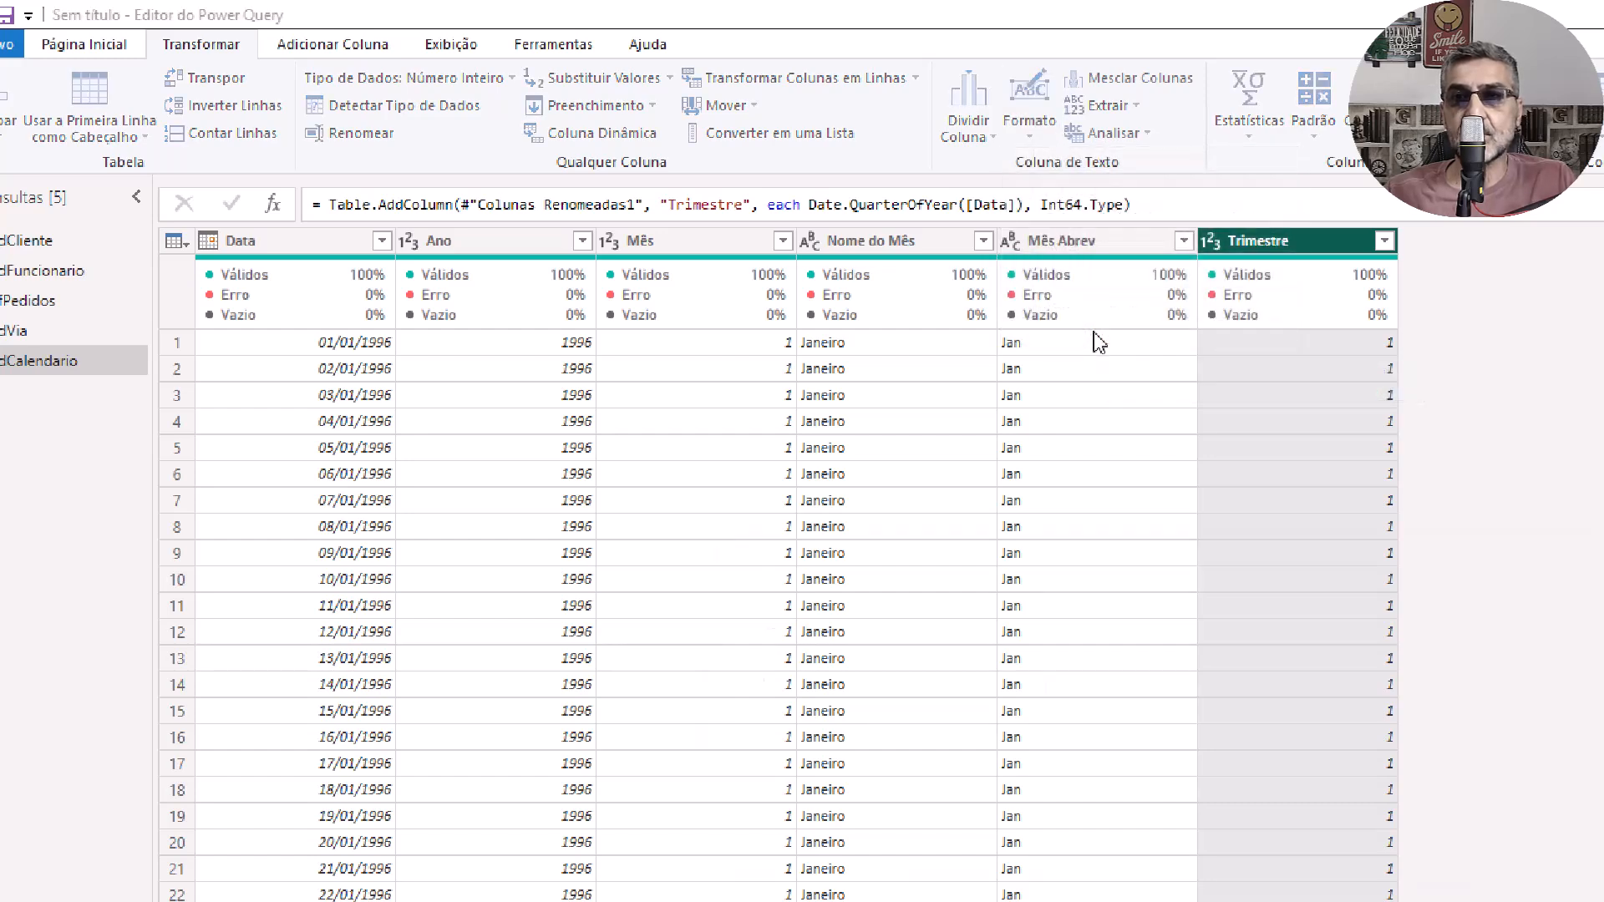
left_click_drag(1011, 585, 705, 134)
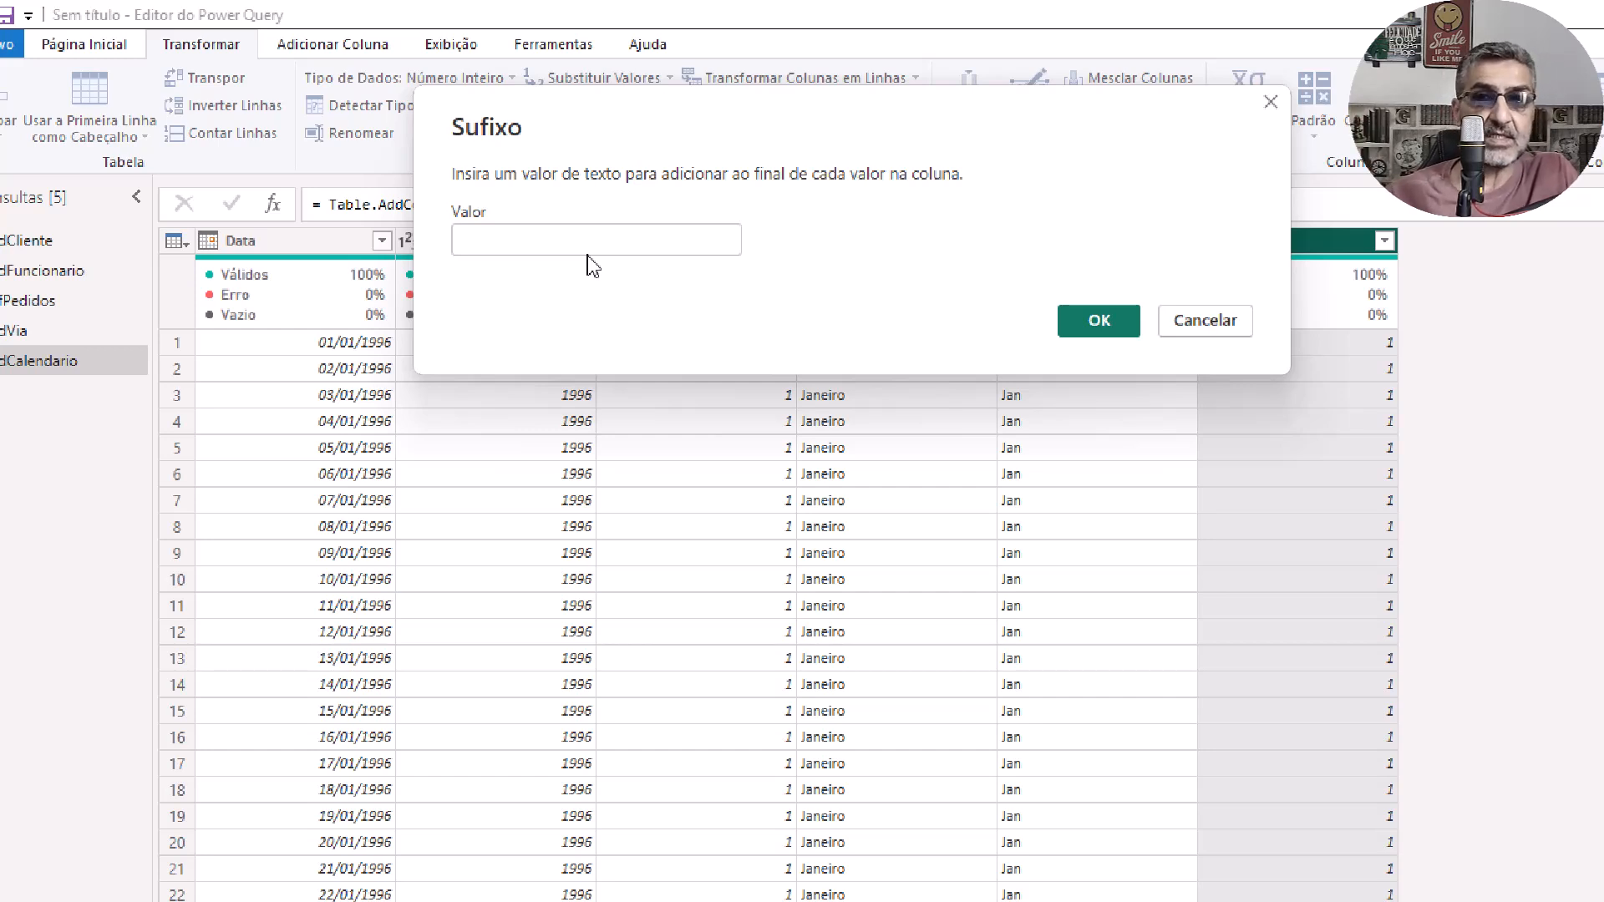
left_click(559, 244)
type("º")
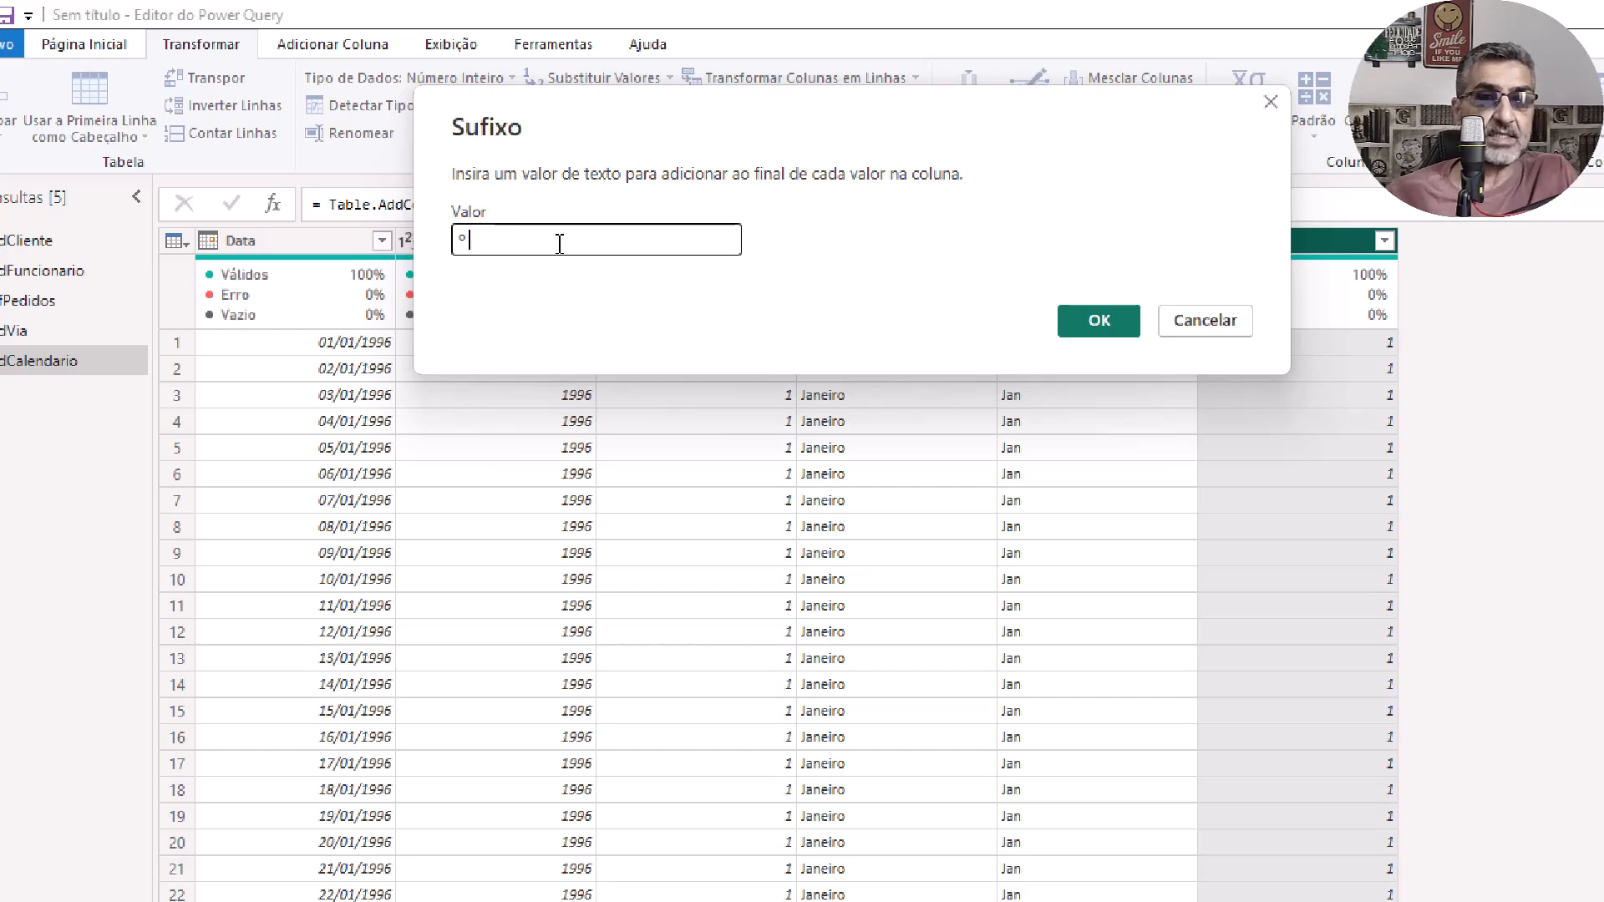
type(" Trim")
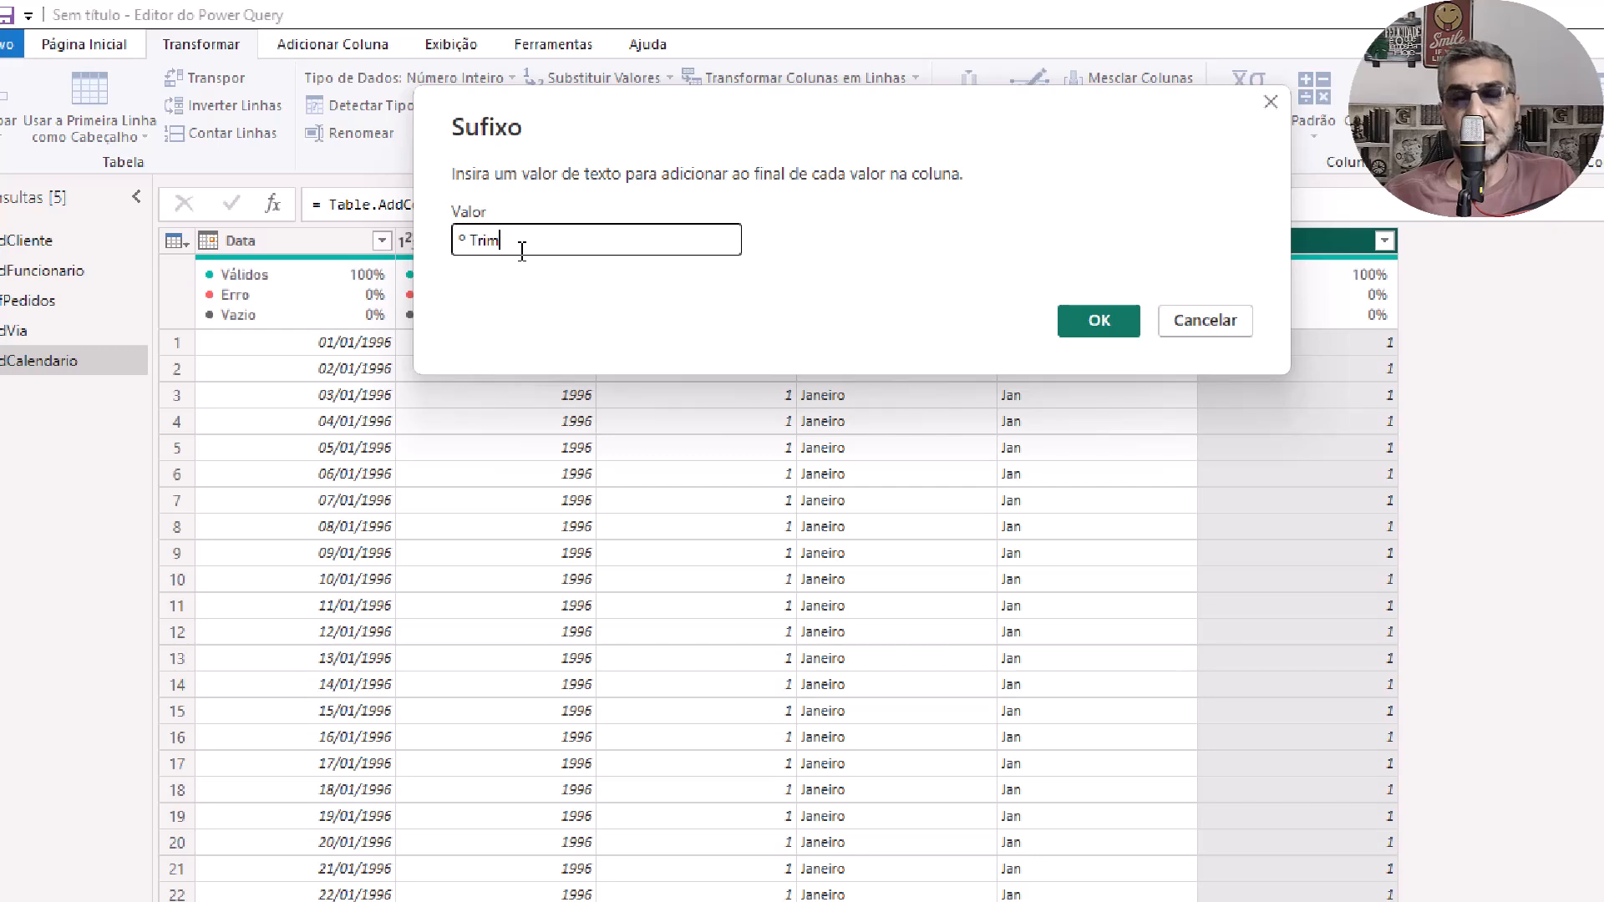
left_click(1112, 322)
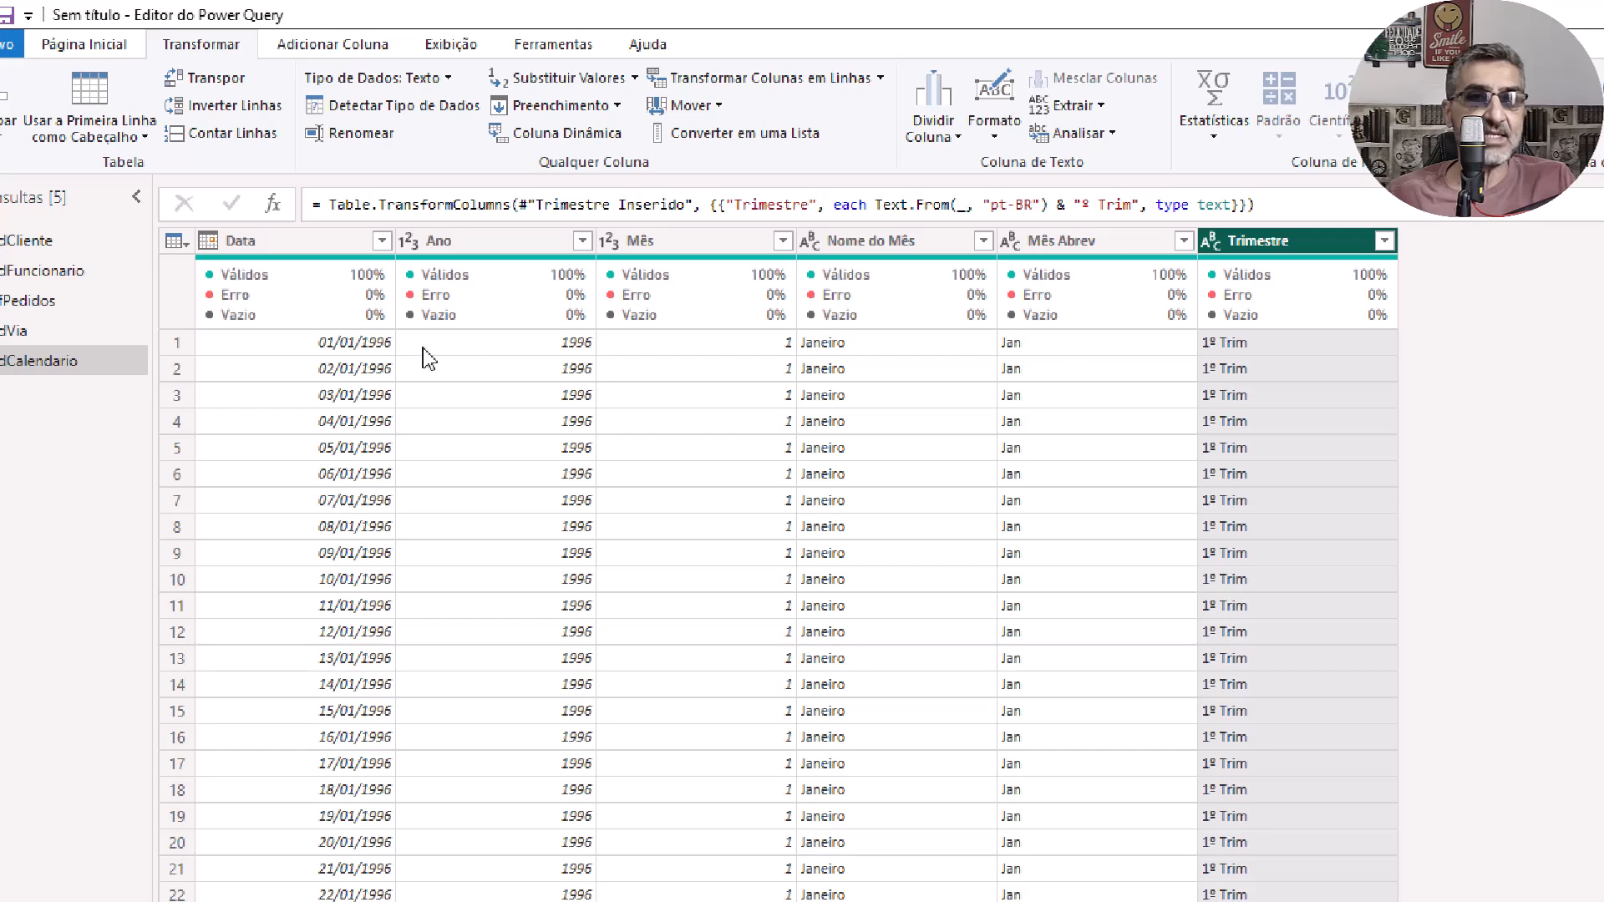
left_click(251, 242)
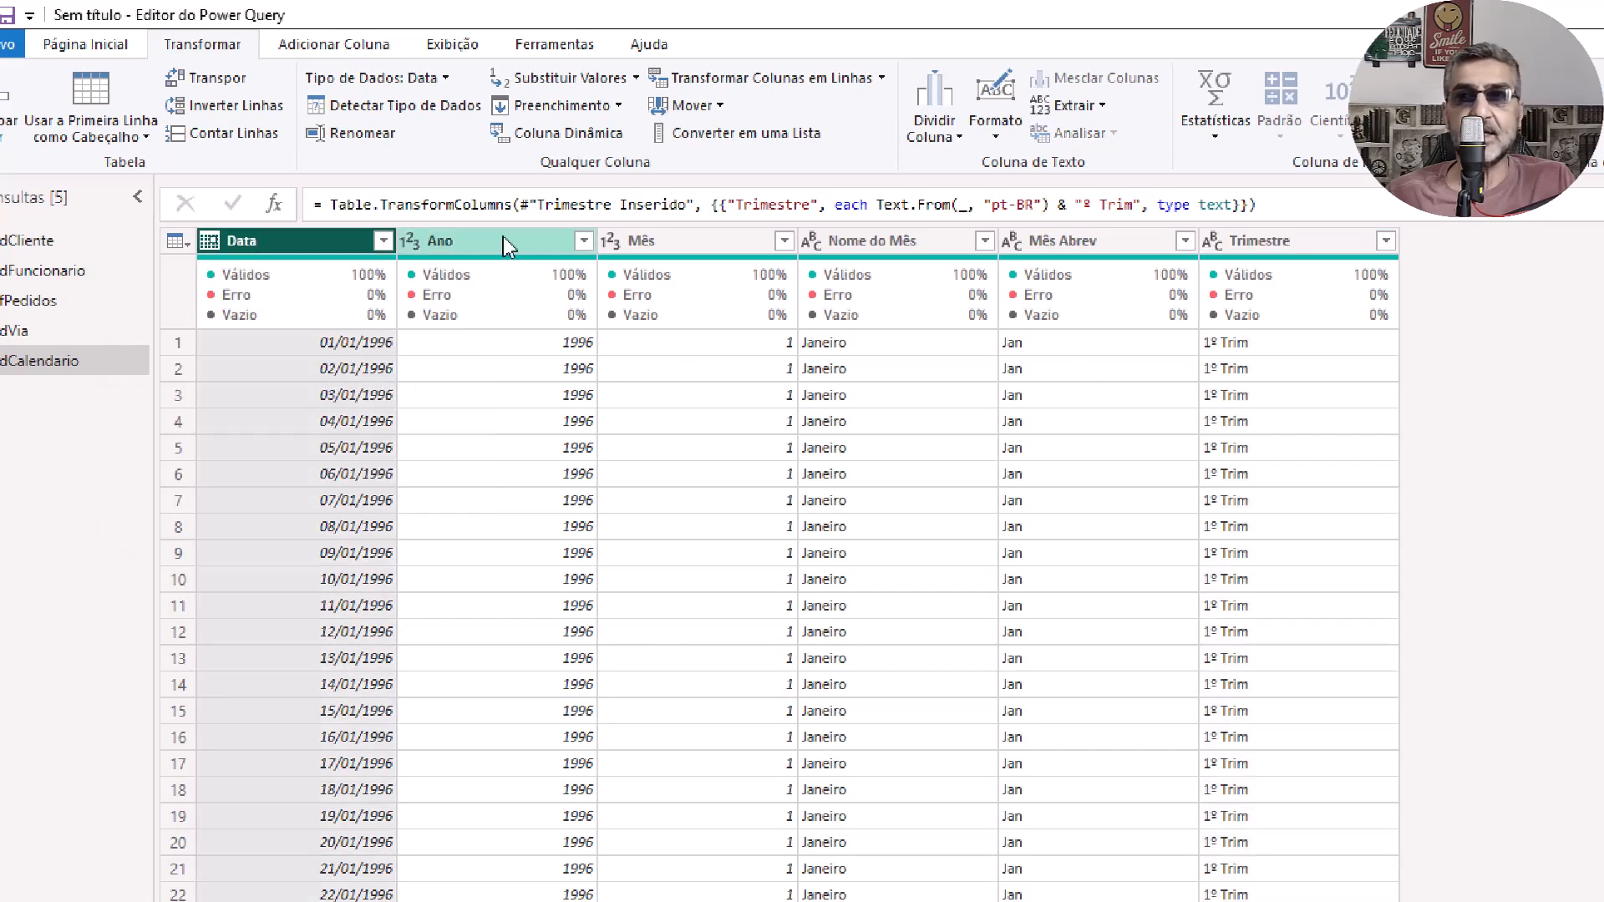
left_click(334, 46)
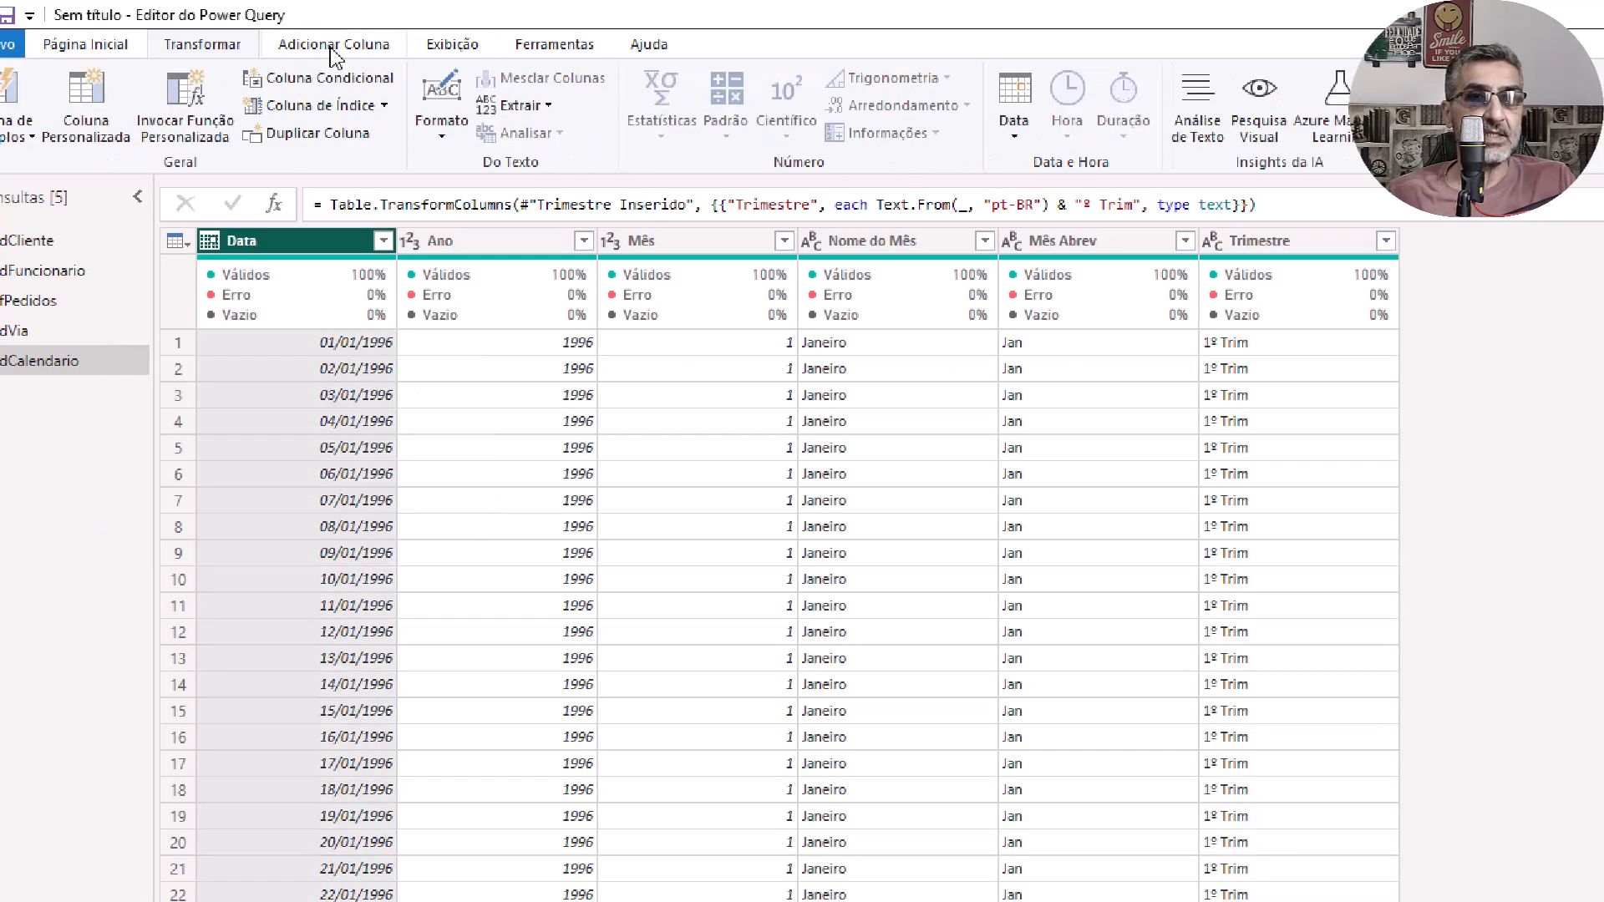
left_click(1012, 137)
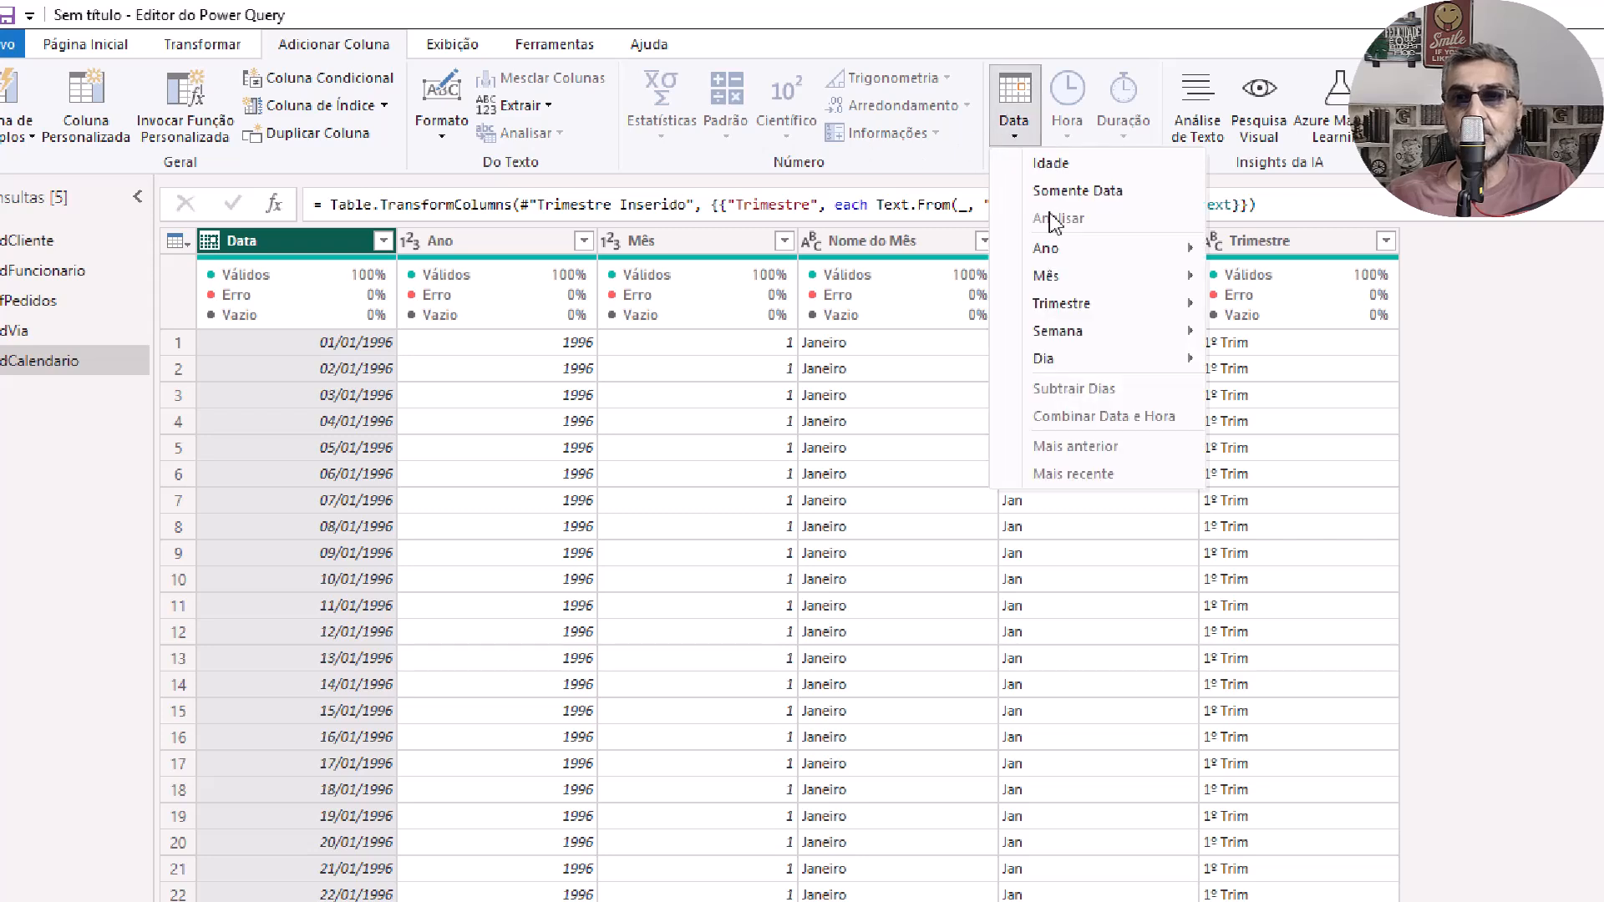
left_click(1294, 350)
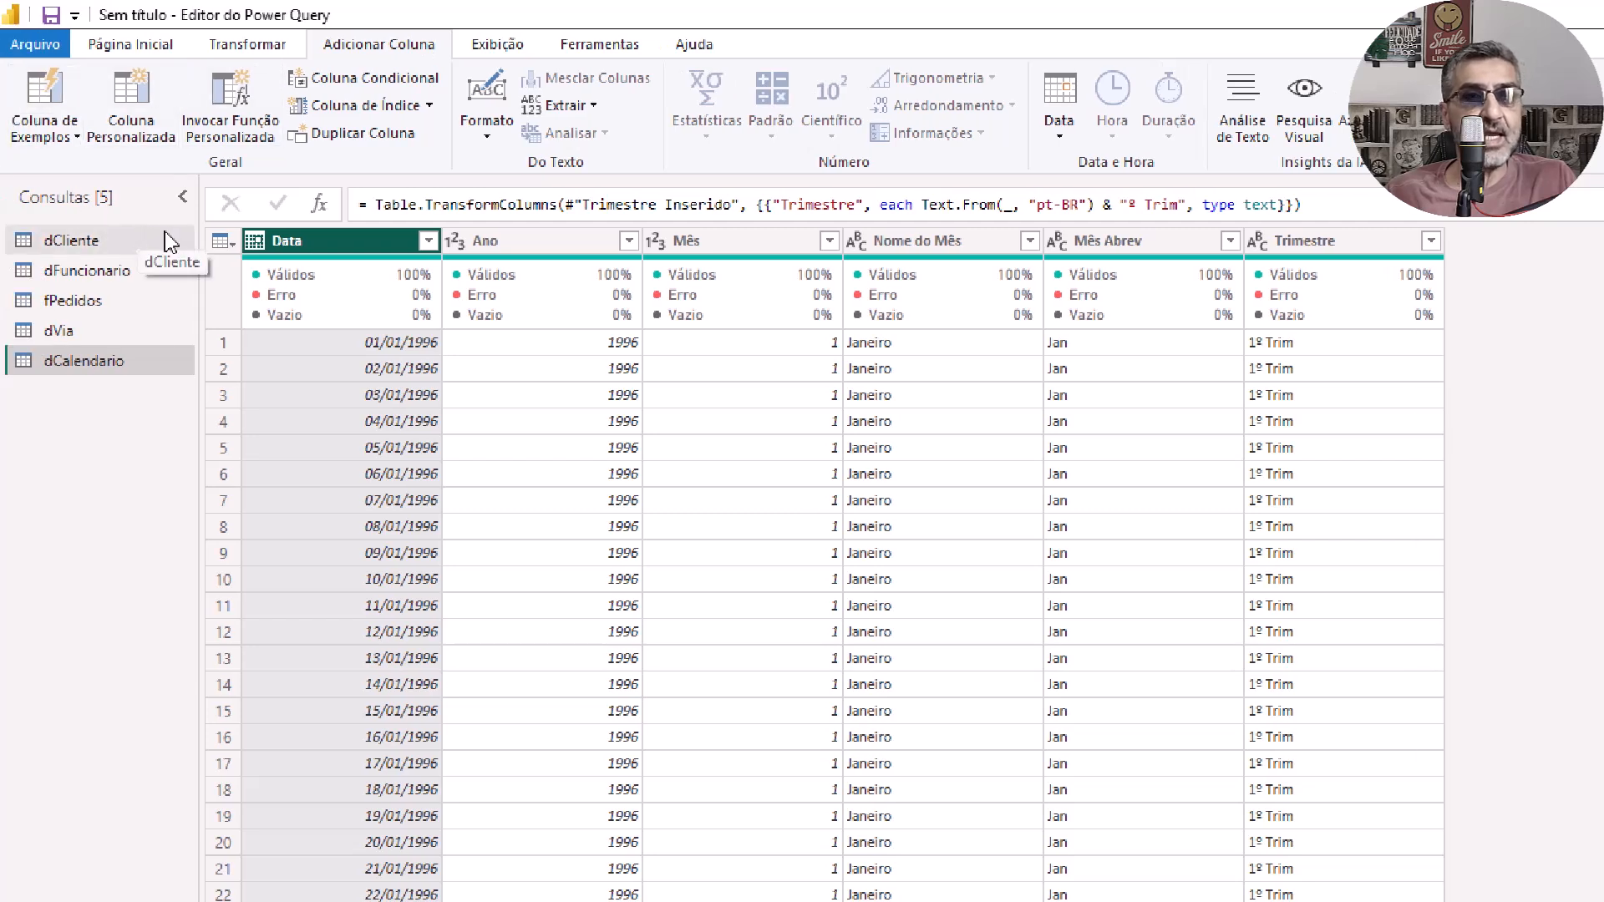
Start a new conditional column in dCalendario and name it Semestre
left_click(355, 83)
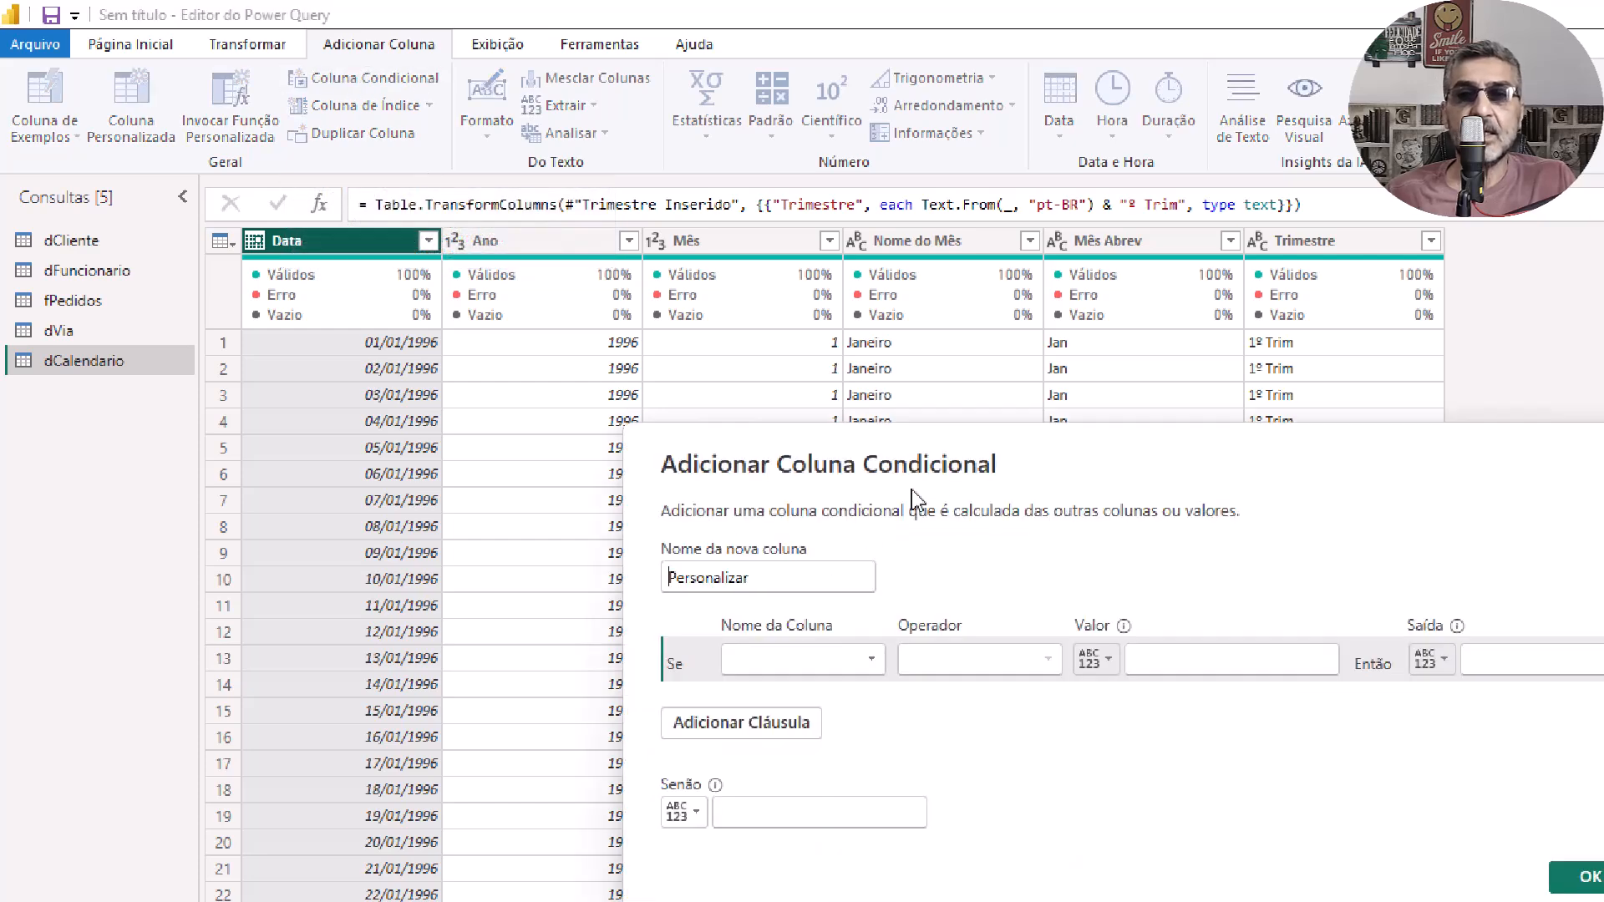
left_click_drag(971, 443, 629, 108)
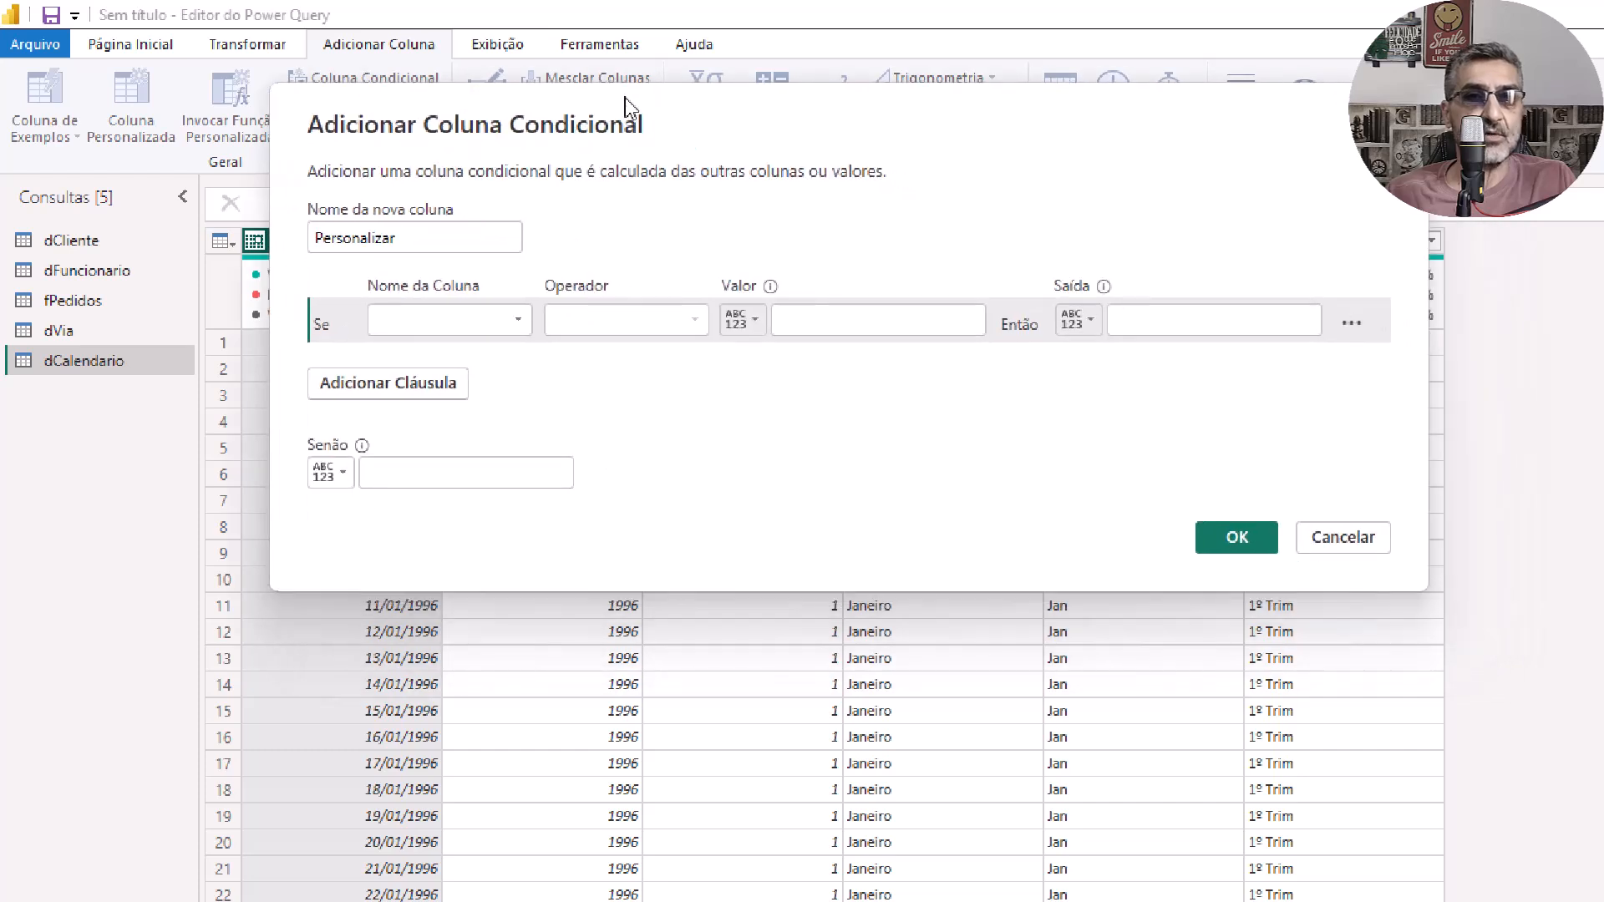
left_click_drag(419, 240, 279, 247)
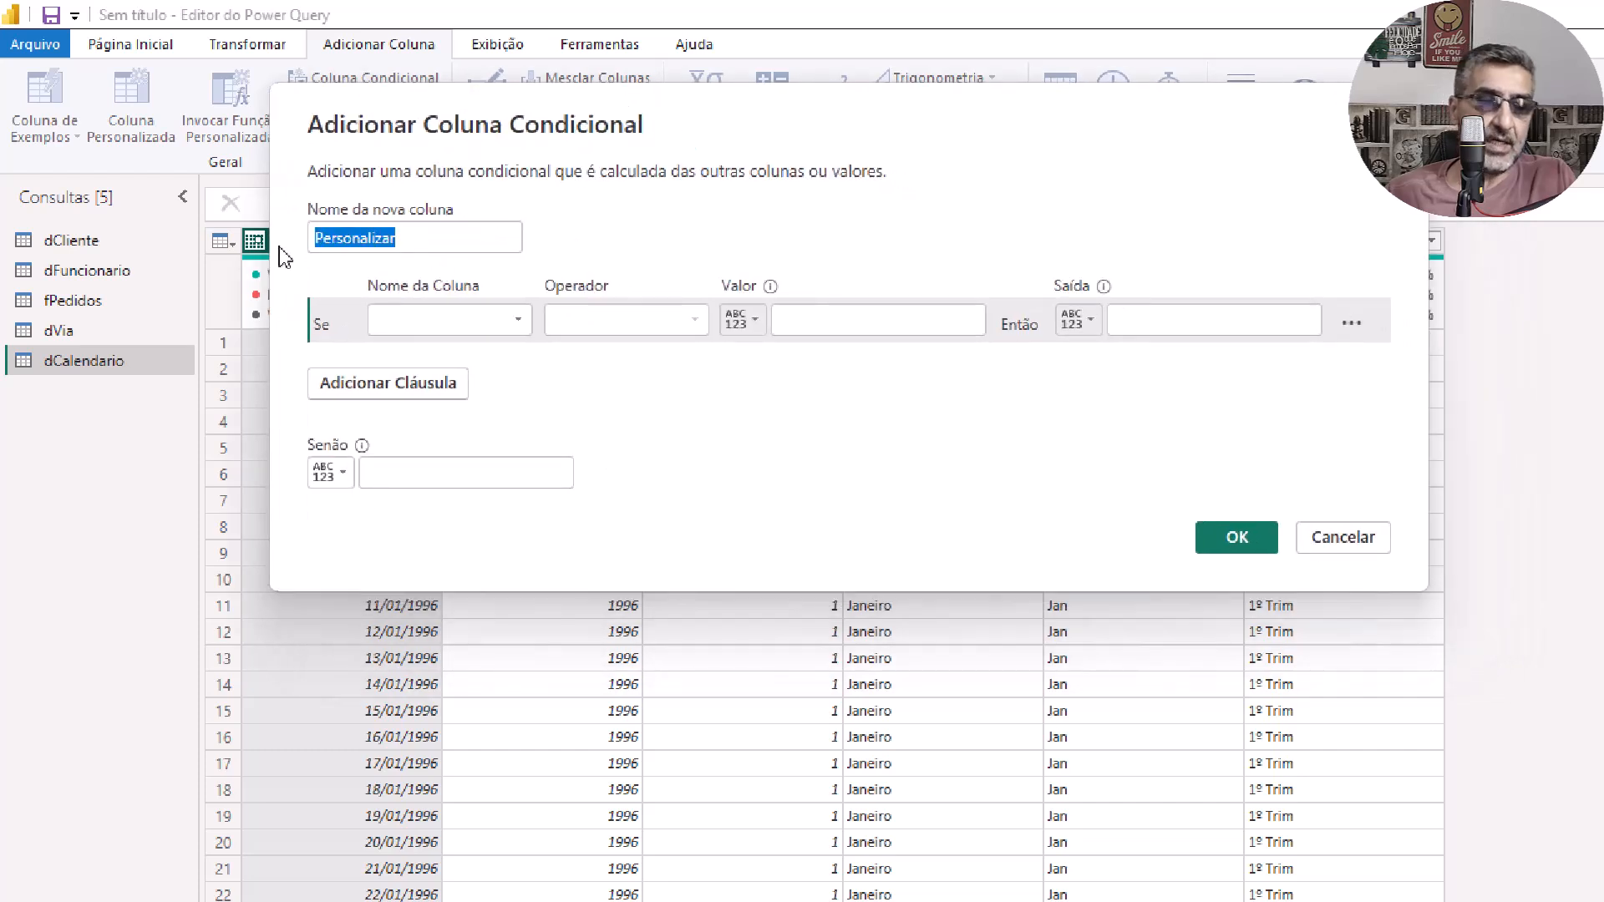
type("Semestre")
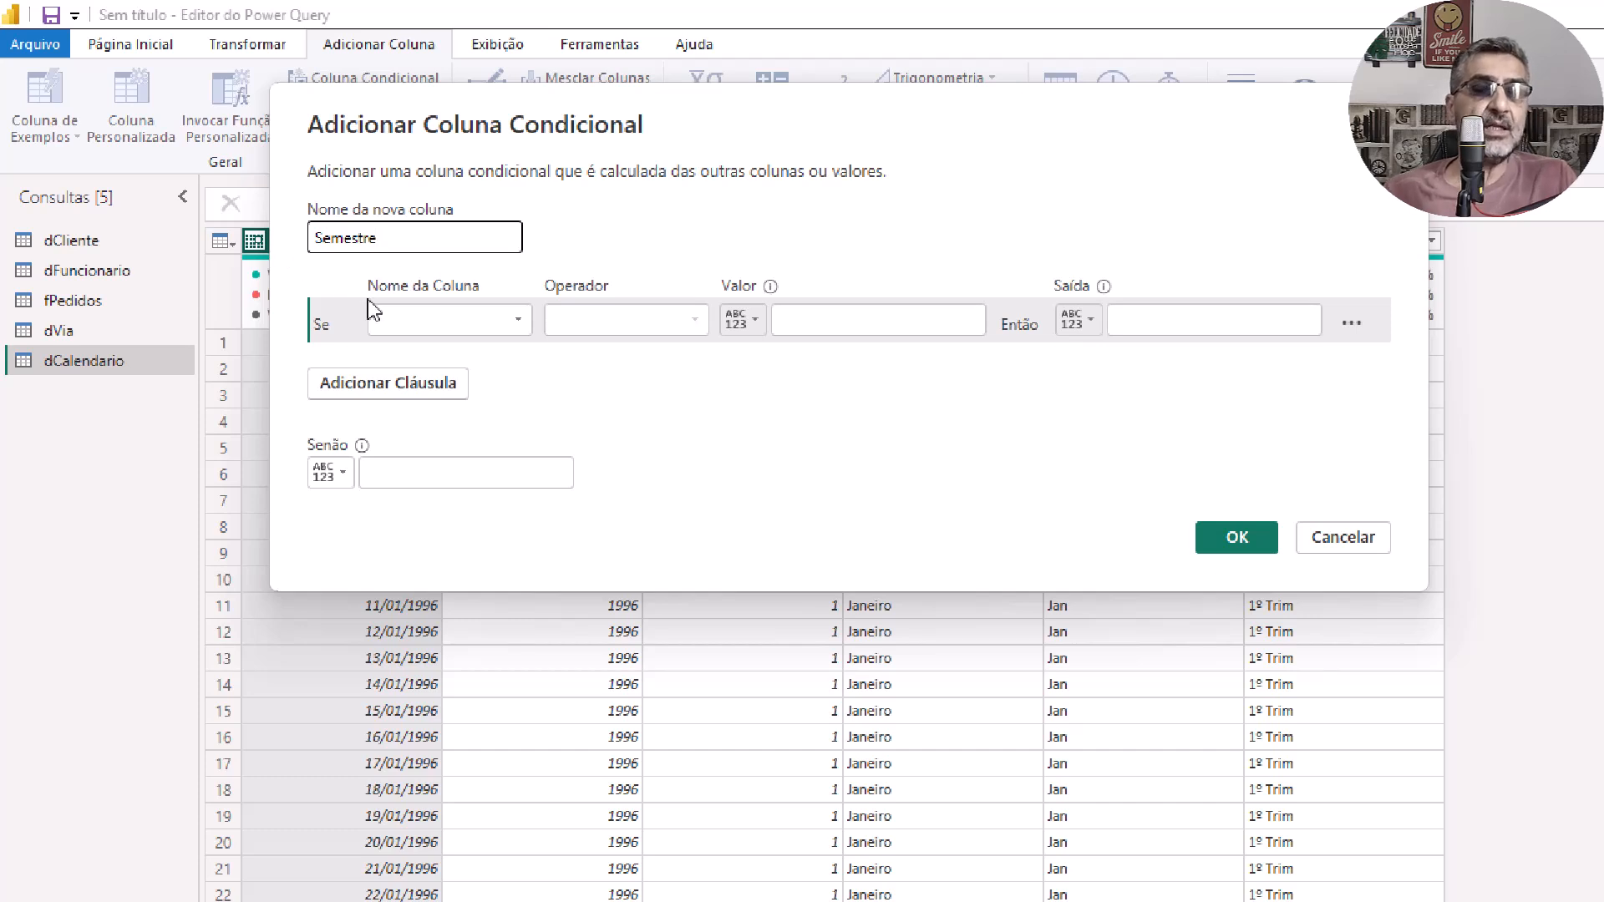
Set the Semestre condition to output "1º Sem" when Mês is less than or equal to 6
left_click(525, 319)
left_click(407, 398)
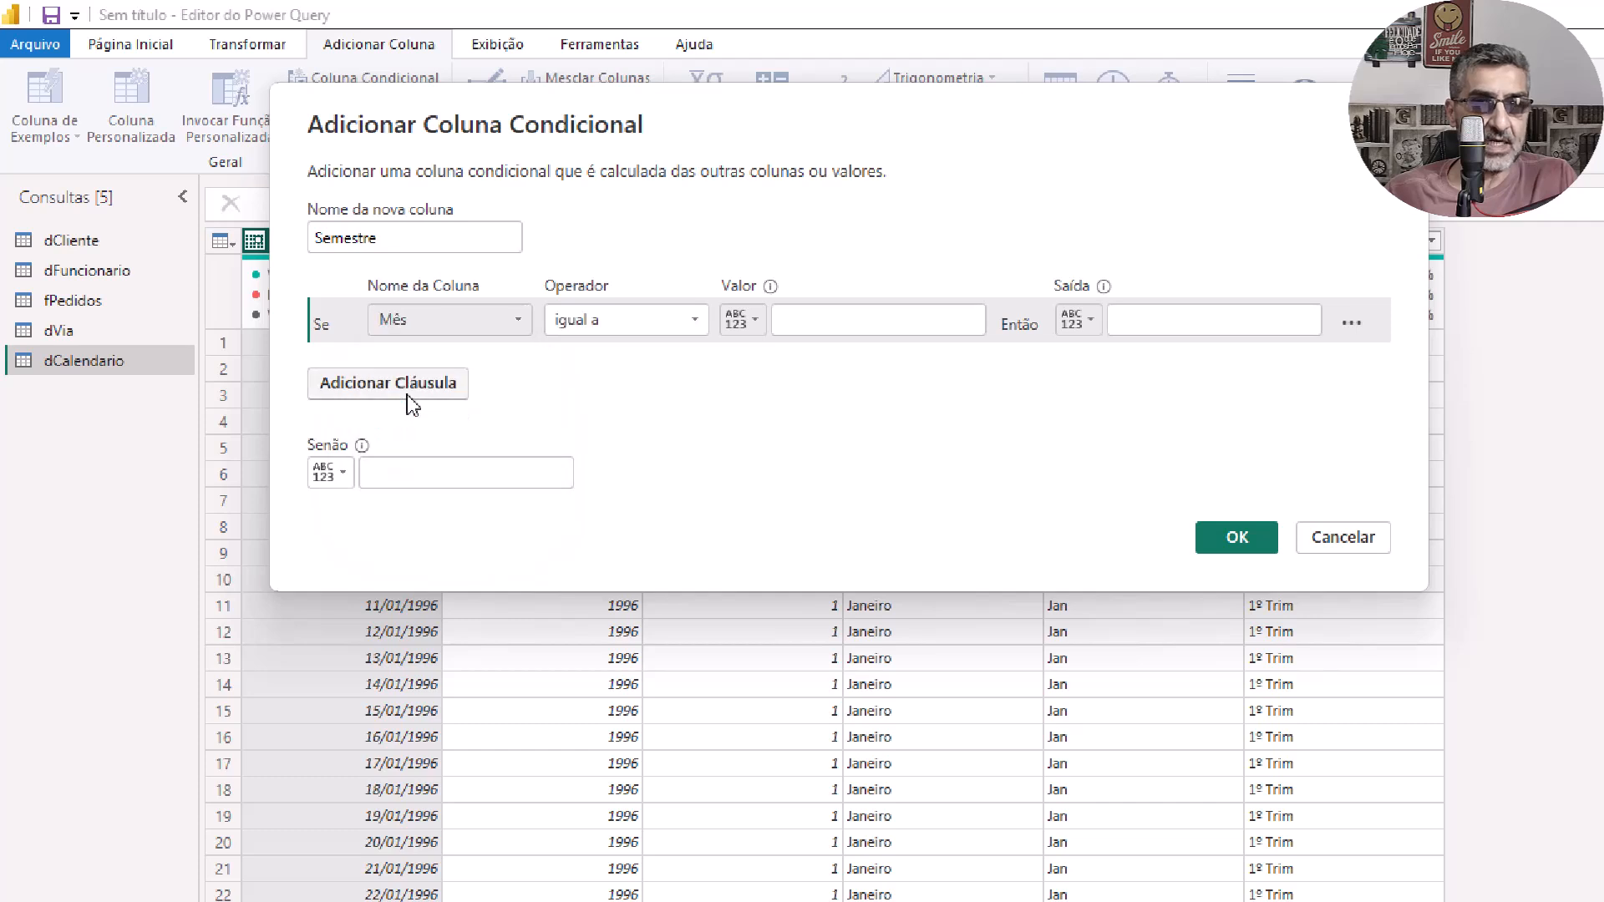
left_click(696, 325)
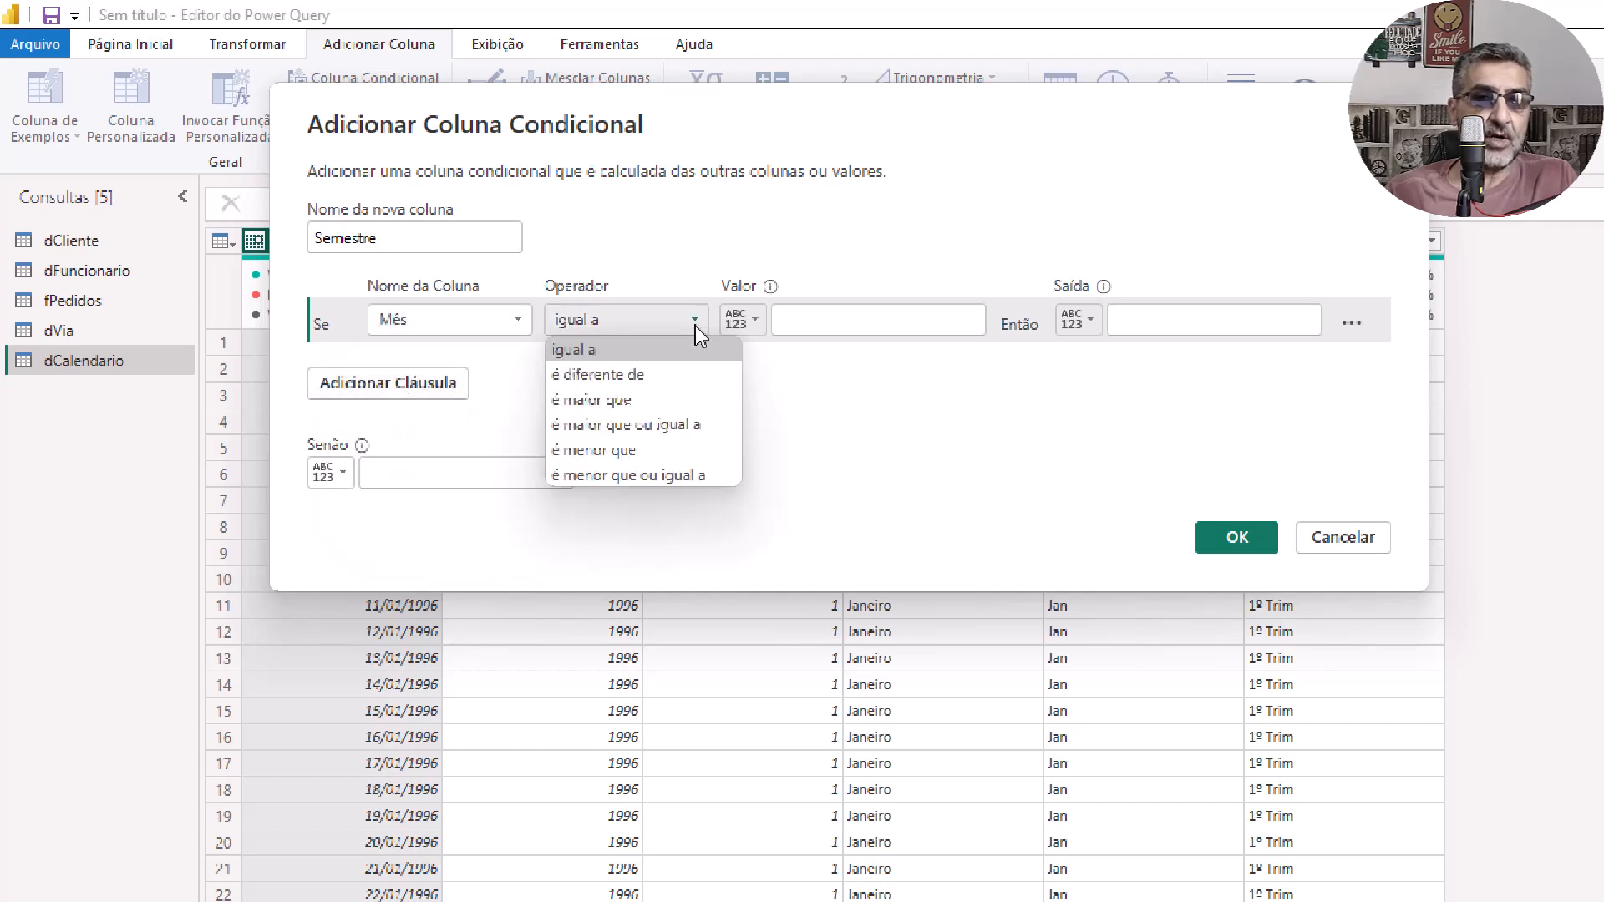
left_click(652, 473)
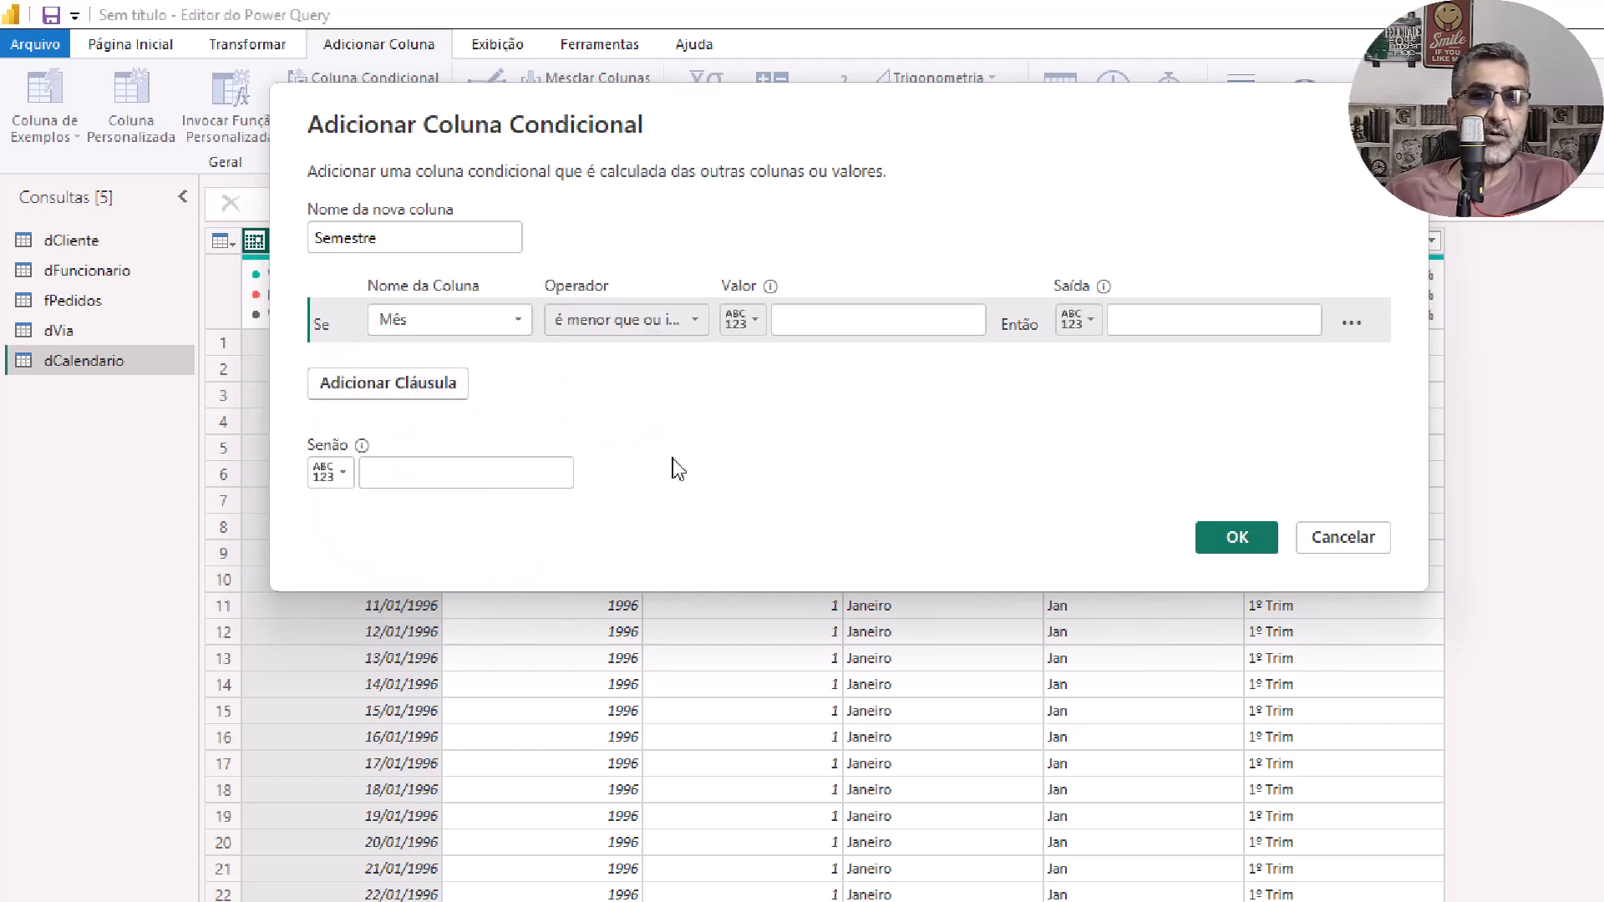
left_click(798, 324)
type("6")
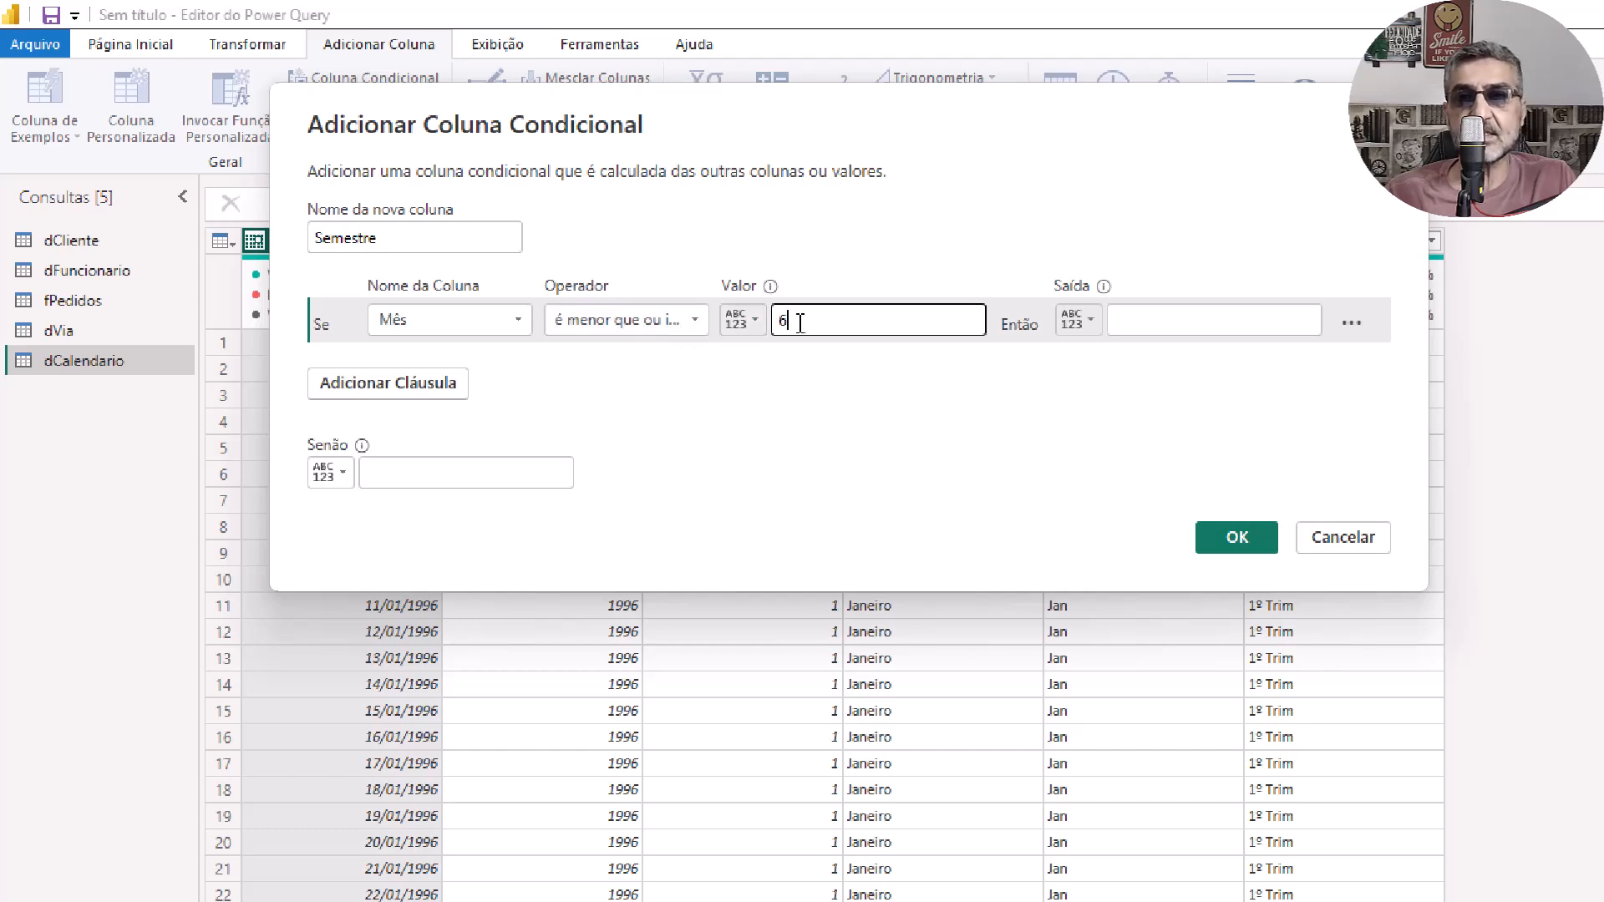
left_click(1138, 323)
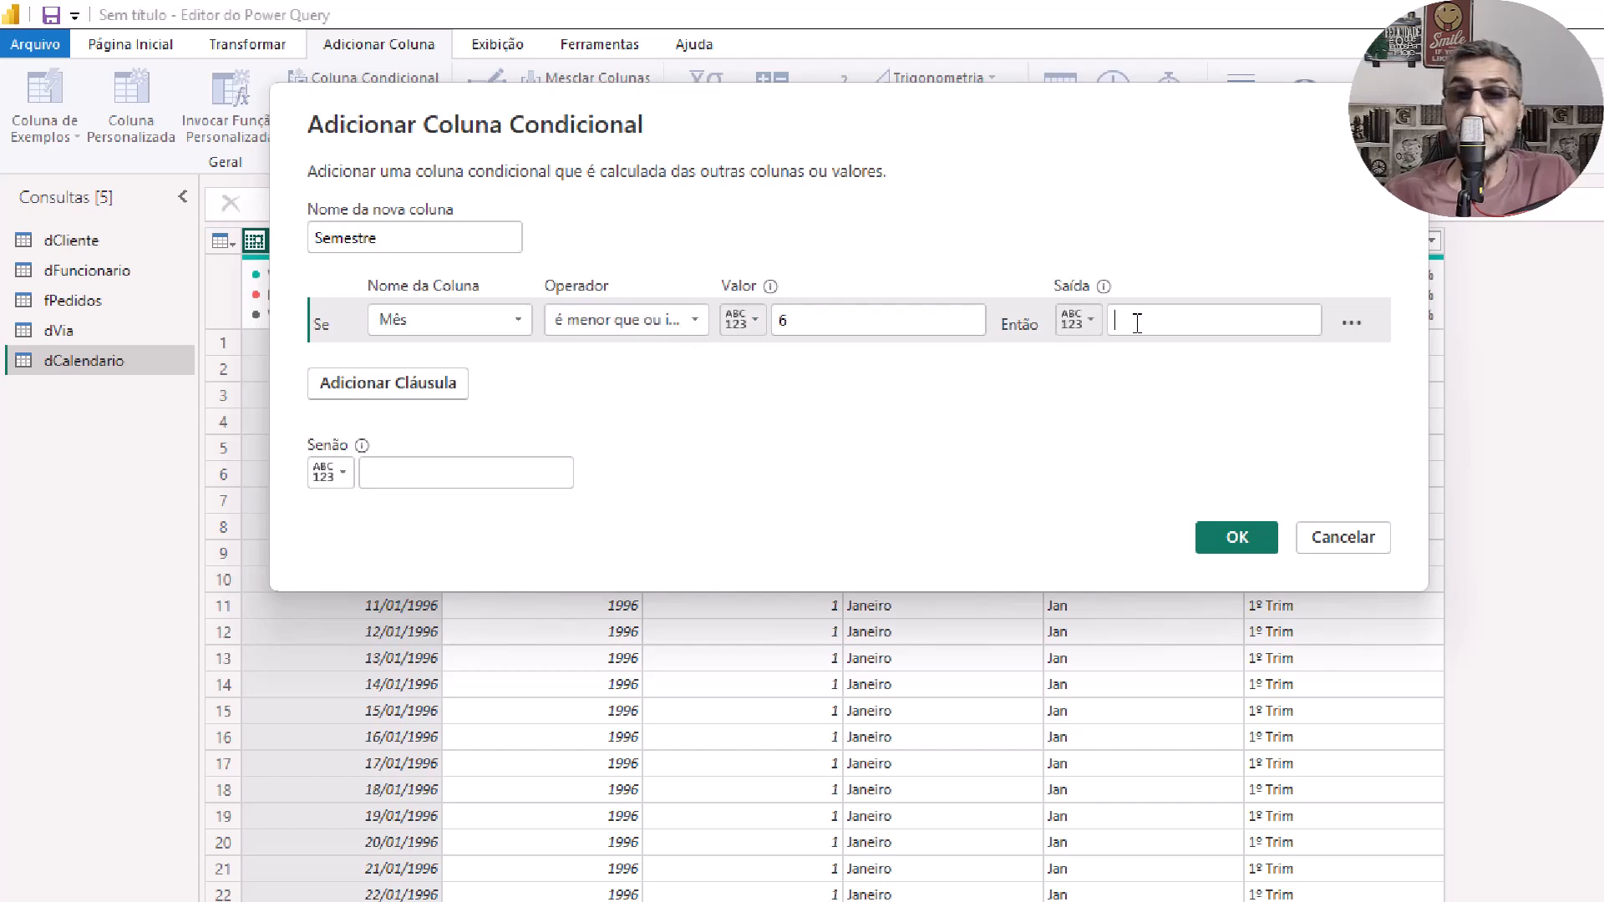
type("1")
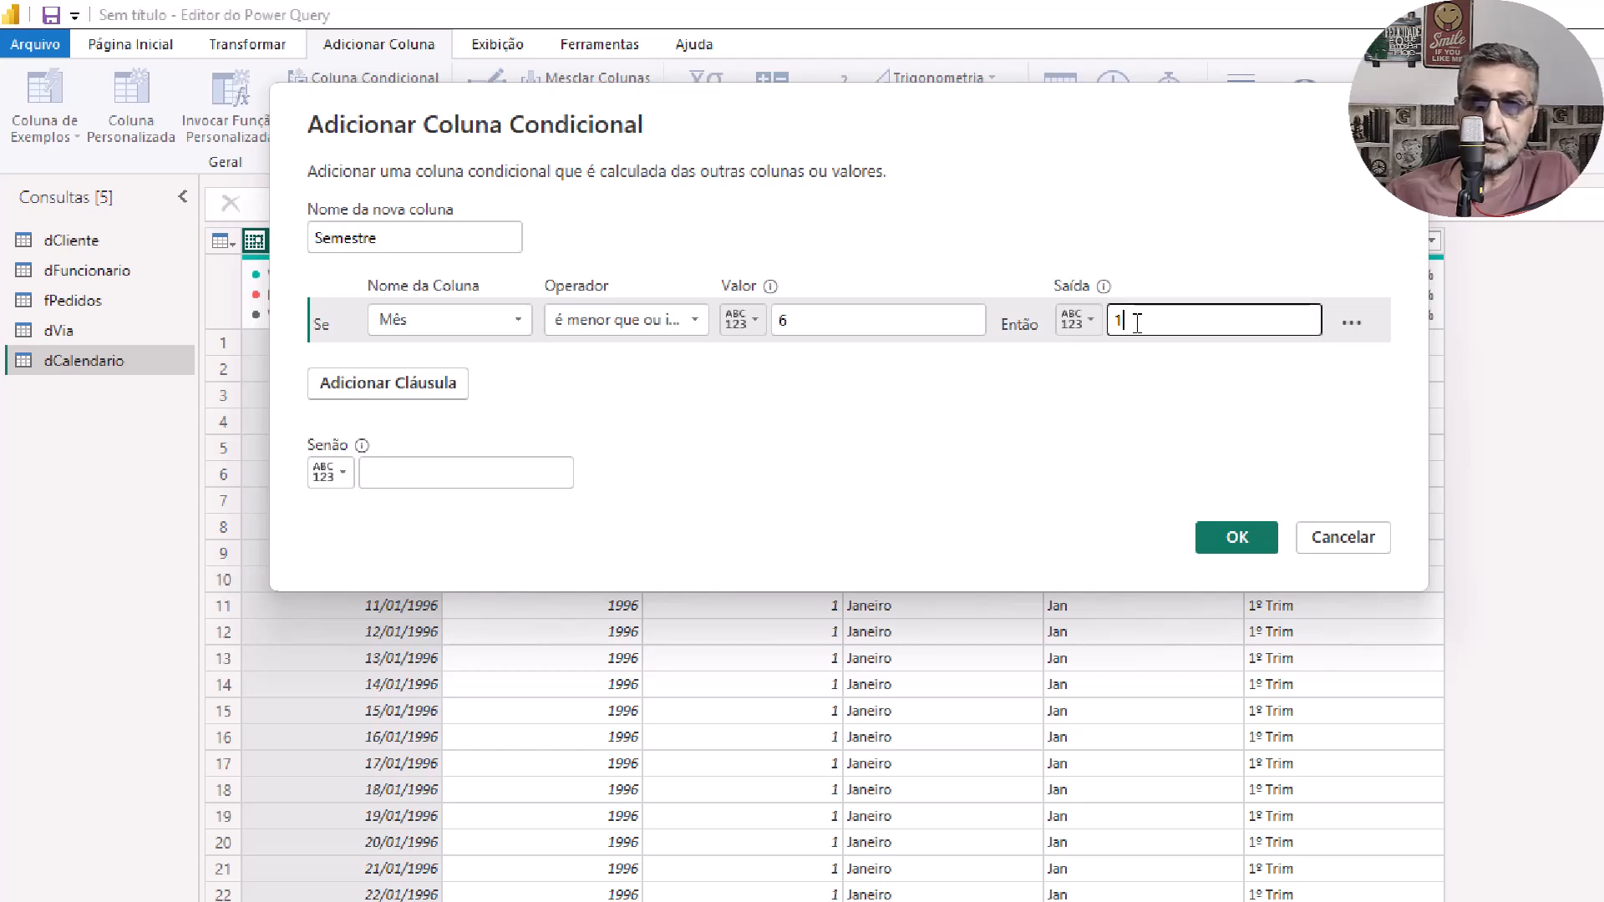
type("º")
type("Sem")
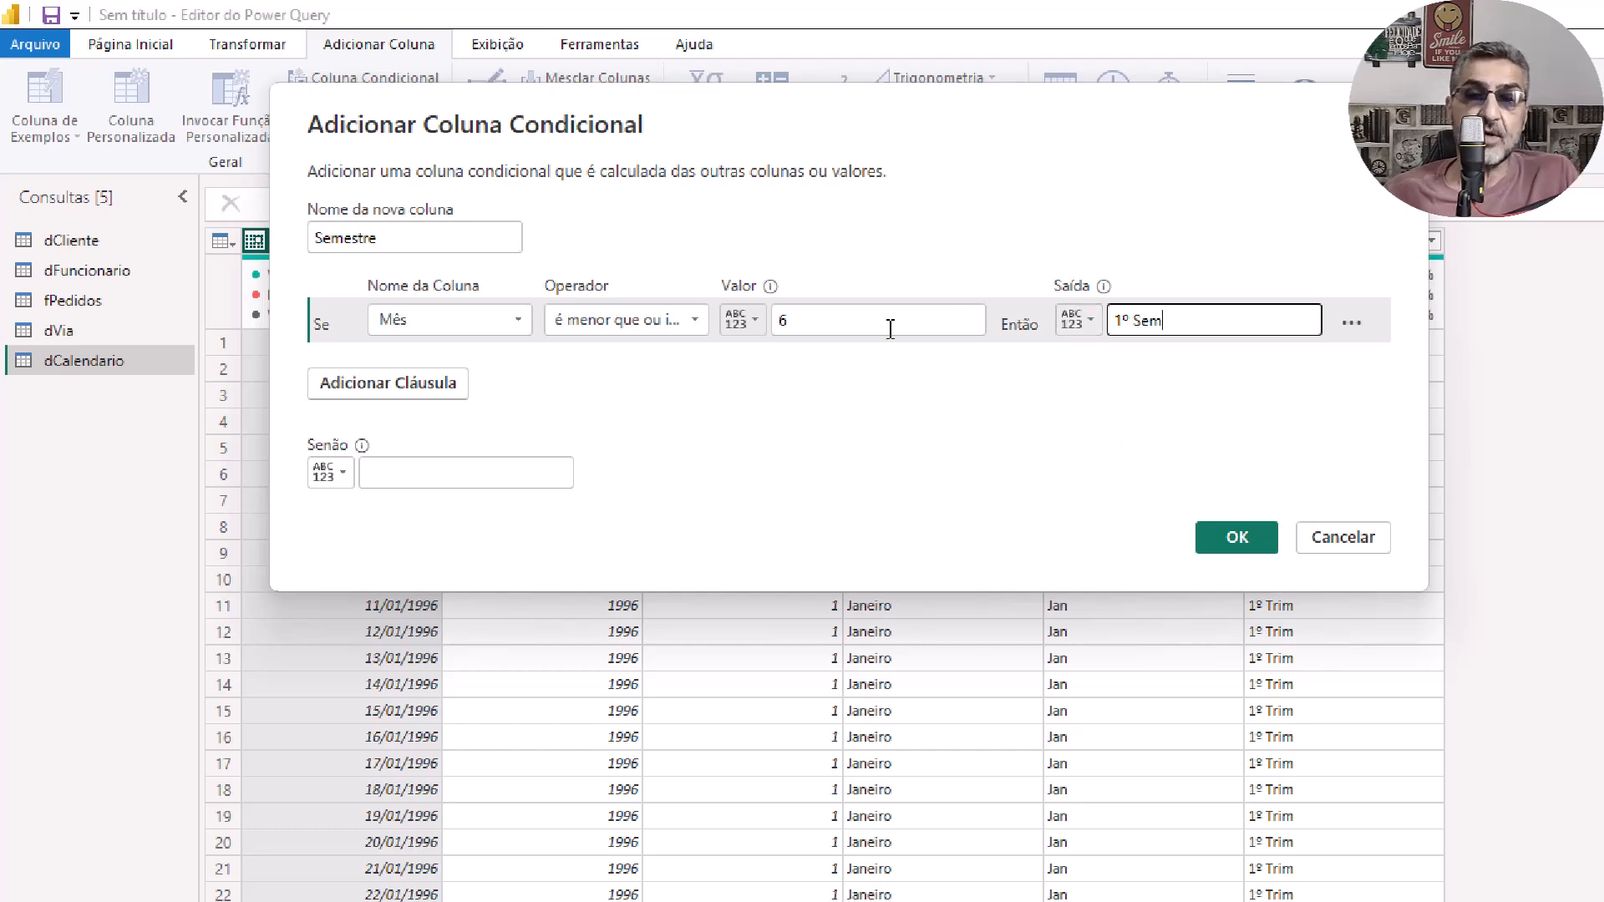
Finish the Semestre column with "2º Sem" as its else output and set its data type to text
left_click(444, 478)
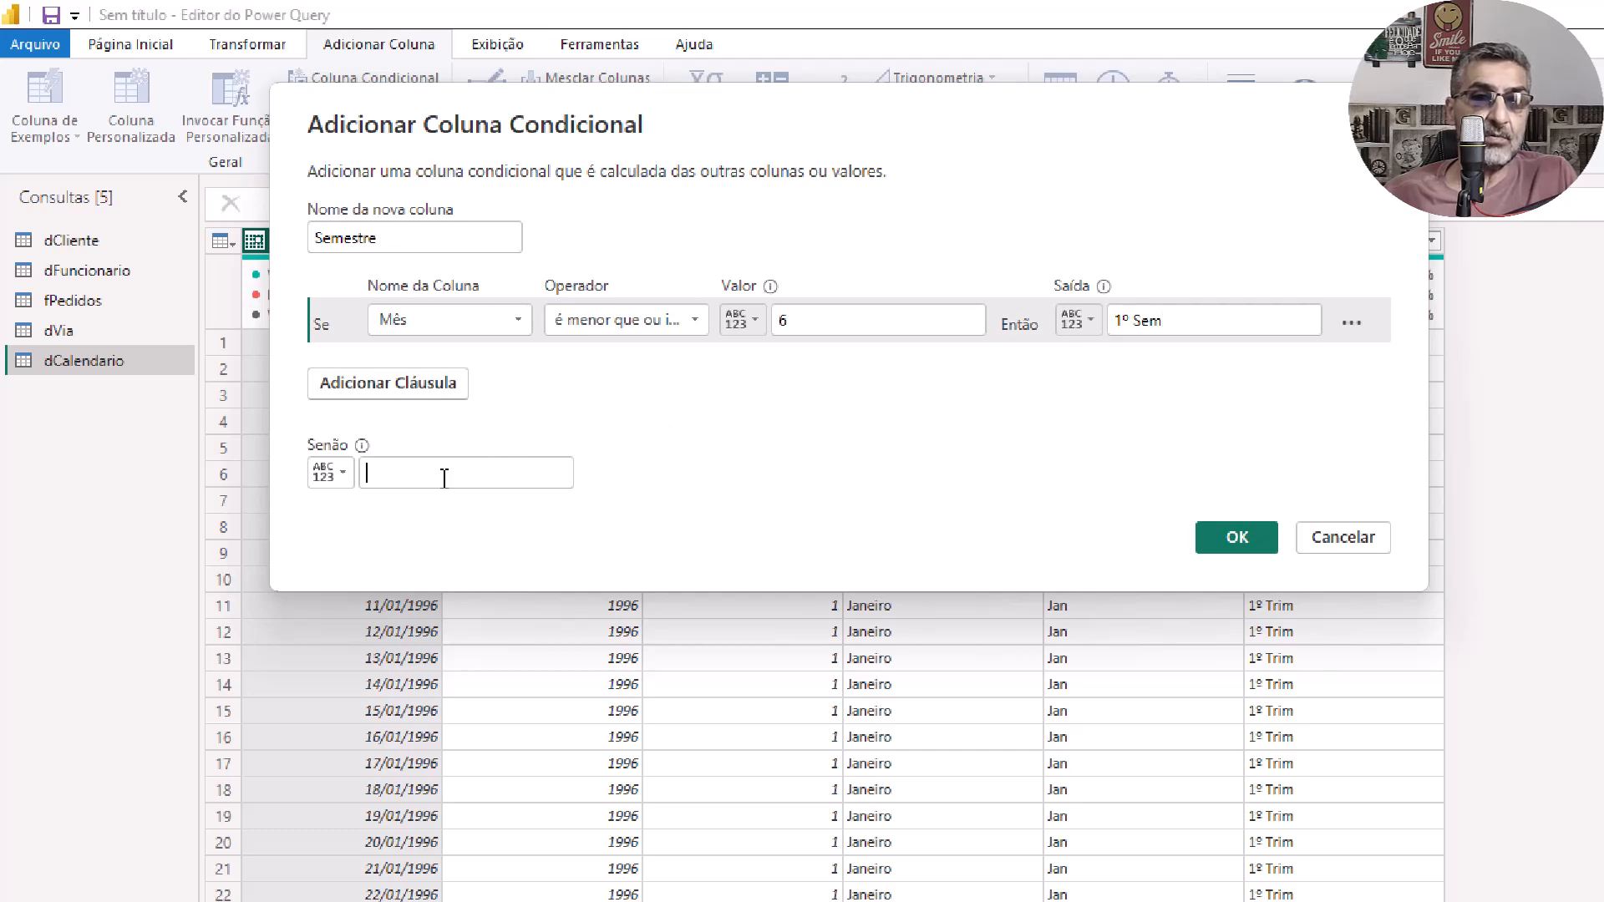
type("2")
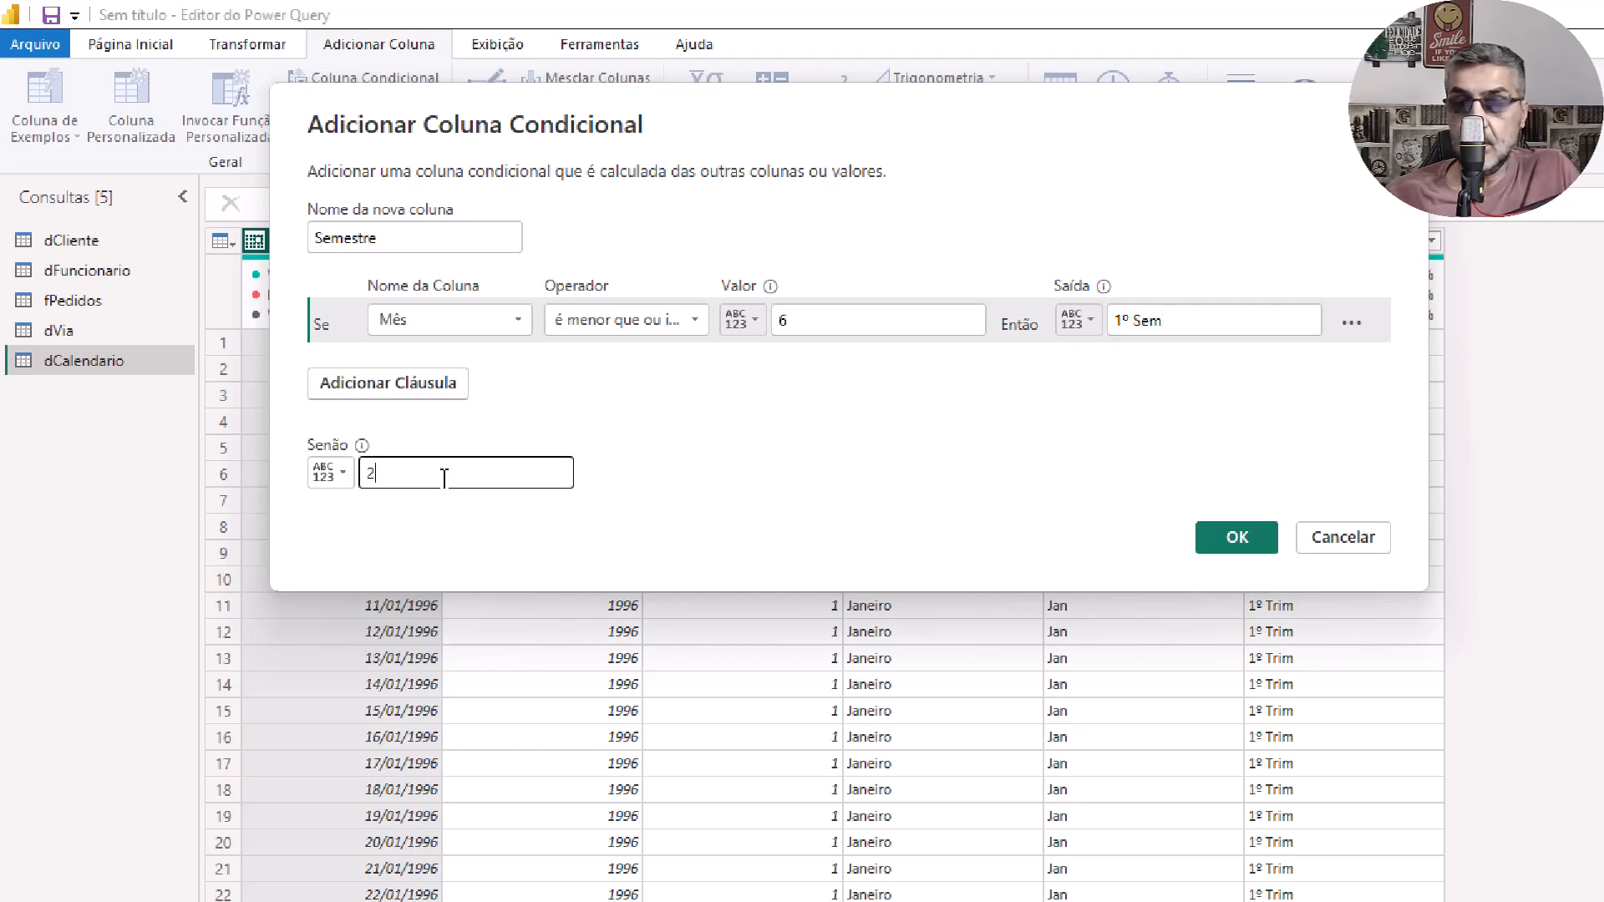
type("º")
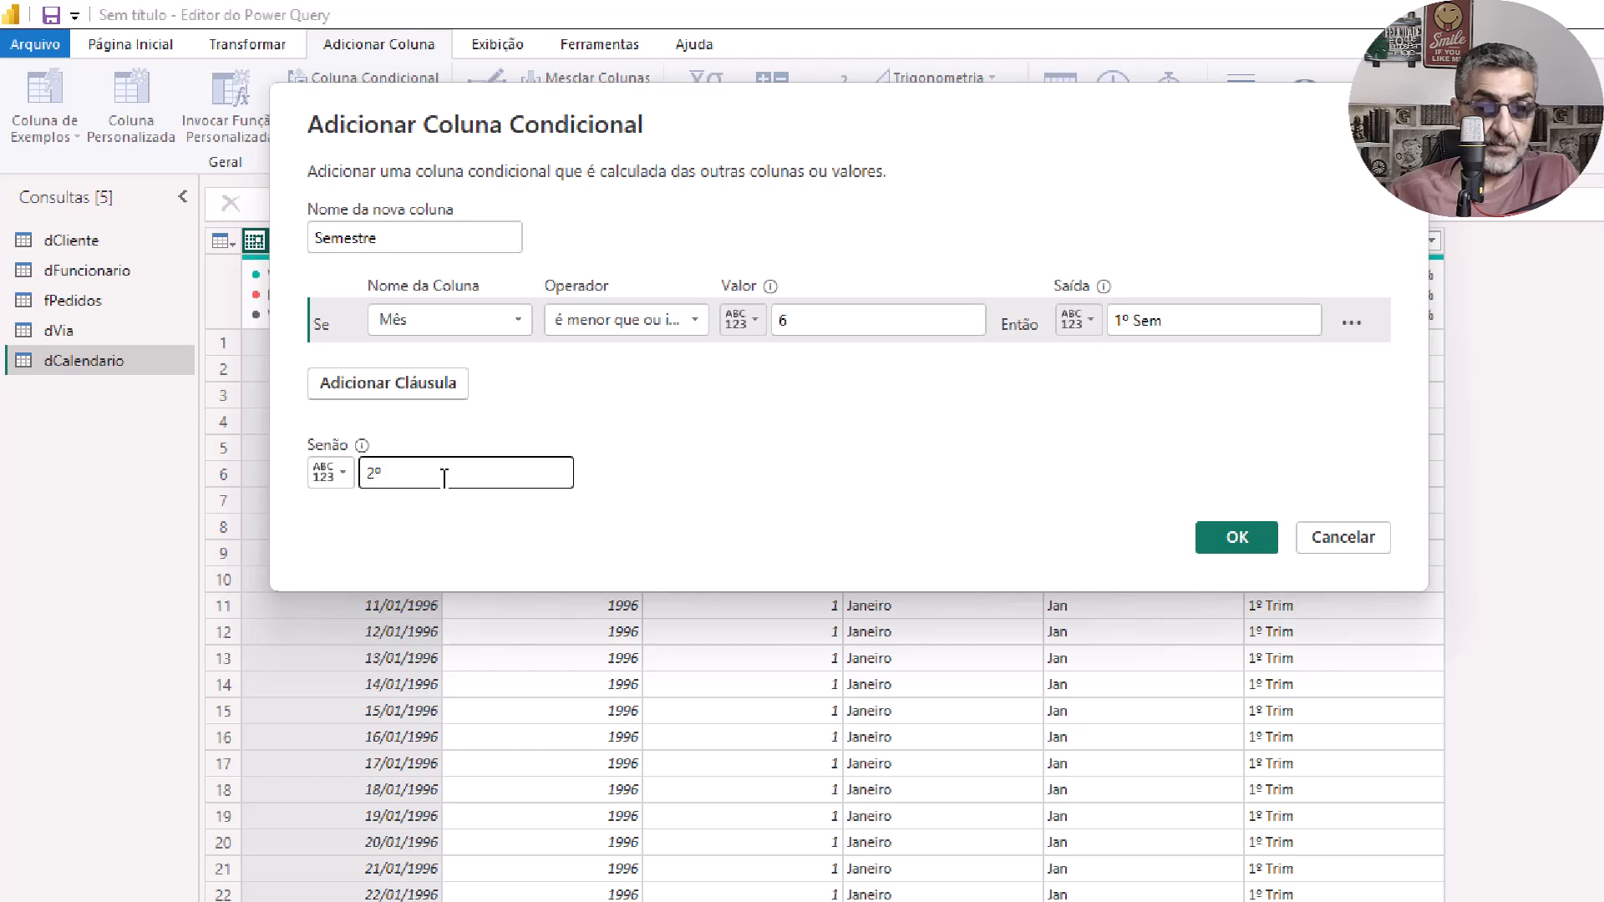
type(" Sem")
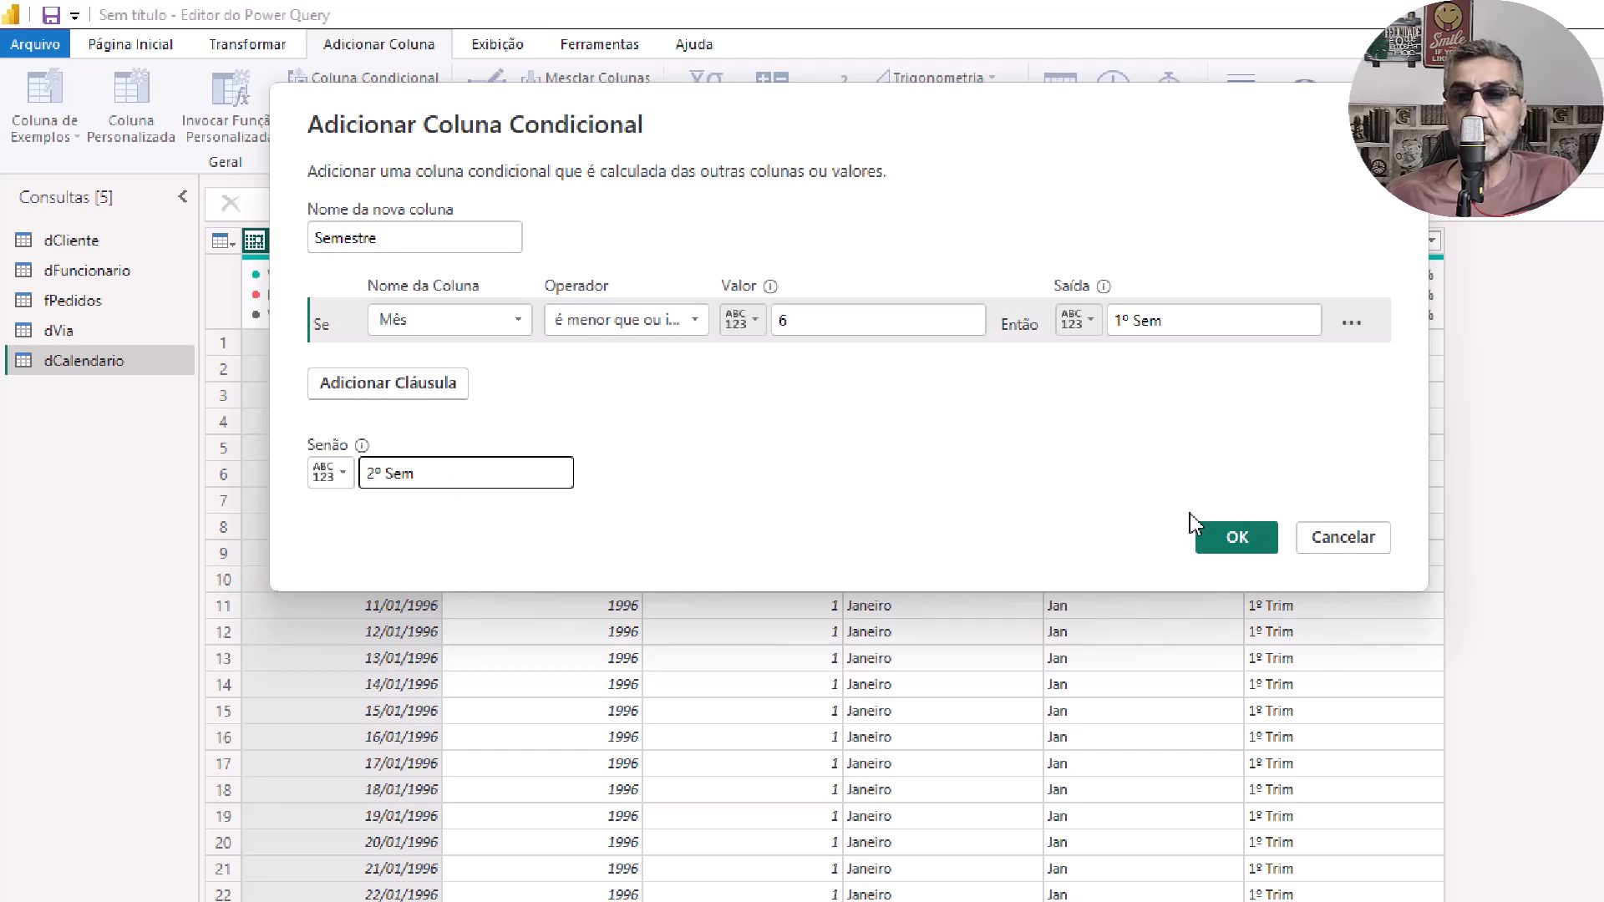
left_click(1258, 539)
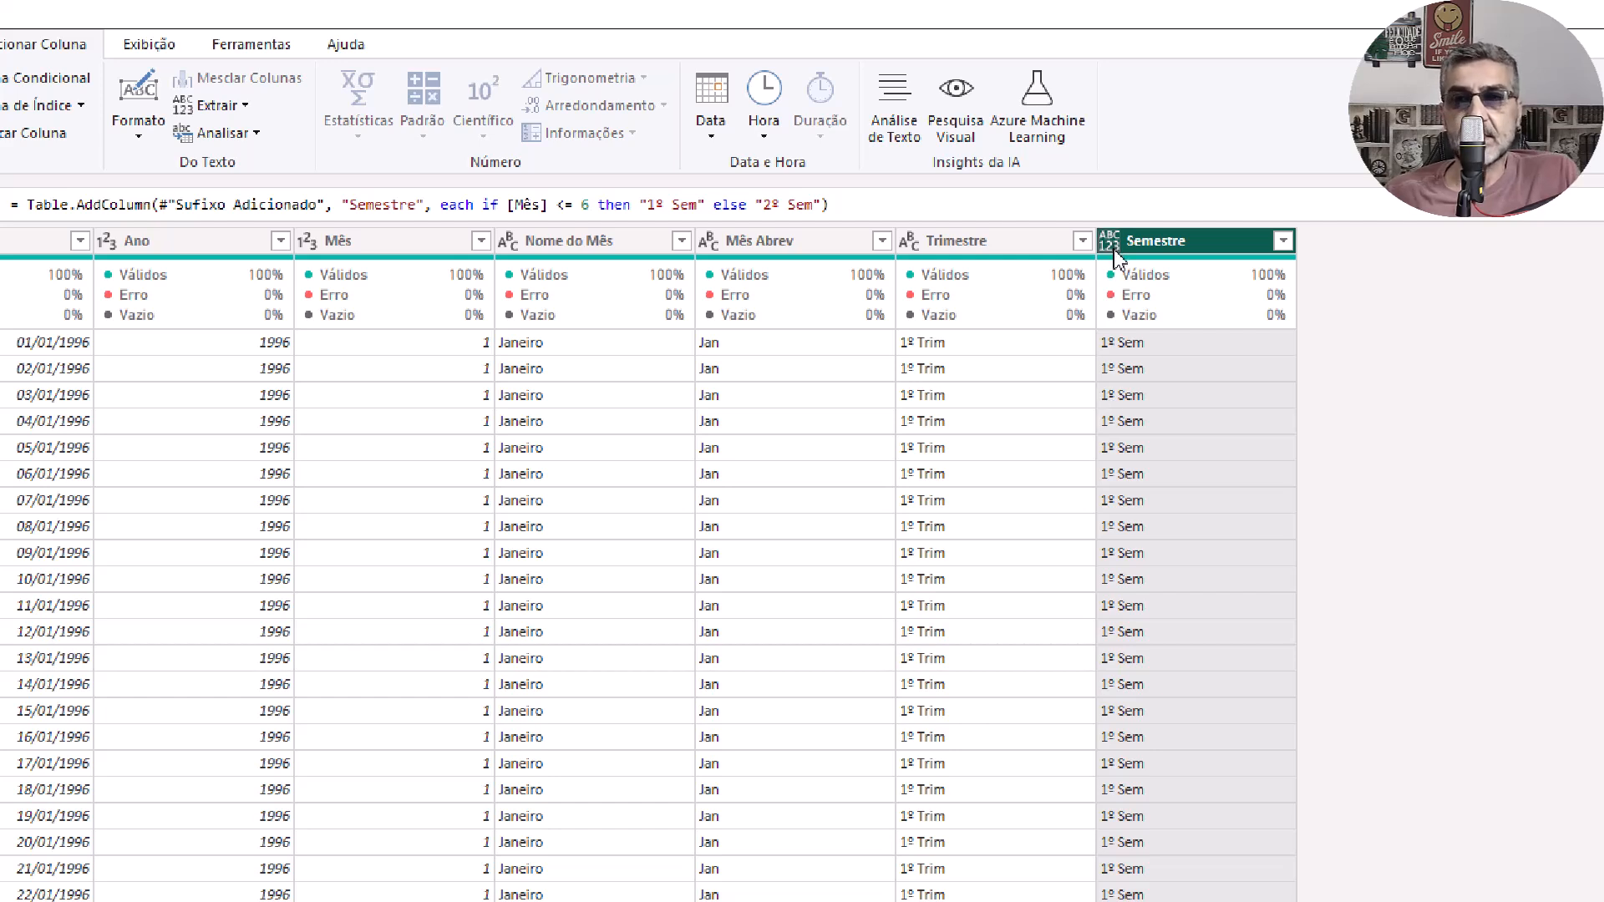
left_click(1115, 249)
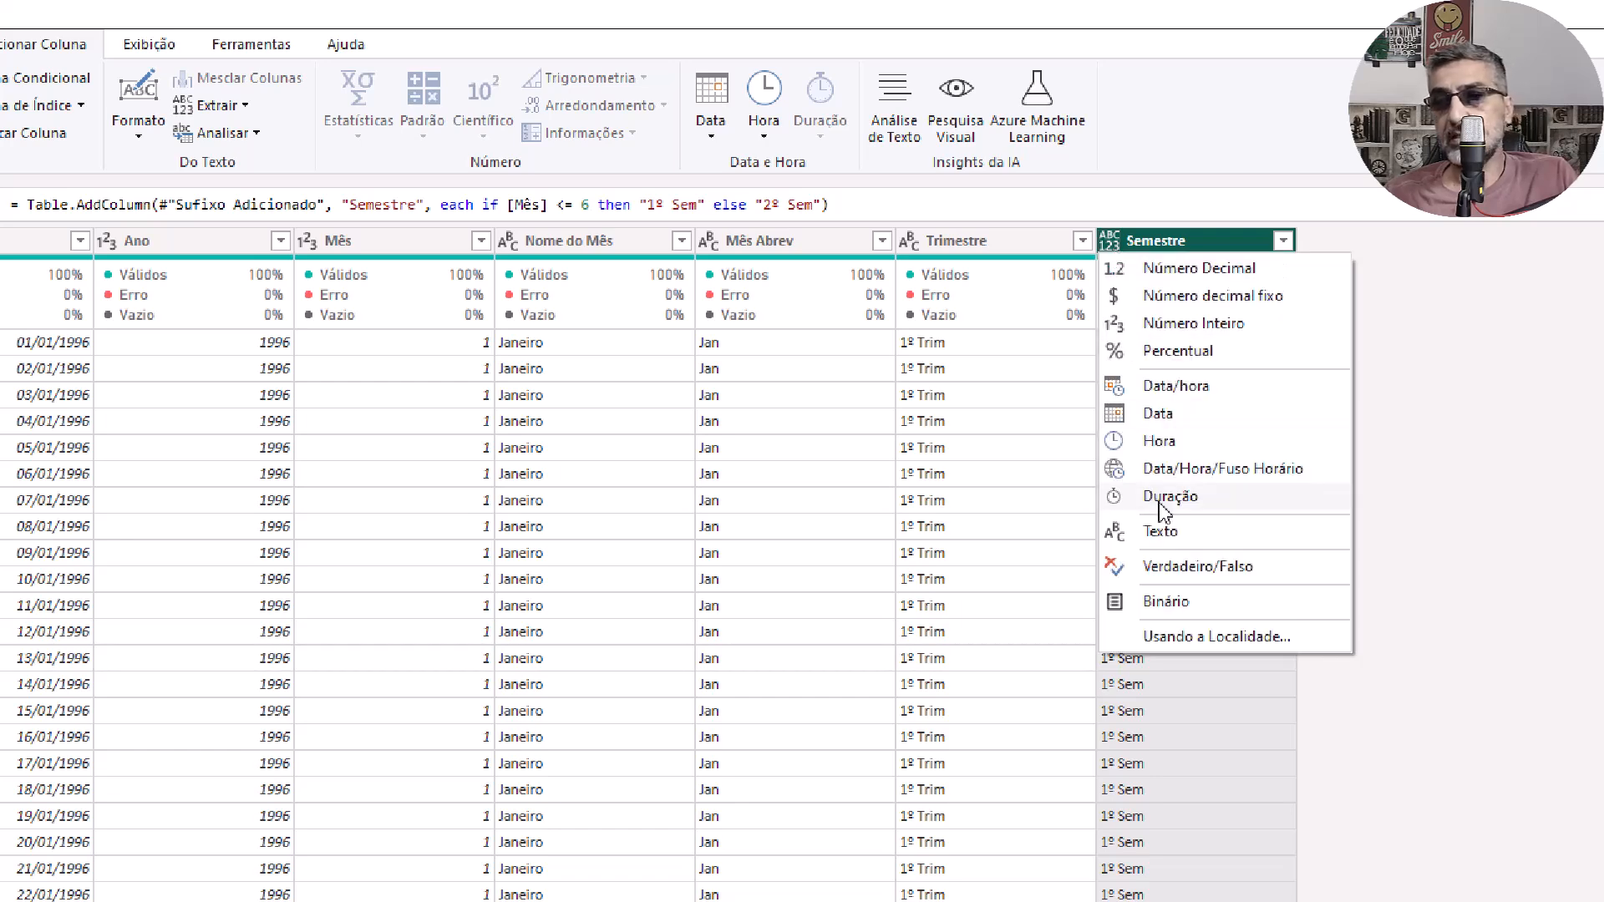
left_click(1162, 532)
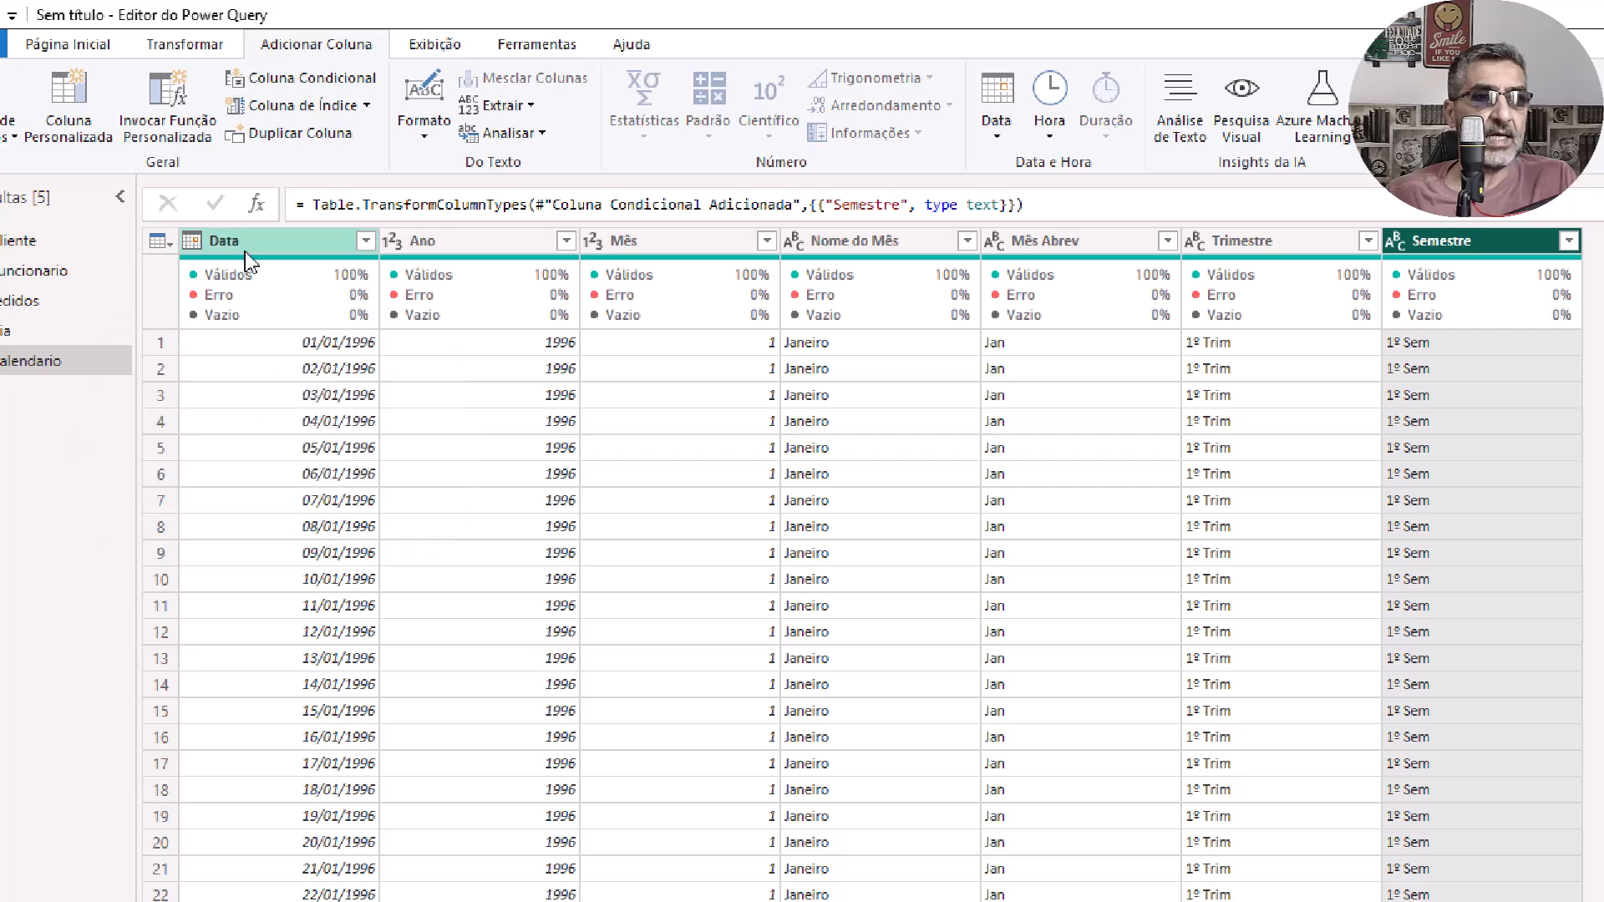
left_click(248, 244)
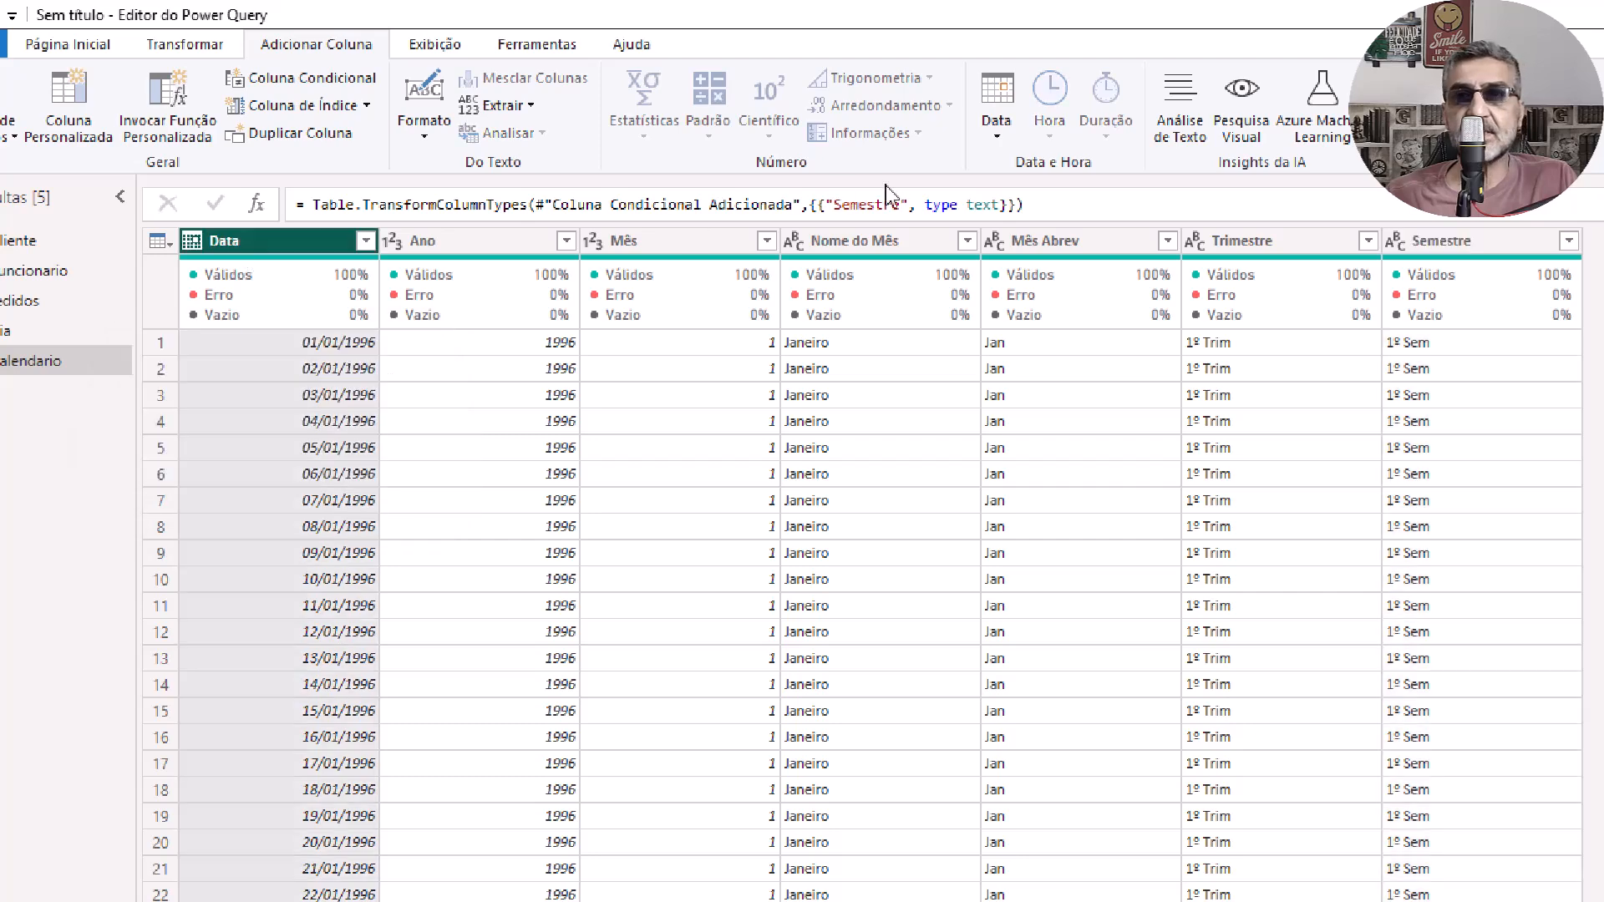
left_click(995, 136)
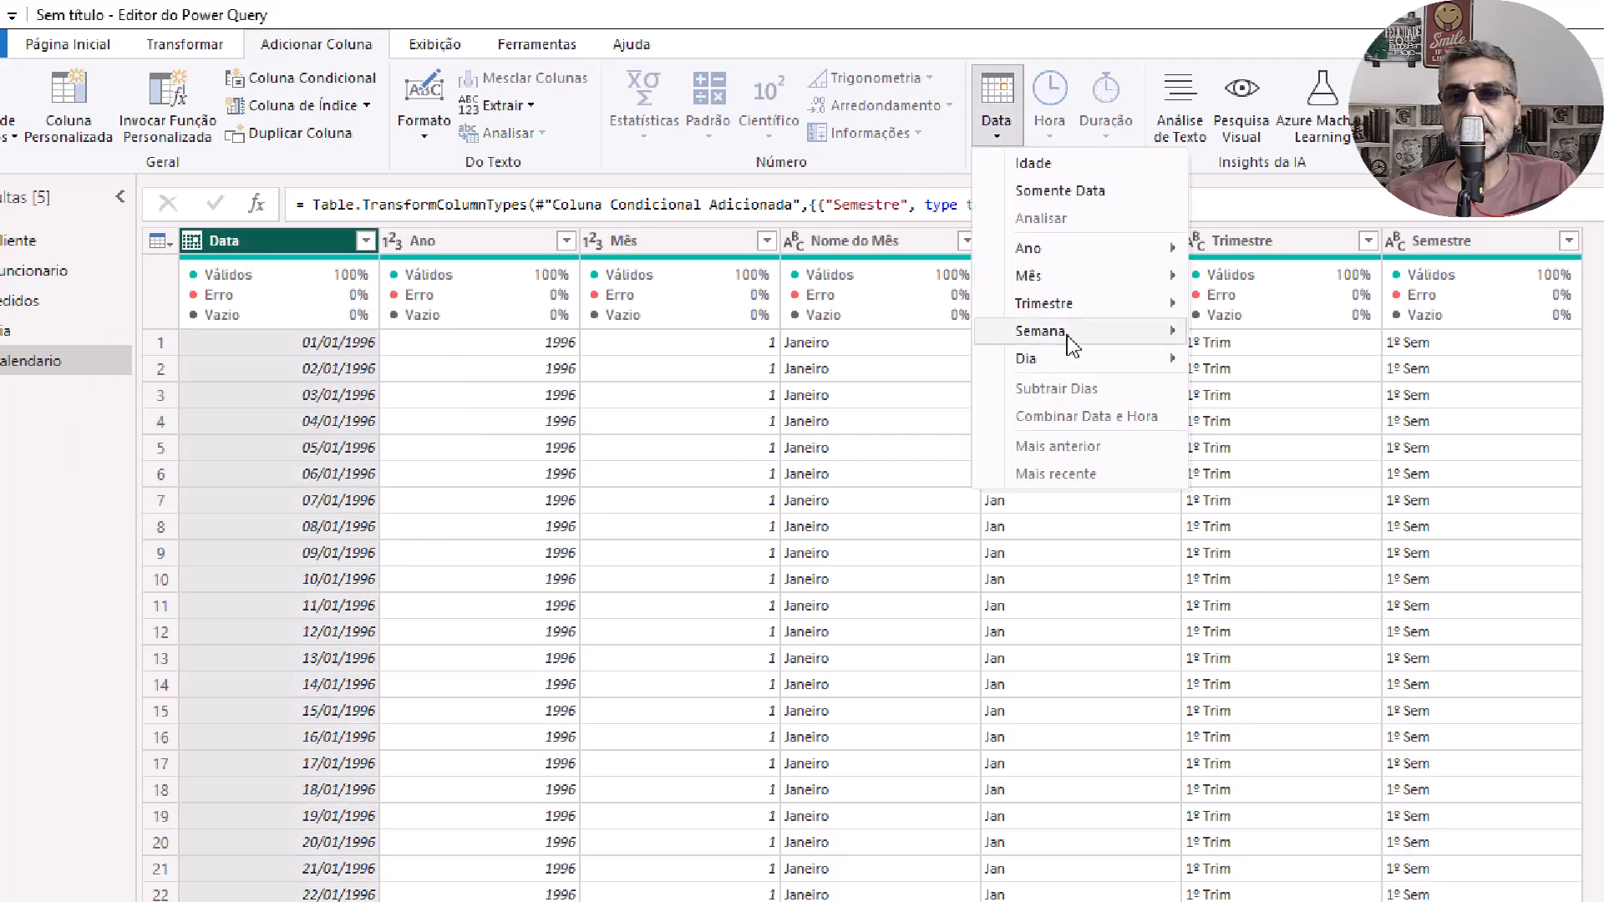
mouse_move(1074, 359)
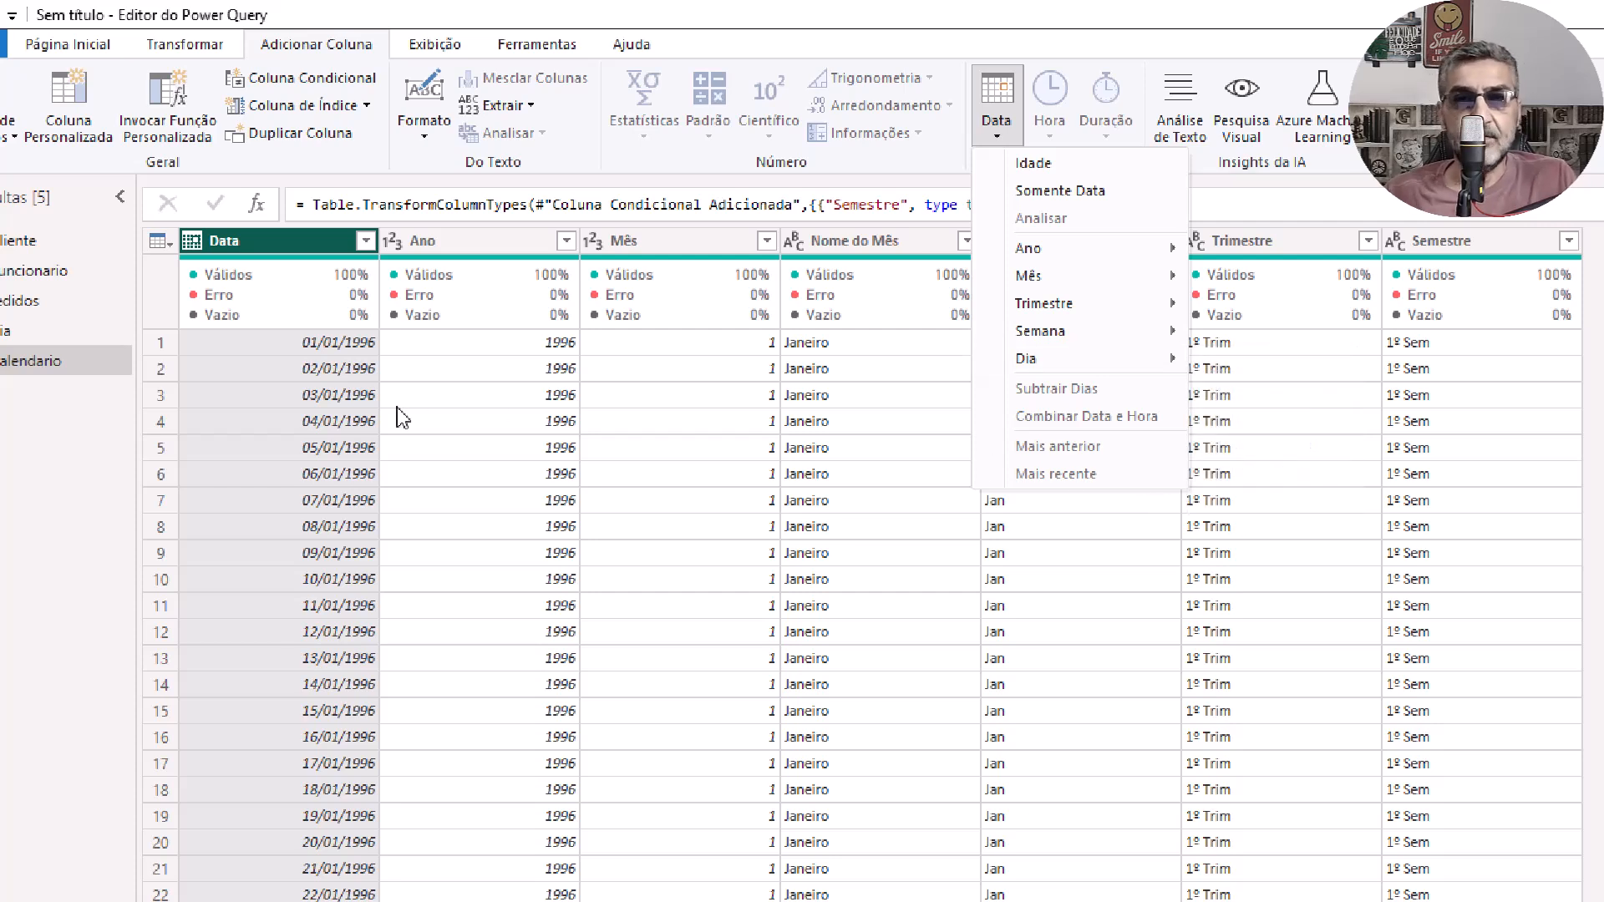
left_click(473, 401)
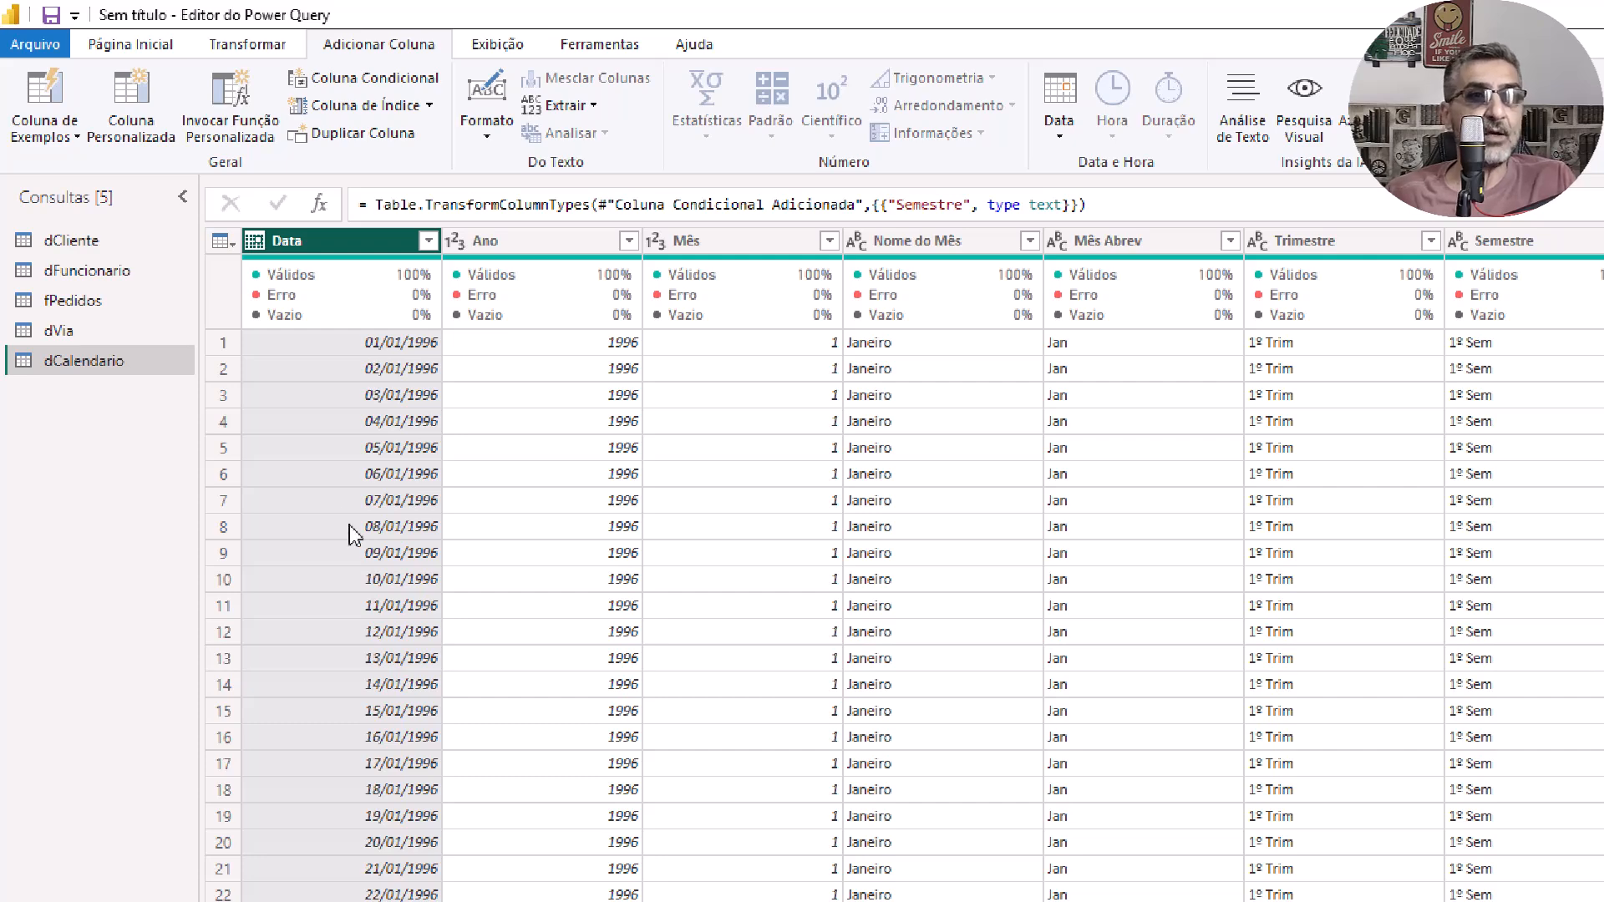
Close the Power Query editor, applying the pending query changes, and return to Power BI Desktop
left_click(98, 50)
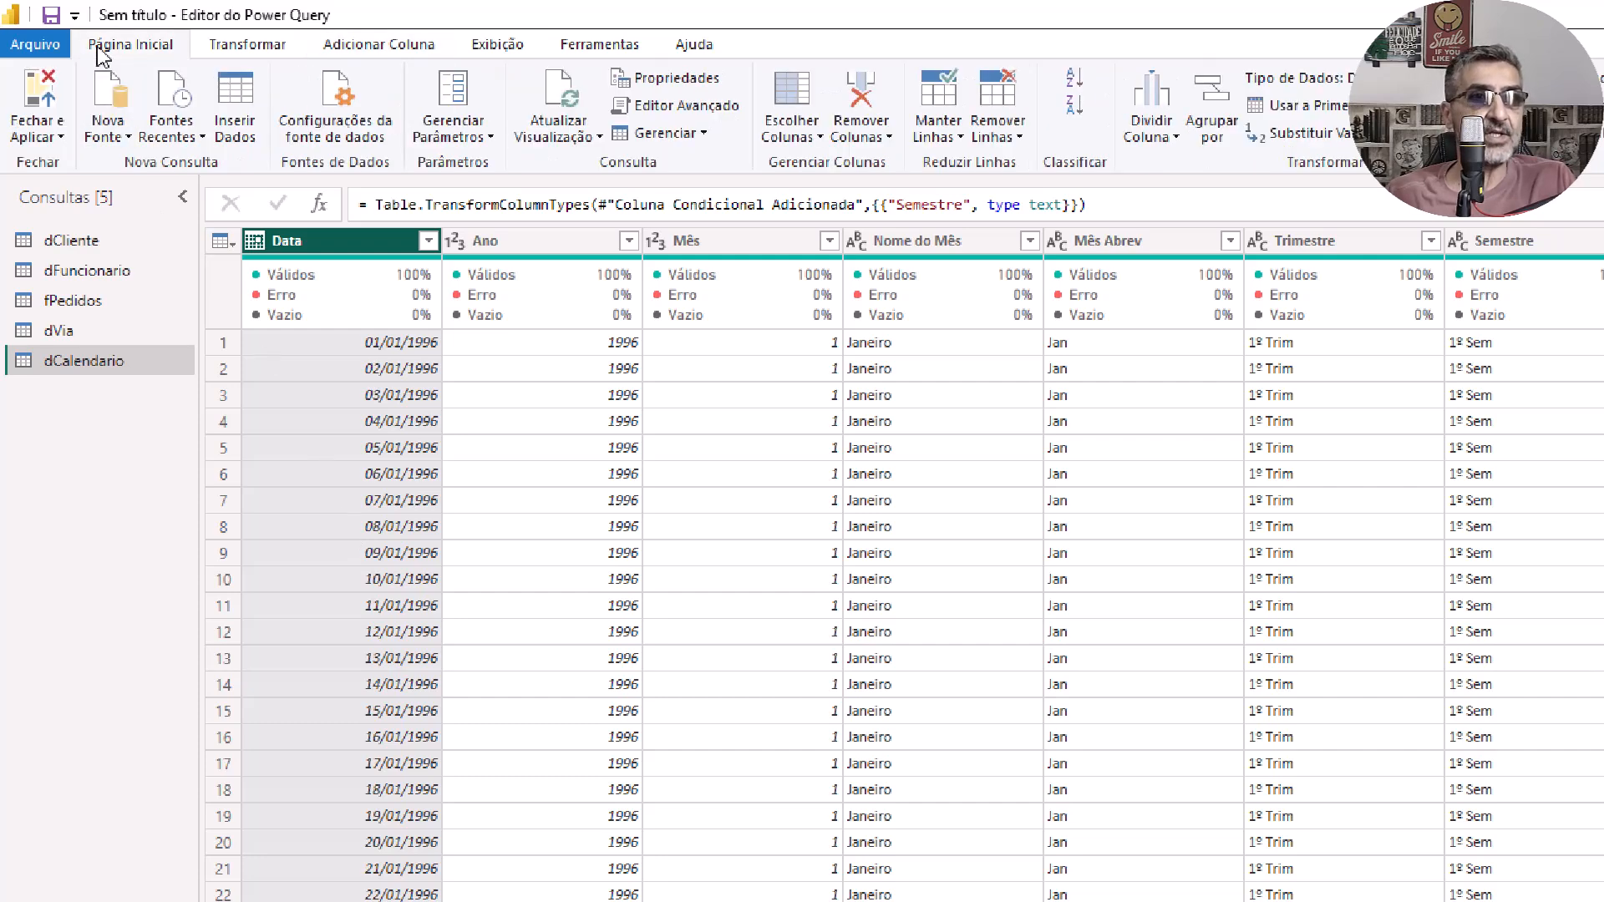
left_click(58, 137)
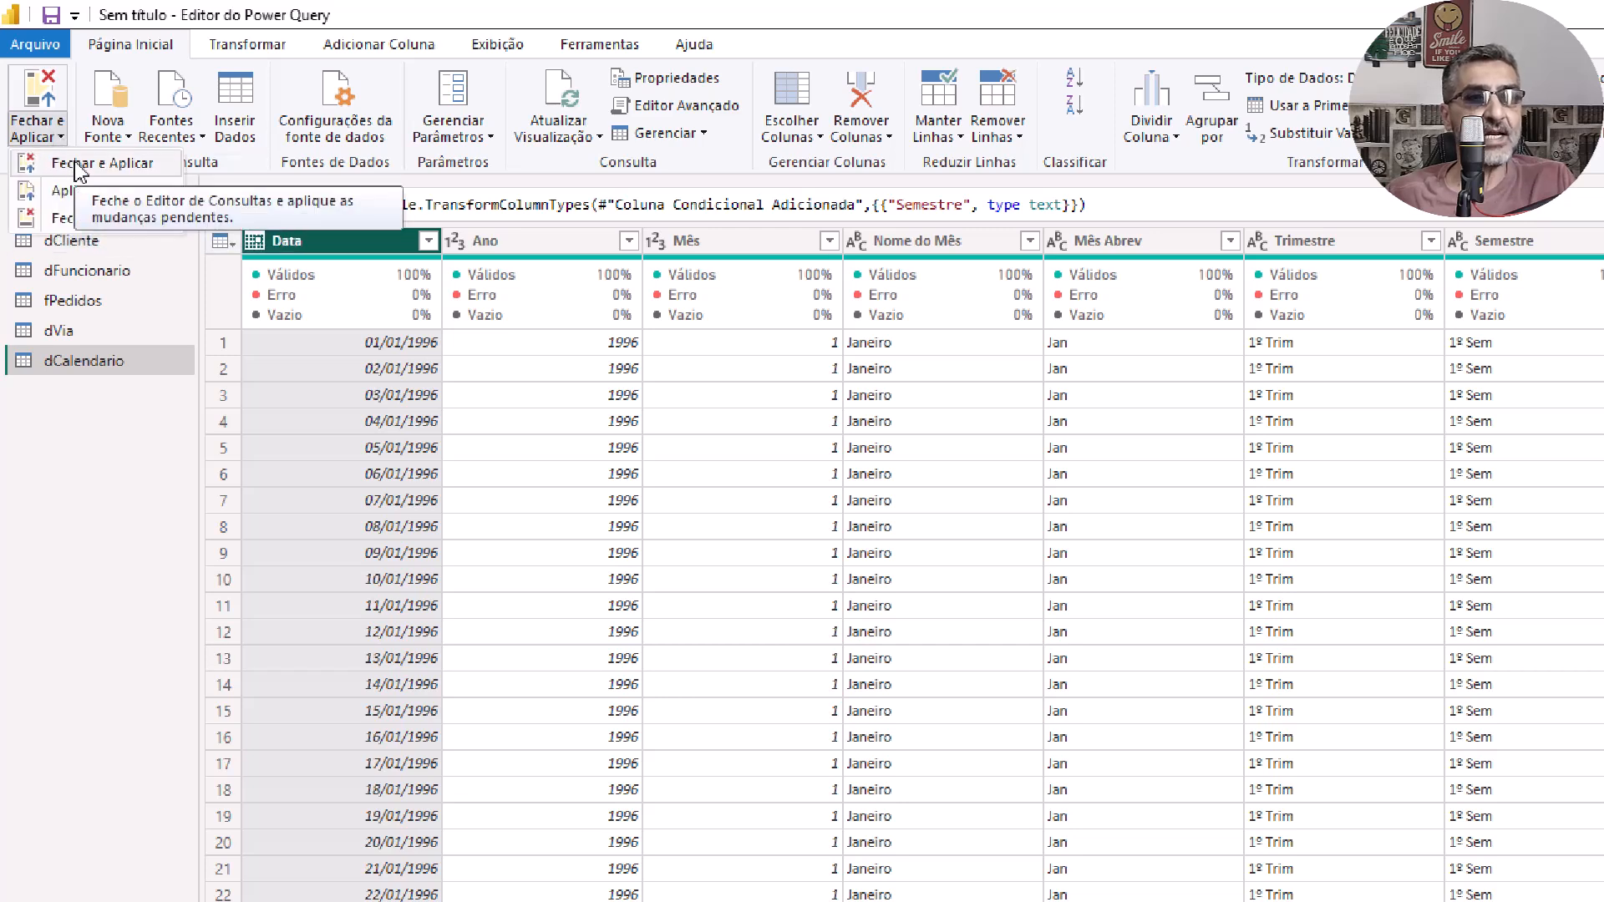
left_click(80, 168)
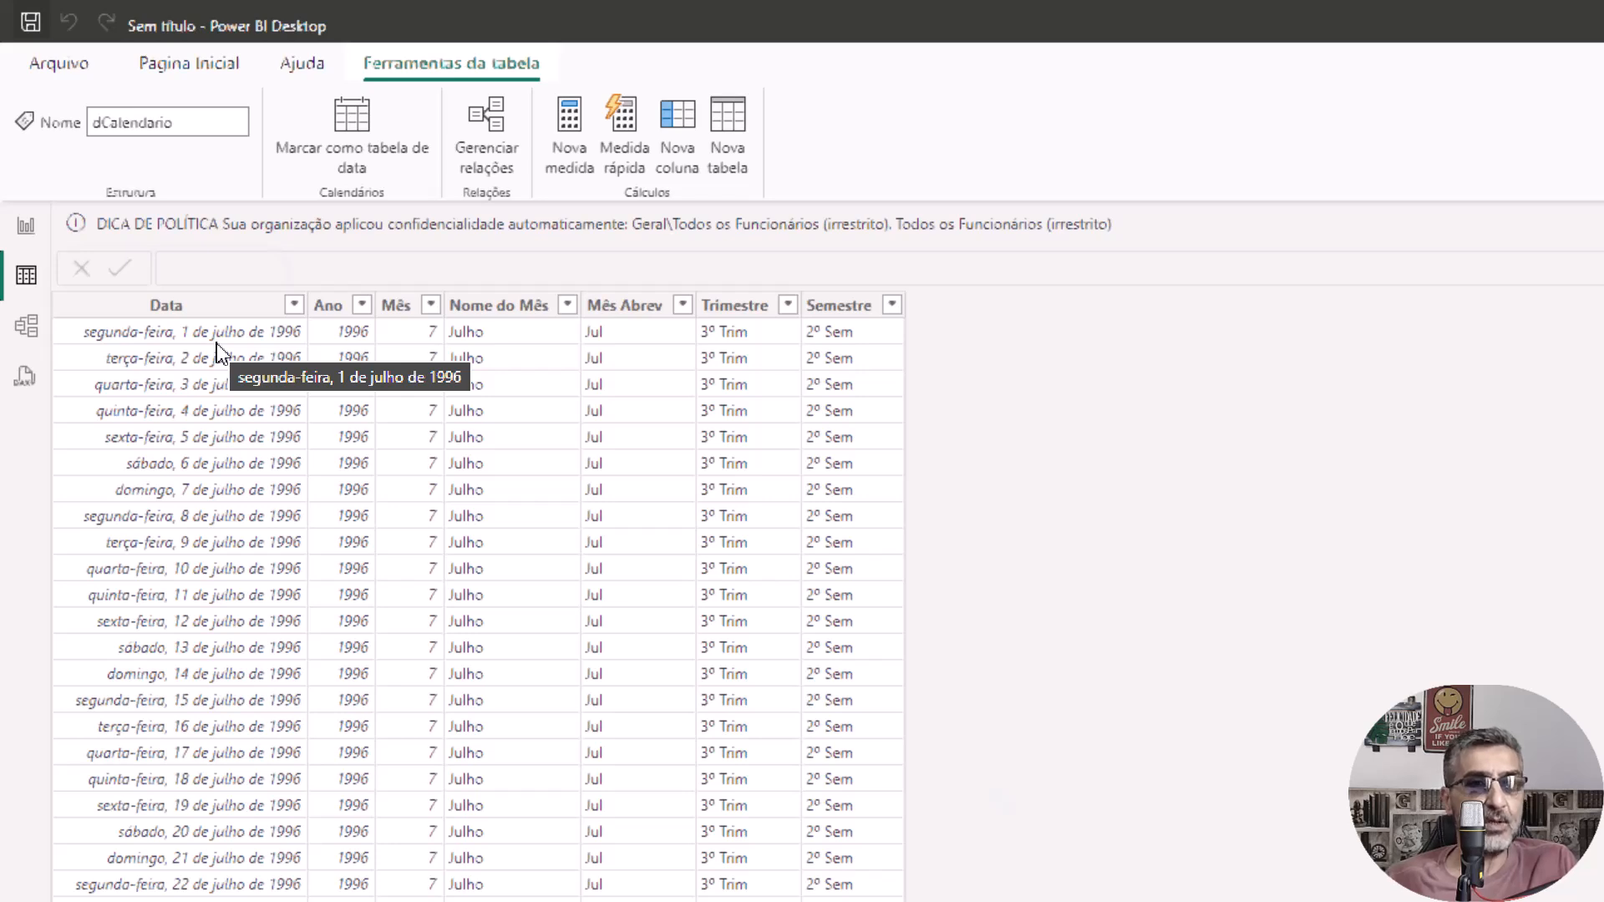
Open the date format choices for the Data column of the dCalendario table
left_click(198, 306)
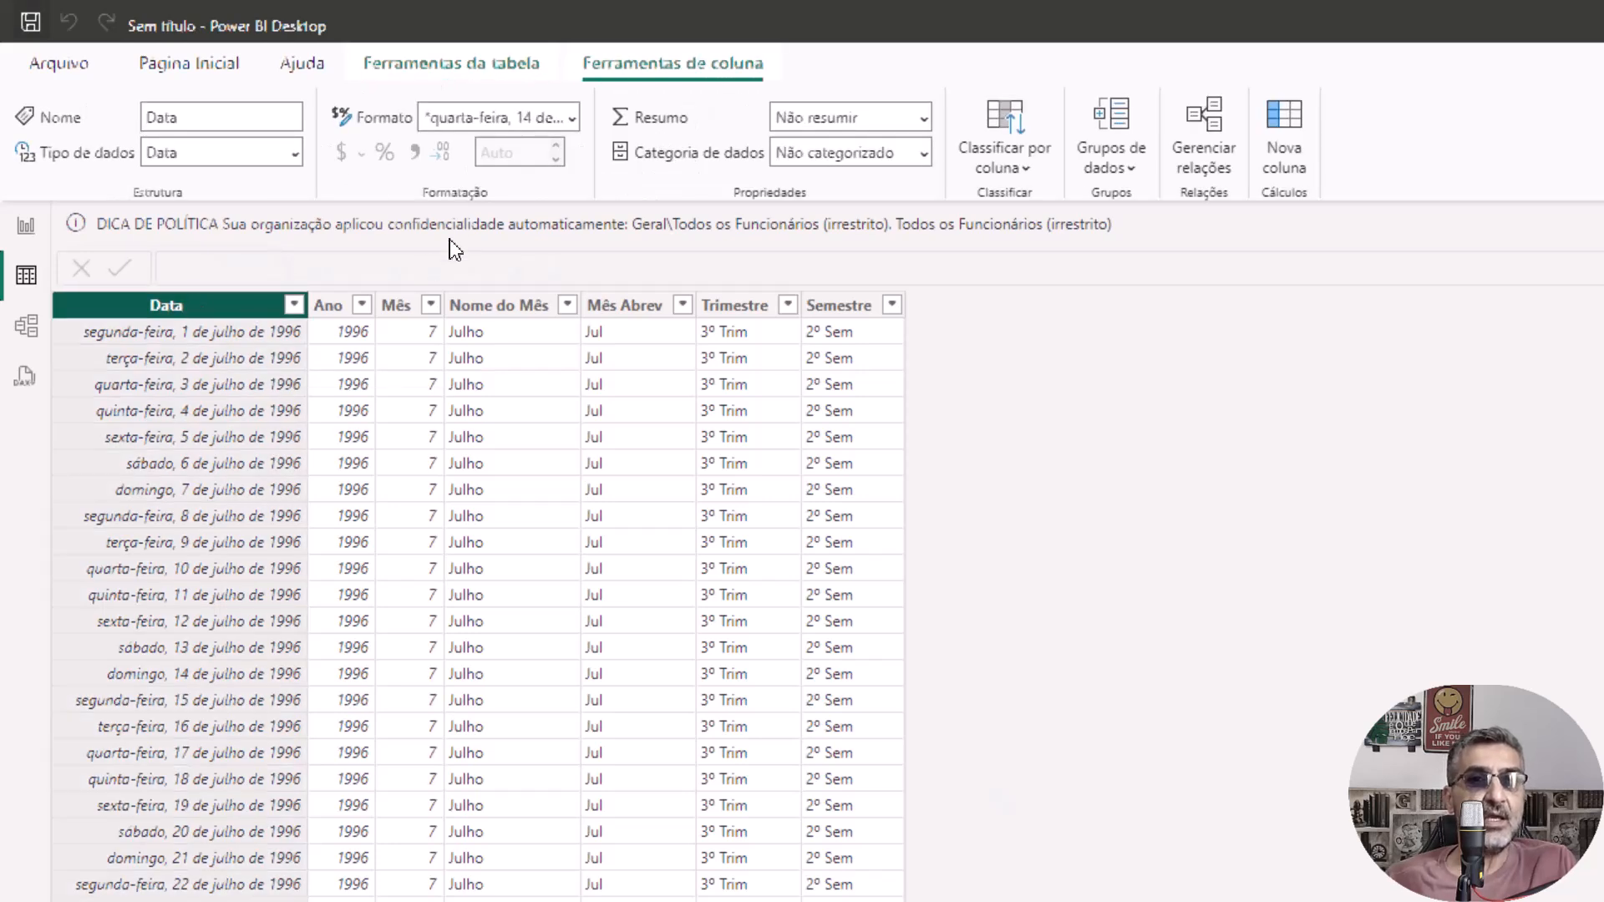
left_click(570, 118)
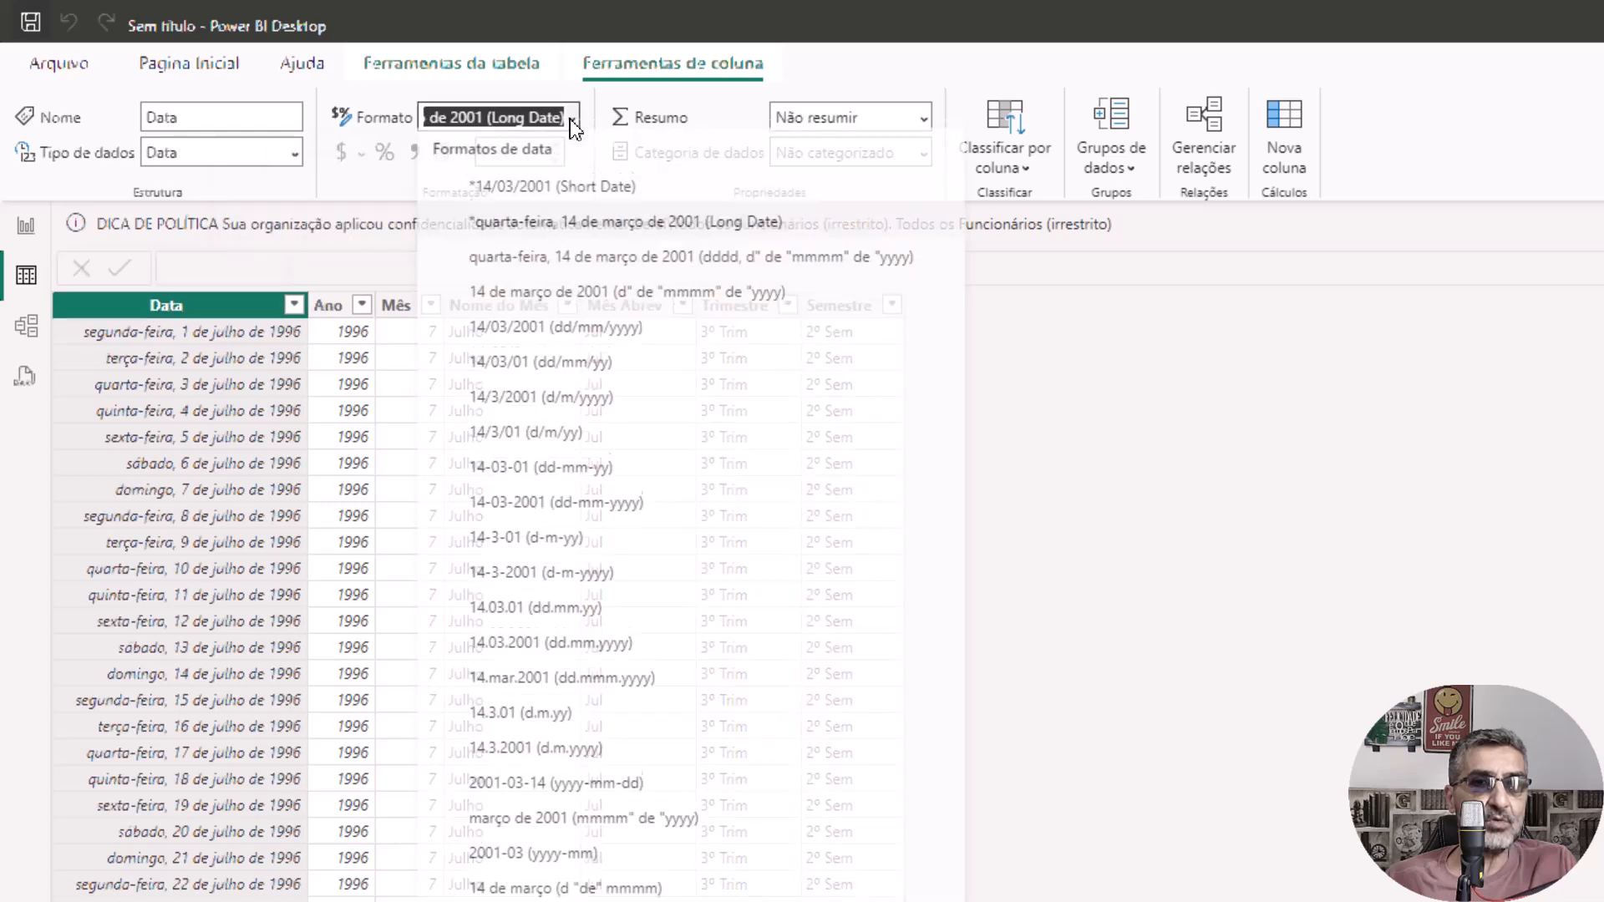
key("Escape")
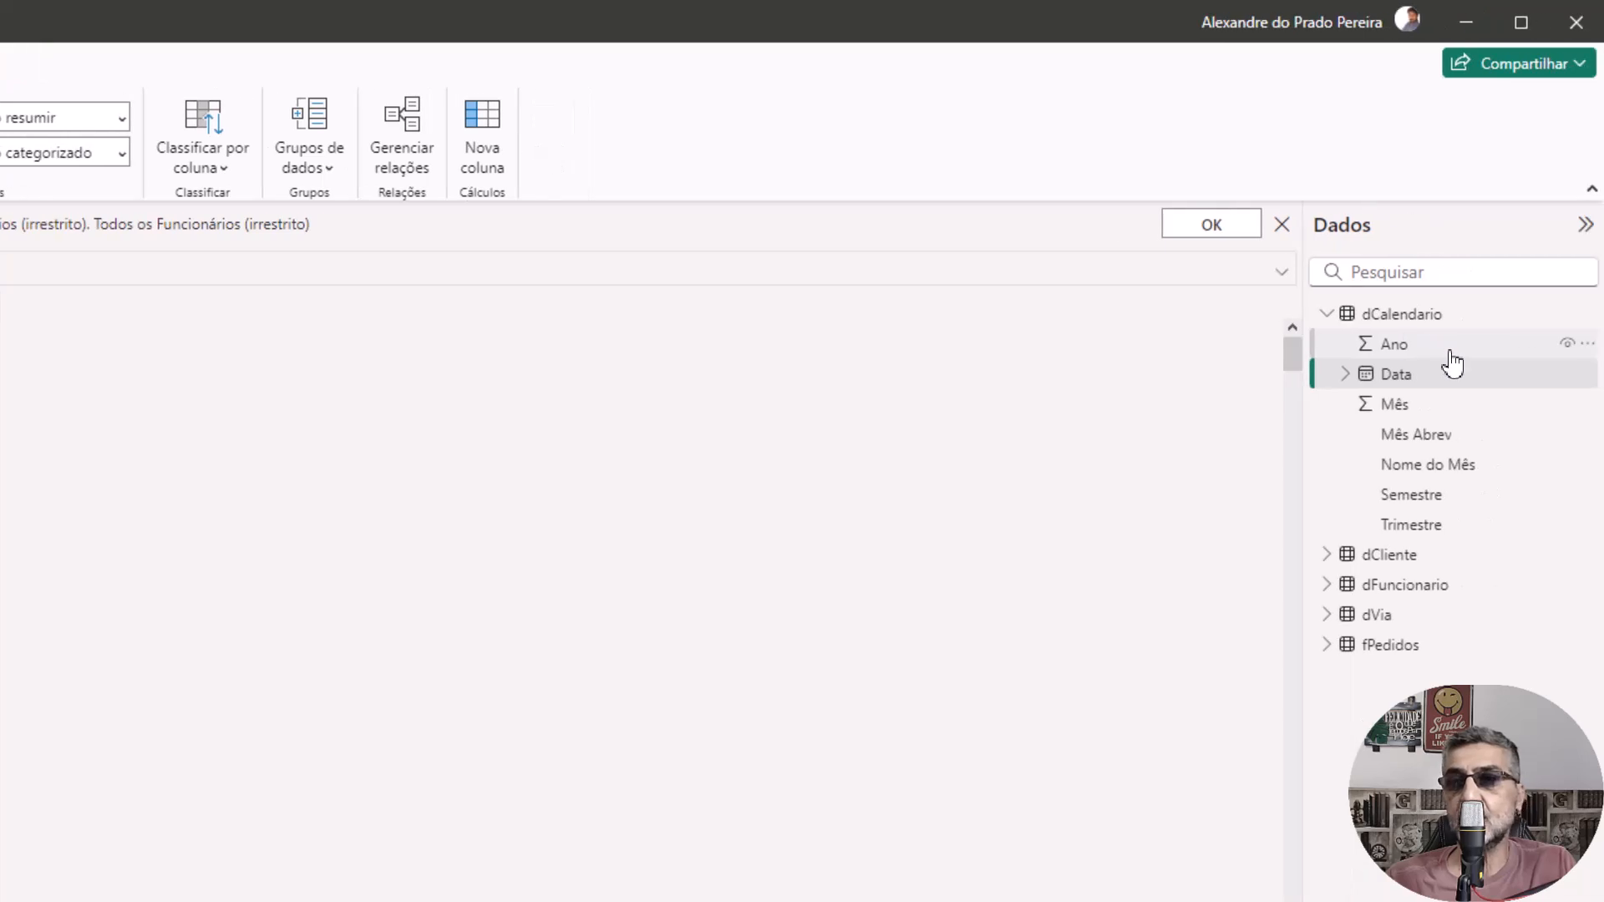
Collapse dCalendario and look through the dCliente, dFuncionario and dVia tables for columns that need formatting
left_click(1397, 316)
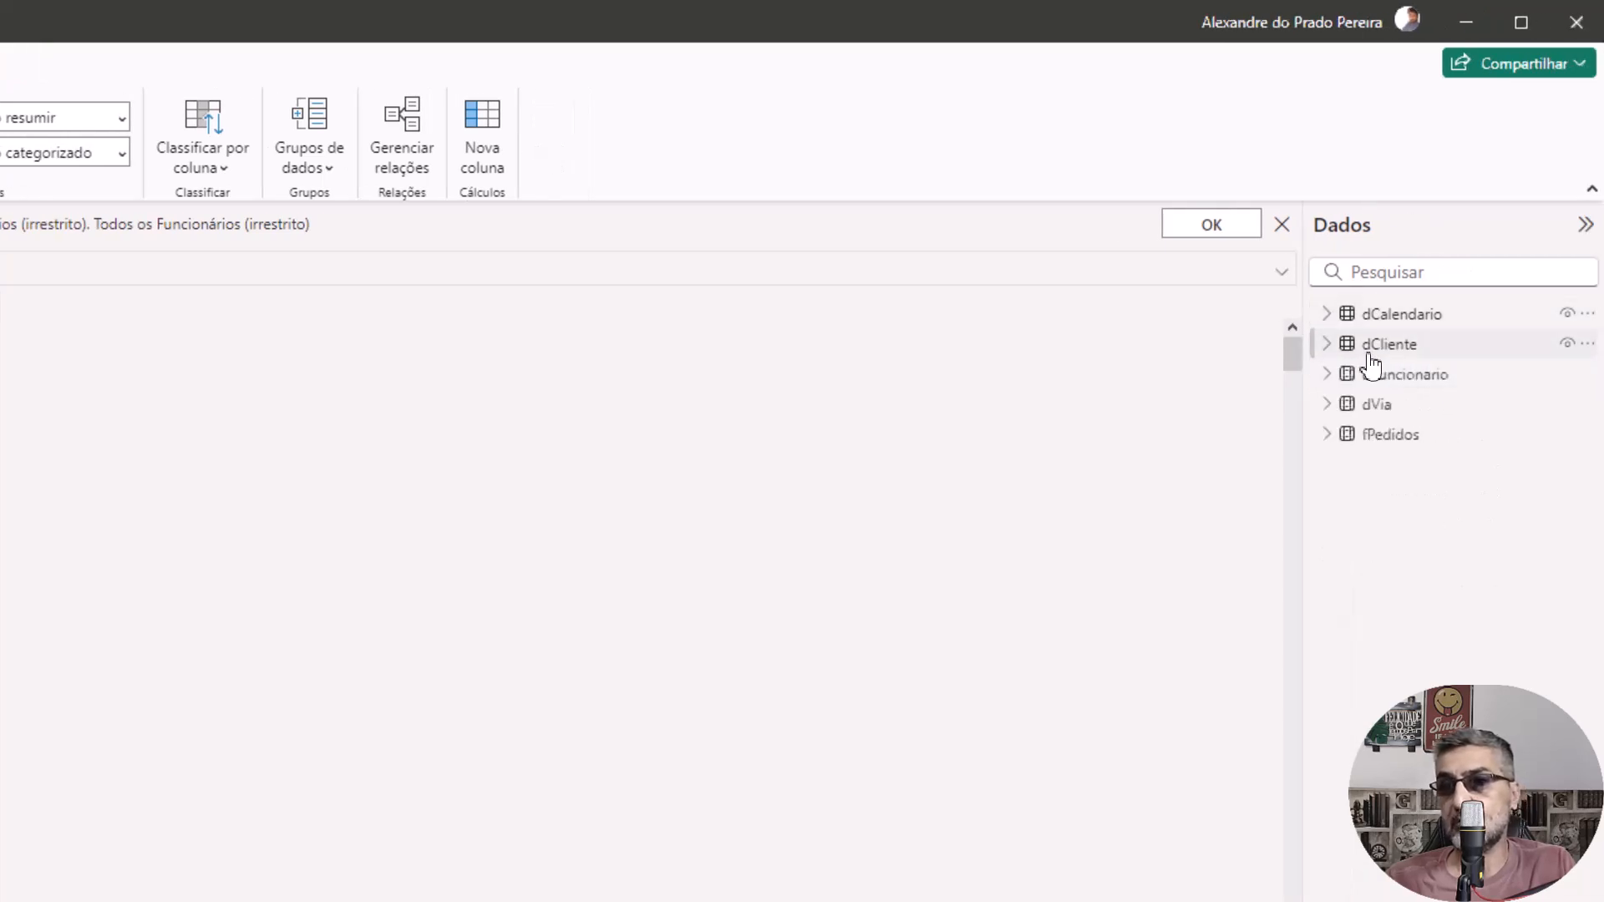
left_click(1382, 353)
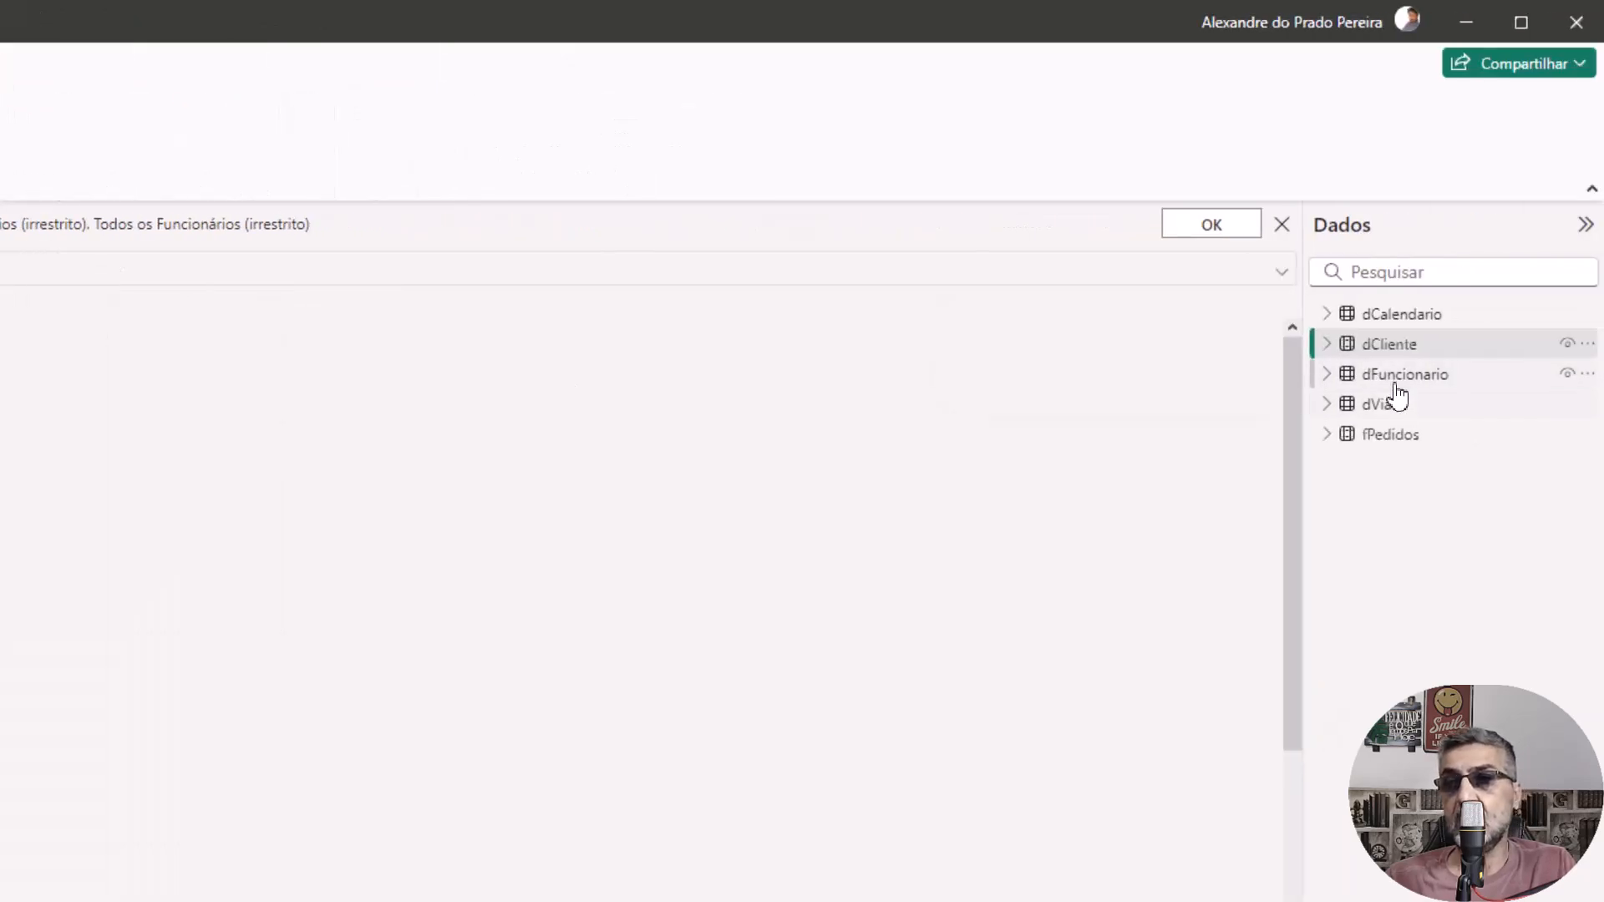
left_click(1397, 378)
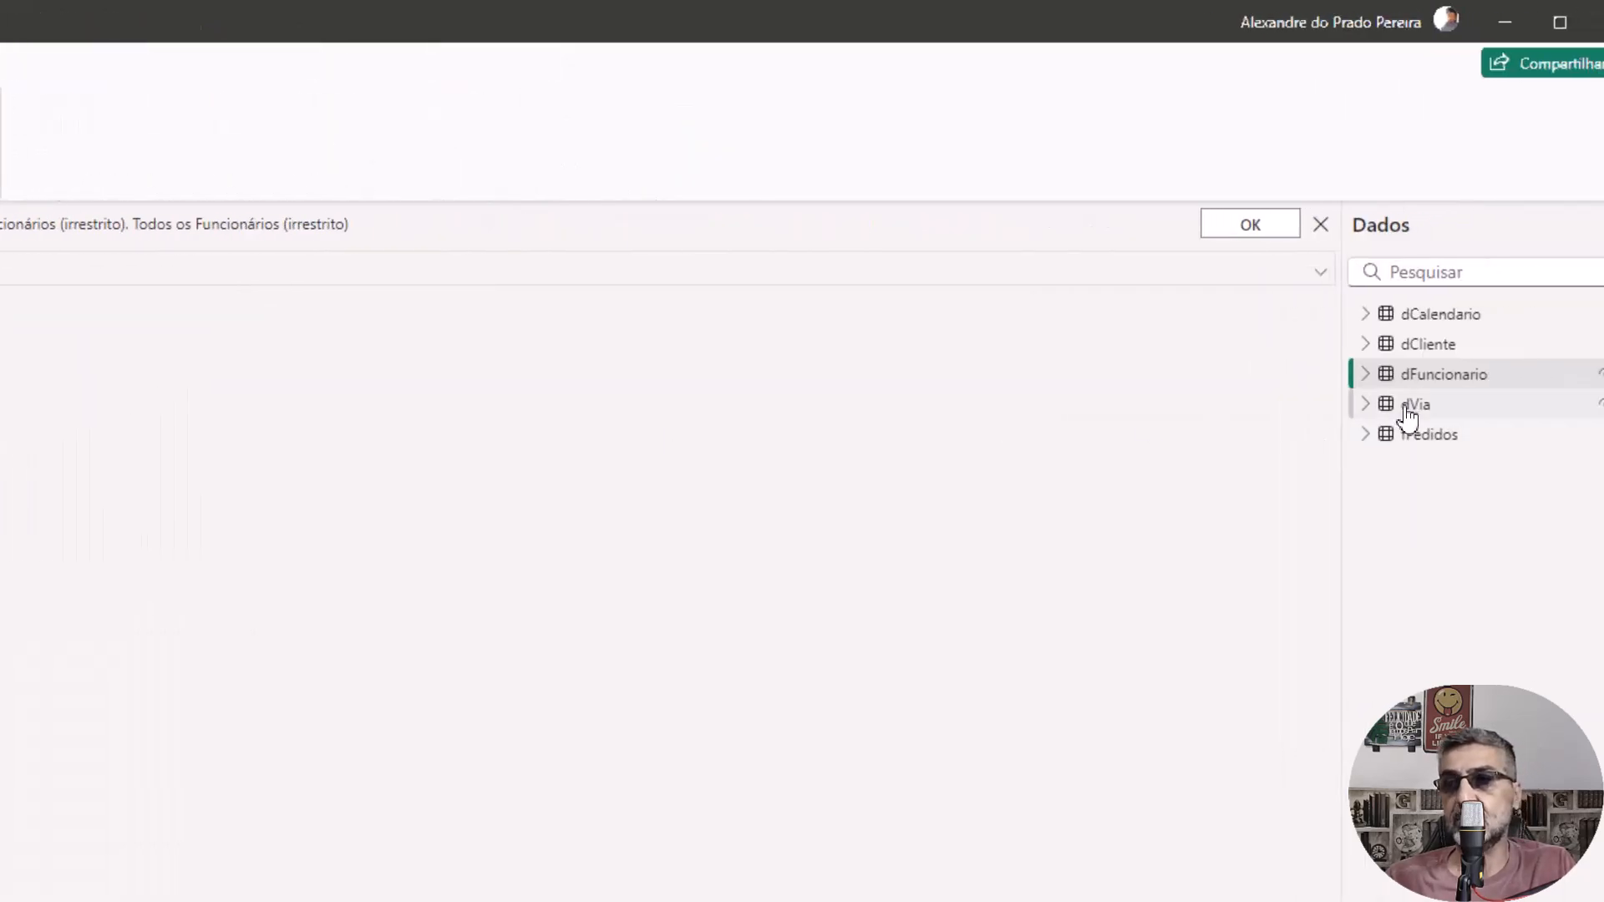
left_click(1411, 410)
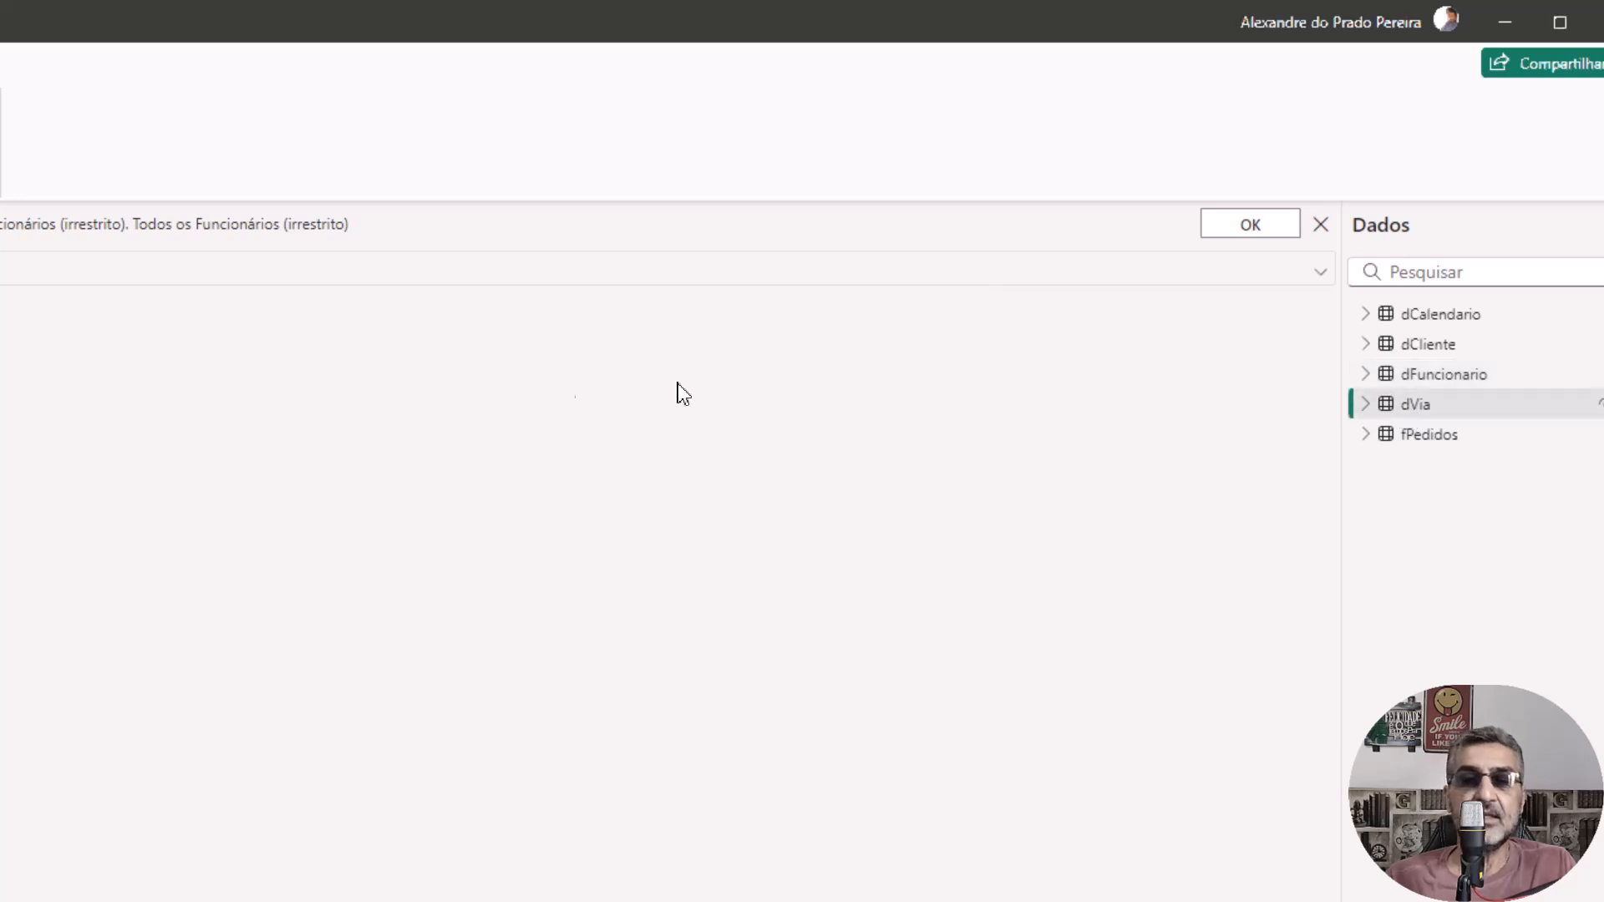
Format the DataPedido and DataEntrega columns of the fPedidos table as Short Date
left_click(1406, 437)
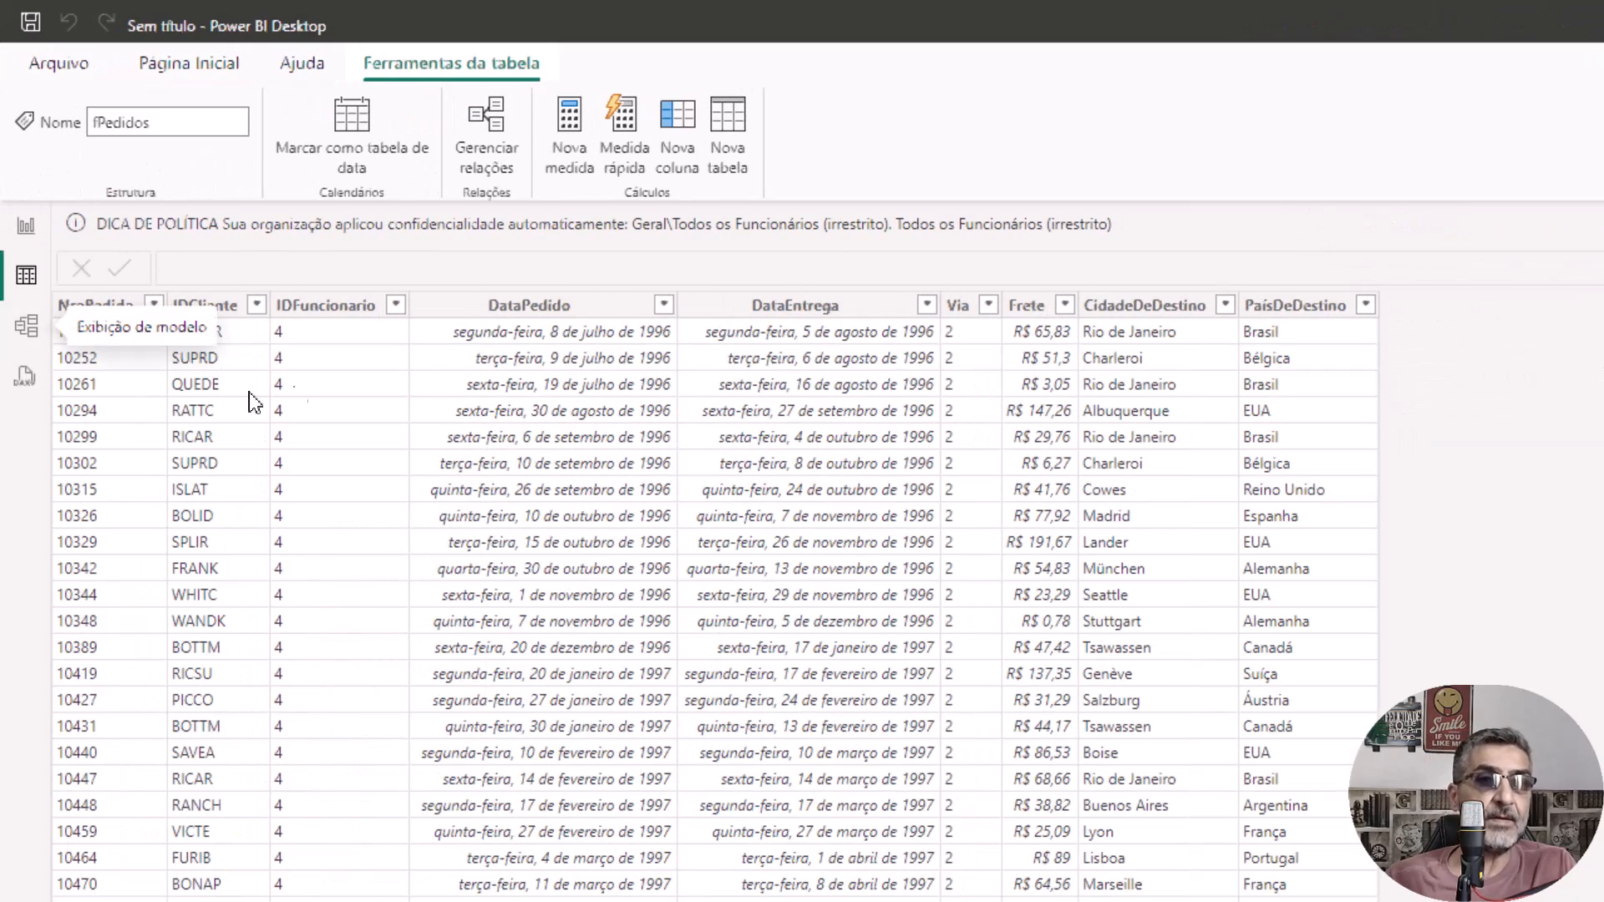
left_click(498, 313)
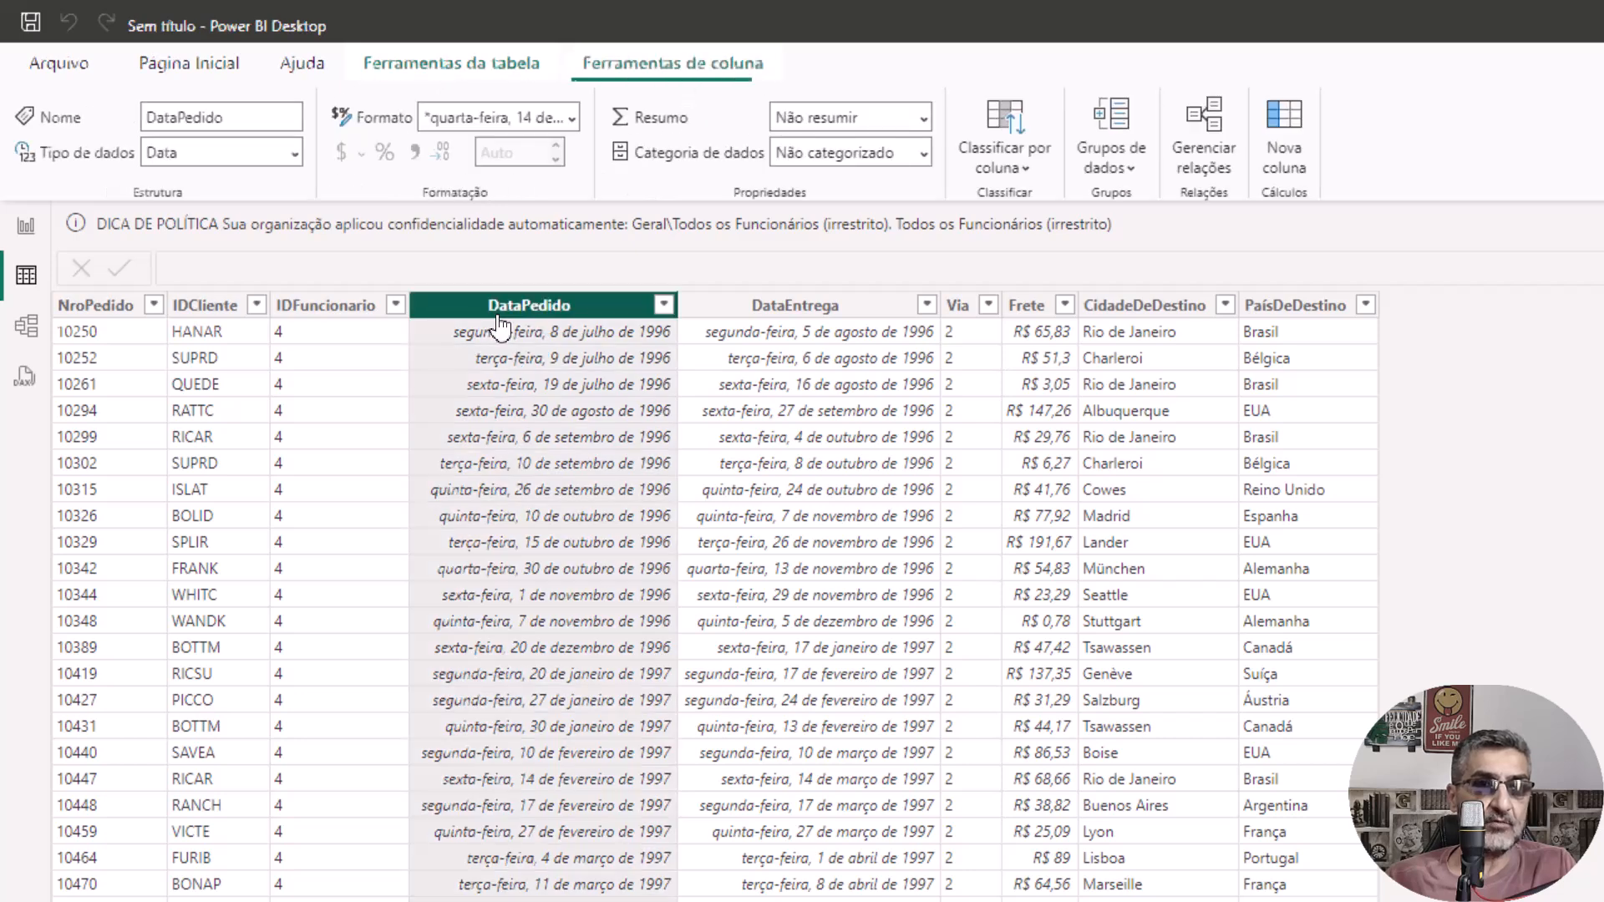
left_click(573, 118)
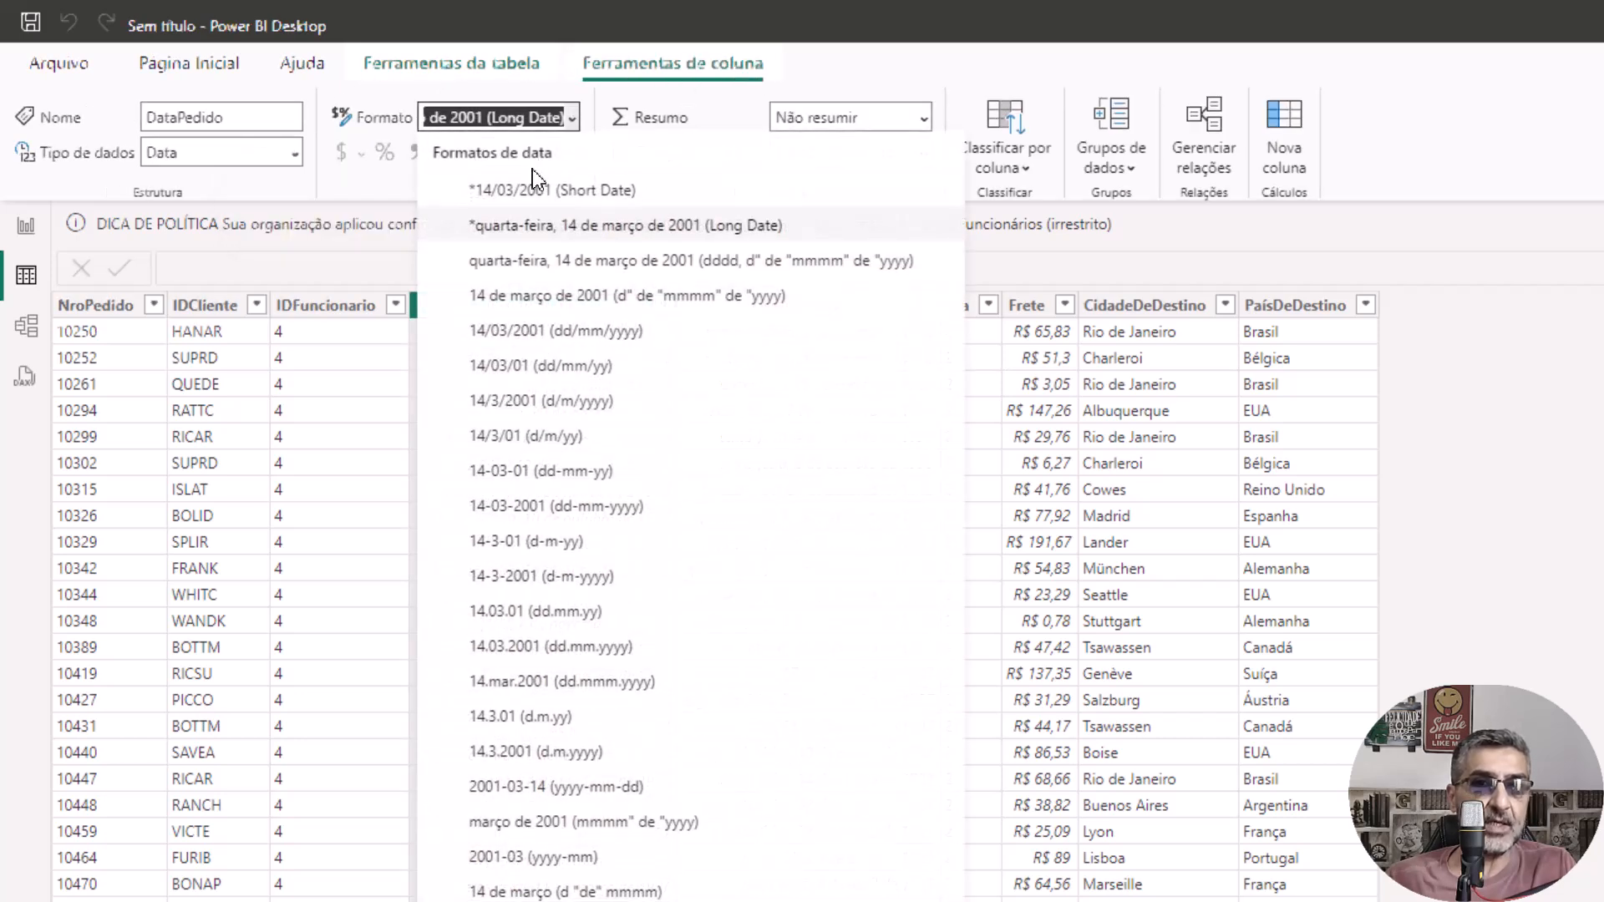
left_click(535, 185)
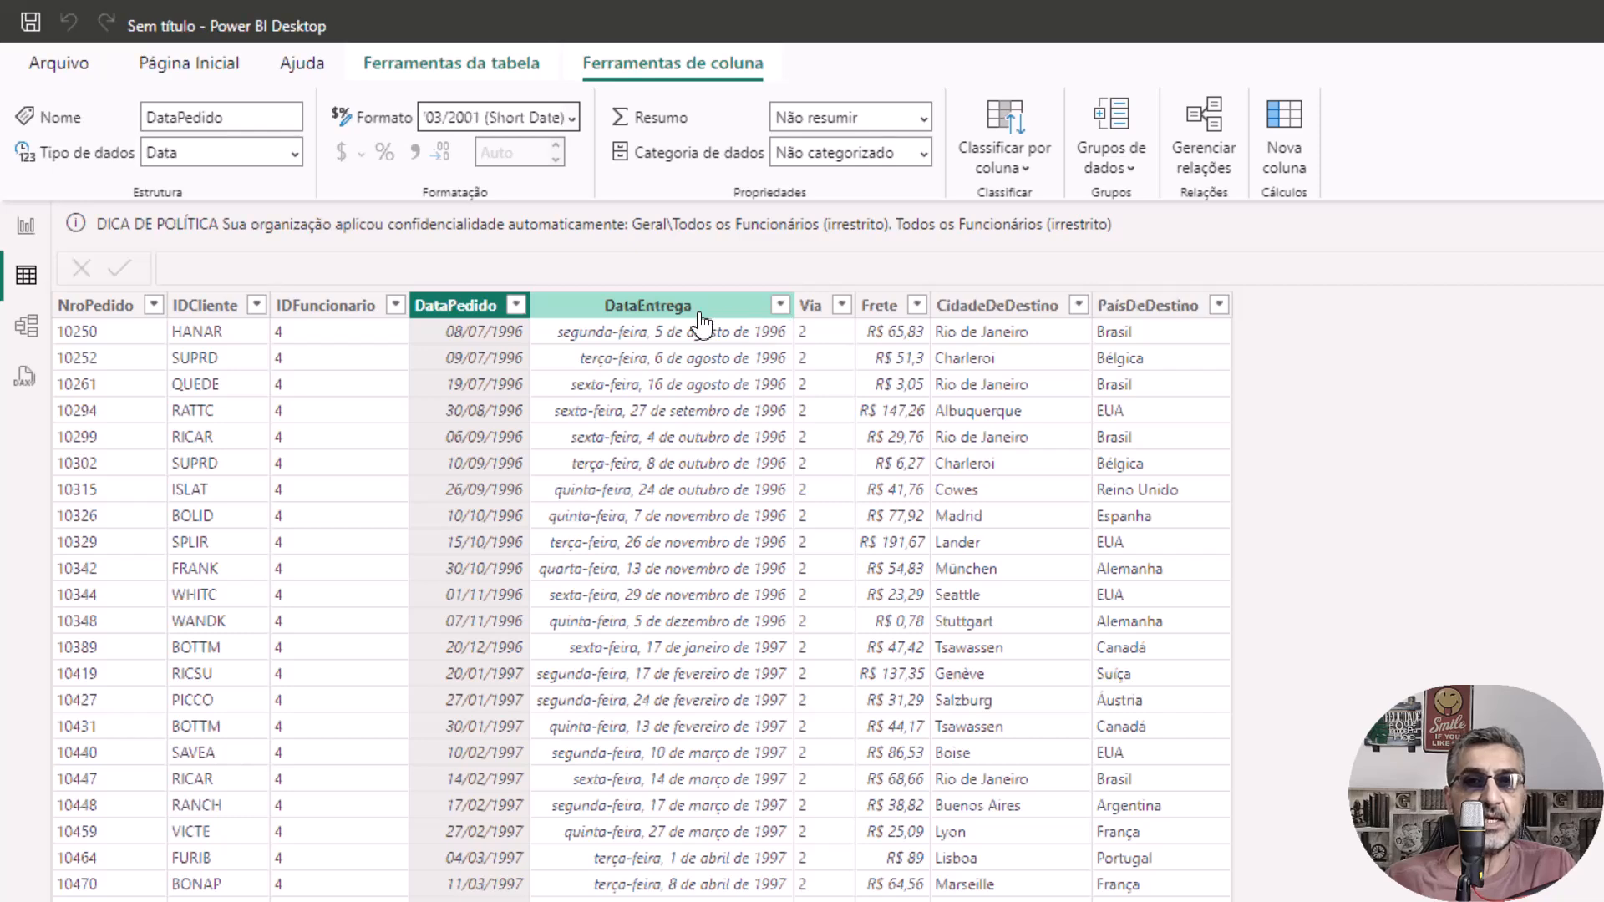
left_click(673, 309)
left_click(573, 122)
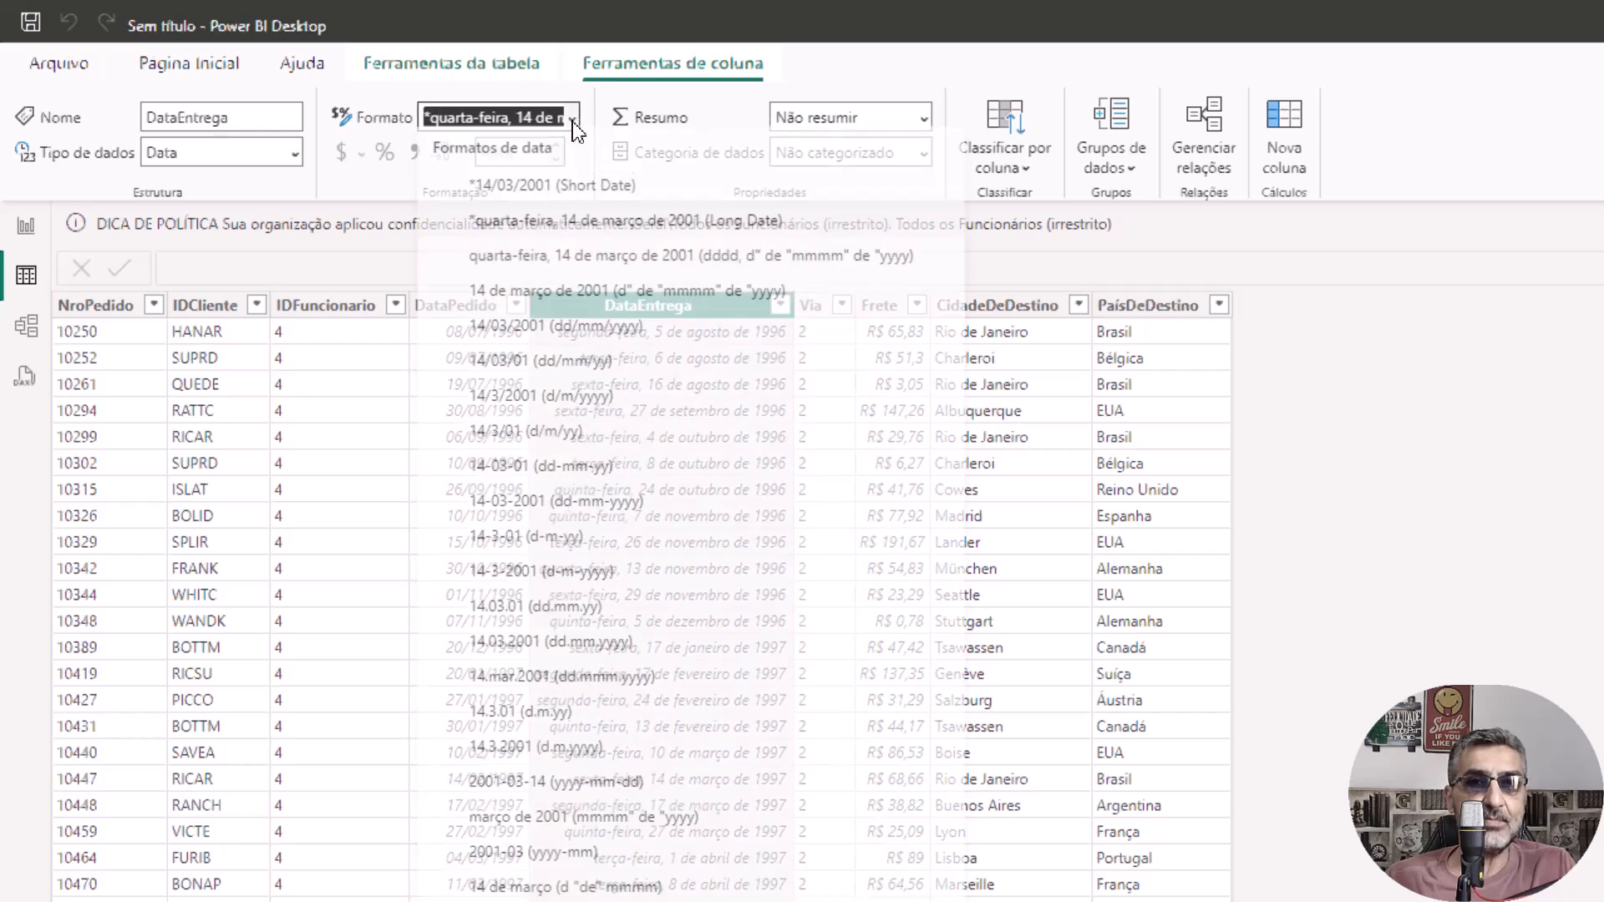
left_click(560, 191)
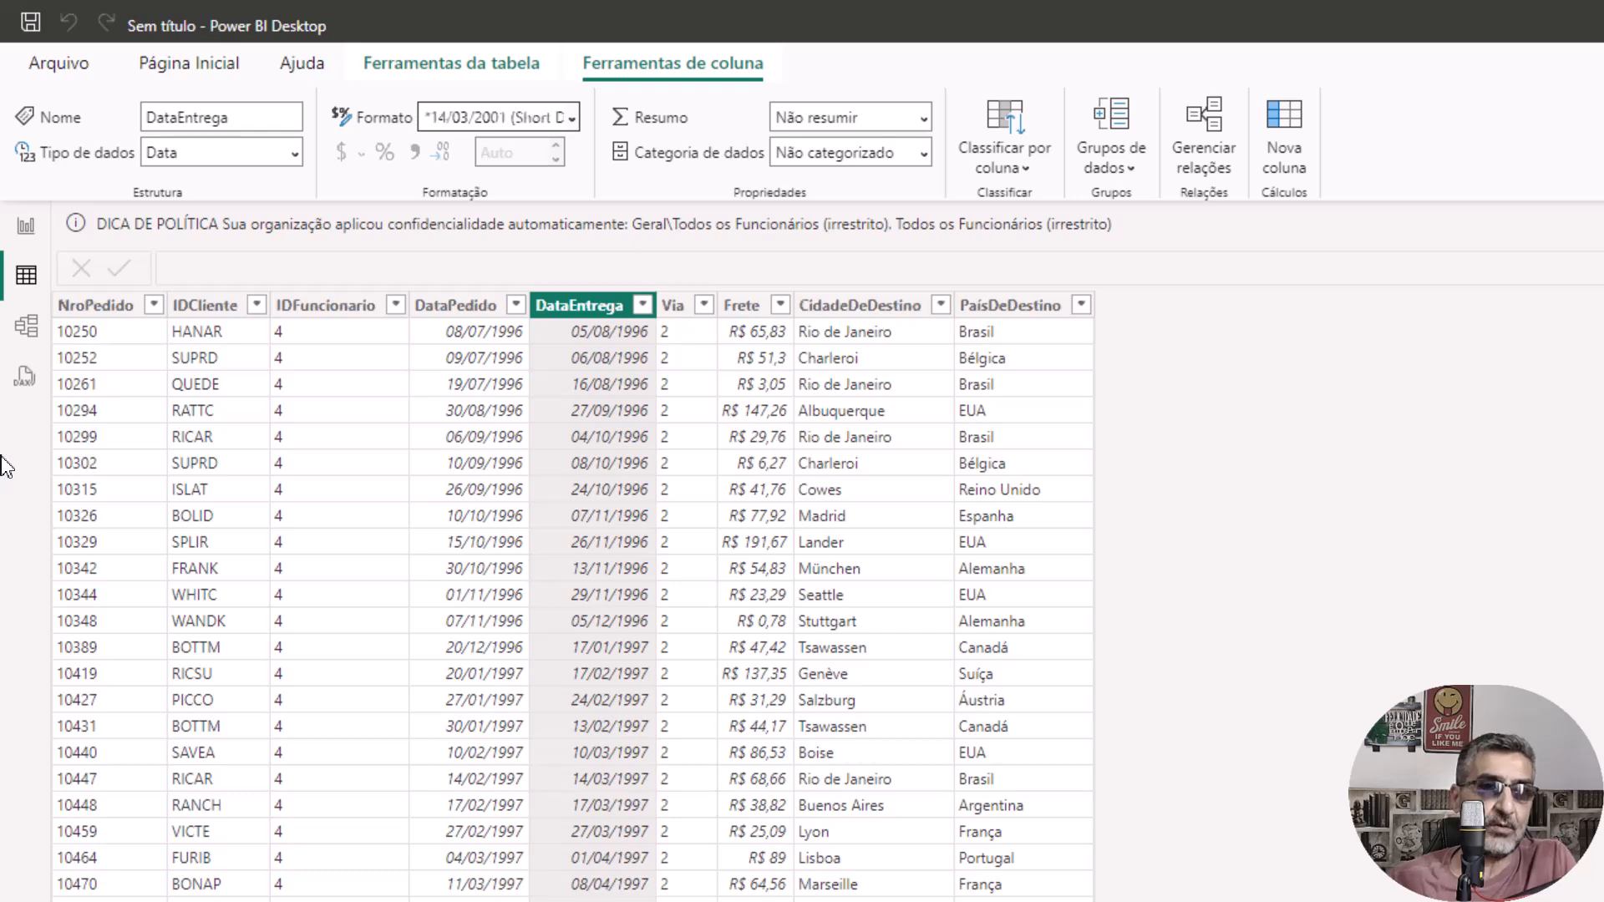
In the model view, dismiss the policy tip and place dCalendario under dCliente and dFuncionario under dVia
left_click(33, 340)
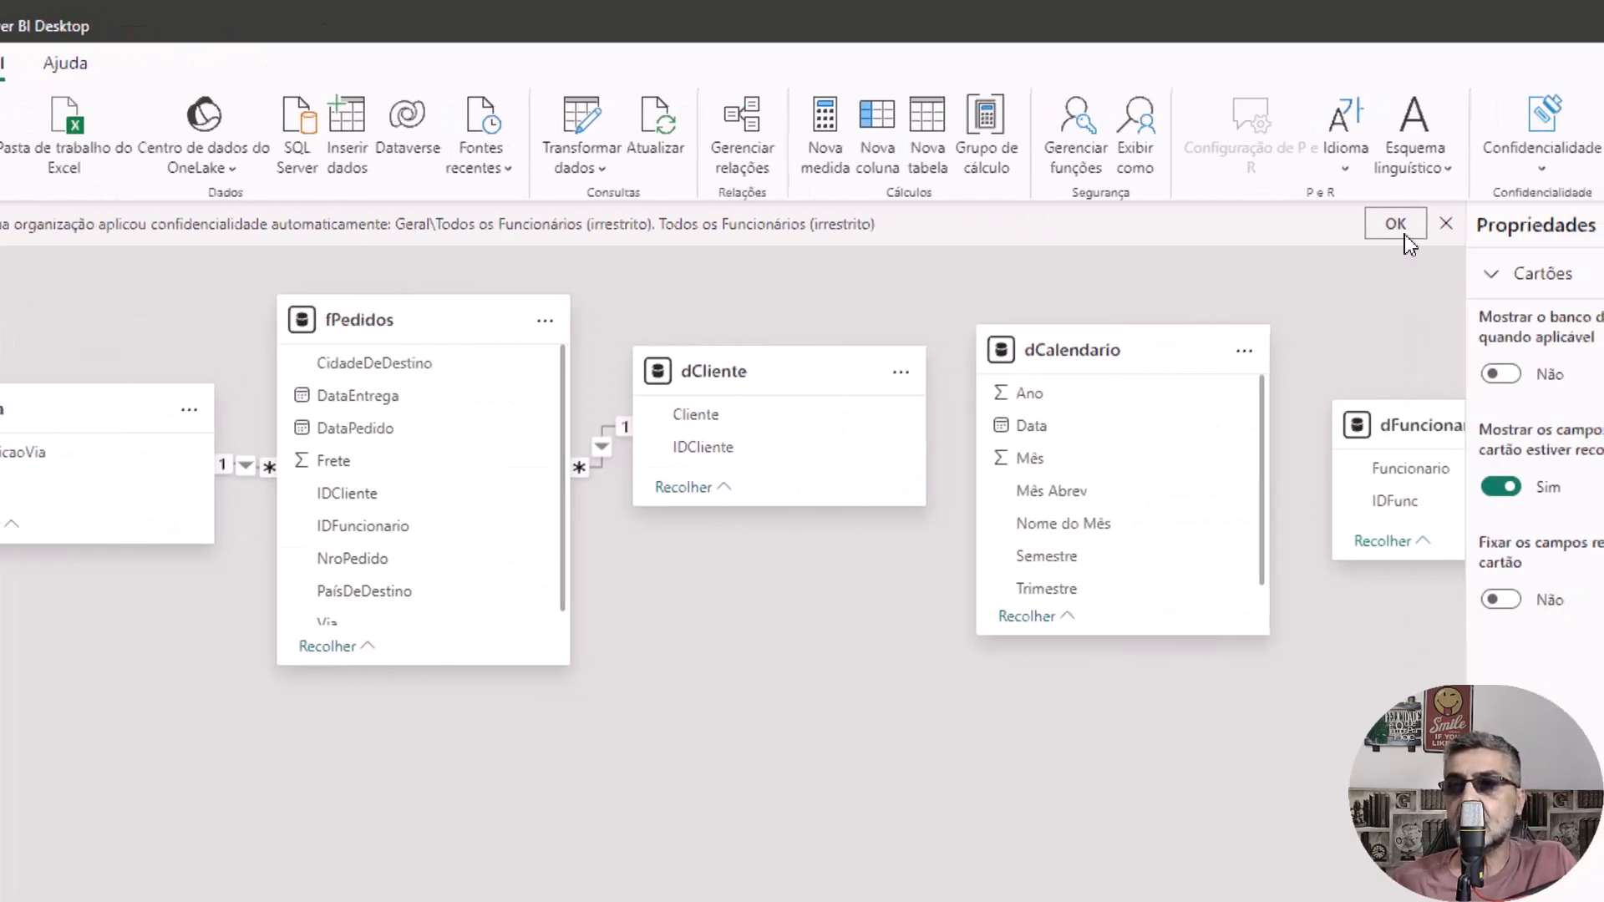
left_click(1359, 224)
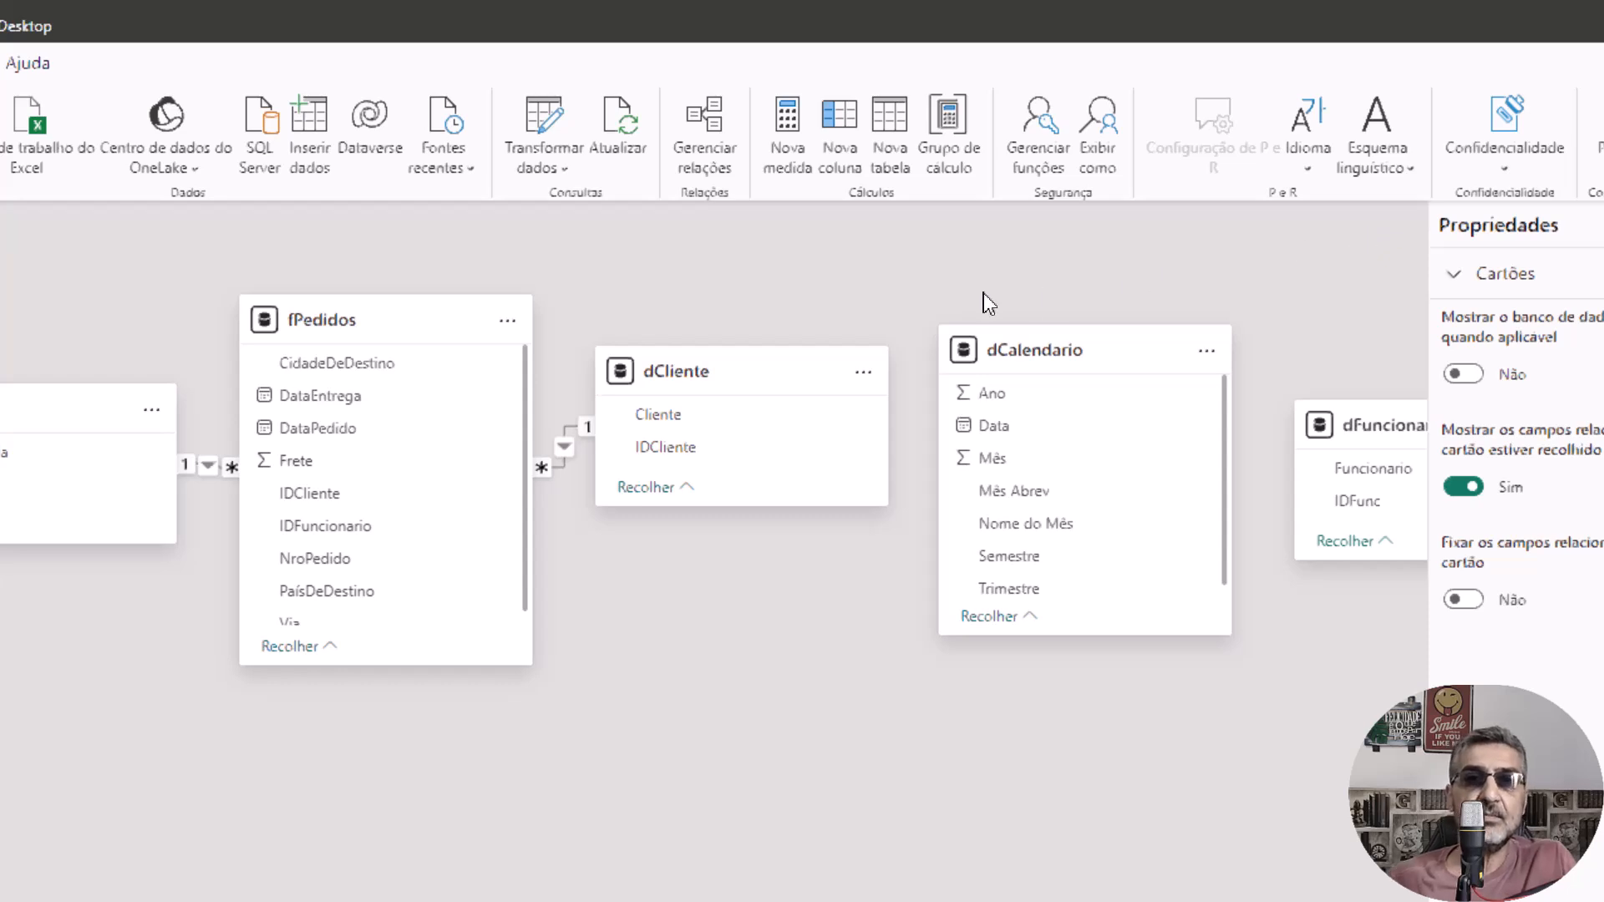
left_click_drag(1028, 346, 682, 543)
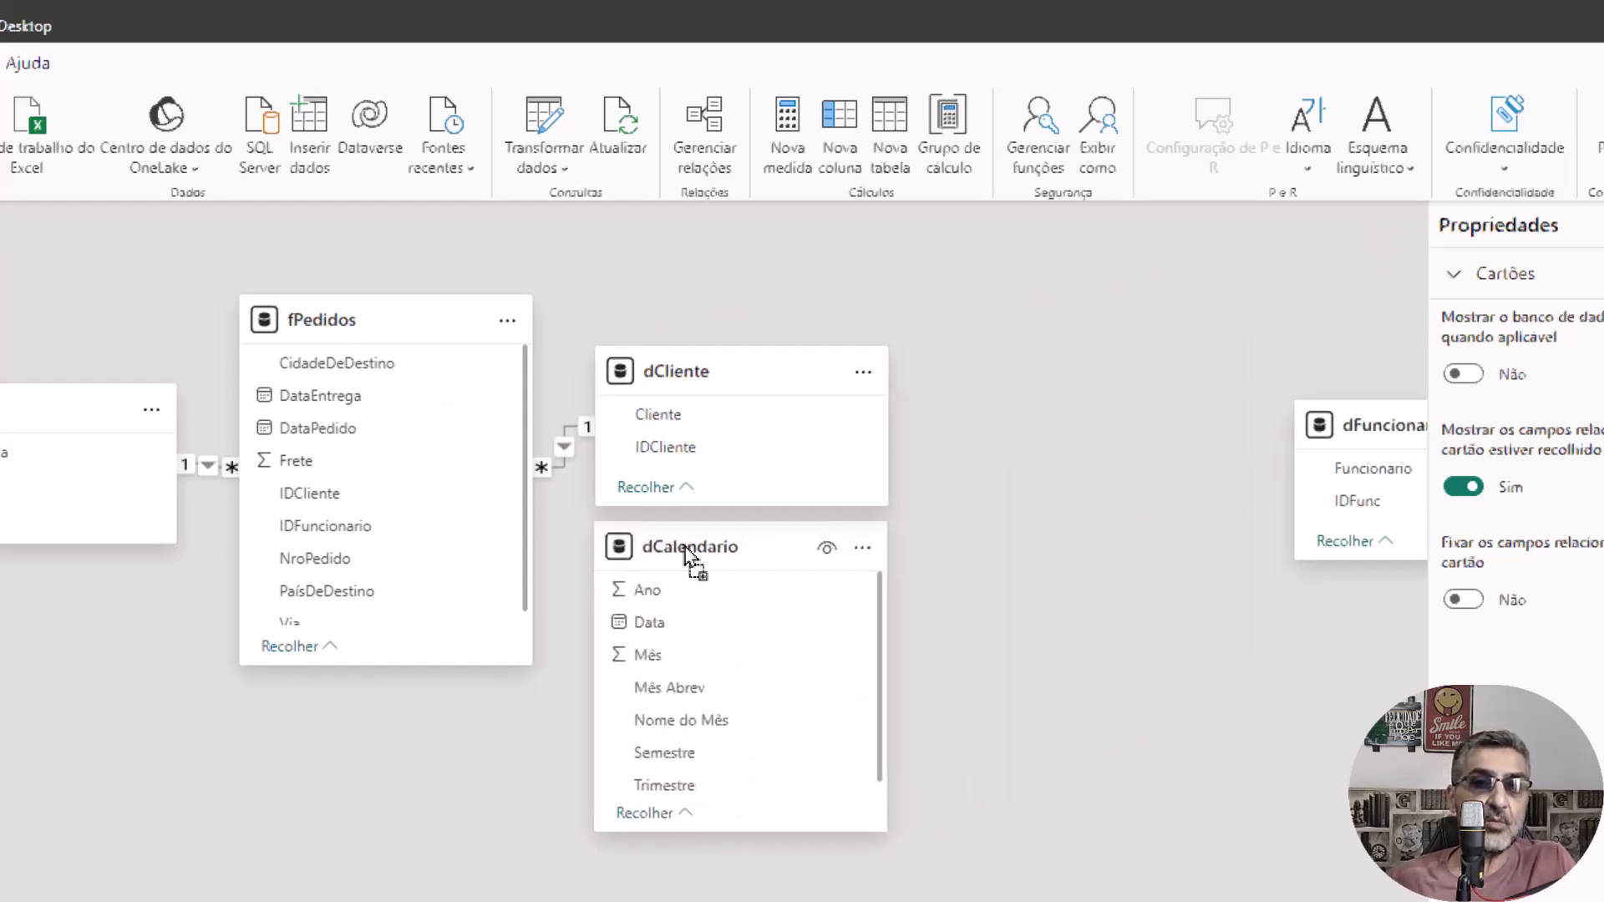
left_click_drag(1397, 412, 29, 664)
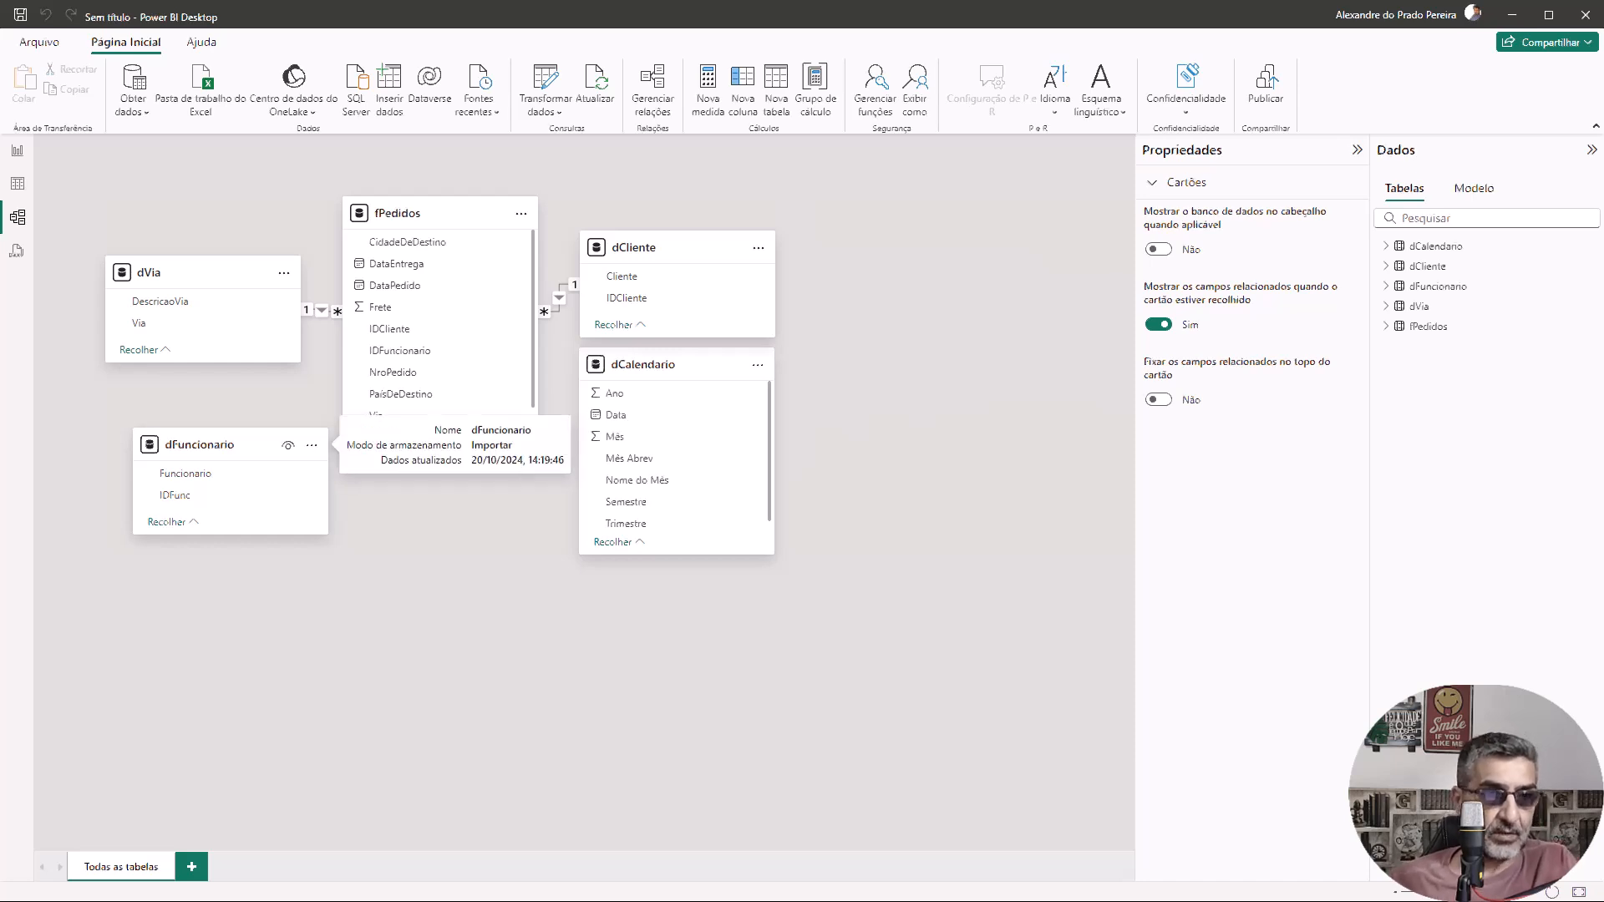
left_click_drag(229, 444, 193, 521)
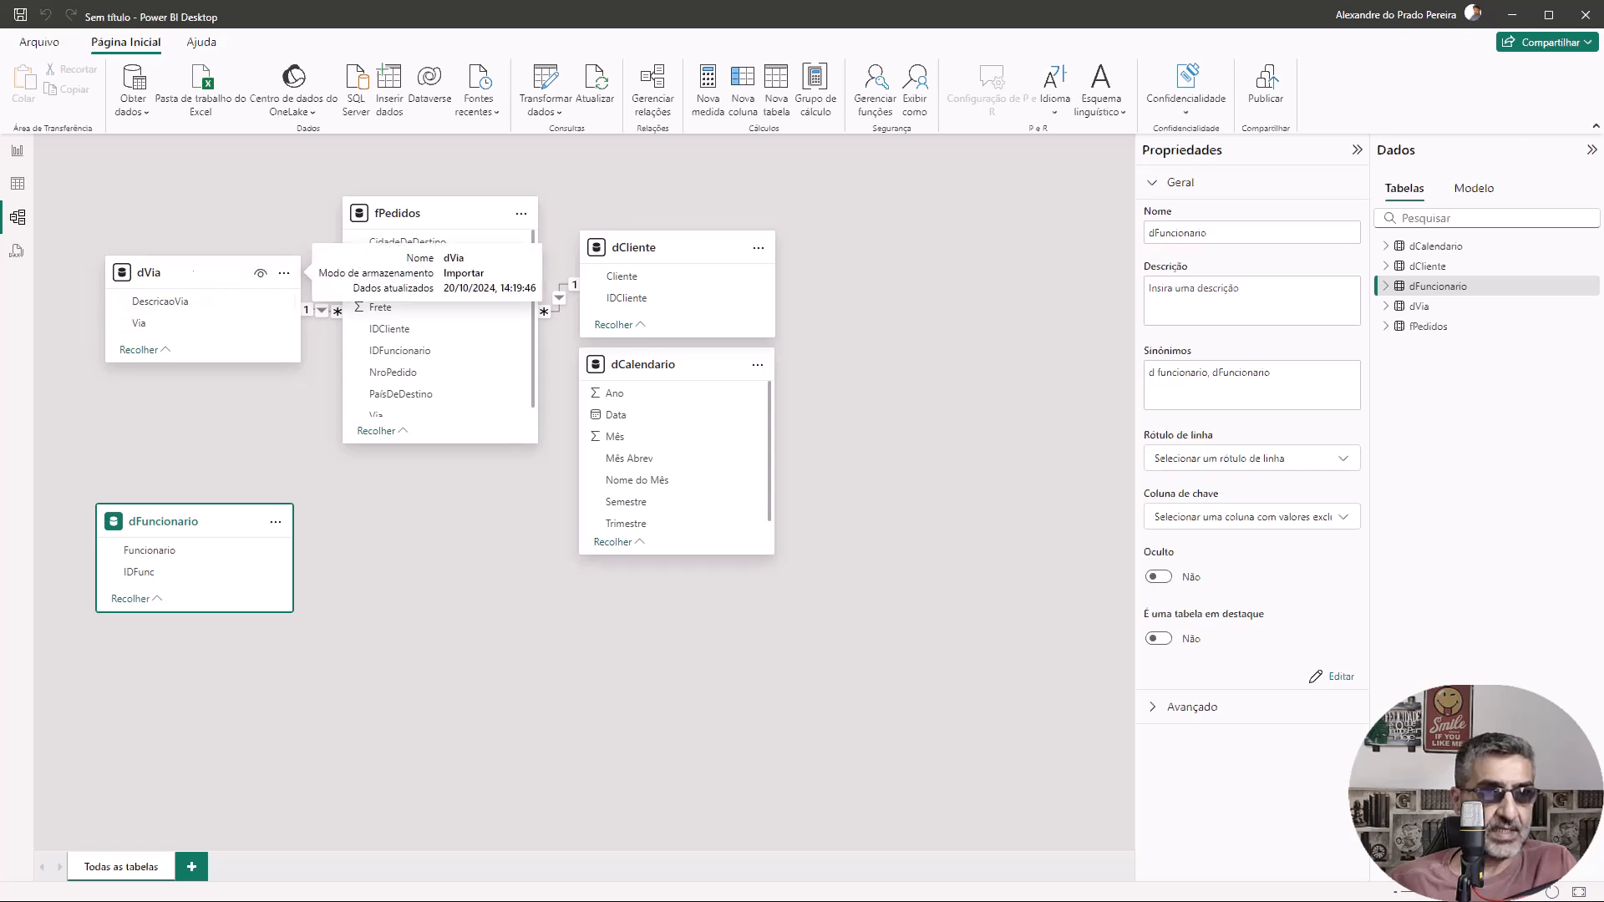
Centre fPedidos between the dimension tables, space the other cards around it, and lengthen dCalendario and fPedidos to fit all their fields
left_click_drag(168, 273, 159, 261)
left_click_drag(445, 217, 445, 365)
left_click_drag(657, 248, 655, 245)
left_click_drag(677, 364, 684, 430)
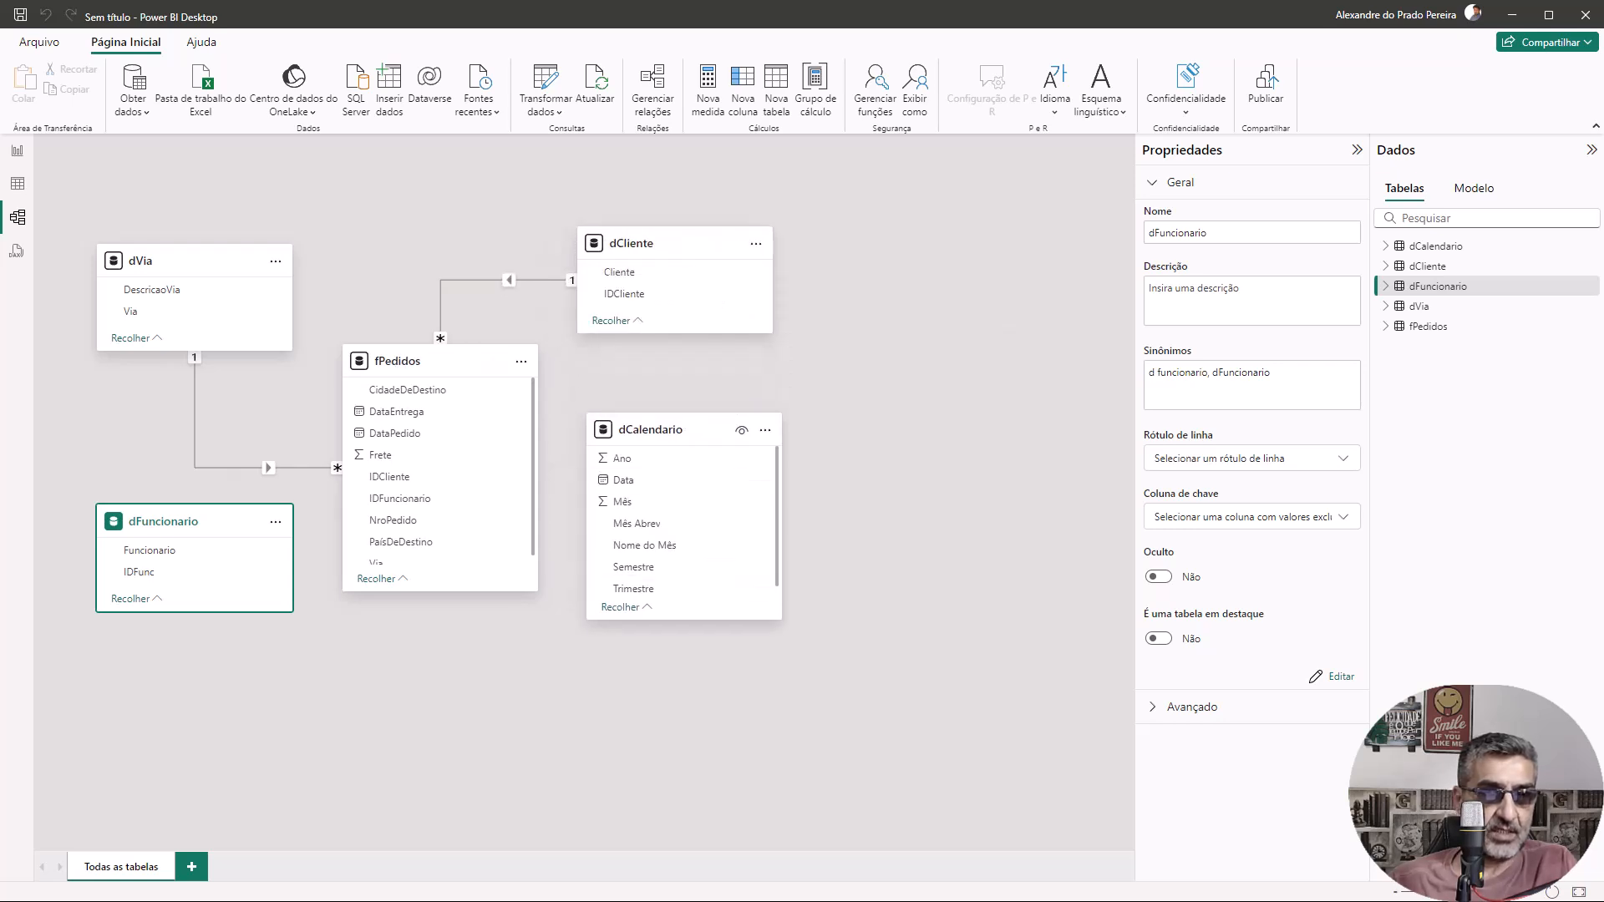
left_click_drag(684, 619, 684, 686)
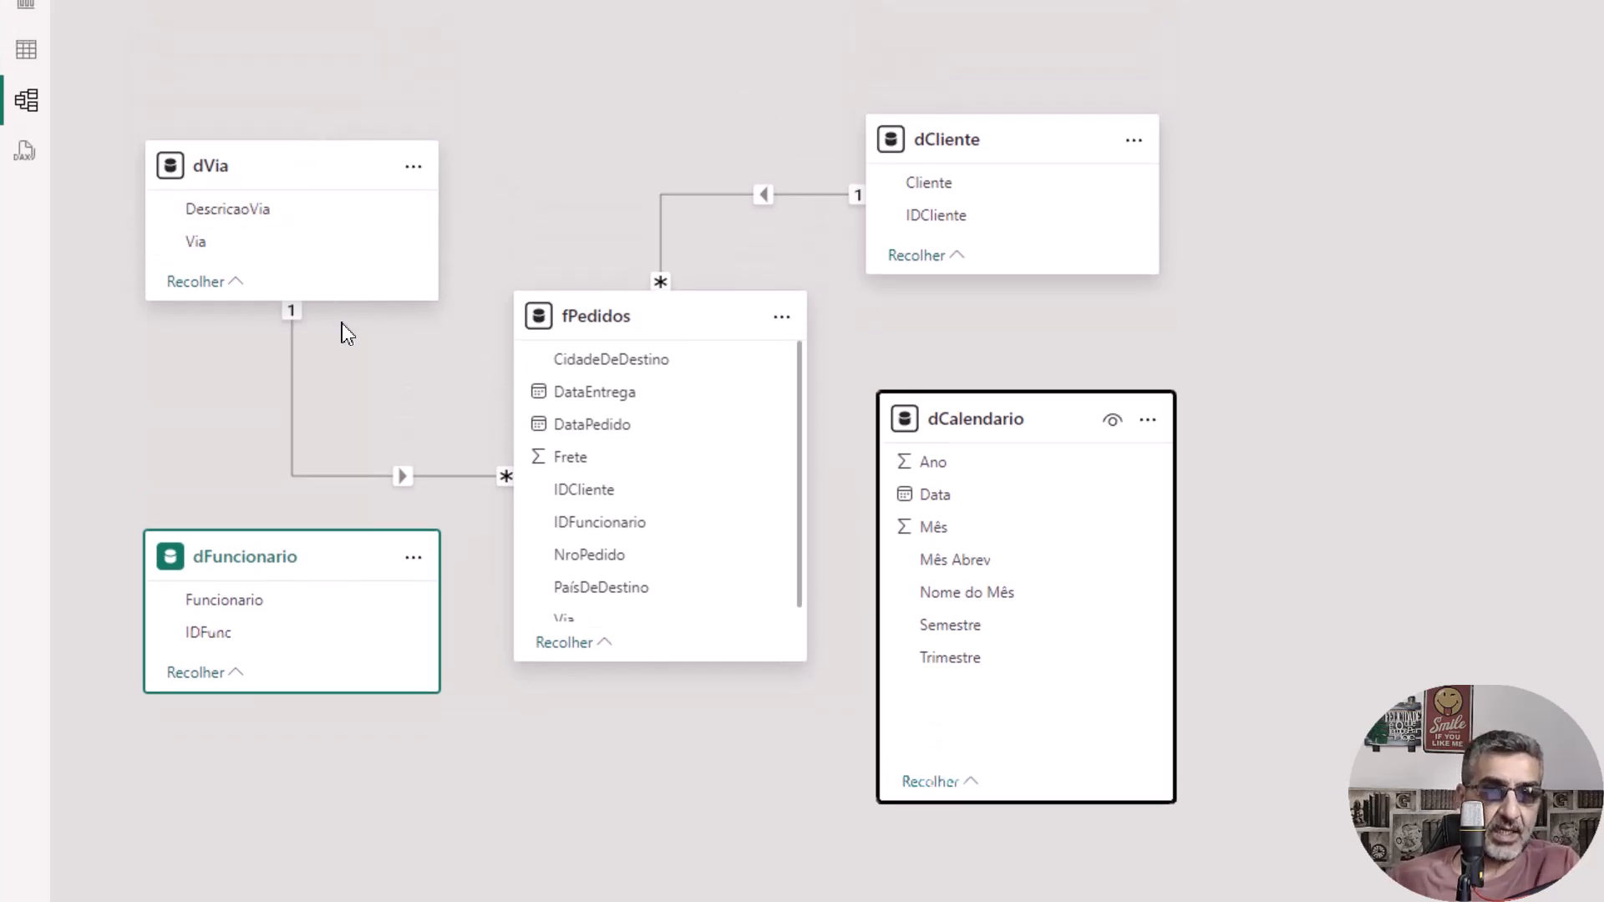
left_click_drag(711, 660, 705, 724)
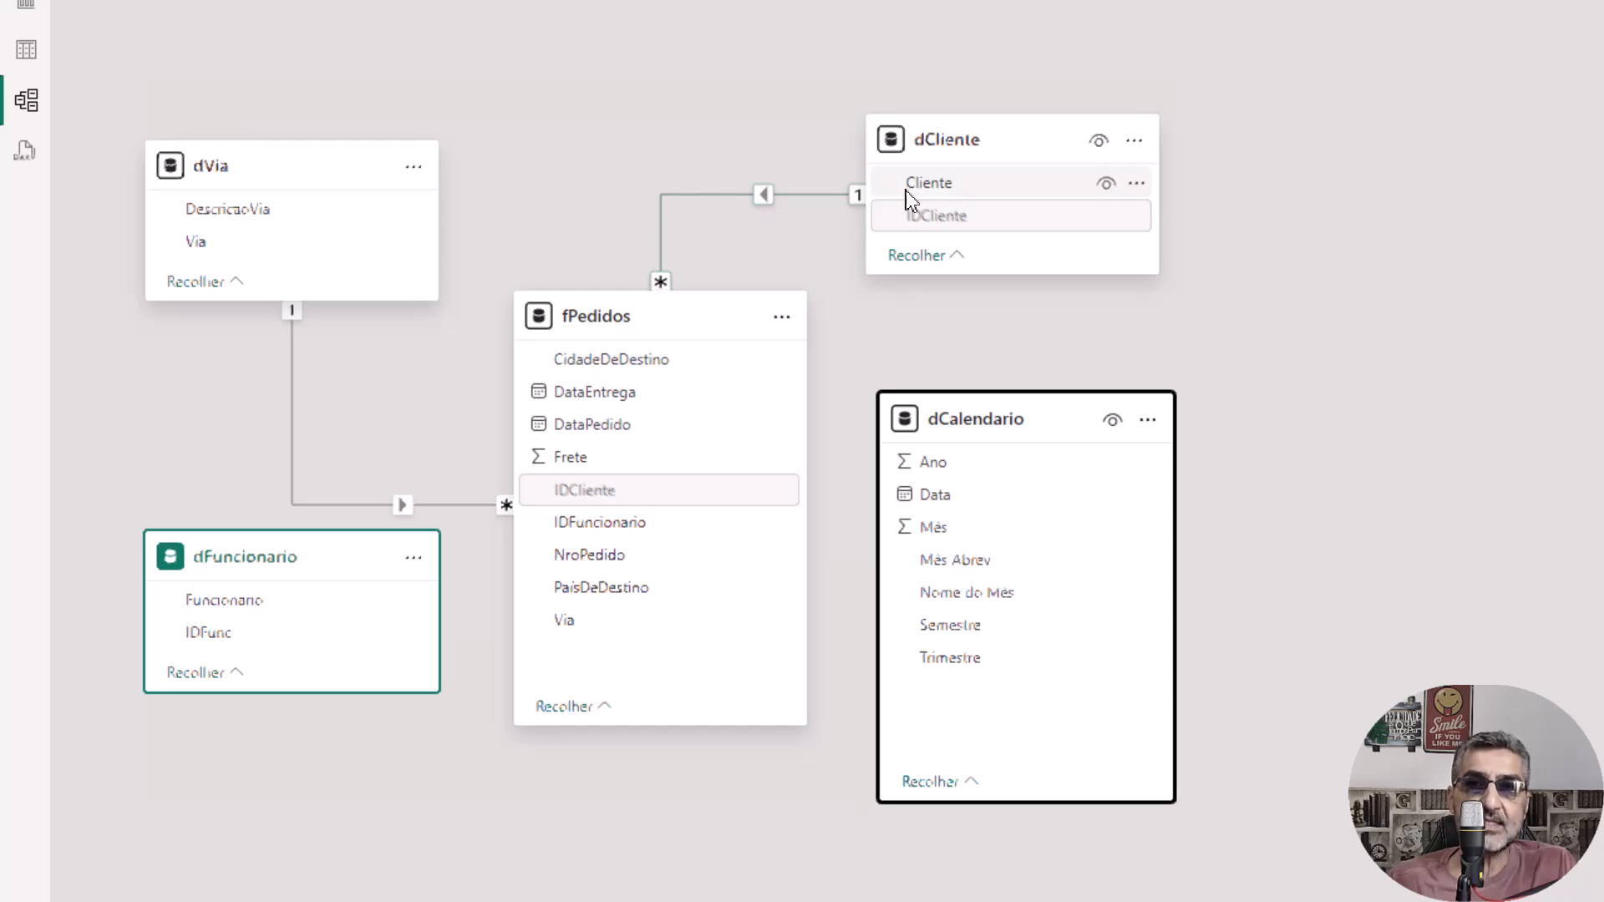
Create an active one-to-many relationship from IDFunc in dFuncionario to IDFuncionario in fPedidos with single cross-filter direction
left_click(660, 255)
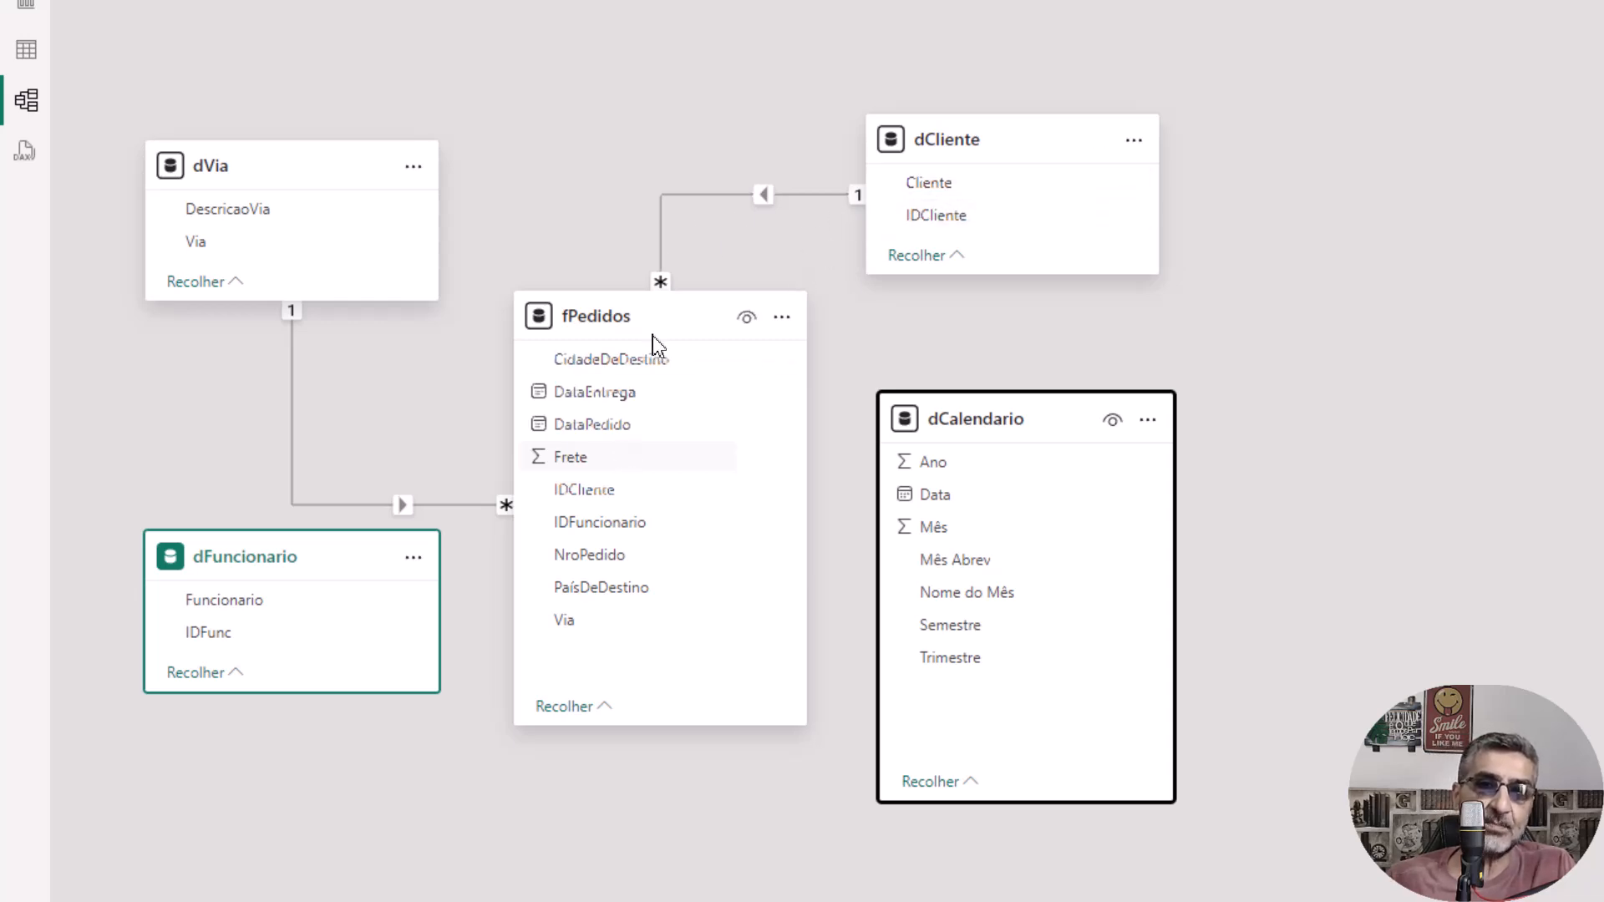
mouse_move(658, 345)
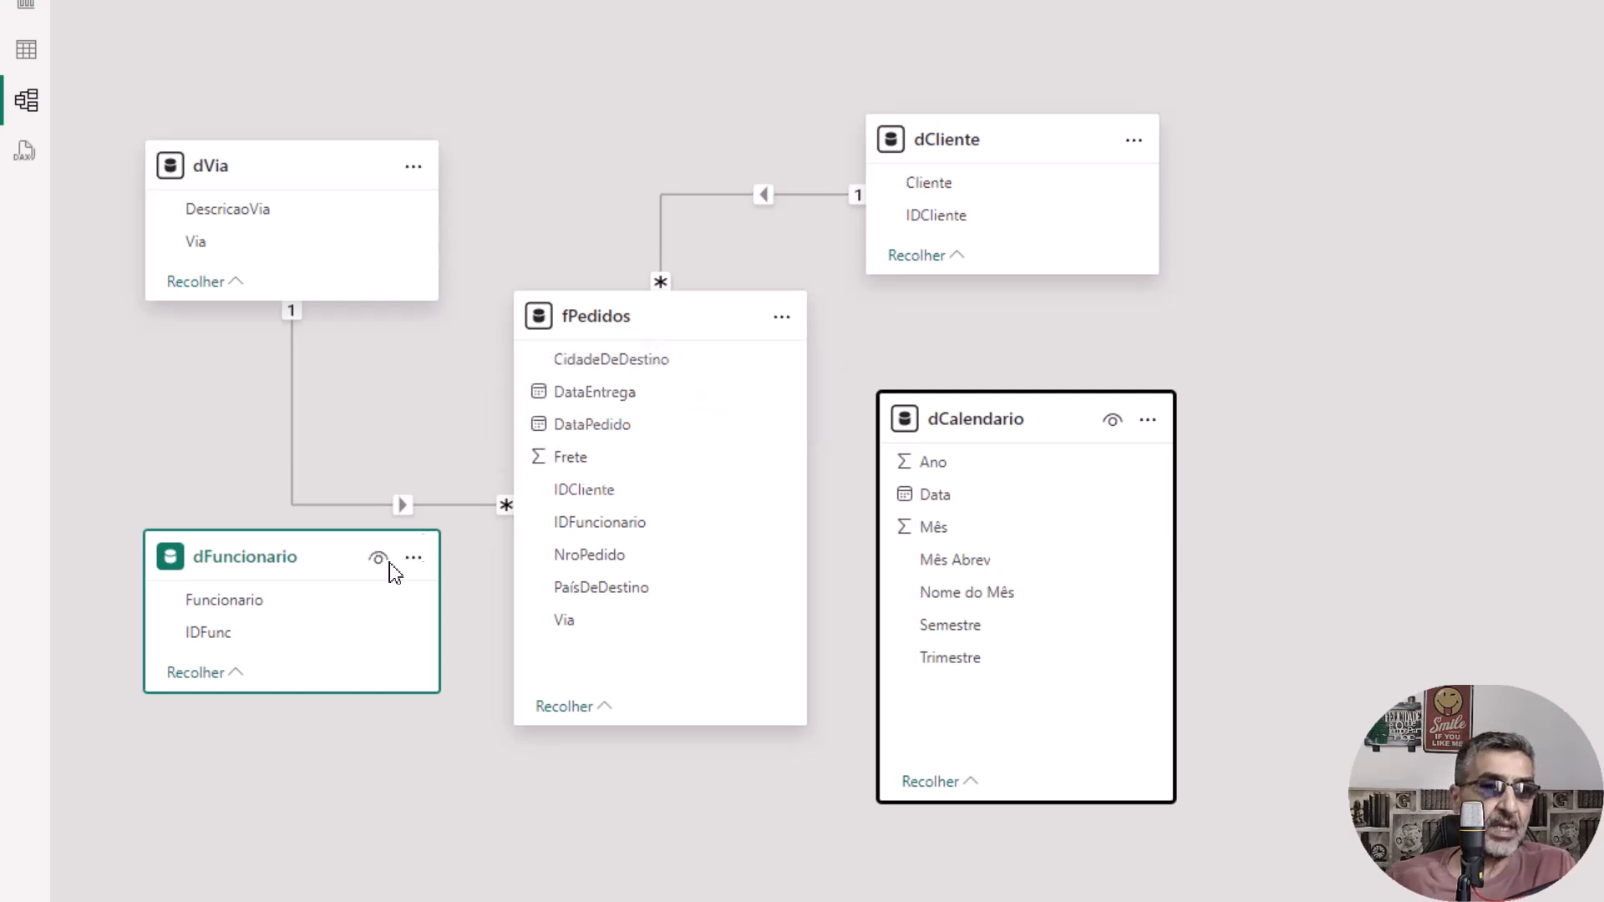
left_click(229, 633)
left_click_drag(229, 632, 674, 530)
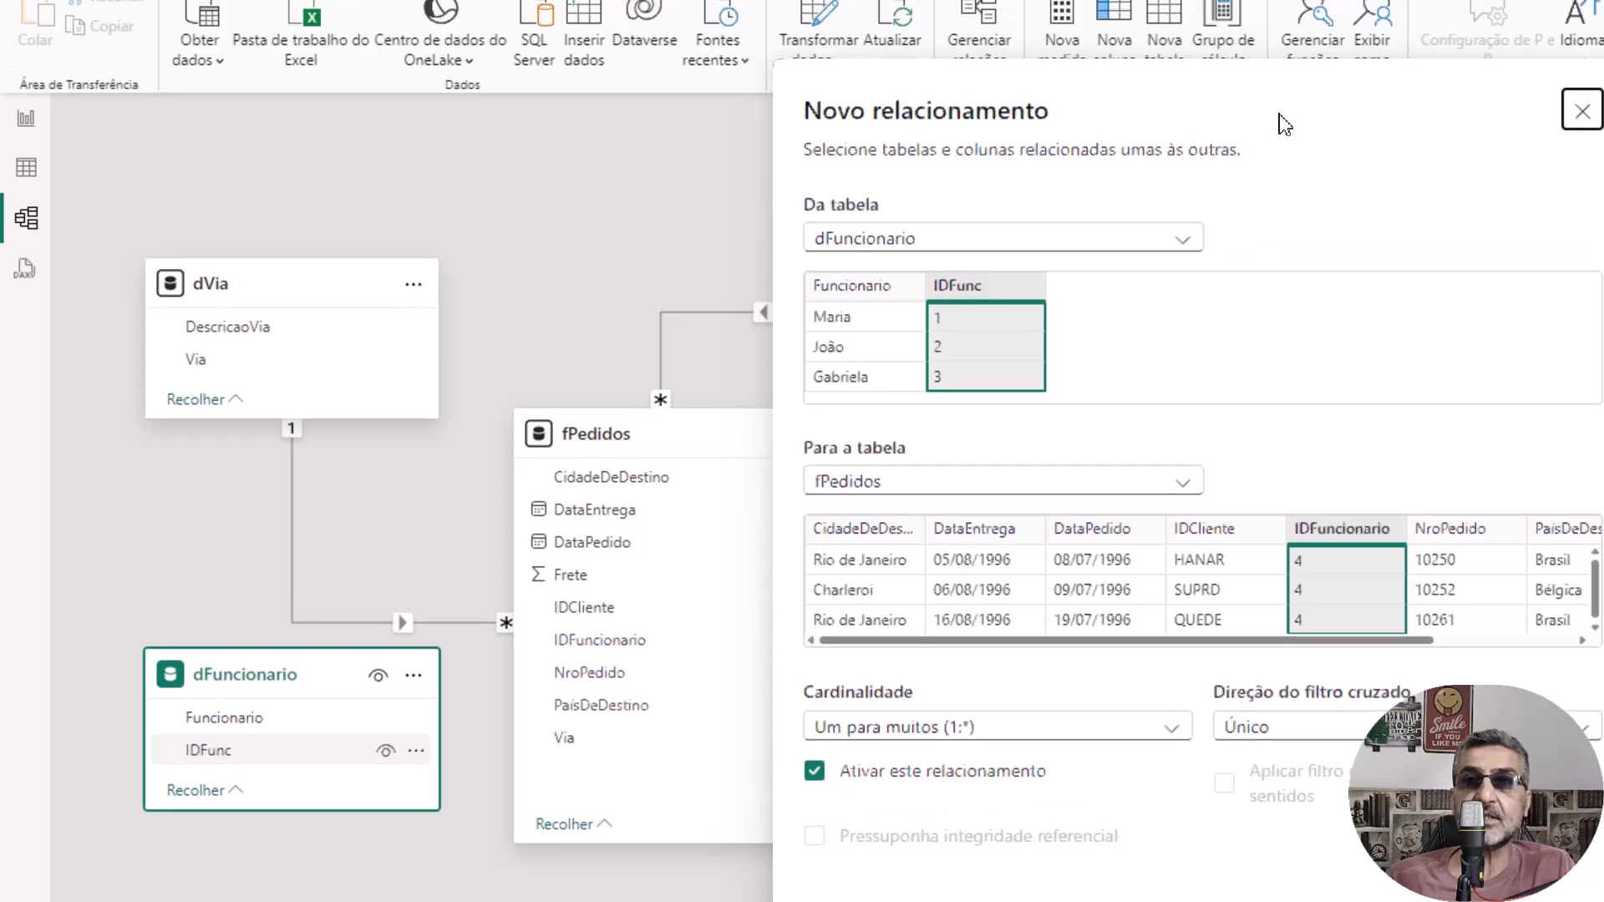
left_click_drag(1278, 109, 834, 10)
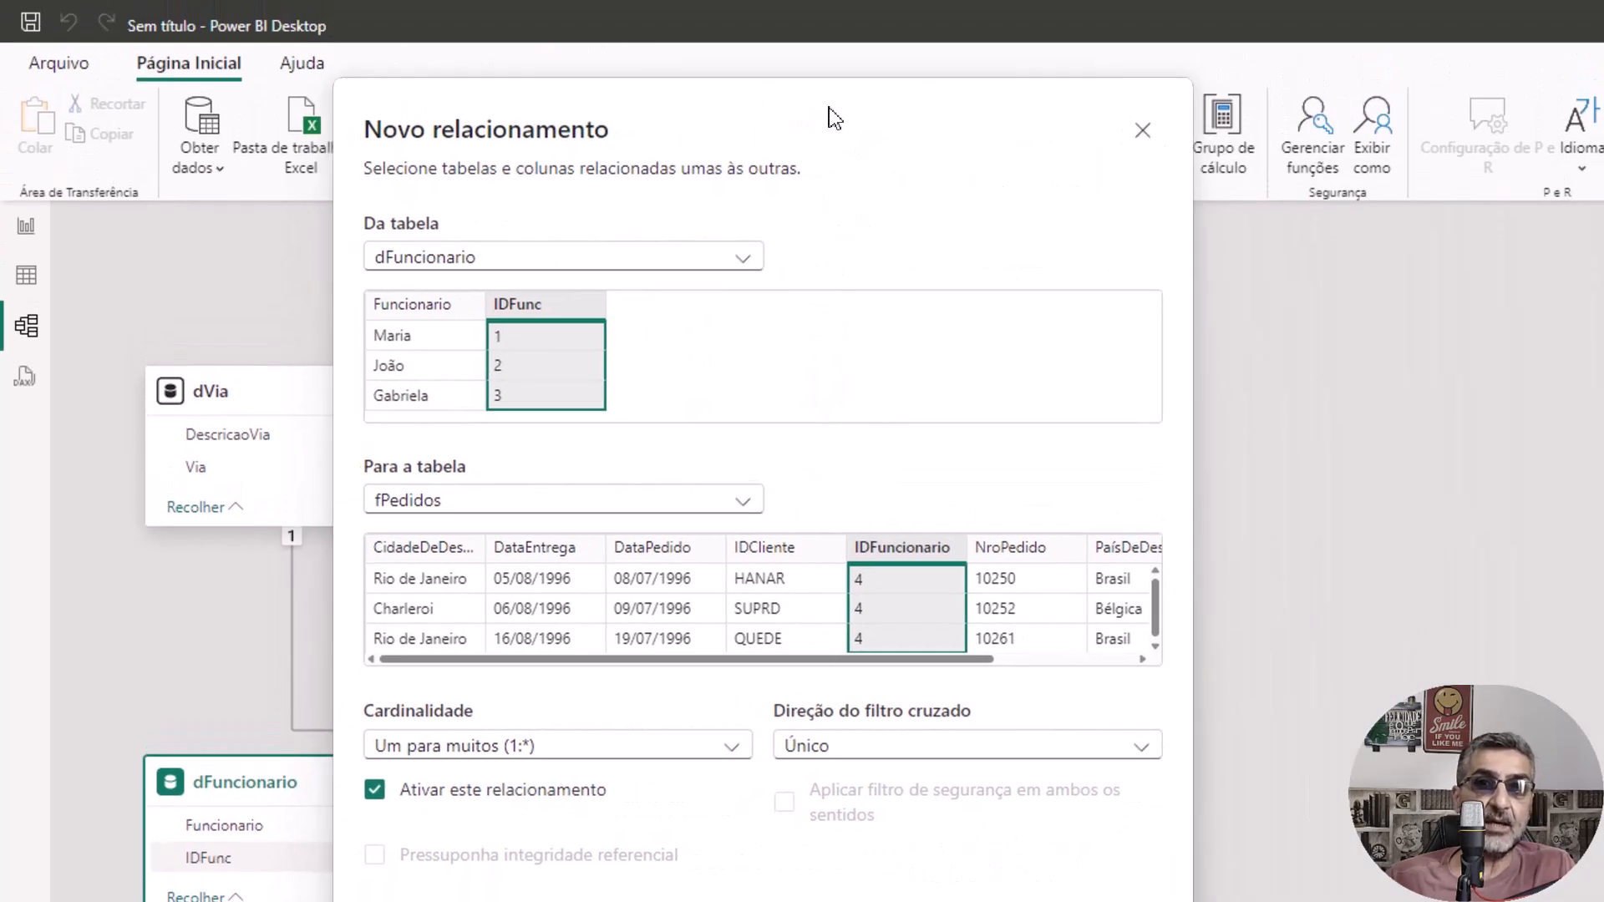
left_click_drag(833, 117, 839, 80)
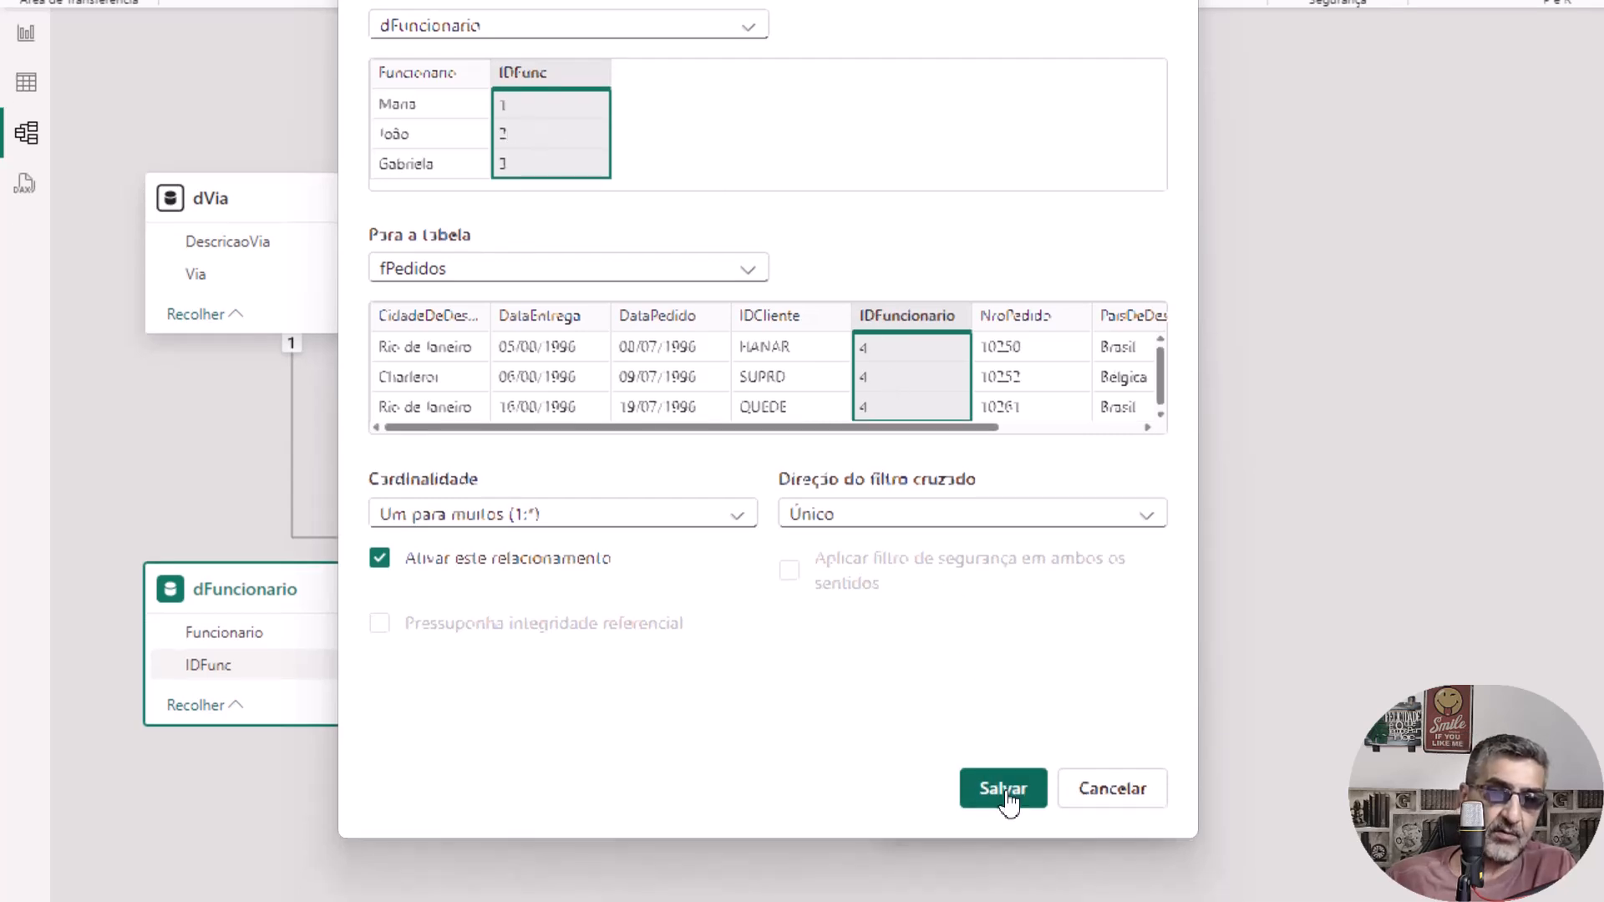
left_click(1005, 790)
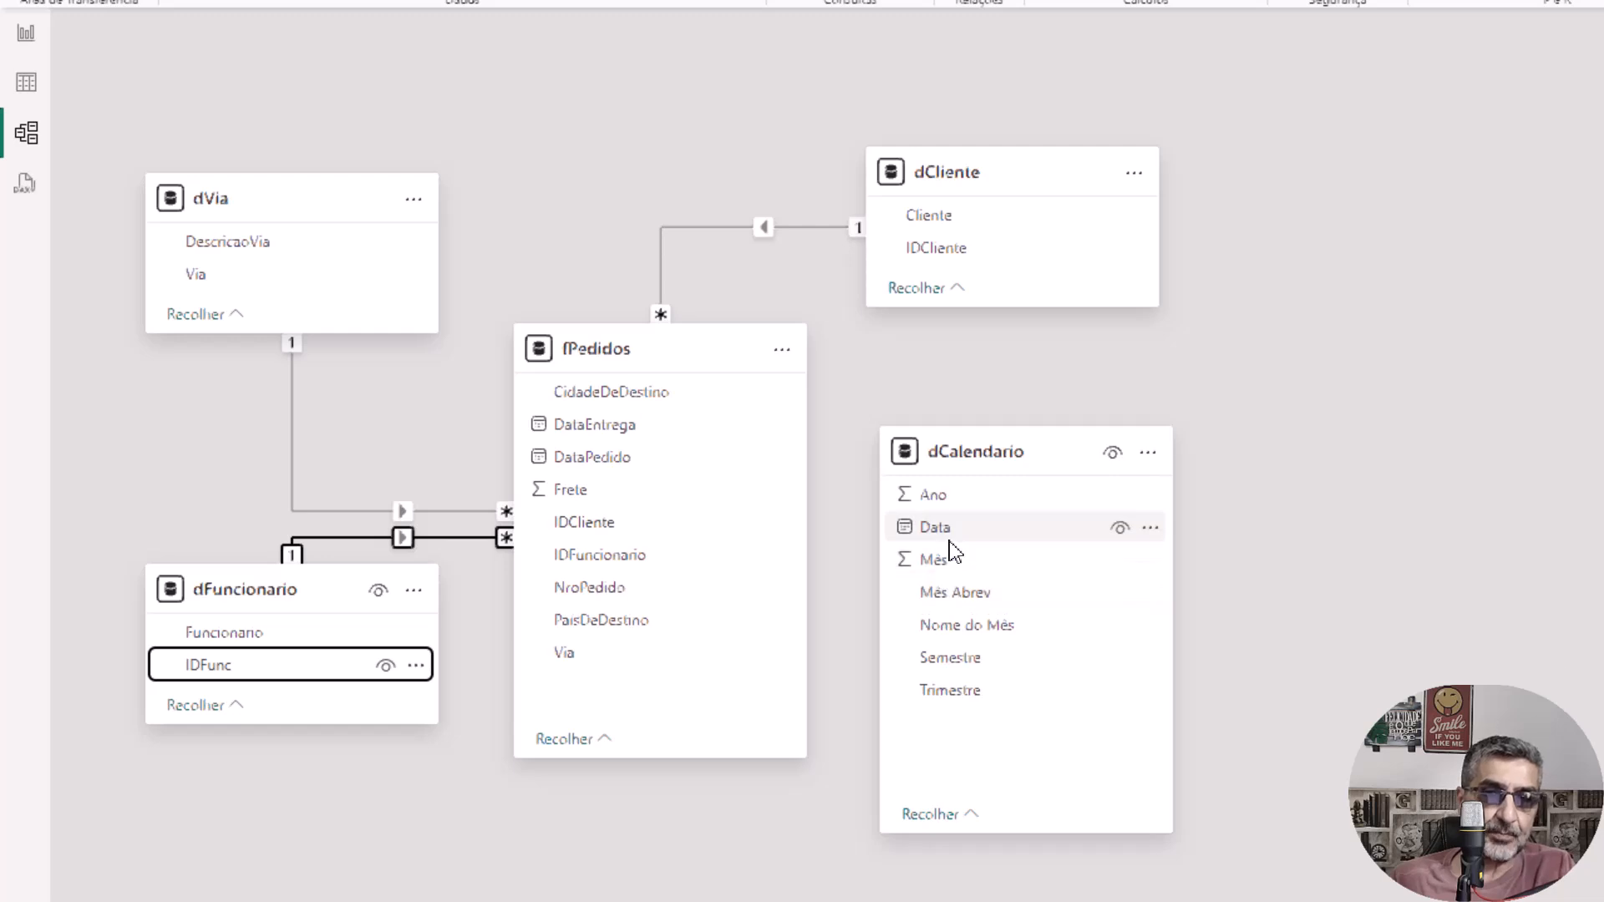
Create an active one-to-many relationship from Data in dCalendario to DataEntrega in fPedidos with single cross-filter direction
left_click_drag(955, 534, 647, 434)
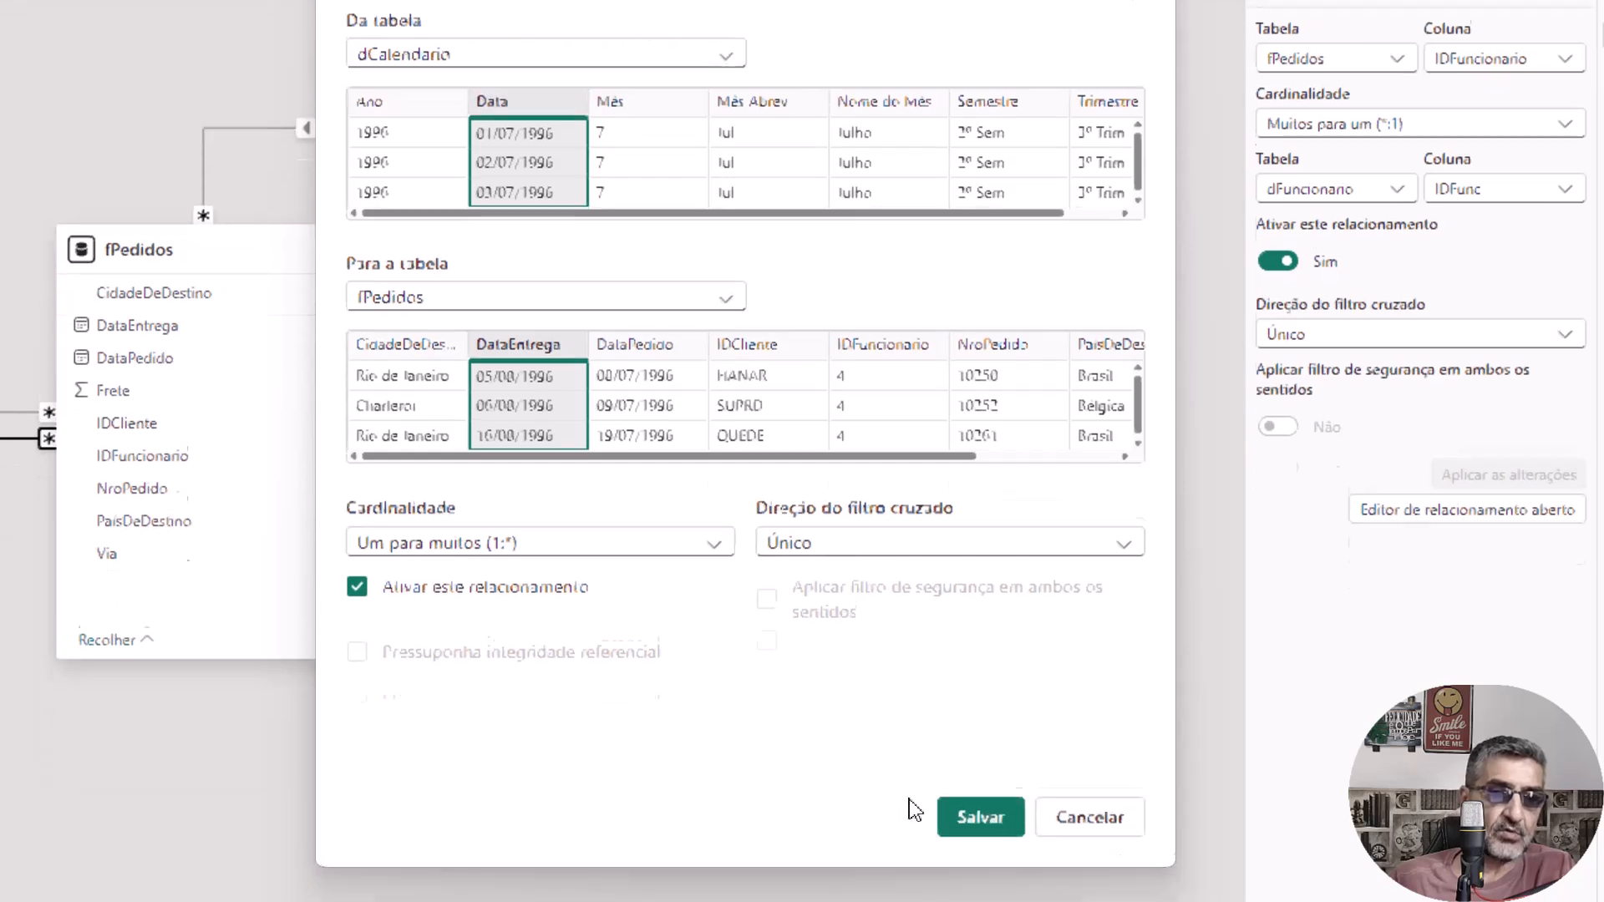
left_click(972, 794)
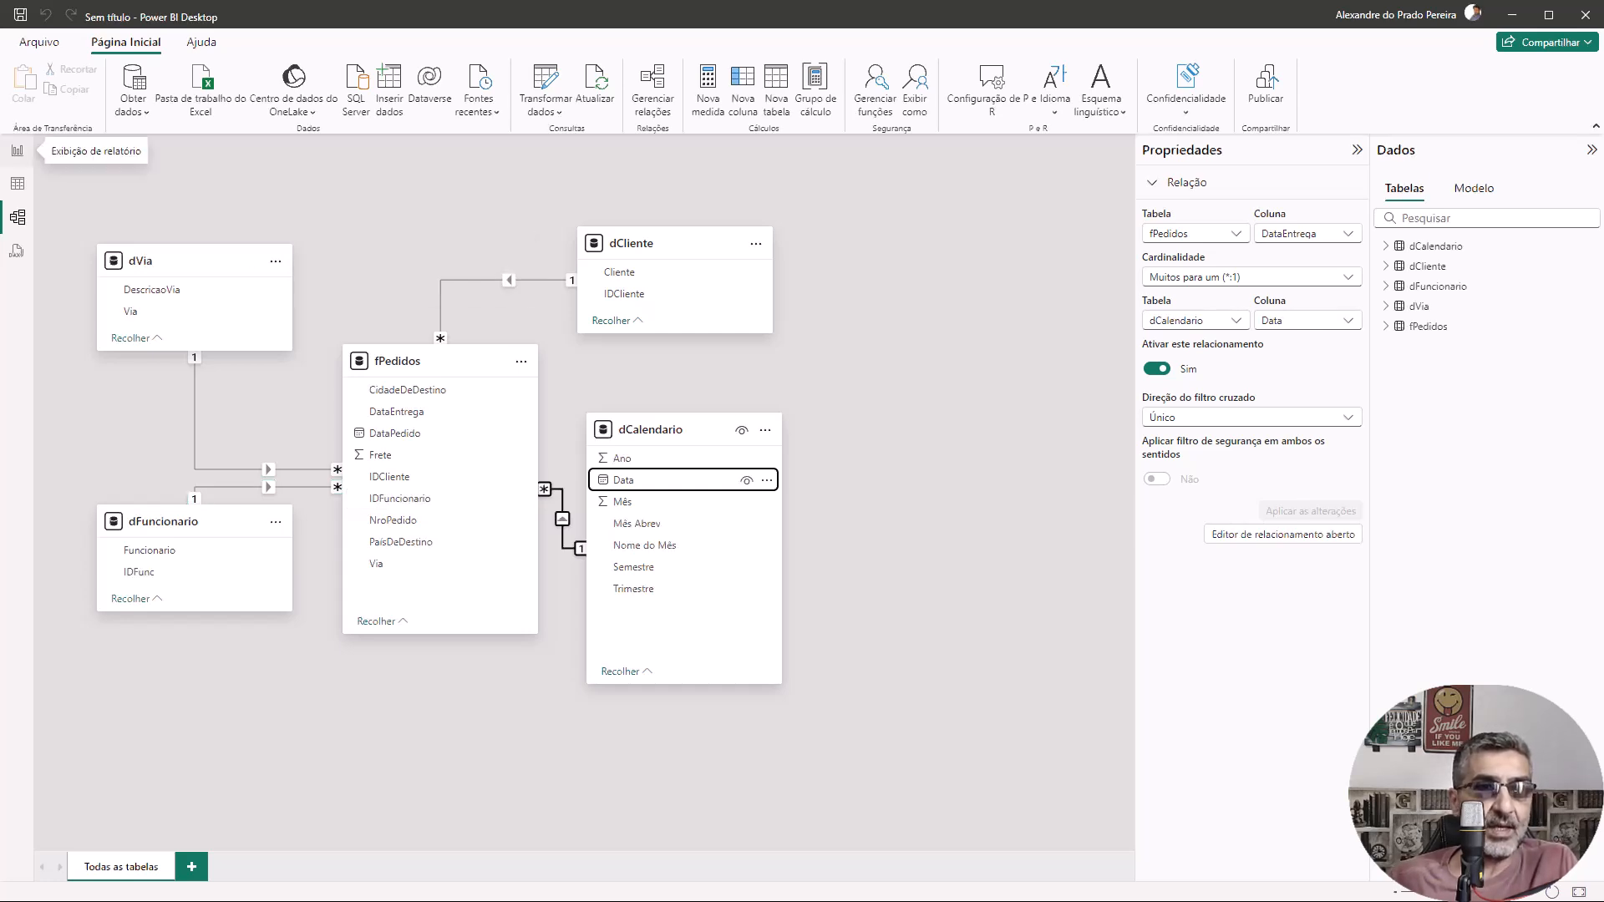
Add a line chart to the report page, place it enlarged in the page's upper-right area, and collapse the filters
left_click(17, 151)
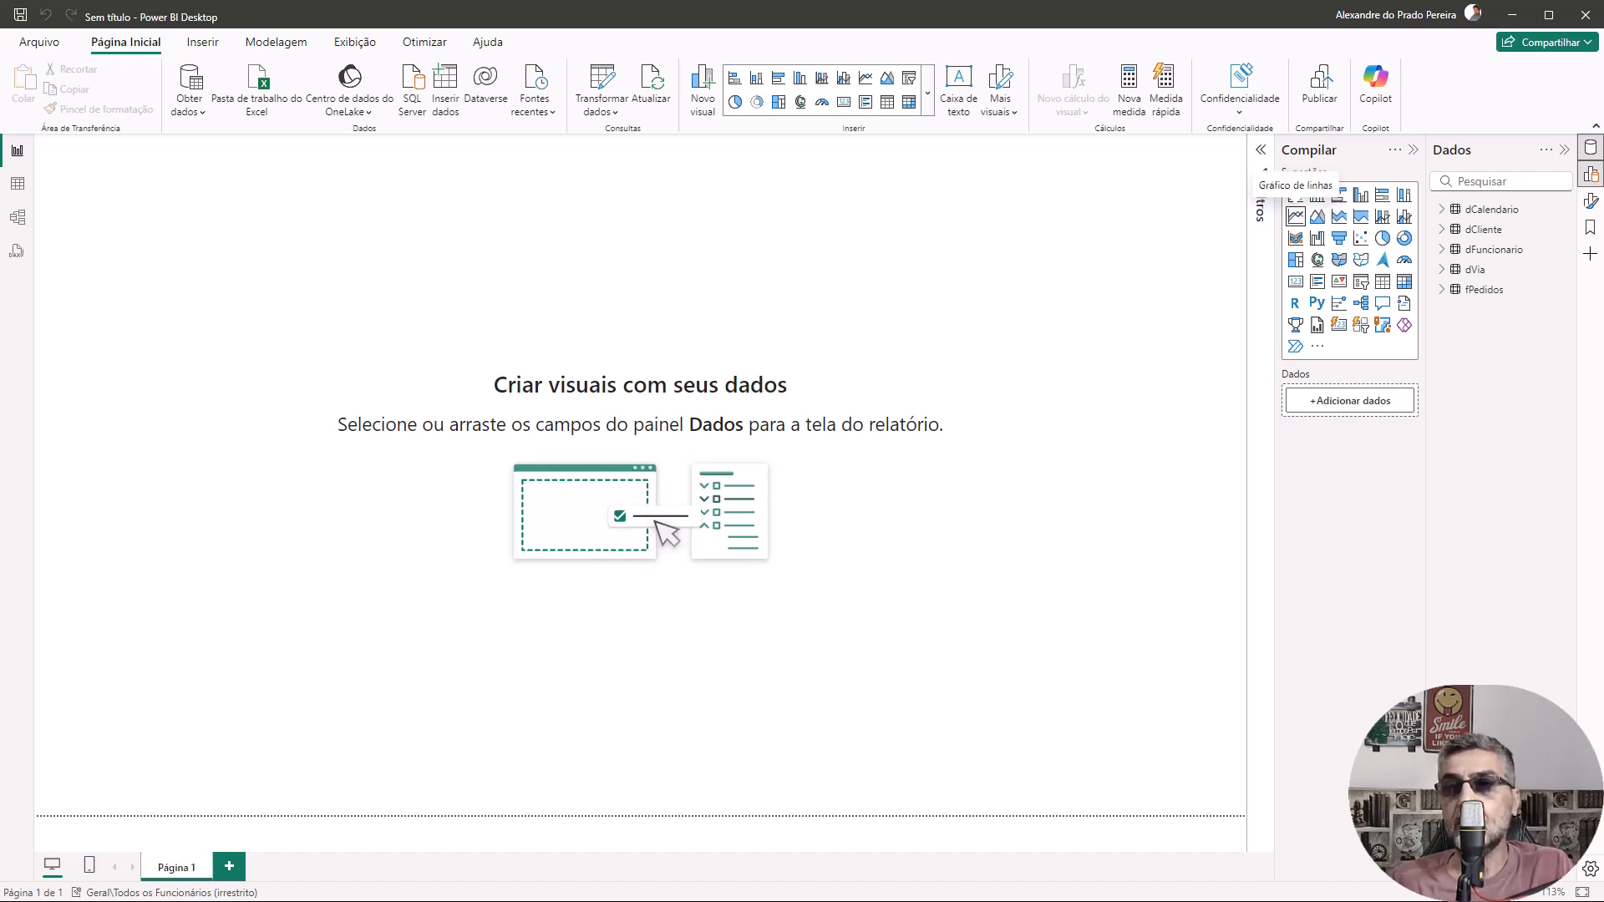
left_click(1296, 217)
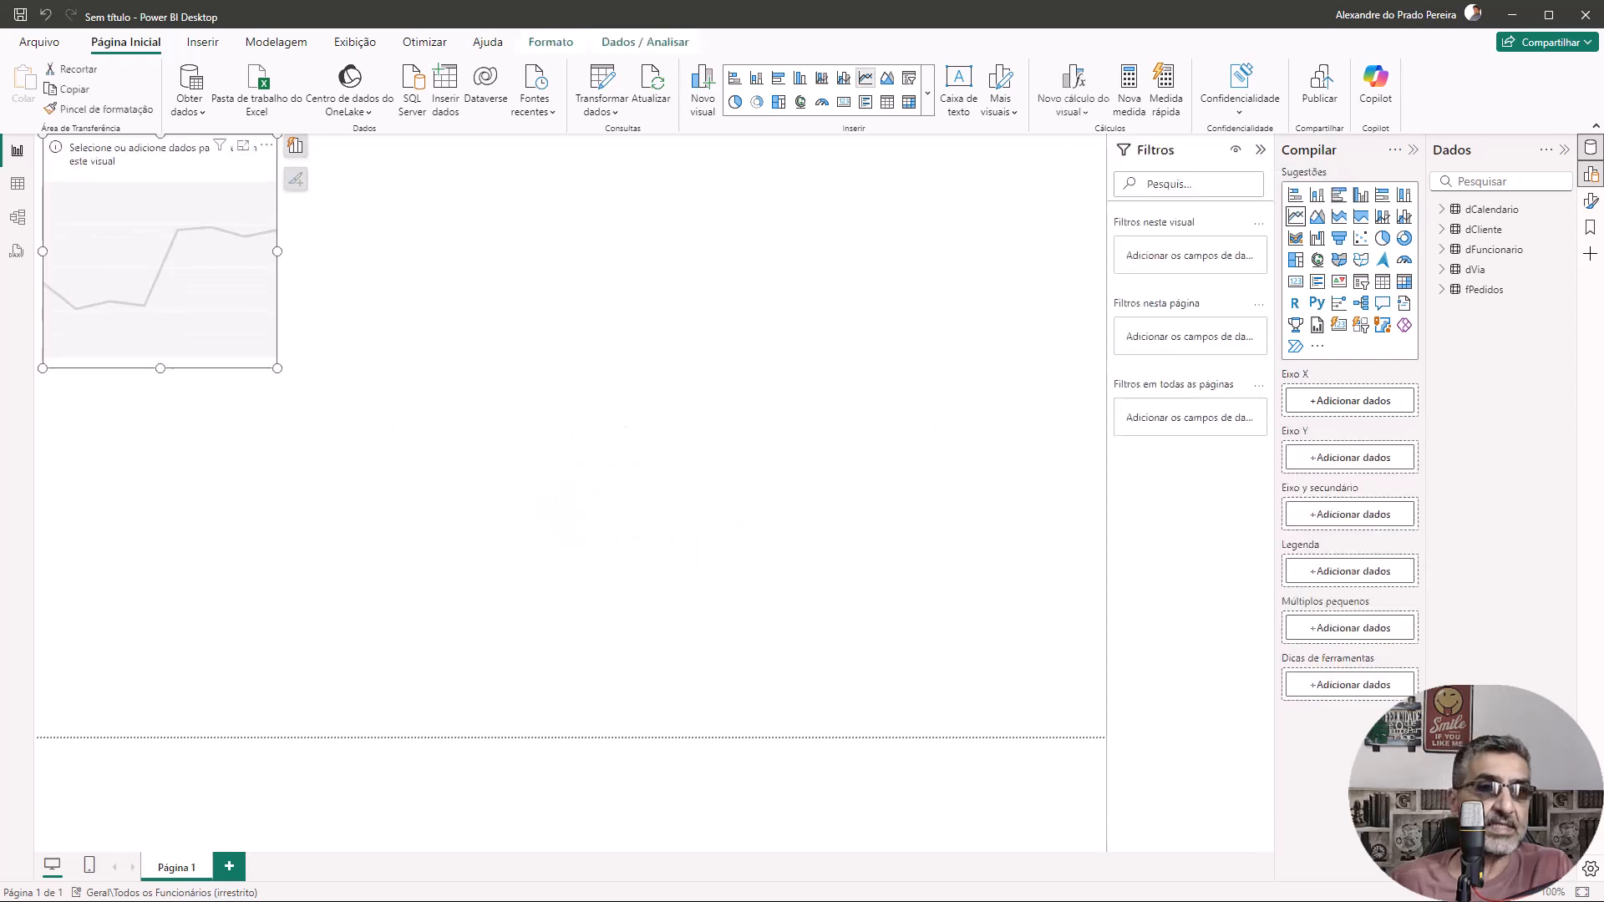
left_click_drag(331, 332, 817, 332)
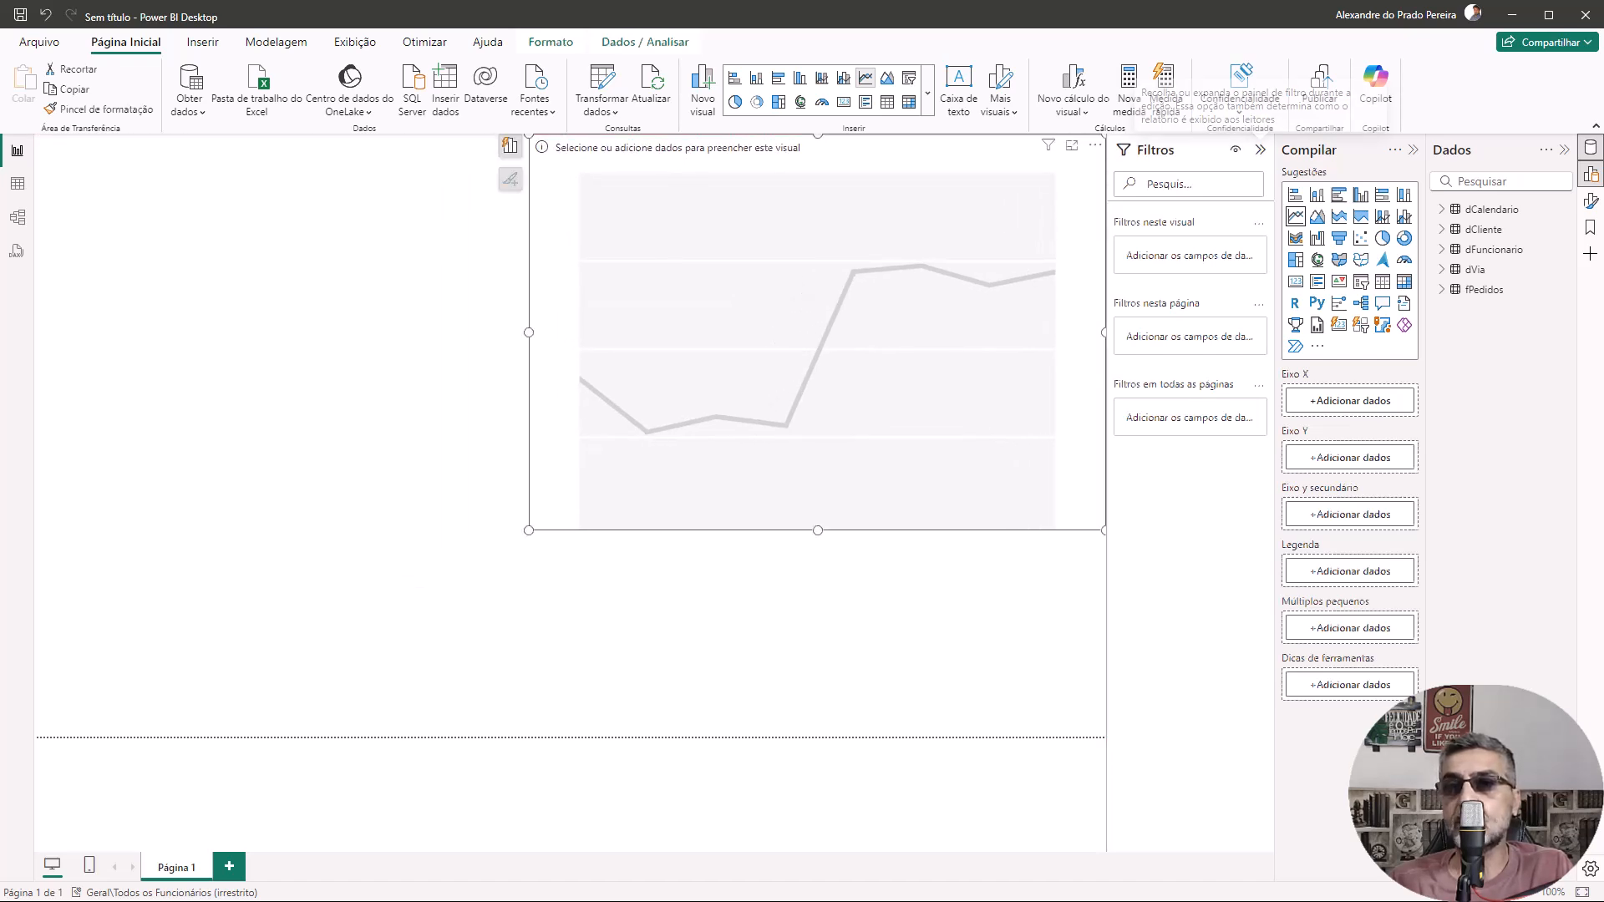
left_click(1260, 150)
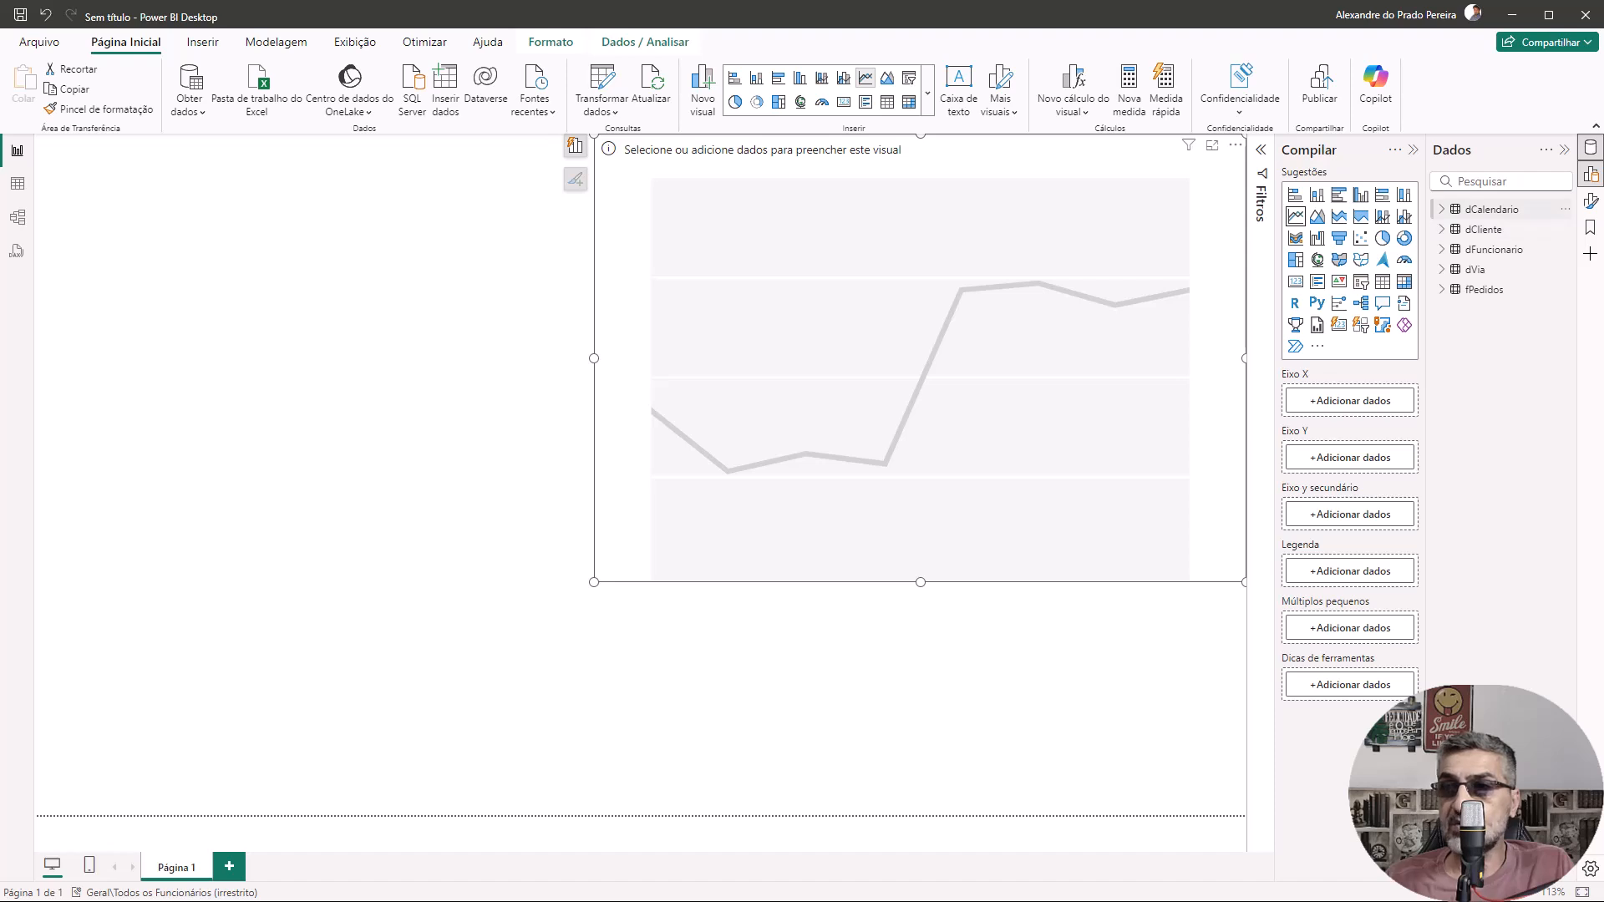
Plot Frete from fPedidos on the line chart's Y axis against Mês Abrev from dCalendario on the X axis
left_click(1492, 209)
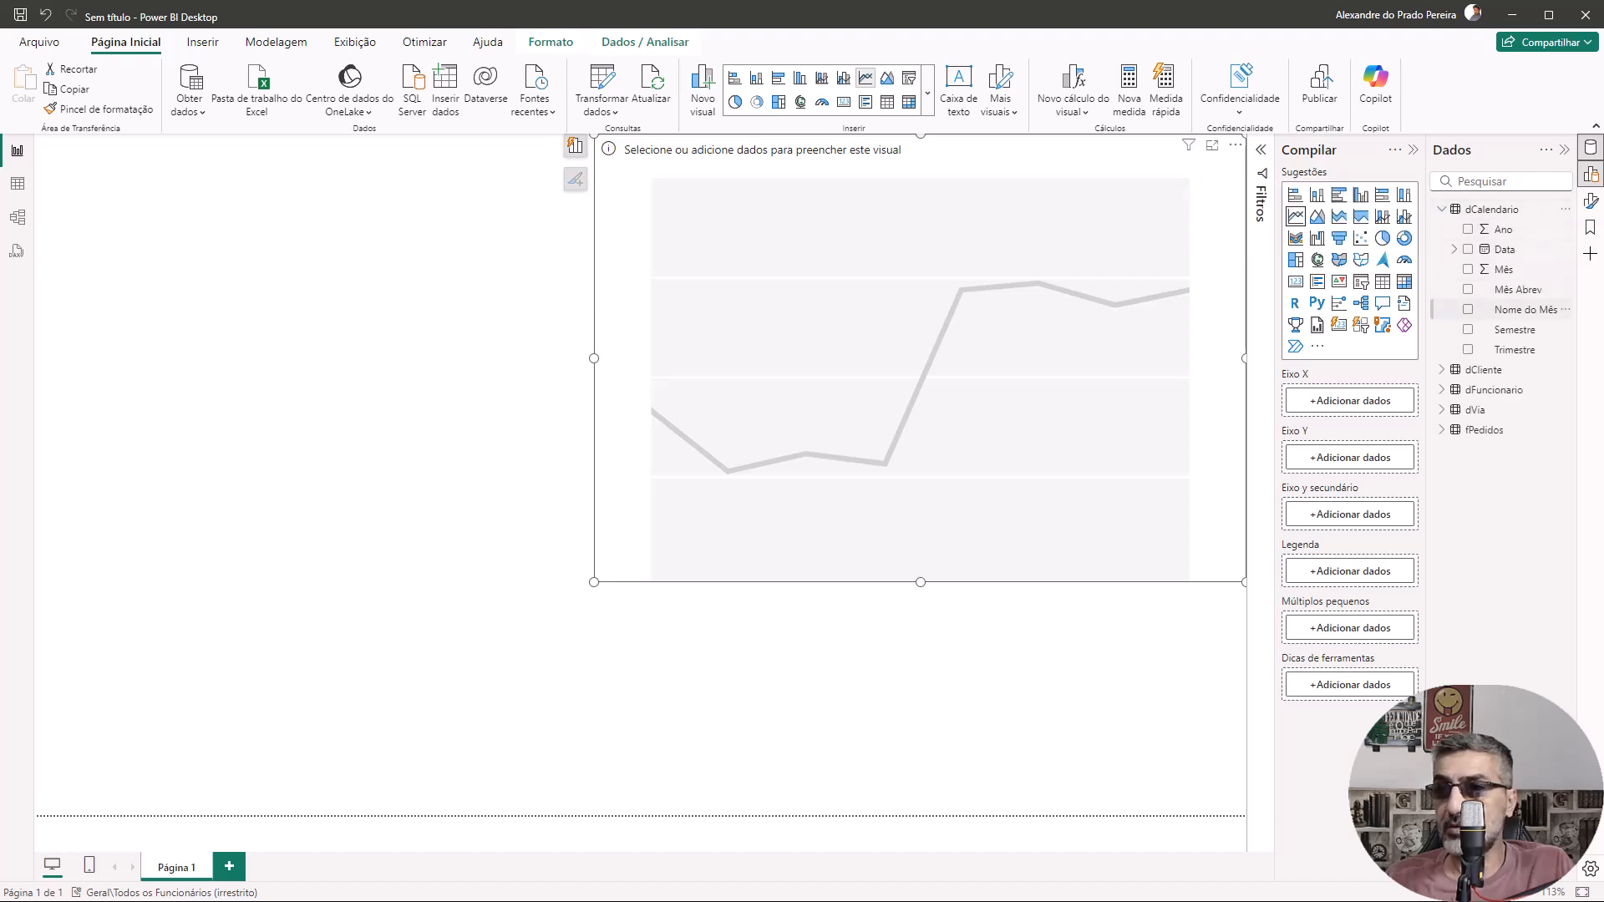
left_click_drag(1518, 289, 1354, 401)
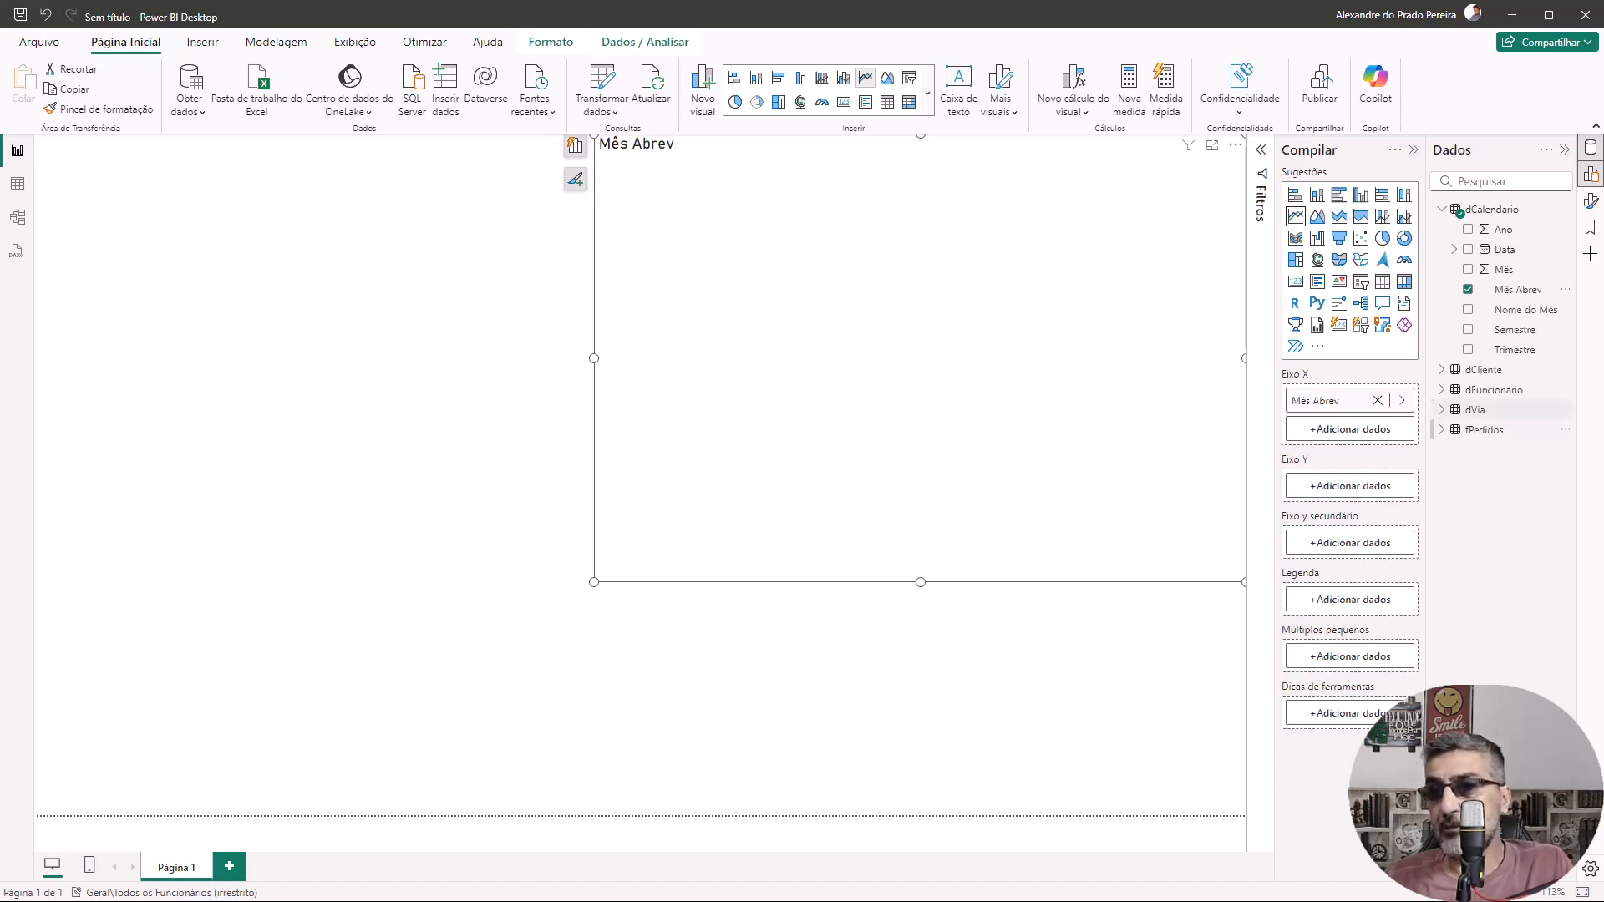
left_click(1441, 429)
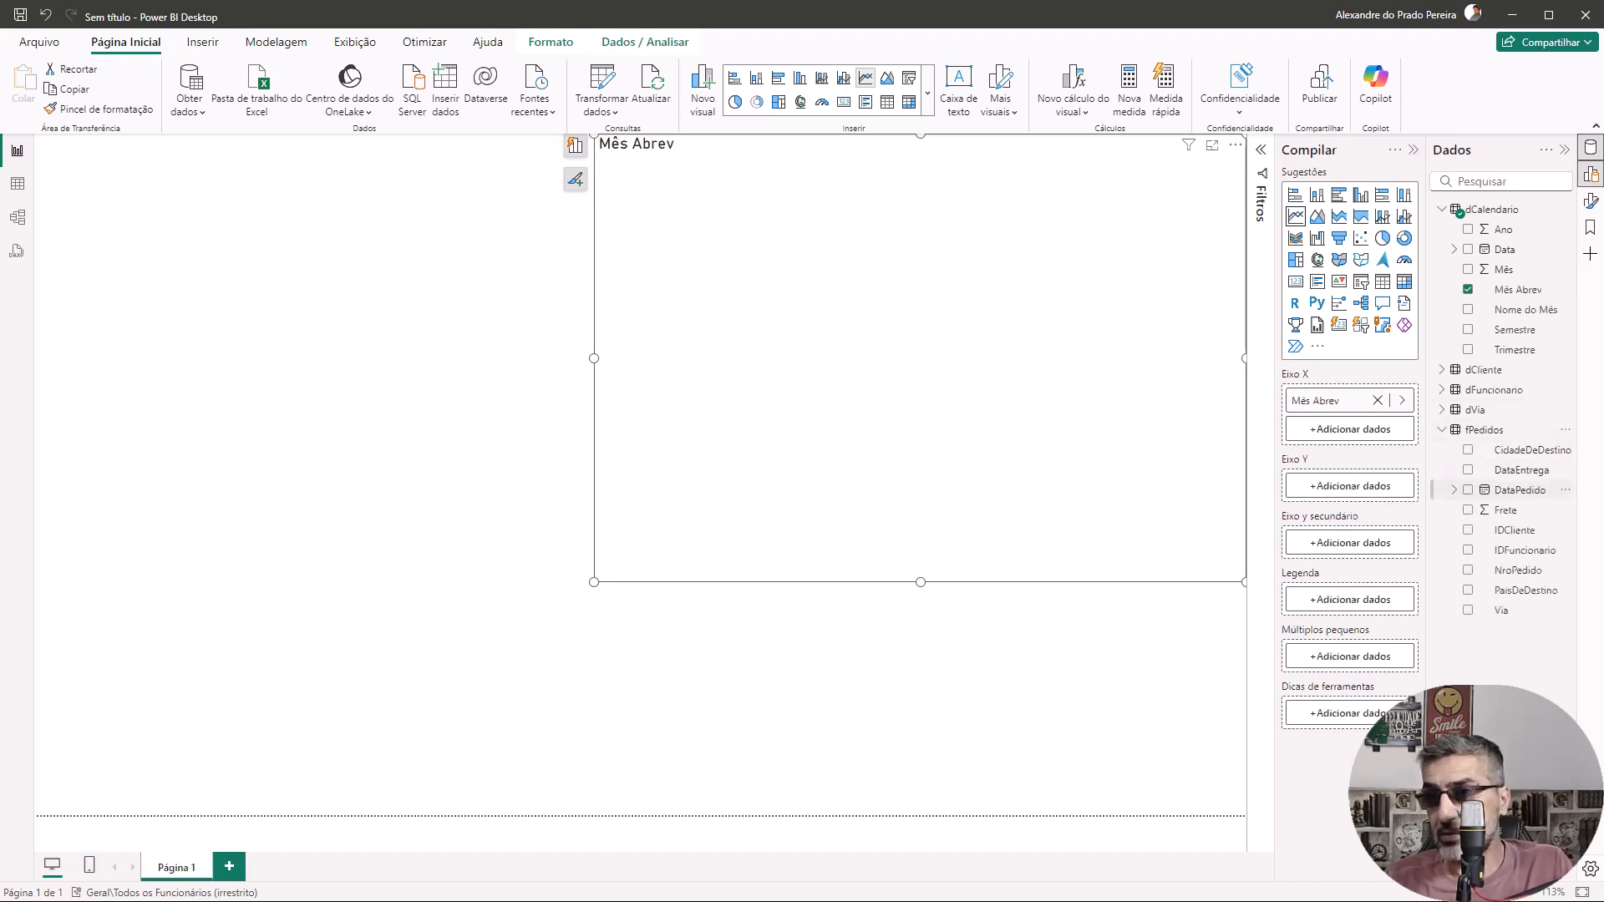
left_click_drag(1498, 511, 1354, 485)
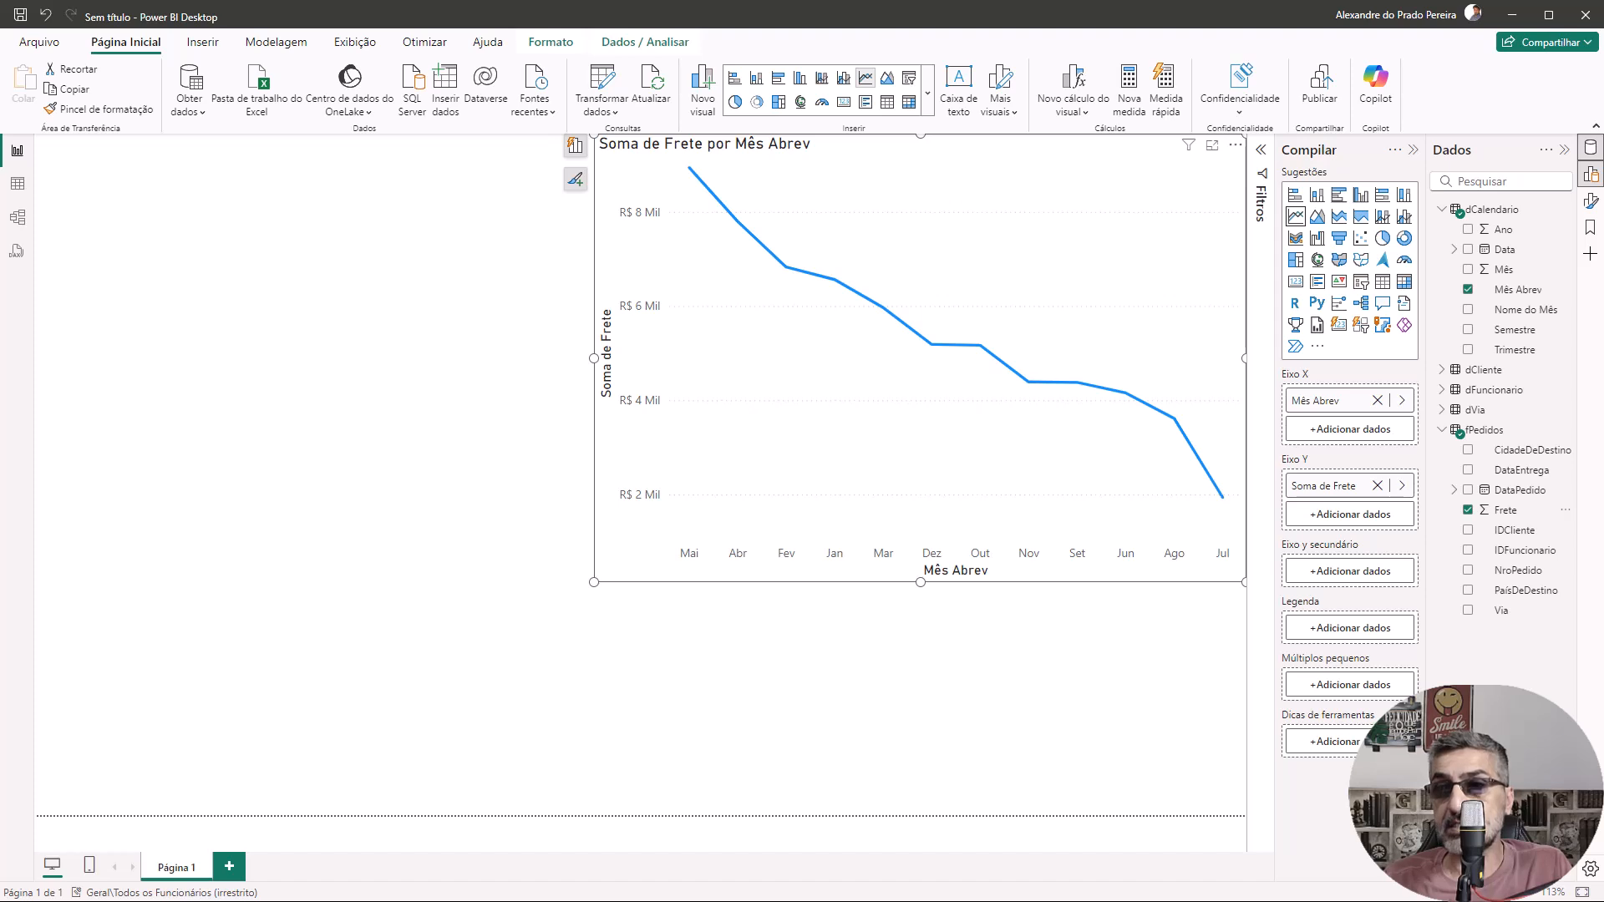
Sort the line chart's axis by Mês Abrev in ascending order
left_click(1236, 144)
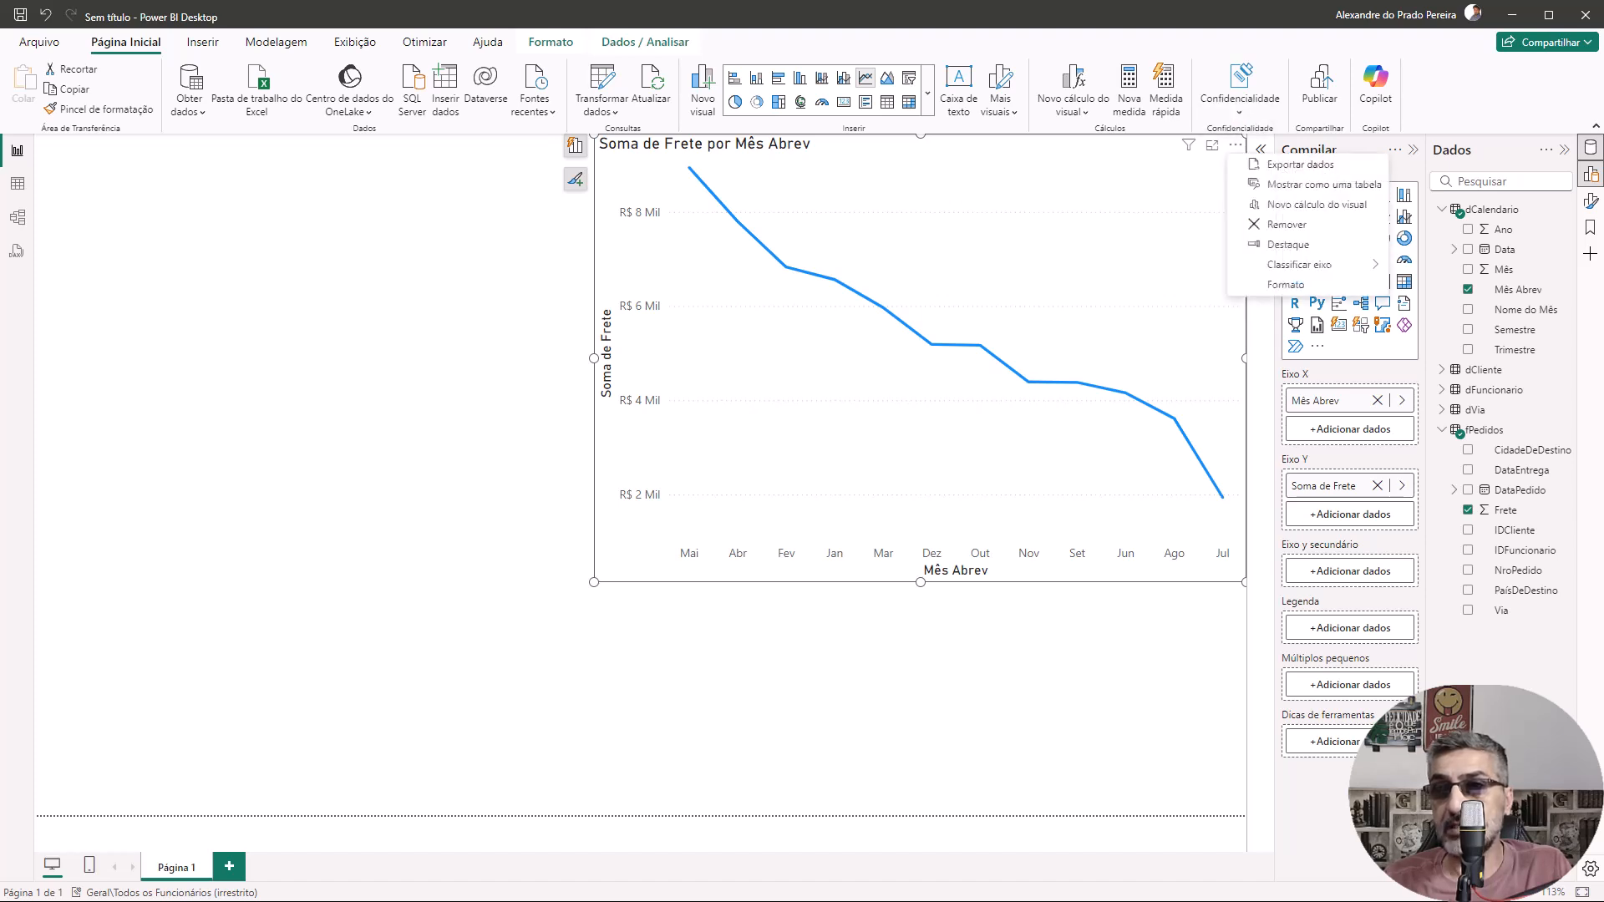
mouse_move(1303, 266)
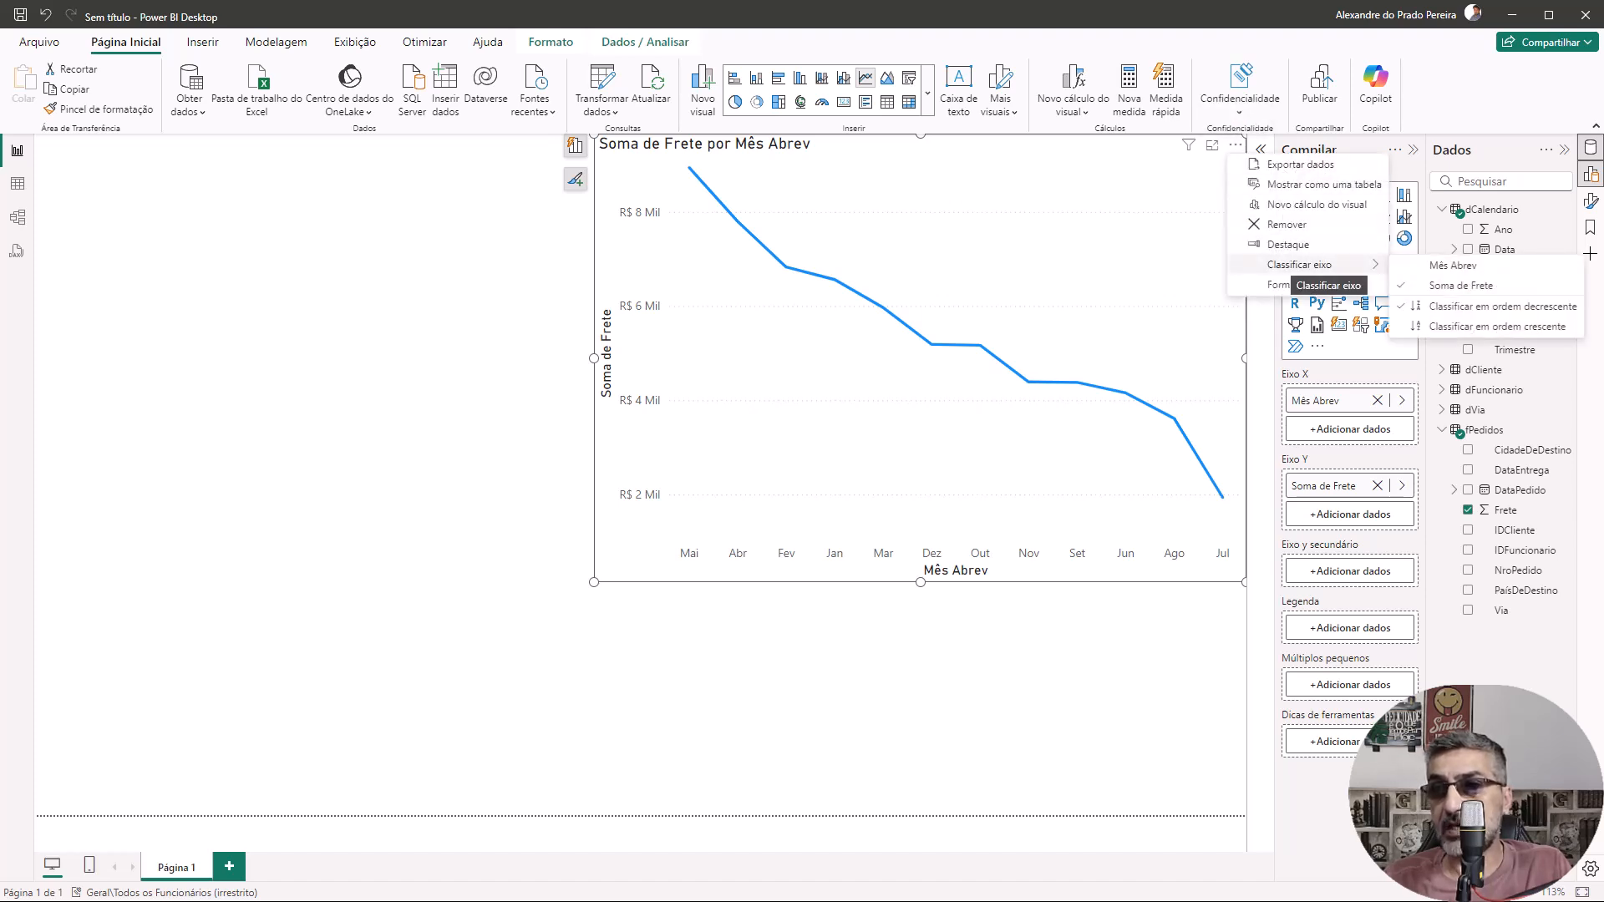
left_click(1453, 265)
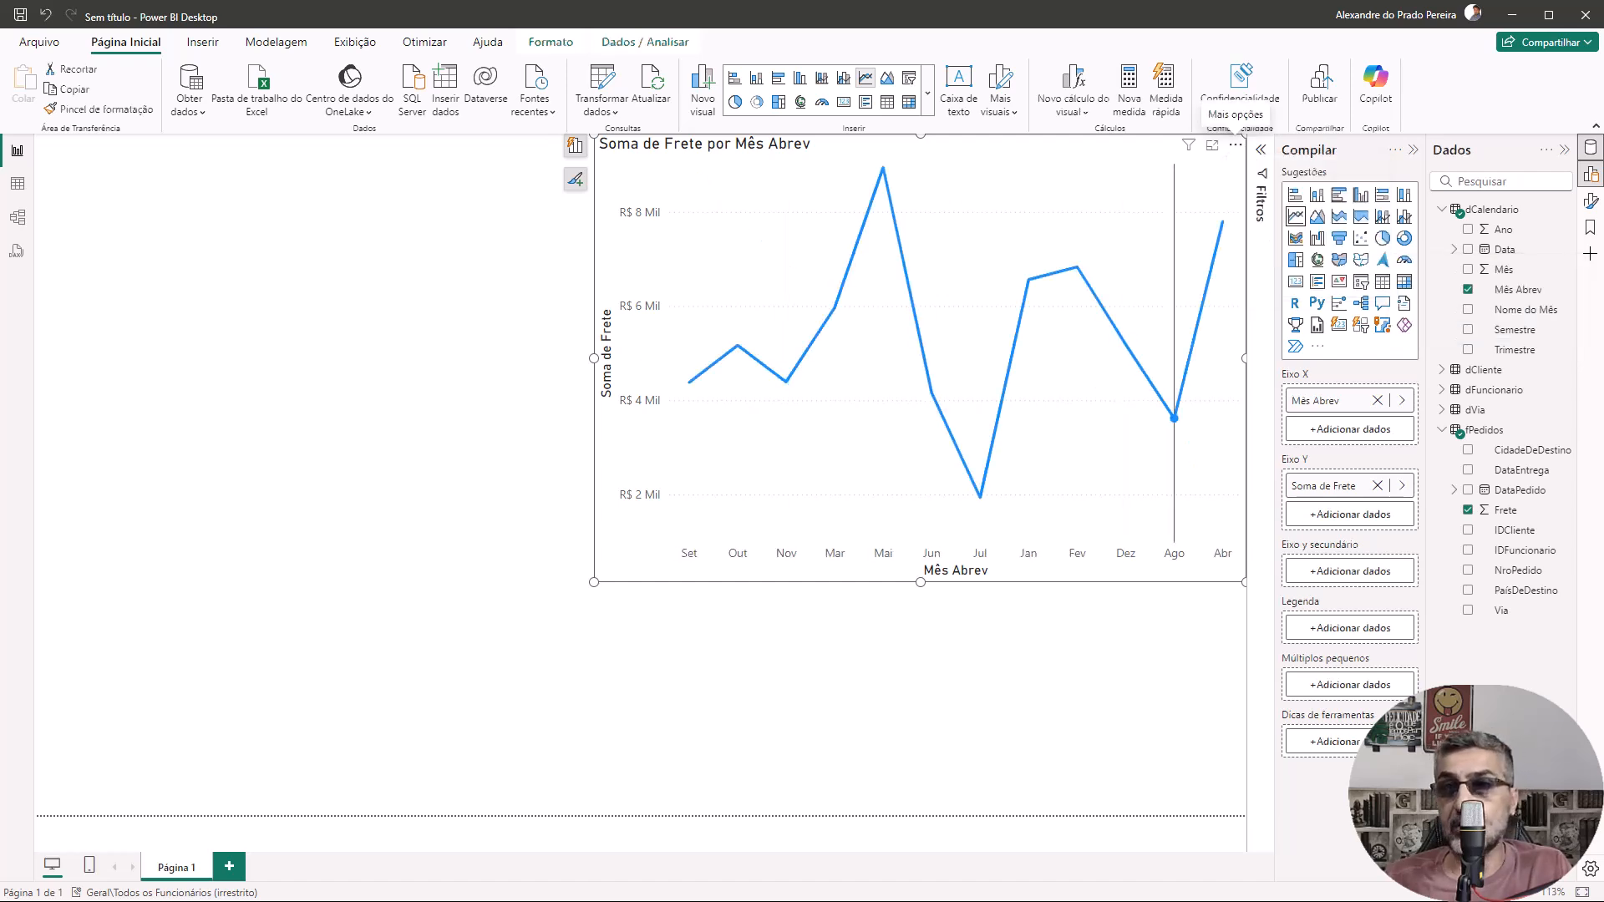
left_click(1236, 145)
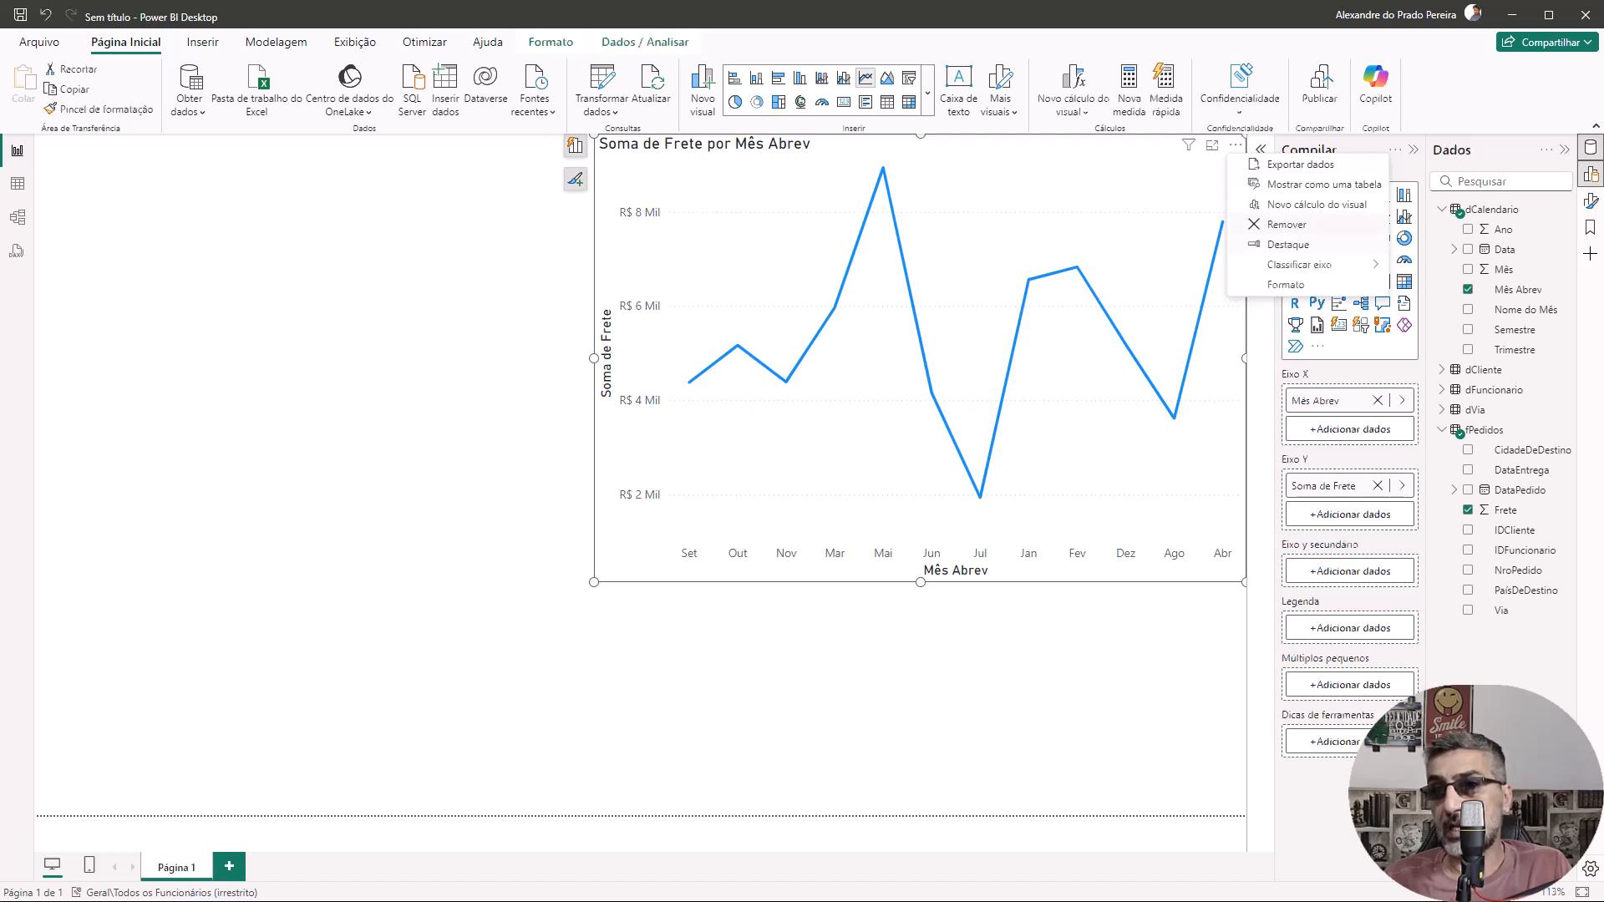
mouse_move(1312, 266)
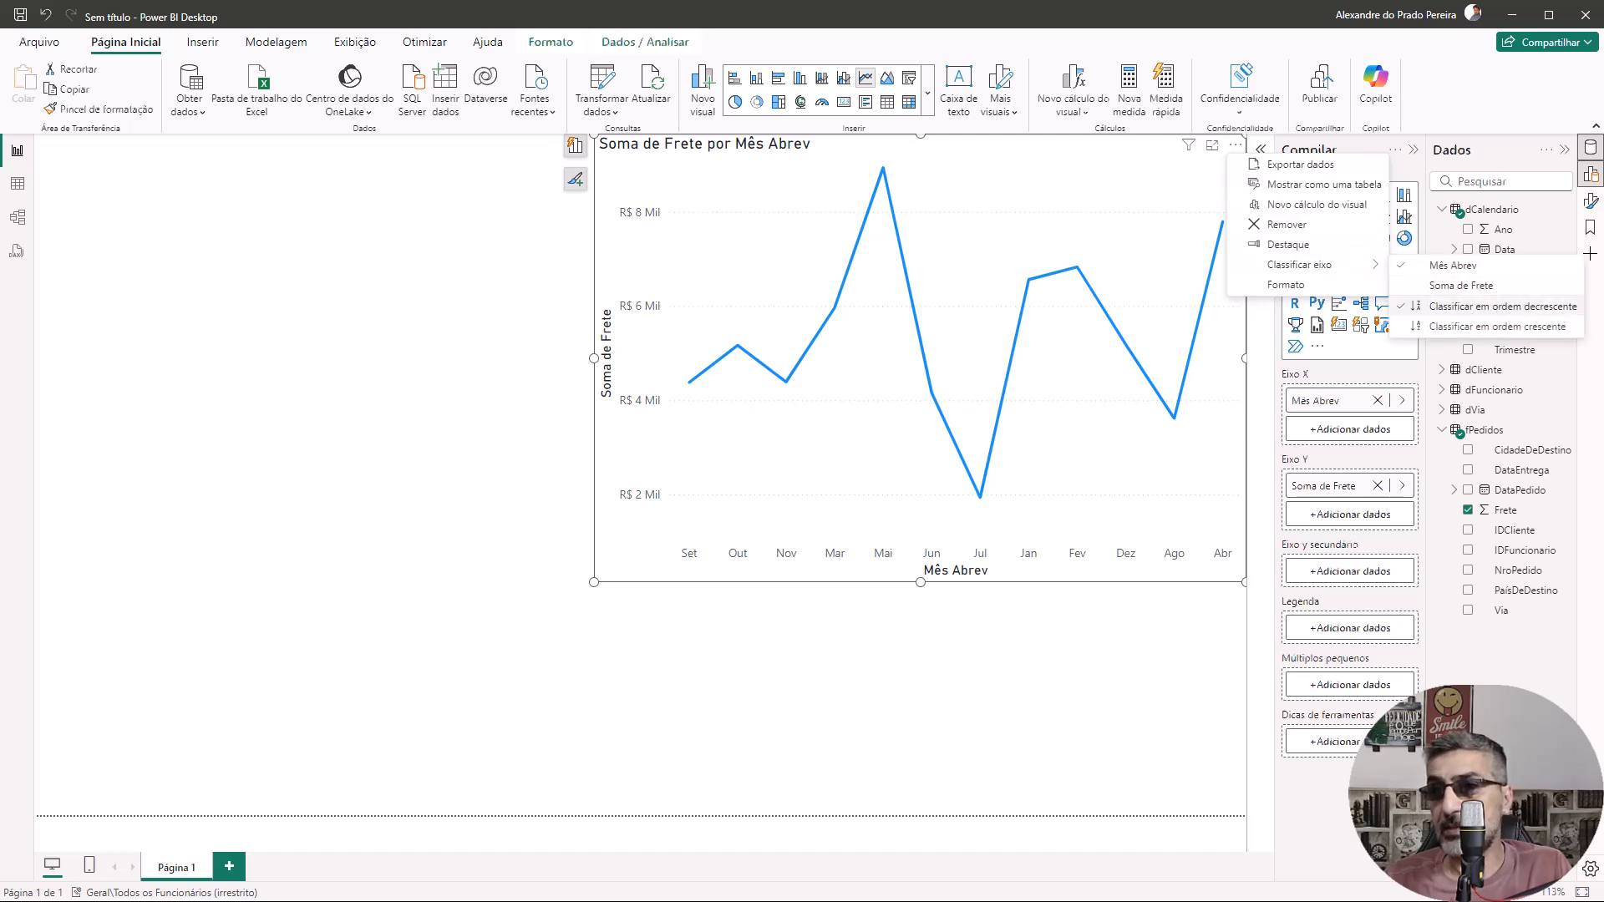
left_click(1498, 326)
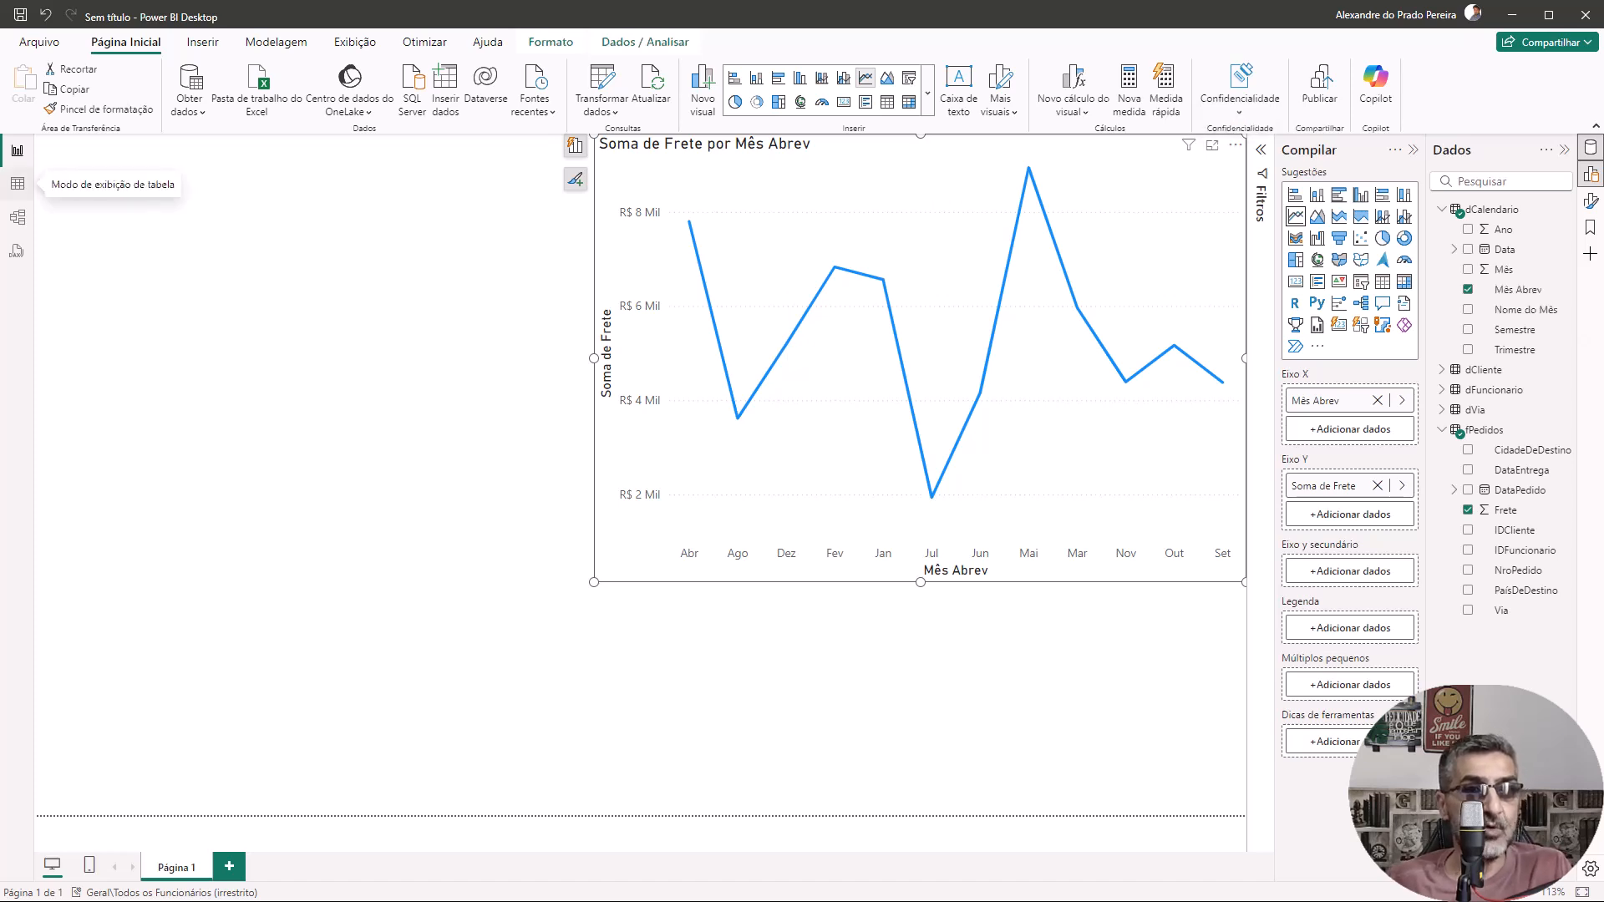
Set the Mês Abrev column of the dCalendario table to sort by the Mês column
left_click(17, 183)
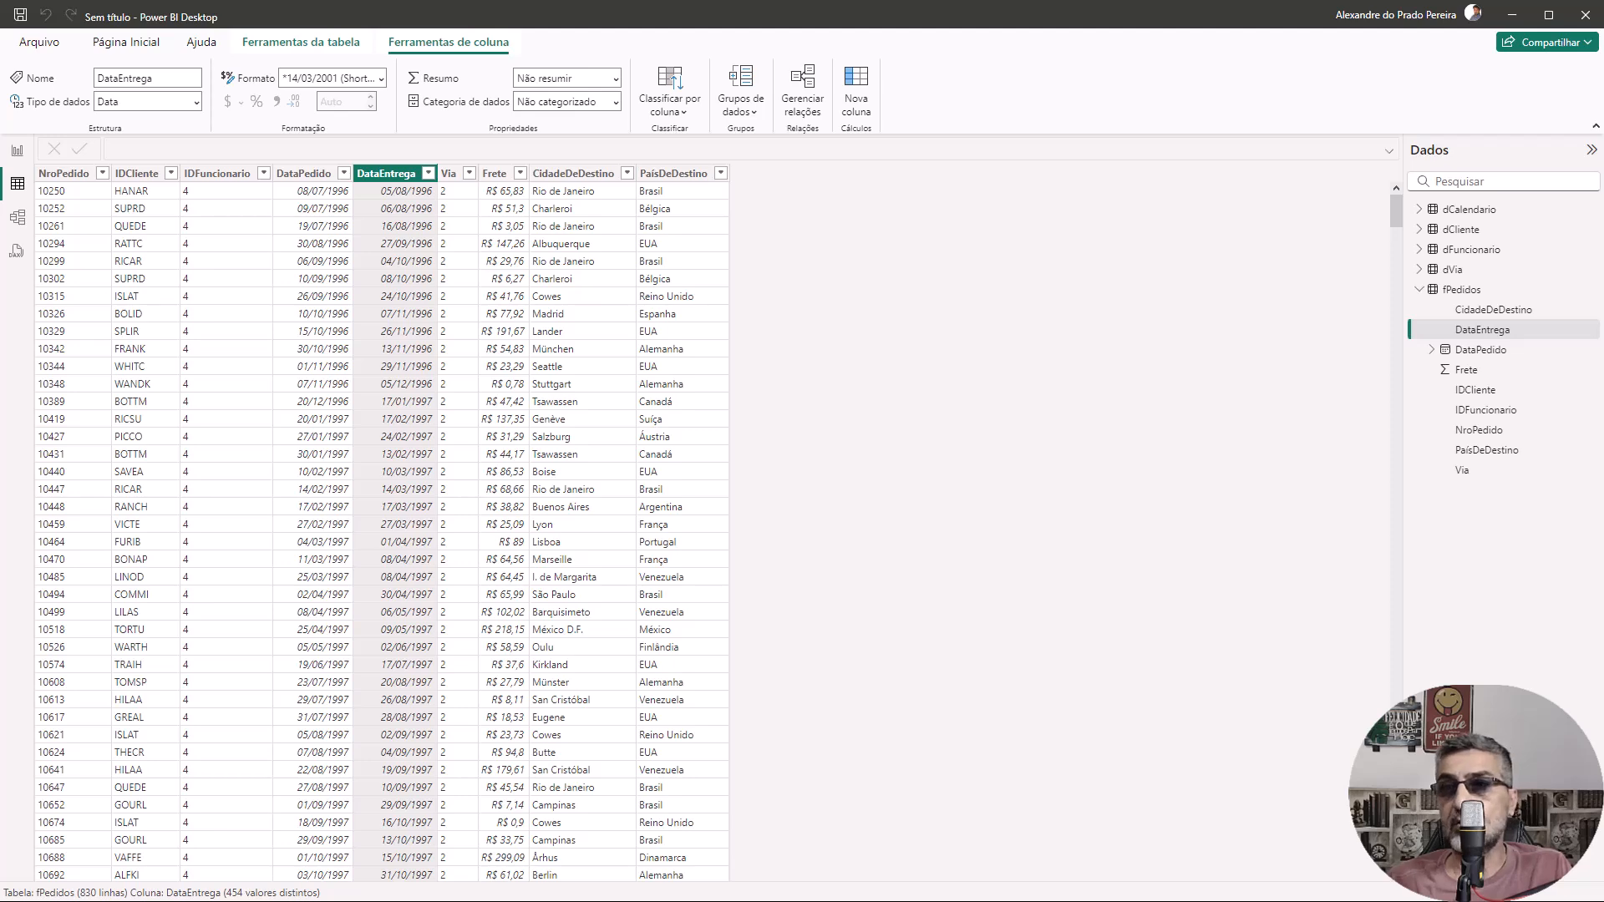
left_click(1469, 209)
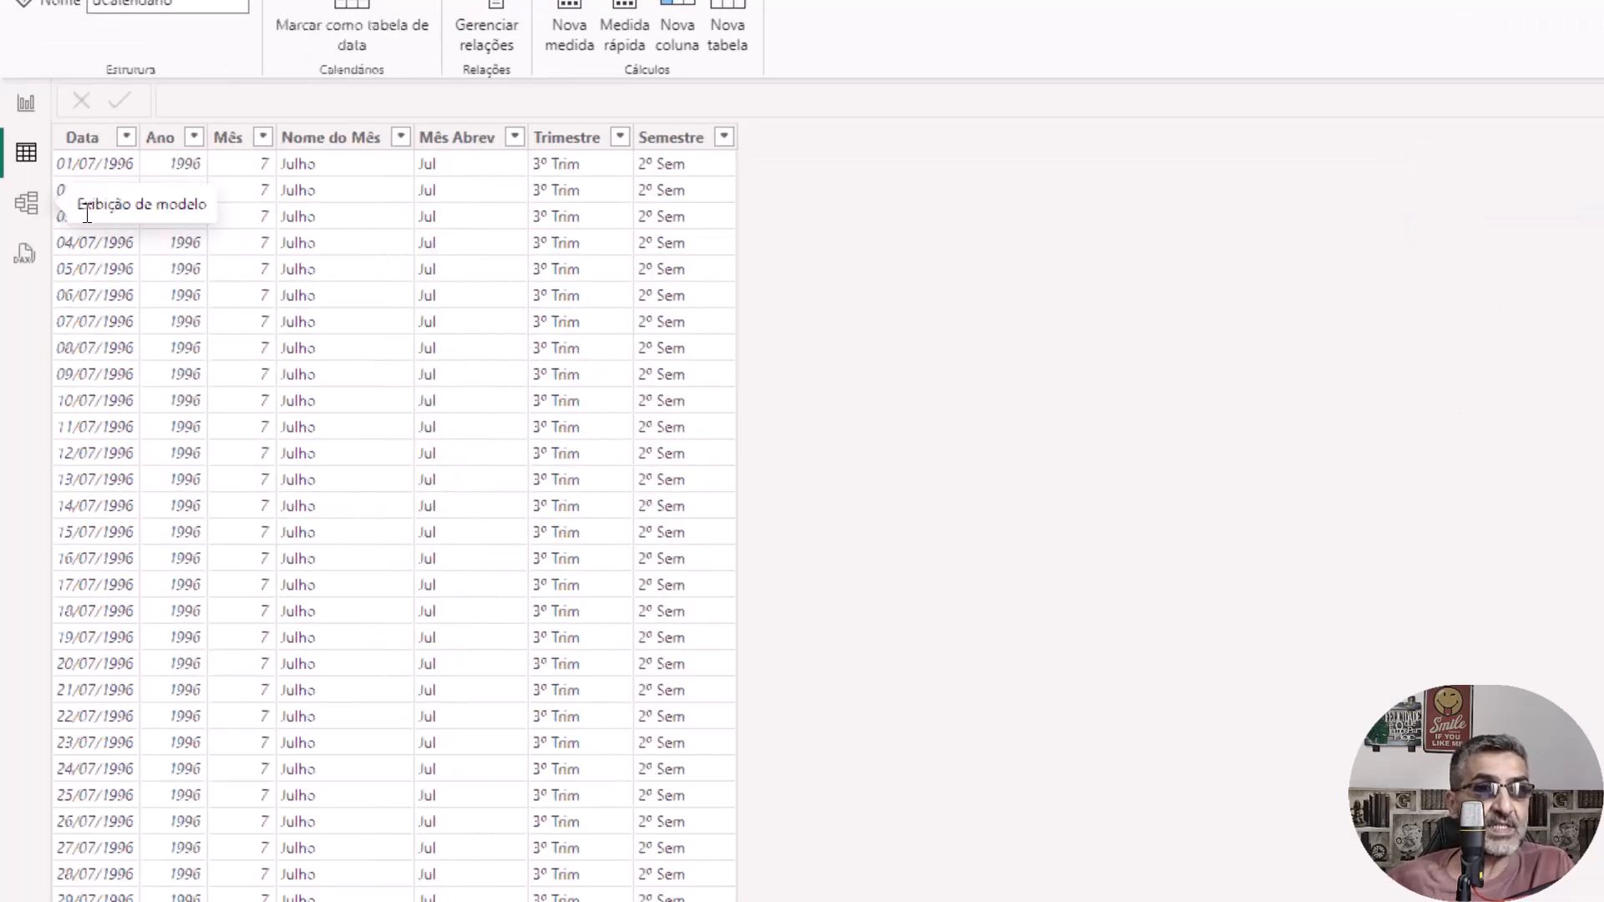
left_click(475, 140)
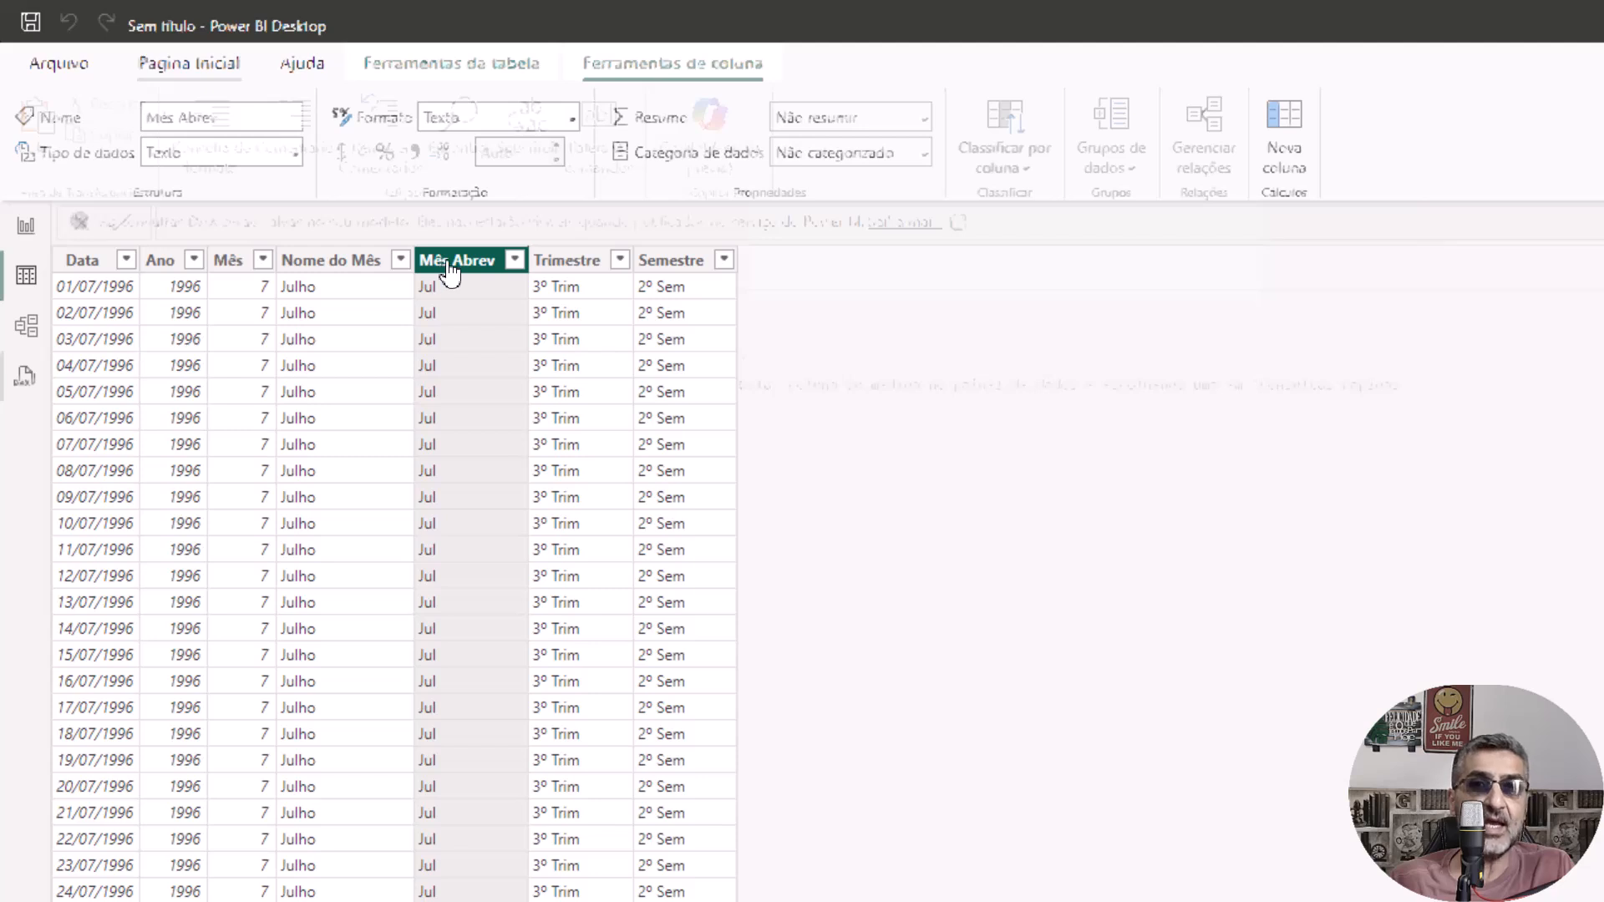
left_click(991, 171)
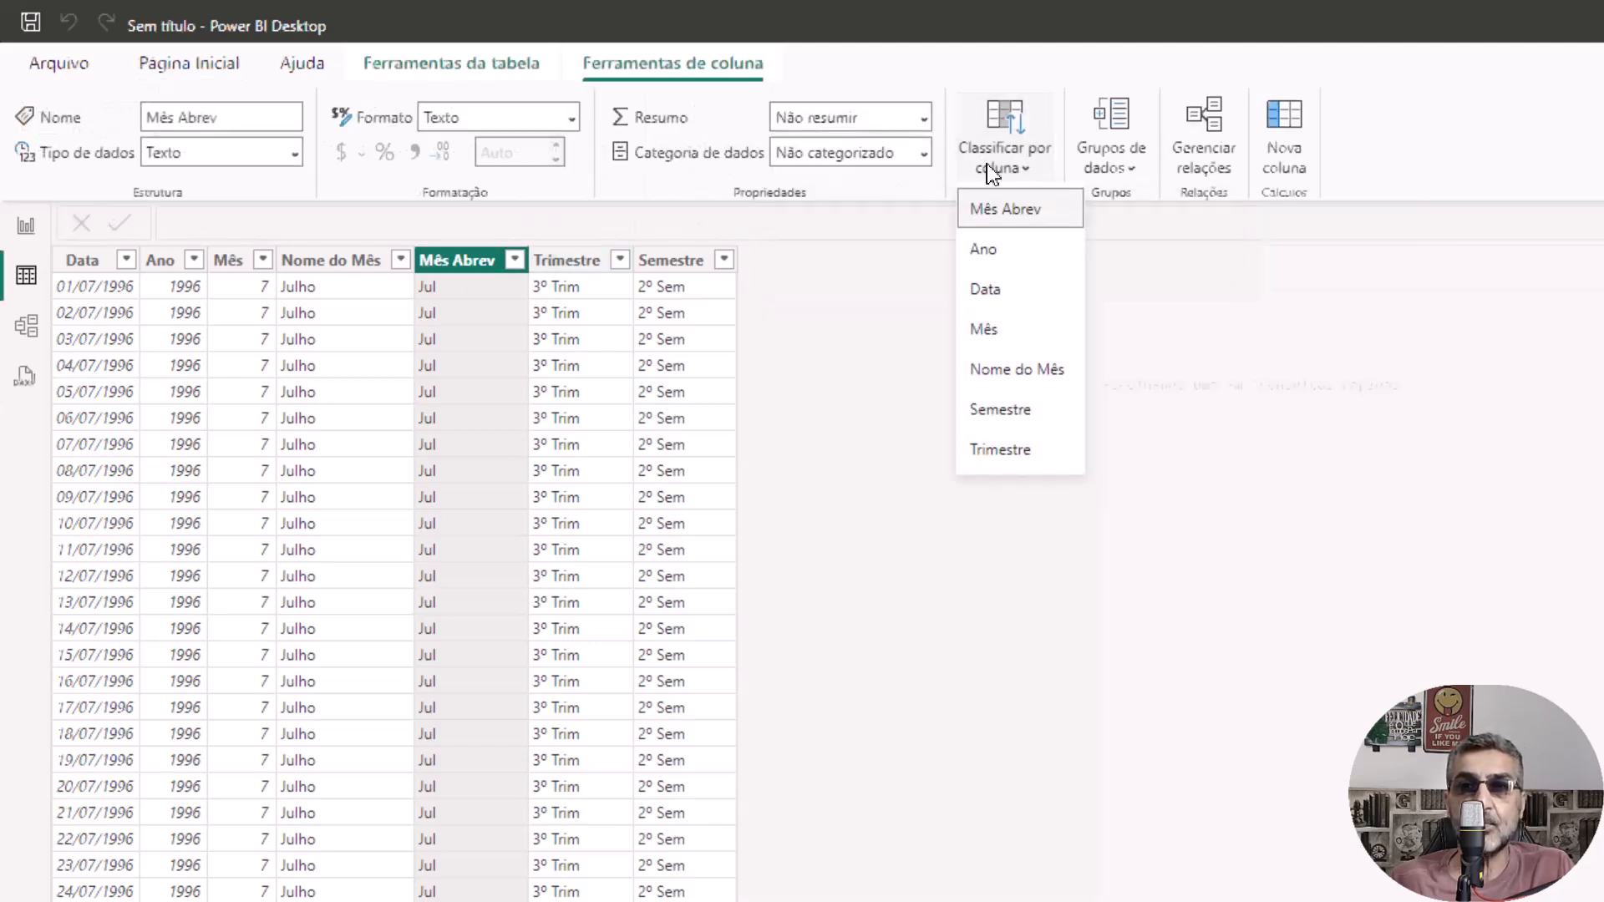
left_click(987, 333)
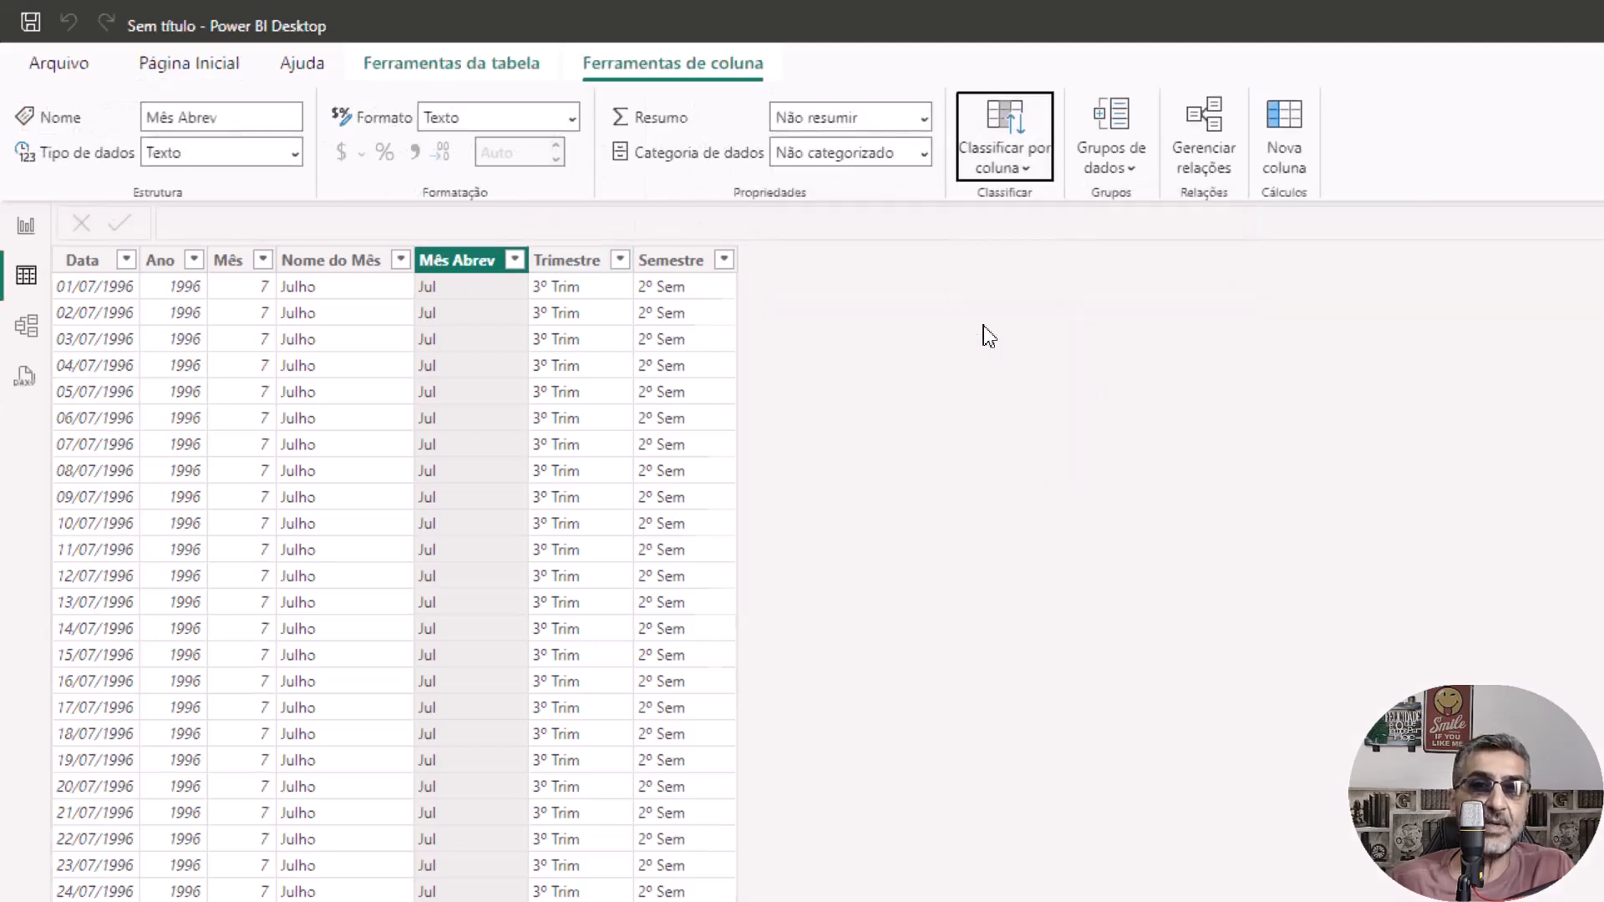
Set the Nome do Mês column of dCalendario to sort by Mês and return to the report page
left_click(313, 263)
left_click(1039, 163)
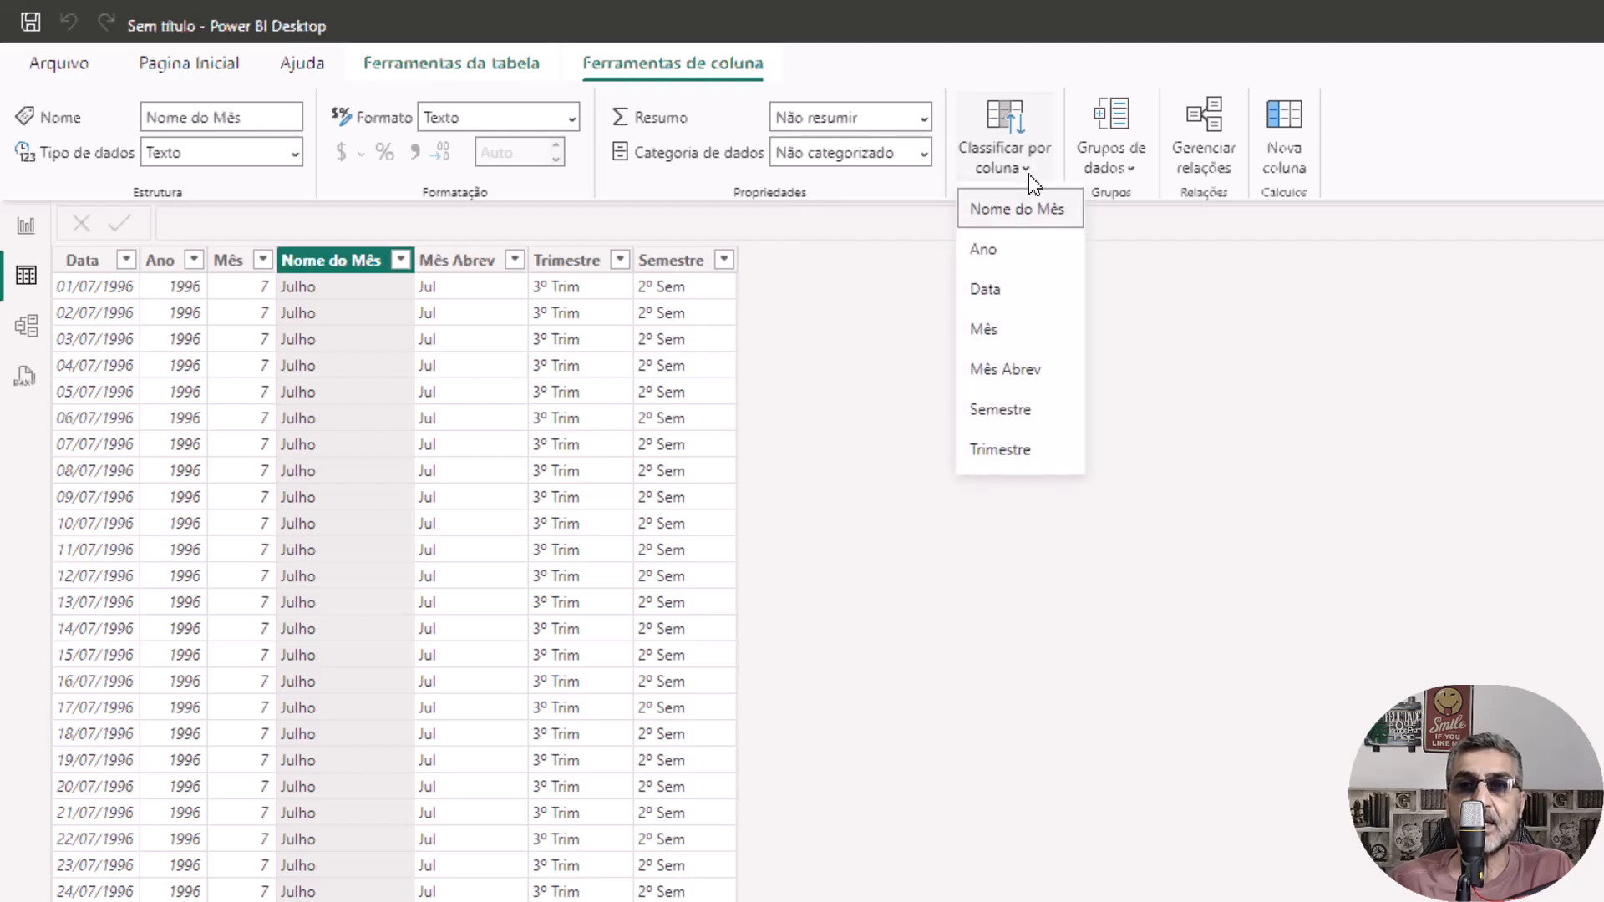
left_click(990, 331)
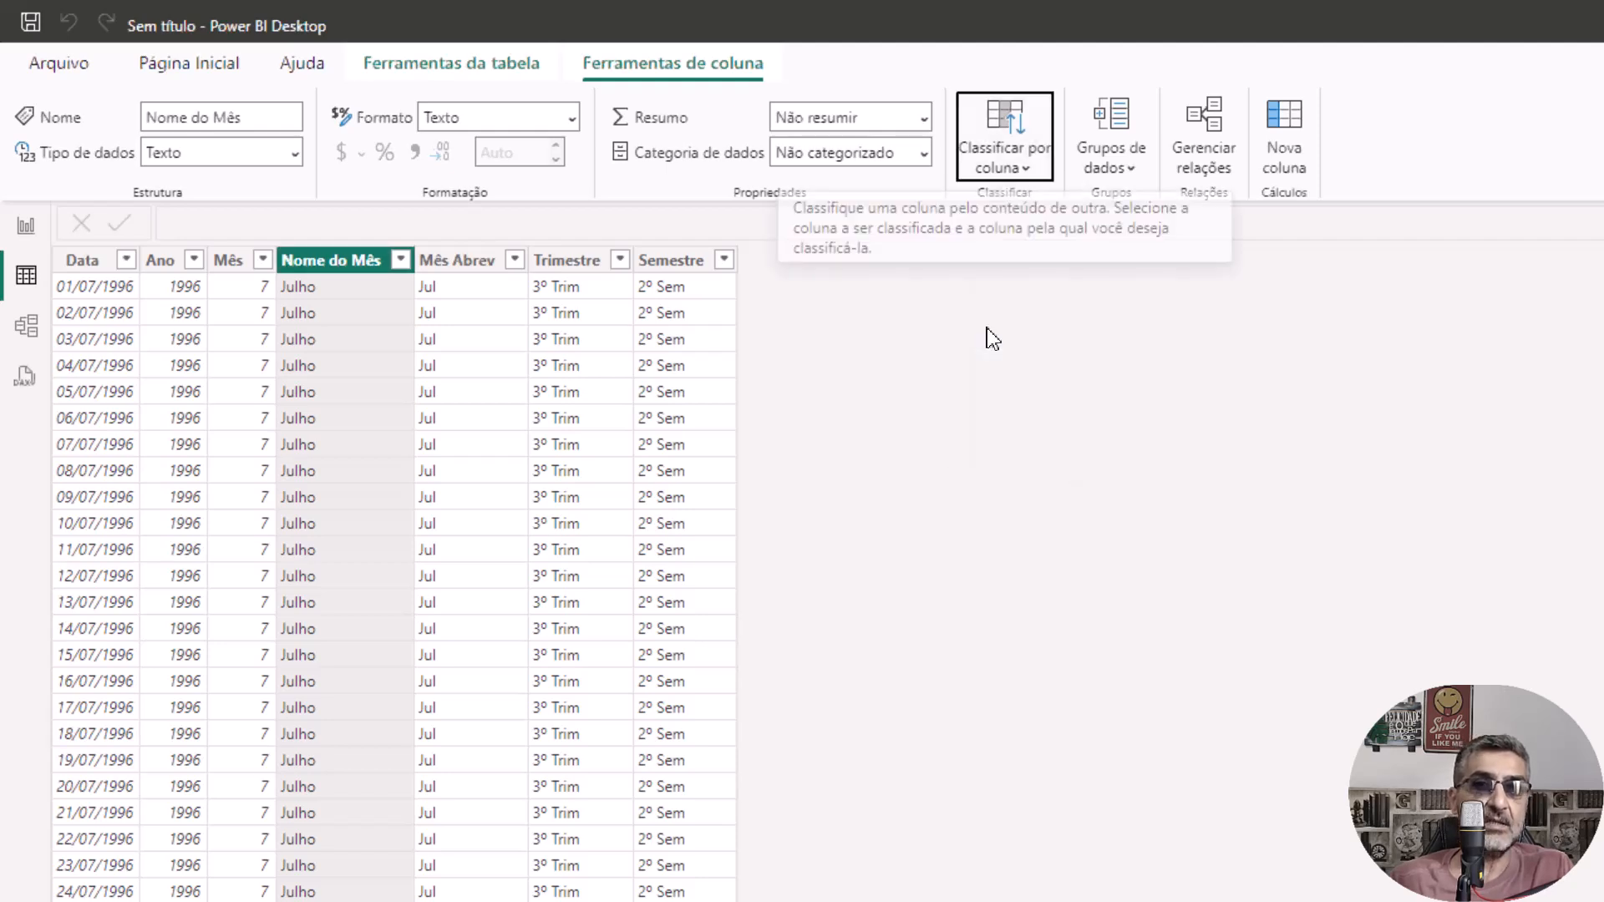
left_click(26, 226)
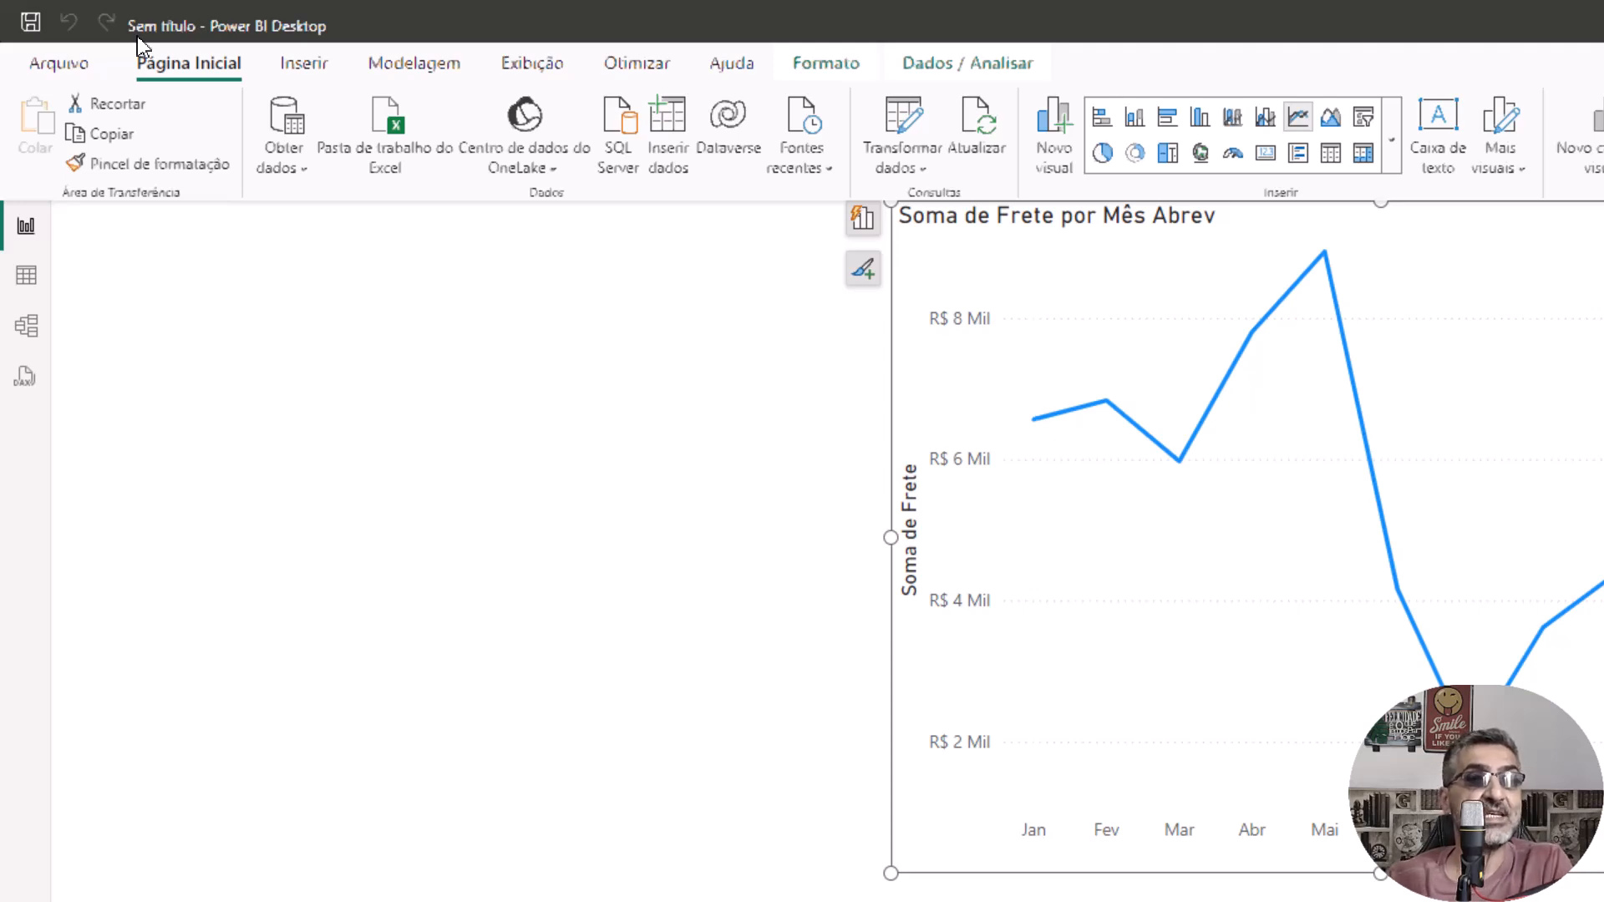
Save the report as the Power BI file Aula01v in the DescompliqueCarara folder
left_click(29, 25)
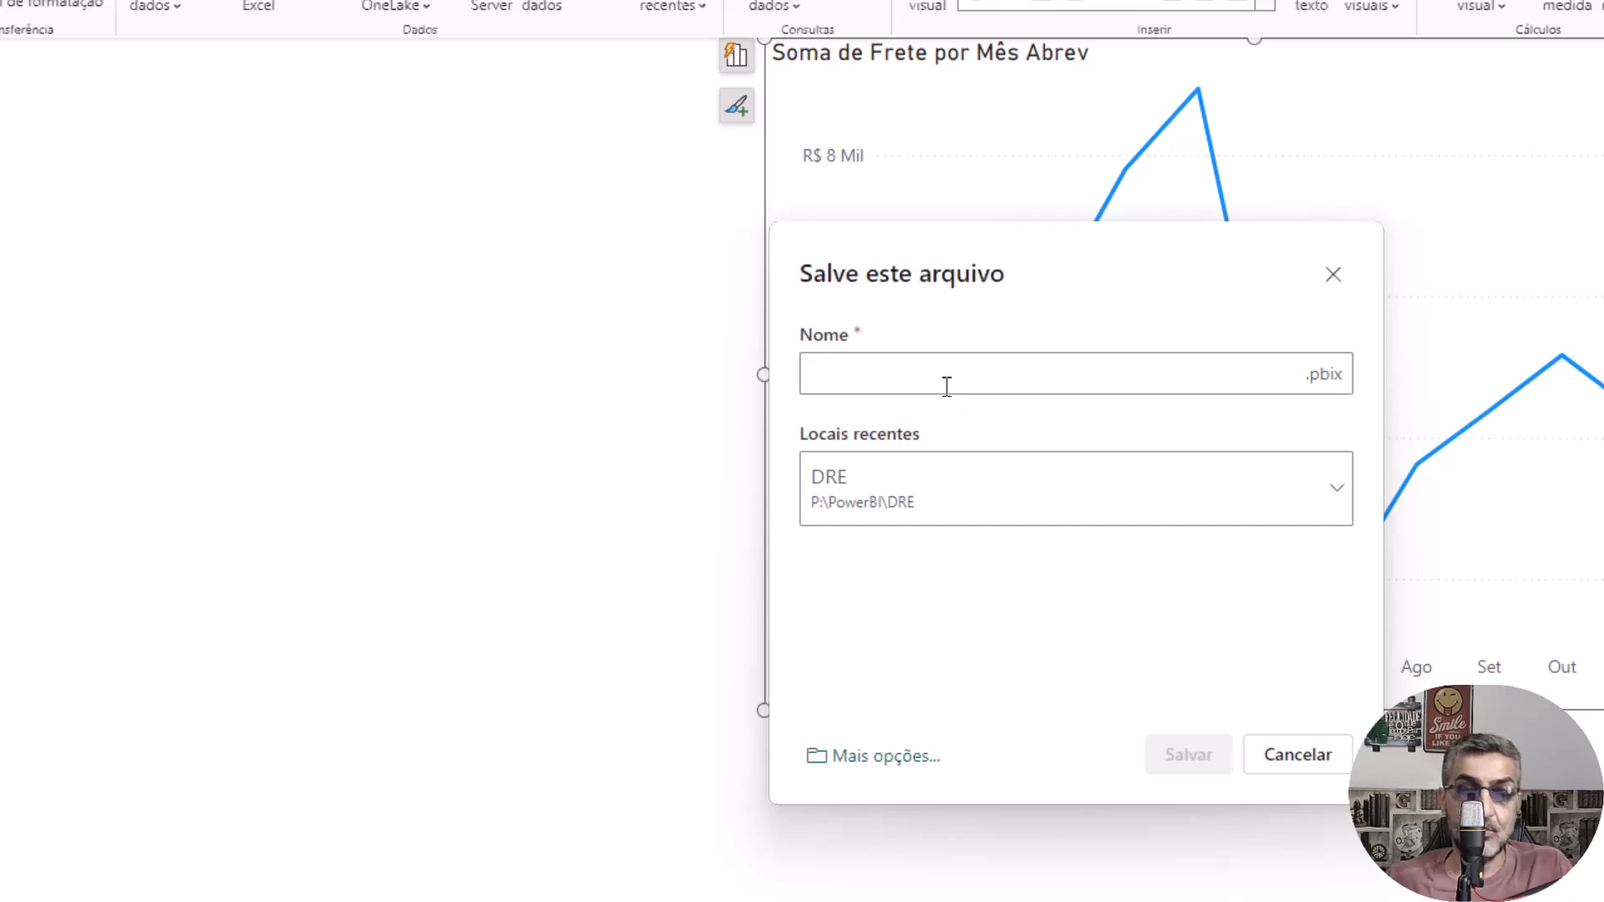
type("Aula01")
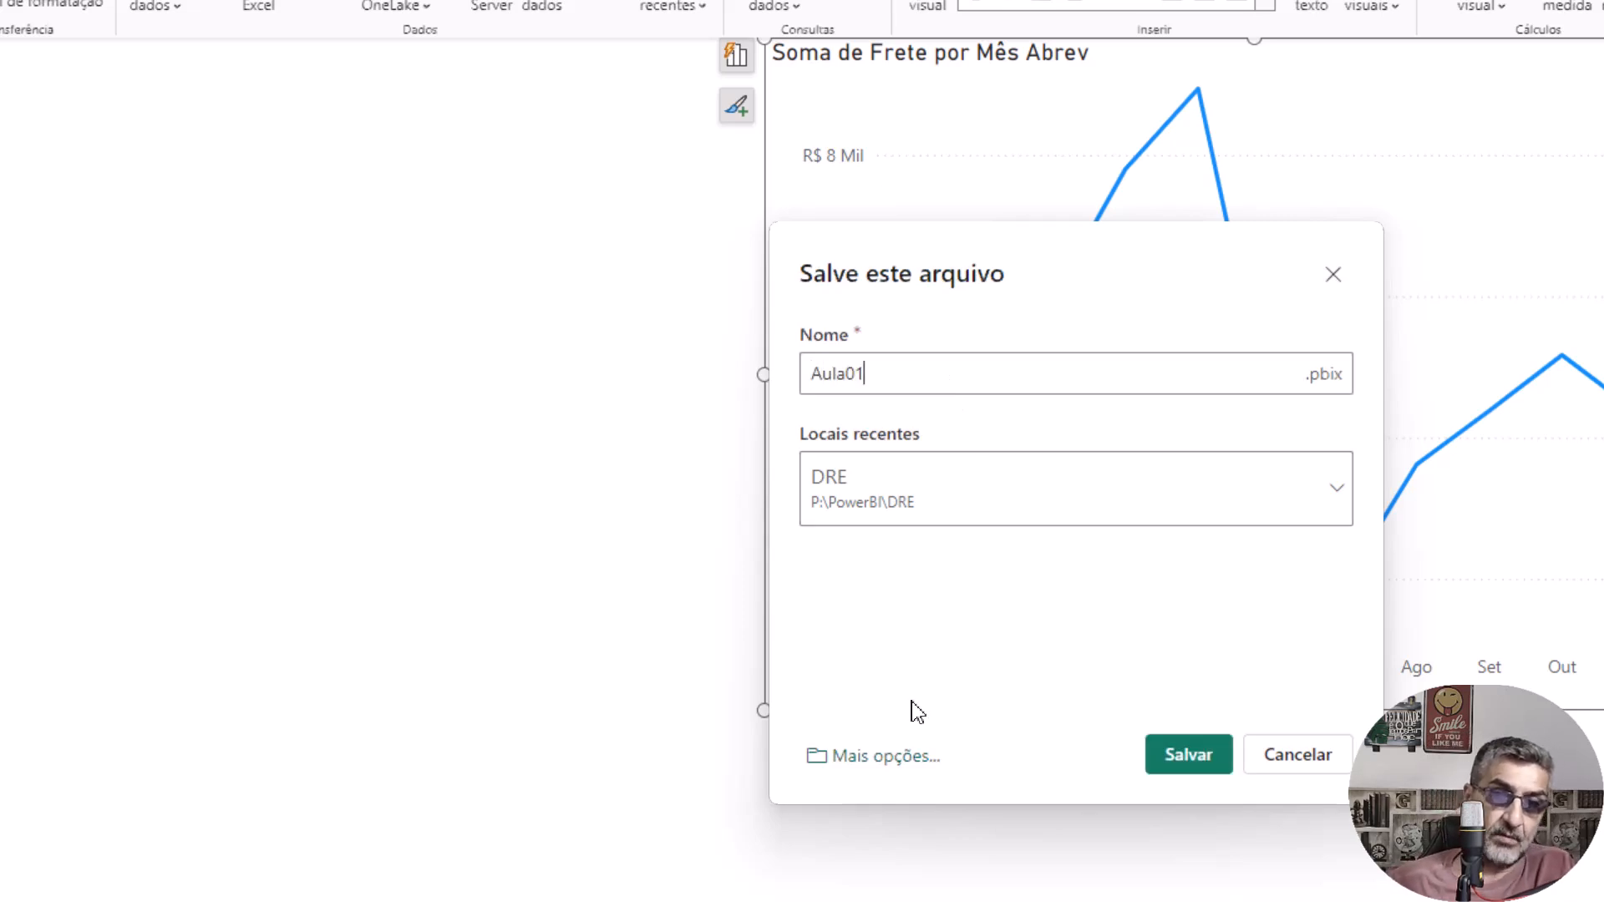
left_click(892, 757)
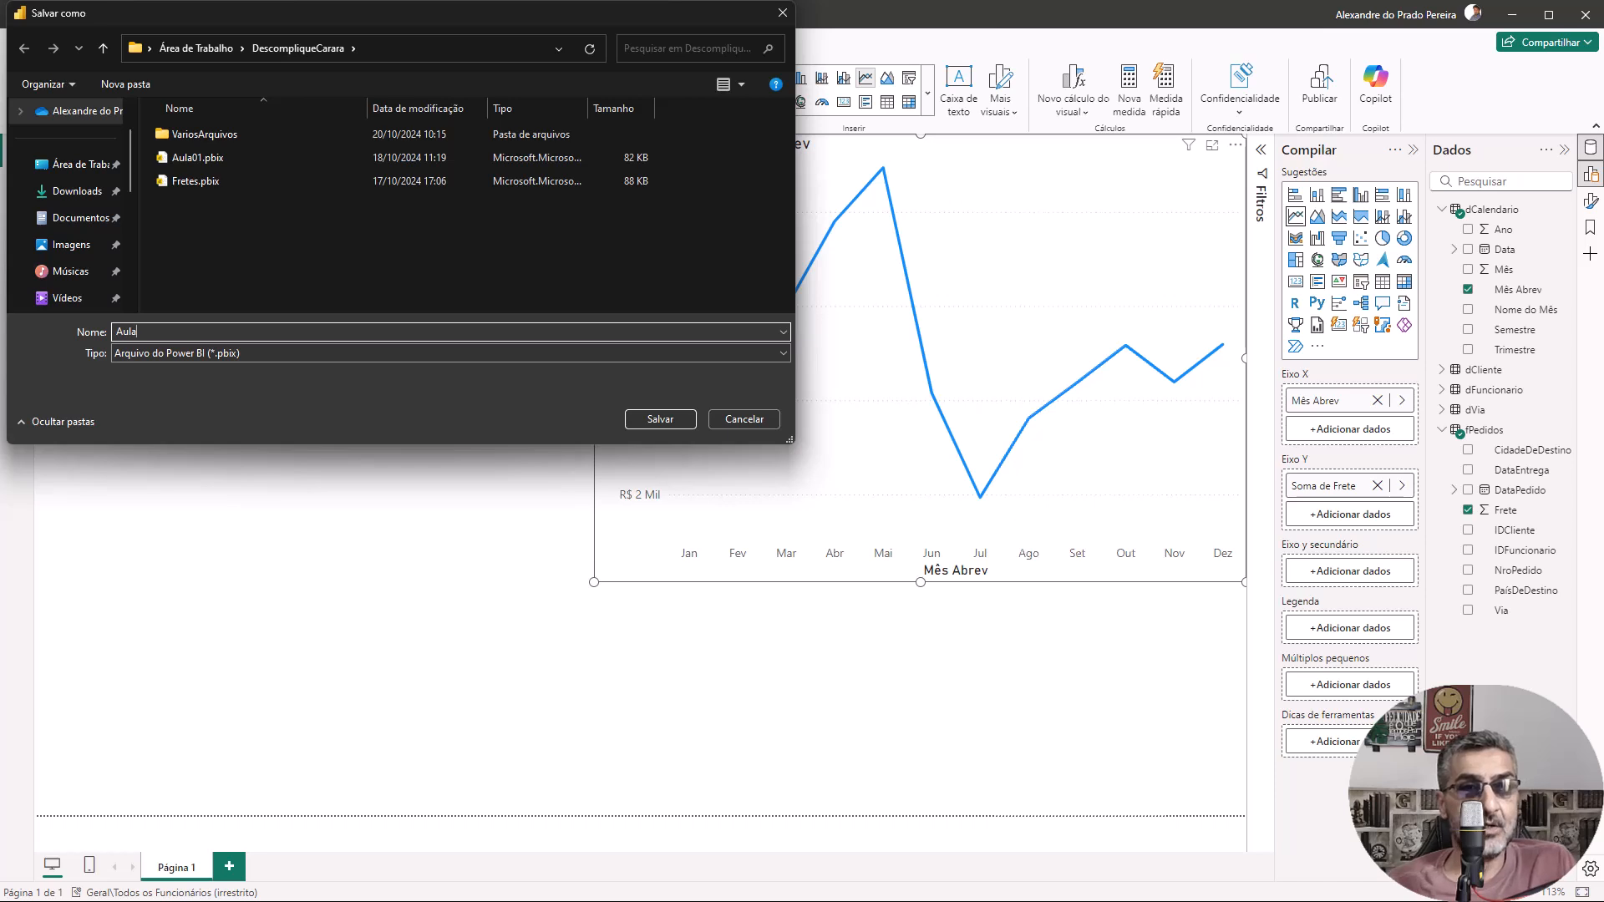
type("01")
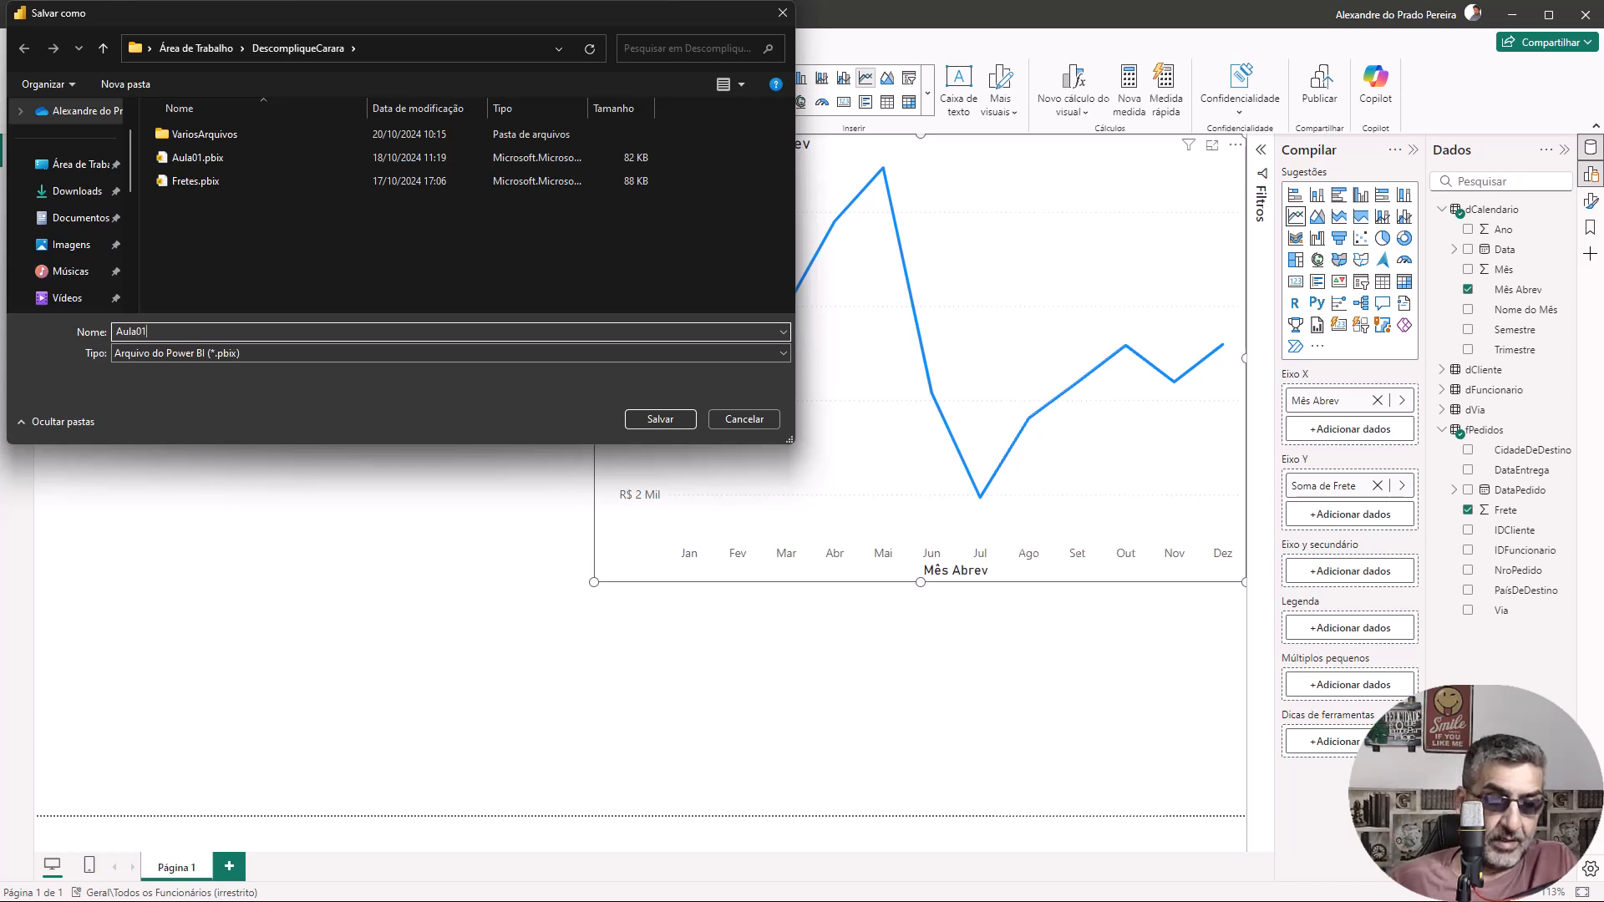
type("v")
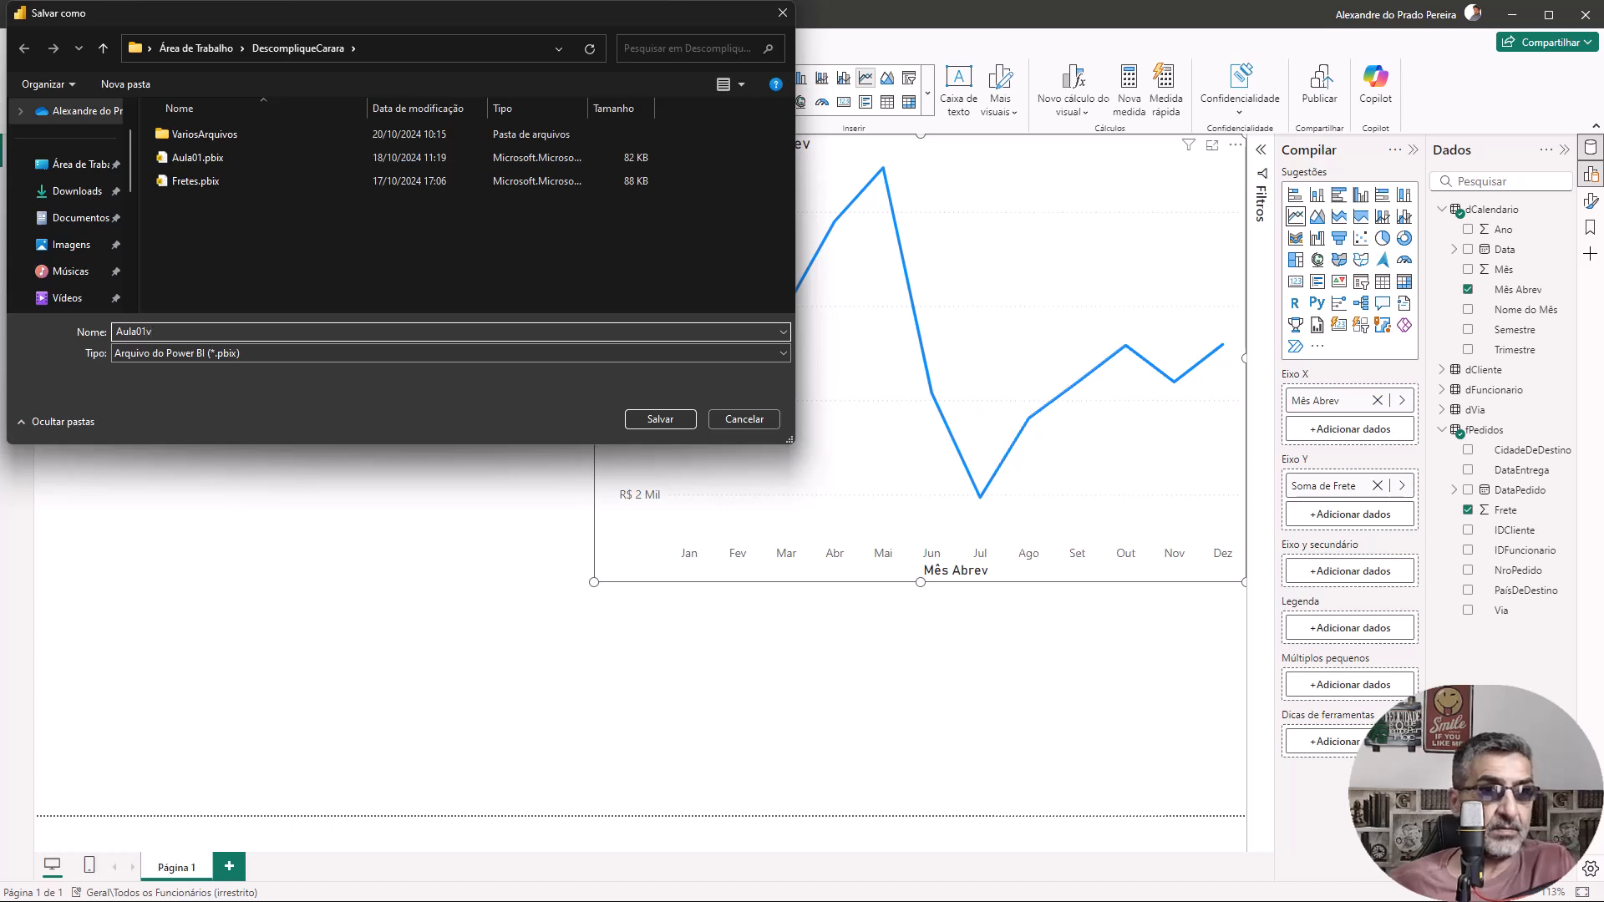
key("Return")
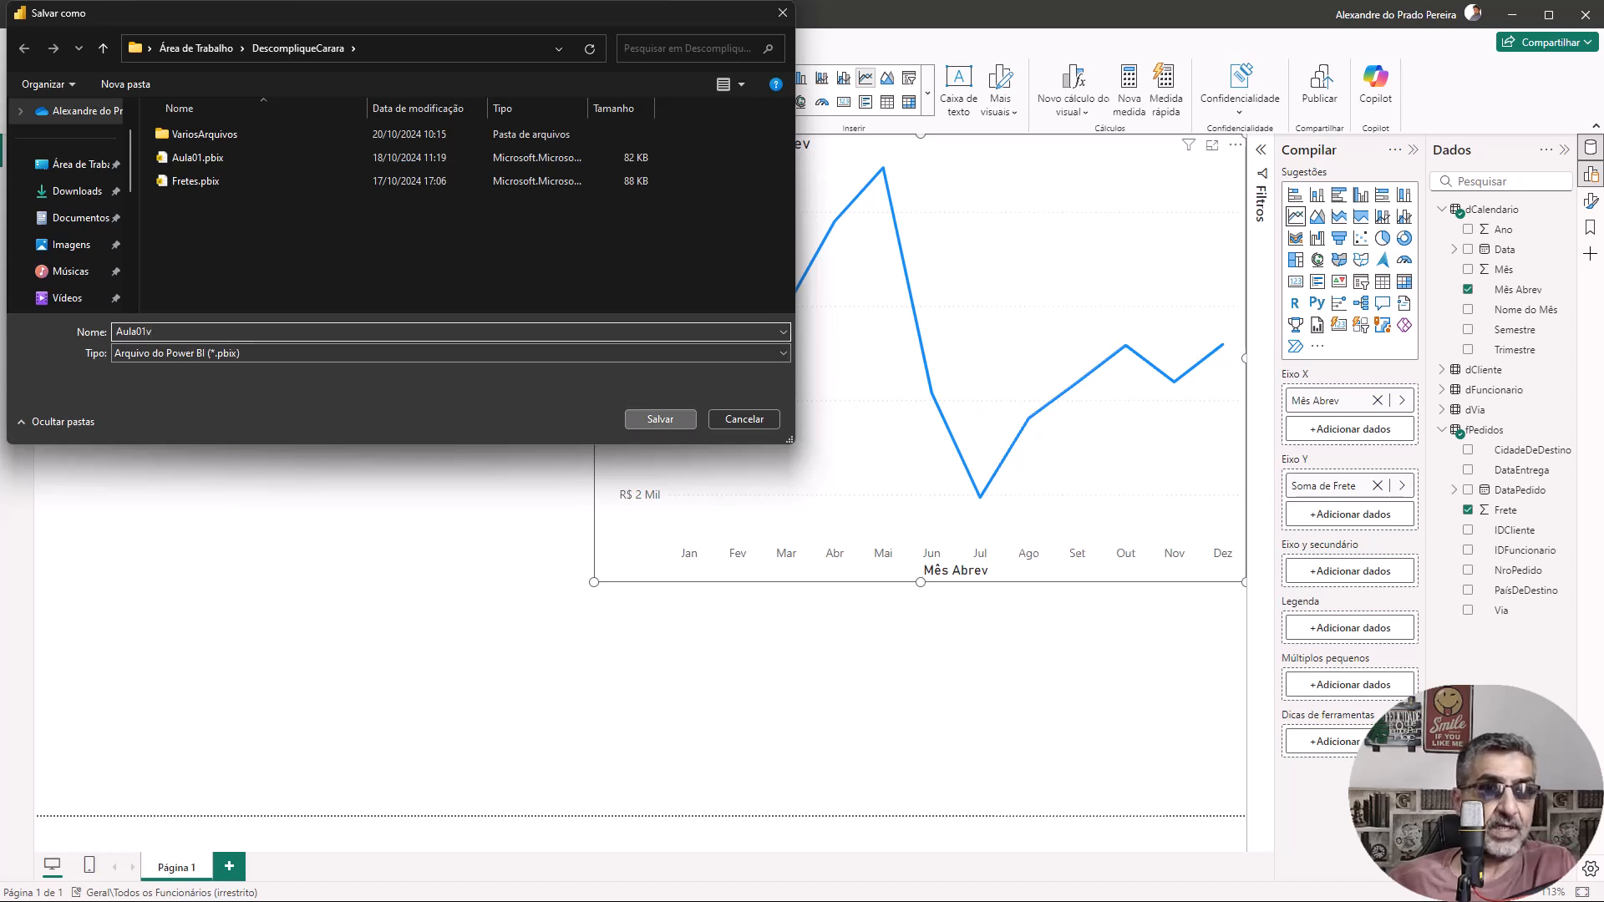